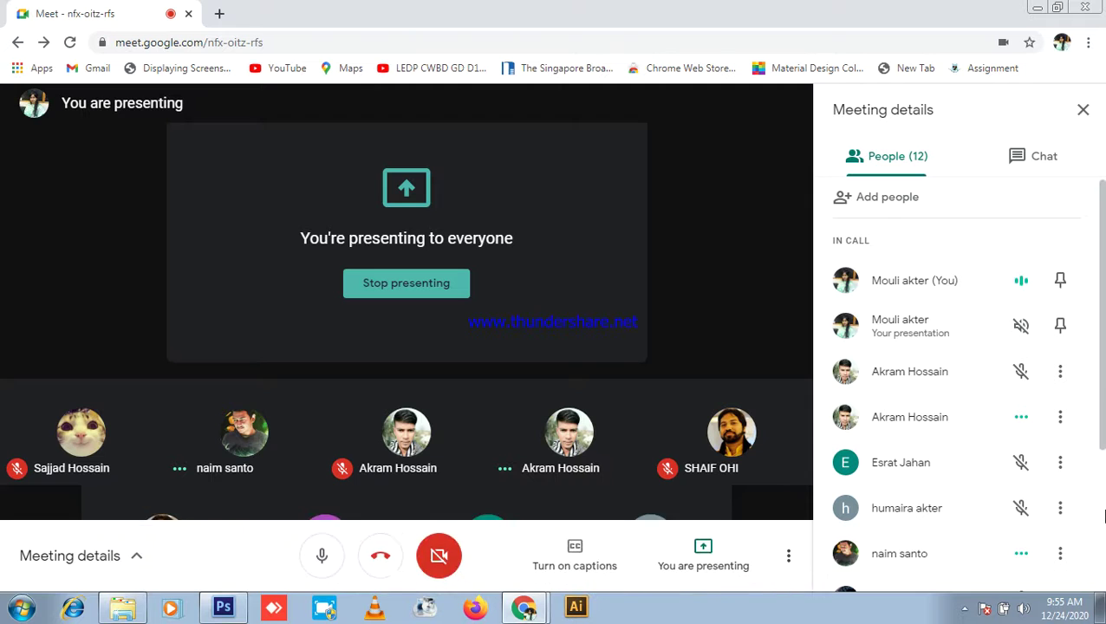
# Step: Open a new browser tab on the Google search page, then return to the Meet presentation
pyautogui.click(222, 15)
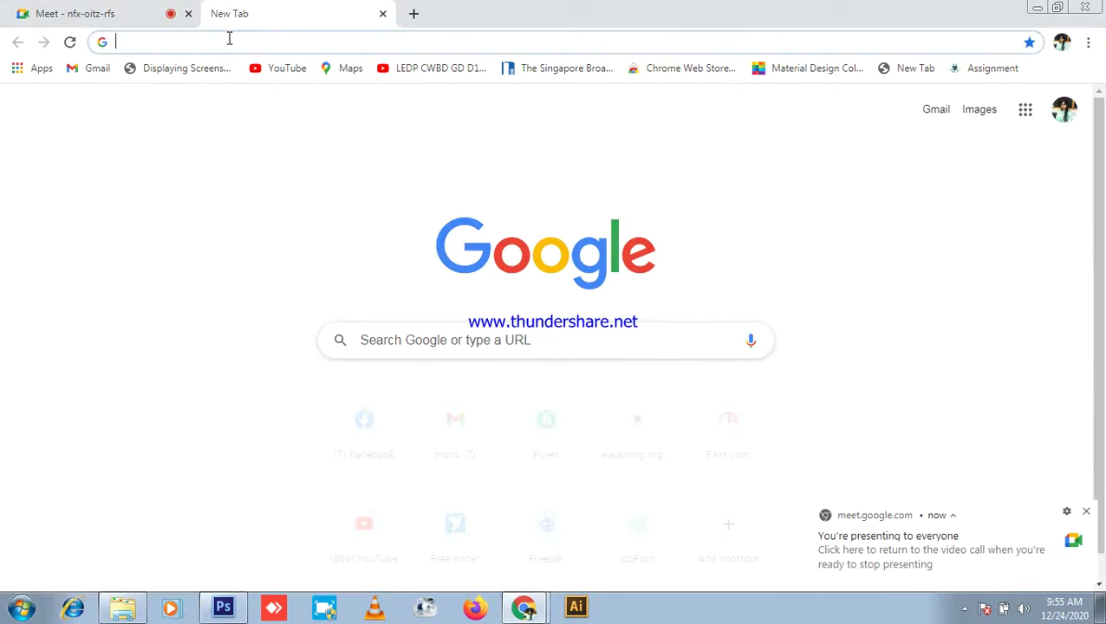
pyautogui.click(227, 42)
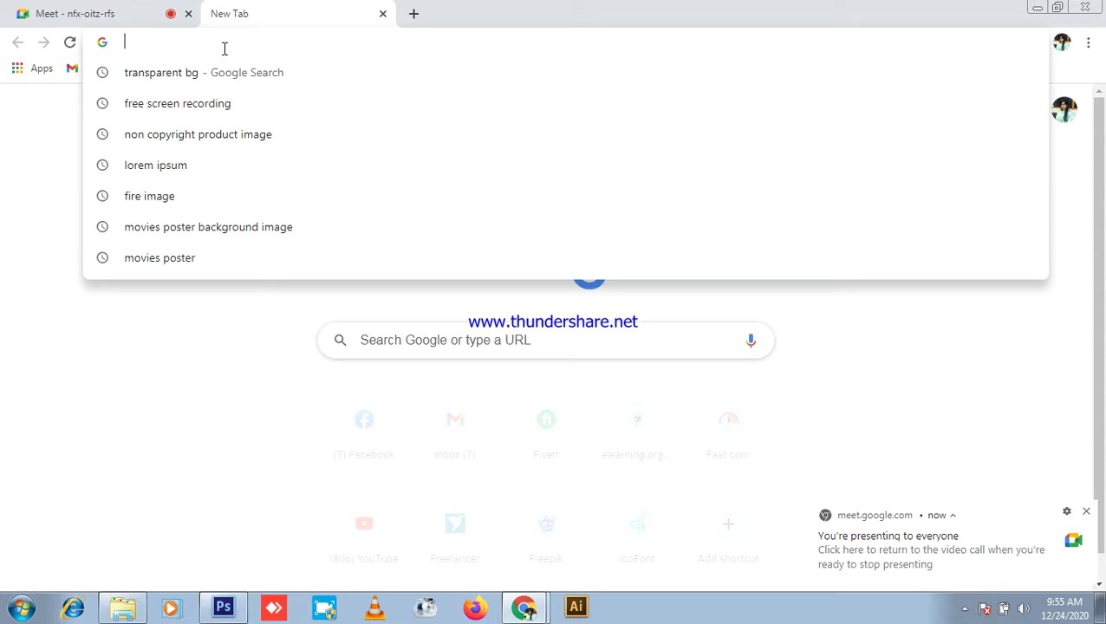
pyautogui.click(100, 8)
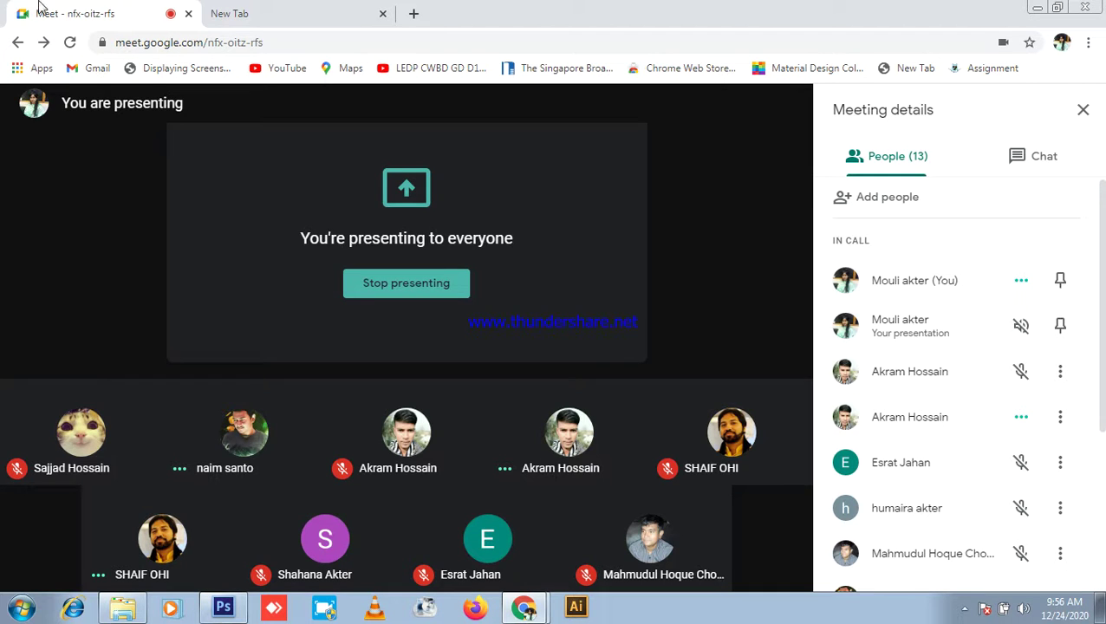
# Step: Flip between the new Google tab and the Meet call a few times, ending on the meeting
pyautogui.click(264, 13)
pyautogui.click(78, 13)
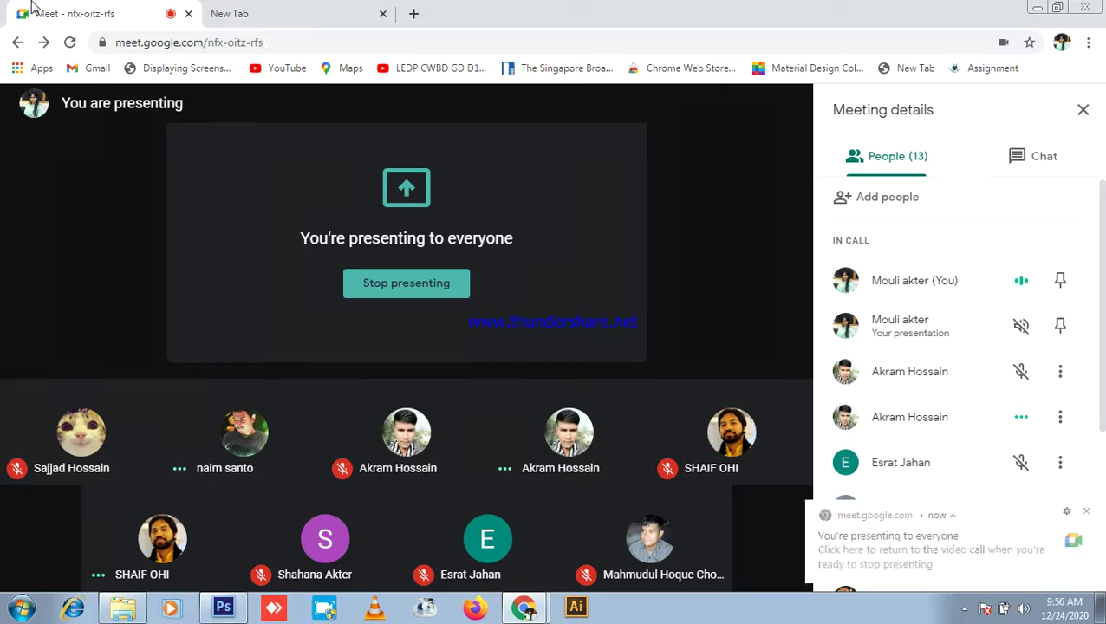
pyautogui.click(236, 8)
pyautogui.click(111, 7)
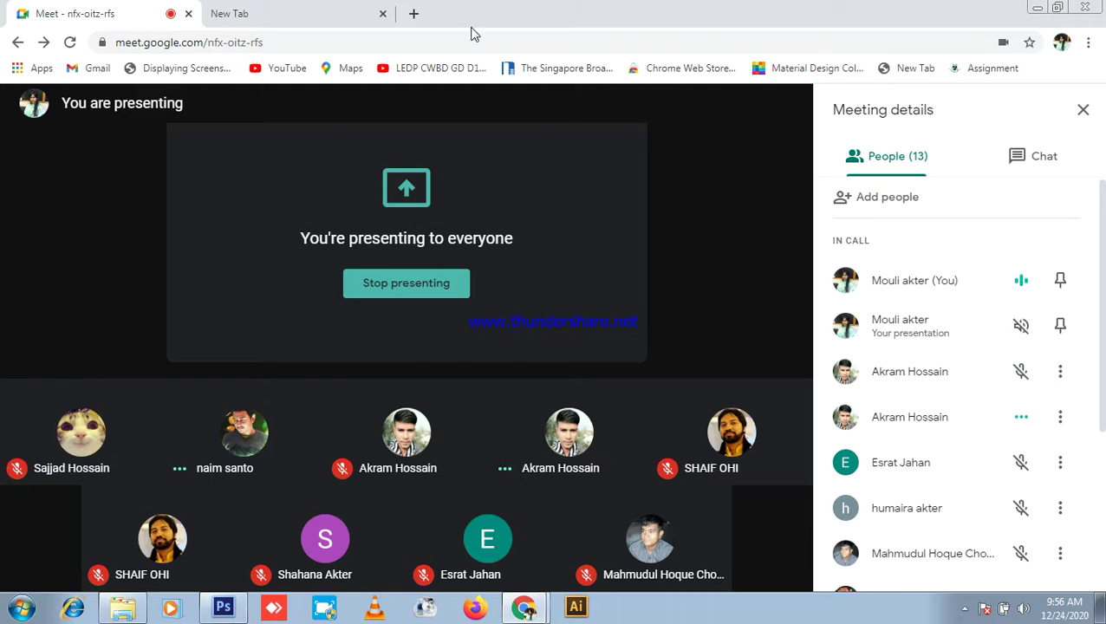
pyautogui.click(301, 7)
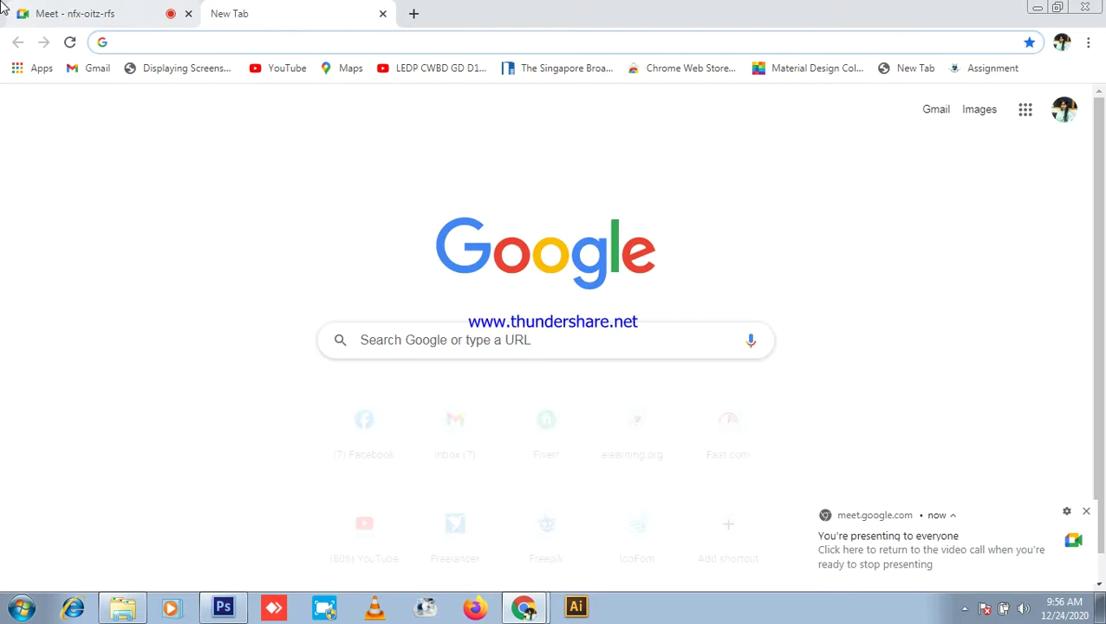
pyautogui.click(13, 8)
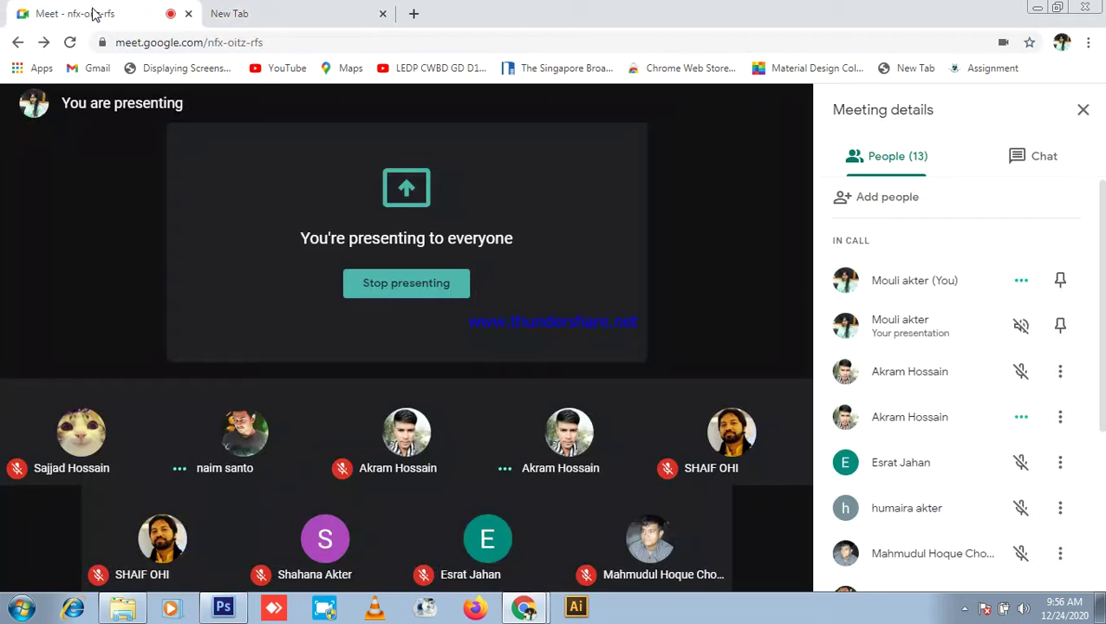
# Step: Create a new blank Photoshop document using the International Paper preset
pyautogui.click(223, 607)
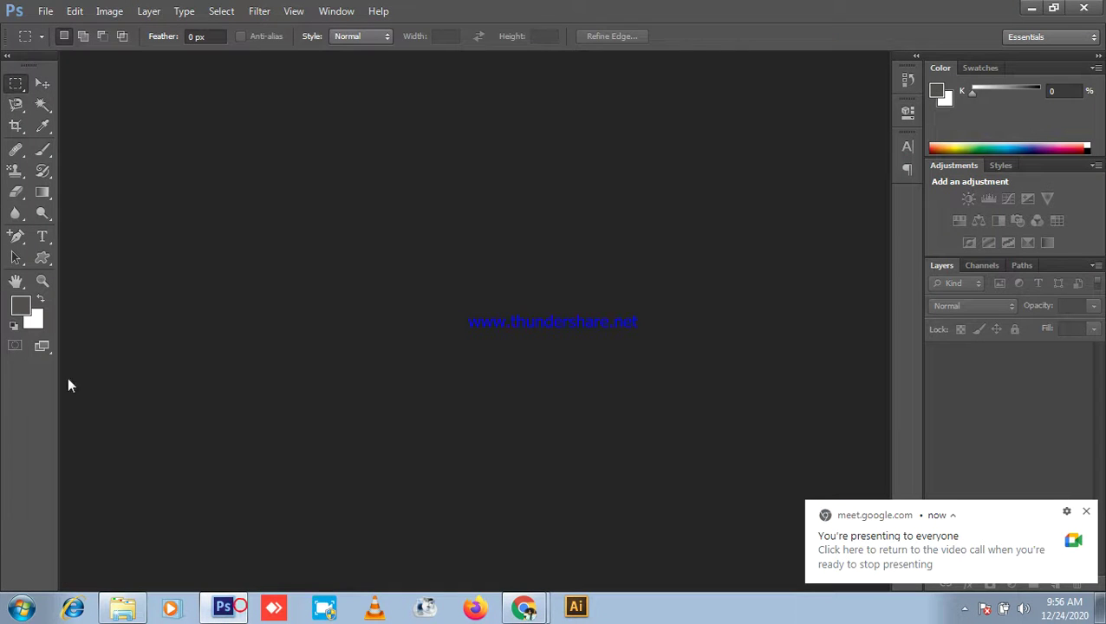
pyautogui.click(41, 81)
pyautogui.click(45, 11)
pyautogui.click(52, 23)
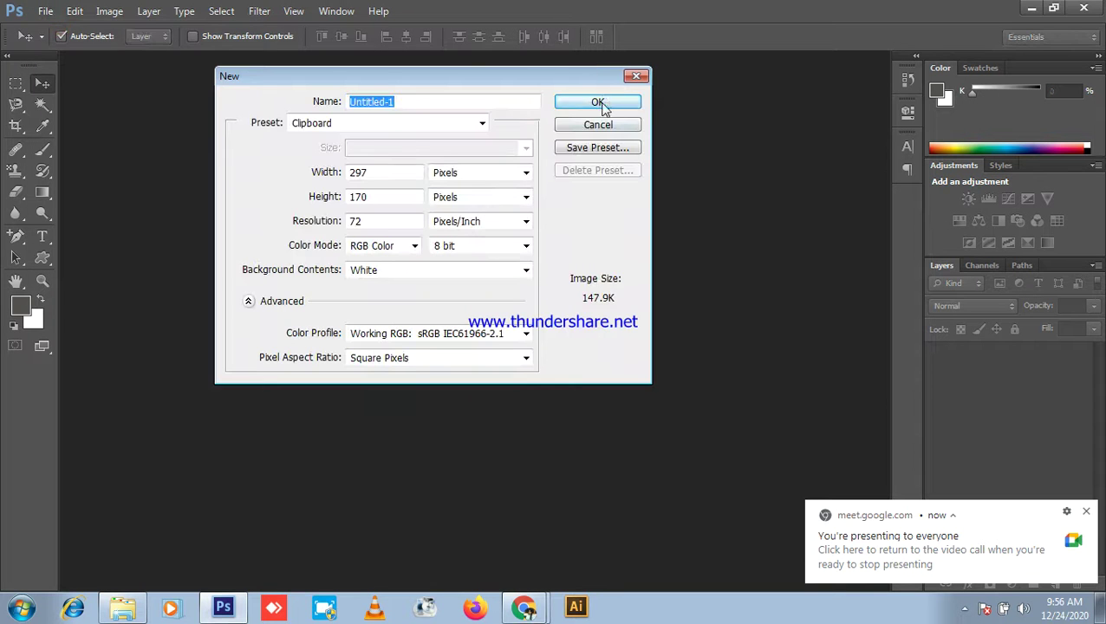
pyautogui.click(379, 125)
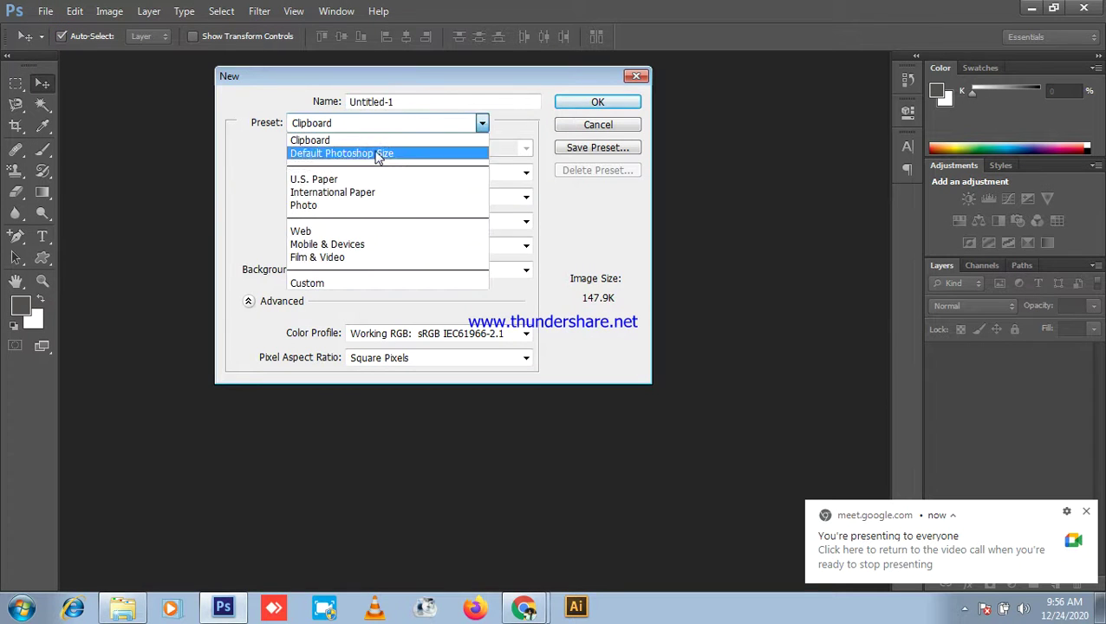
pyautogui.click(362, 193)
pyautogui.click(597, 103)
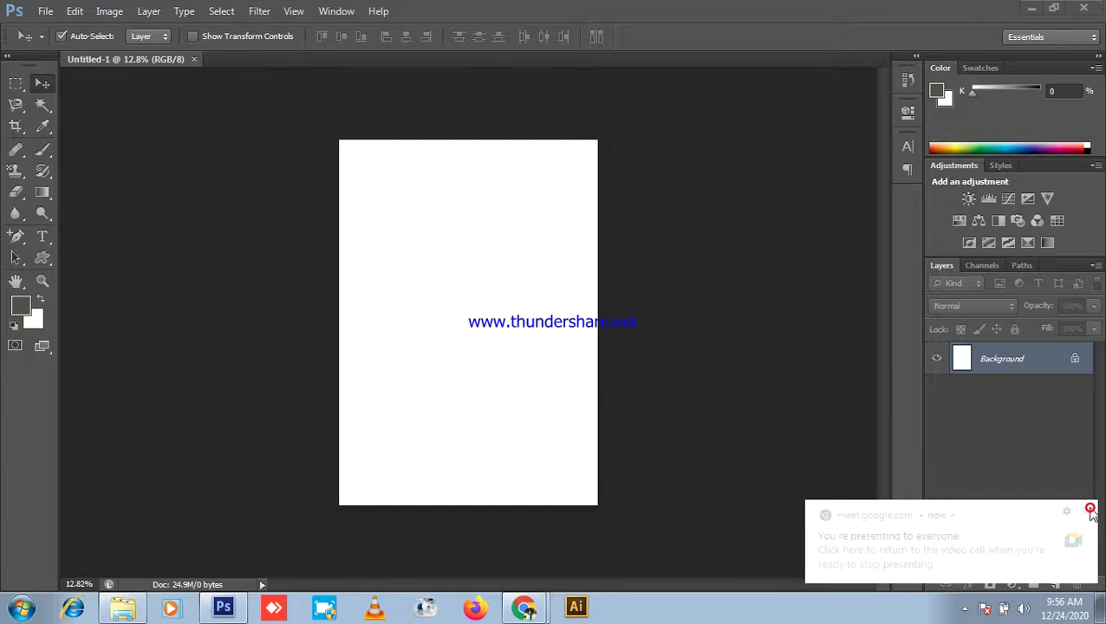
# Step: Dismiss the presenting notification and minimize Photoshop to reveal the meeting
pyautogui.click(1089, 512)
pyautogui.scroll(3, 512, 391)
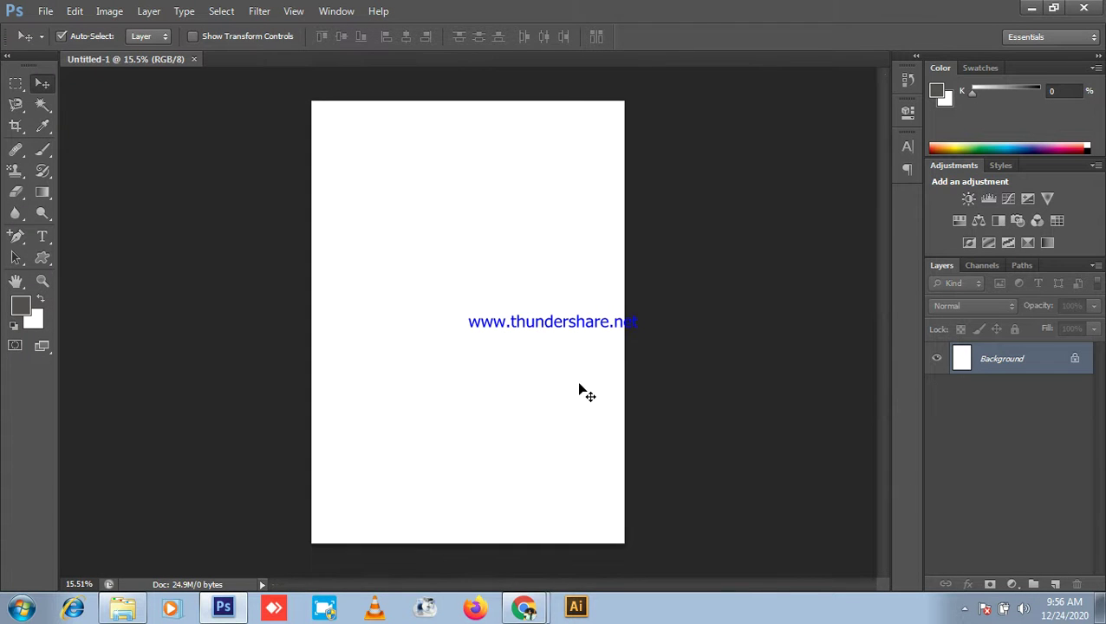
pyautogui.click(1030, 8)
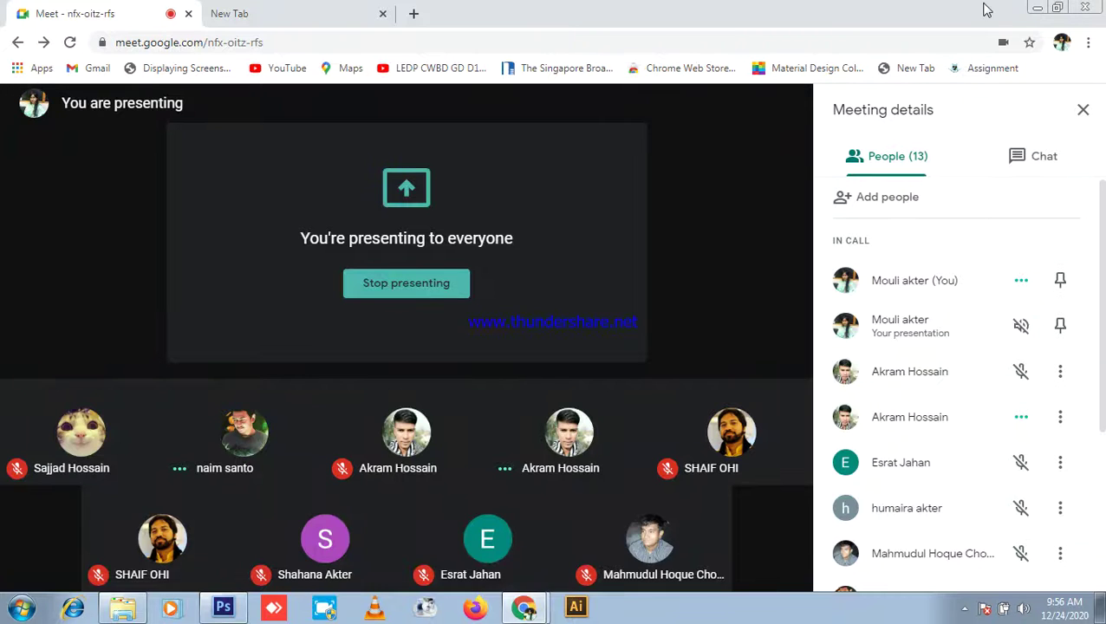
# Step: Minimize the browser, close the google_meet folder window, and refresh the desktop twice
pyautogui.click(1035, 8)
pyautogui.click(1091, 7)
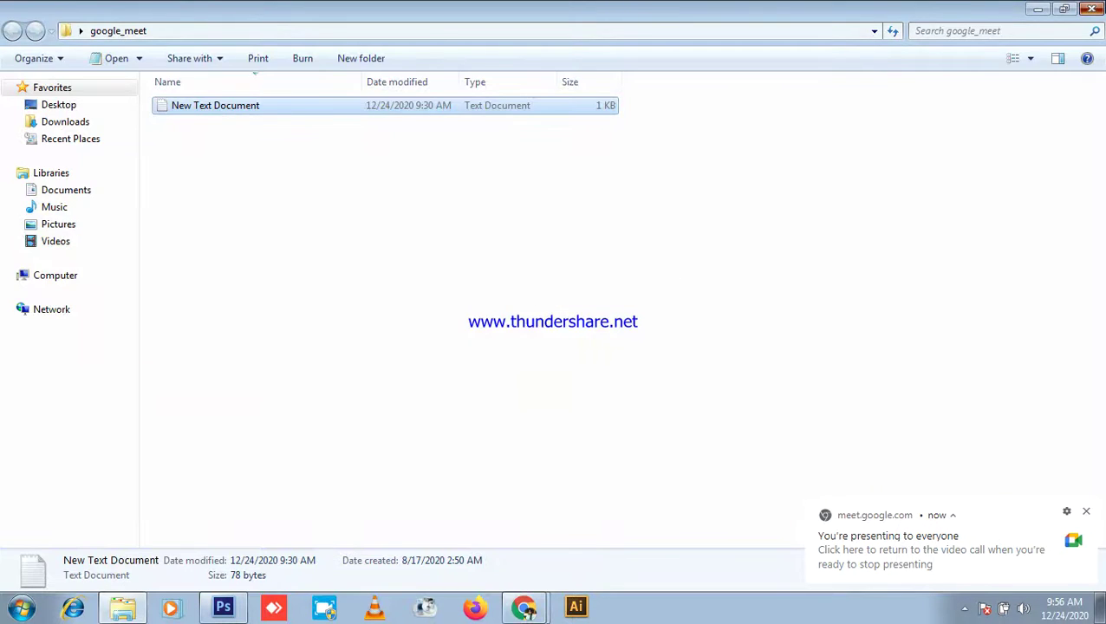
pyautogui.rightClick(899, 143)
pyautogui.click(949, 194)
pyautogui.rightClick(889, 127)
pyautogui.click(904, 178)
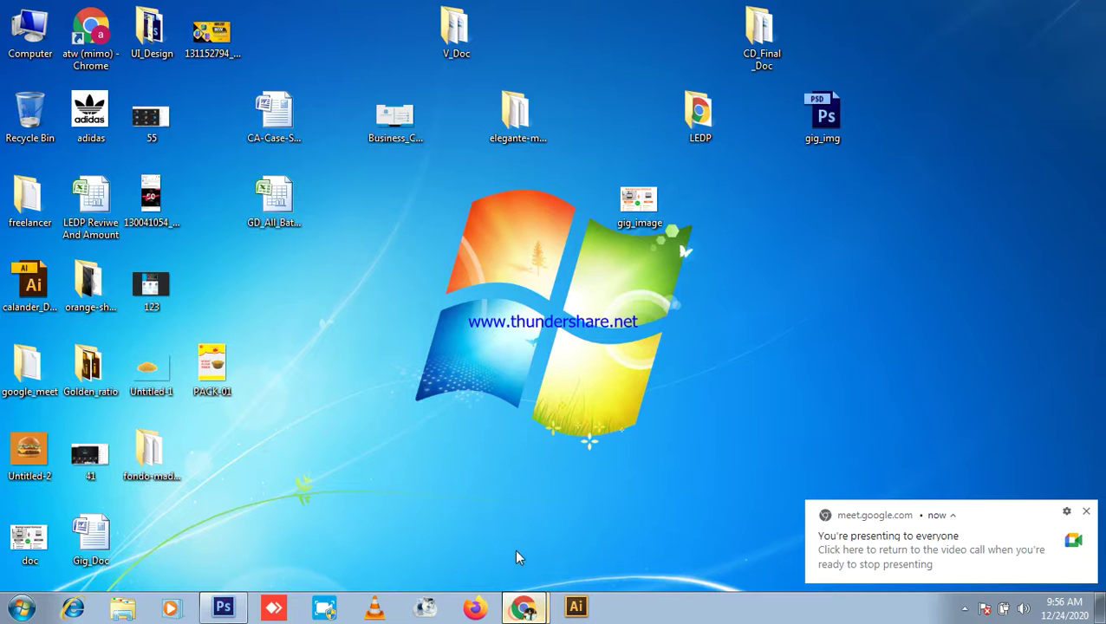
# Step: Bring the meeting browser back and show recent searches on the new tab page
pyautogui.click(524, 607)
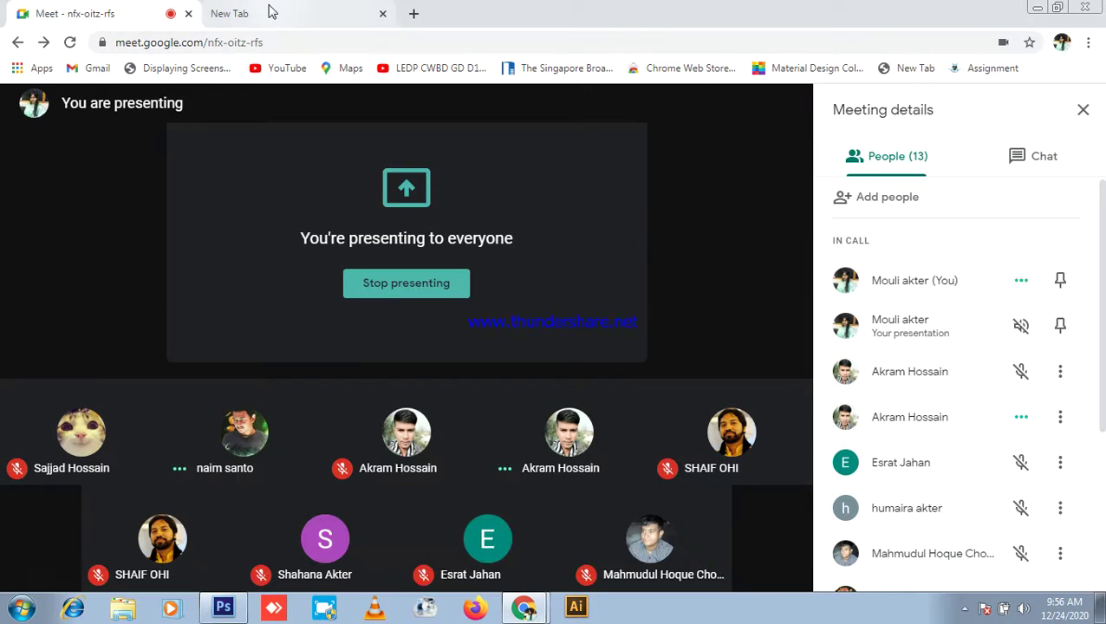
pyautogui.click(272, 11)
pyautogui.click(215, 41)
pyautogui.click(113, 11)
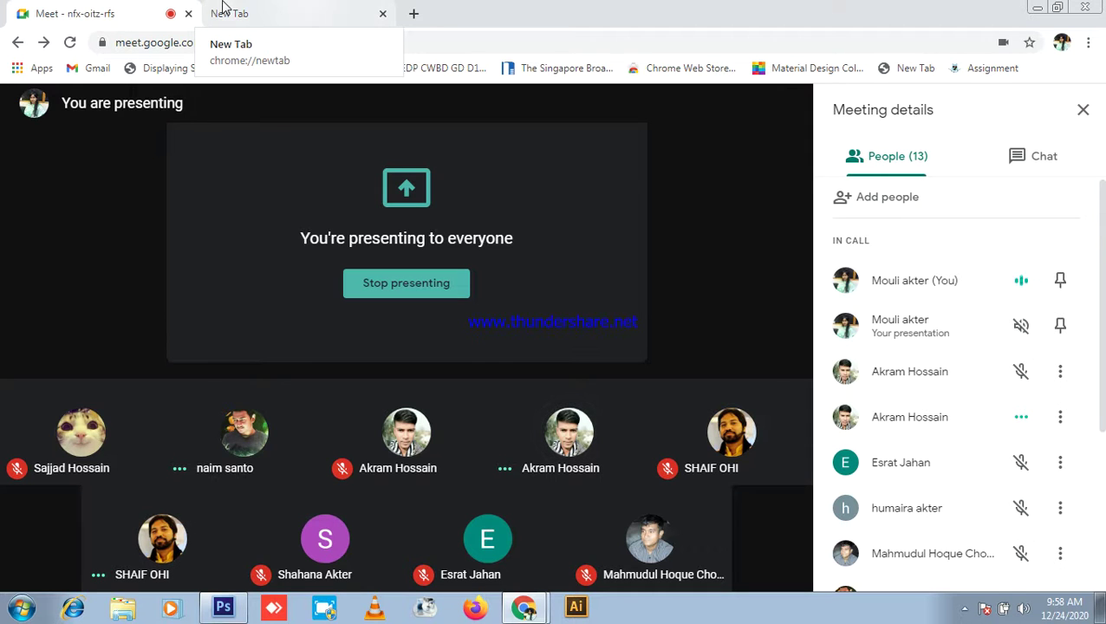
# Step: Search Google for 'social media banner sizes' and scroll down through the results
pyautogui.click(271, 10)
pyautogui.click(253, 38)
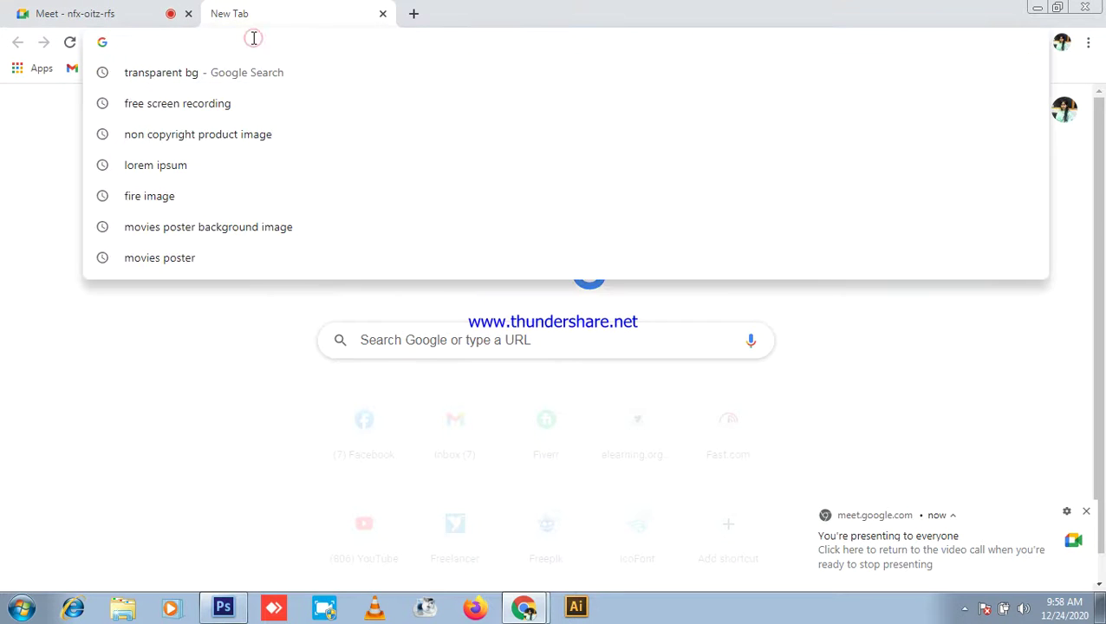
pyautogui.write('soci')
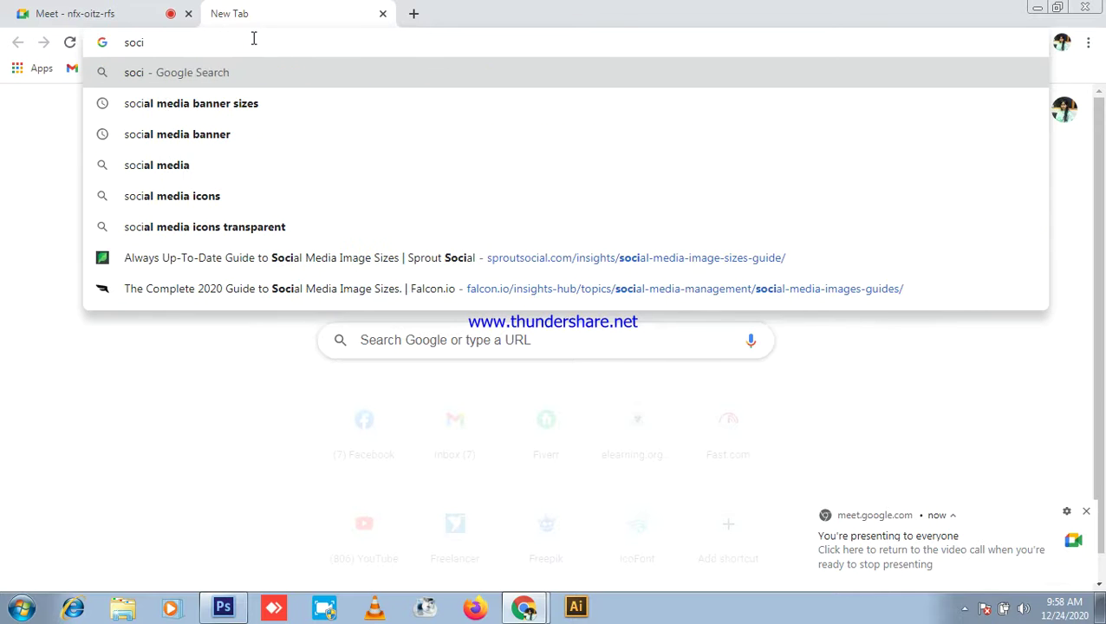
pyautogui.press('Down')
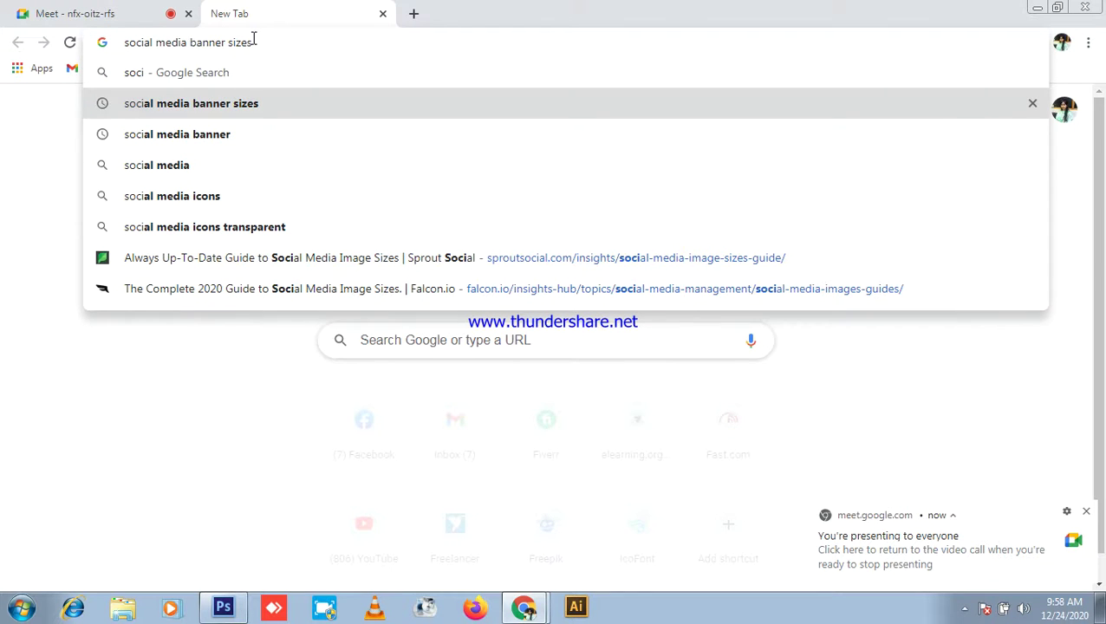
pyautogui.press('Return')
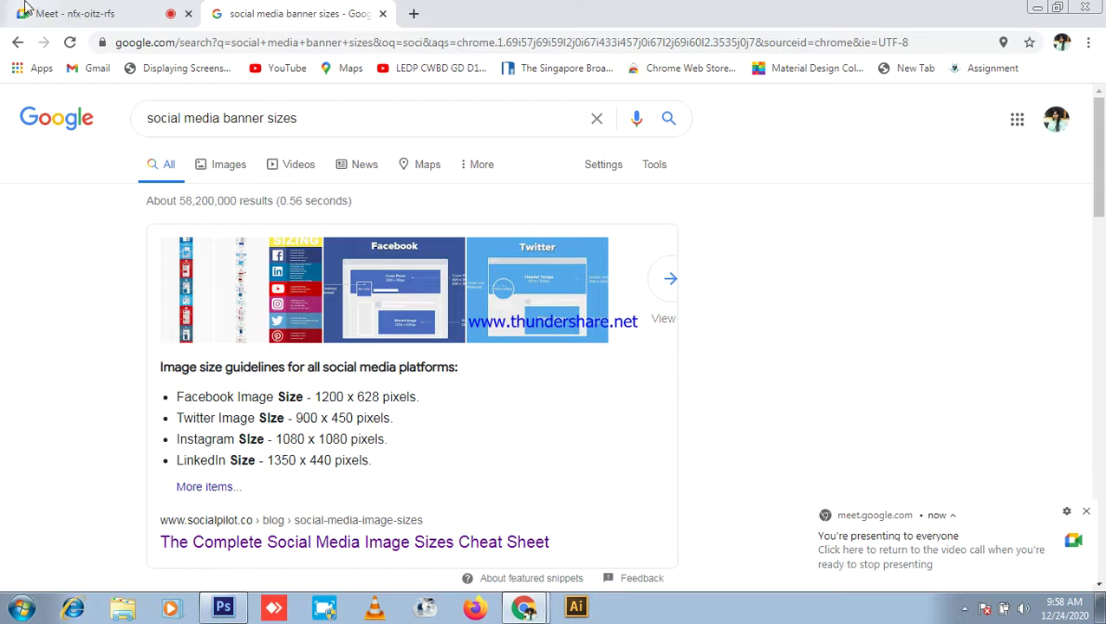
pyautogui.click(26, 11)
pyautogui.click(295, 13)
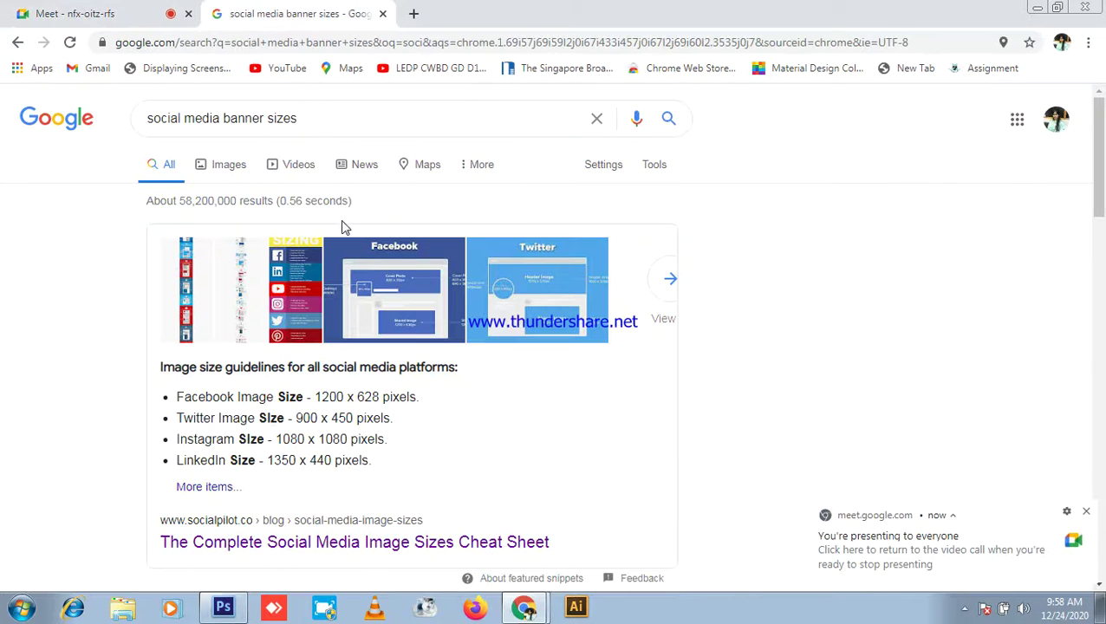
pyautogui.scroll(-5, 535, 288)
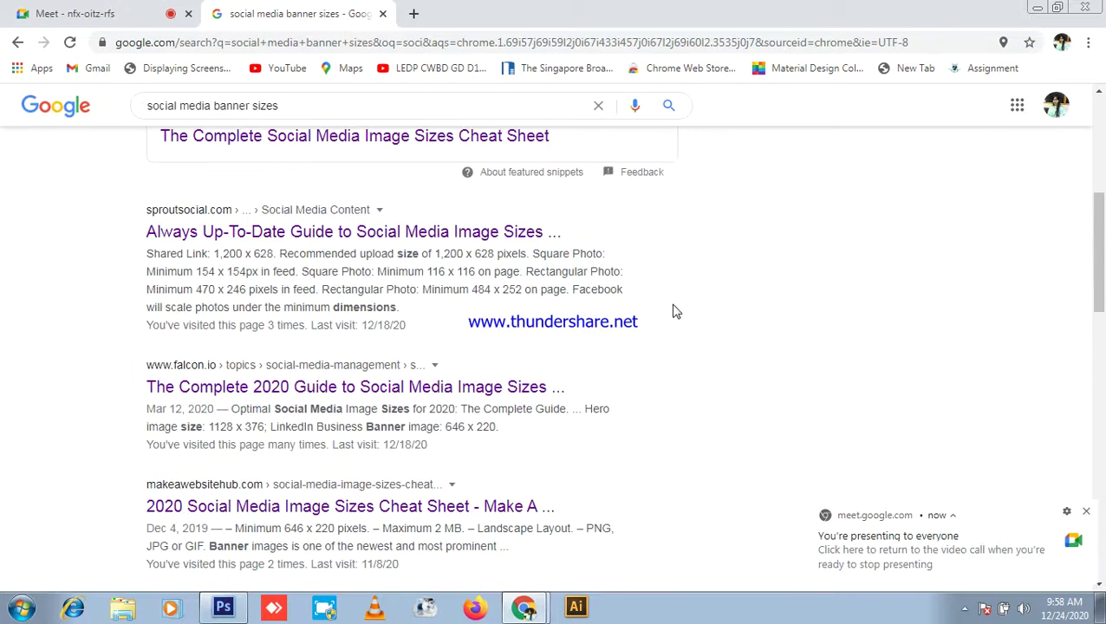
# Step: Open the Sprout Social image size guide in a background tab and scroll through it
pyautogui.middleClick(444, 230)
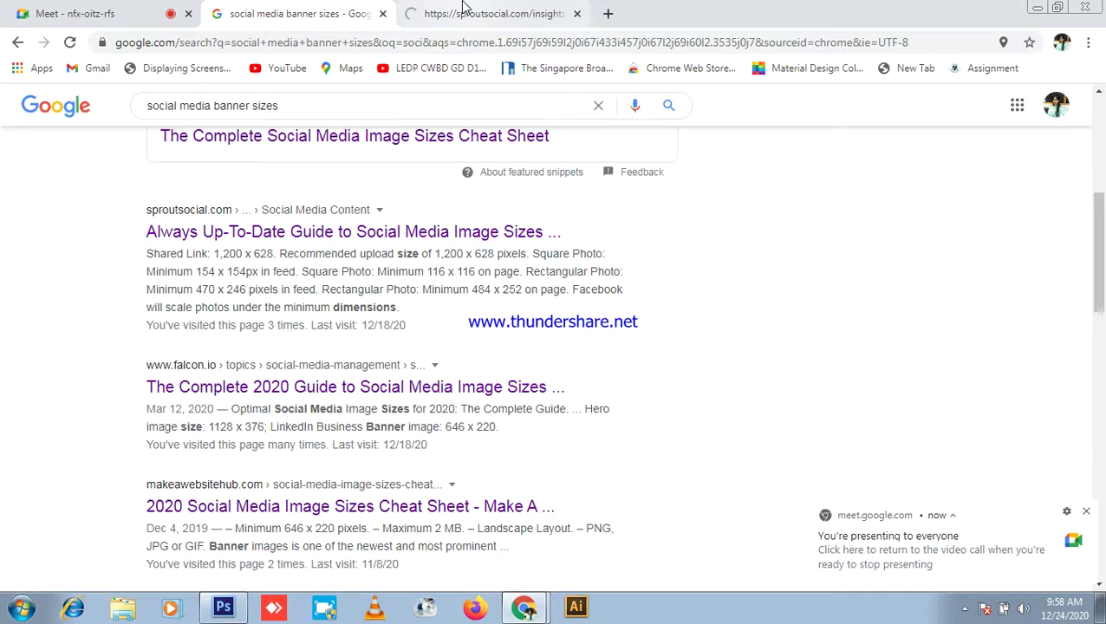
pyautogui.click(464, 10)
pyautogui.click(280, 10)
pyautogui.click(464, 10)
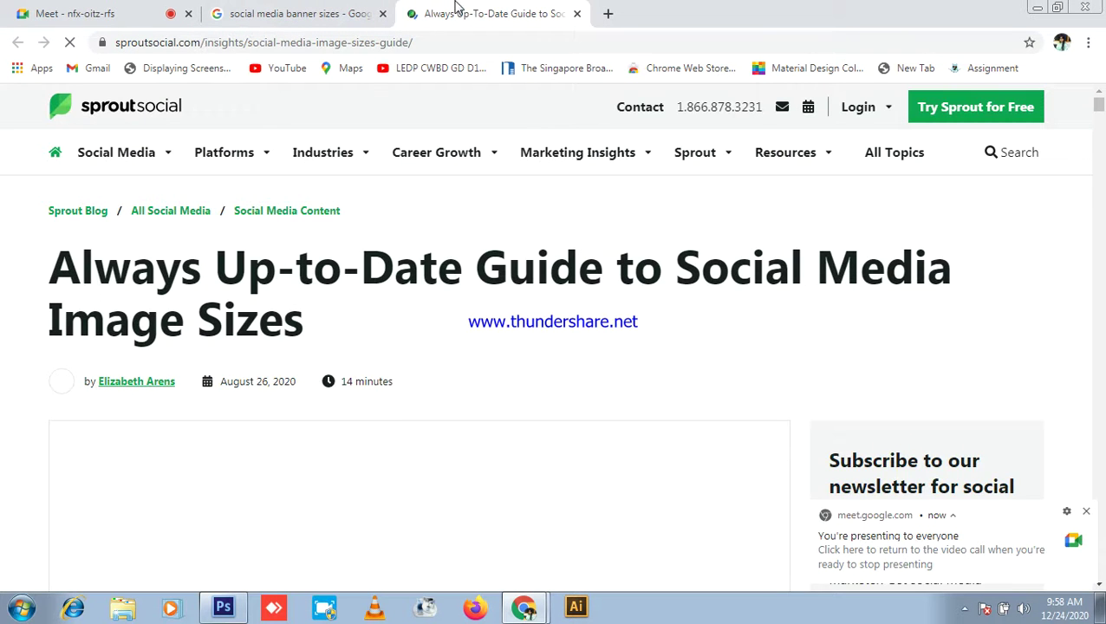
pyautogui.scroll(-7, 560, 446)
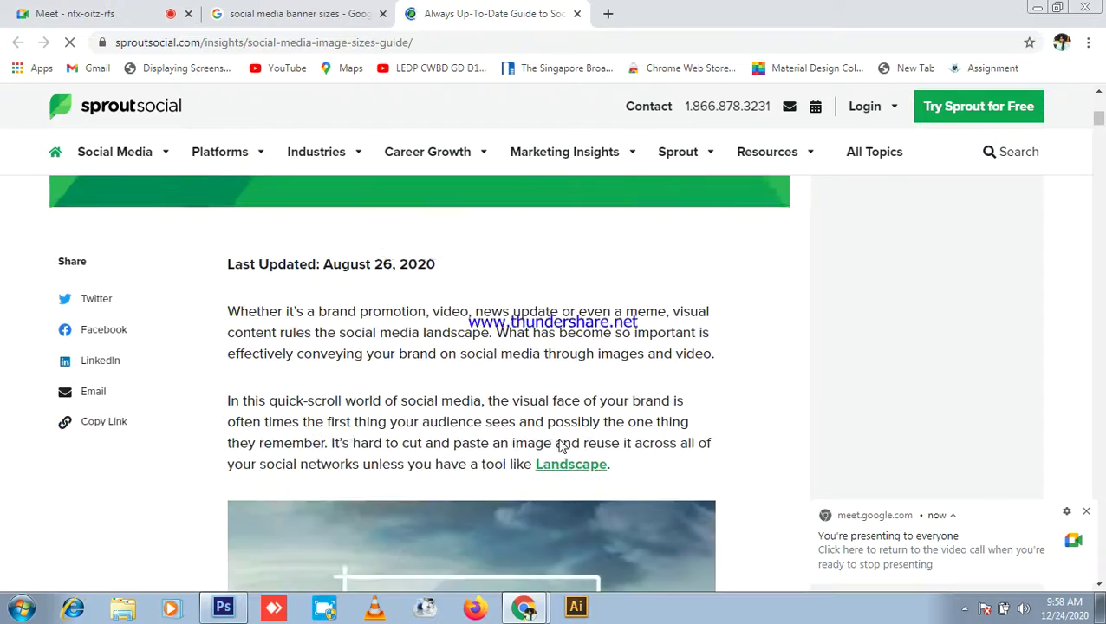
pyautogui.scroll(-10, 560, 445)
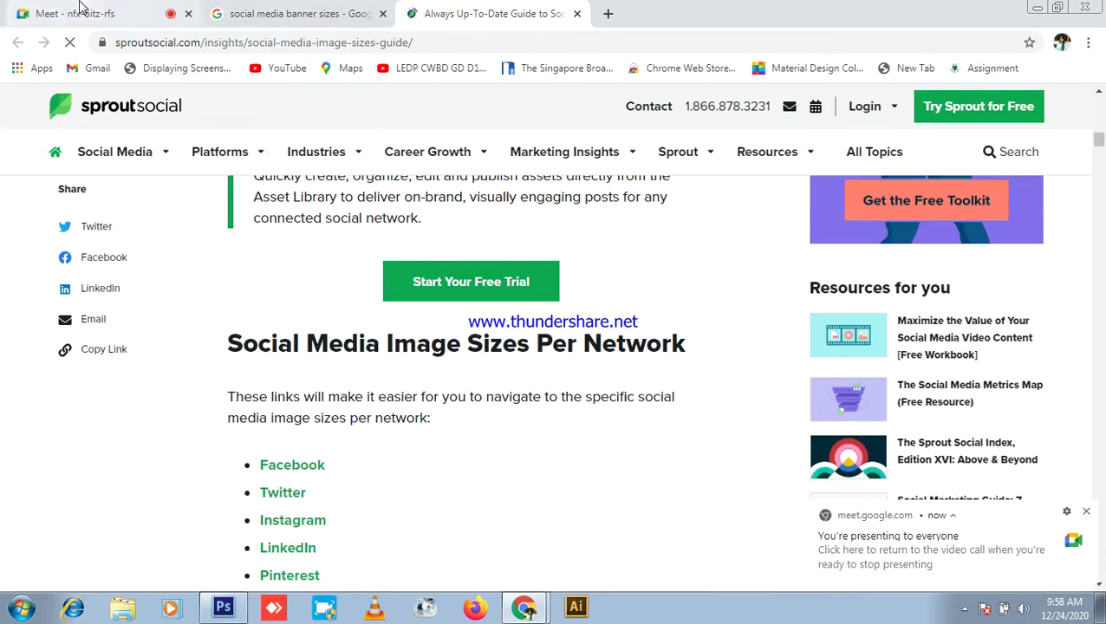
pyautogui.click(79, 7)
pyautogui.click(463, 11)
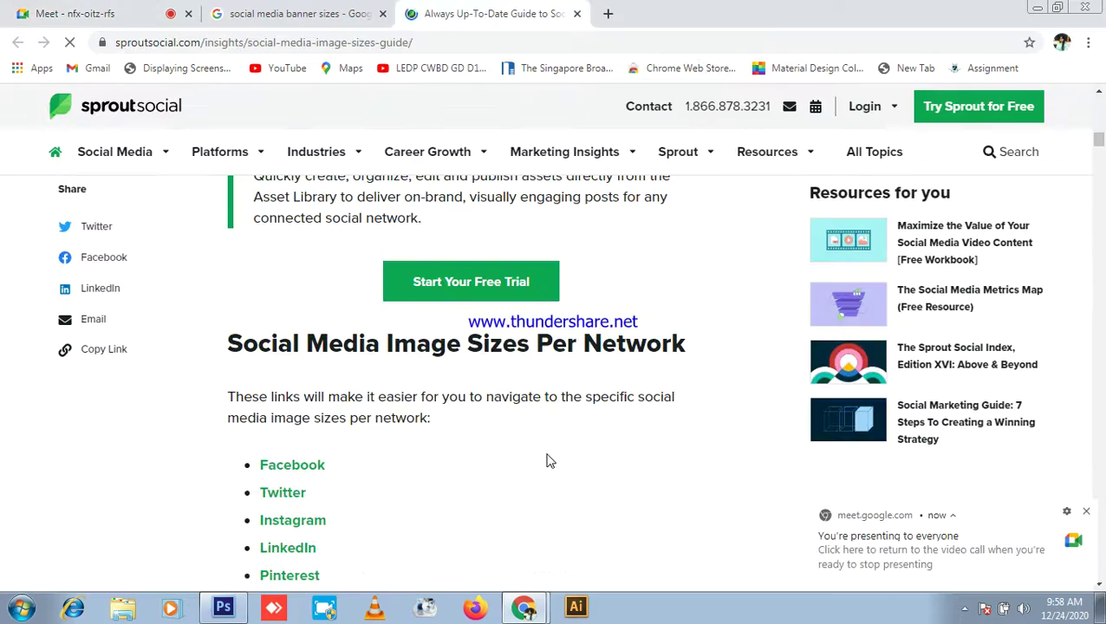
pyautogui.scroll(-3, 564, 459)
# Step: Open the guide's Facebook sizes section in another tab and scroll through it
pyautogui.middleClick(311, 232)
pyautogui.click(663, 11)
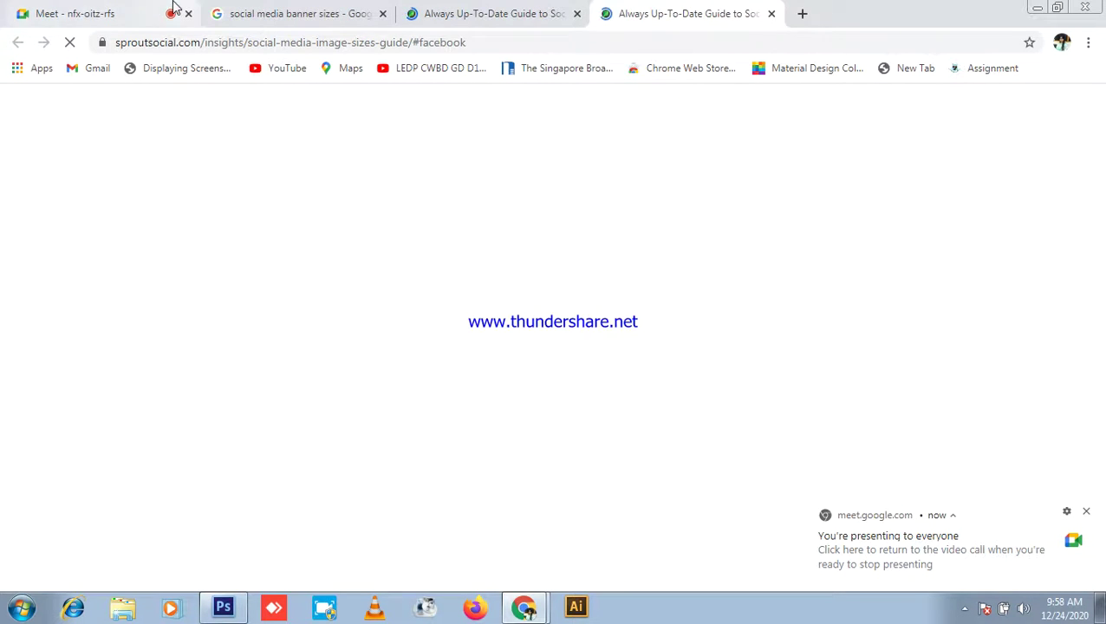
pyautogui.click(87, 10)
pyautogui.click(666, 8)
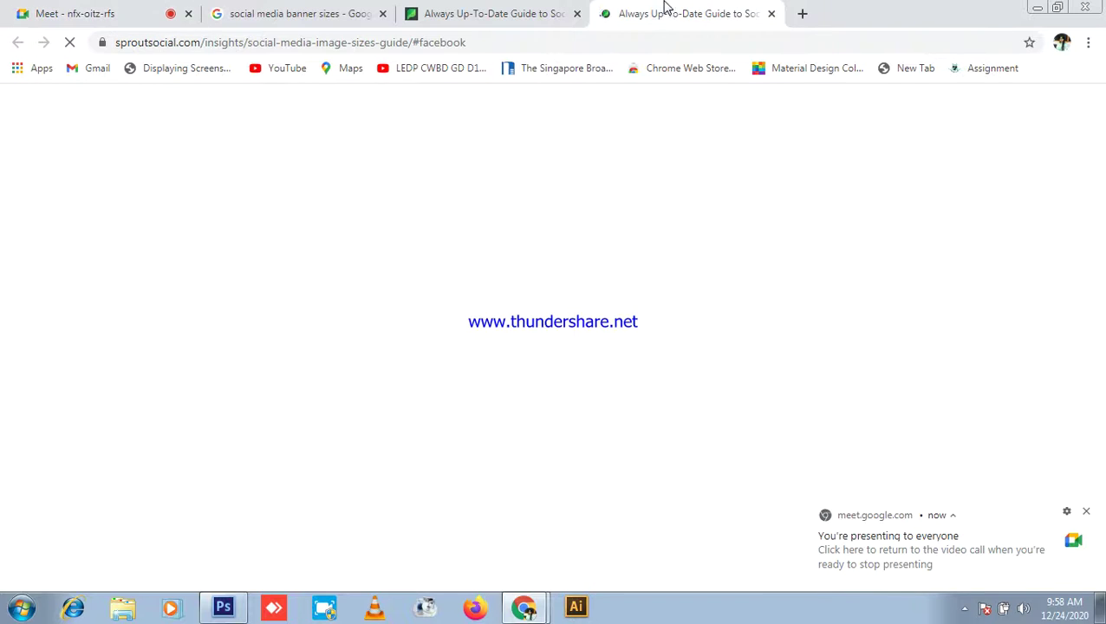
pyautogui.scroll(-3, 686, 469)
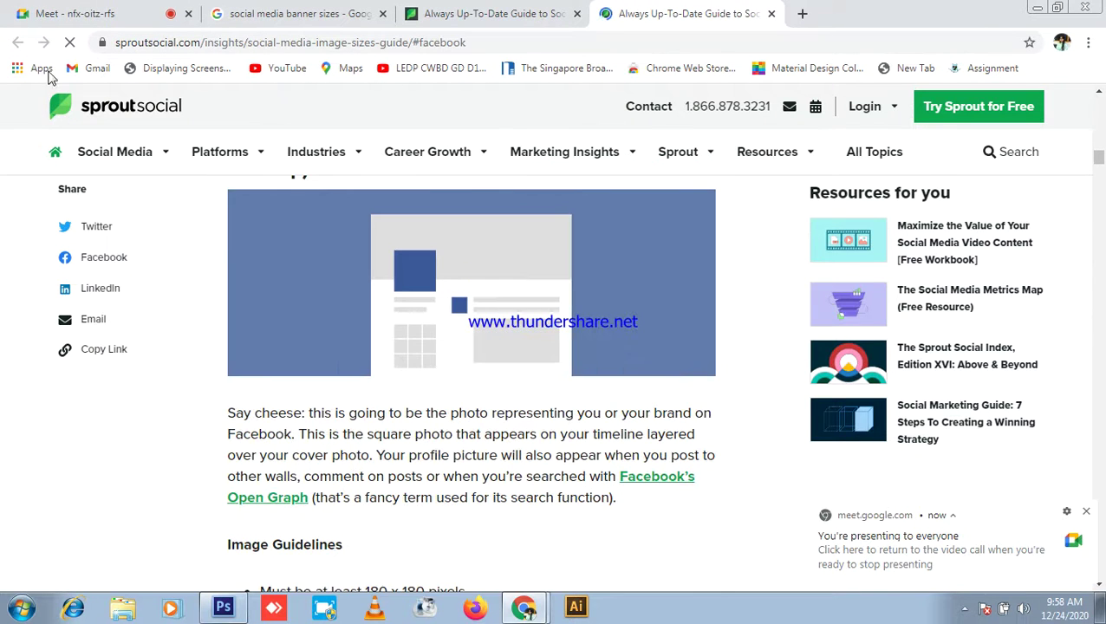
pyautogui.click(94, 10)
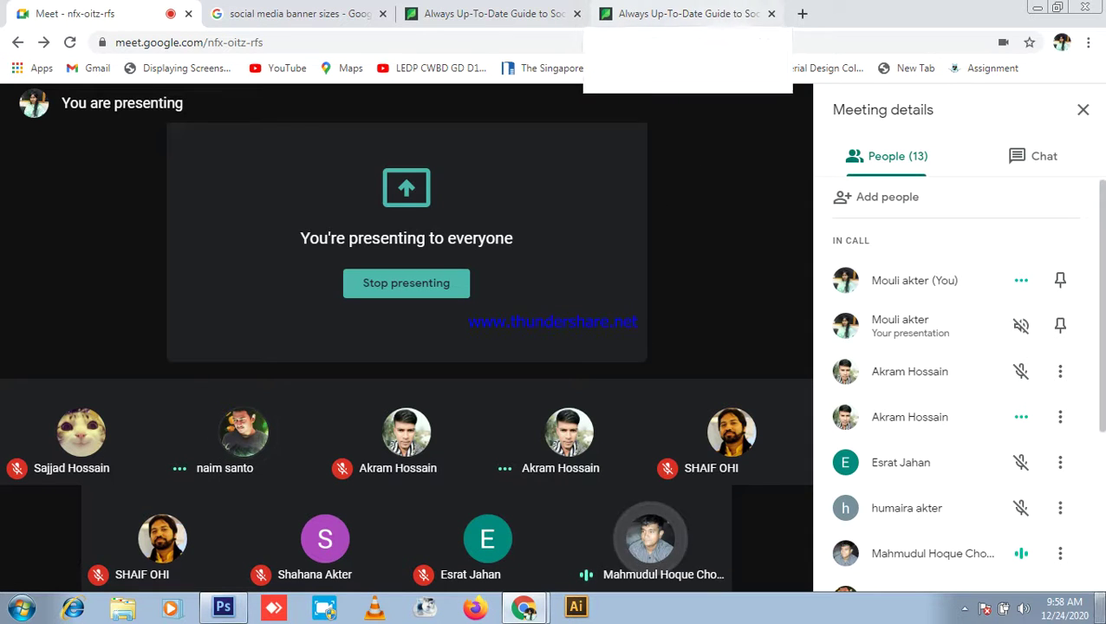
# Step: Scroll up and down the Sprout Social image size guide to review the Facebook sizes
pyautogui.click(721, 10)
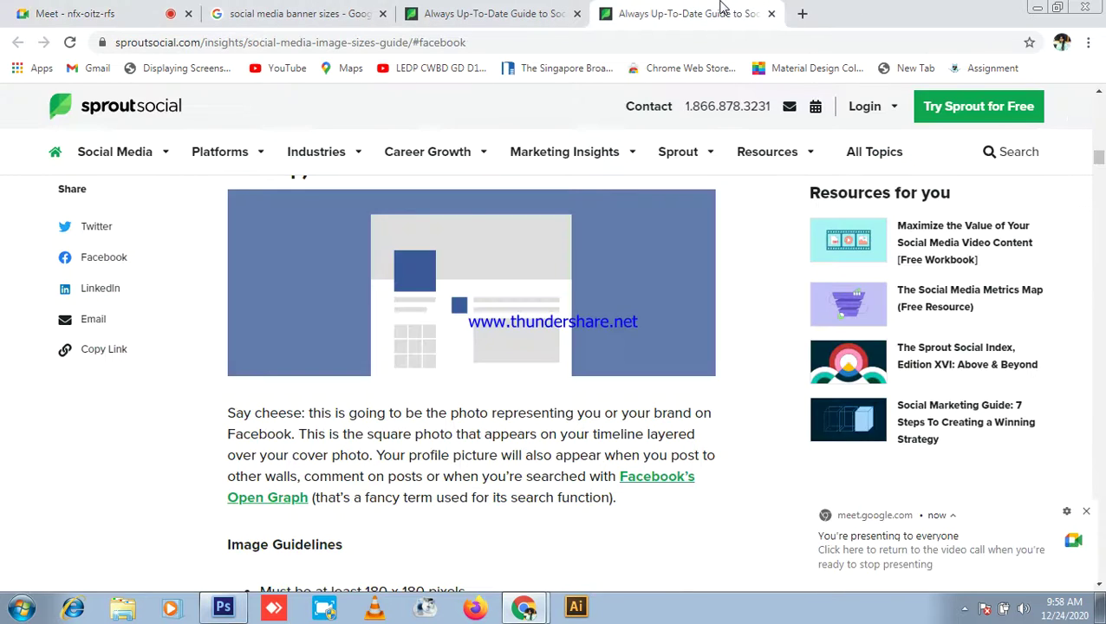
pyautogui.scroll(-9, 523, 365)
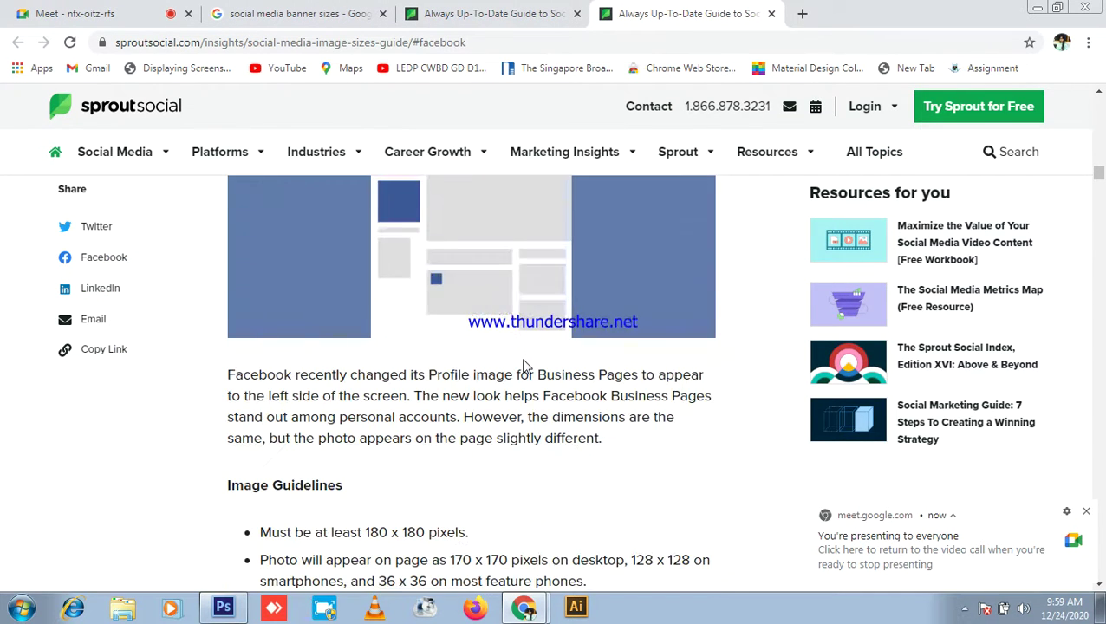
pyautogui.scroll(-4, 523, 365)
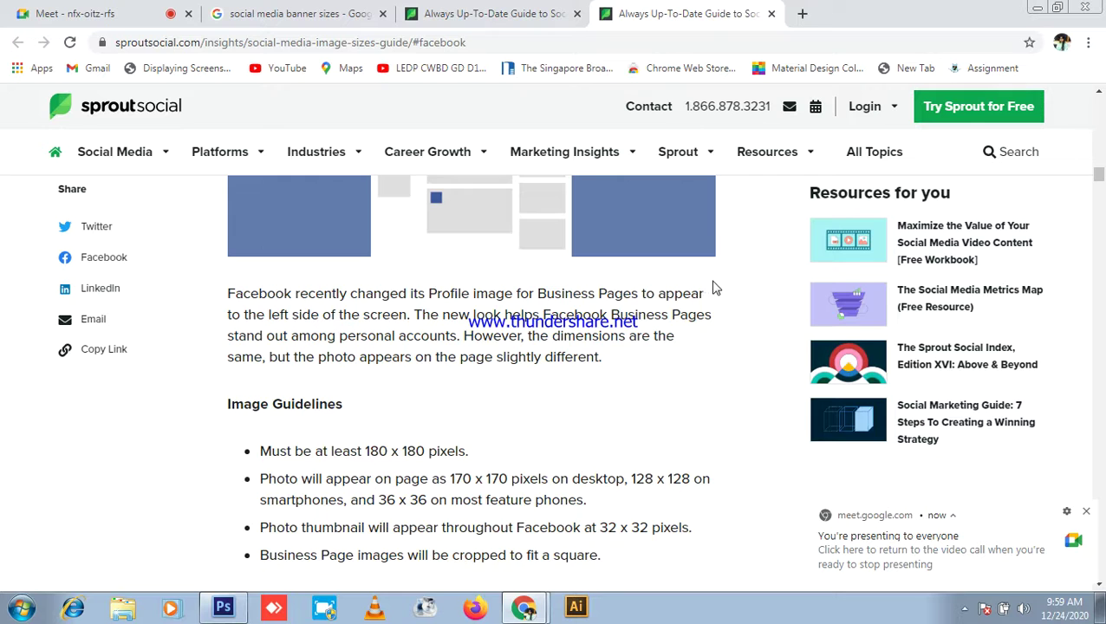
pyautogui.scroll(4, 716, 288)
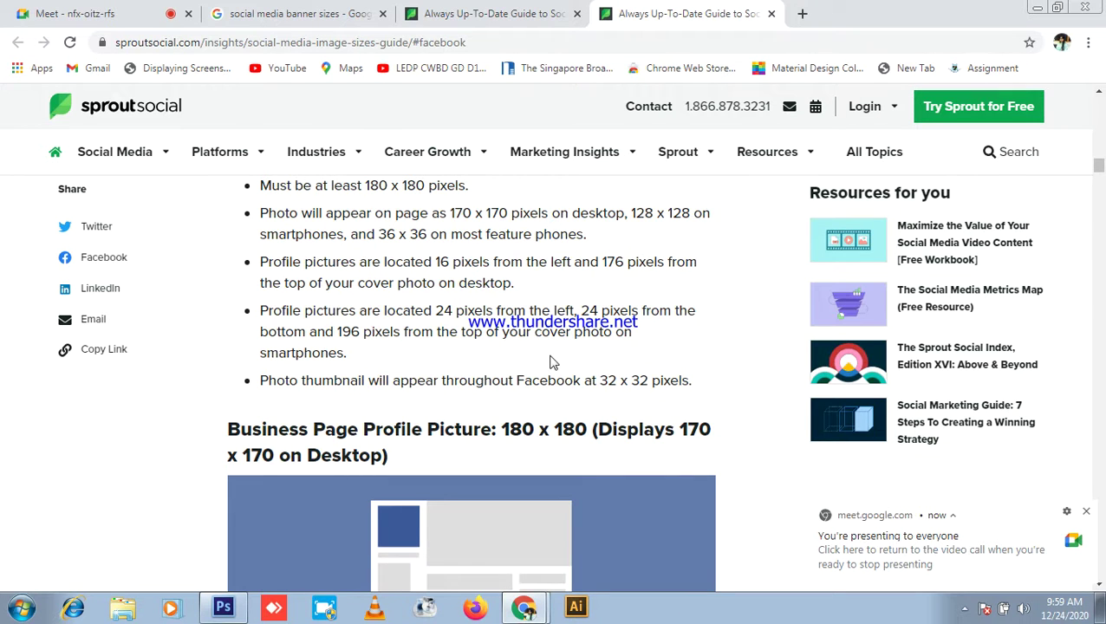
pyautogui.scroll(9, 555, 347)
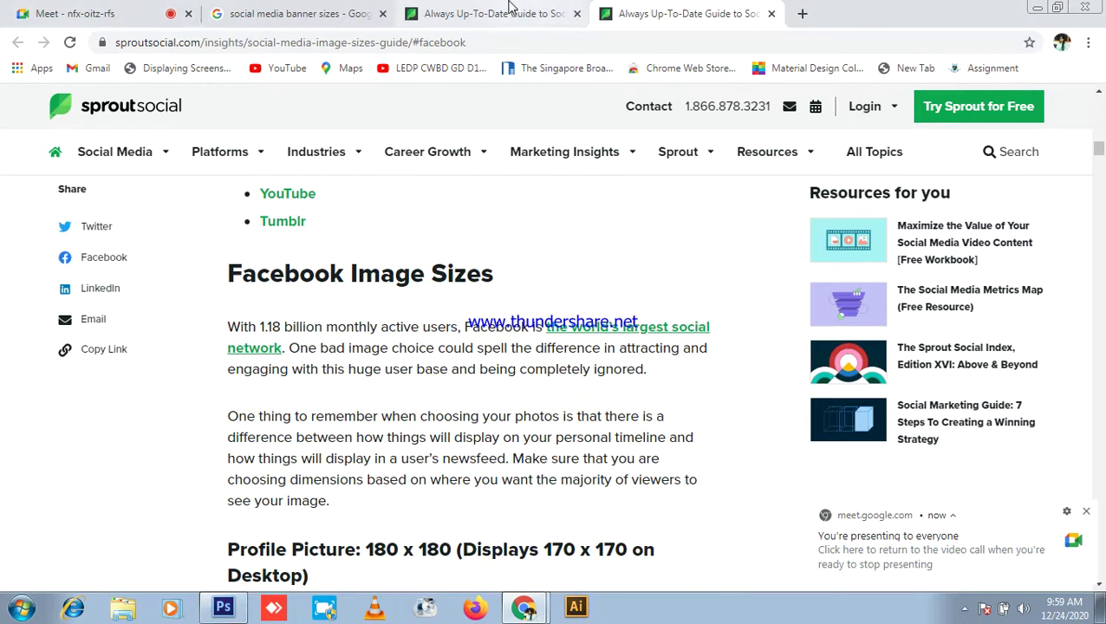
# Step: Compare both copies of the guide, then open the Falcon.io result in a new tab
pyautogui.click(510, 9)
pyautogui.click(601, 8)
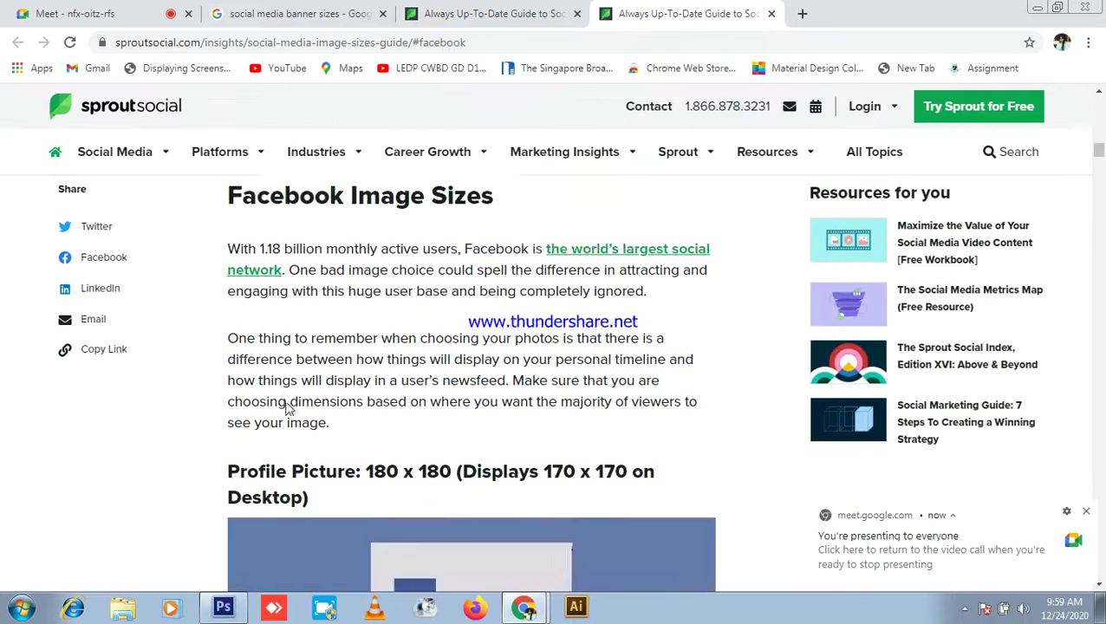
pyautogui.click(473, 10)
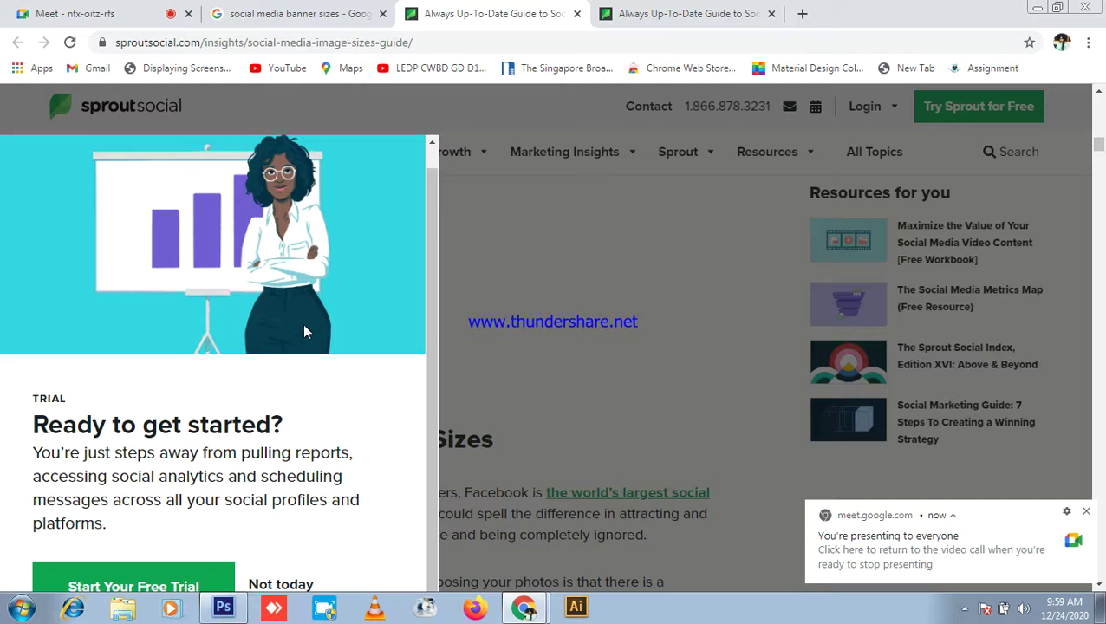
pyautogui.scroll(-10, 677, 293)
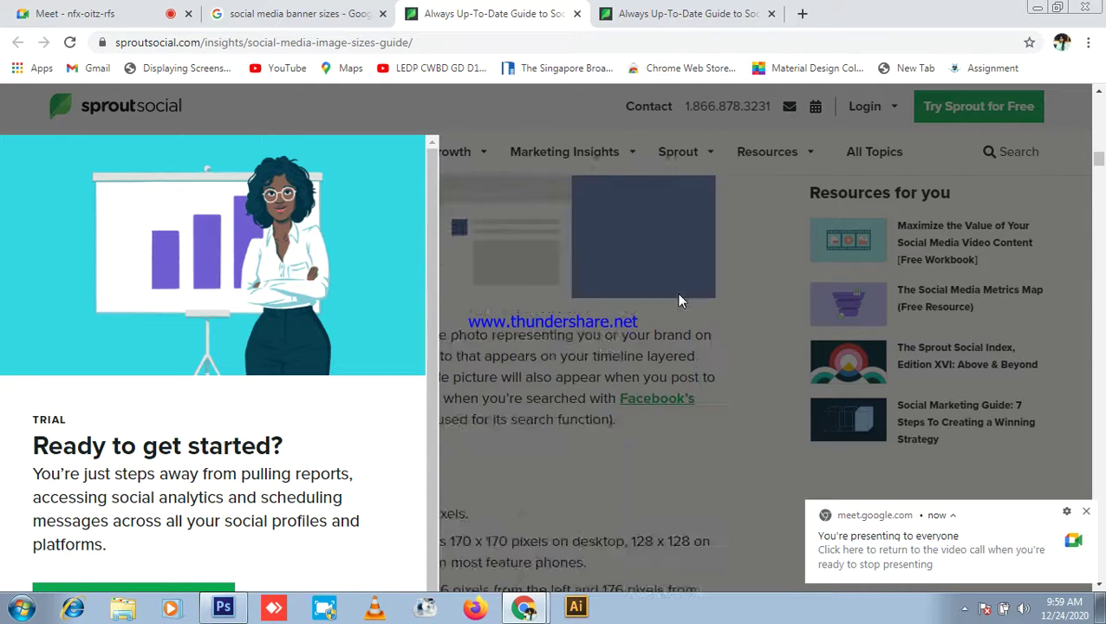
pyautogui.scroll(2, 677, 293)
pyautogui.click(266, 7)
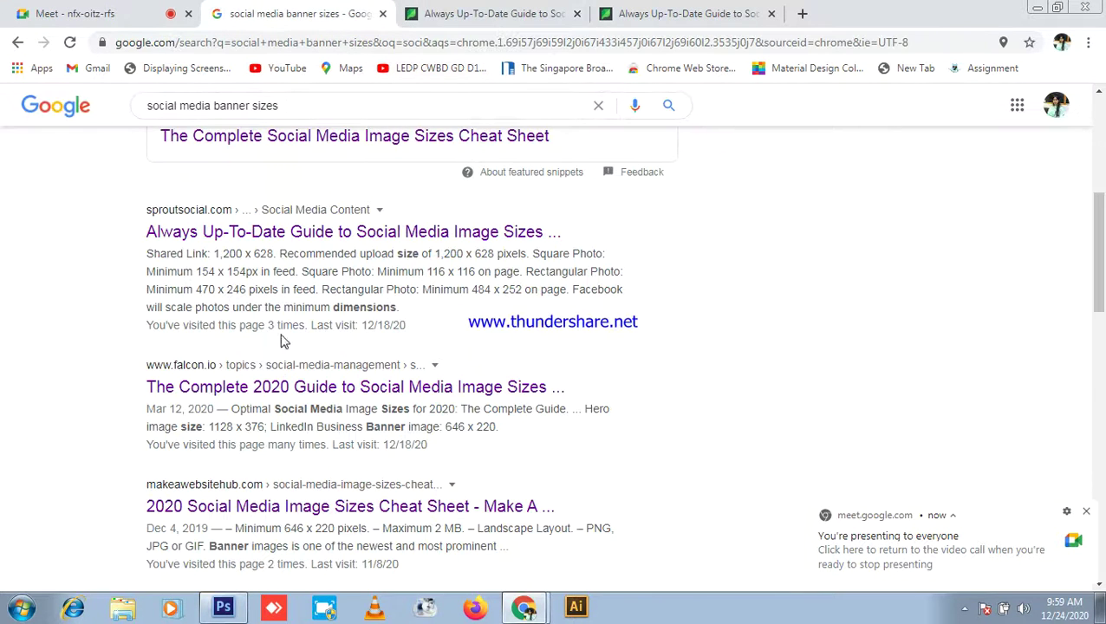
pyautogui.middleClick(395, 388)
# Step: Bring up the Falcon.io 2020 image sizes guide and scroll to its Facebook section
pyautogui.click(469, 12)
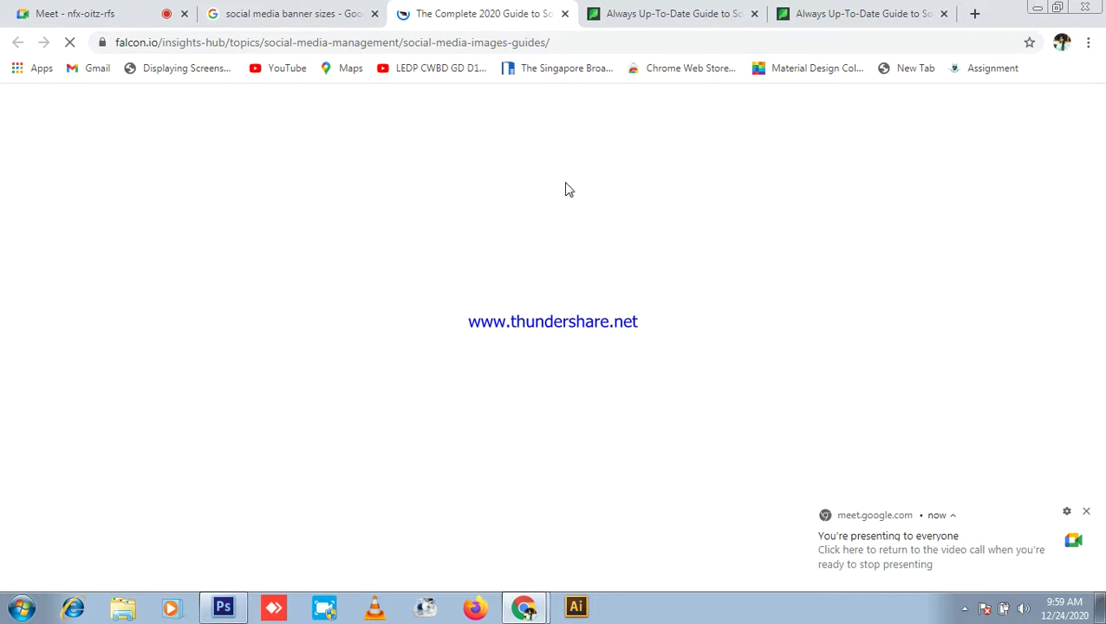
pyautogui.scroll(-3, 497, 326)
pyautogui.scroll(-10, 497, 324)
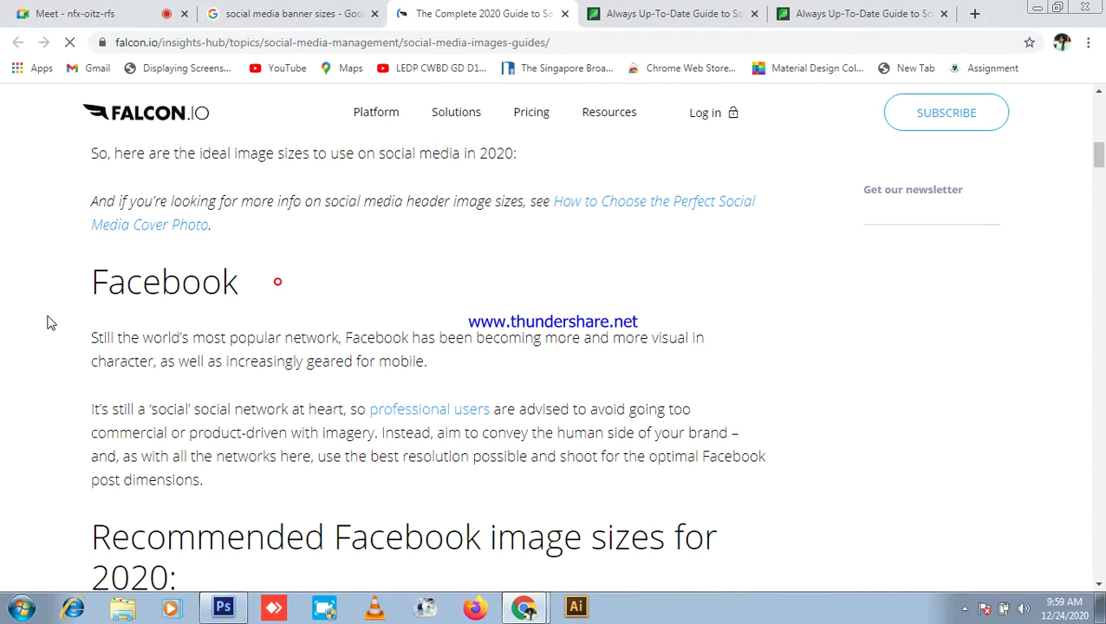
pyautogui.scroll(-8, 477, 315)
pyautogui.scroll(7, 483, 314)
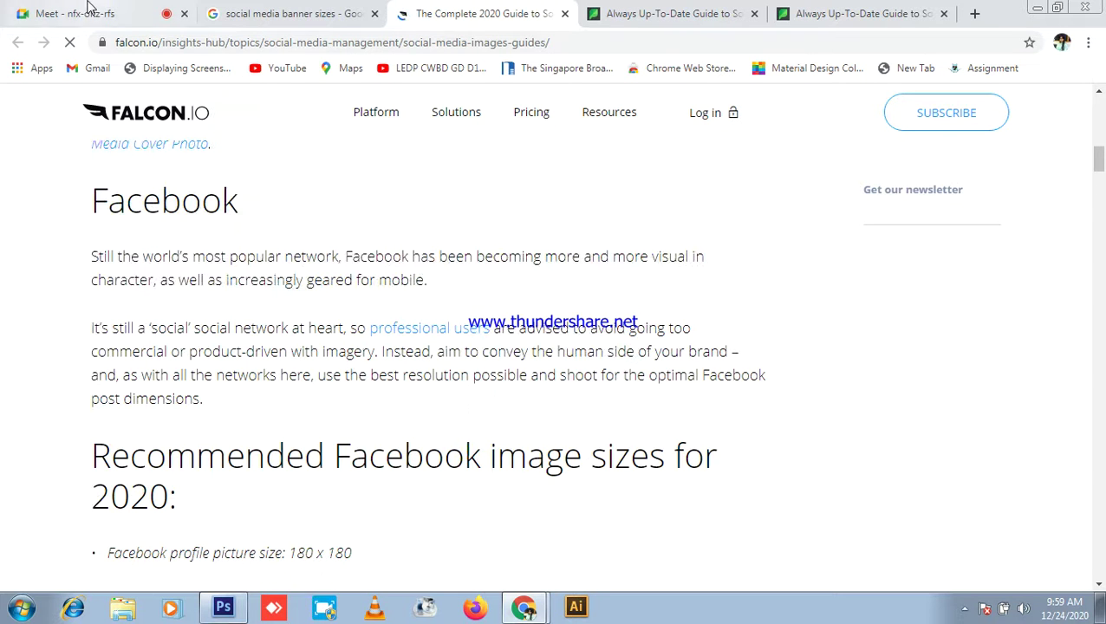
pyautogui.click(87, 10)
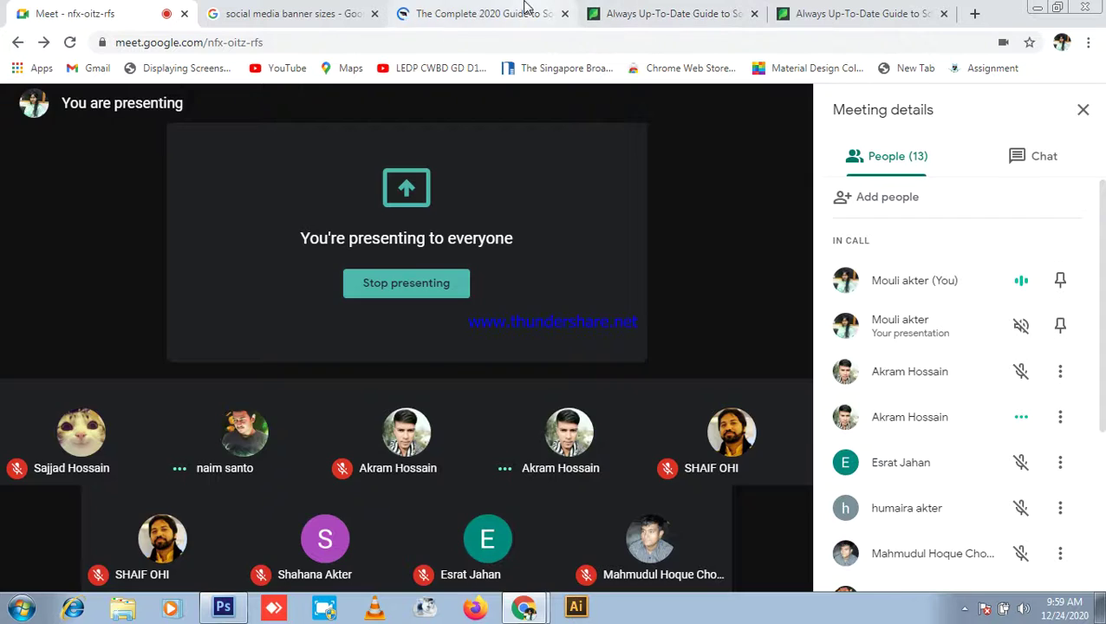
pyautogui.click(526, 10)
pyautogui.scroll(-2, 269, 392)
pyautogui.scroll(-3, 269, 392)
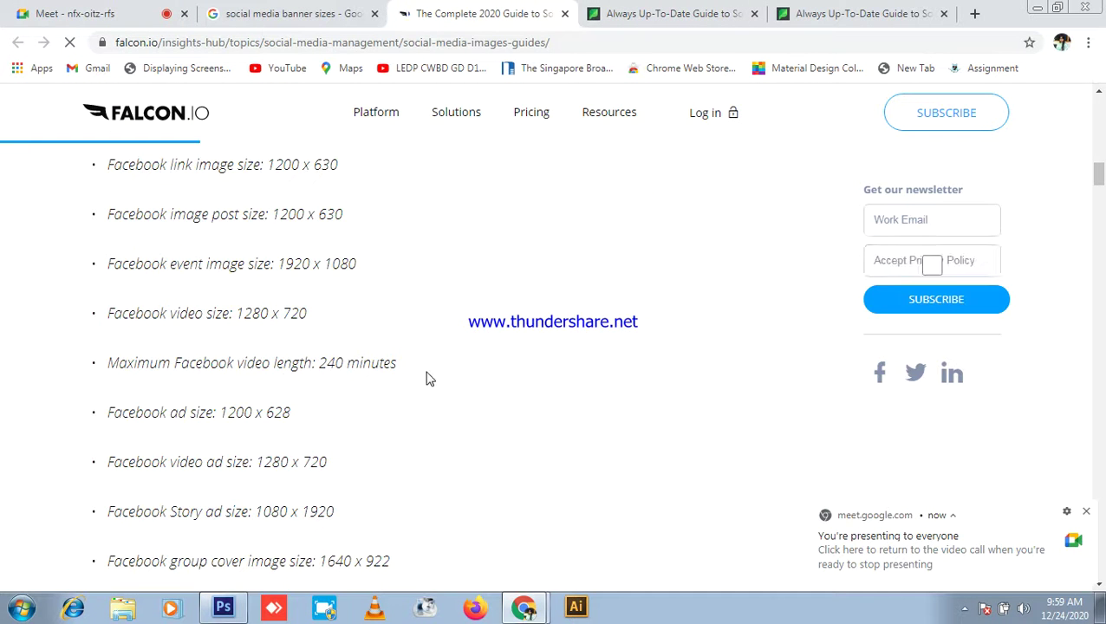
pyautogui.scroll(2, 431, 379)
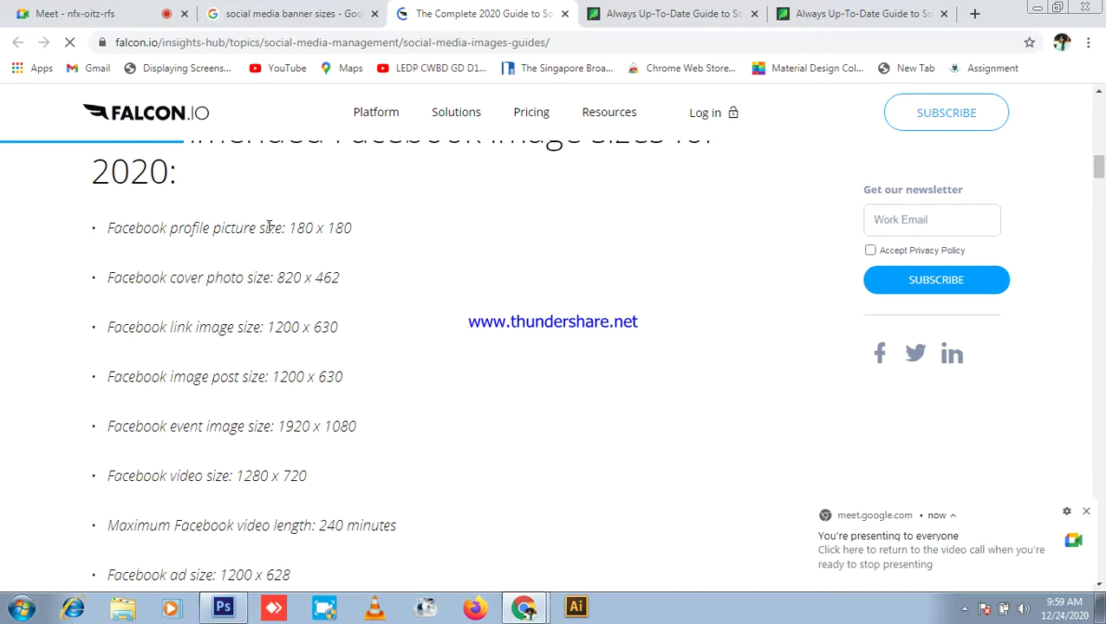
# Step: Highlight the Facebook cover photo, 1200 x 630 link image and image post sizes
pyautogui.moveTo(373, 227)
pyautogui.mouseDown()
pyautogui.moveTo(194, 248)
pyautogui.moveTo(420, 259)
pyautogui.mouseUp()
pyautogui.click(450, 276)
pyautogui.click(418, 257)
pyautogui.moveTo(187, 321); pyautogui.dragTo(432, 321)
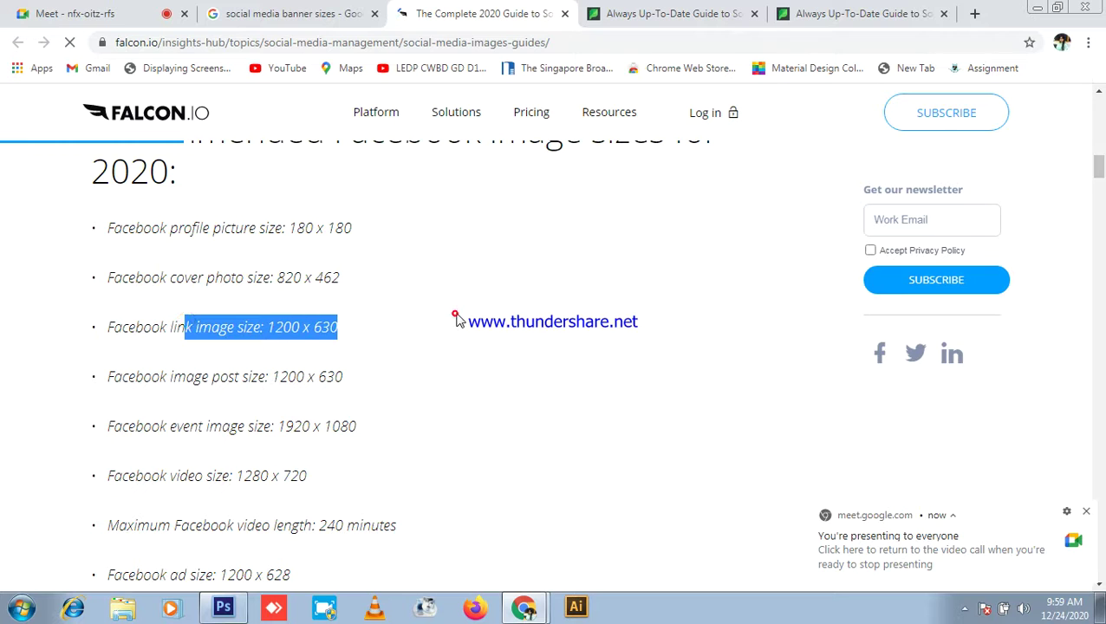
pyautogui.moveTo(201, 375); pyautogui.dragTo(383, 375)
pyautogui.click(382, 375)
# Step: Highlight the Facebook event image, 1280 x 720 video and ad sizes
pyautogui.scroll(-1, 384, 373)
pyautogui.moveTo(214, 347); pyautogui.dragTo(409, 339)
pyautogui.click(409, 338)
pyautogui.moveTo(210, 412); pyautogui.dragTo(168, 409)
pyautogui.click(427, 383)
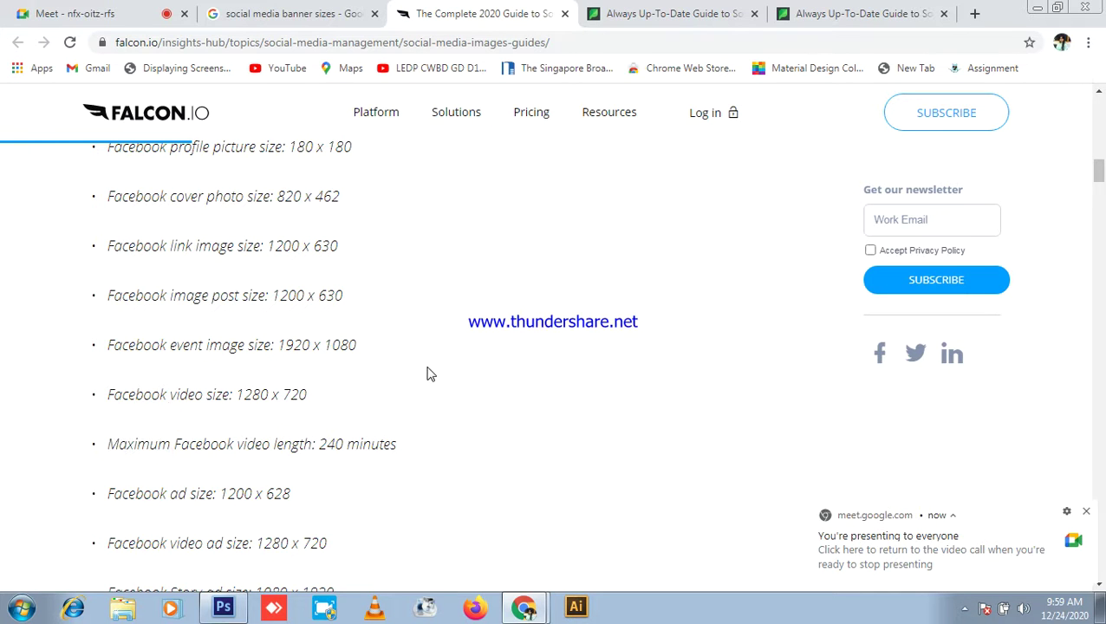
pyautogui.moveTo(191, 488); pyautogui.dragTo(235, 490)
pyautogui.click(323, 472)
# Step: Highlight the image post line and the Facebook ad size 1200 x 628
pyautogui.moveTo(162, 301); pyautogui.dragTo(251, 295)
pyautogui.click(383, 274)
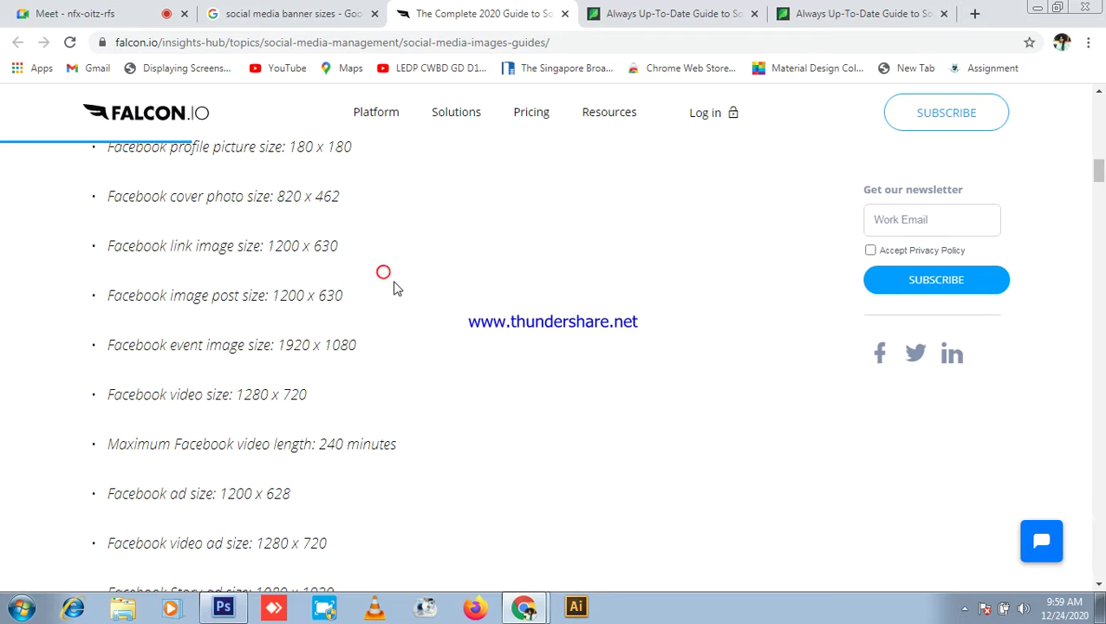
pyautogui.scroll(-1, 395, 288)
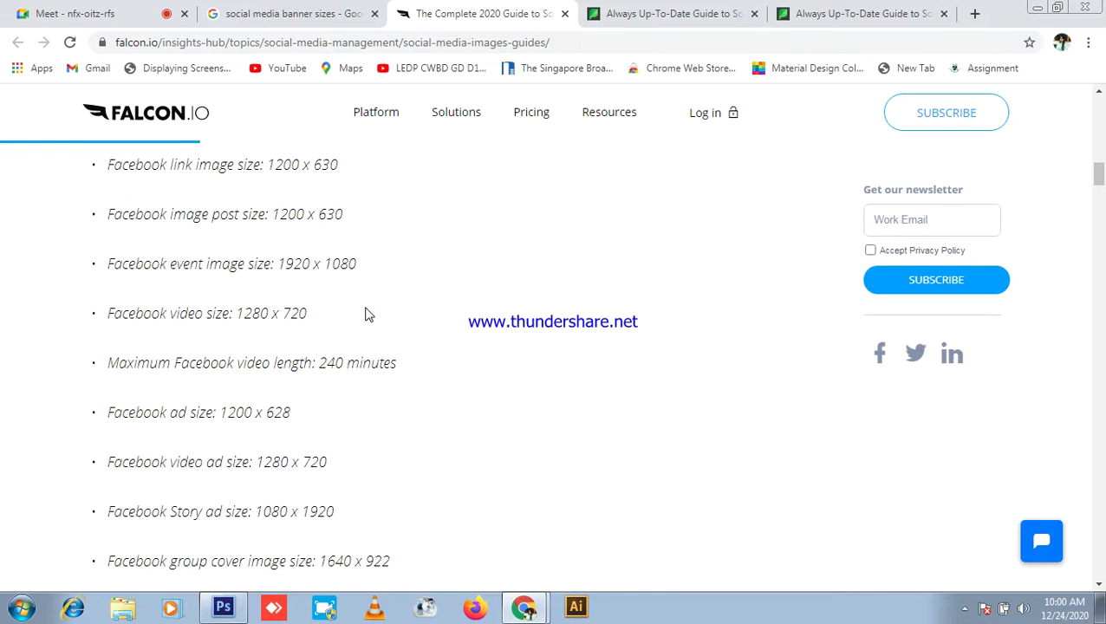
pyautogui.moveTo(160, 411); pyautogui.dragTo(98, 420)
pyautogui.click(307, 380)
# Step: Return to the Falcon.io guide and scroll further down past the Facebook sizes
pyautogui.click(102, 14)
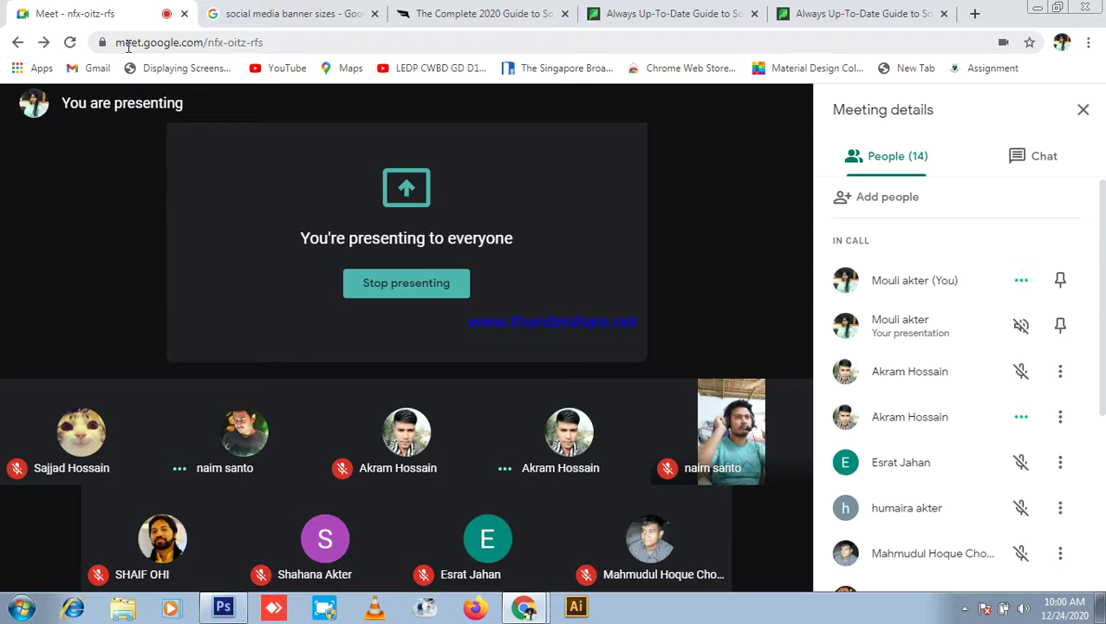
pyautogui.click(440, 12)
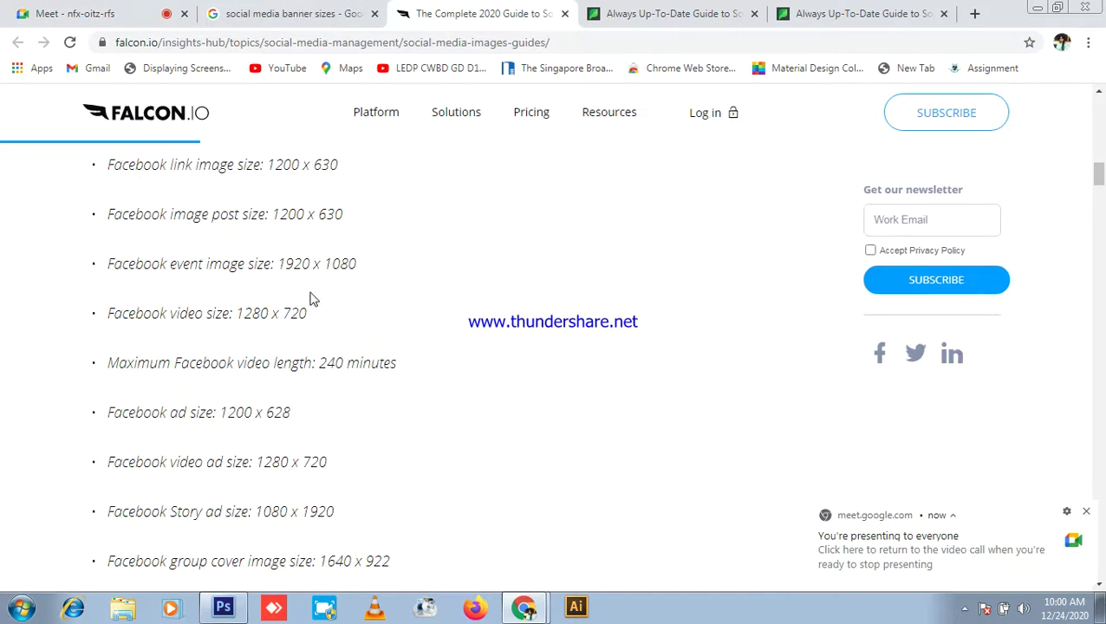
pyautogui.scroll(-5, 402, 343)
pyautogui.scroll(-4, 402, 343)
pyautogui.scroll(1, 403, 337)
pyautogui.moveTo(281, 224); pyautogui.dragTo(80, 217)
pyautogui.scroll(-3, 436, 290)
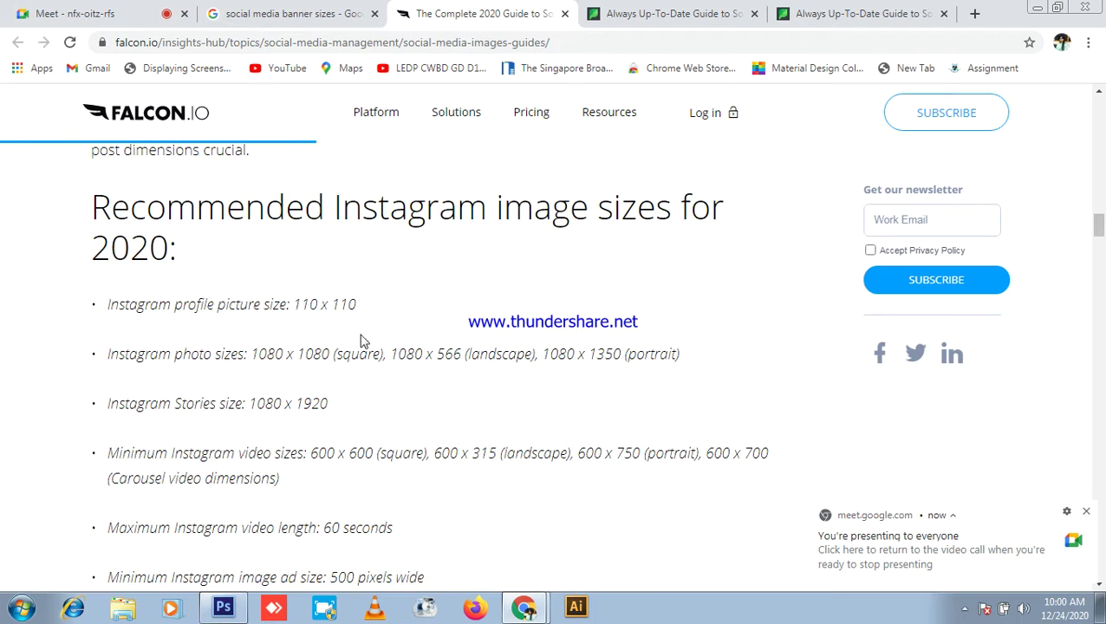
pyautogui.click(87, 11)
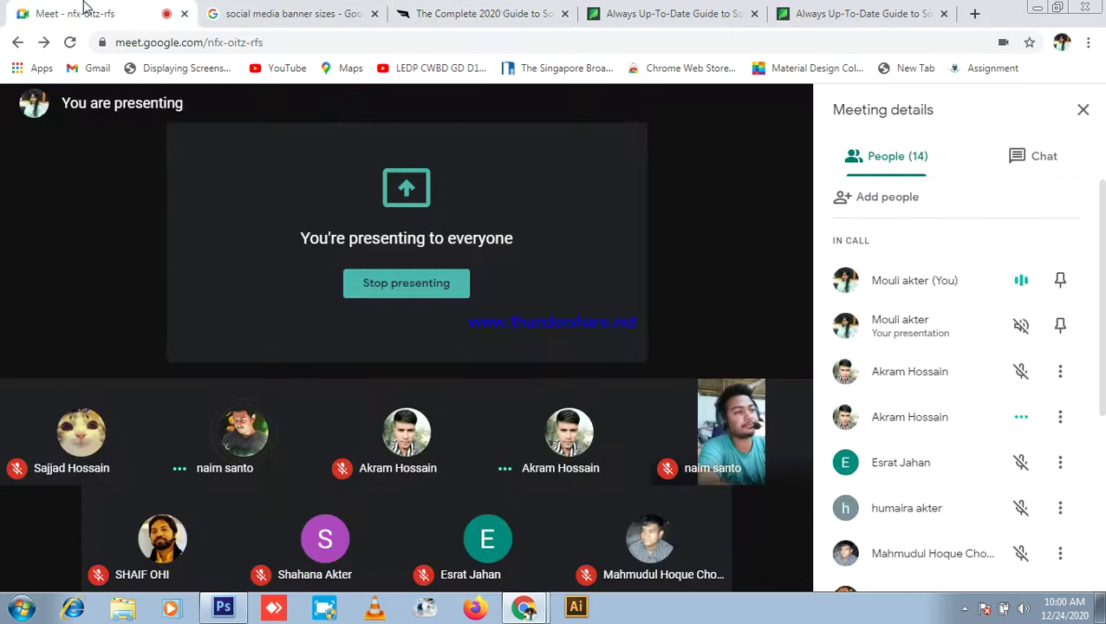
pyautogui.click(486, 13)
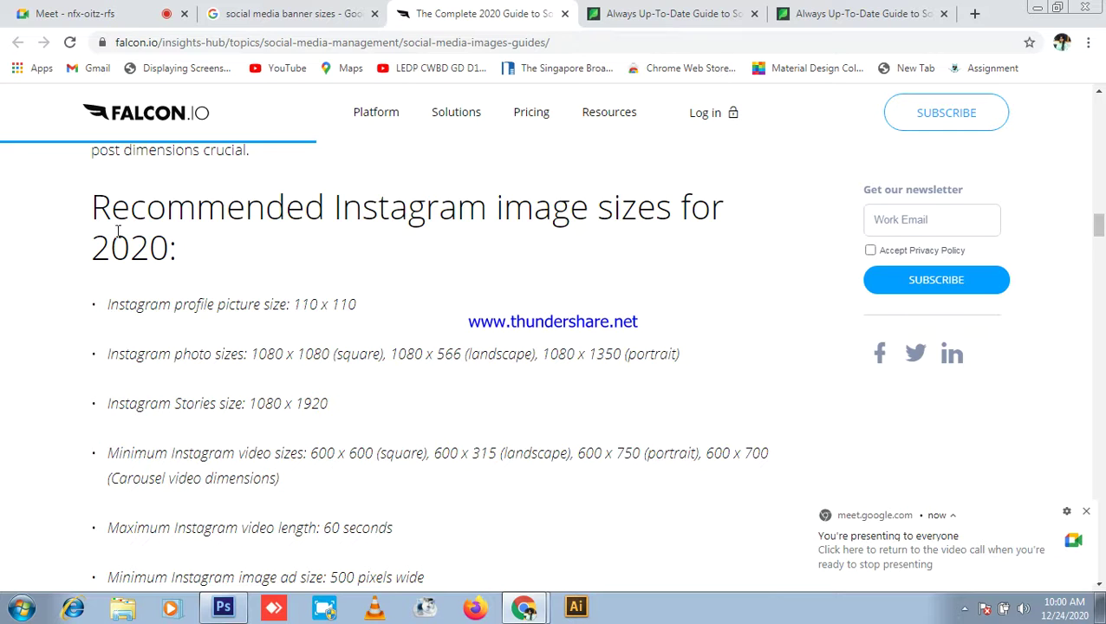
pyautogui.scroll(-3, 252, 327)
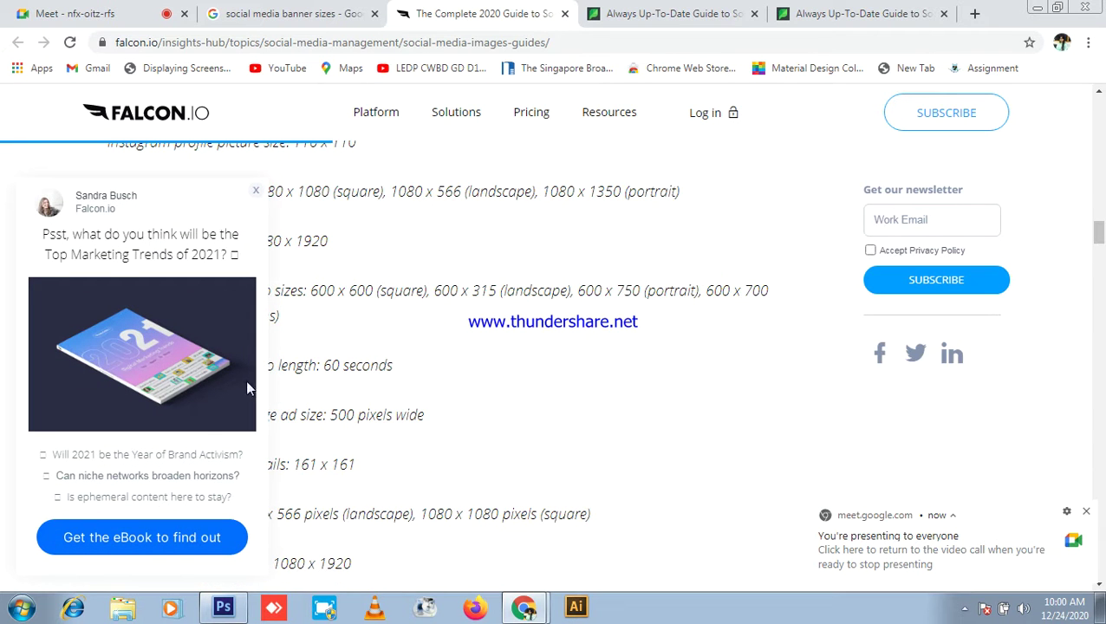
# Step: Dismiss the marketing ebook popup and scroll through the Instagram, Twitter and LinkedIn size lists
pyautogui.click(251, 190)
pyautogui.scroll(4, 415, 309)
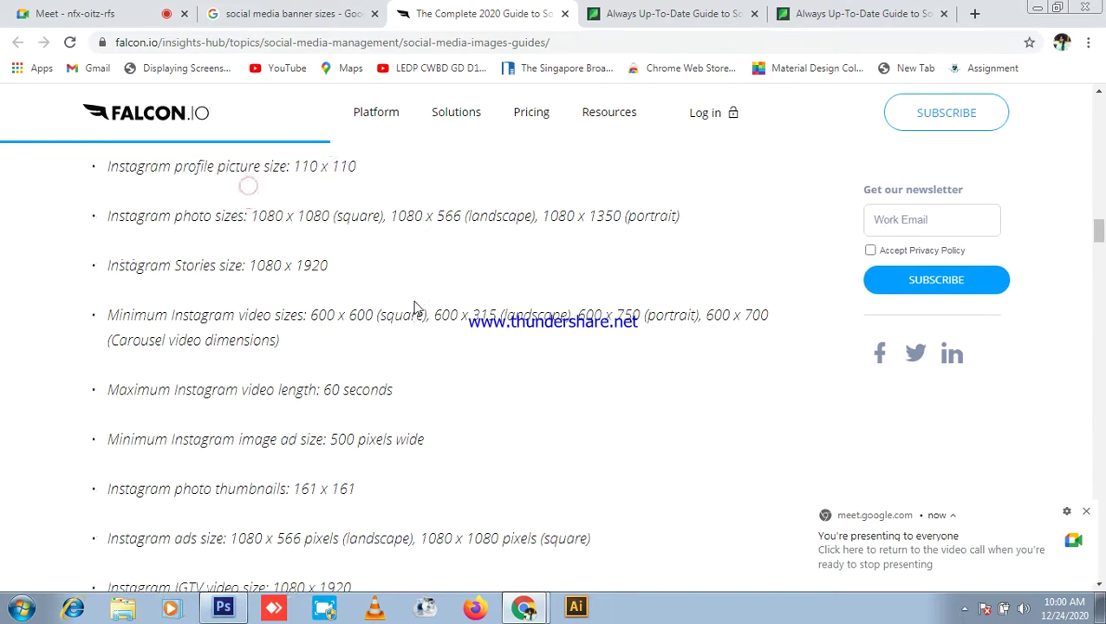
pyautogui.scroll(2, 414, 309)
pyautogui.scroll(-8, 416, 312)
pyautogui.scroll(-5, 420, 316)
pyautogui.scroll(2, 87, 279)
pyautogui.scroll(-7, 278, 297)
pyautogui.scroll(-10, 487, 357)
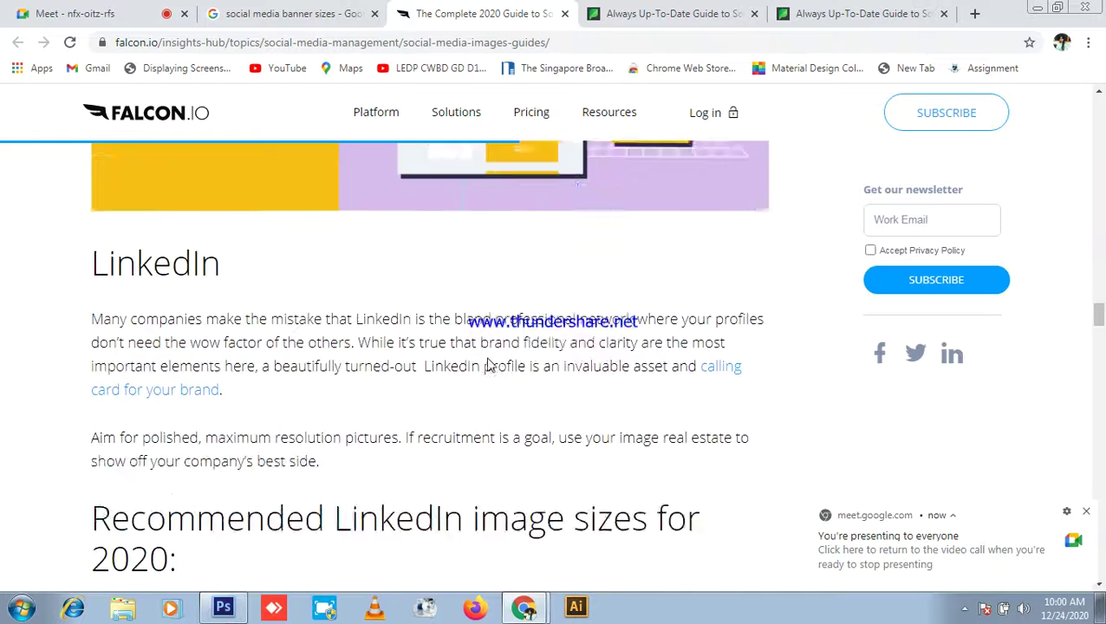
pyautogui.scroll(-9, 487, 358)
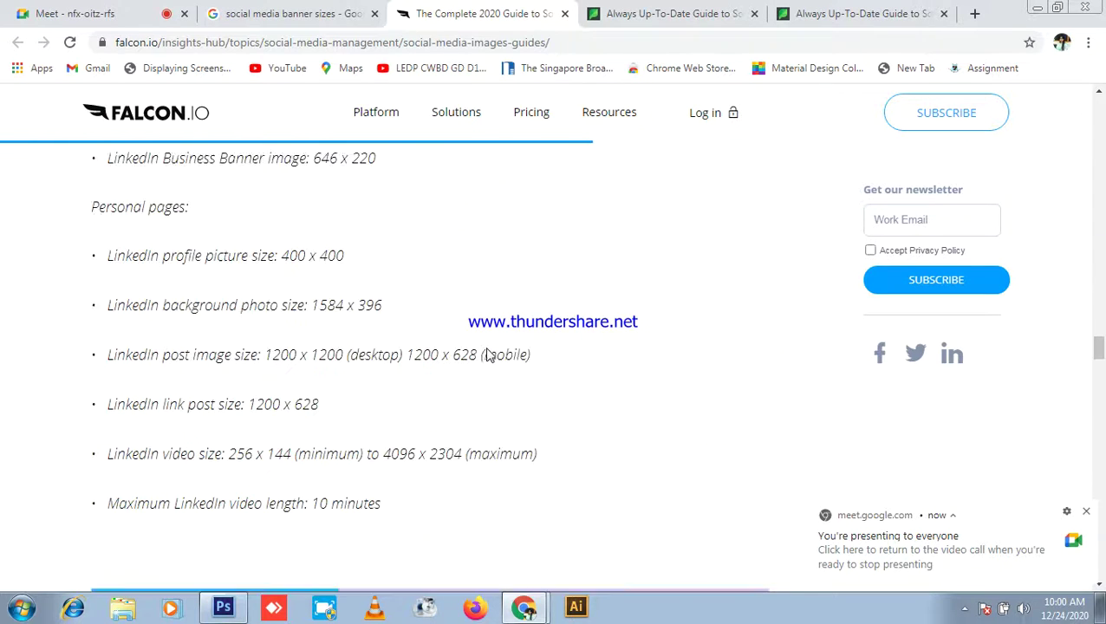
pyautogui.click(711, 14)
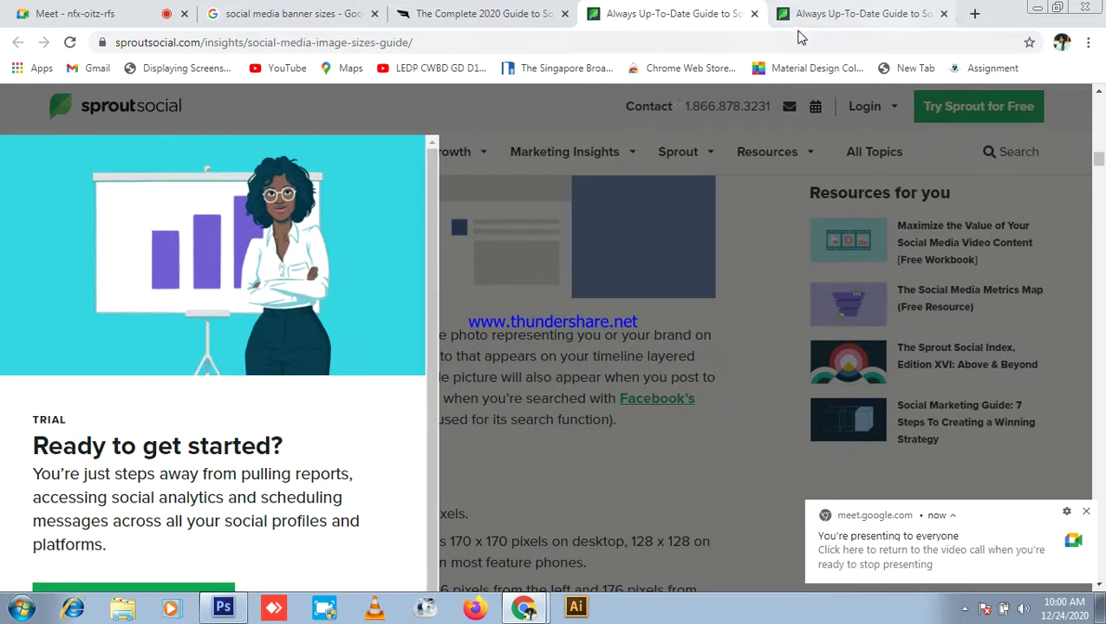
pyautogui.click(755, 13)
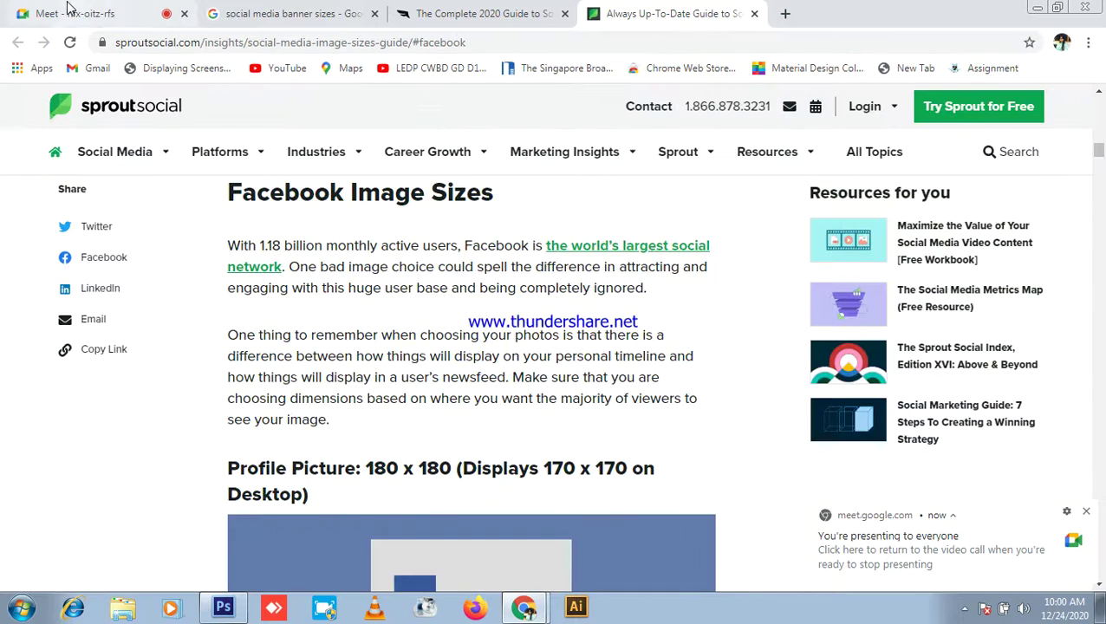
pyautogui.click(39, 17)
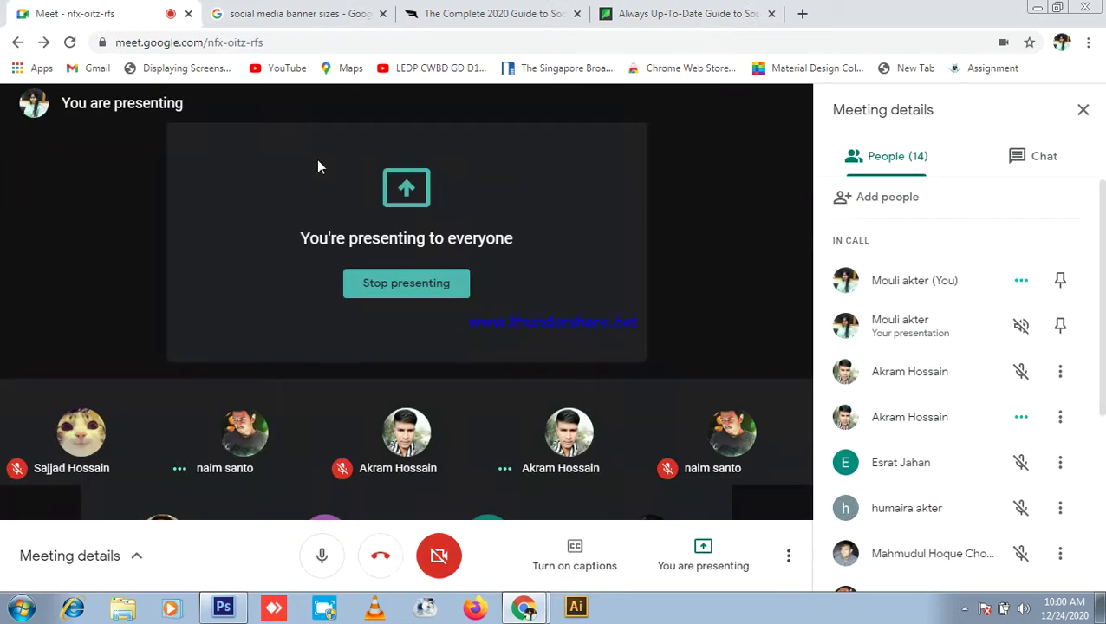
pyautogui.click(802, 13)
pyautogui.click(640, 40)
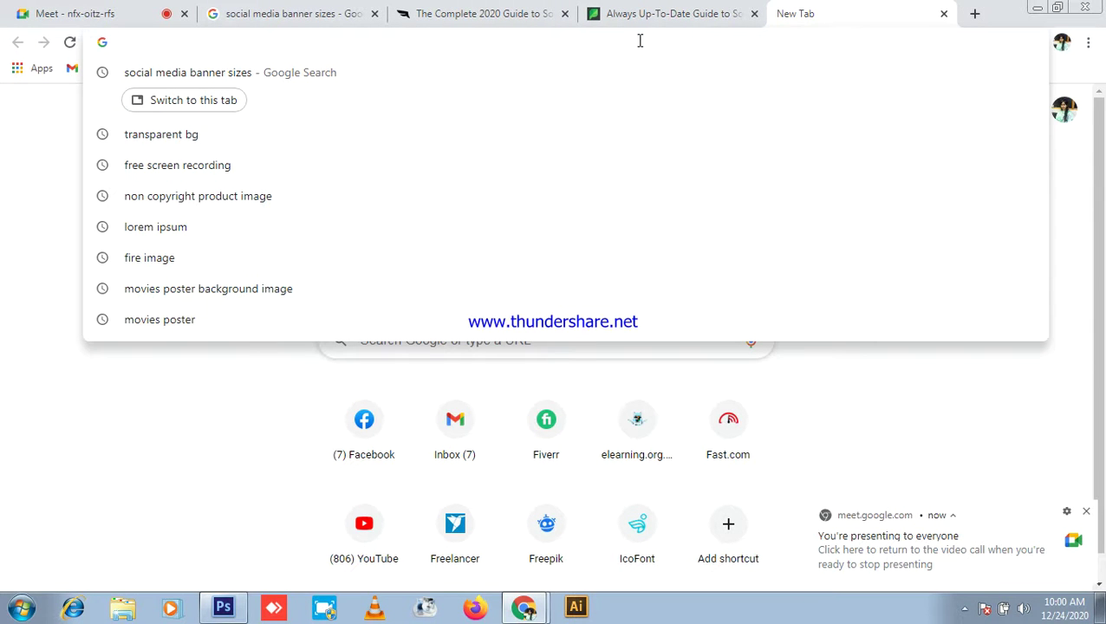
pyautogui.click(75, 13)
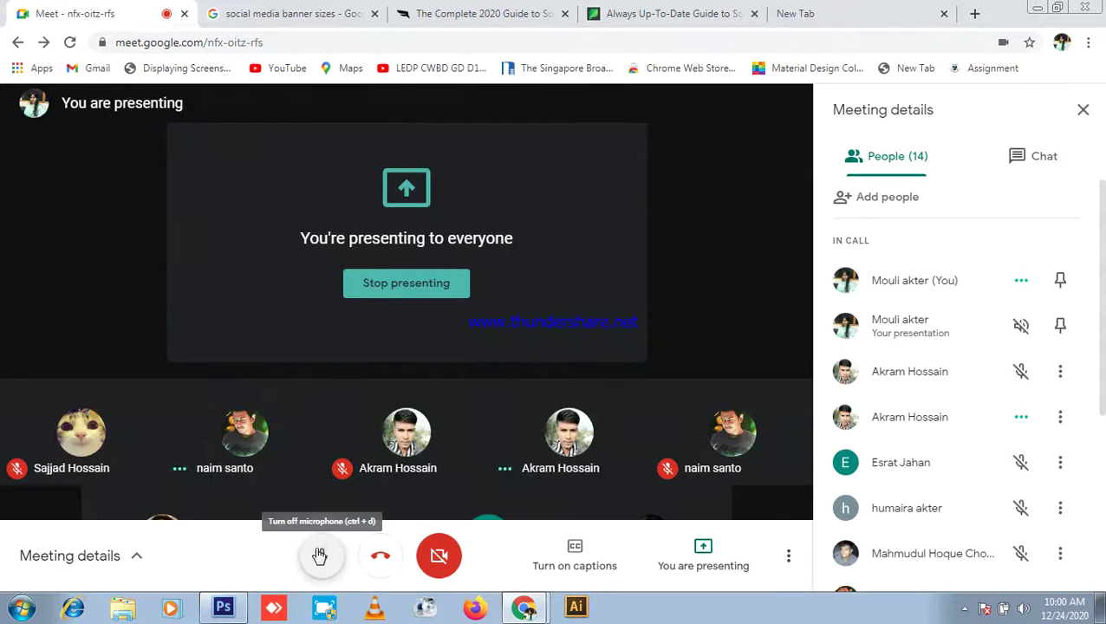
pyautogui.click(319, 555)
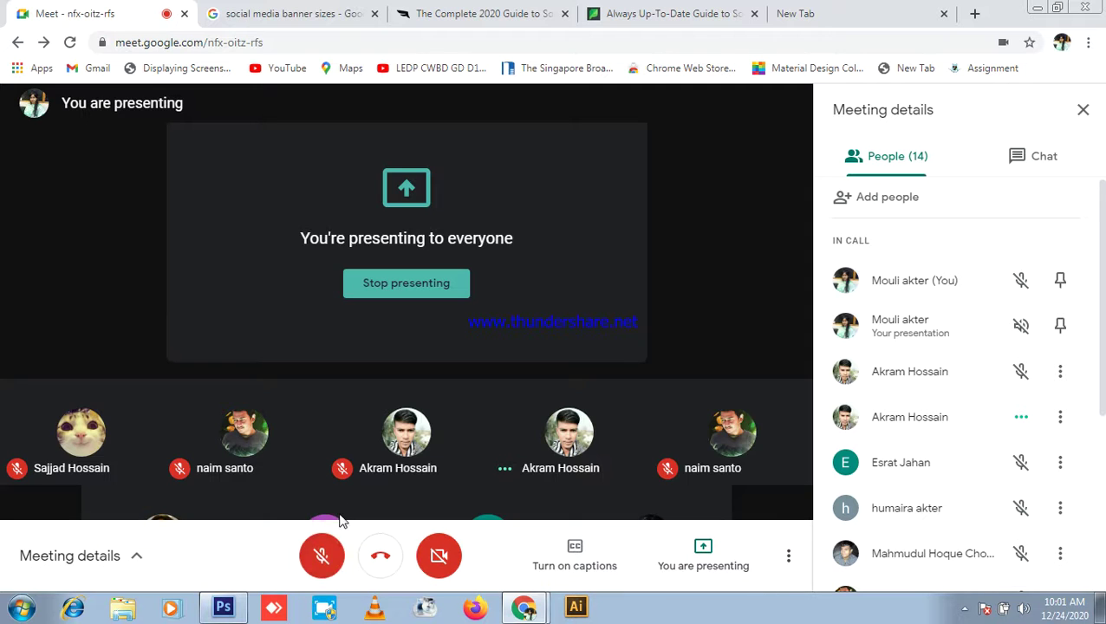
pyautogui.click(330, 560)
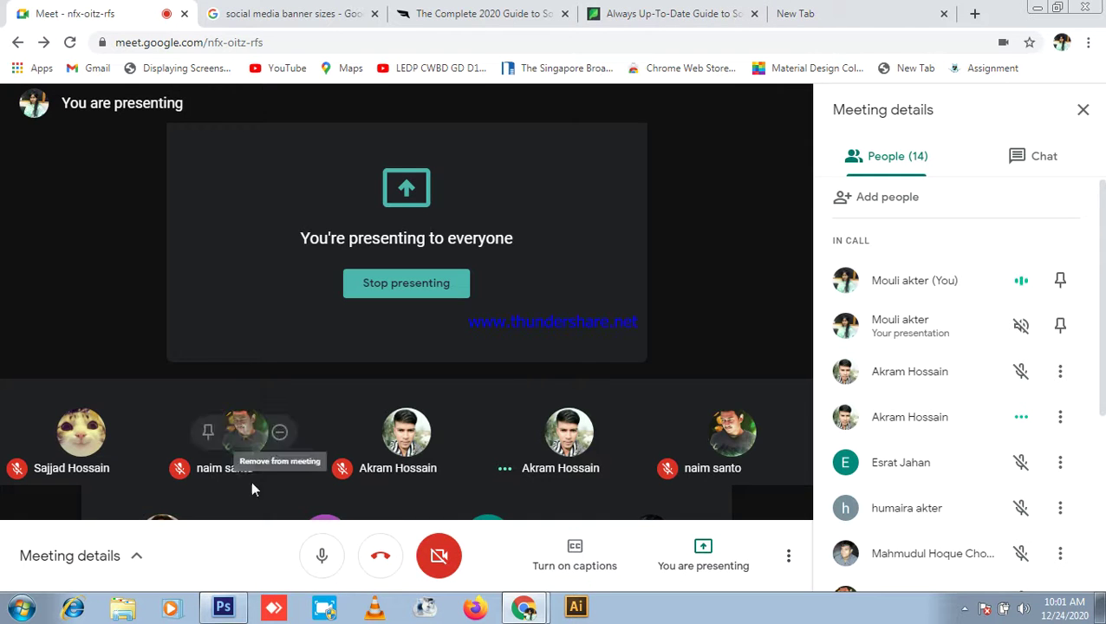
pyautogui.click(828, 13)
pyautogui.click(506, 42)
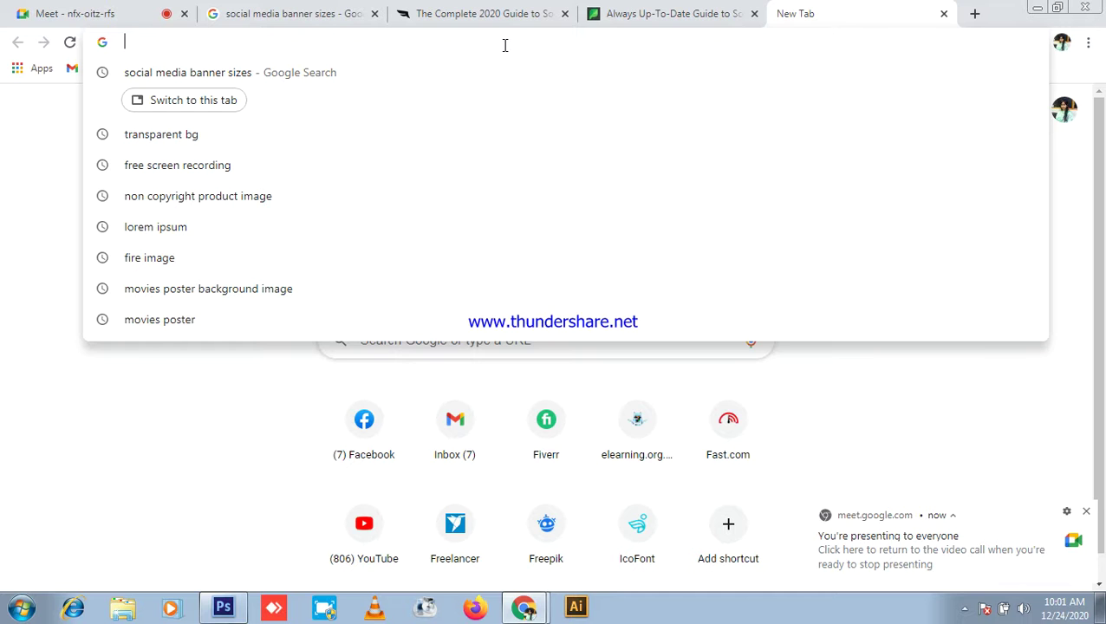
# Step: Search Google for 'social media banner' and open its image results in a new tab
pyautogui.write('social media banner sizes')
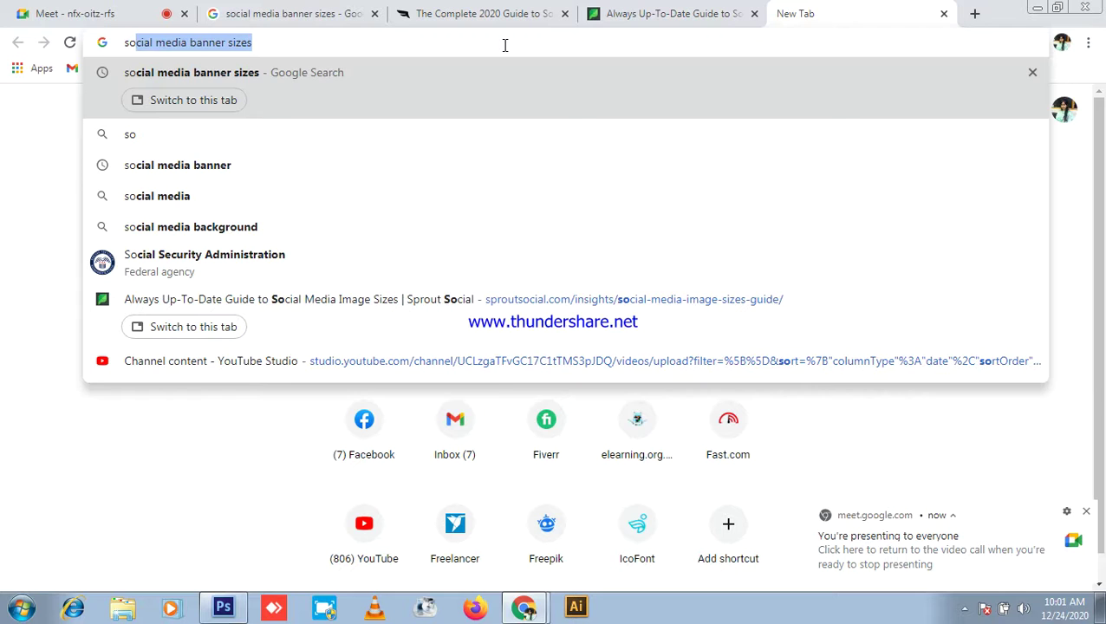
pyautogui.press('End')
pyautogui.press('BackSpace')
pyautogui.press('BackSpace')
pyautogui.press('BackSpace')
pyautogui.press('BackSpace')
pyautogui.press('BackSpace')
pyautogui.press('BackSpace')
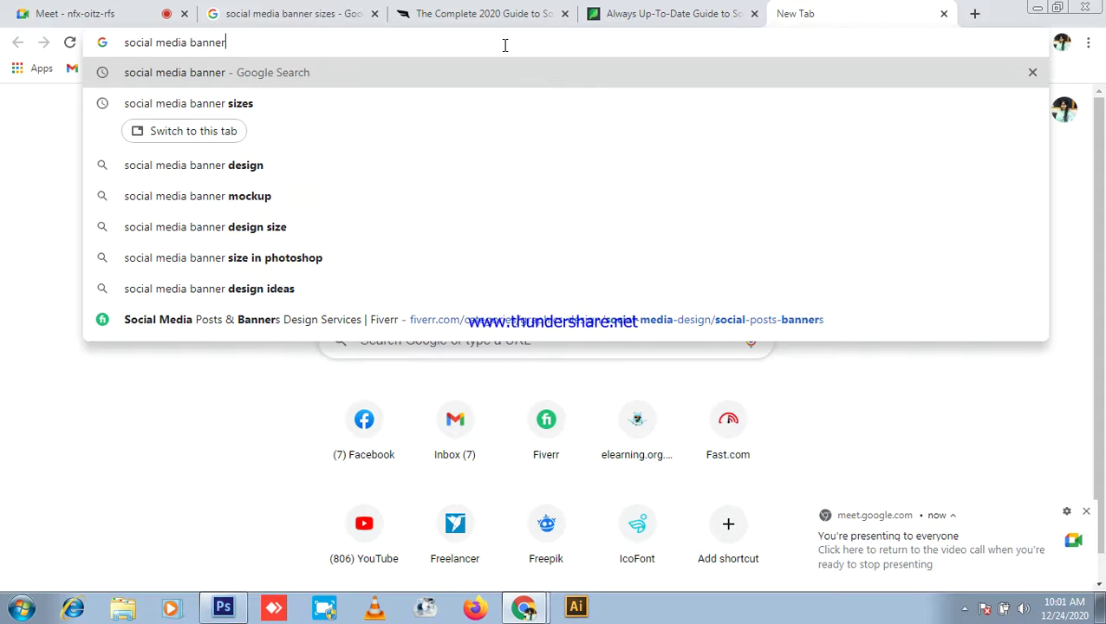
pyautogui.press('Return')
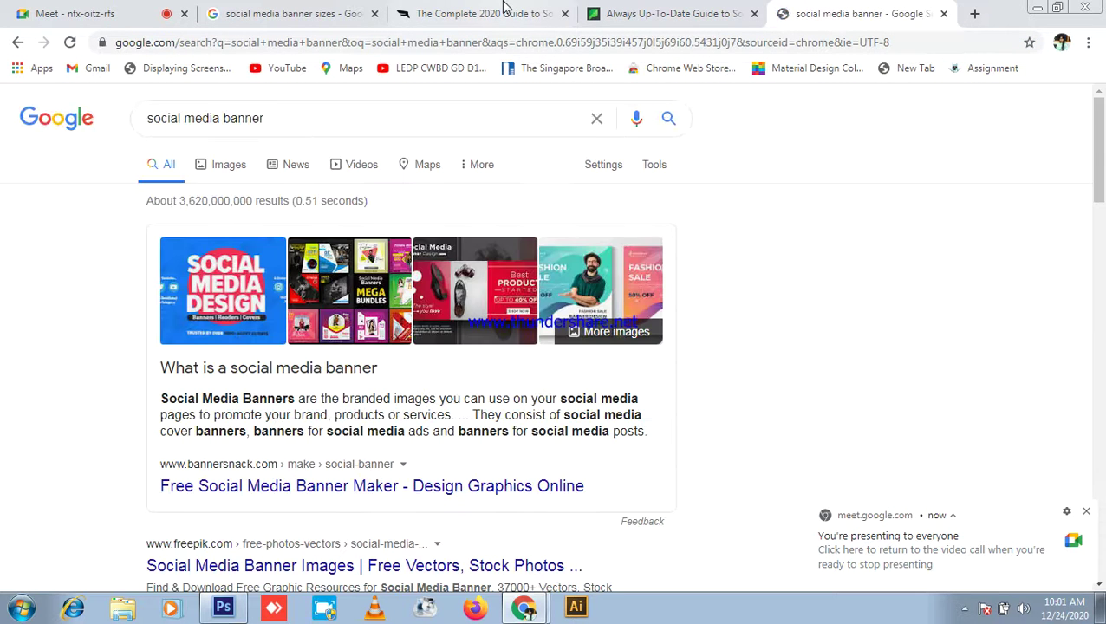
pyautogui.middleClick(231, 170)
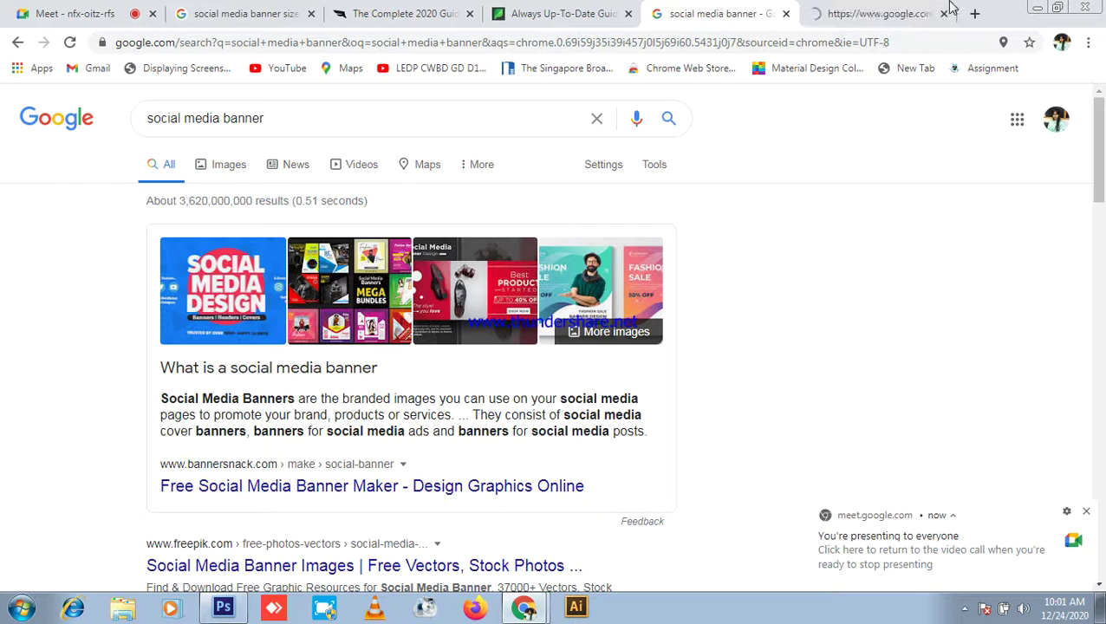
# Step: Preview banner images: Social Media Banners Bundle, fashion sale, creative agency, digital marketing, red shoe
pyautogui.click(877, 13)
pyautogui.scroll(-1, 493, 334)
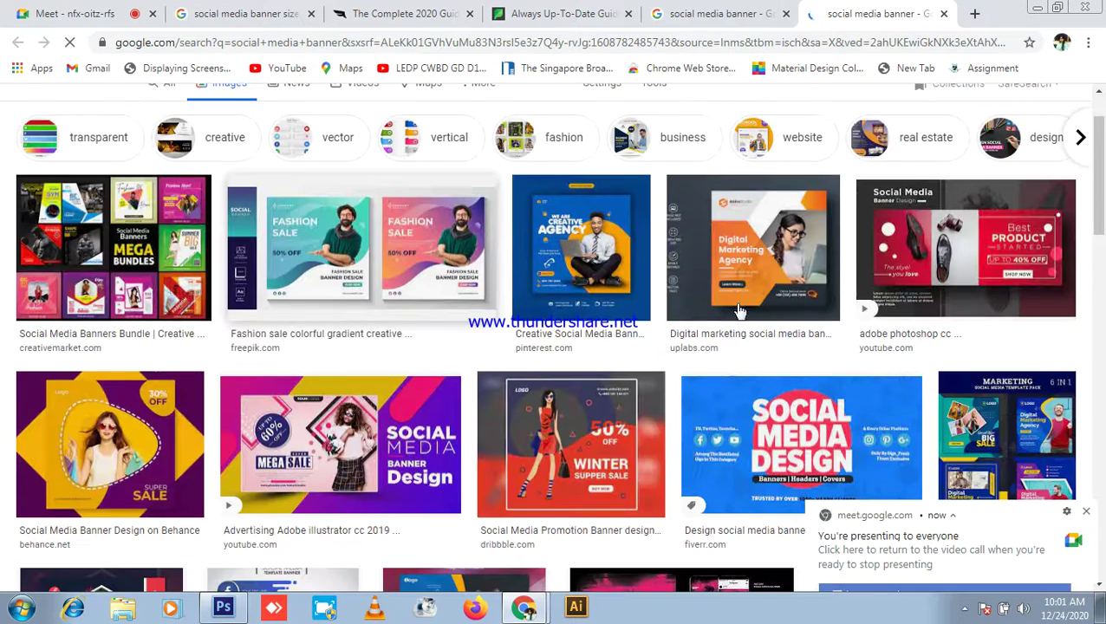
pyautogui.click(197, 180)
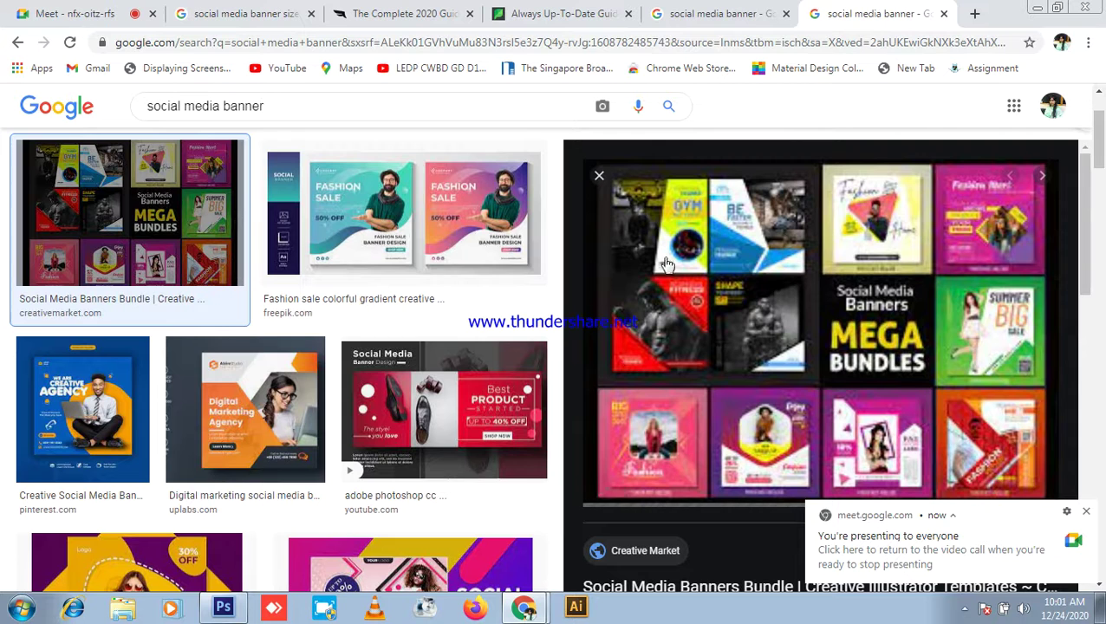
pyautogui.click(380, 235)
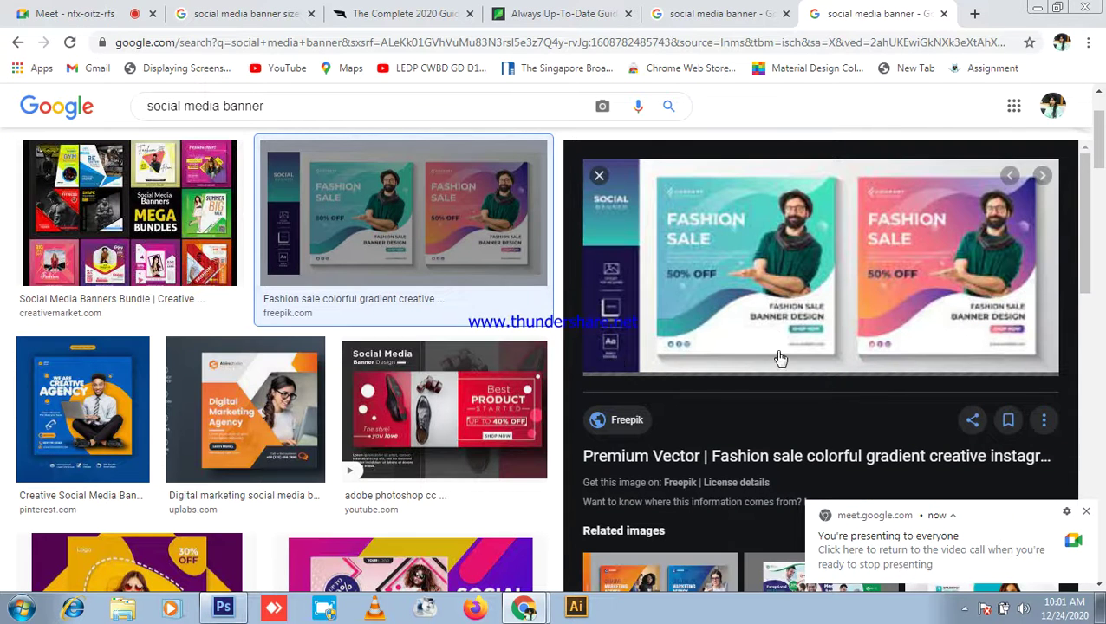
pyautogui.click(119, 425)
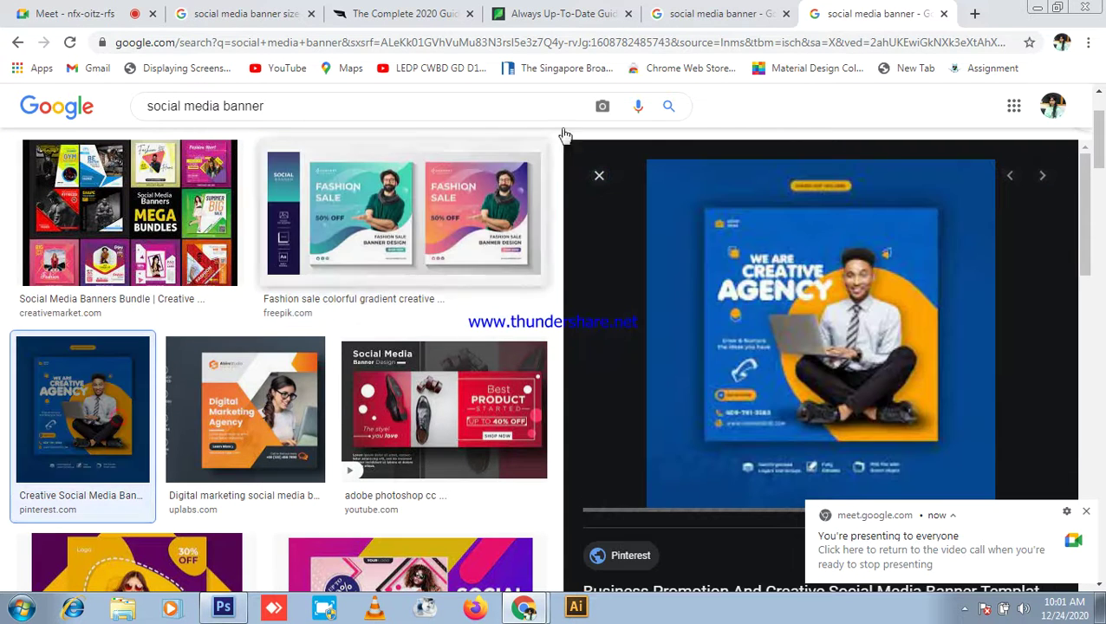
pyautogui.click(289, 413)
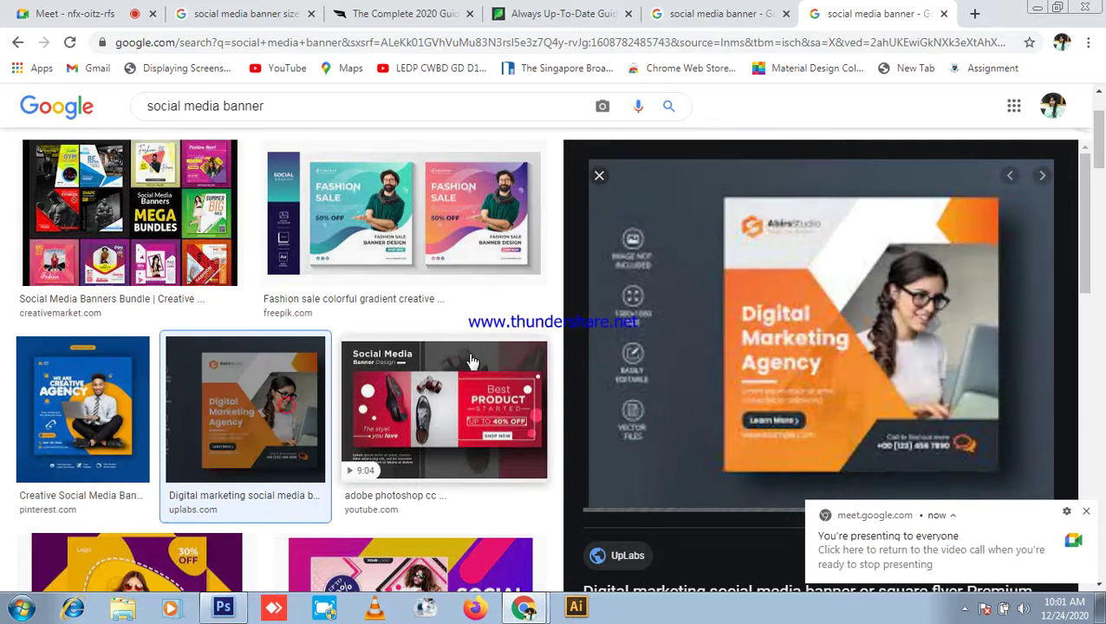
pyautogui.click(459, 414)
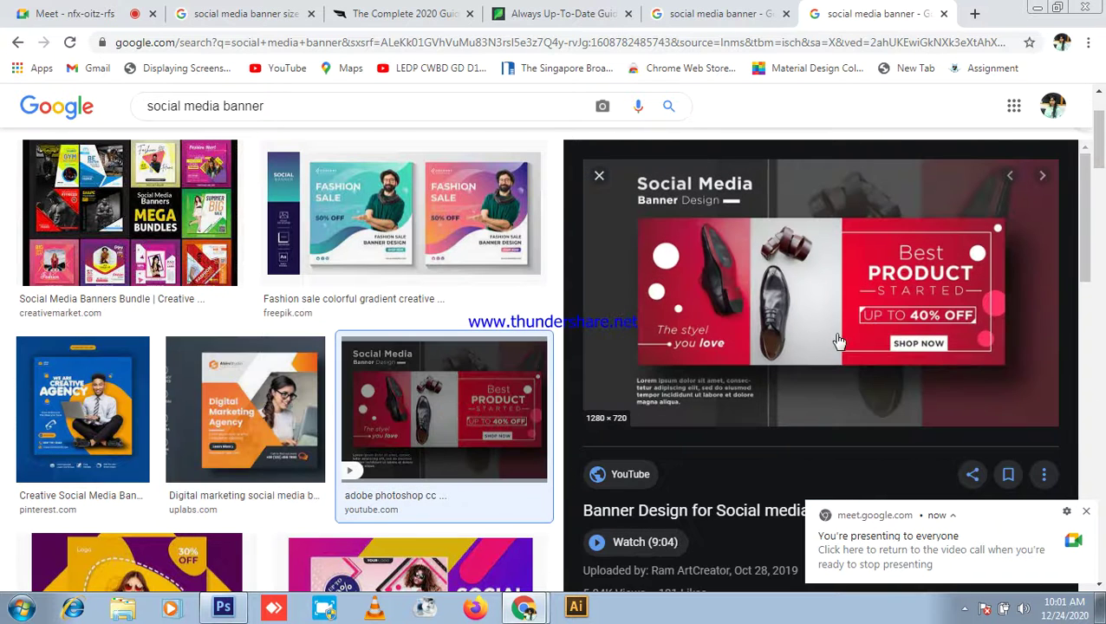
pyautogui.scroll(-5, 879, 319)
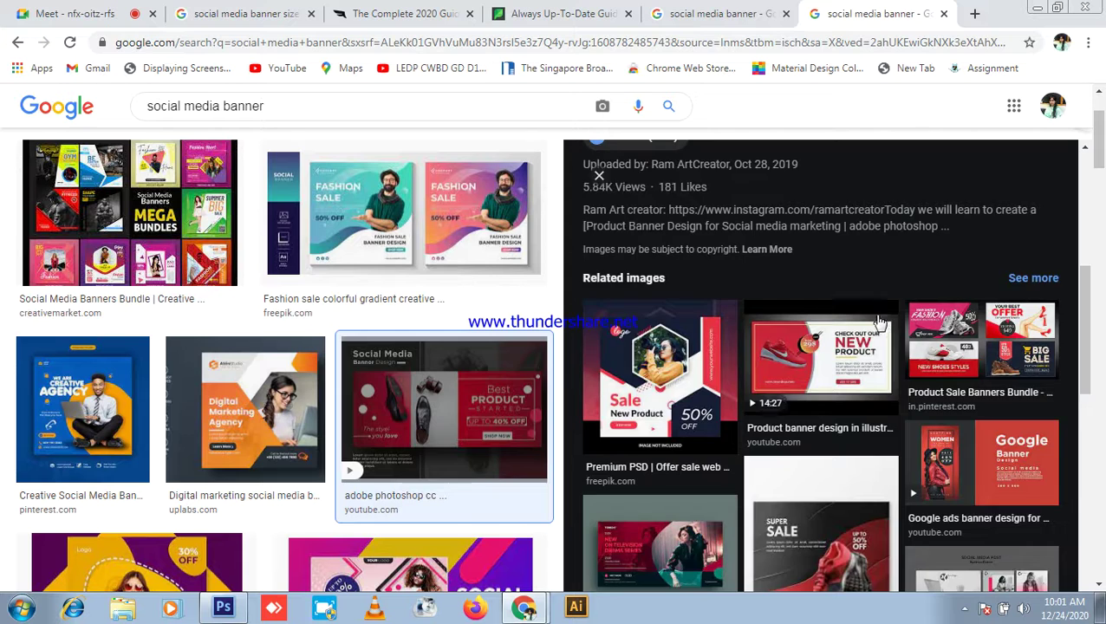
pyautogui.click(845, 371)
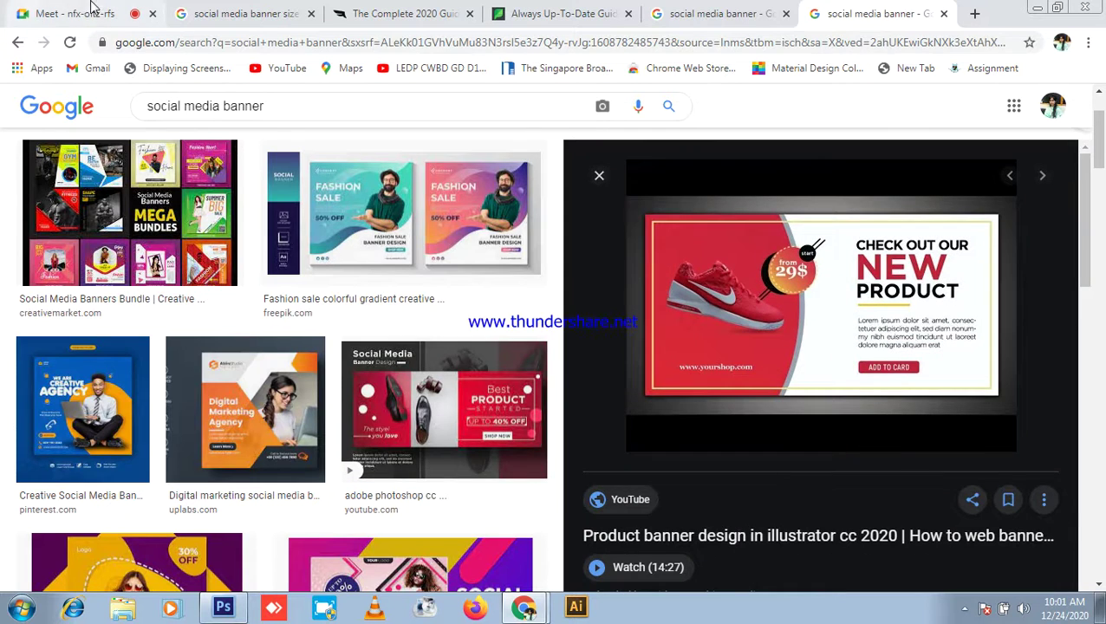
# Step: Preview the related website banner and media icons template banner images
pyautogui.click(78, 14)
pyautogui.click(880, 12)
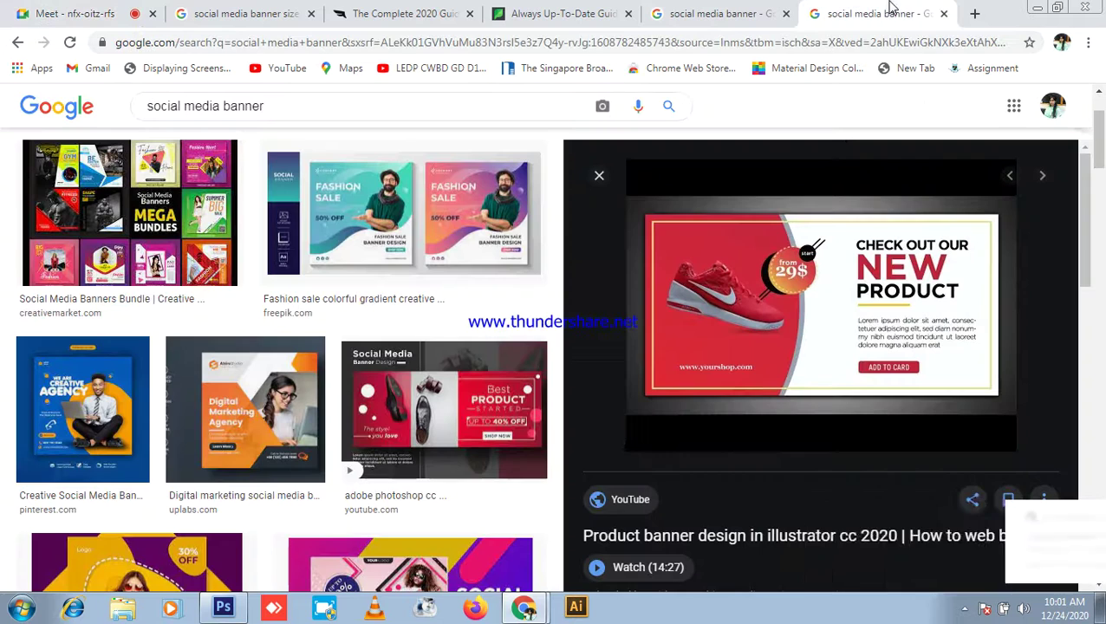
pyautogui.scroll(-3, 849, 375)
pyautogui.scroll(-3, 849, 375)
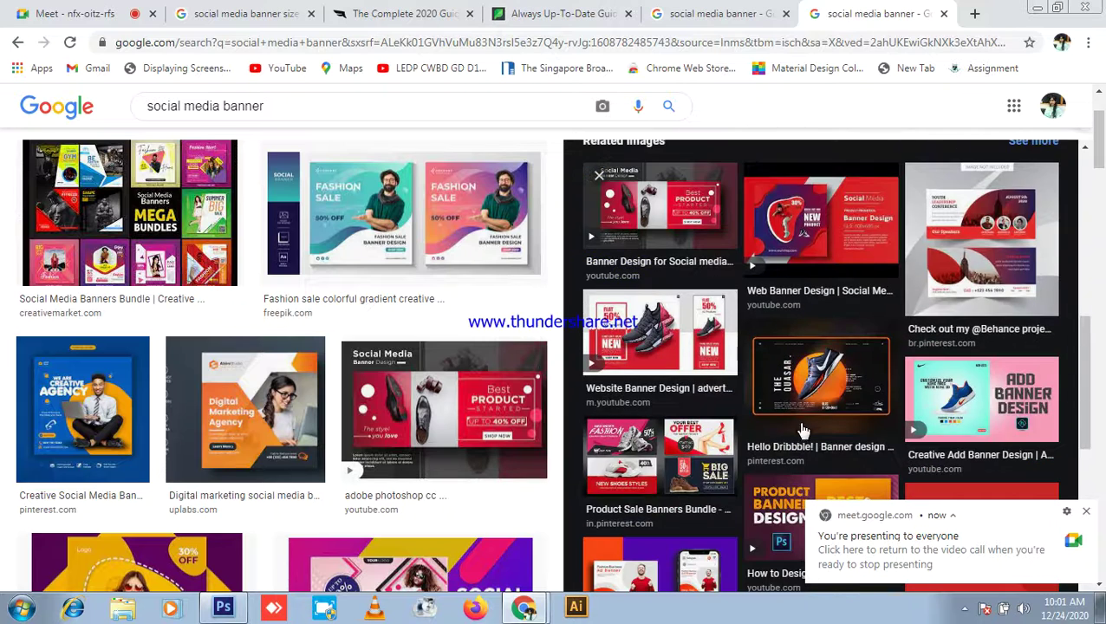
pyautogui.click(659, 338)
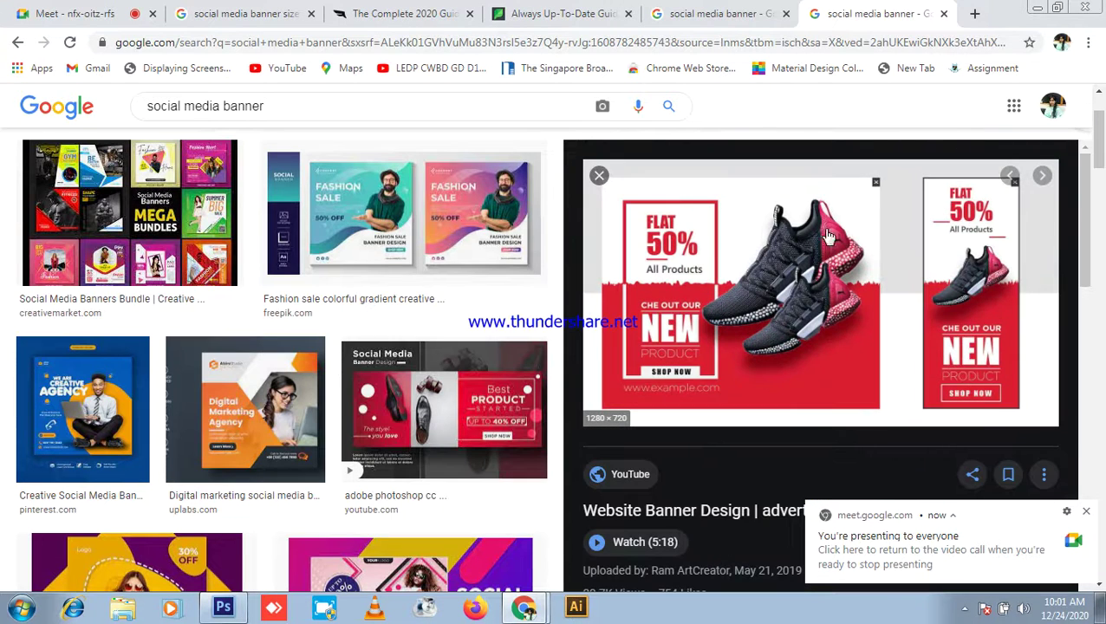
pyautogui.click(599, 175)
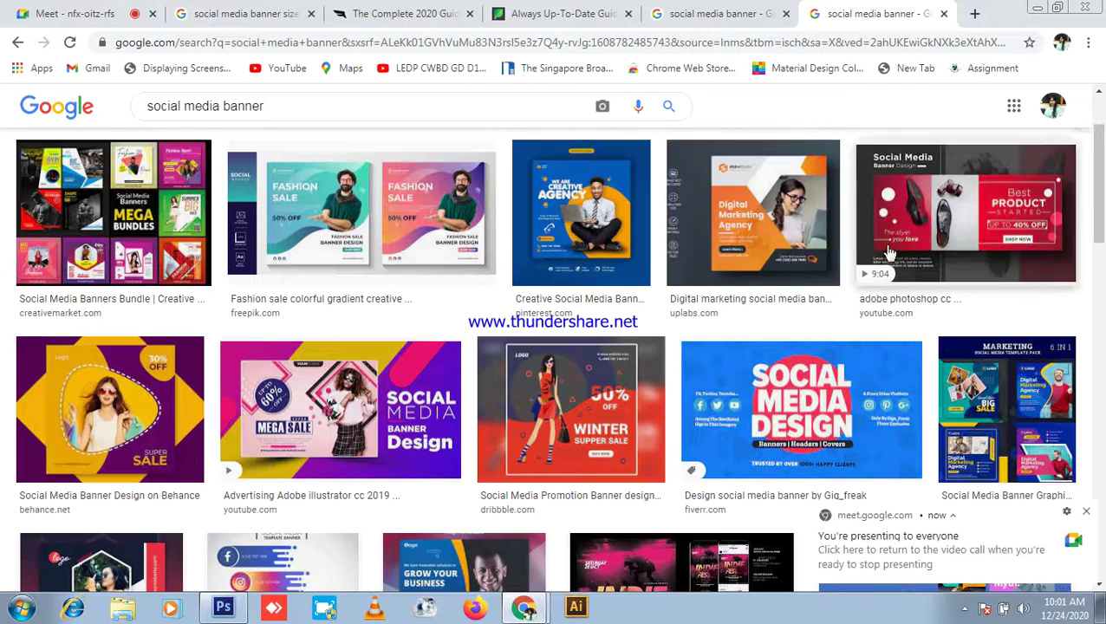
pyautogui.scroll(-4, 902, 251)
pyautogui.scroll(-2, 902, 251)
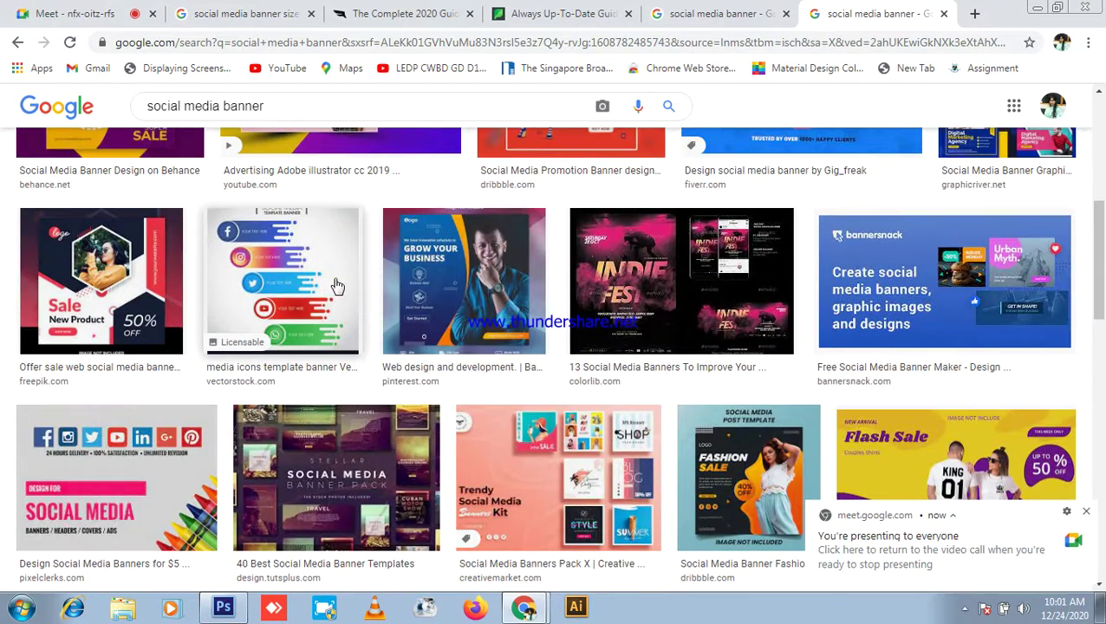
pyautogui.click(311, 292)
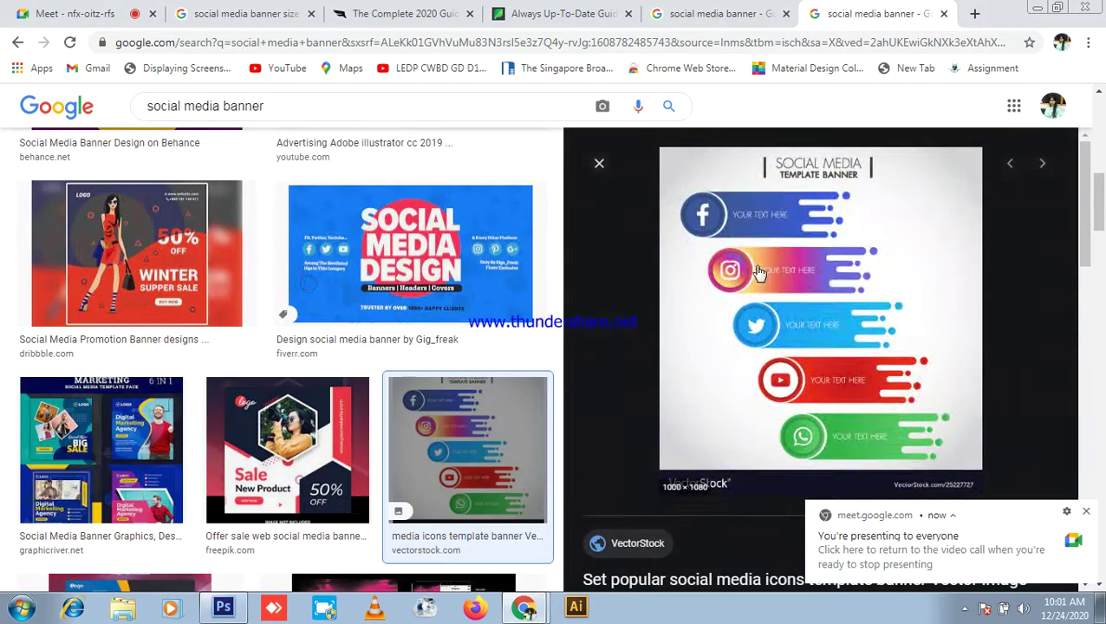
pyautogui.click(599, 166)
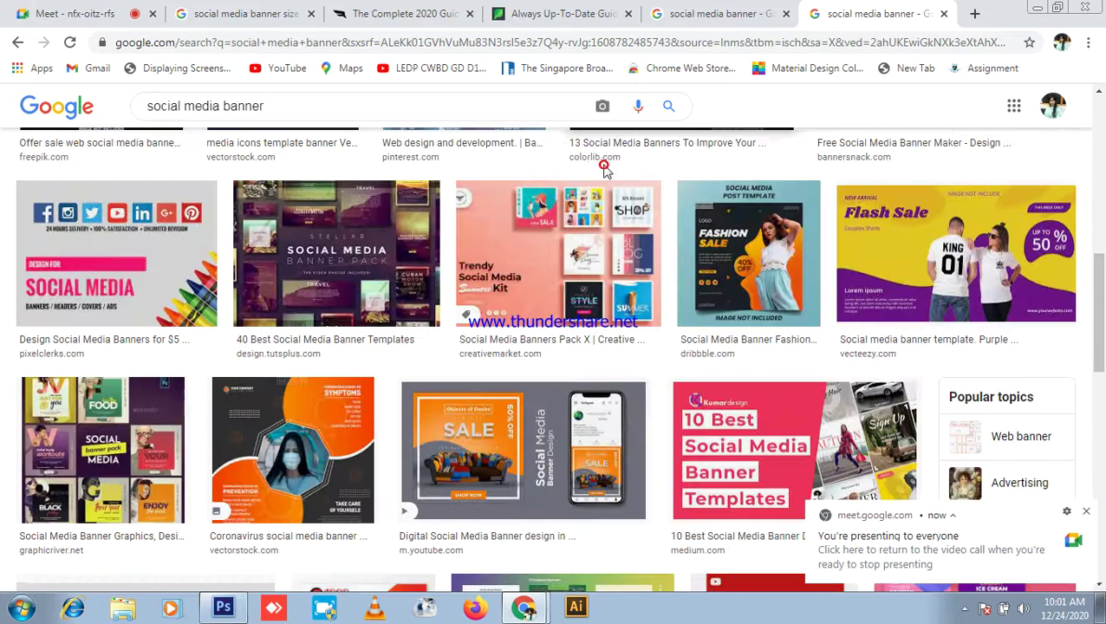
# Step: Preview the Creative Social Media Banner Template in the image results
pyautogui.click(232, 9)
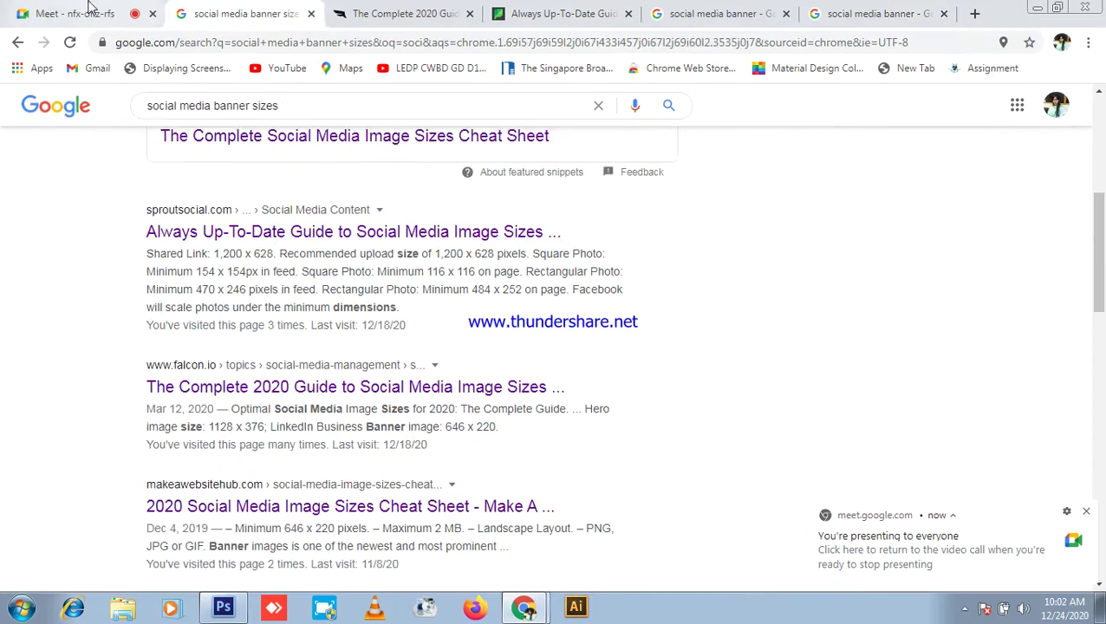
pyautogui.click(53, 9)
pyautogui.click(243, 13)
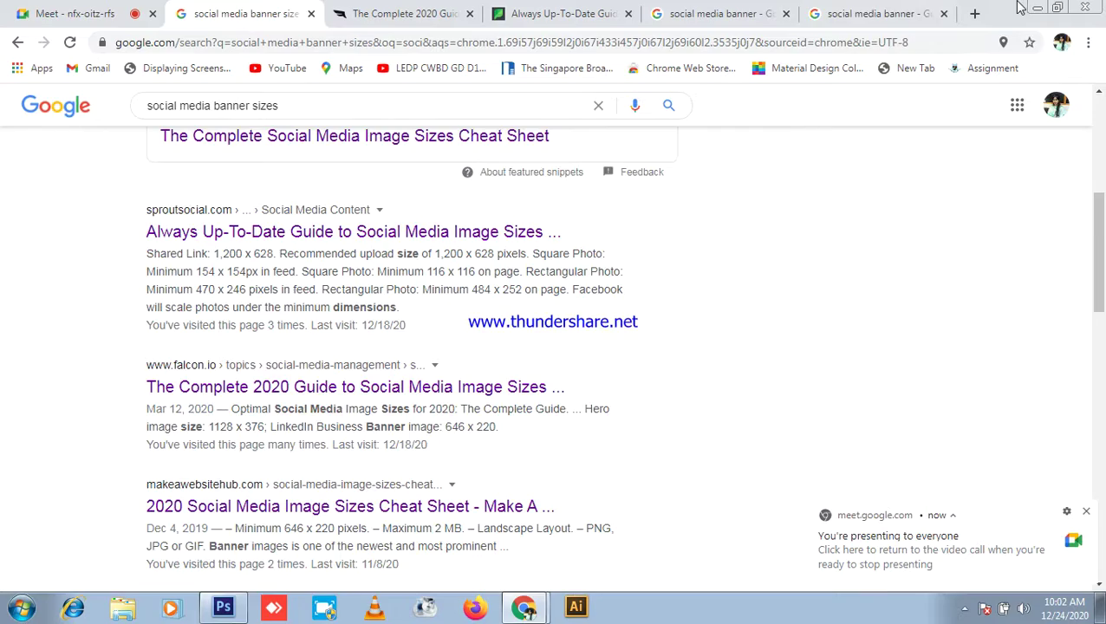
pyautogui.click(865, 13)
pyautogui.scroll(-5, 421, 447)
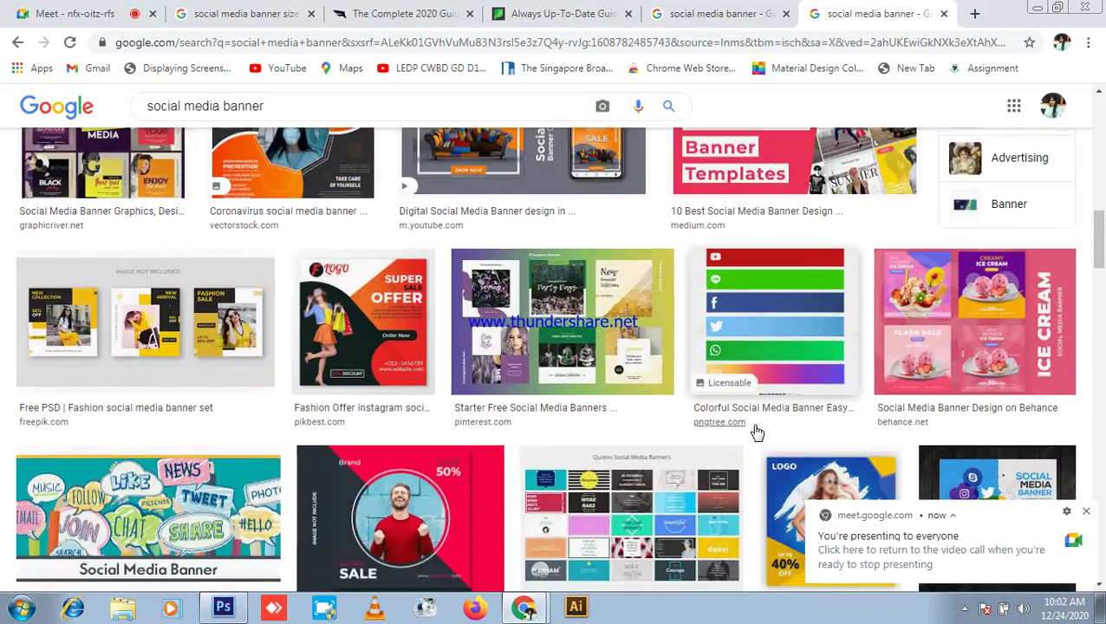
pyautogui.scroll(-6, 408, 392)
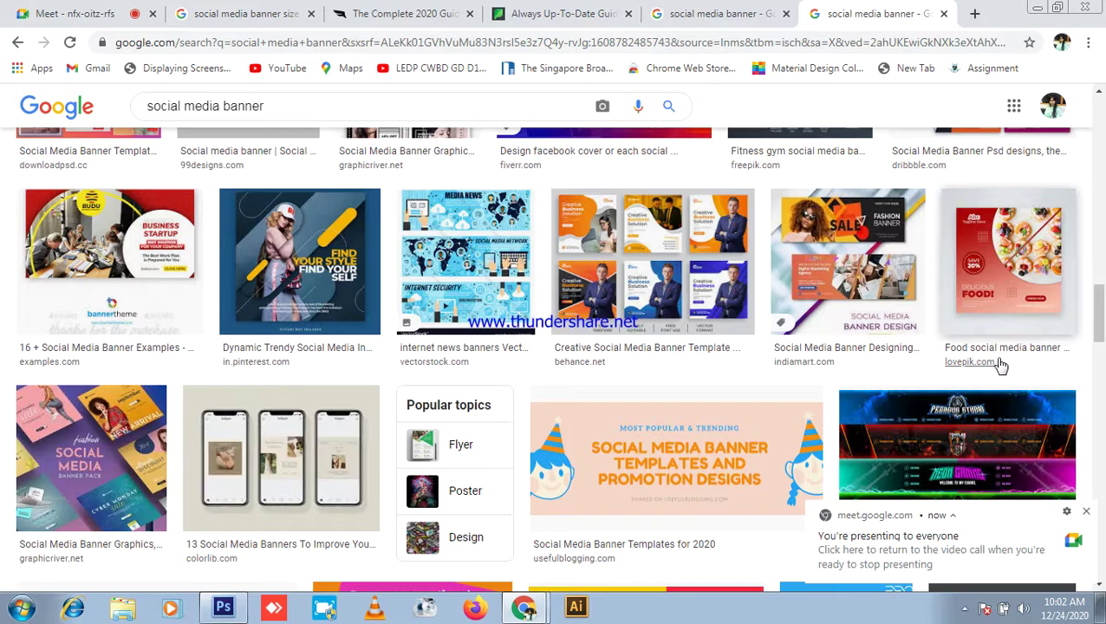
pyautogui.click(695, 248)
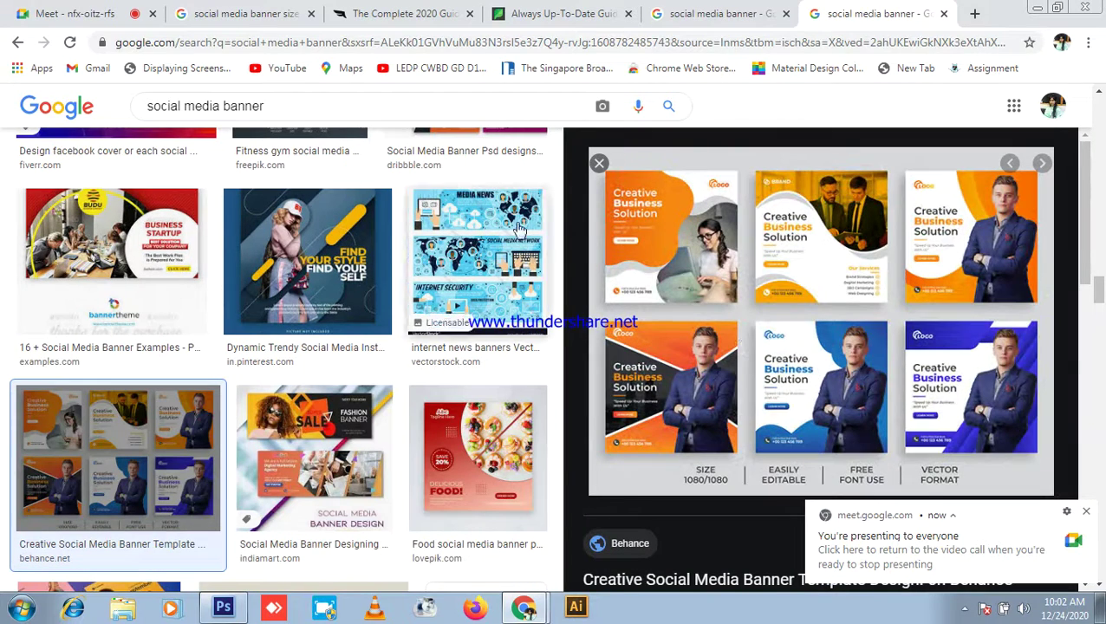
pyautogui.click(600, 165)
# Step: Scroll through the remaining images and close both social media banner result tabs
pyautogui.scroll(-4, 694, 373)
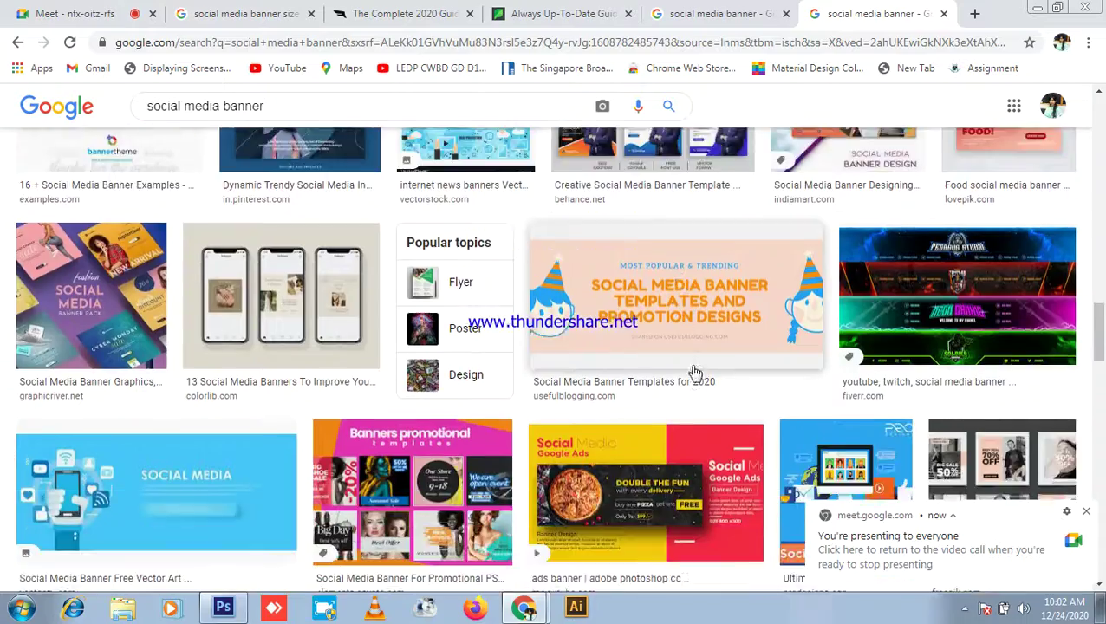
pyautogui.scroll(-5, 698, 370)
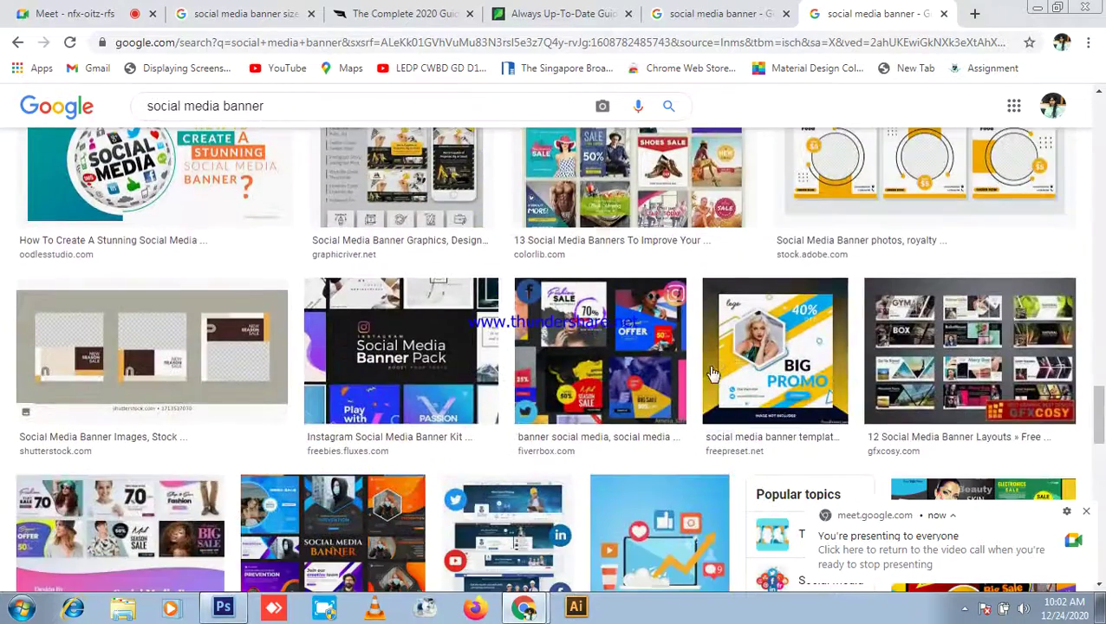
pyautogui.scroll(-5, 209, 288)
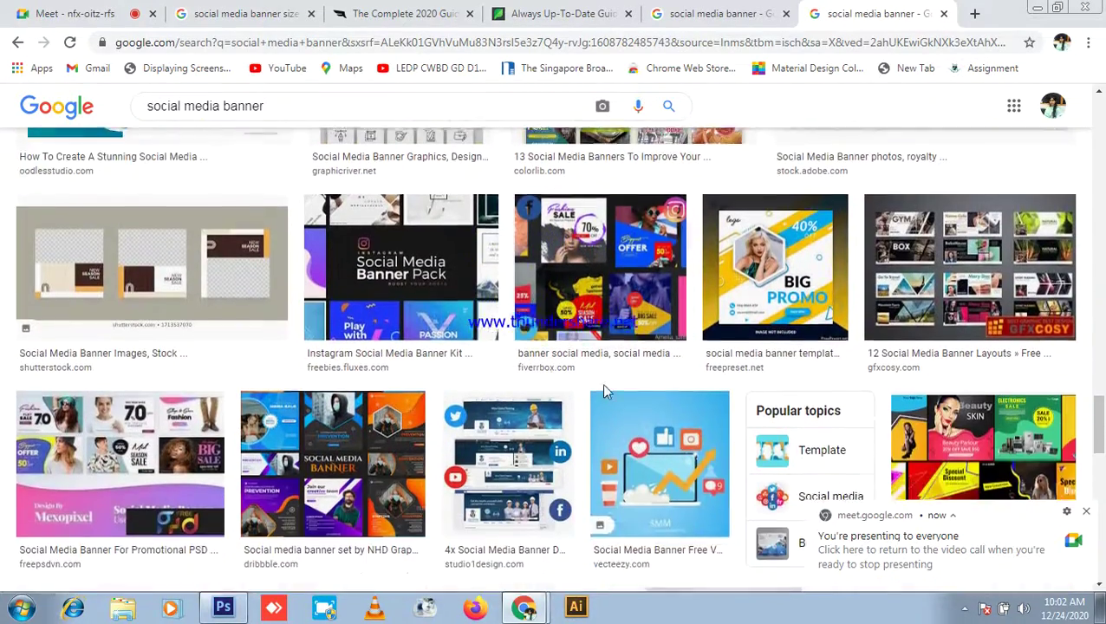
pyautogui.scroll(-5, 390, 346)
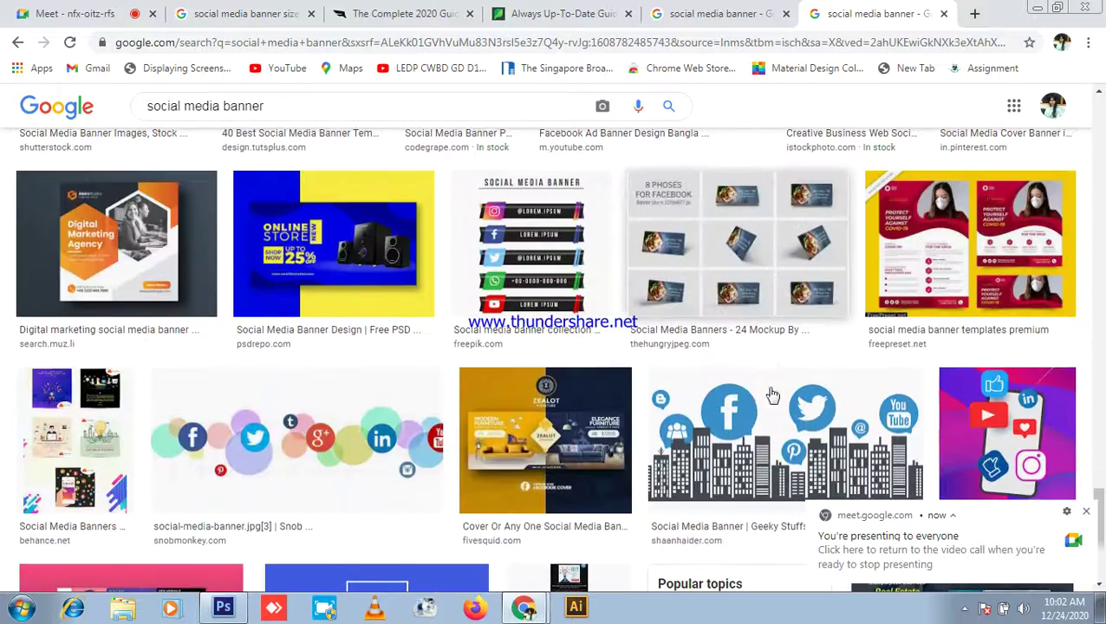
pyautogui.click(945, 14)
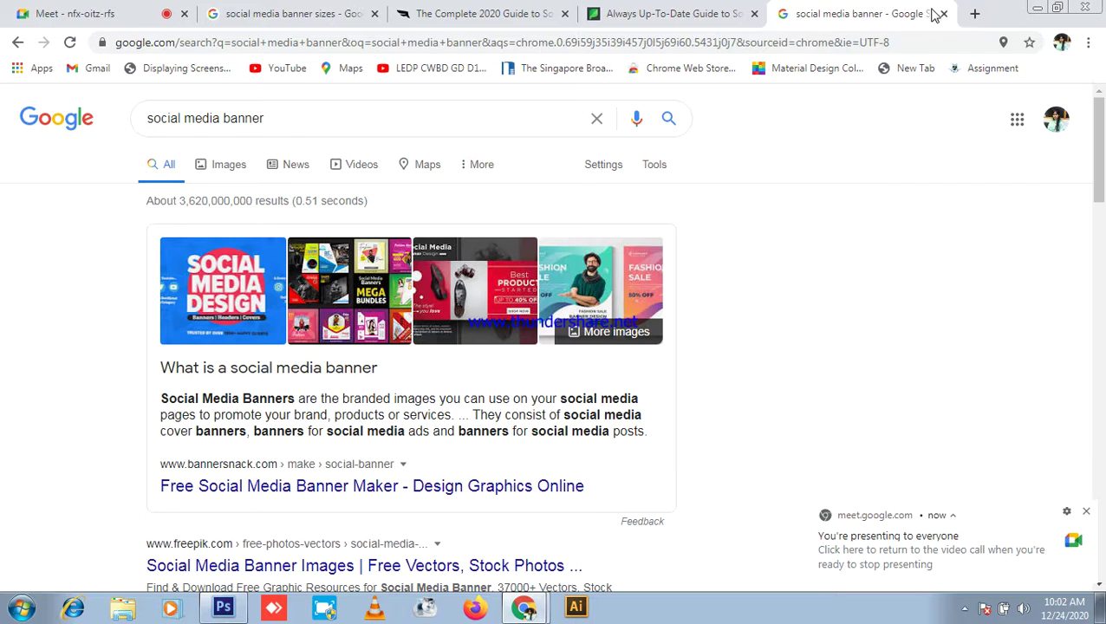
pyautogui.click(945, 14)
# Step: Close the Sprout Social size guide and return to the falcon.io guide
pyautogui.click(488, 13)
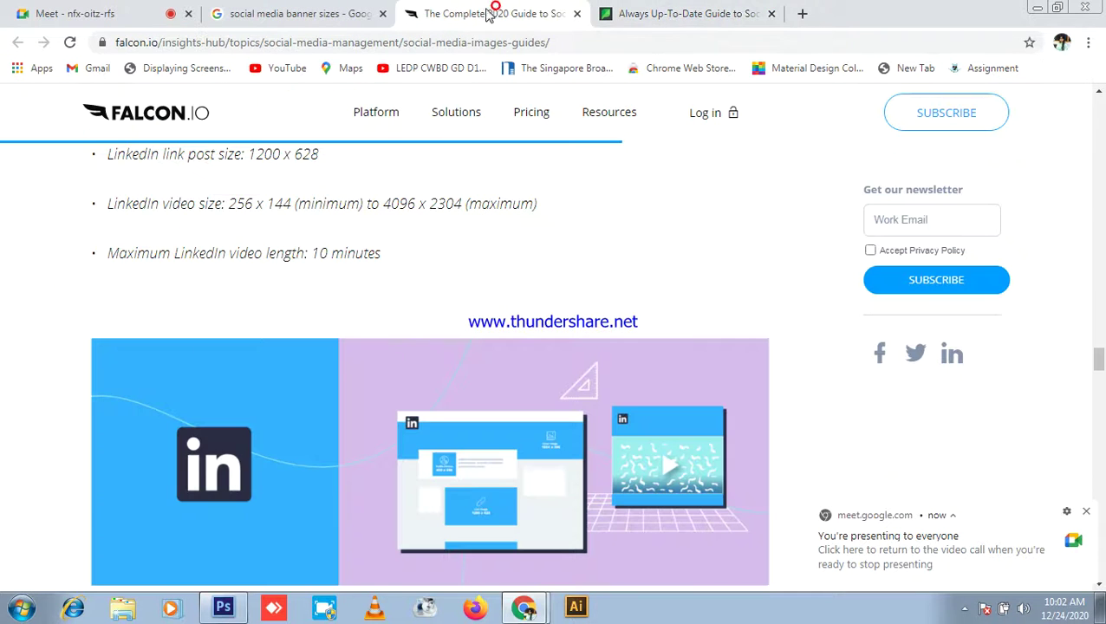
pyautogui.click(772, 15)
pyautogui.click(45, 11)
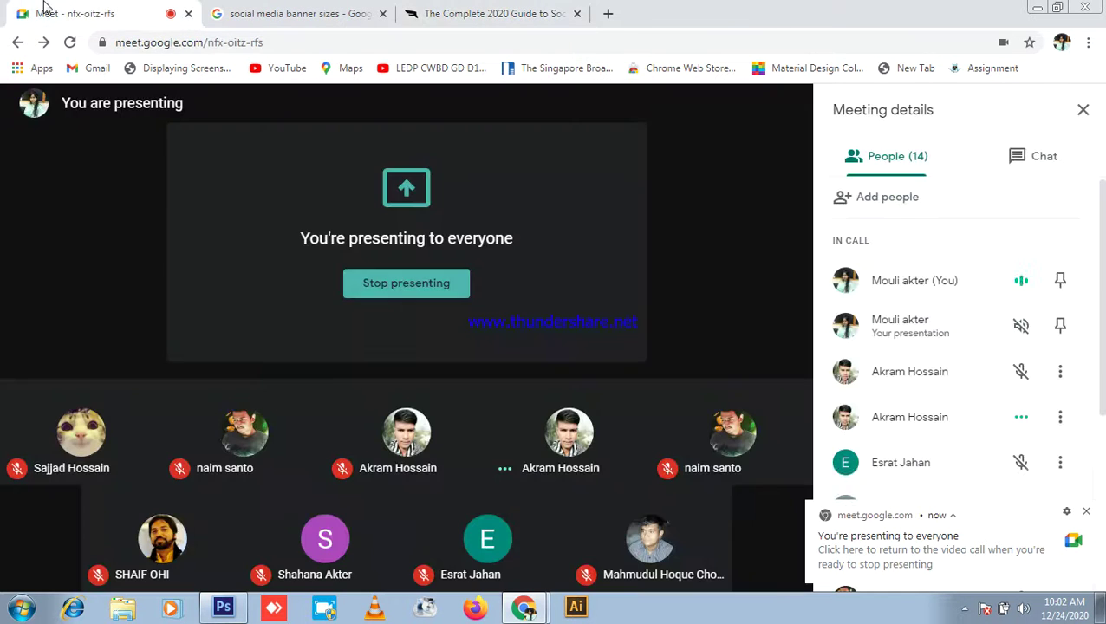
pyautogui.click(537, 13)
pyautogui.scroll(10, 594, 476)
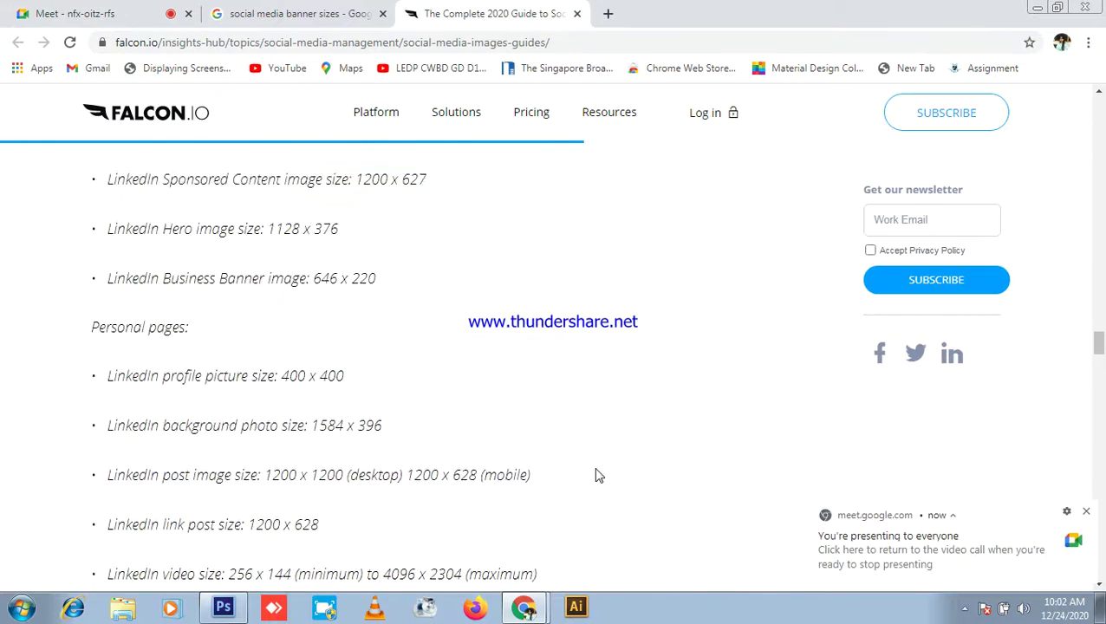
pyautogui.click(42, 11)
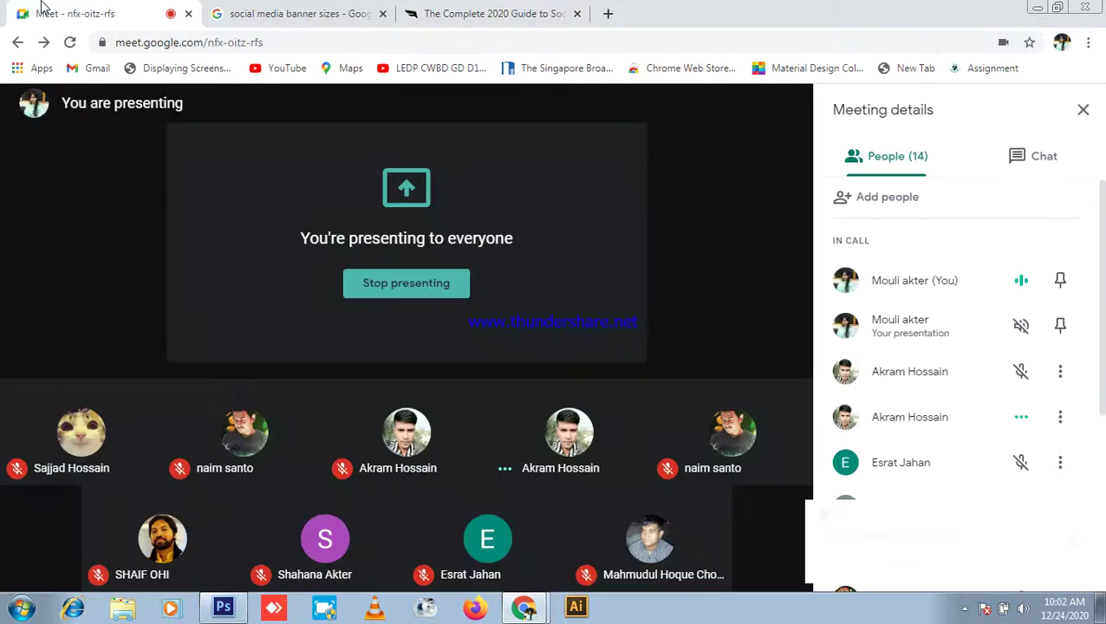
pyautogui.click(479, 7)
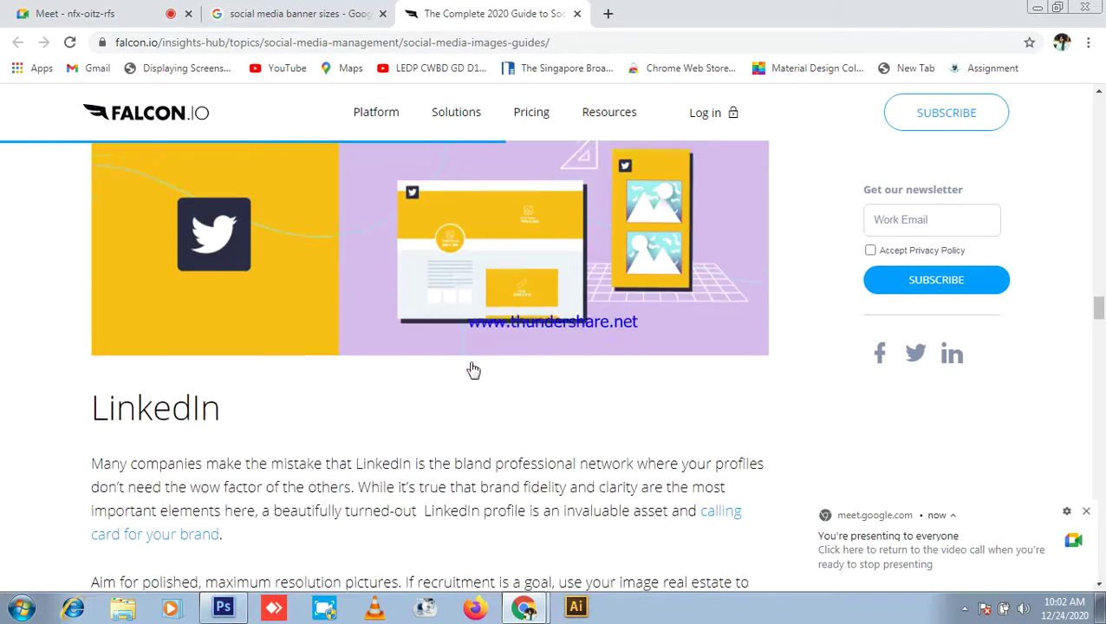
# Step: Scroll to the Facebook sizes and highlight 'Facebook ad size: 1200 x 628'
pyautogui.scroll(8, 469, 361)
pyautogui.scroll(10, 509, 430)
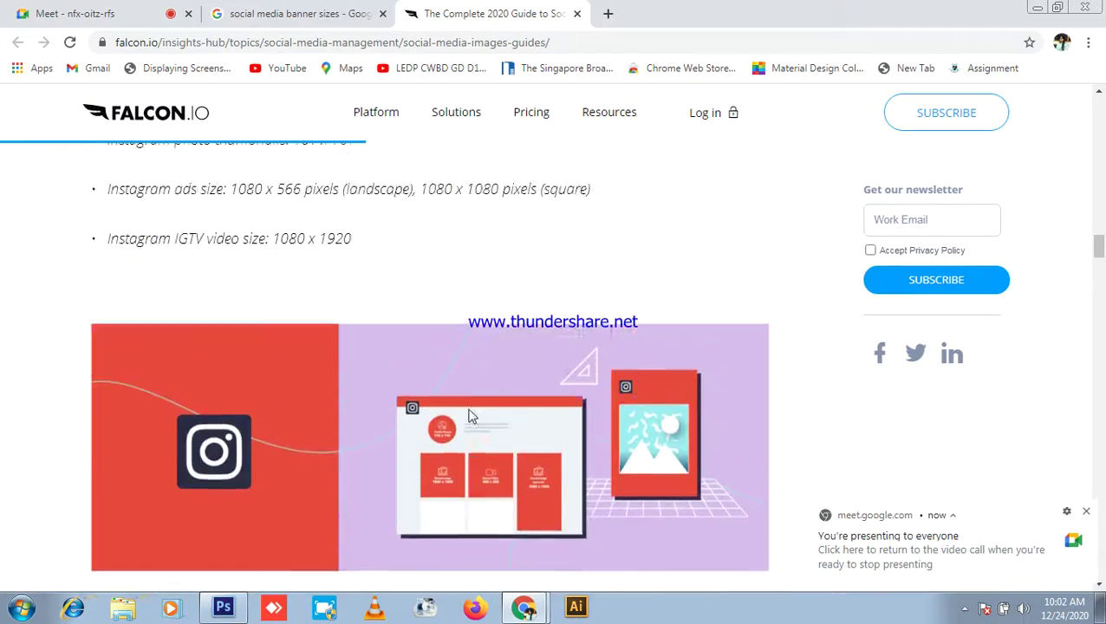
pyautogui.scroll(10, 467, 399)
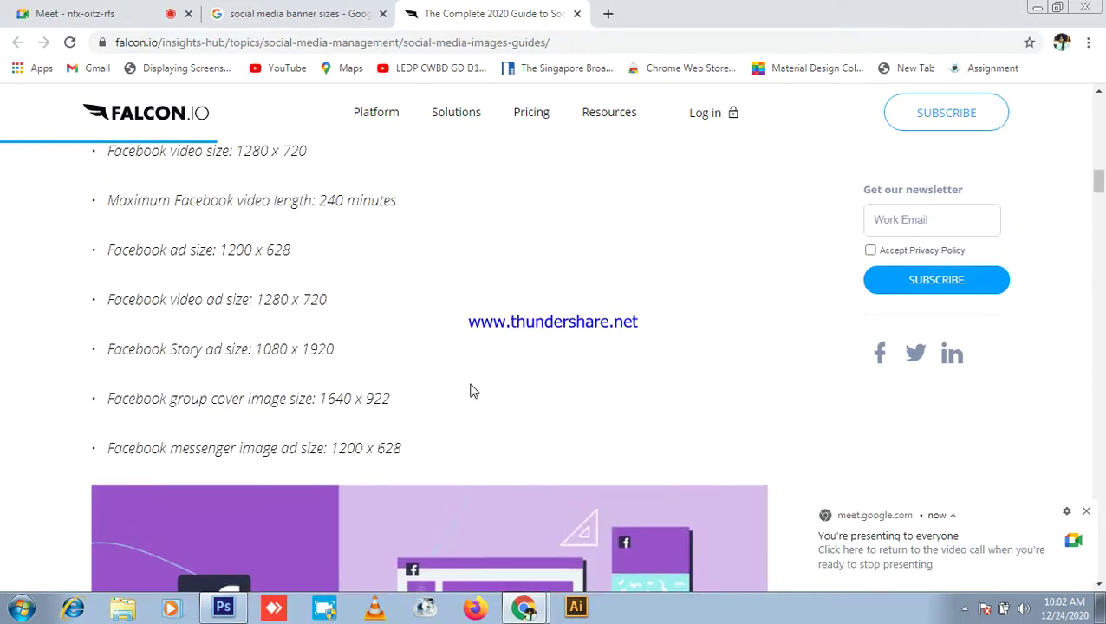
pyautogui.scroll(-1, 608, 420)
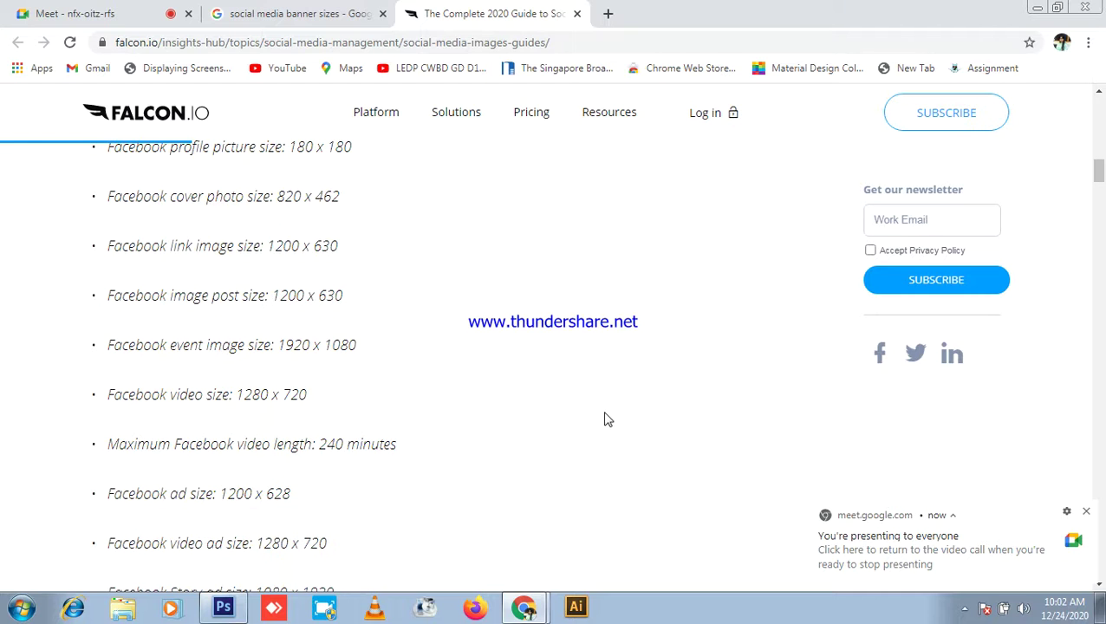
pyautogui.moveTo(115, 494); pyautogui.dragTo(295, 500)
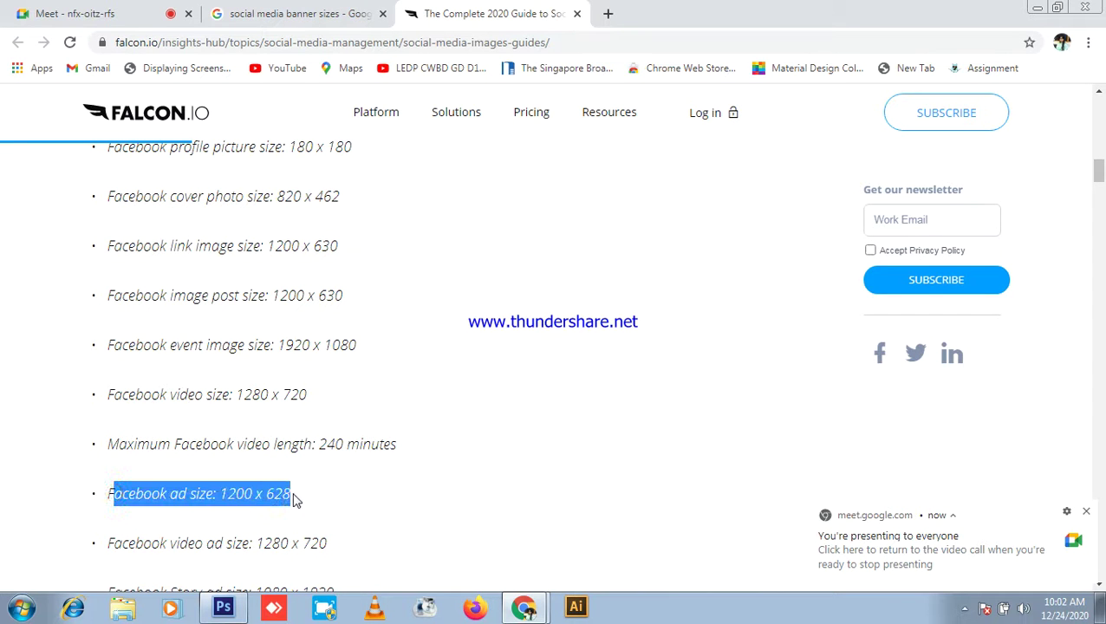
pyautogui.click(370, 491)
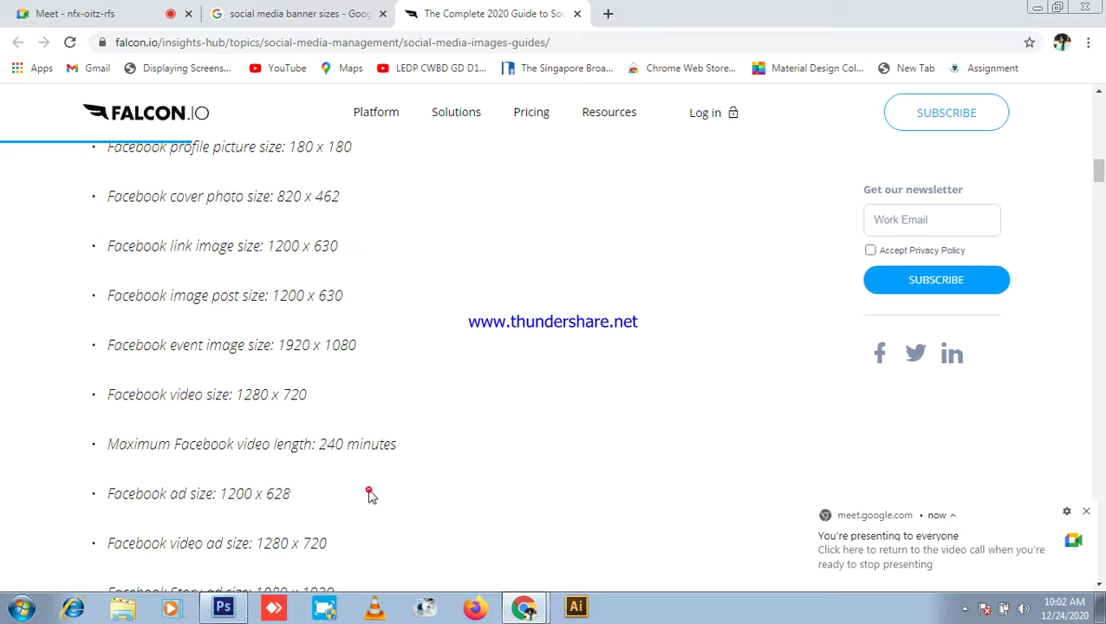
pyautogui.moveTo(209, 493); pyautogui.dragTo(217, 494)
pyautogui.click(321, 491)
pyautogui.click(407, 488)
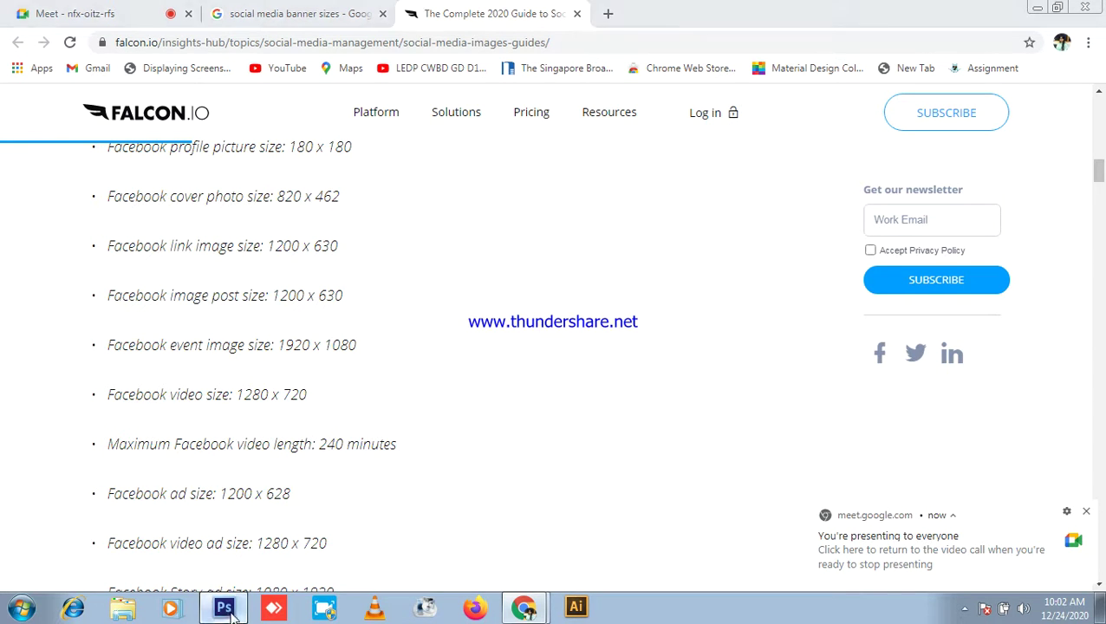
pyautogui.click(224, 607)
# Step: Close the old Untitled-1 and start a new International Paper document measured in pixels
pyautogui.click(194, 59)
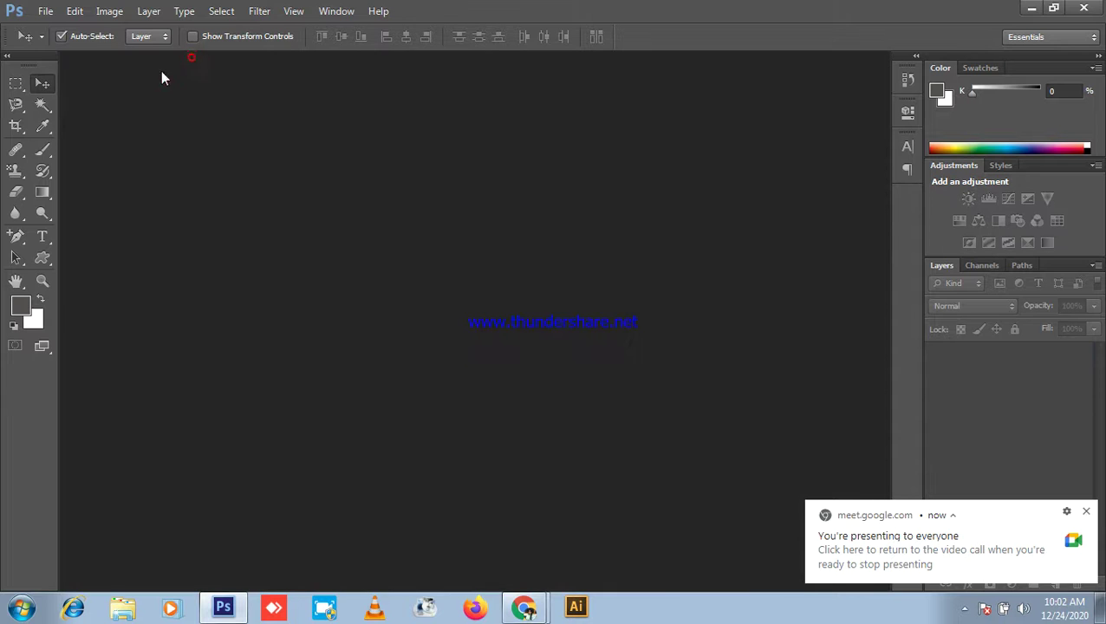
pyautogui.click(45, 11)
pyautogui.click(54, 29)
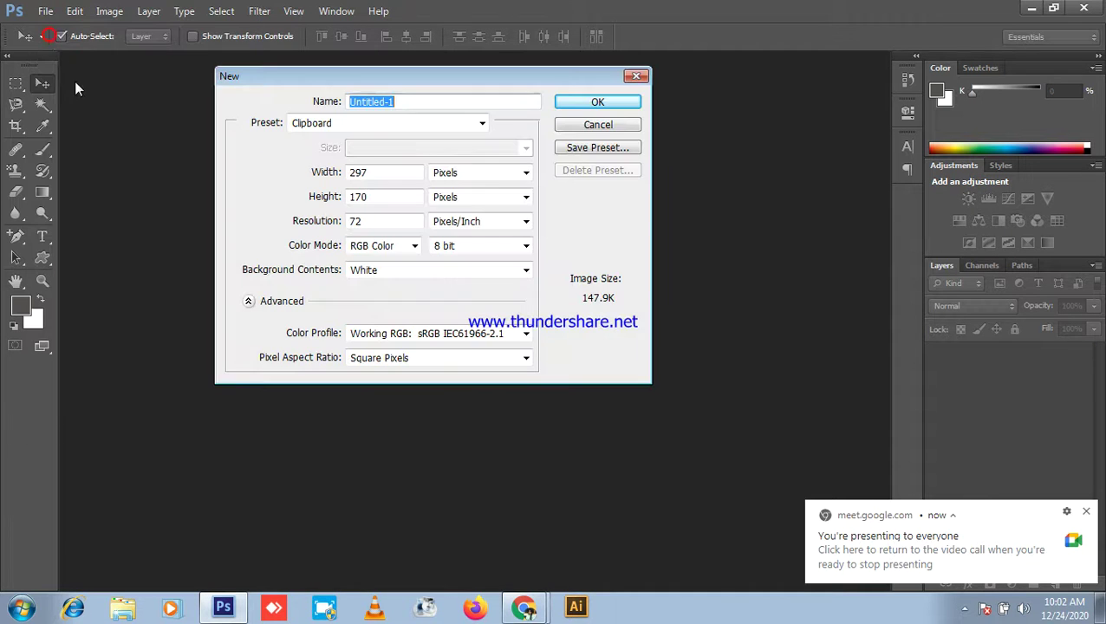
pyautogui.doubleClick(387, 174)
pyautogui.click(365, 102)
pyautogui.click(346, 123)
pyautogui.click(360, 192)
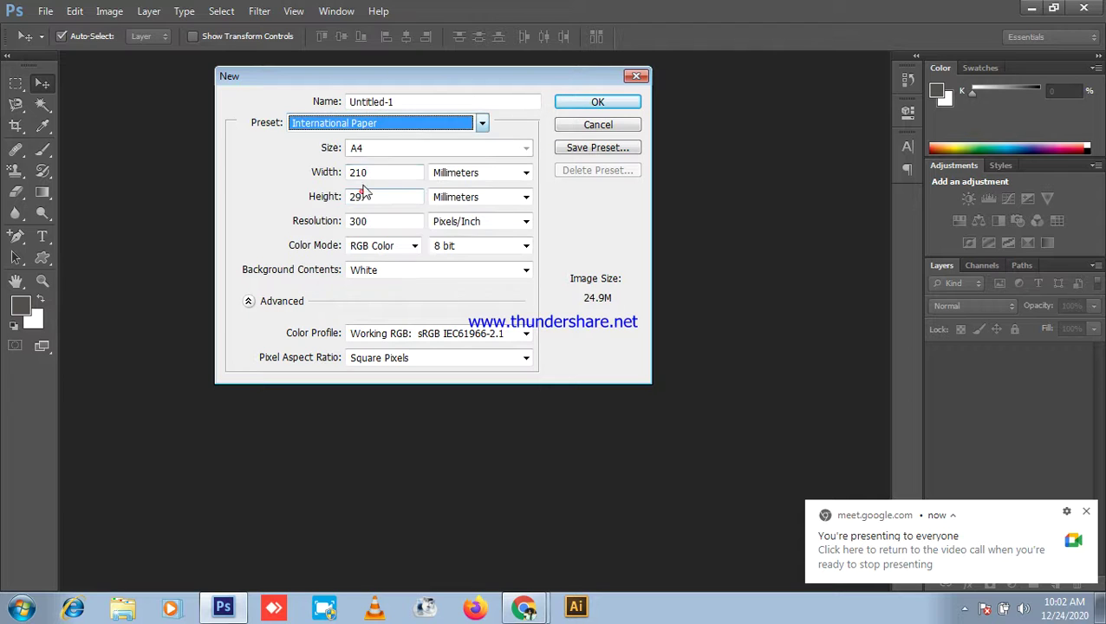
pyautogui.click(484, 172)
pyautogui.click(443, 189)
# Step: Set width 1200 px, height 628 px, resolution 300, and create the document
pyautogui.doubleClick(390, 172)
pyautogui.write('1200')
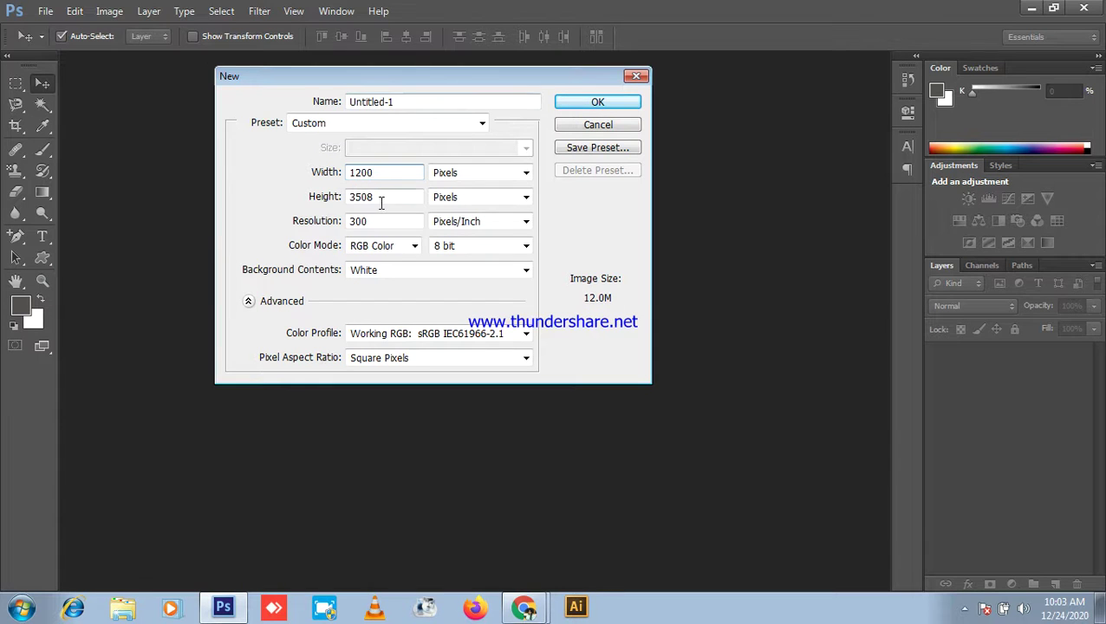
pyautogui.doubleClick(382, 198)
pyautogui.write('628')
pyautogui.doubleClick(374, 224)
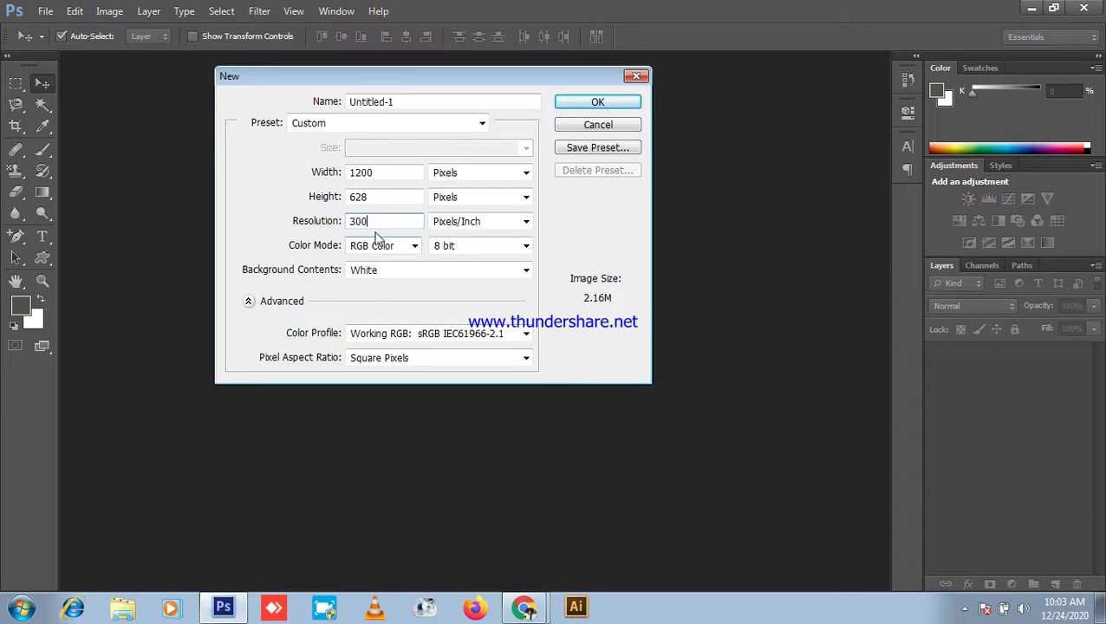
pyautogui.doubleClick(382, 219)
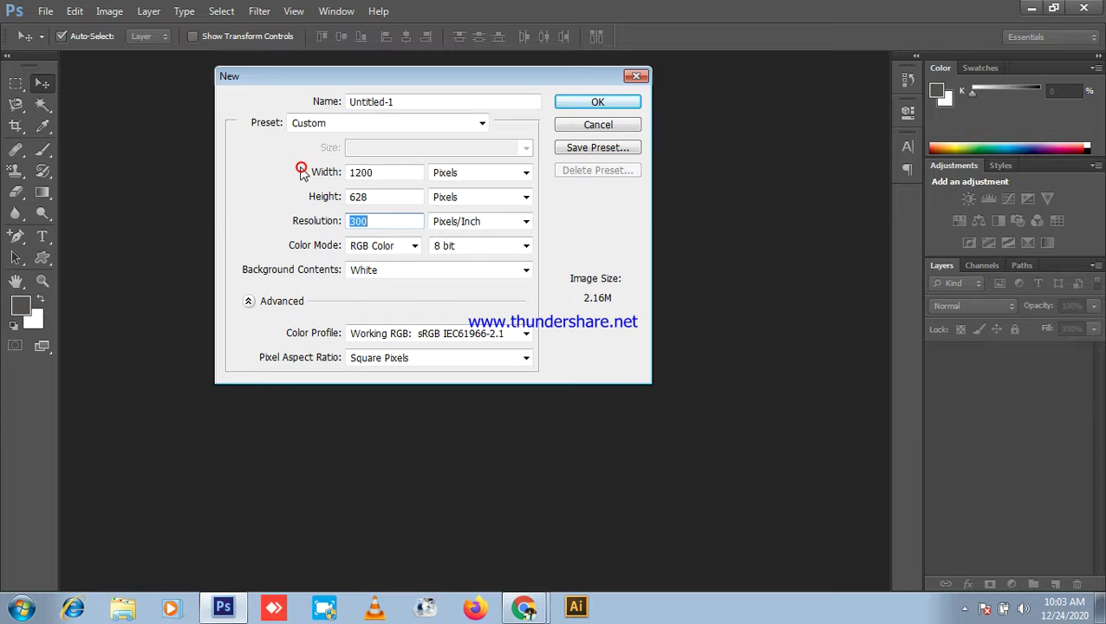
pyautogui.click(618, 105)
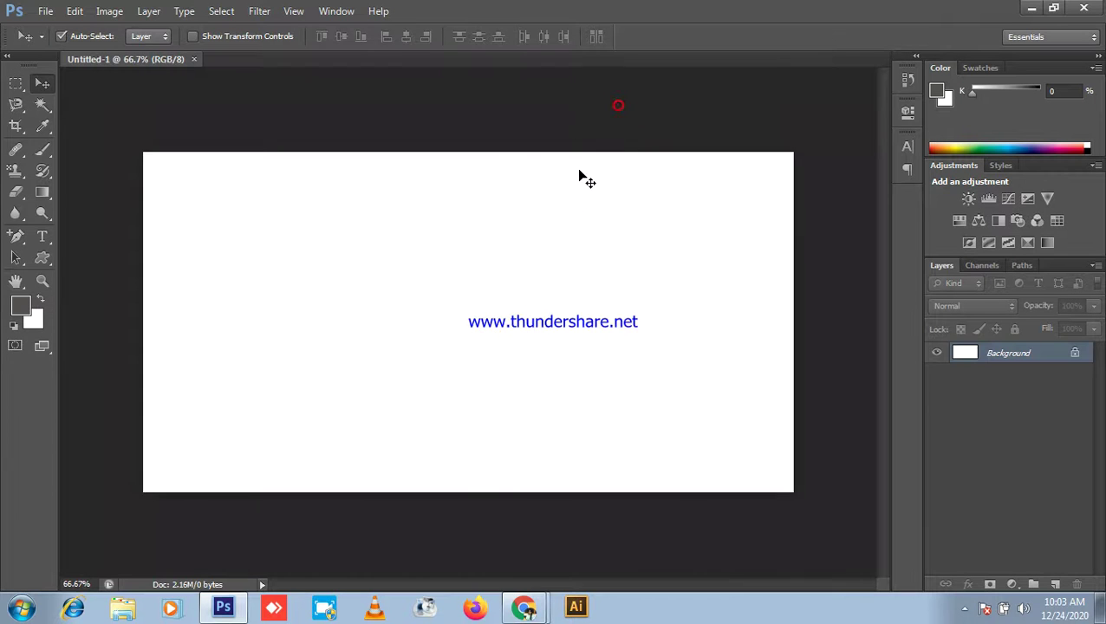
pyautogui.hotkey('ctrl', '-')
pyautogui.click(1032, 9)
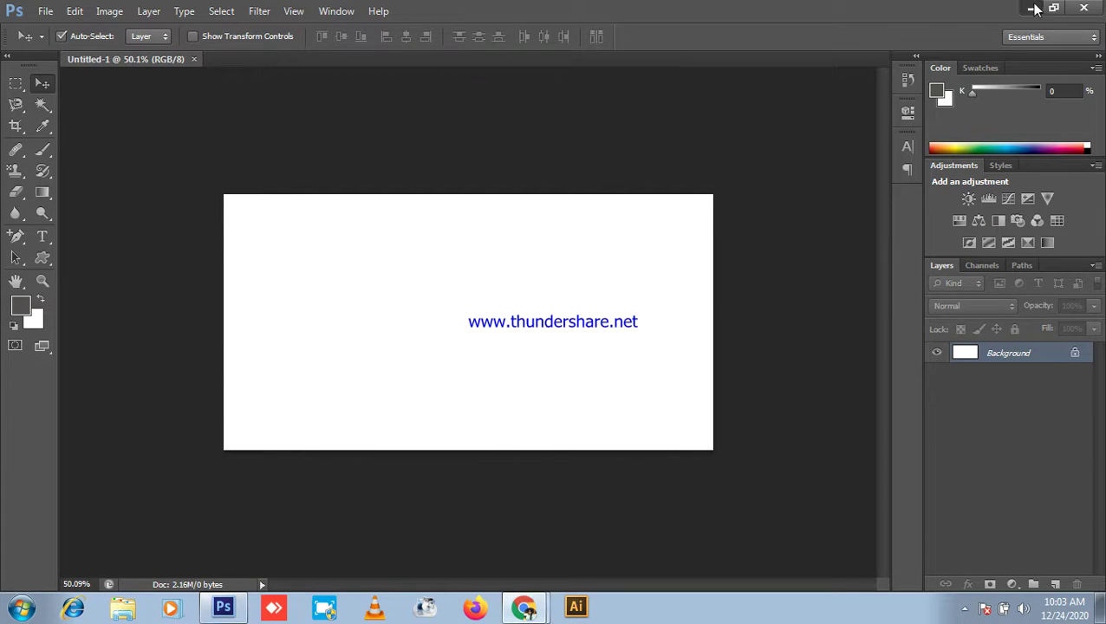
pyautogui.click(78, 11)
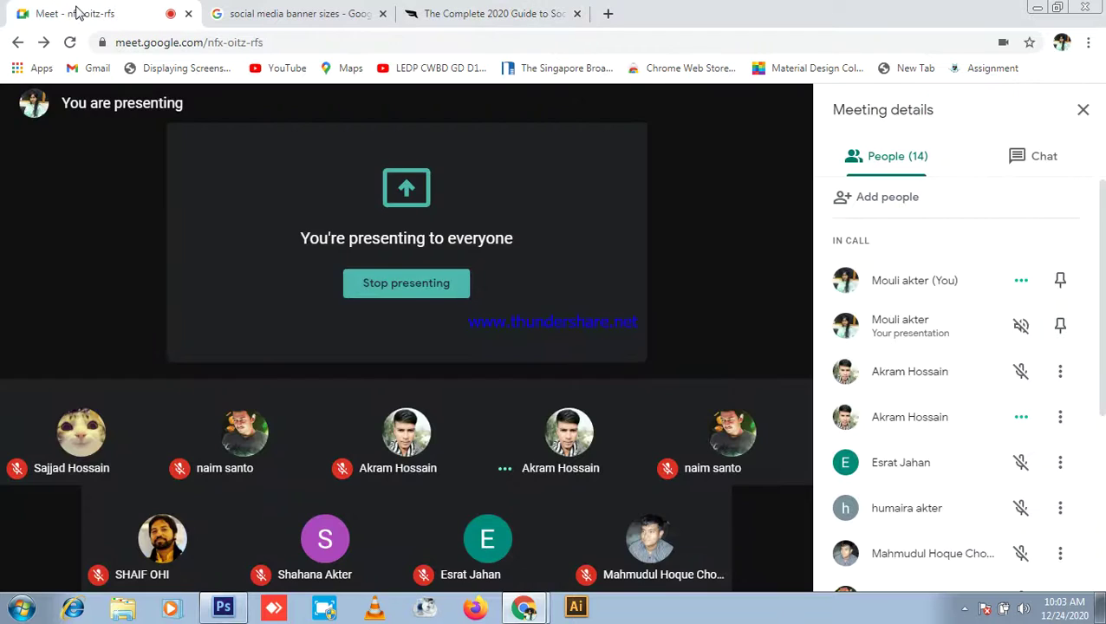
pyautogui.scroll(-3, 1036, 265)
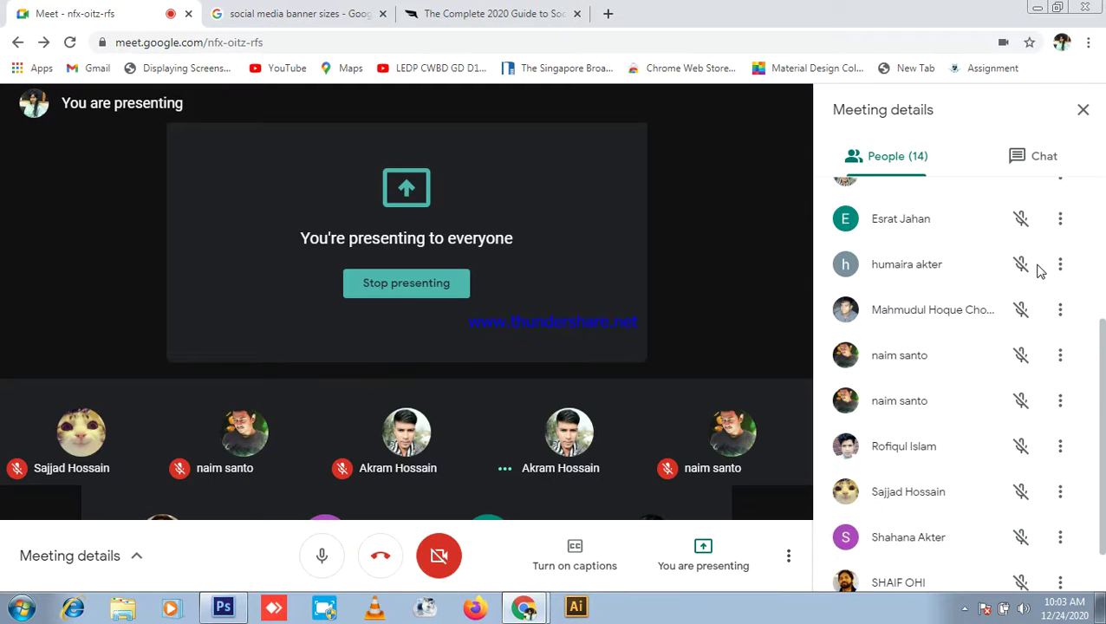
pyautogui.scroll(-1, 1036, 264)
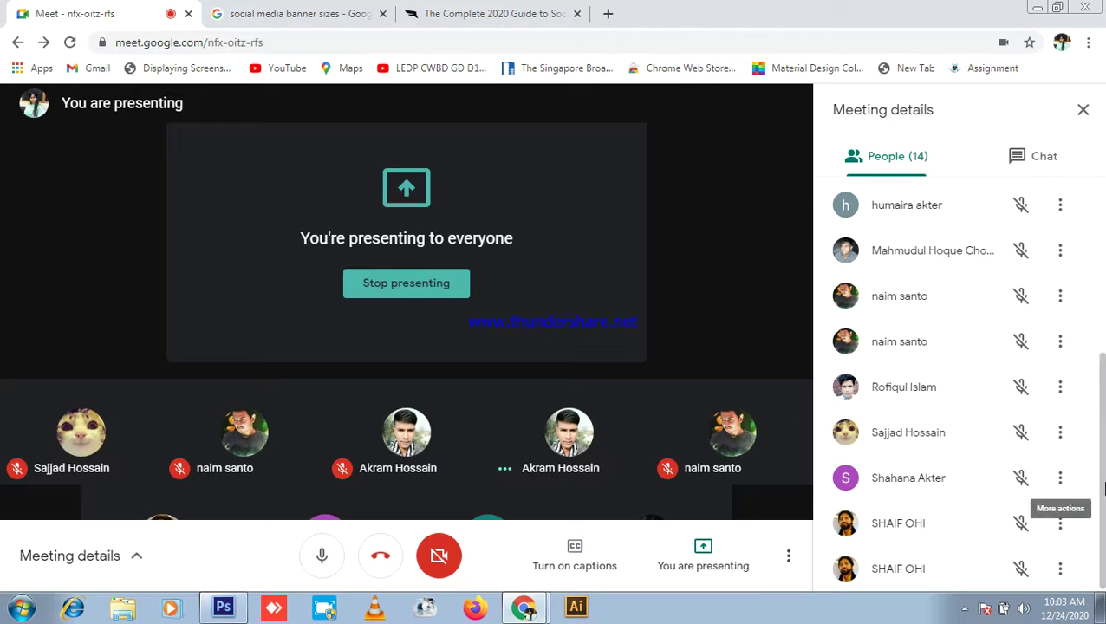
pyautogui.click(1040, 164)
pyautogui.click(907, 157)
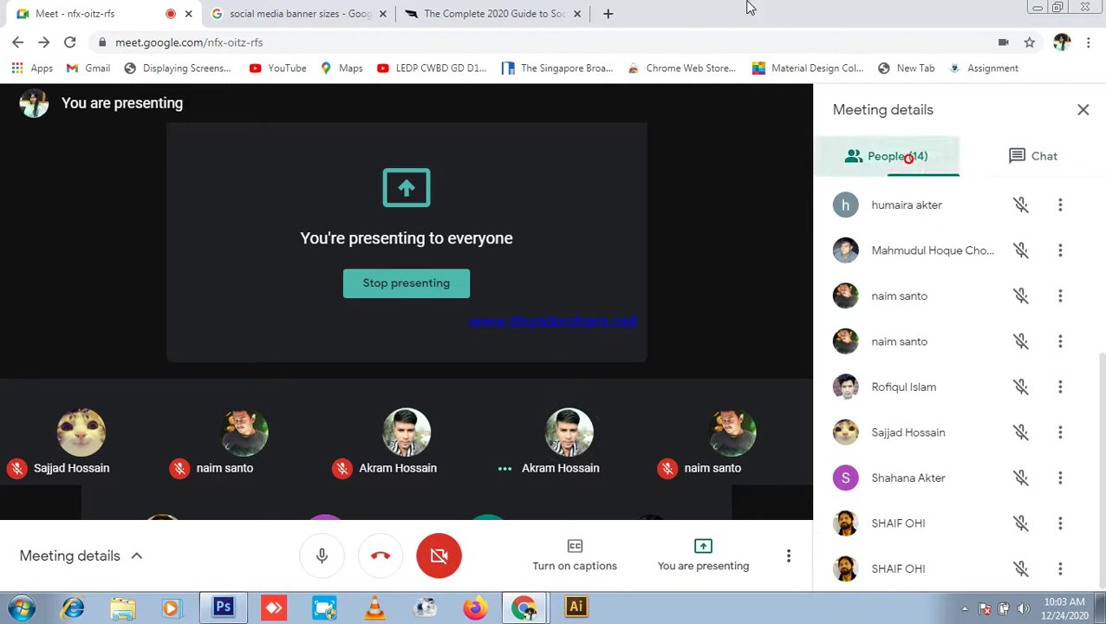
pyautogui.click(223, 608)
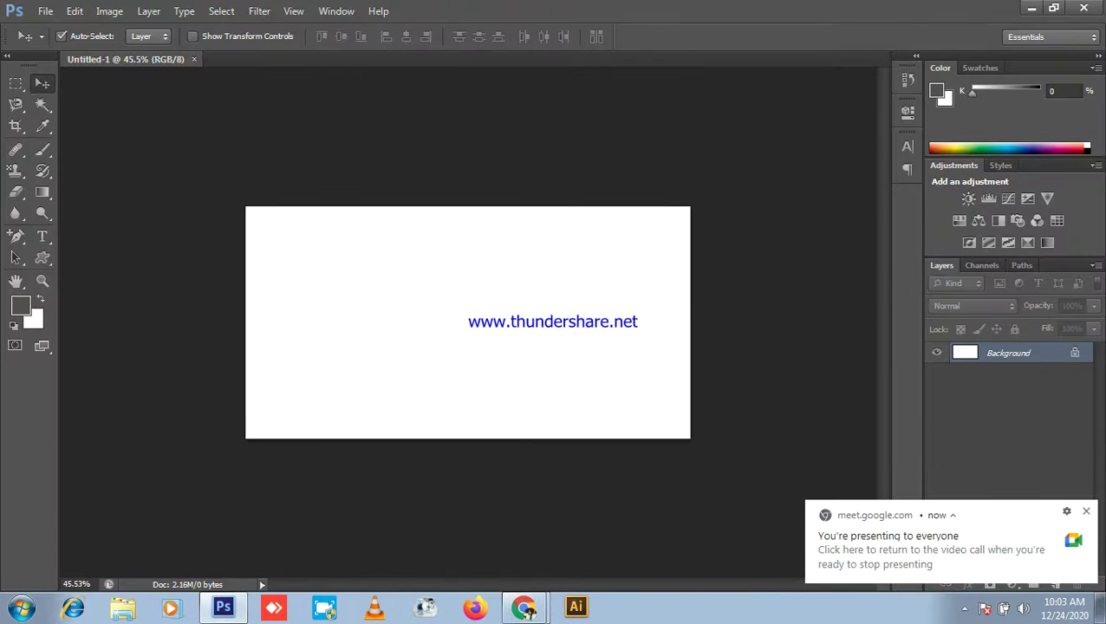
pyautogui.click(1086, 511)
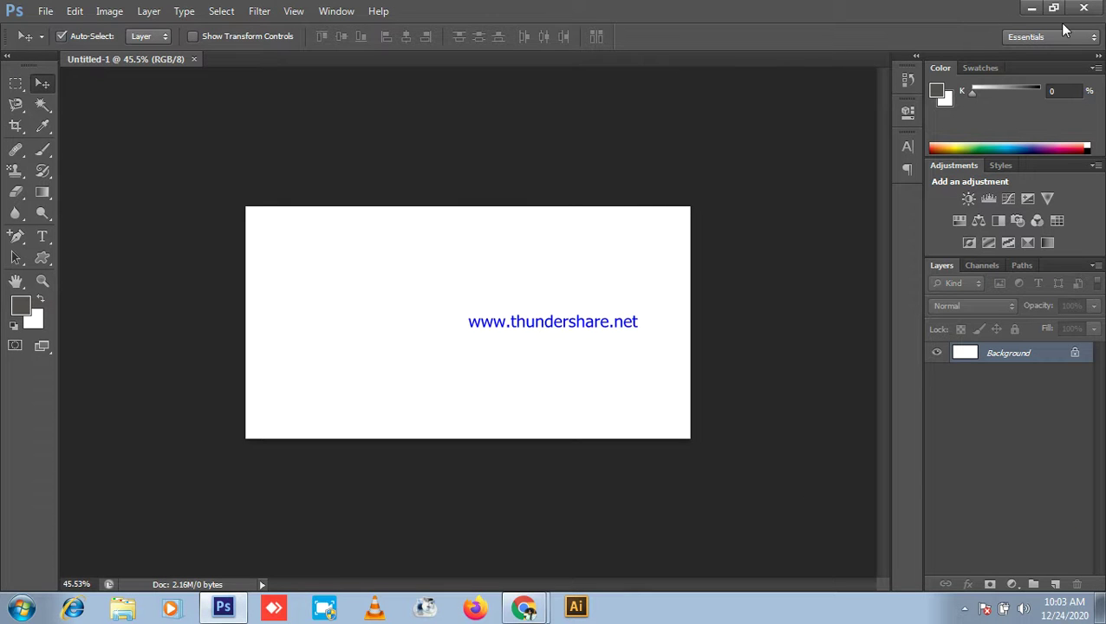
pyautogui.click(1032, 8)
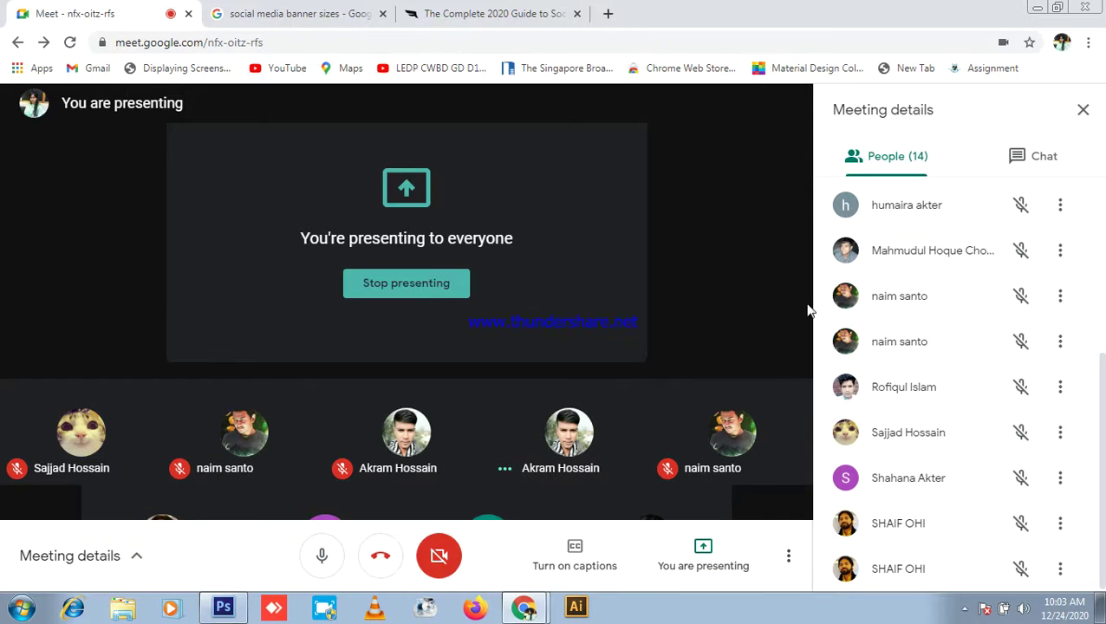
pyautogui.click(450, 9)
pyautogui.click(283, 12)
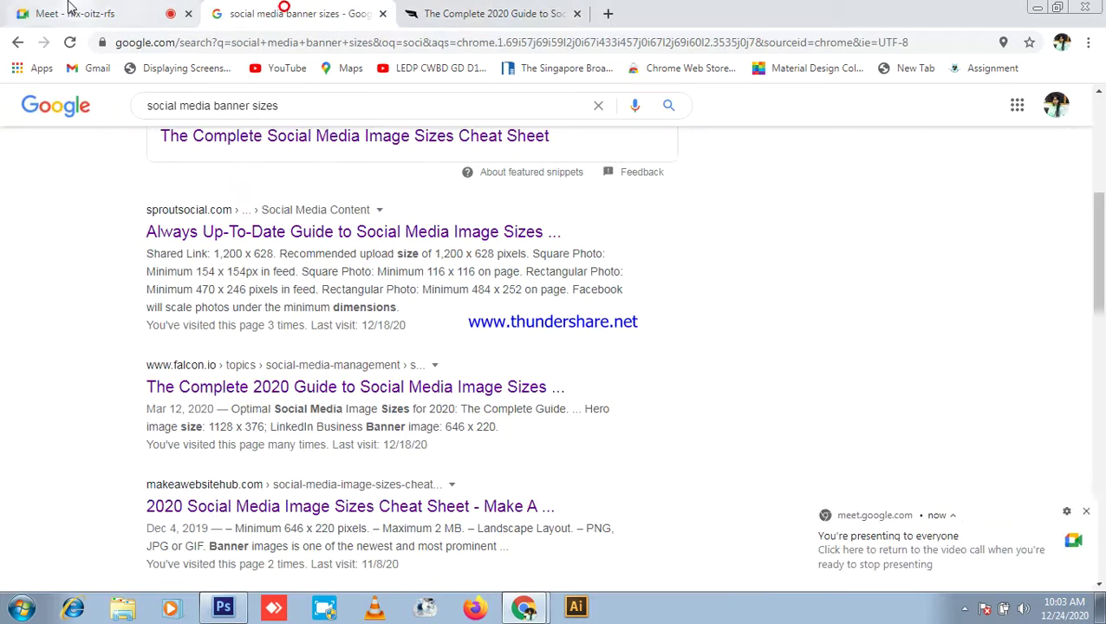
pyautogui.click(78, 9)
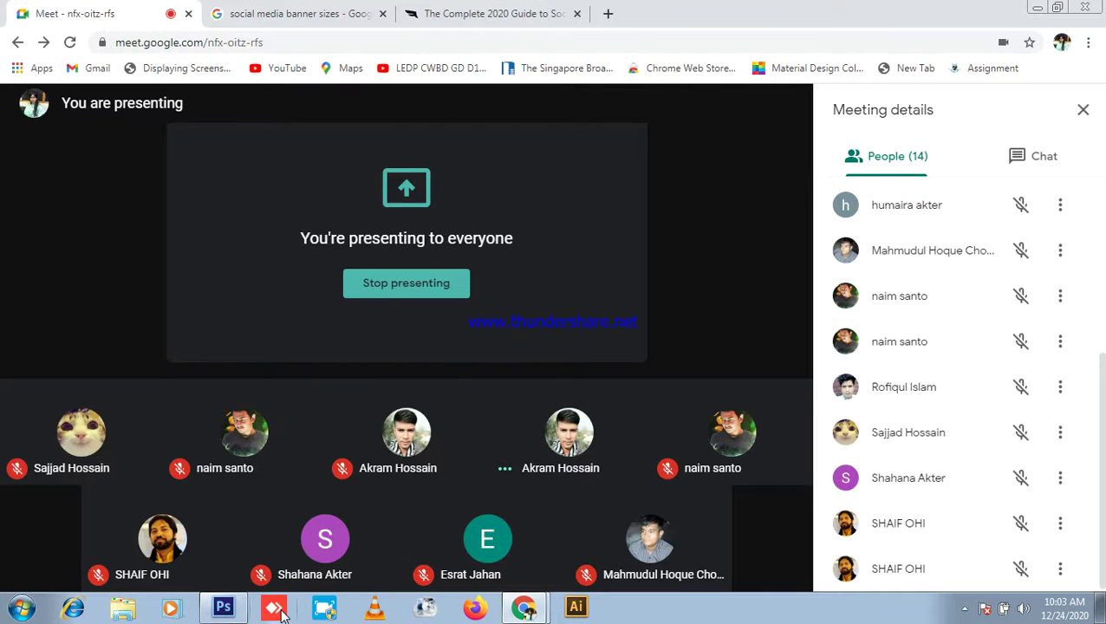
pyautogui.click(224, 607)
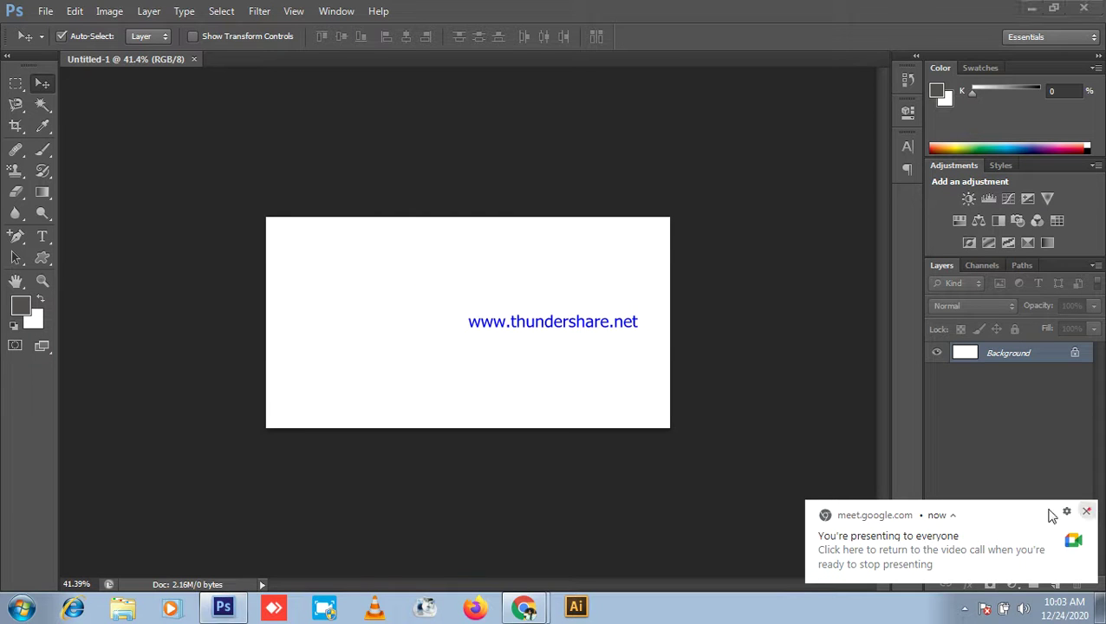
pyautogui.click(1086, 512)
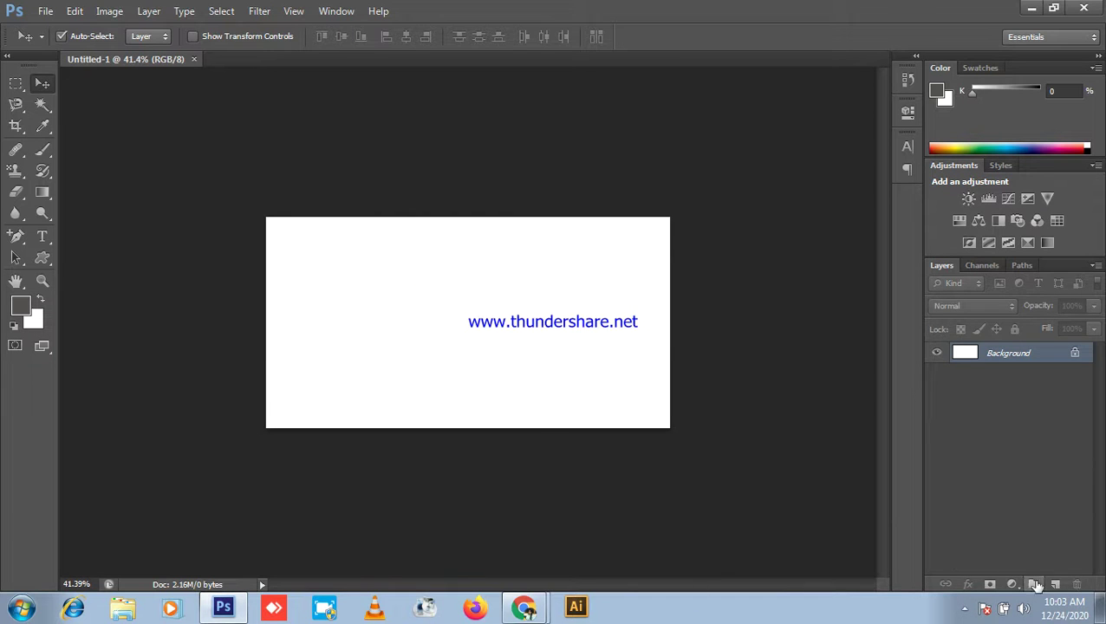
# Step: Draw a rectangle with the Rectangle Tool covering the whole canvas
pyautogui.click(40, 262)
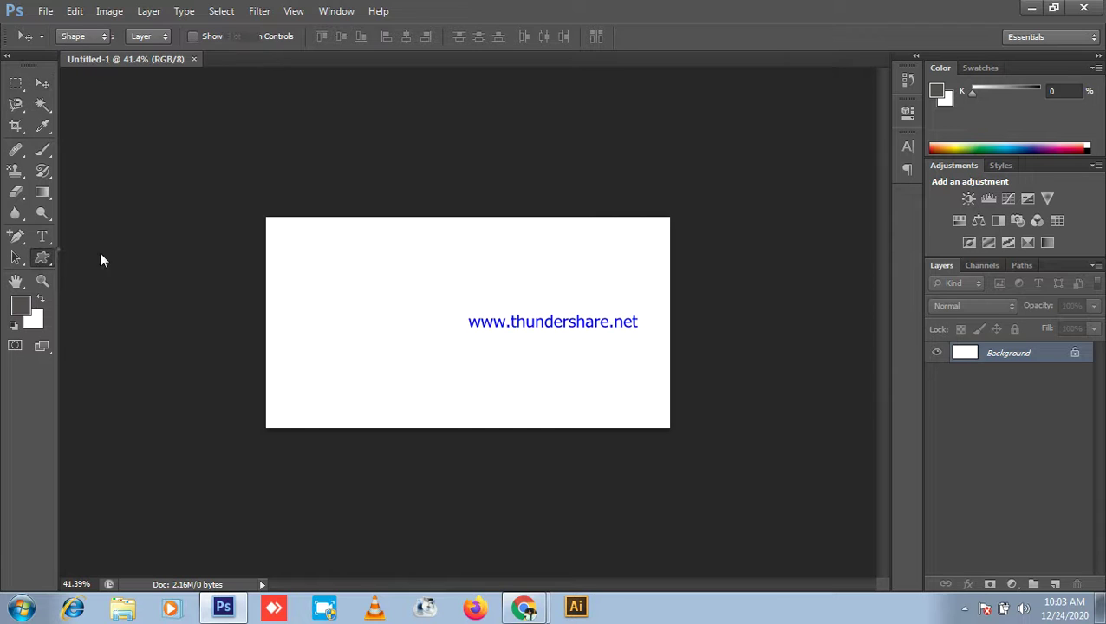
pyautogui.rightClick(52, 256)
pyautogui.click(86, 260)
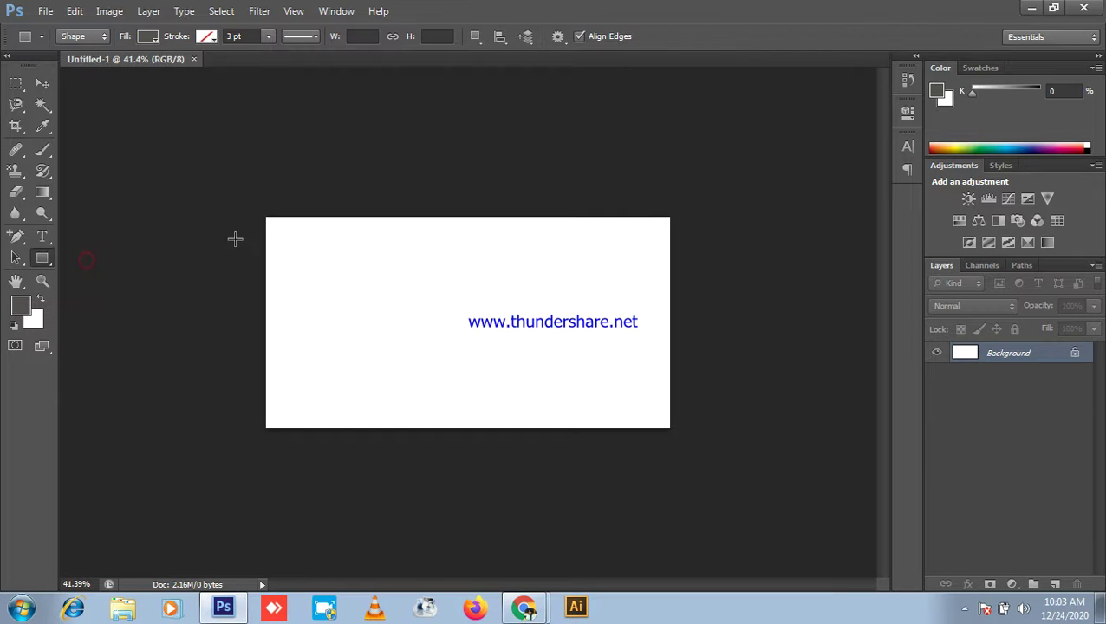
pyautogui.moveTo(264, 217); pyautogui.dragTo(672, 426)
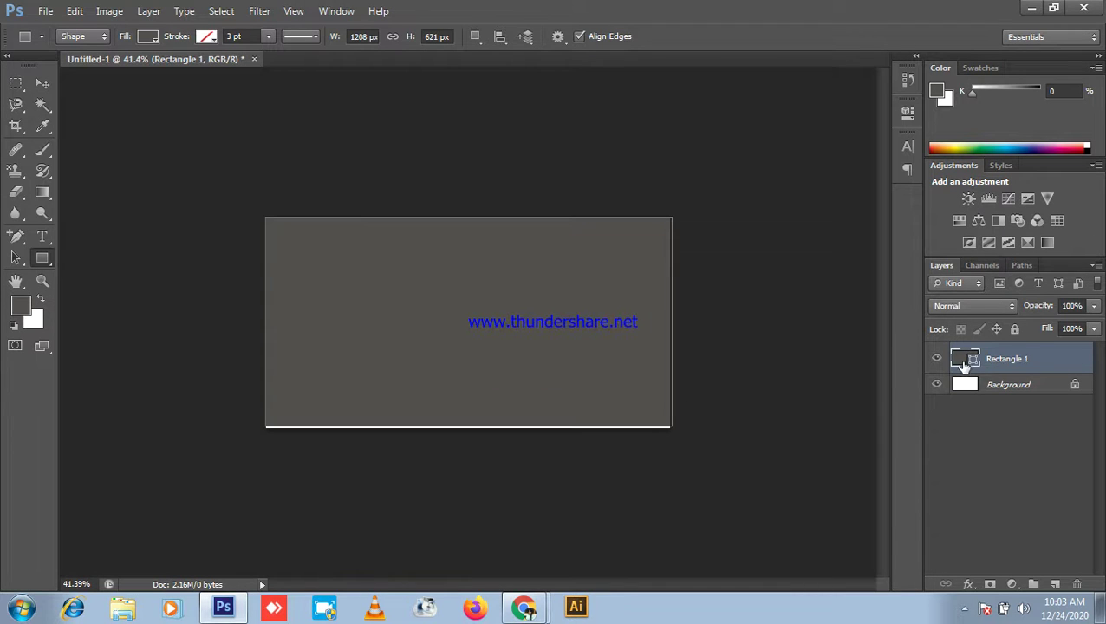
# Step: Set the rectangle's fill colour to dark navy 051b39
pyautogui.doubleClick(967, 363)
pyautogui.click(852, 332)
pyautogui.click(893, 300)
pyautogui.click(910, 357)
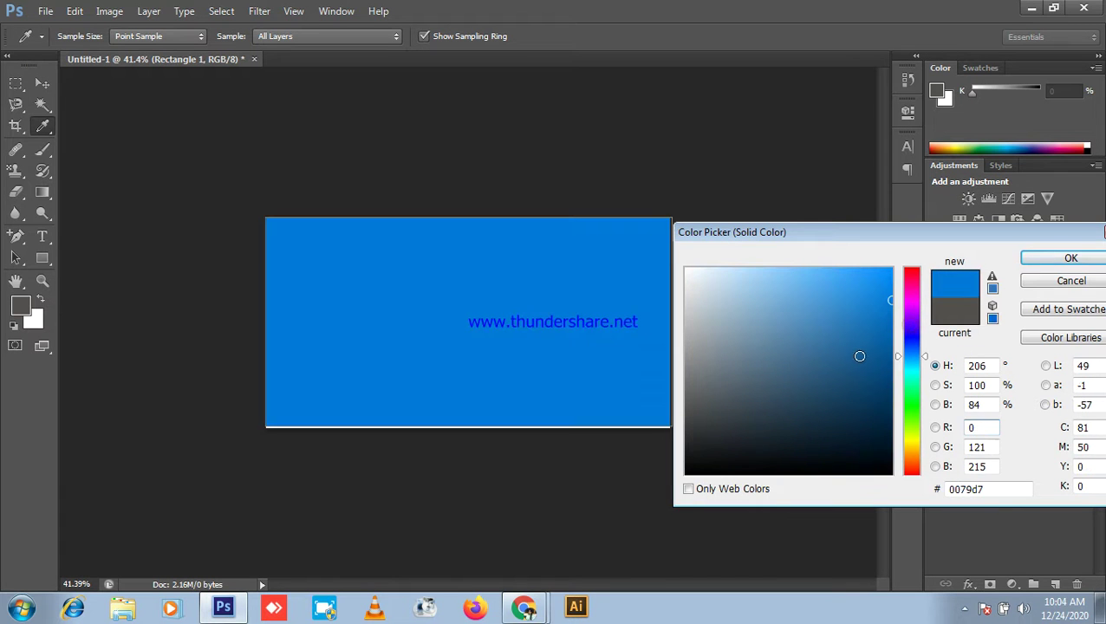
pyautogui.click(875, 417)
pyautogui.moveTo(911, 342); pyautogui.dragTo(909, 351)
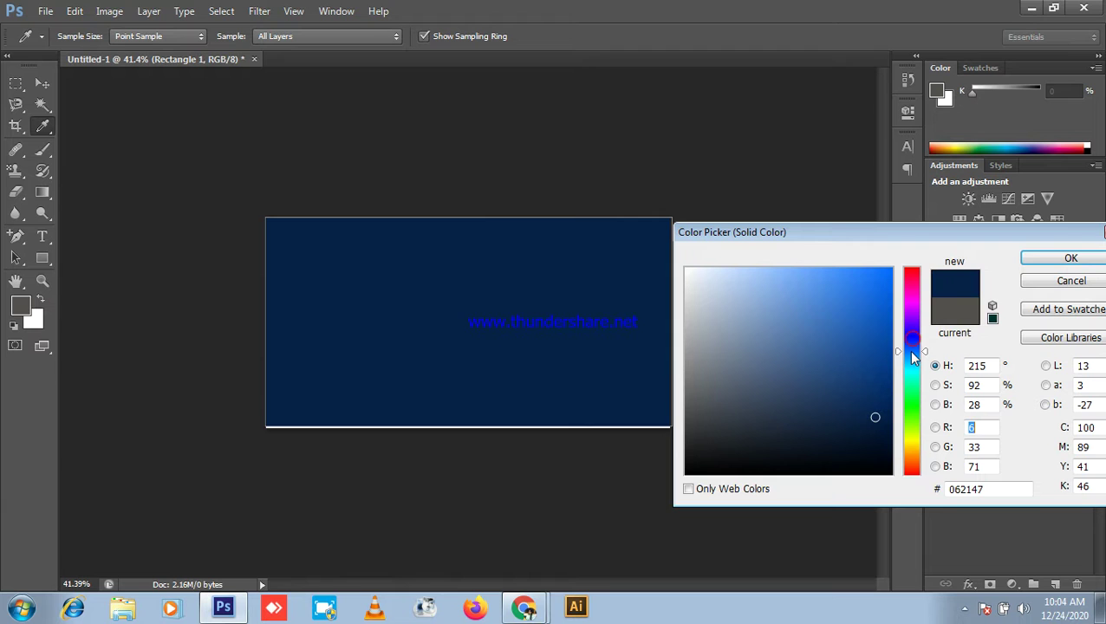
pyautogui.click(873, 425)
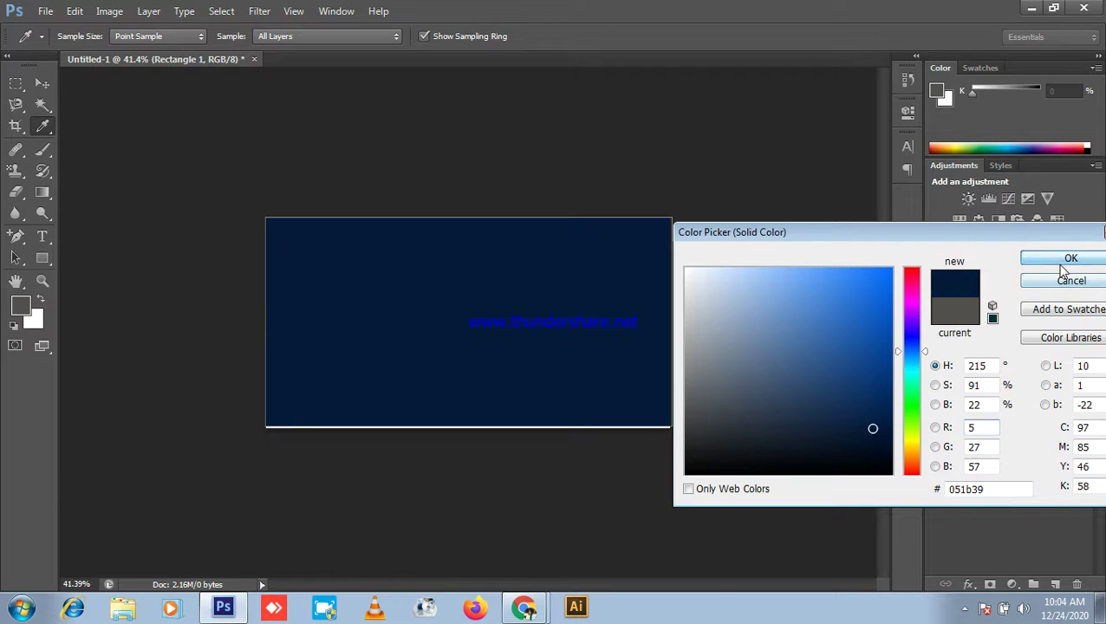
pyautogui.click(1071, 258)
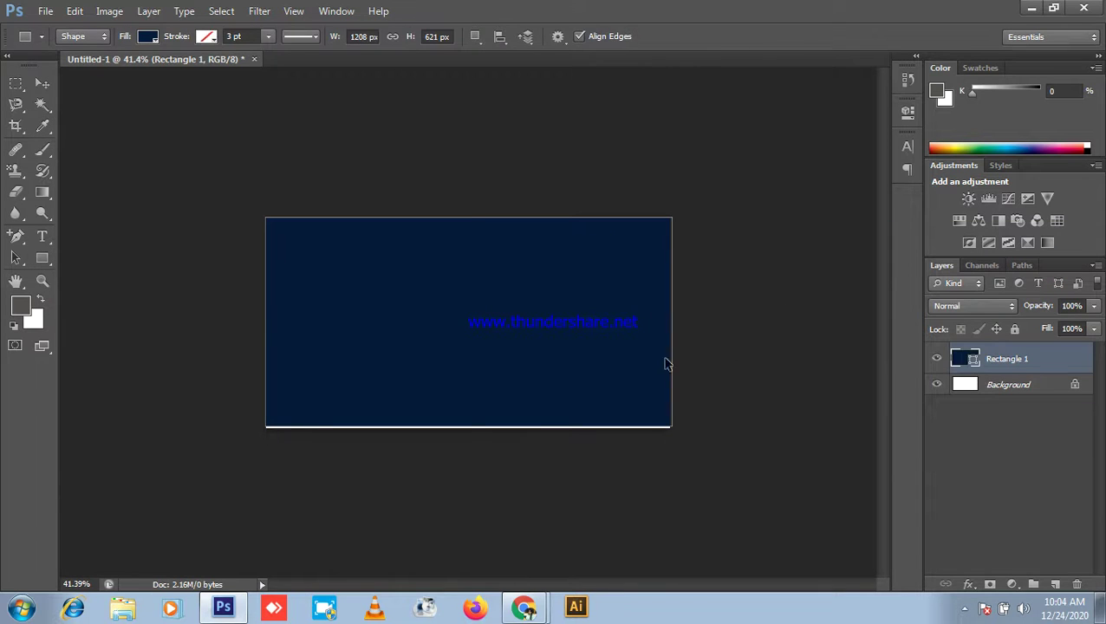
# Step: Stretch the rectangle down over the white strip with Free Transform and deselect it
pyautogui.hotkey('ctrl', 't')
pyautogui.scroll(5, 410, 486)
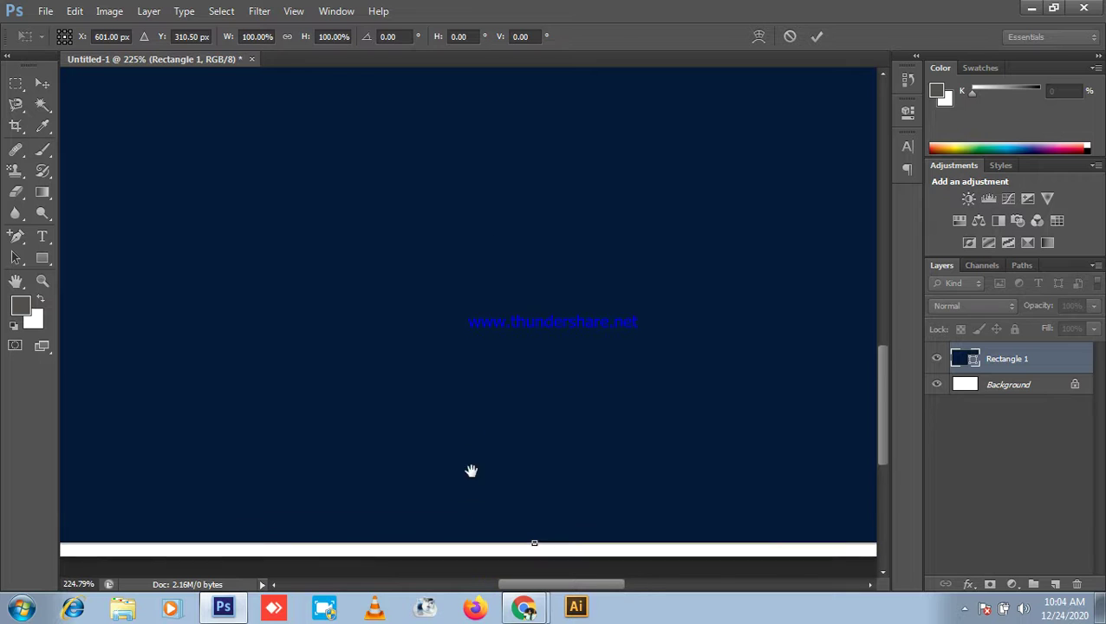
pyautogui.moveTo(470, 485); pyautogui.dragTo(459, 255)
pyautogui.moveTo(522, 316); pyautogui.dragTo(523, 326)
pyautogui.scroll(2, 383, 501)
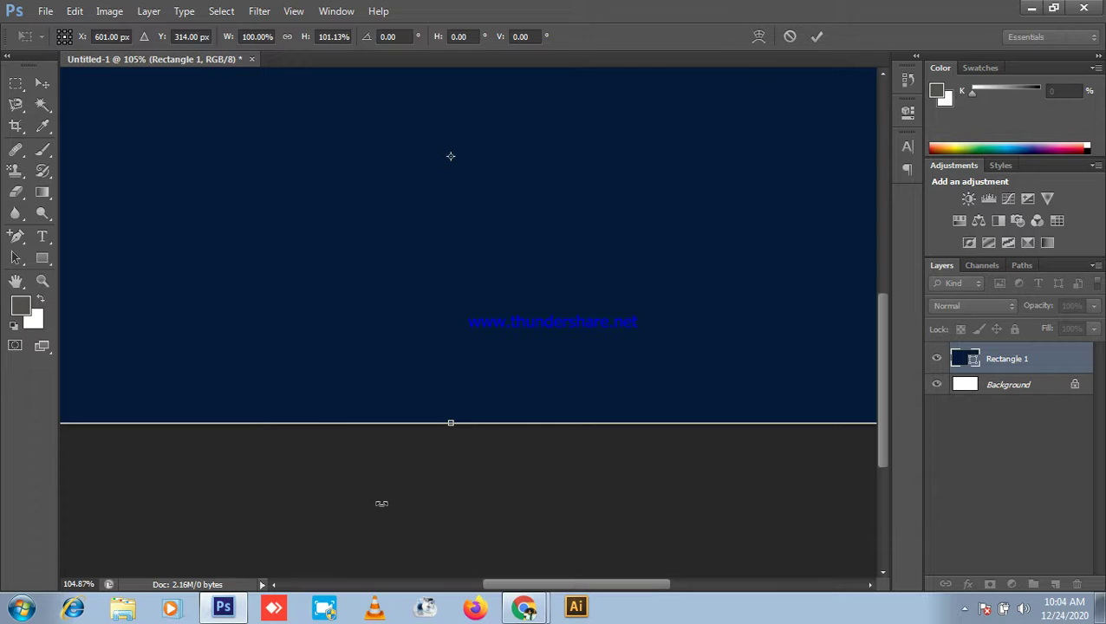
pyautogui.press('Return')
pyautogui.scroll(-4, 385, 494)
pyautogui.click(43, 82)
pyautogui.click(339, 97)
pyautogui.scroll(-1, 537, 217)
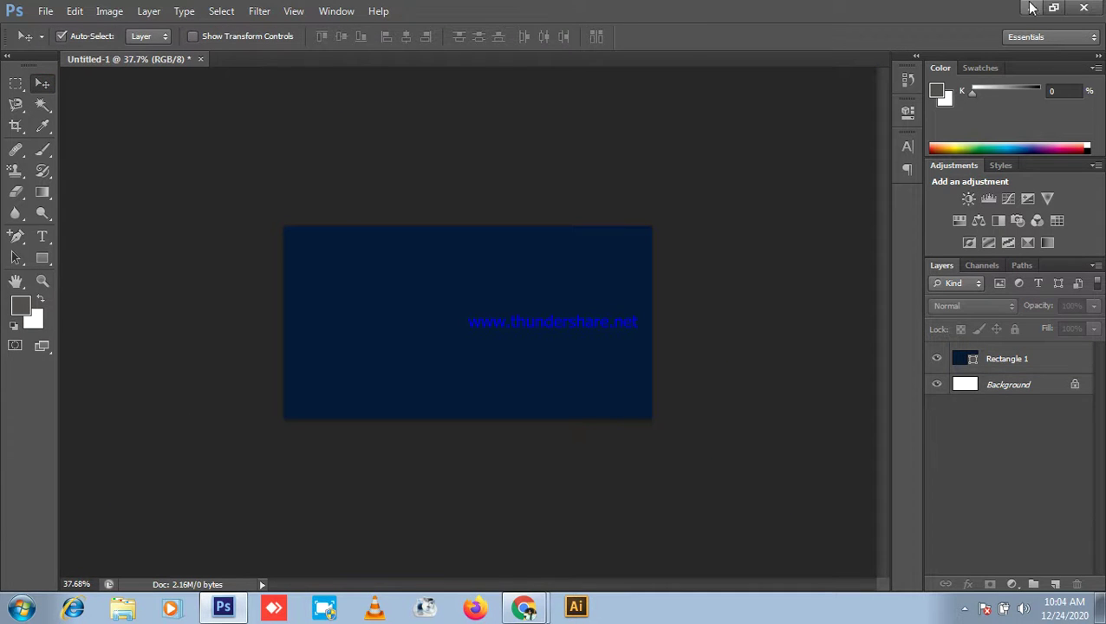
pyautogui.click(1032, 7)
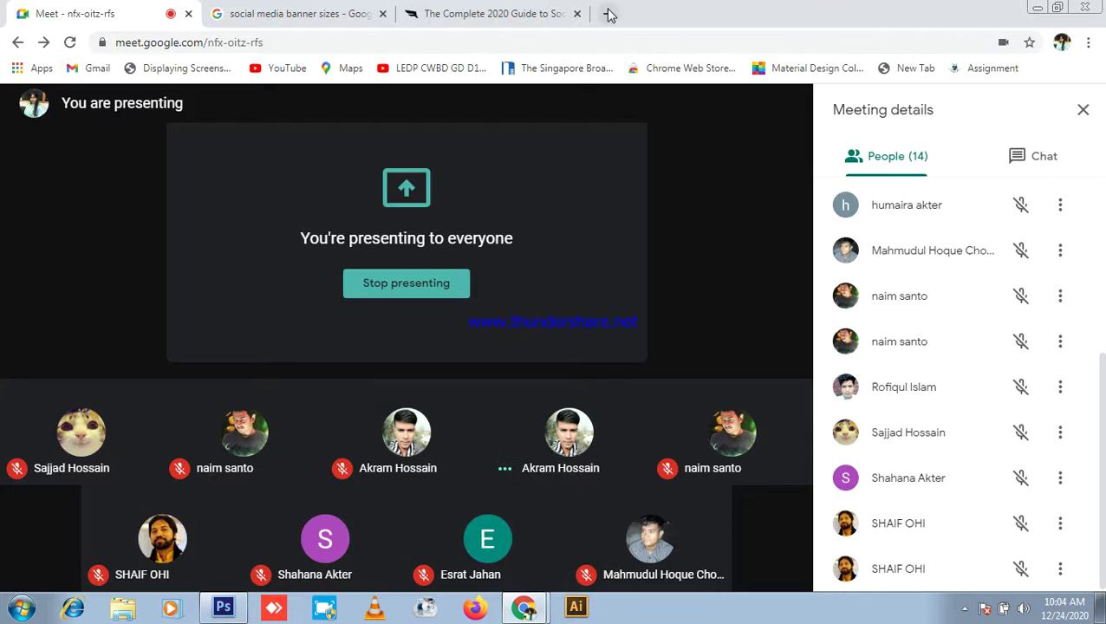
# Step: Search Google Images for 'travelling' in a new tab
pyautogui.click(610, 14)
pyautogui.click(455, 39)
pyautogui.write('travill')
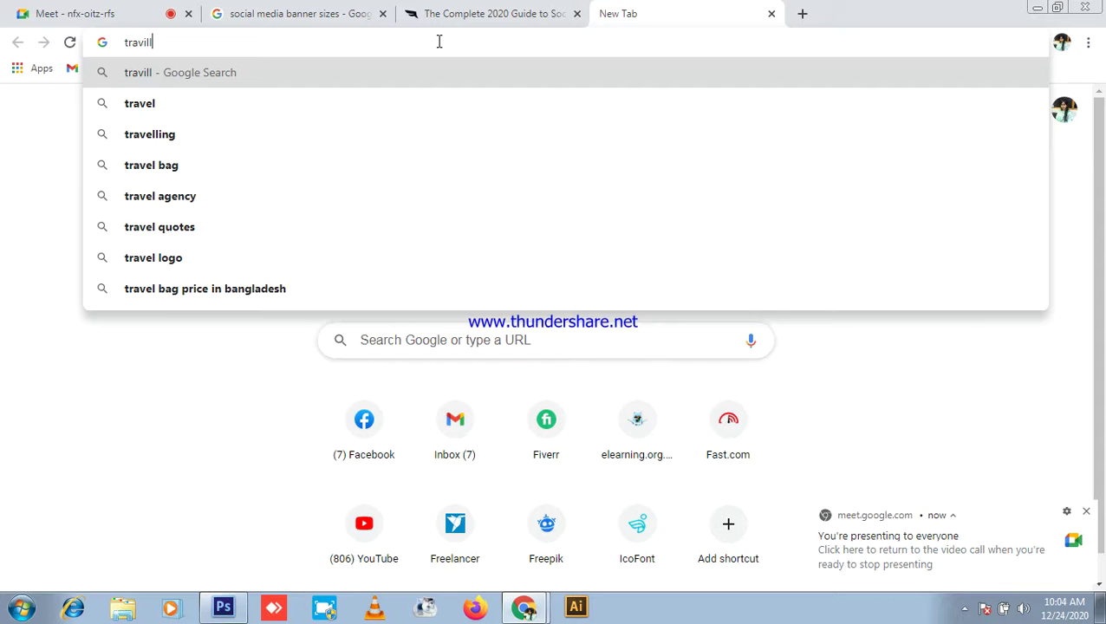
pyautogui.press('Down')
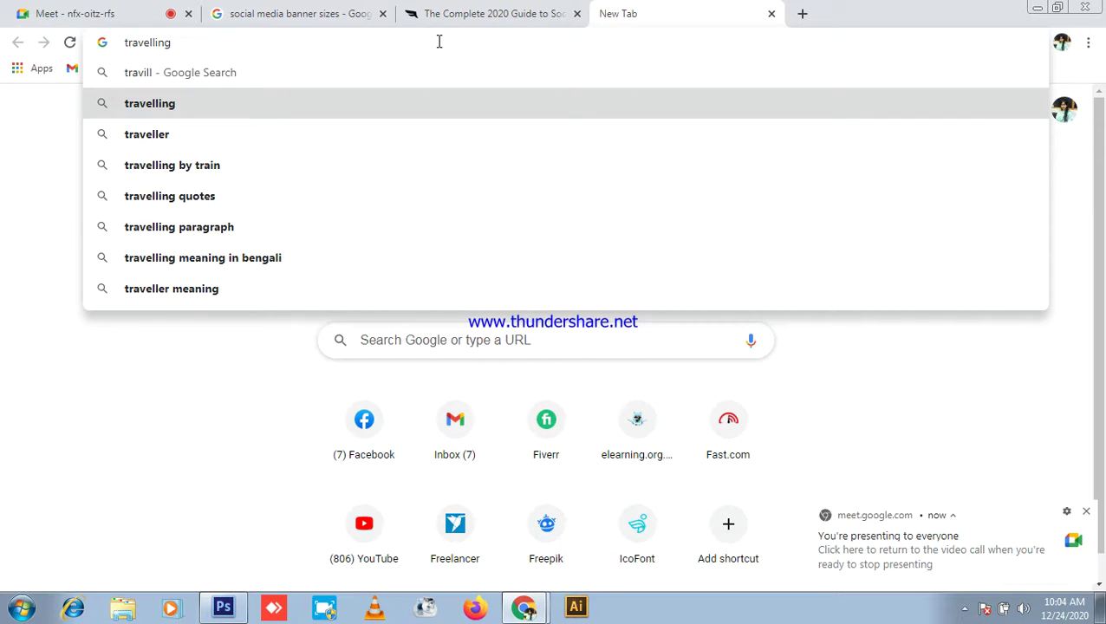
pyautogui.press('Return')
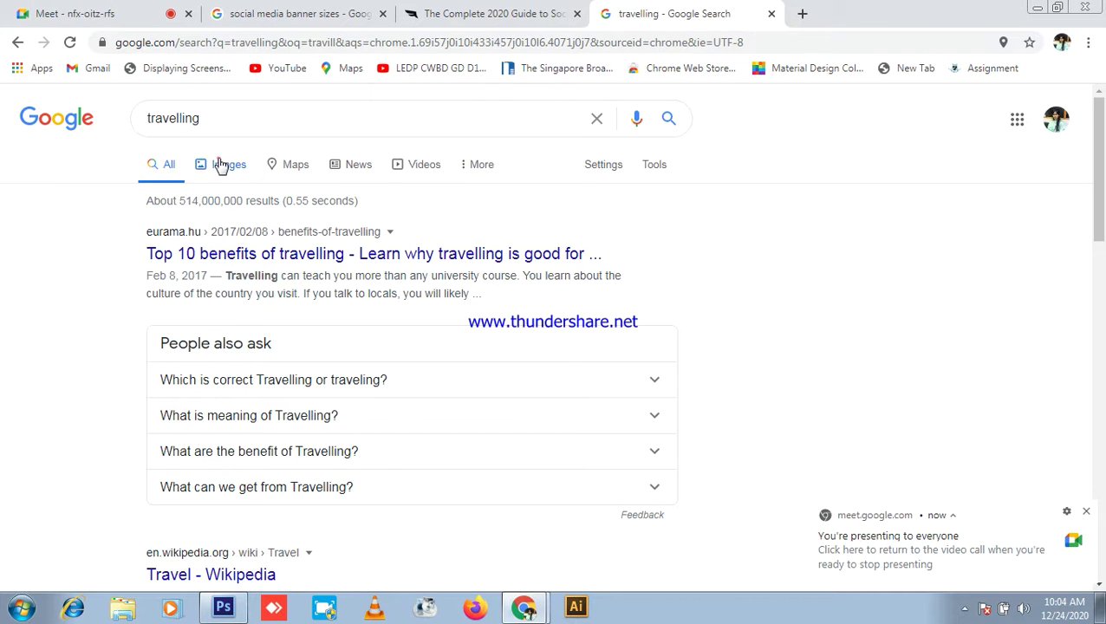
pyautogui.click(221, 165)
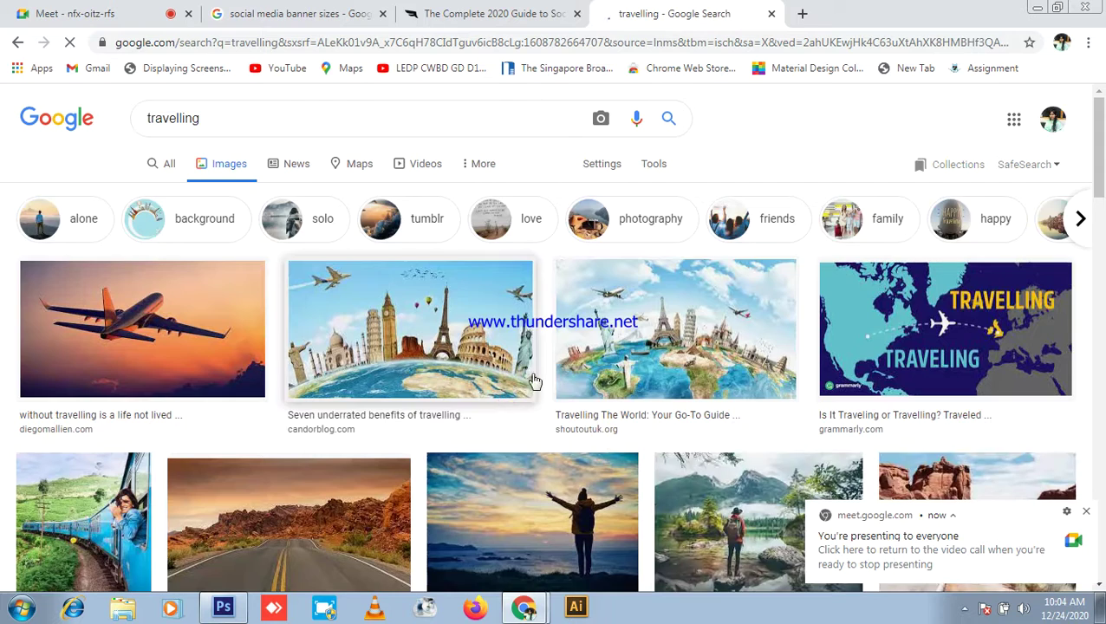
# Step: Copy the airplane sunset image from the results
pyautogui.scroll(-2, 572, 377)
pyautogui.scroll(2, 586, 371)
pyautogui.rightClick(172, 334)
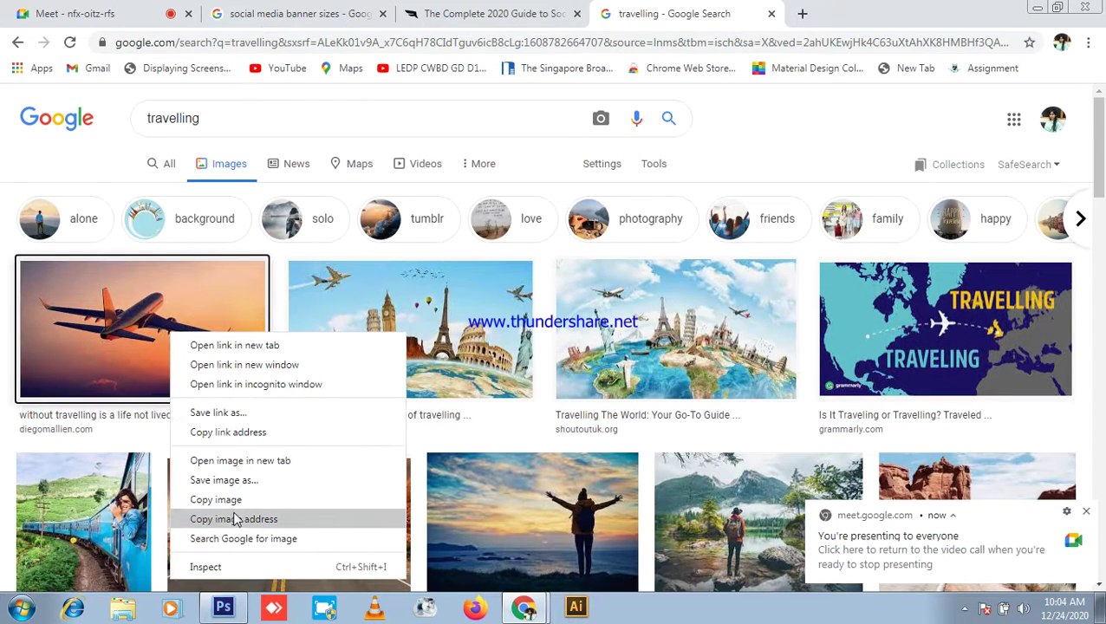
pyautogui.click(230, 500)
# Step: Paste the airplane photo and enlarge it to fill the canvas
pyautogui.click(221, 609)
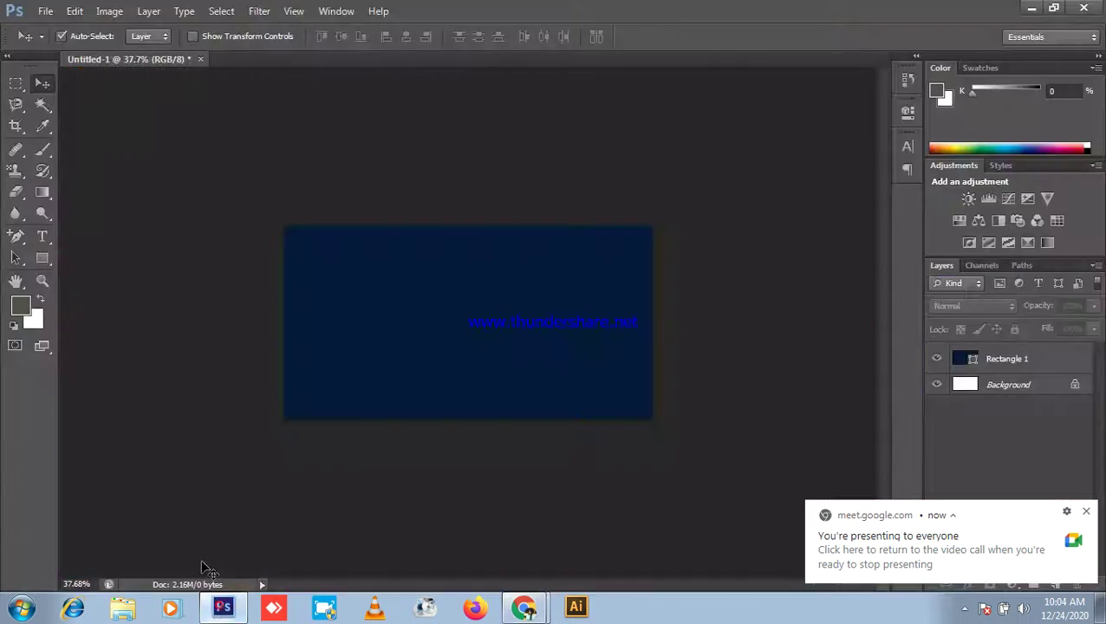
pyautogui.click(523, 315)
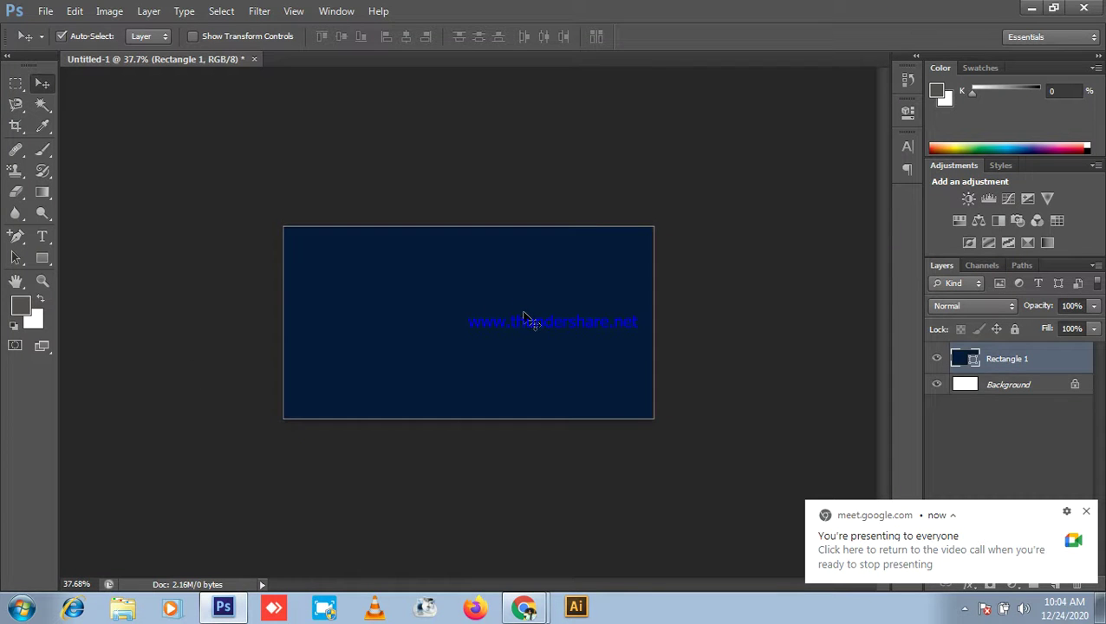
pyautogui.hotkey('ctrl', 'v')
pyautogui.hotkey('ctrl', 't')
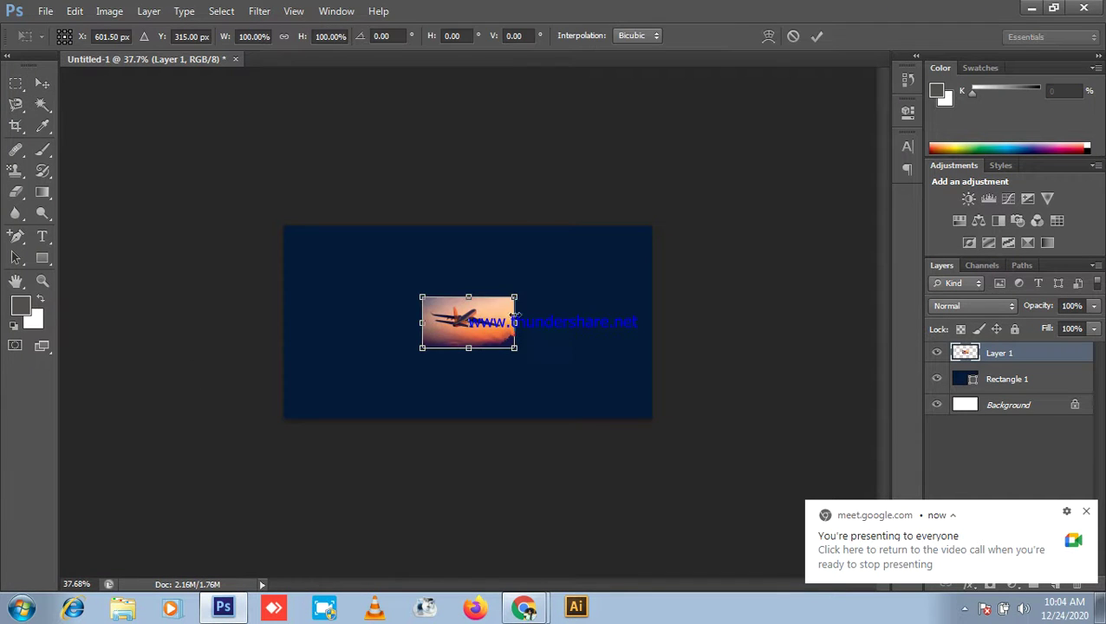
pyautogui.moveTo(514, 297); pyautogui.dragTo(662, 243)
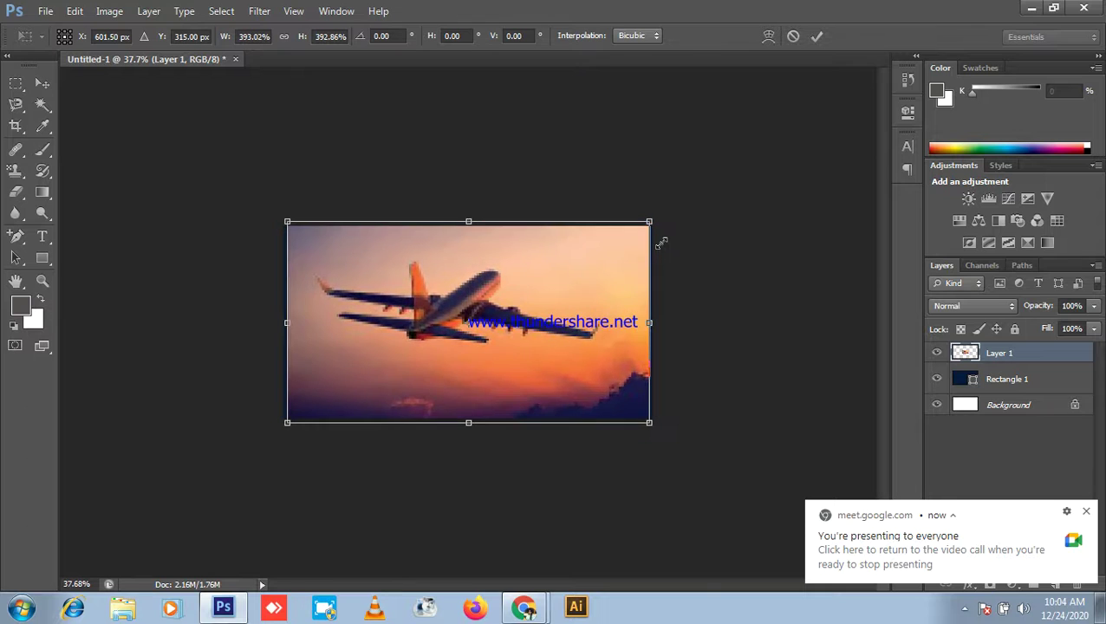
pyautogui.press('Return')
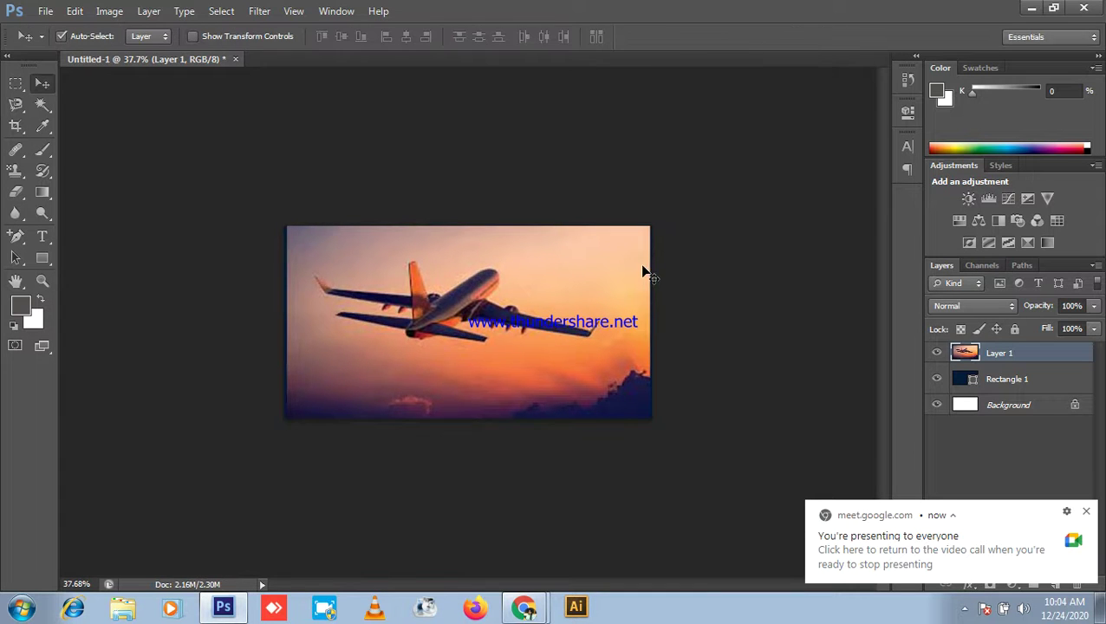
pyautogui.scroll(2, 772, 340)
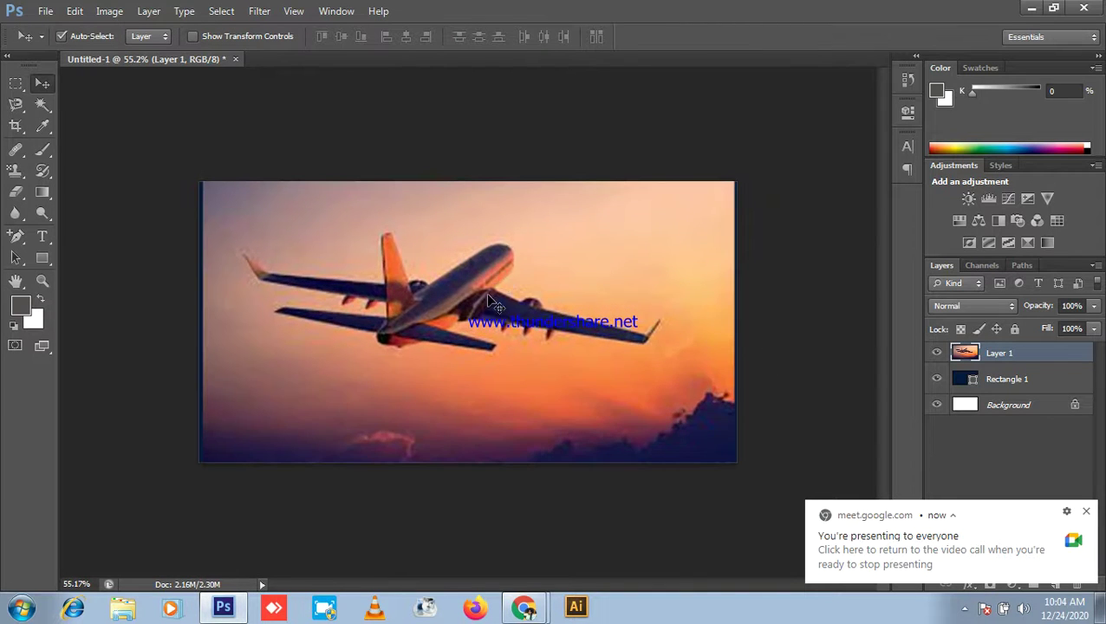
# Step: Stretch the photo's left edge to the canvas edge and move it below Rectangle 1
pyautogui.hotkey('ctrl', 't')
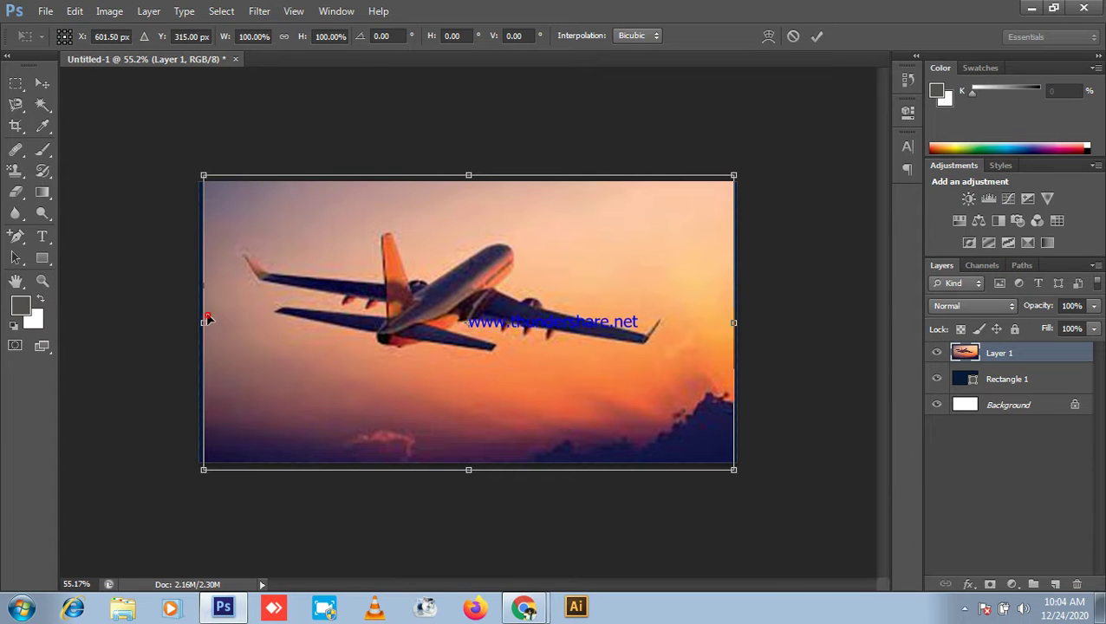
pyautogui.moveTo(202, 320); pyautogui.dragTo(192, 325)
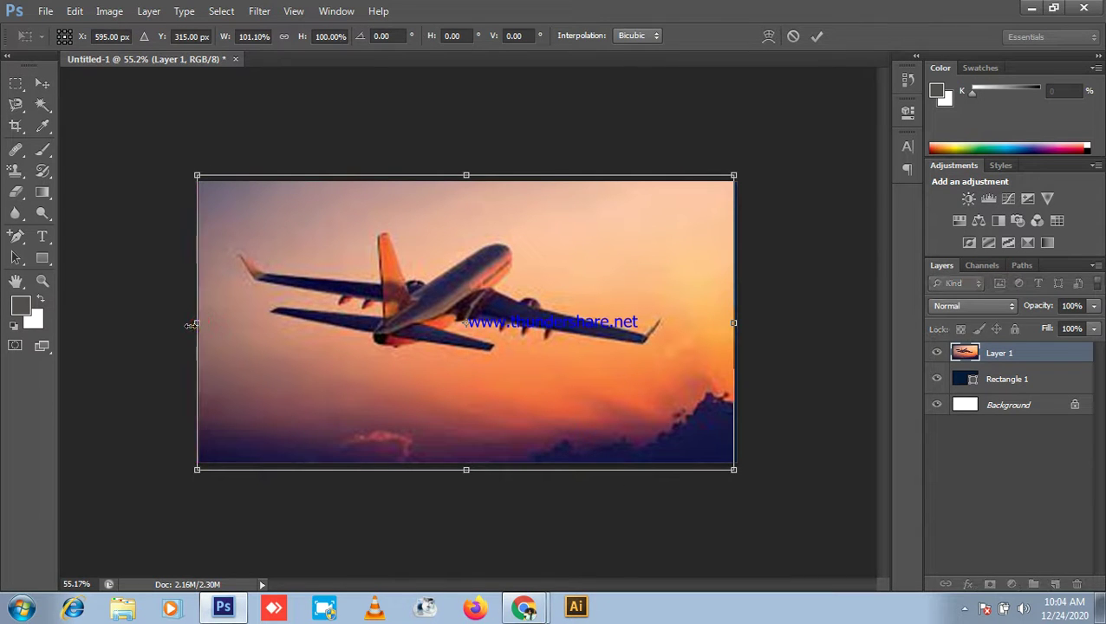
pyautogui.press('Return')
pyautogui.scroll(-1, 260, 297)
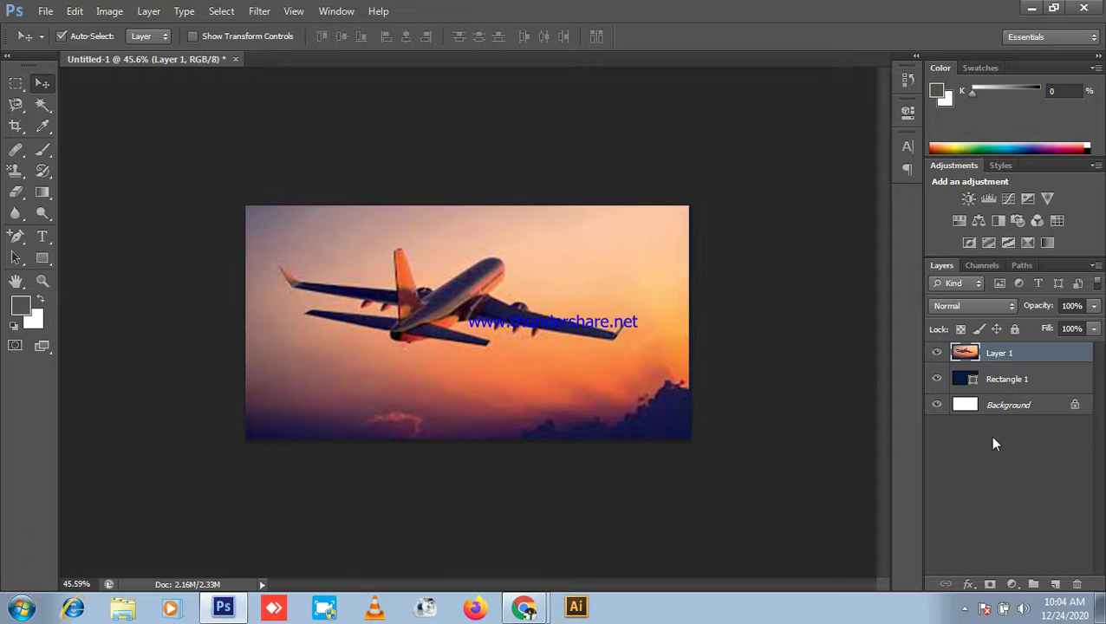
pyautogui.moveTo(1030, 378); pyautogui.dragTo(1026, 392)
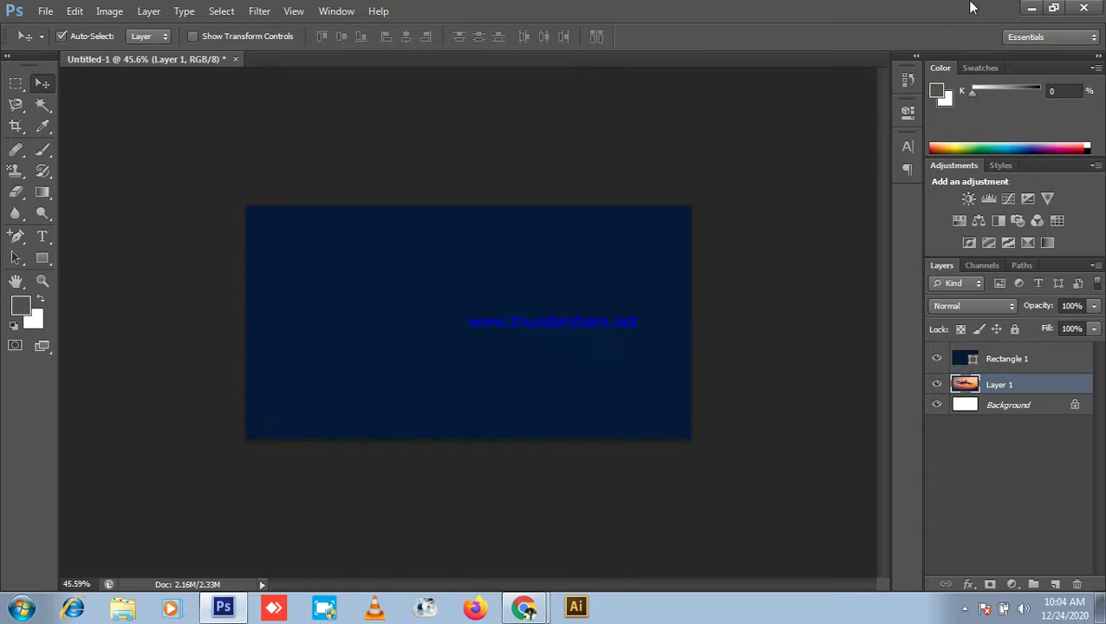
pyautogui.click(1028, 7)
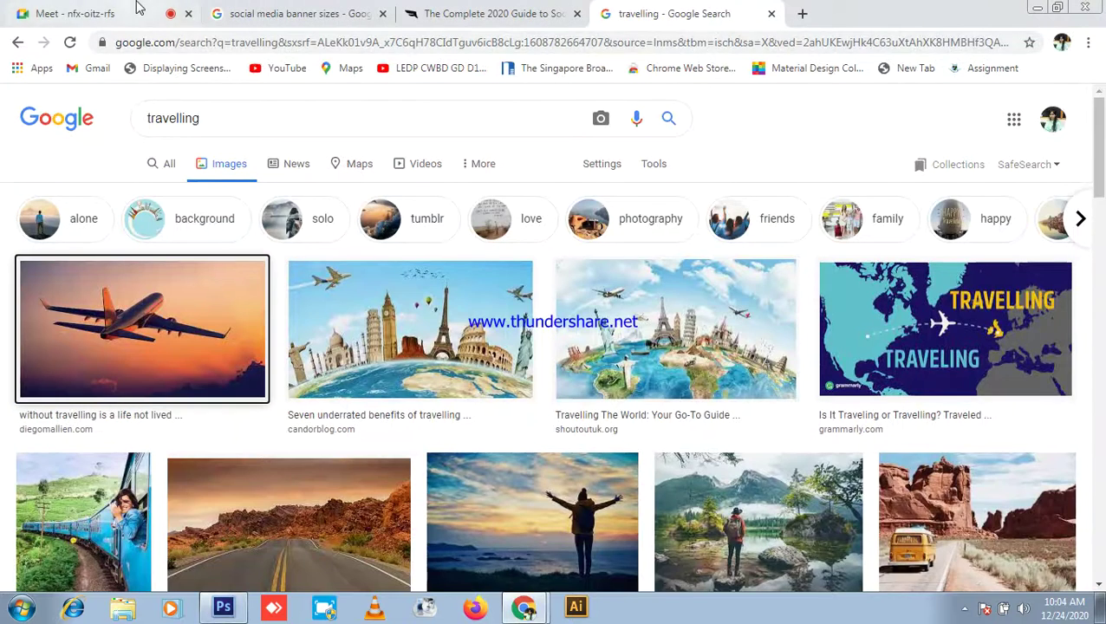
# Step: Admit the waiting participant into the Google Meet call
pyautogui.click(83, 13)
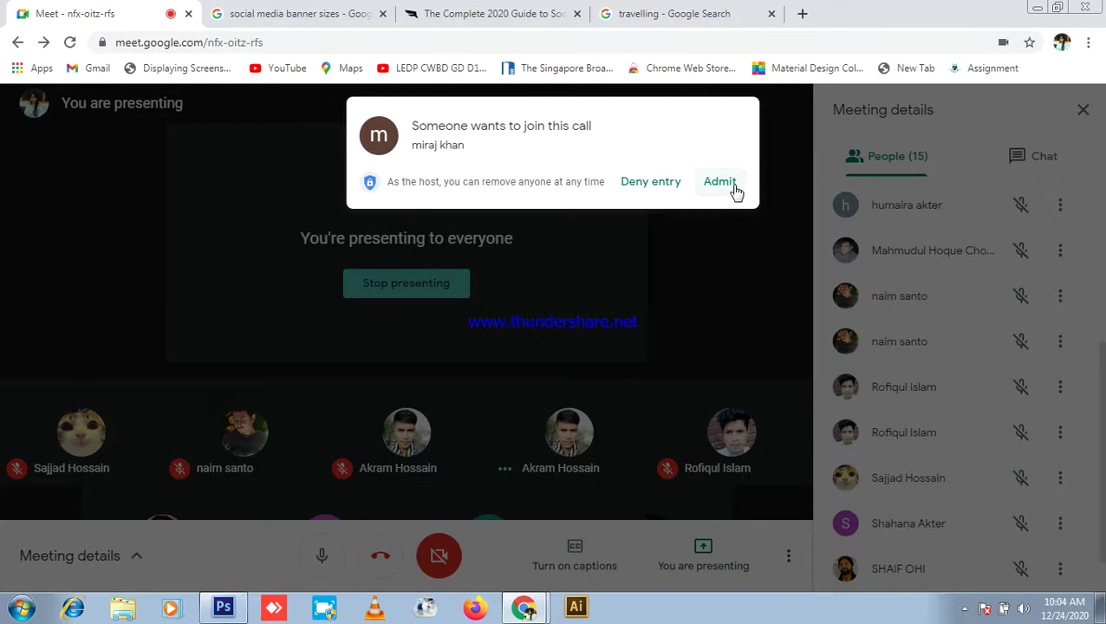
pyautogui.click(722, 183)
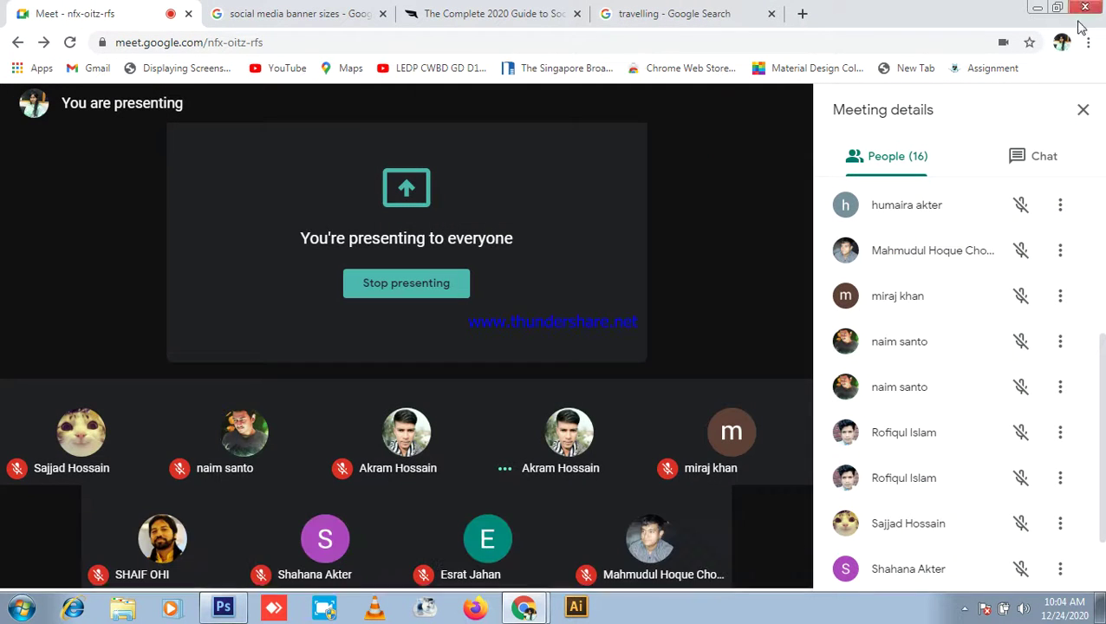
pyautogui.click(1037, 7)
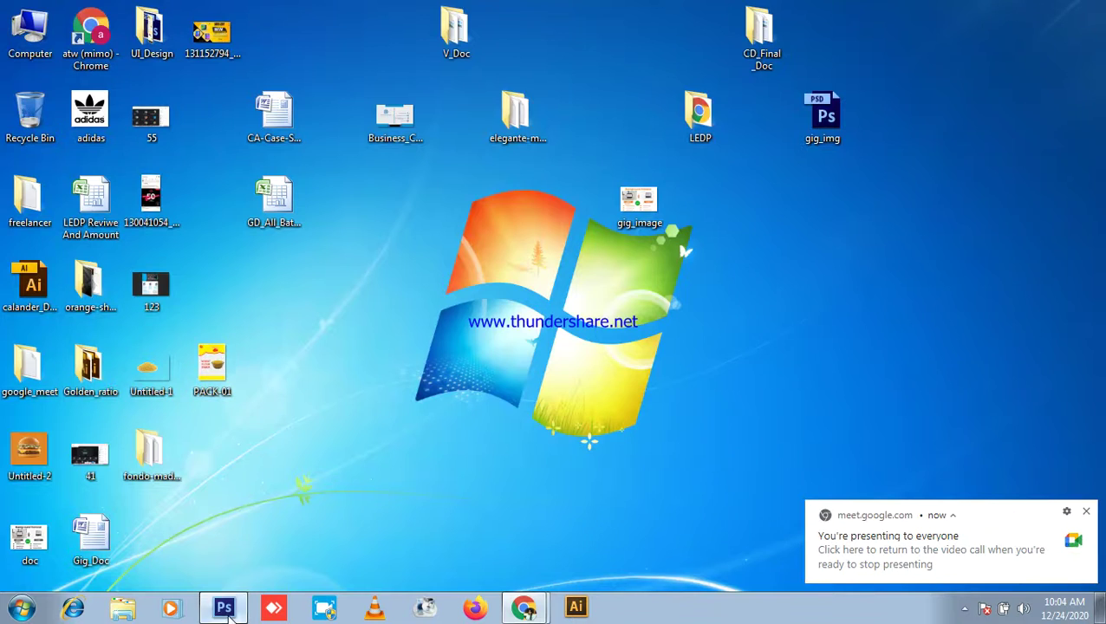
pyautogui.click(224, 607)
# Step: Select Rectangle 1, admit another join request, and return to the Photoshop banner
pyautogui.click(1026, 358)
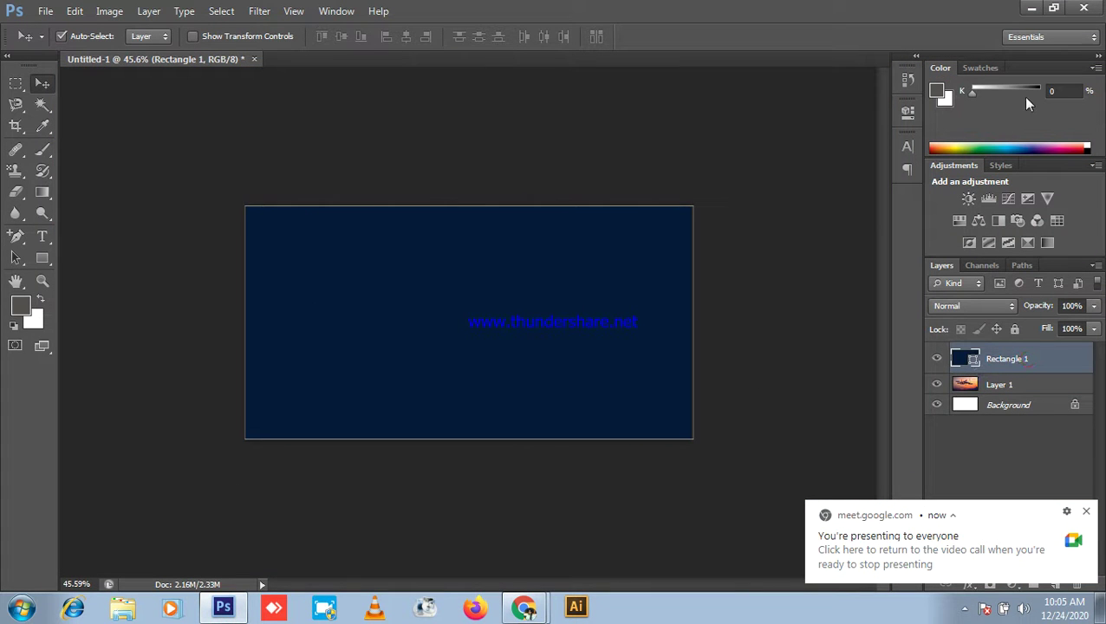
pyautogui.click(1020, 9)
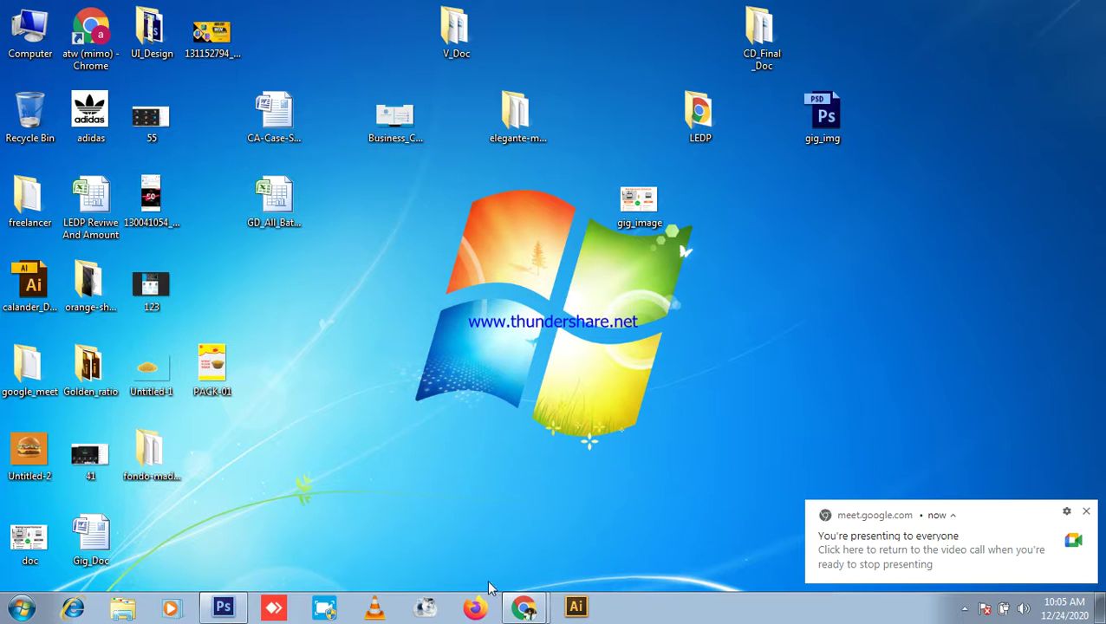
pyautogui.click(523, 607)
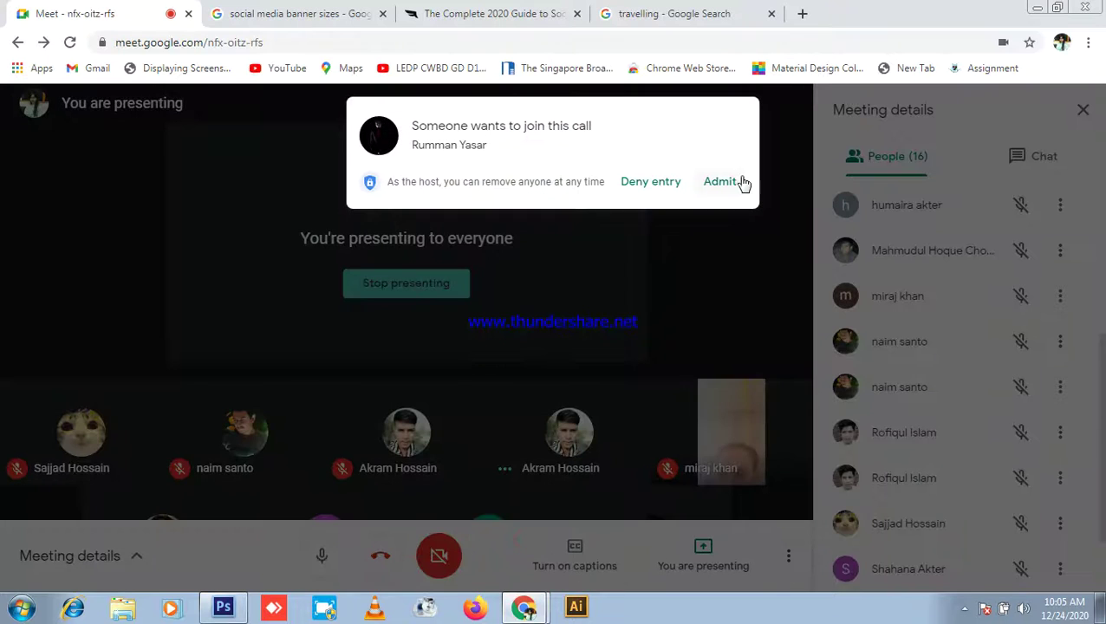
pyautogui.click(731, 181)
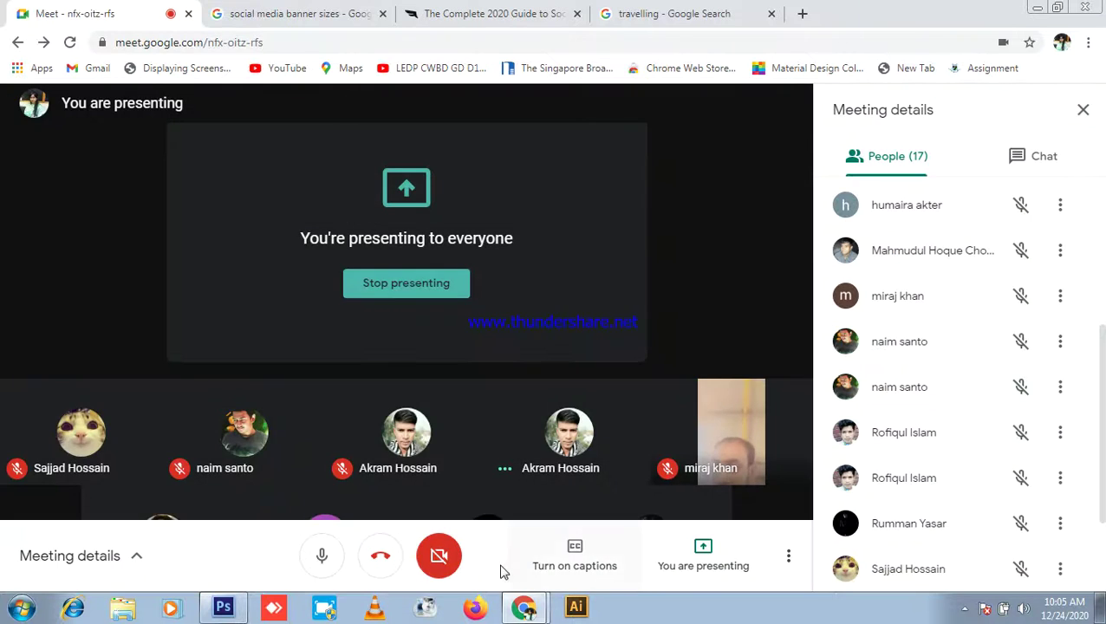
pyautogui.click(224, 610)
pyautogui.scroll(3, 867, 353)
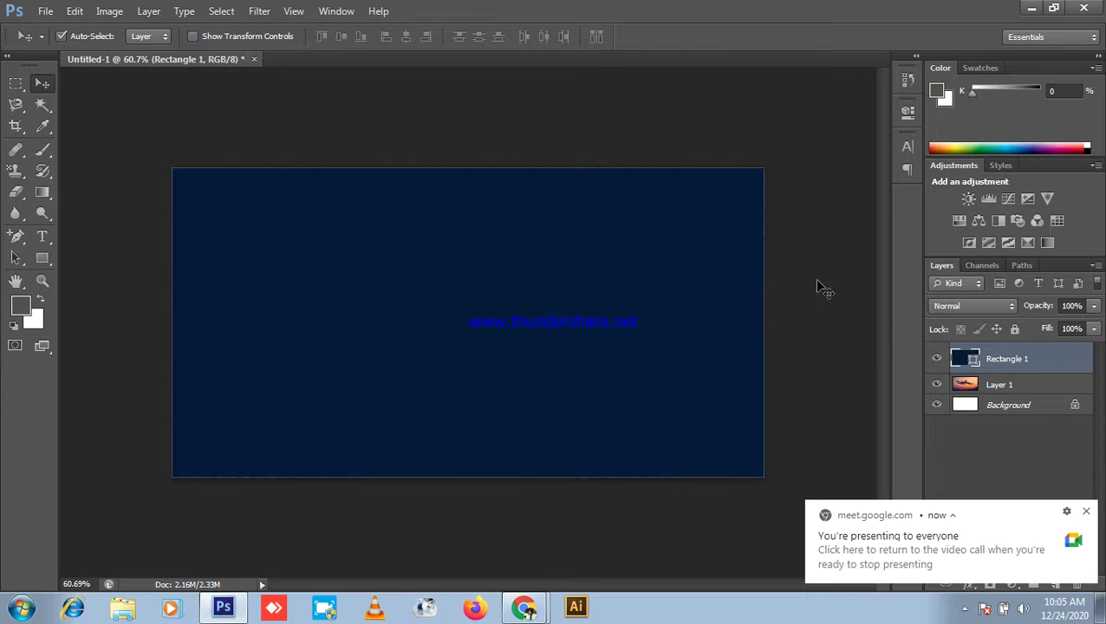
# Step: Set the navy overlay rectangle's opacity to 80% so the airplane photo shows through
pyautogui.click(652, 299)
pyautogui.click(1094, 306)
pyautogui.moveTo(1071, 330); pyautogui.dragTo(1080, 335)
pyautogui.click(854, 298)
pyautogui.click(838, 286)
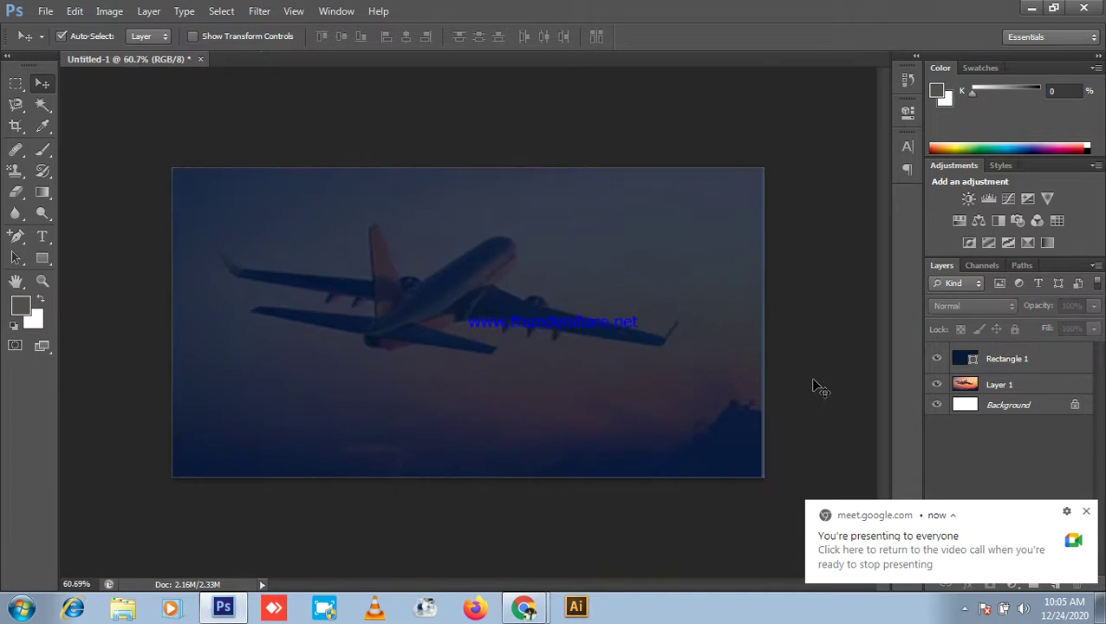
# Step: Shift the navy overlay rectangle slightly to the left
pyautogui.scroll(1, 449, 365)
pyautogui.click(425, 361)
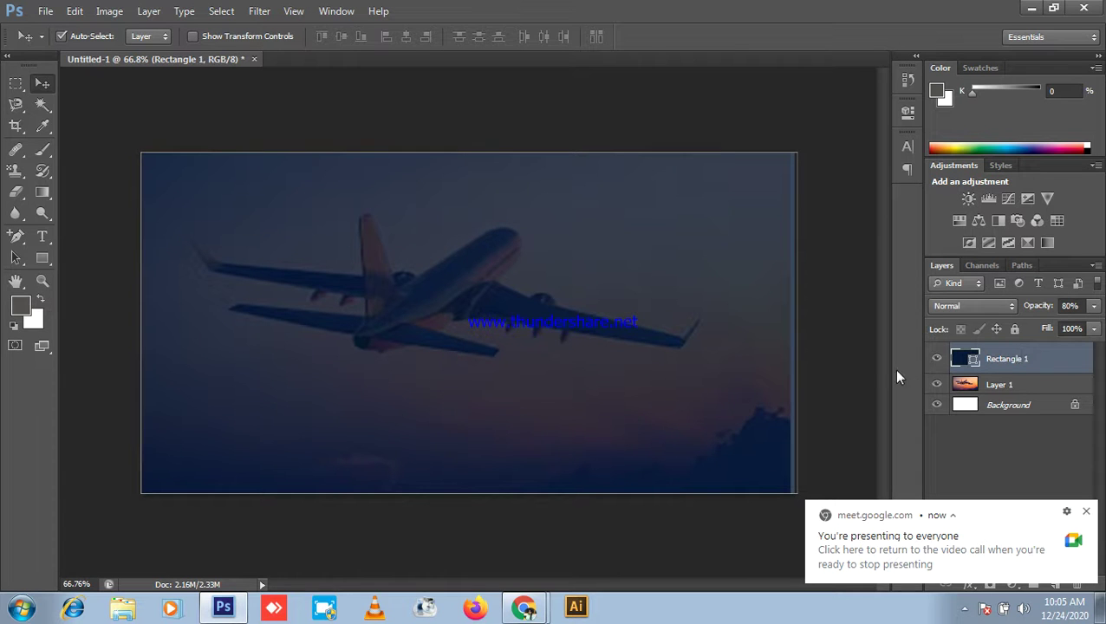
pyautogui.moveTo(735, 396); pyautogui.dragTo(734, 399)
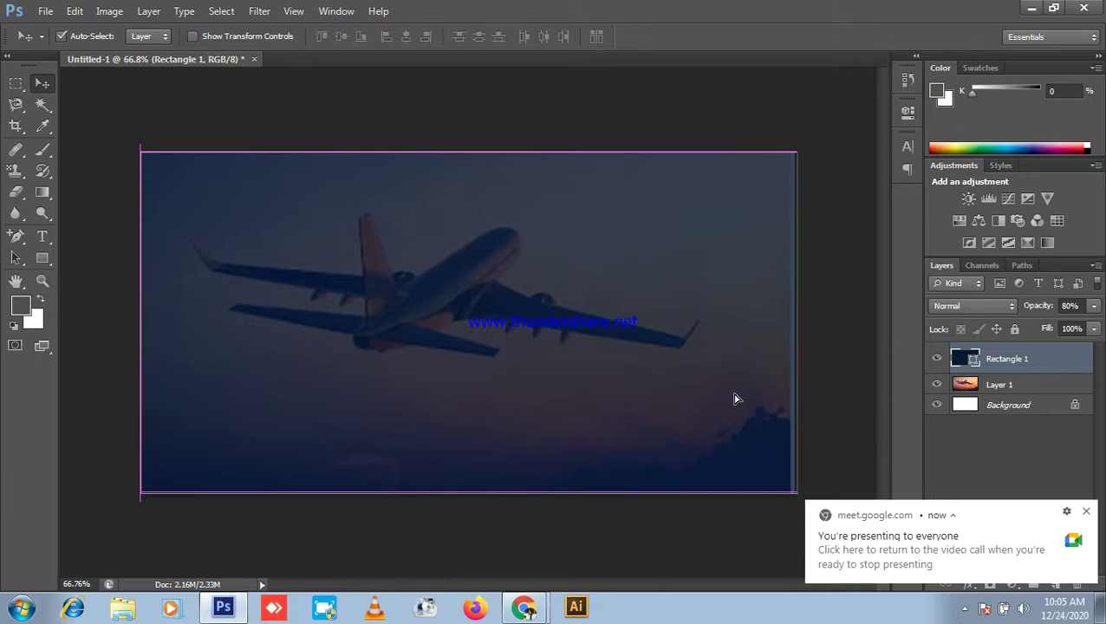
pyautogui.click(864, 359)
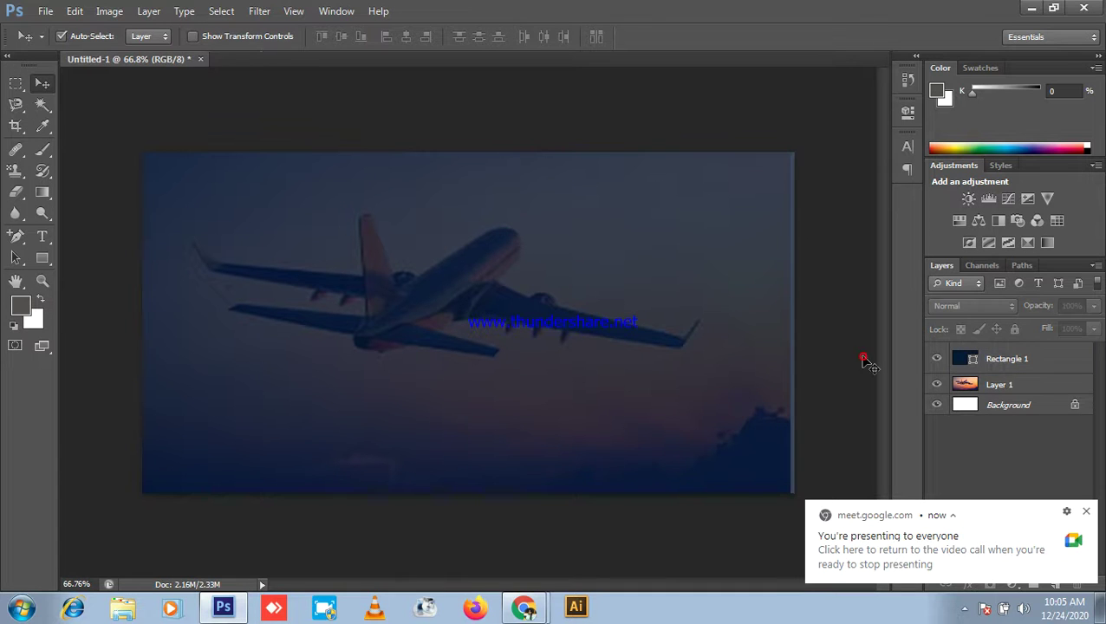
# Step: Stretch the airplane photo to 100.59% width so it reaches the canvas's right edge
pyautogui.click(997, 385)
pyautogui.scroll(2, 798, 457)
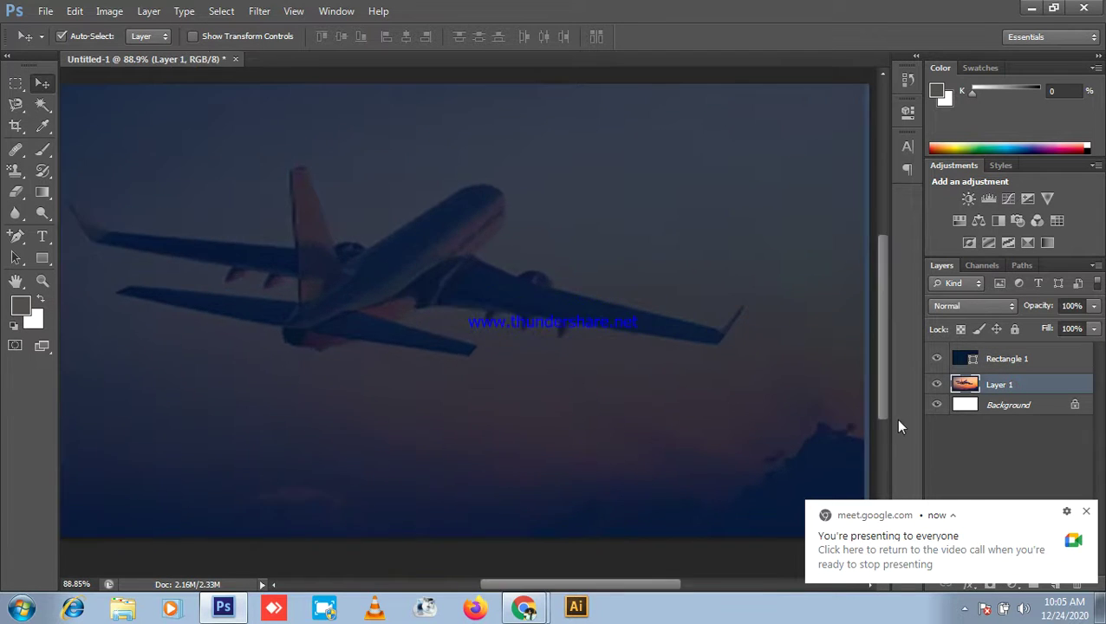
pyautogui.hotkey('ctrl', 't')
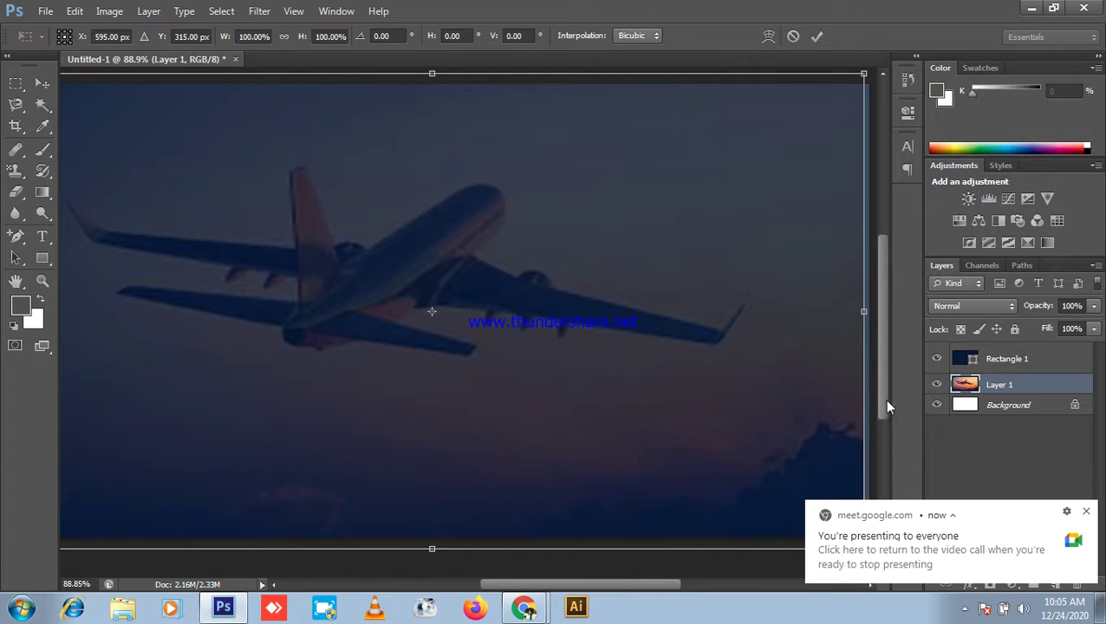
pyautogui.moveTo(868, 311); pyautogui.dragTo(869, 312)
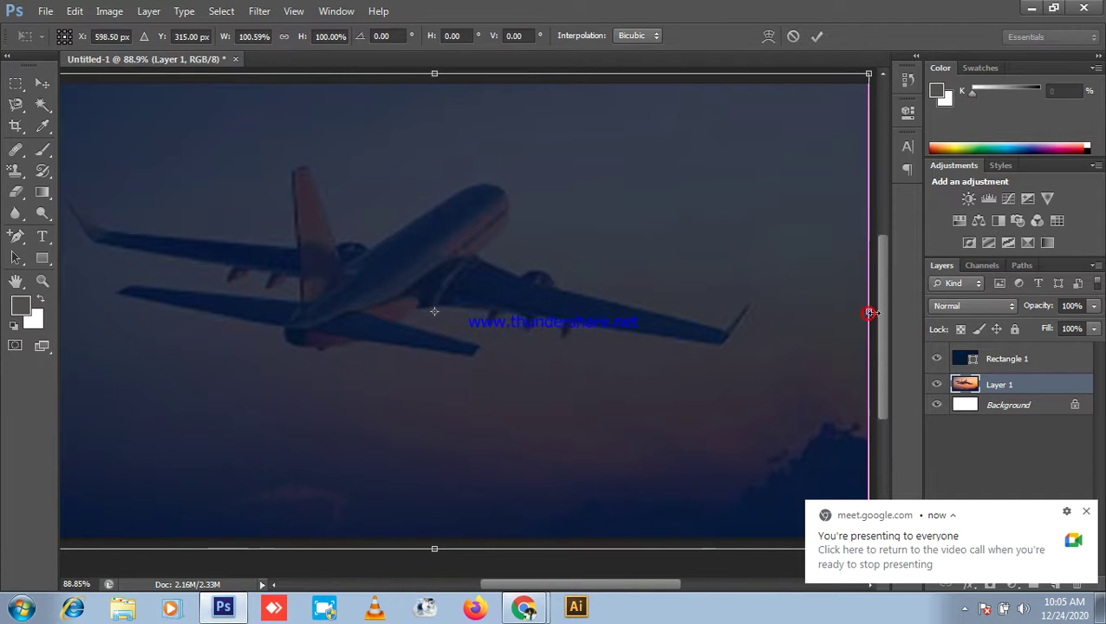
pyautogui.scroll(-4, 547, 314)
pyautogui.press('Return')
pyautogui.click(666, 140)
pyautogui.scroll(-1, 738, 314)
pyautogui.scroll(1, 739, 314)
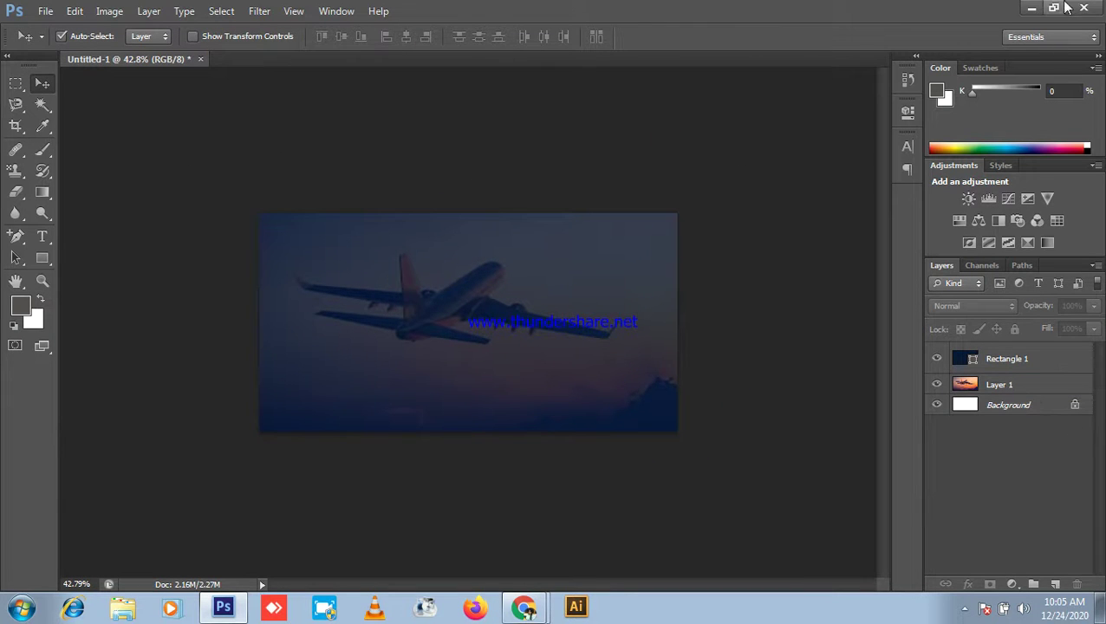
pyautogui.click(1032, 8)
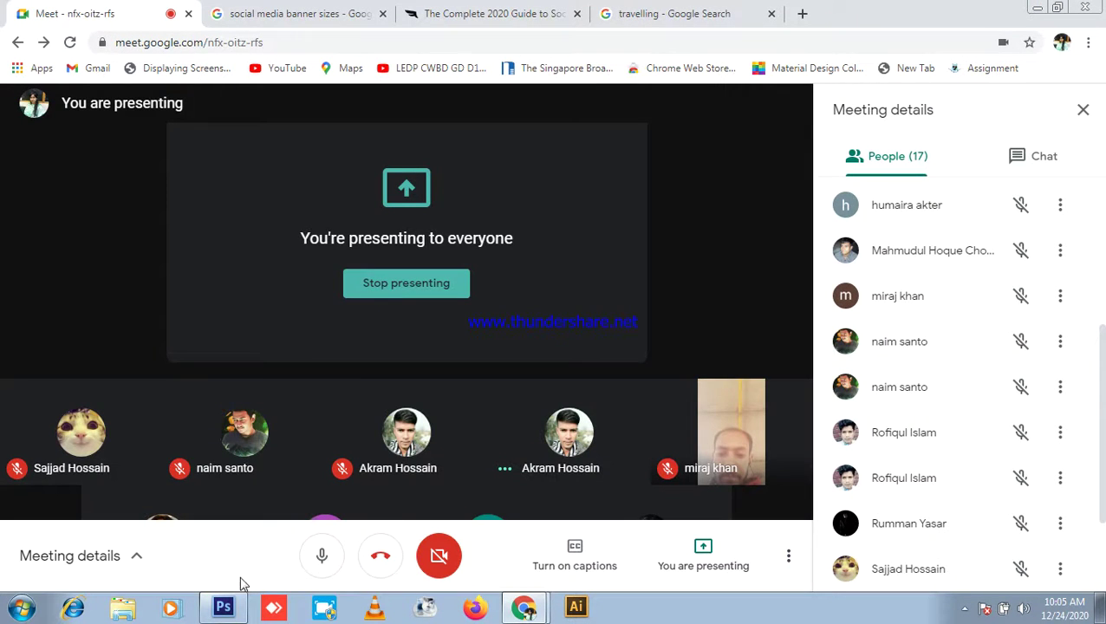
pyautogui.click(224, 607)
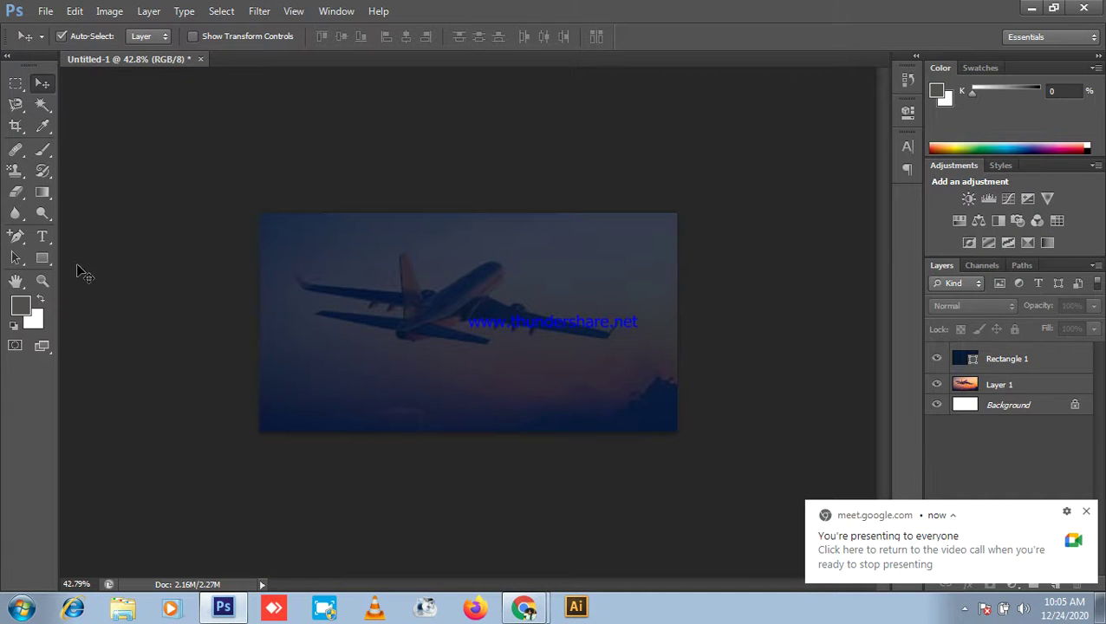
# Step: Draw a large circle with the Ellipse Tool over the banner's left side
pyautogui.click(45, 262)
pyautogui.click(104, 286)
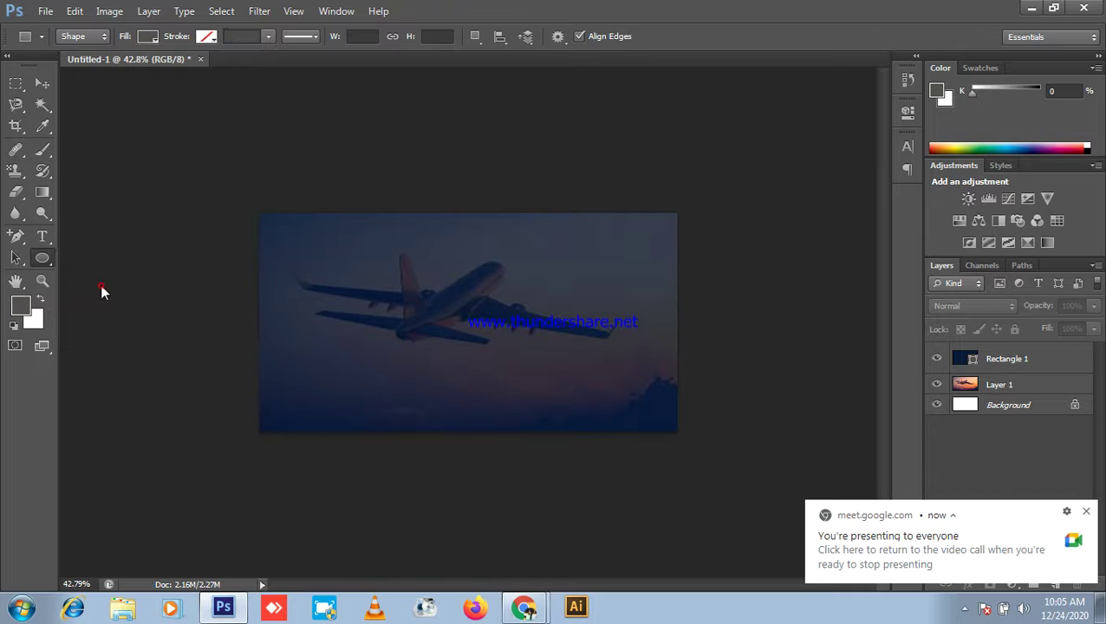
pyautogui.scroll(2, 295, 299)
pyautogui.moveTo(318, 317); pyautogui.dragTo(469, 552)
pyautogui.scroll(-2, 267, 266)
pyautogui.click(42, 83)
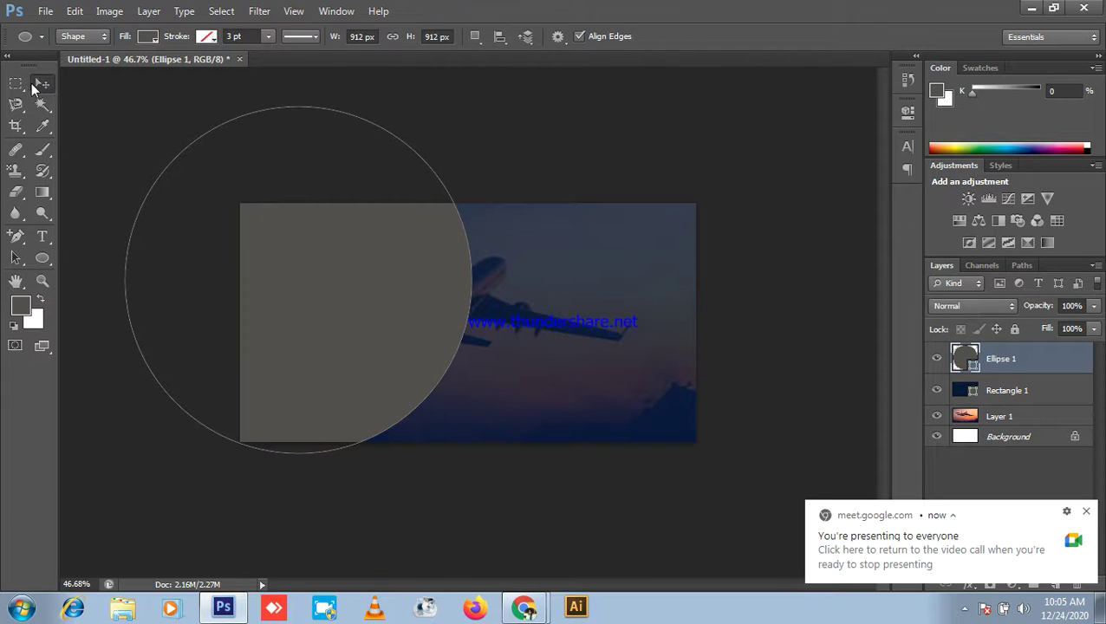
pyautogui.moveTo(377, 320); pyautogui.dragTo(323, 318)
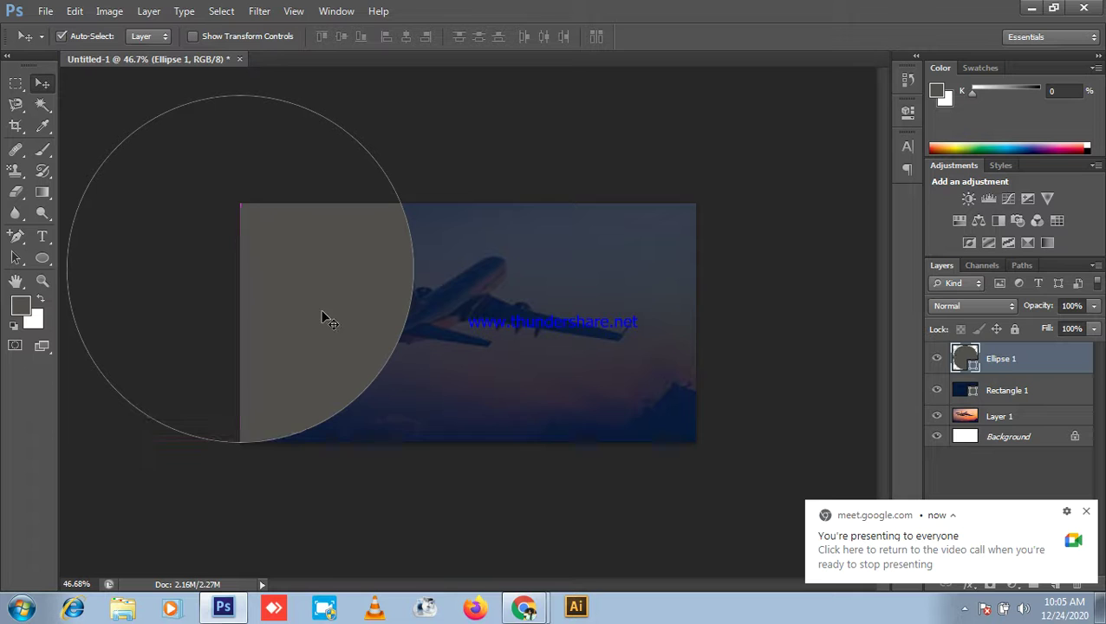
# Step: Fill the circle orange ff7f00 and move it to cover the left edge
pyautogui.doubleClick(968, 358)
pyautogui.moveTo(842, 322)
pyautogui.mouseDown()
pyautogui.moveTo(873, 369)
pyautogui.moveTo(929, 212)
pyautogui.mouseUp()
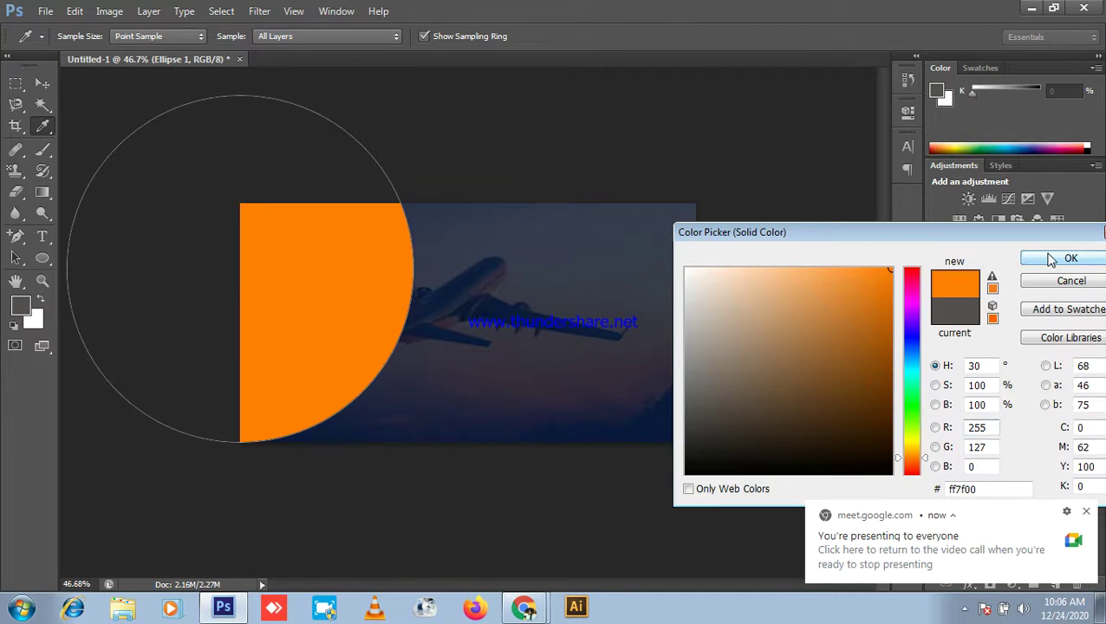
pyautogui.click(1051, 260)
pyautogui.press('v')
pyautogui.hotkey('ctrl', '0')
pyautogui.moveTo(277, 263); pyautogui.dragTo(301, 261)
pyautogui.scroll(-2, 482, 277)
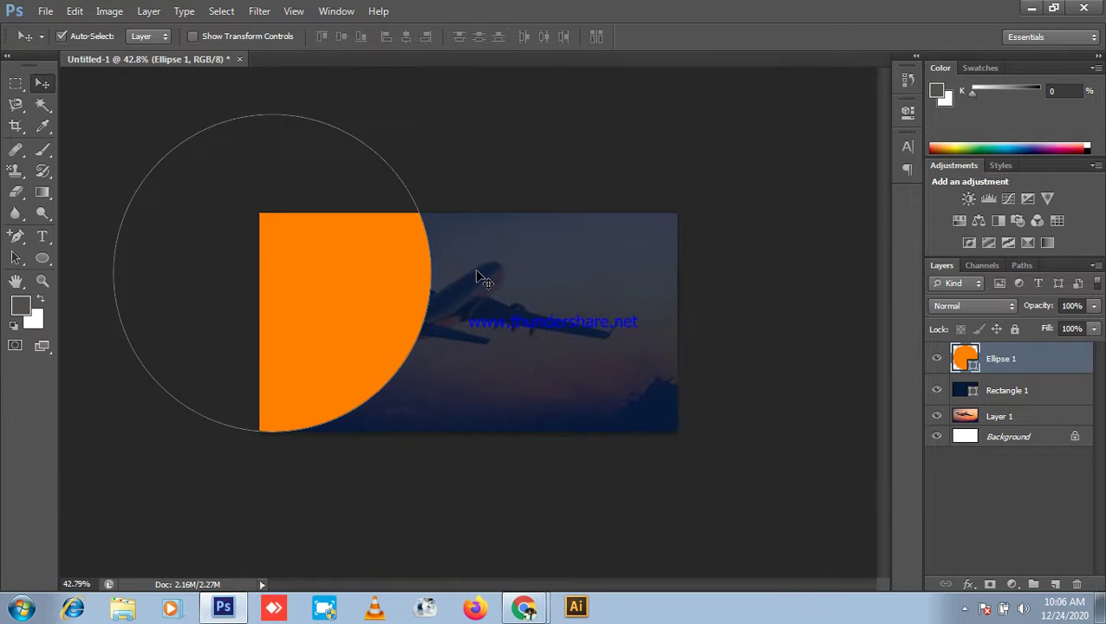
pyautogui.click(630, 155)
pyautogui.scroll(2, 399, 321)
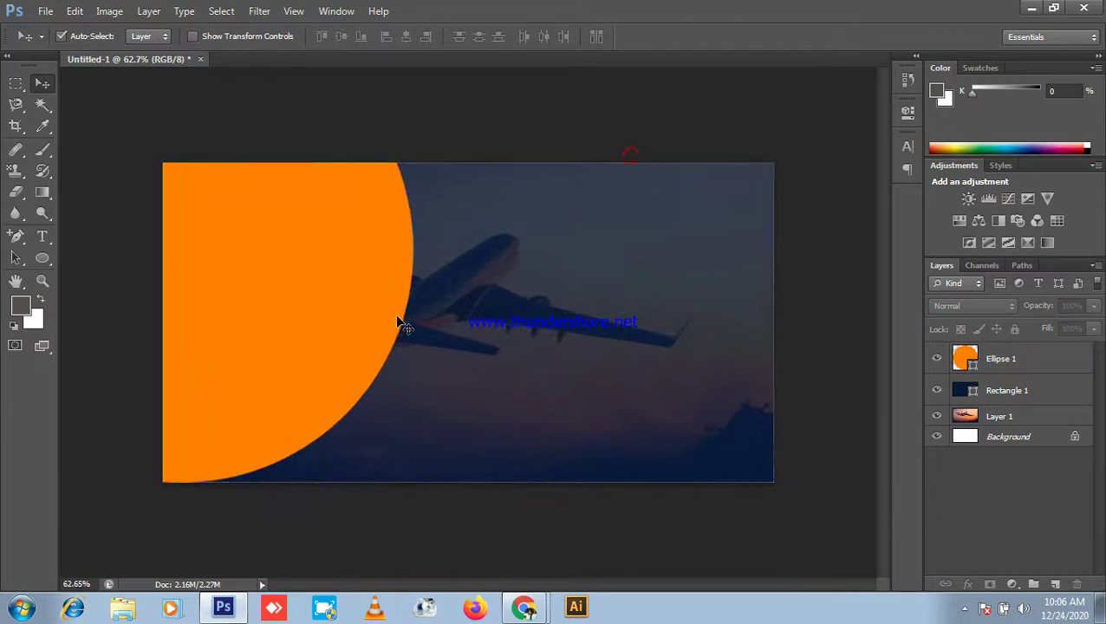
pyautogui.scroll(-2, 386, 306)
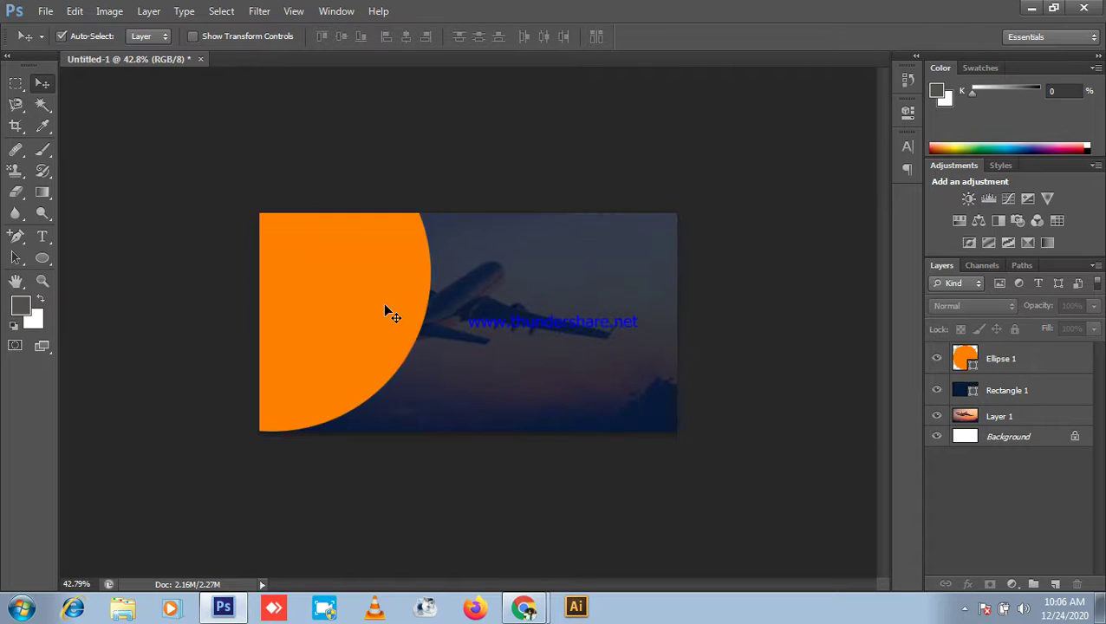
# Step: Enlarge the orange circle to 143.53%, move it up and left, and duplicate it
pyautogui.click(386, 306)
pyautogui.hotkey('ctrl', 't')
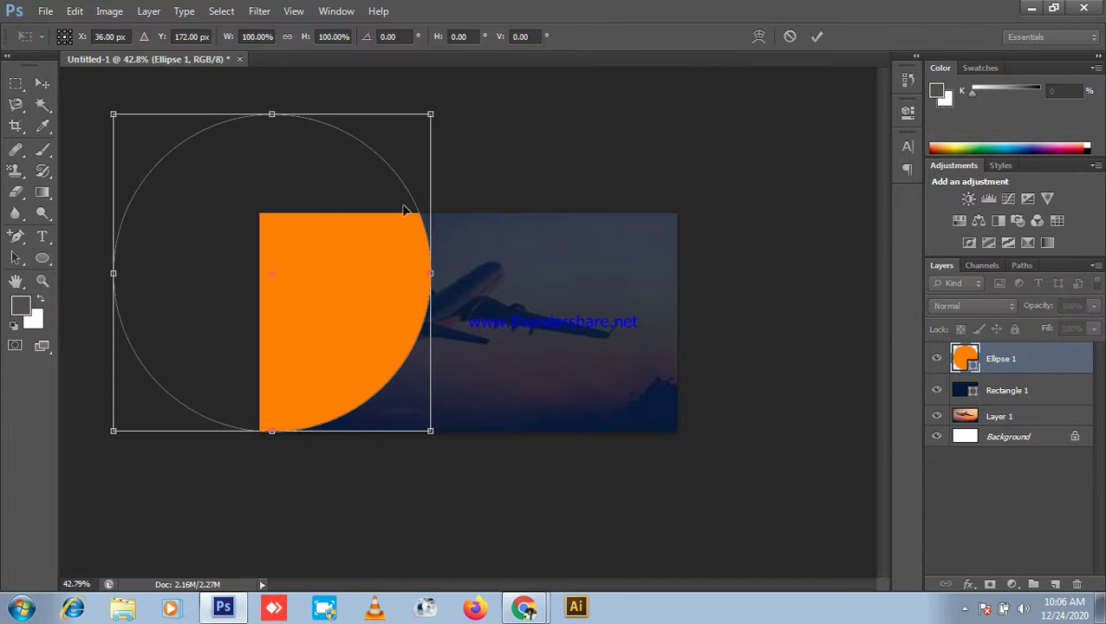
pyautogui.moveTo(437, 109); pyautogui.dragTo(574, 110)
pyautogui.moveTo(422, 364); pyautogui.dragTo(395, 298)
pyautogui.press('Return')
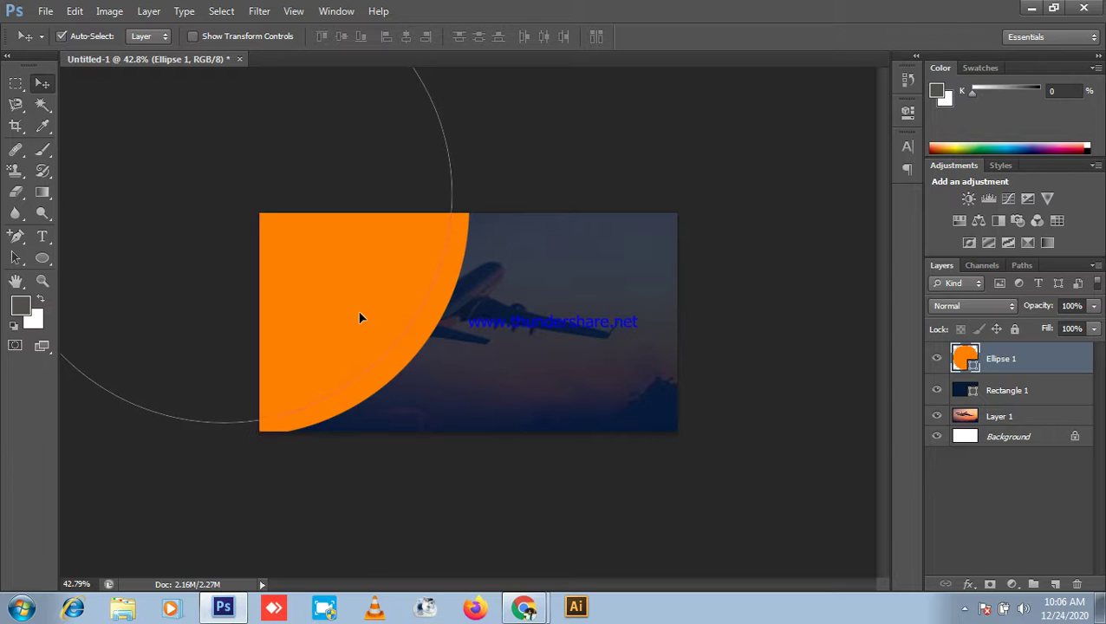
pyautogui.hotkey('ctrl', 'j')
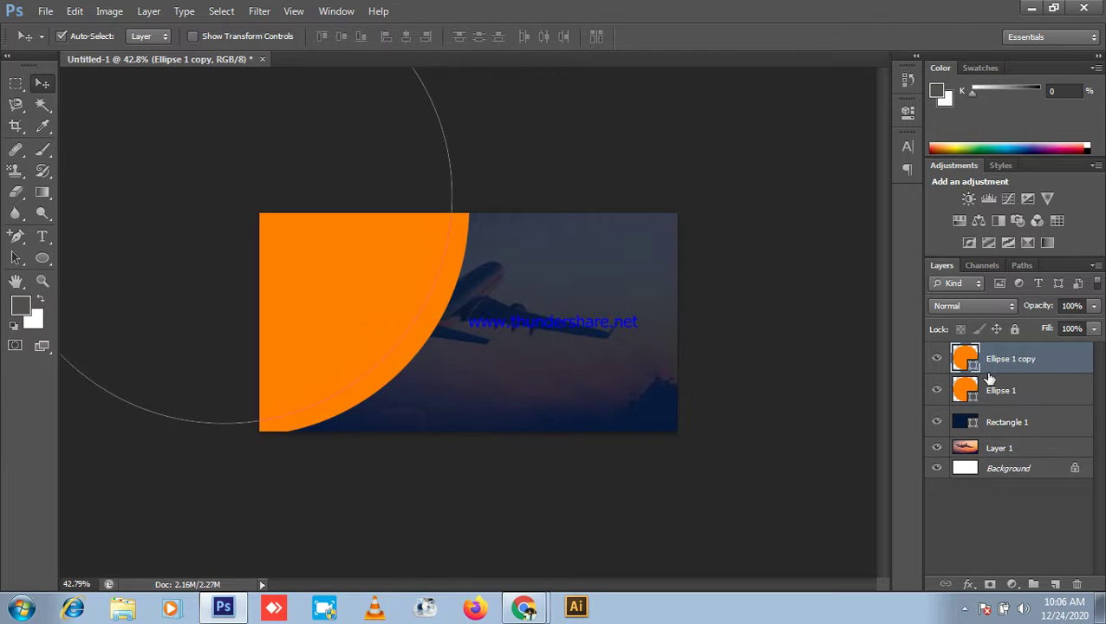
# Step: Fill the circle copy grey 959595 and shift it left and down to expose an orange arc
pyautogui.doubleClick(965, 358)
pyautogui.moveTo(815, 317); pyautogui.dragTo(672, 347)
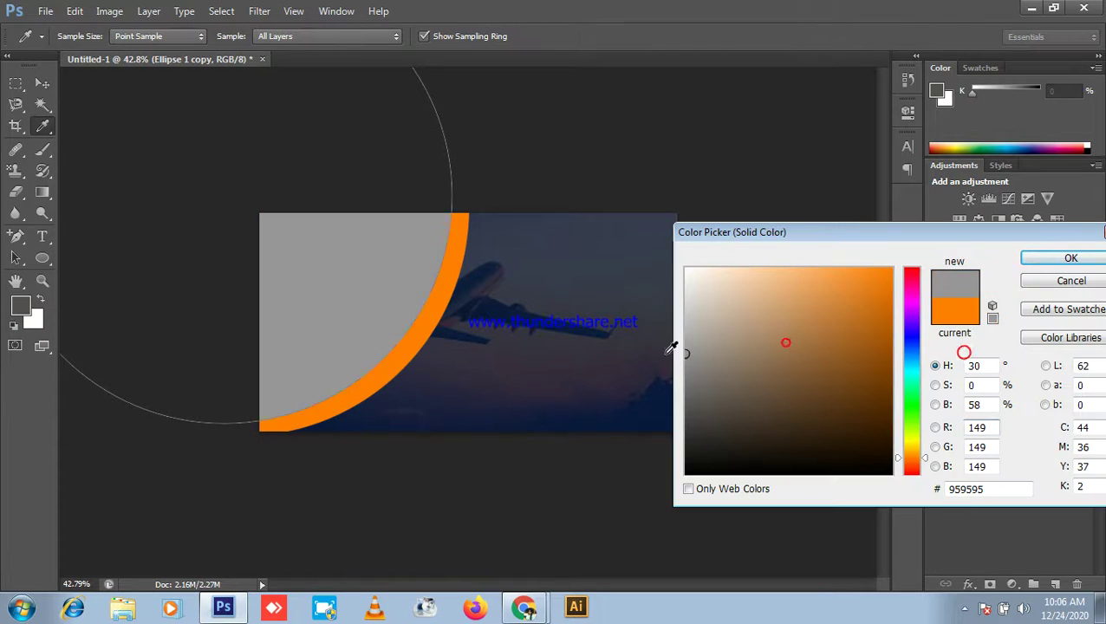
pyautogui.click(1072, 257)
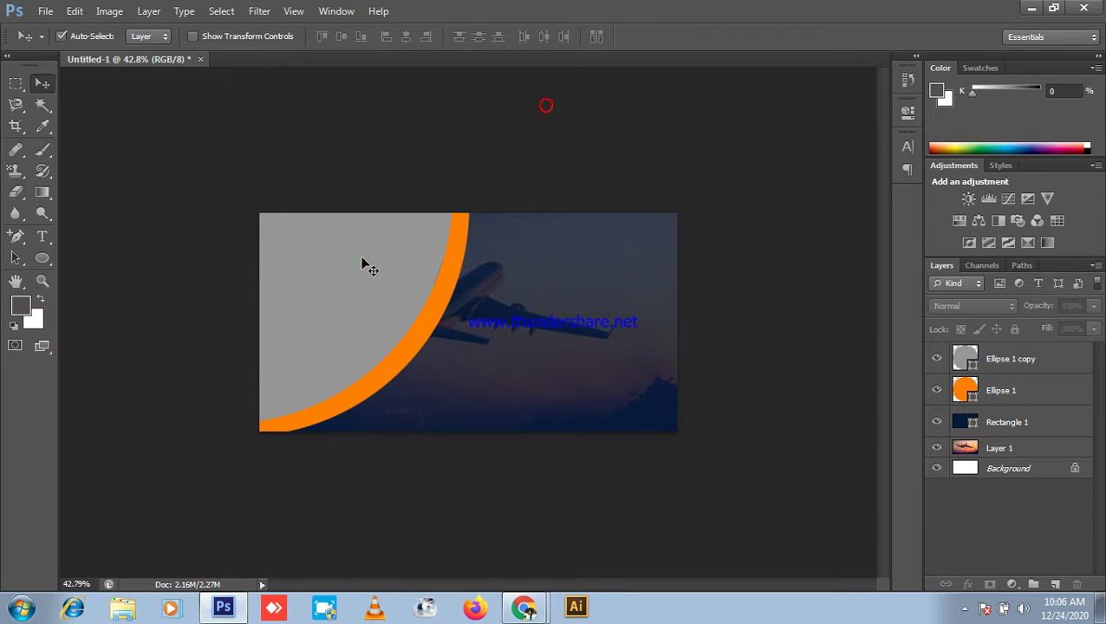
pyautogui.moveTo(362, 258); pyautogui.dragTo(355, 281)
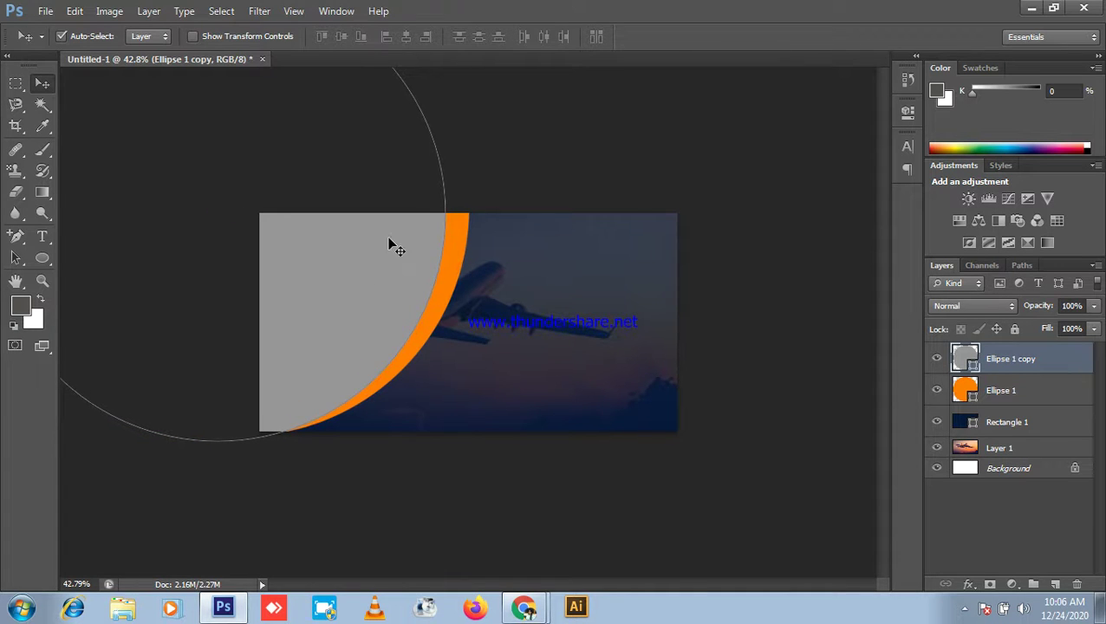
# Step: Nudge the grey circle into alignment with the banner's top edge
pyautogui.click(506, 104)
pyautogui.click(436, 237)
pyautogui.scroll(4, 430, 236)
pyautogui.moveTo(409, 237); pyautogui.dragTo(422, 243)
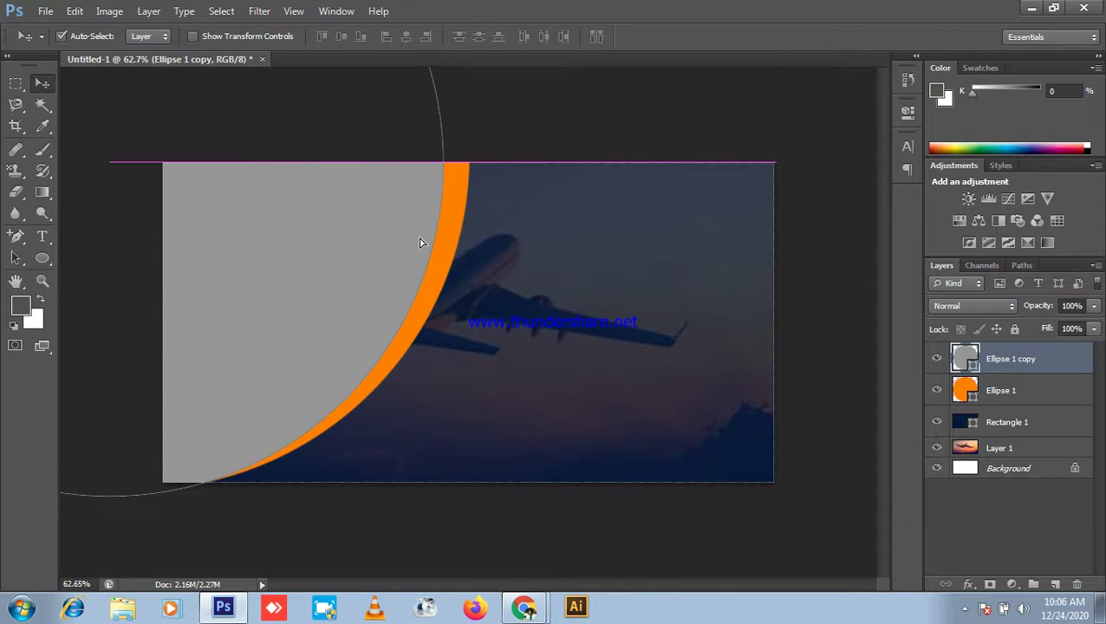
pyautogui.click(553, 122)
pyautogui.scroll(-2, 353, 299)
pyautogui.click(343, 272)
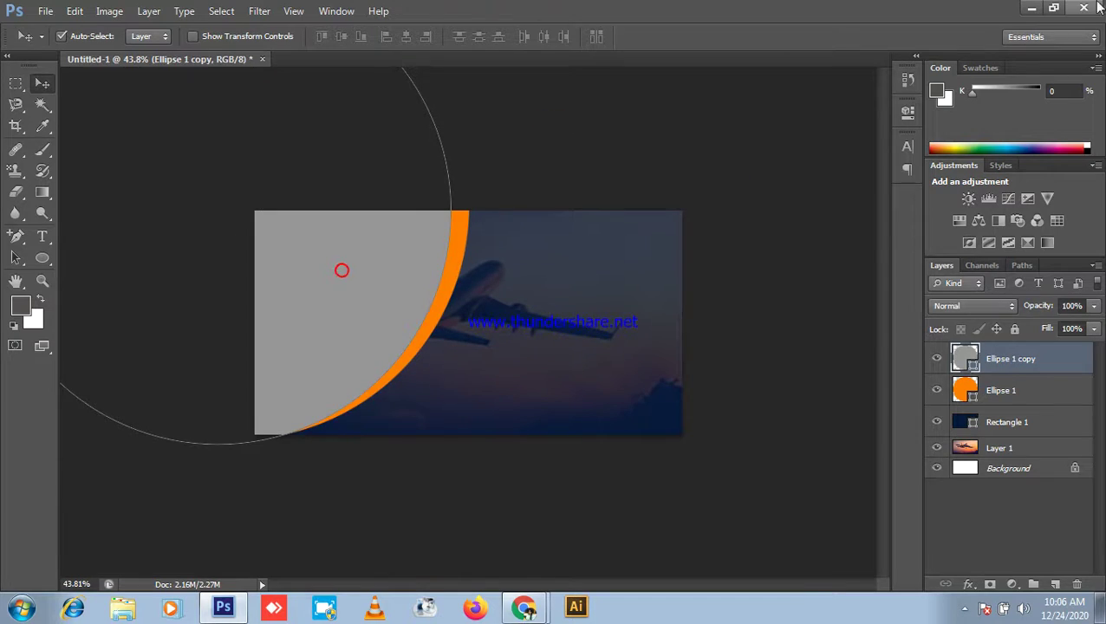
pyautogui.hotkey('alt', 'Tab')
# Step: Browse the travelling image results, switching briefly back to the video call
pyautogui.click(674, 13)
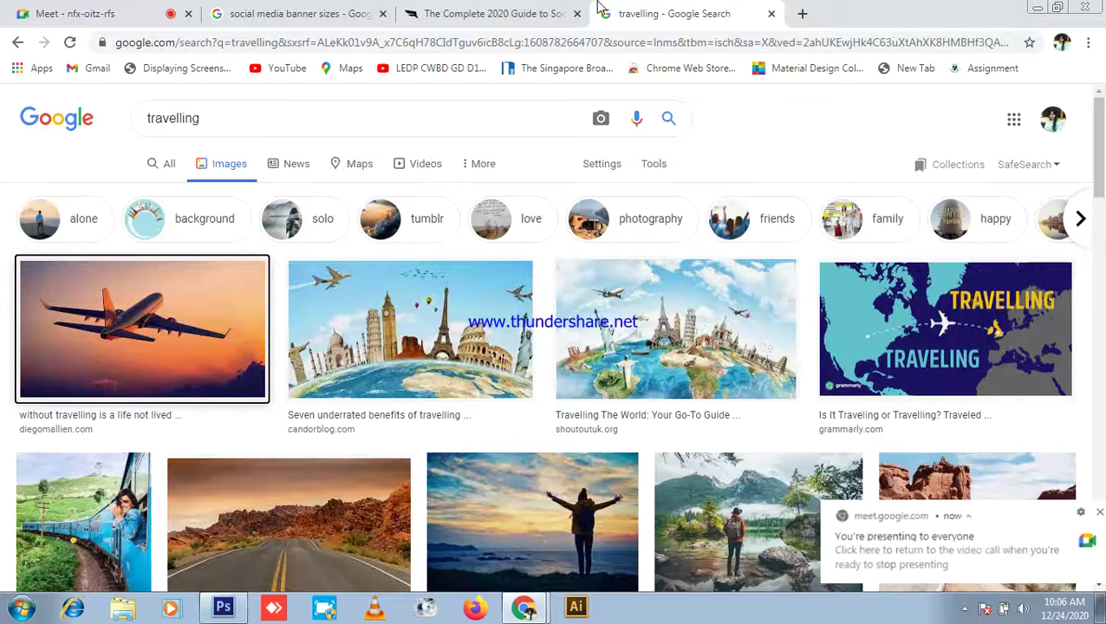
pyautogui.scroll(-3, 1001, 320)
pyautogui.scroll(-2, 1002, 321)
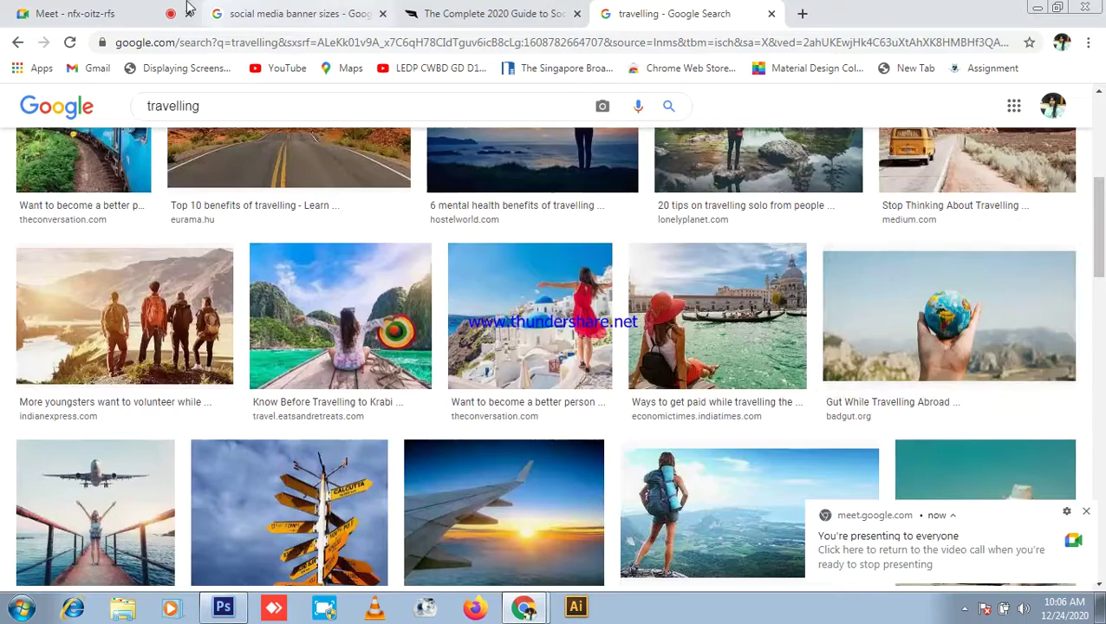
pyautogui.click(80, 14)
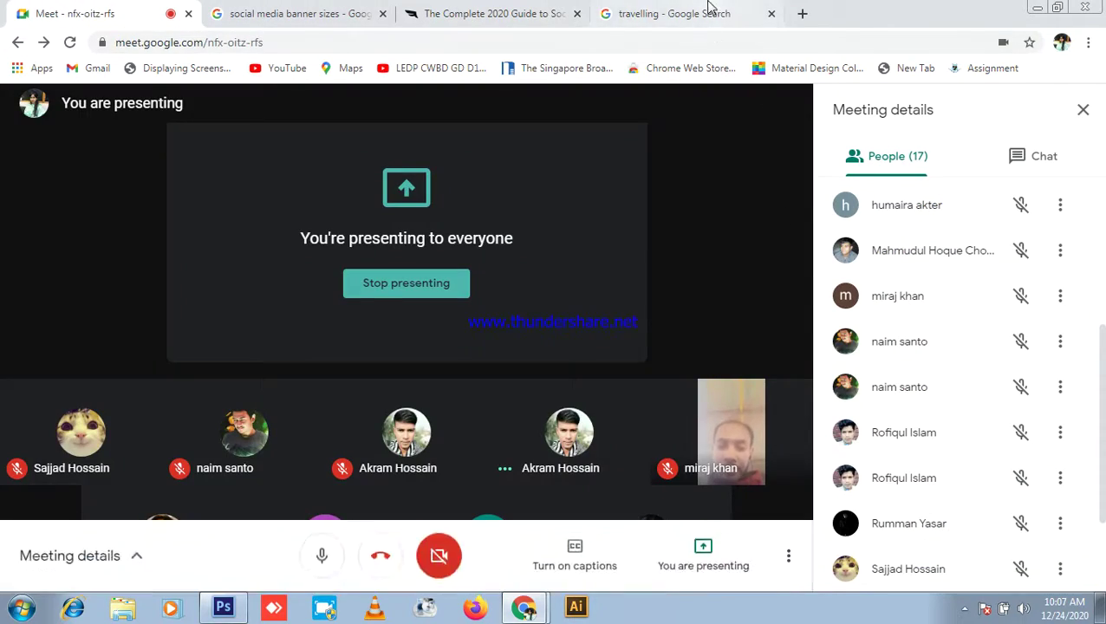
pyautogui.click(668, 13)
pyautogui.scroll(-1, 630, 273)
pyautogui.scroll(2, 630, 273)
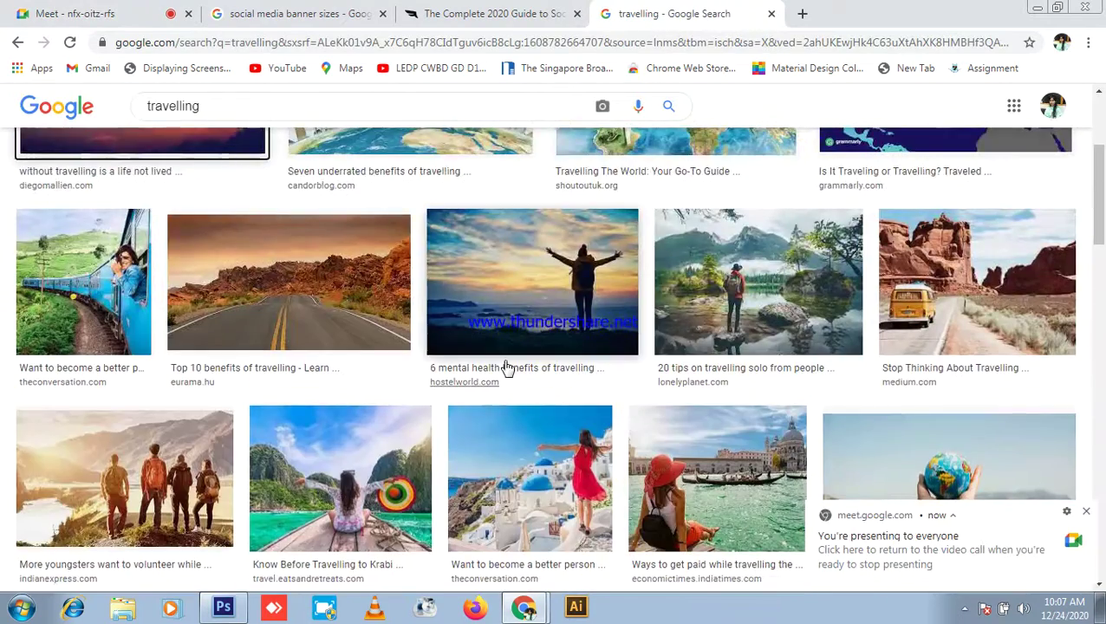
pyautogui.click(129, 7)
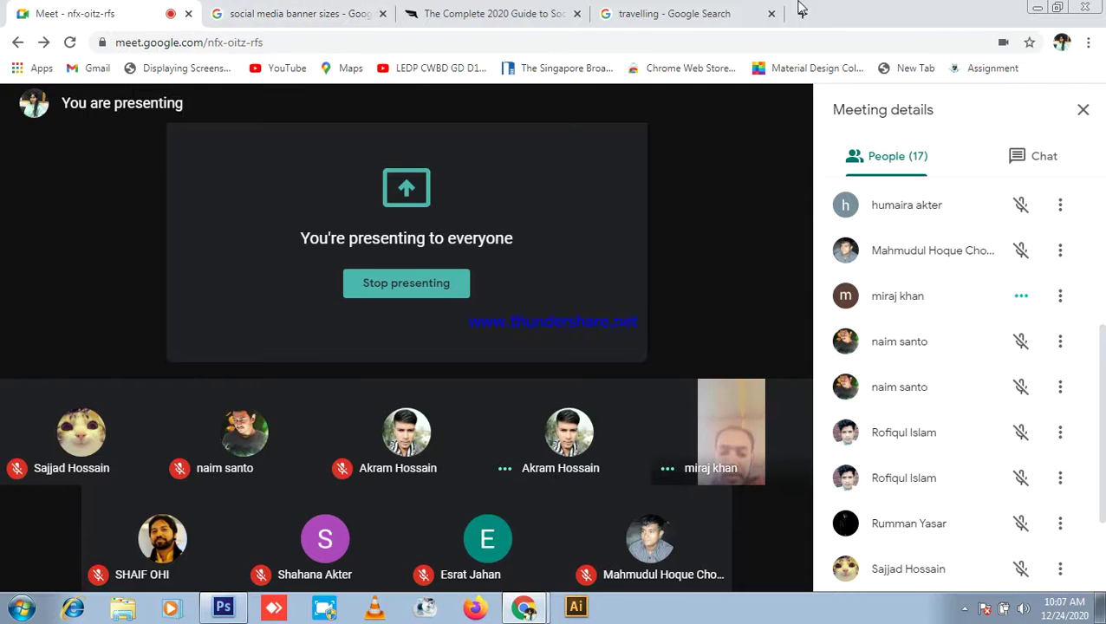
pyautogui.click(685, 13)
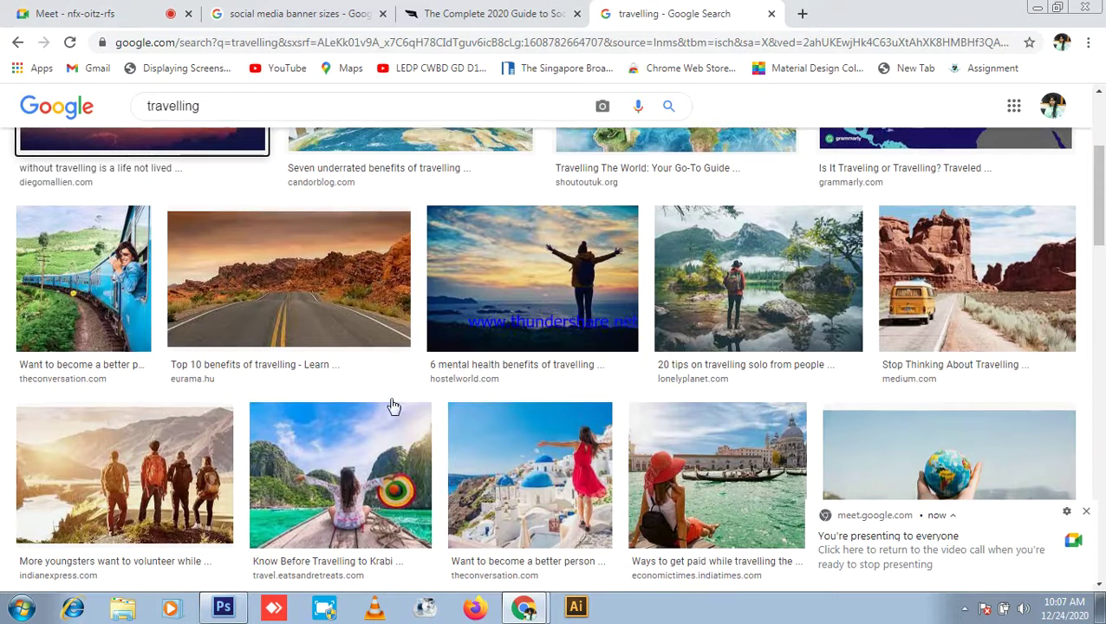
pyautogui.scroll(-1, 165, 403)
# Step: Copy the image of the backpacker overlooking a coastal valley
pyautogui.rightClick(169, 396)
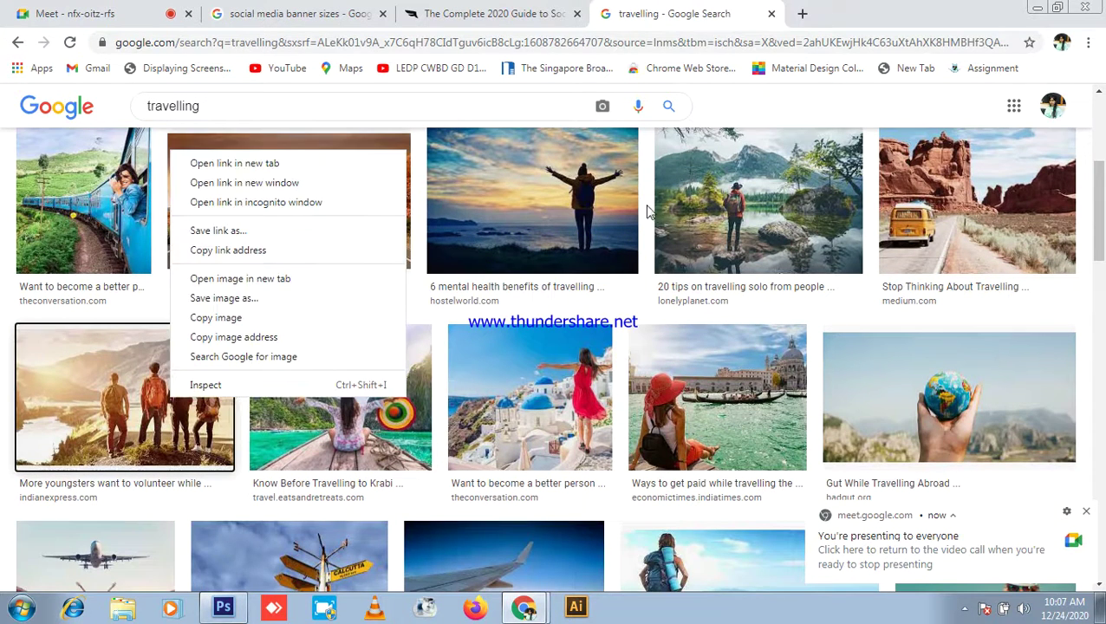
pyautogui.rightClick(595, 206)
pyautogui.scroll(-3, 315, 392)
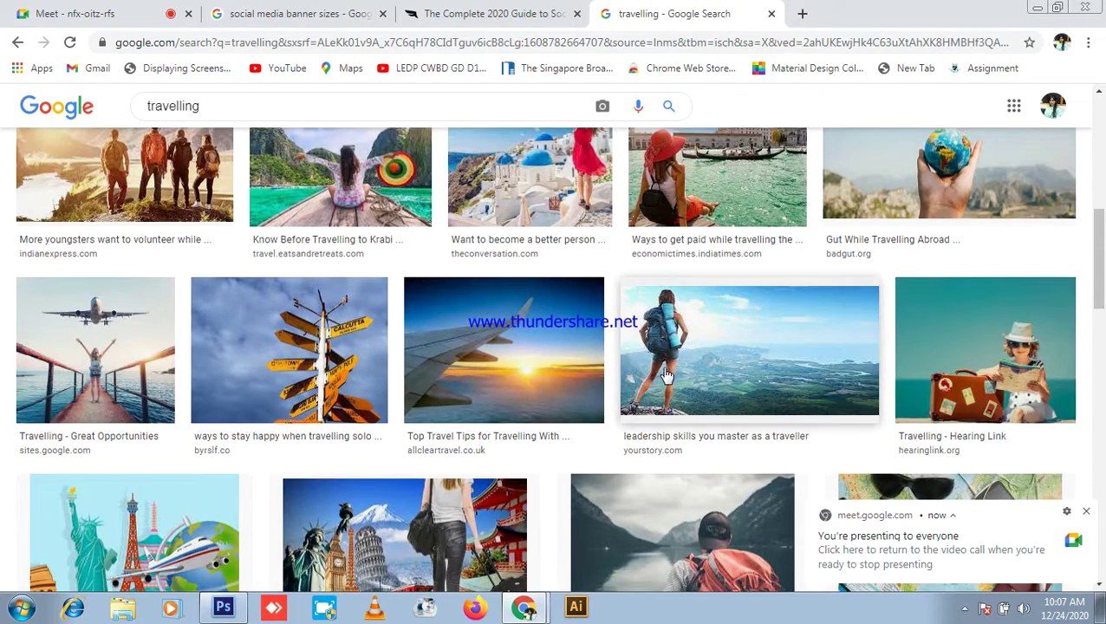
pyautogui.scroll(6, 717, 388)
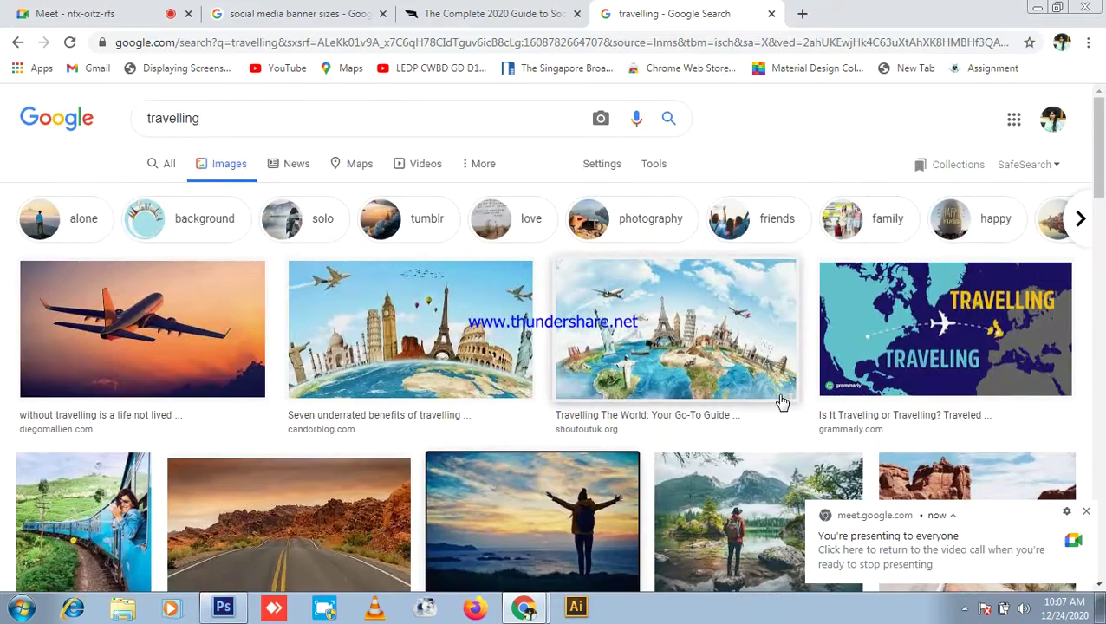
pyautogui.scroll(-3, 782, 402)
pyautogui.scroll(-3, 640, 379)
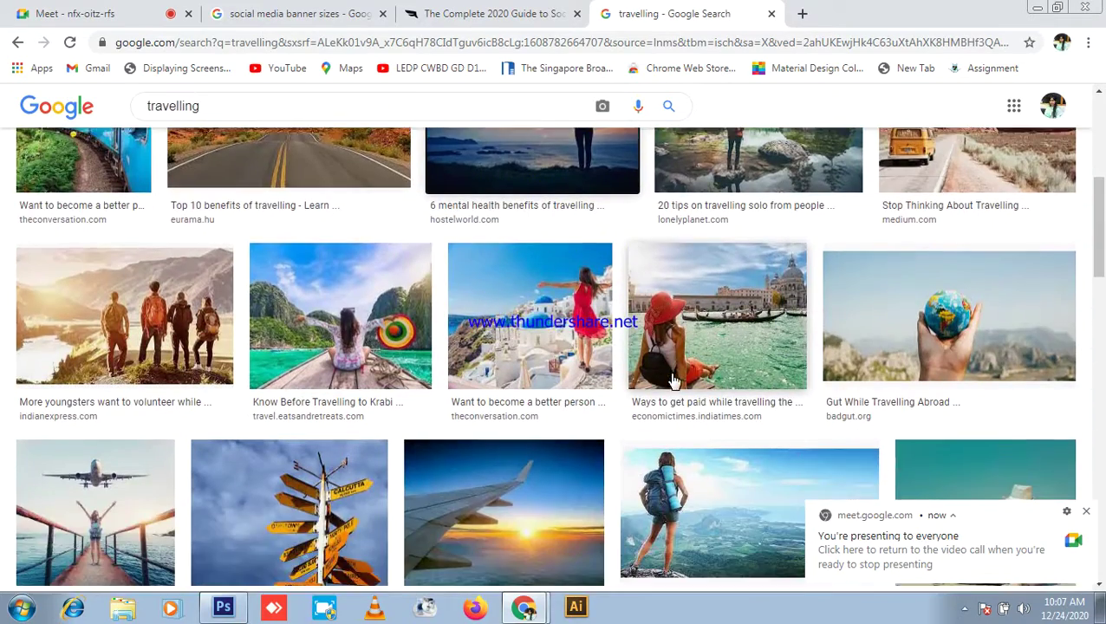
pyautogui.rightClick(733, 295)
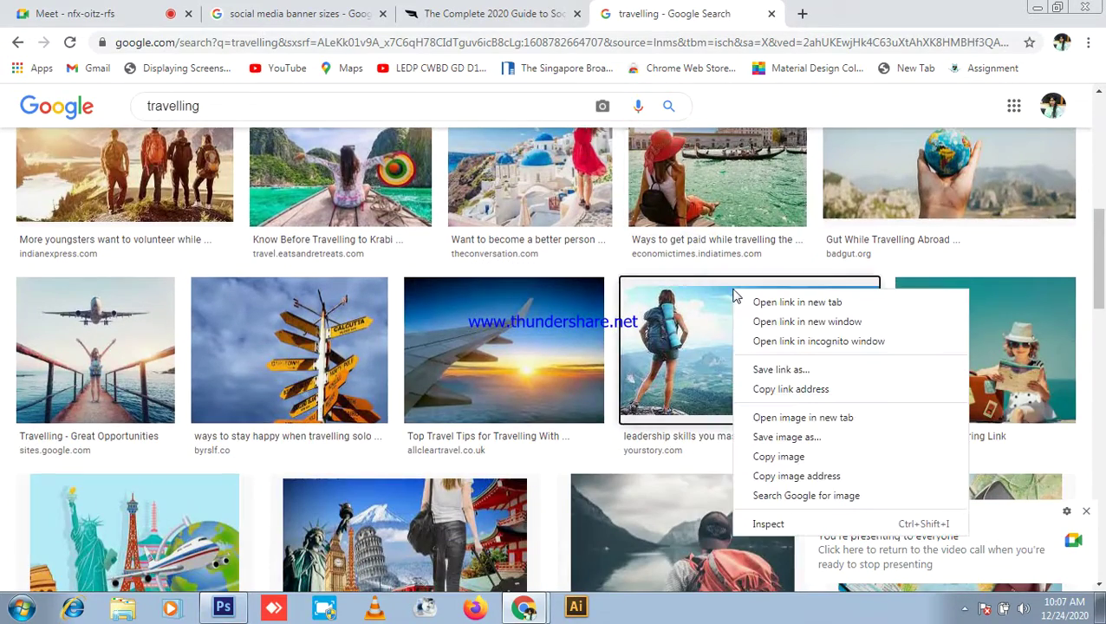
pyautogui.scroll(-5, 464, 295)
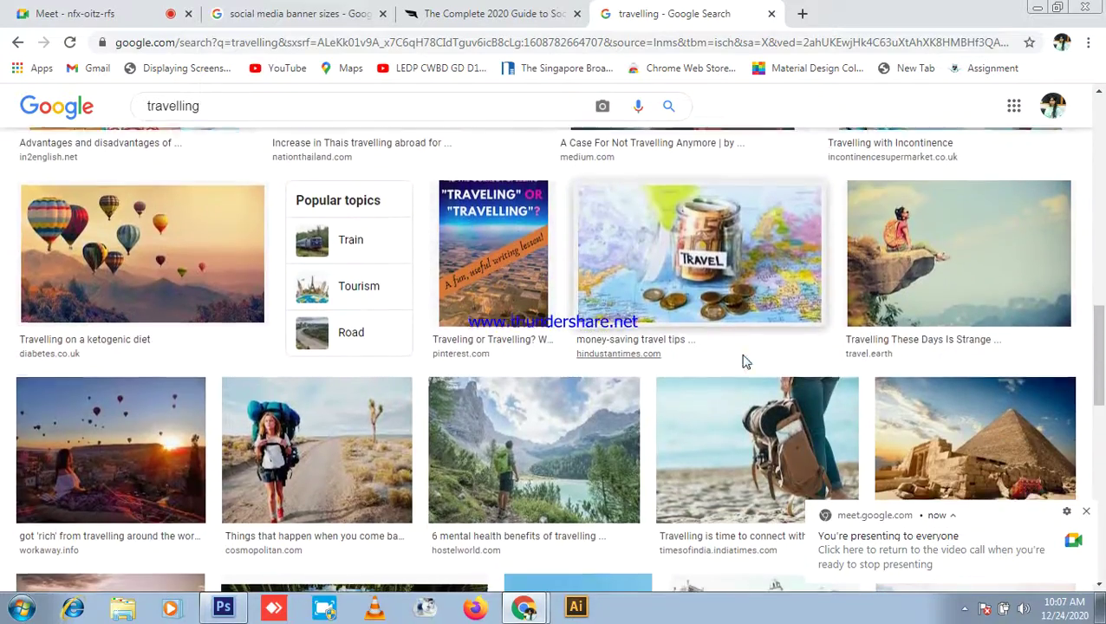
pyautogui.scroll(-3, 744, 362)
pyautogui.scroll(-2, 744, 362)
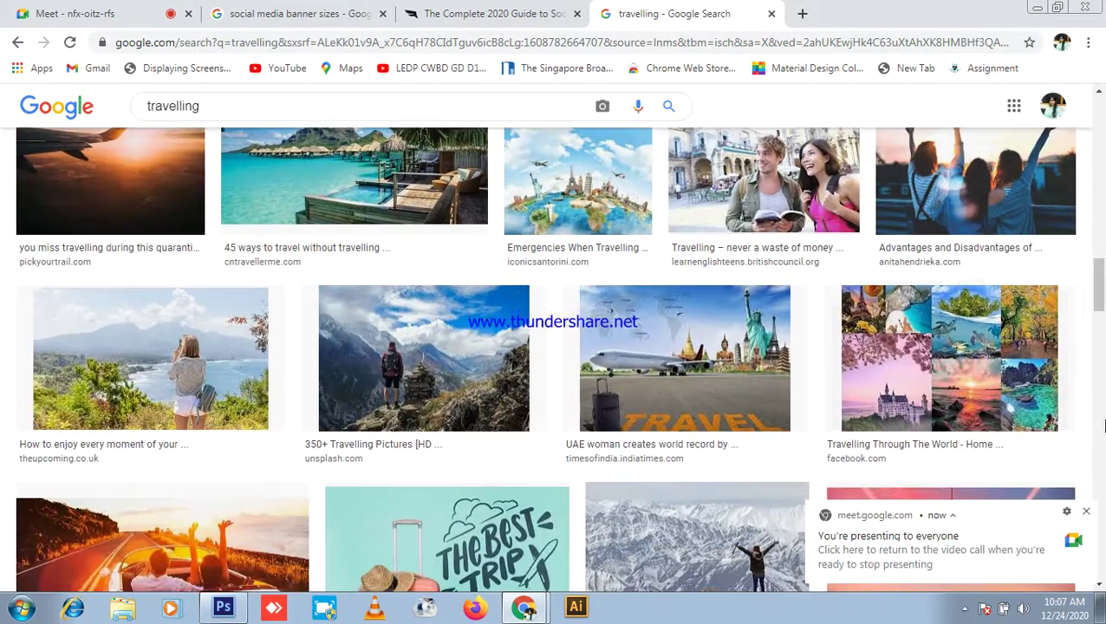
pyautogui.scroll(9, 424, 407)
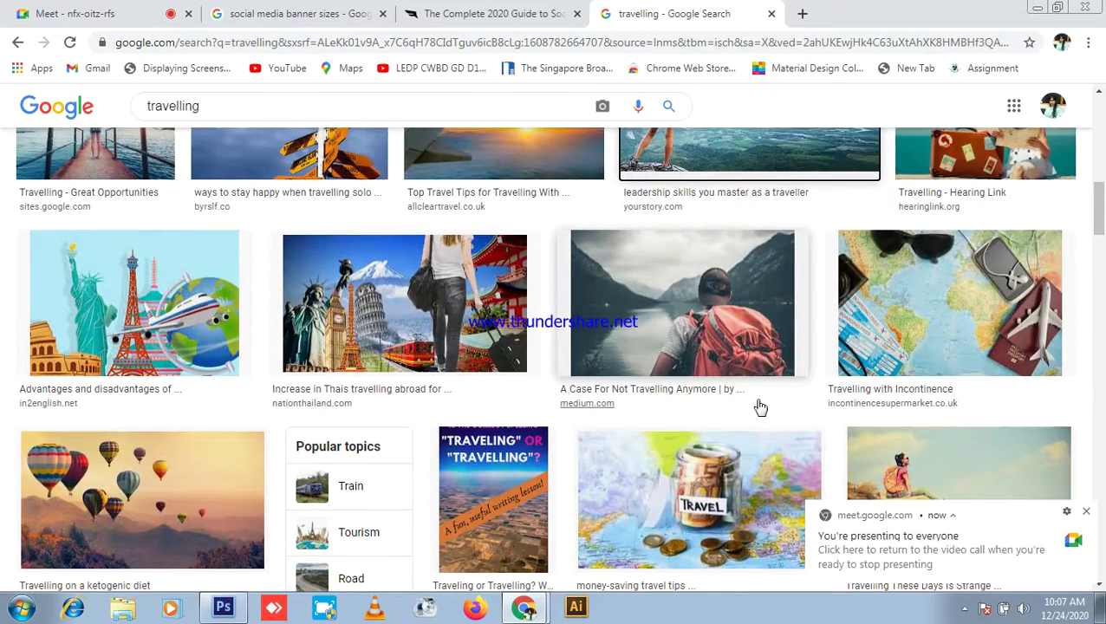
pyautogui.scroll(2, 754, 411)
pyautogui.scroll(3, 755, 418)
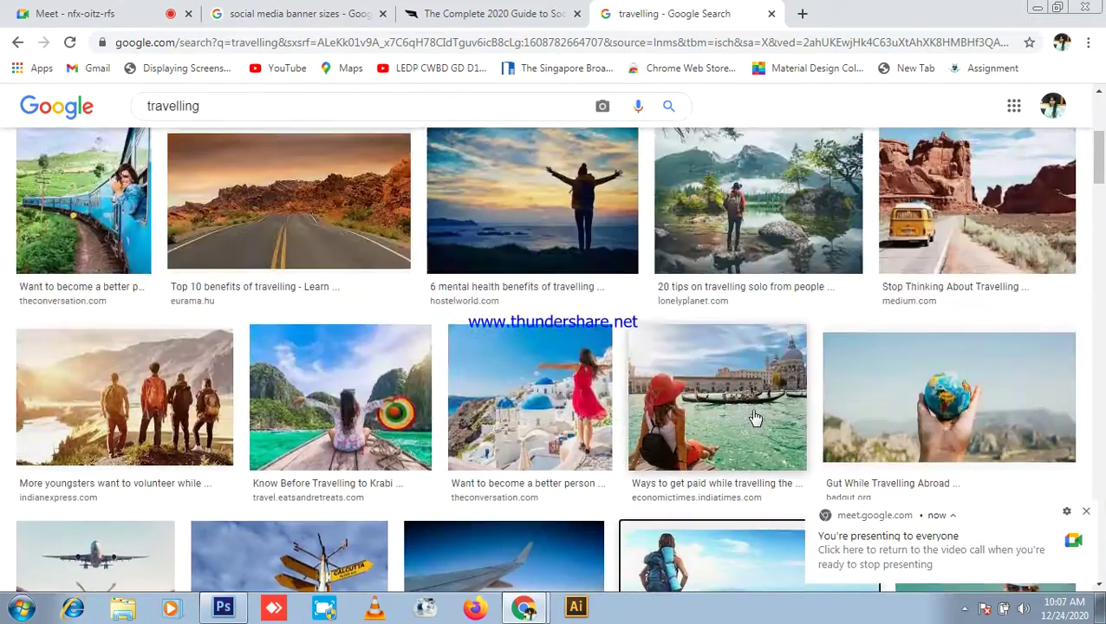
pyautogui.scroll(-2, 754, 411)
pyautogui.rightClick(692, 403)
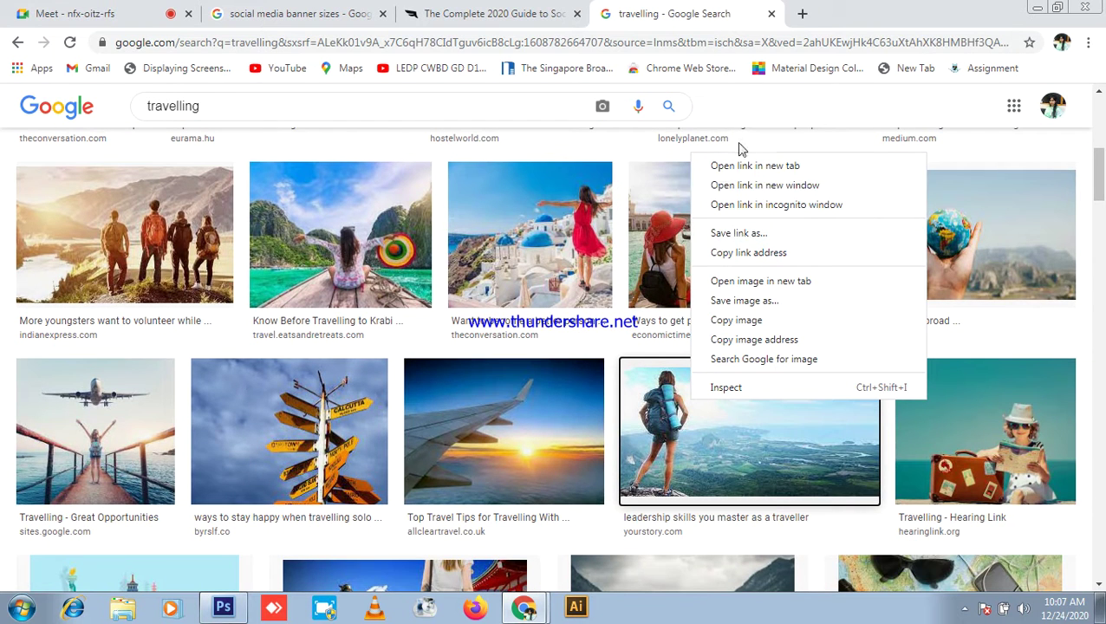
pyautogui.click(737, 320)
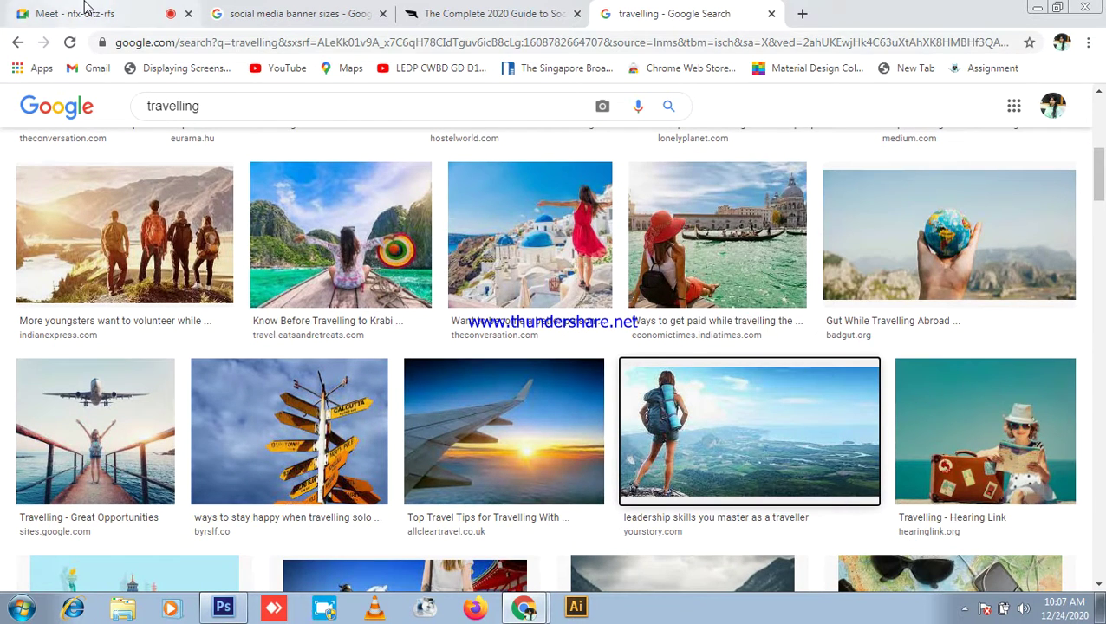
pyautogui.click(87, 10)
# Step: Mute a participant's tile for everyone in the call and bring the Photoshop banner forward
pyautogui.moveTo(693, 440)
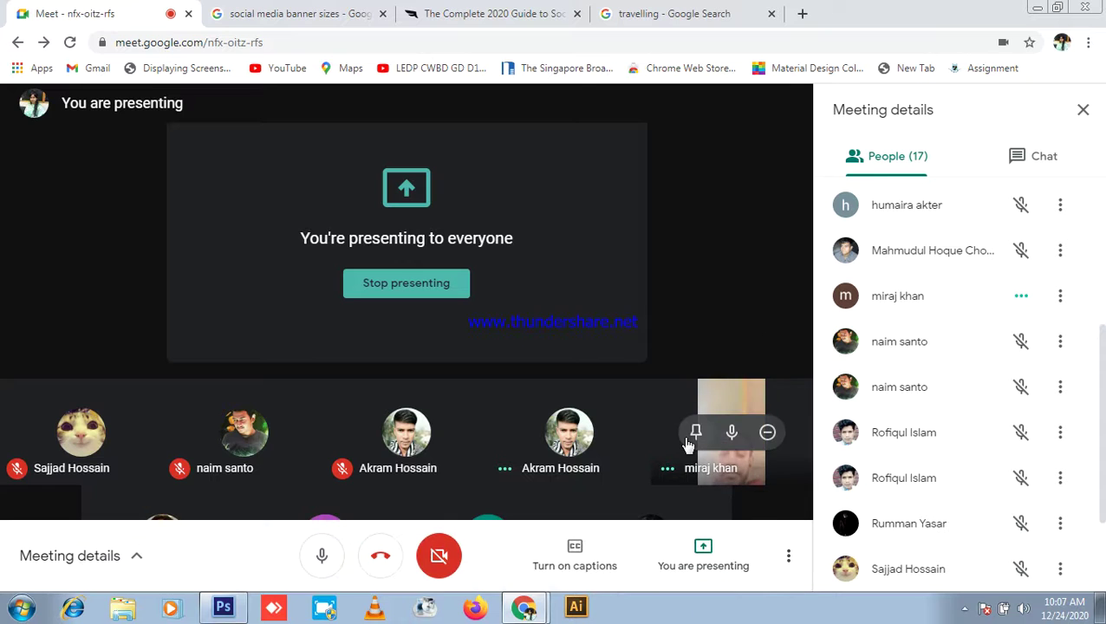
pyautogui.click(730, 434)
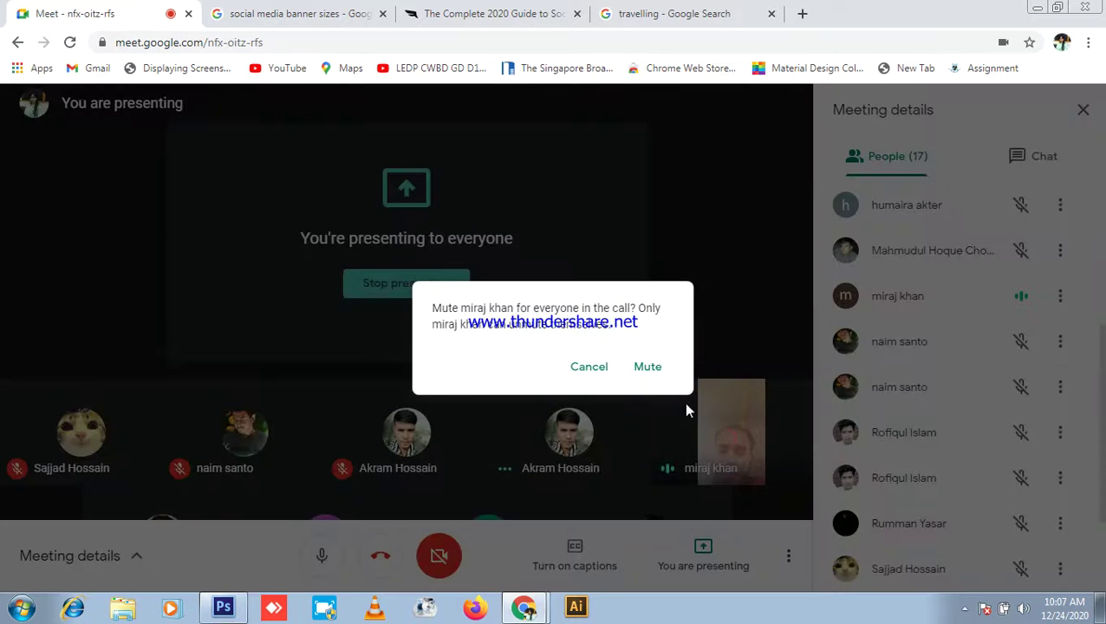
pyautogui.click(657, 368)
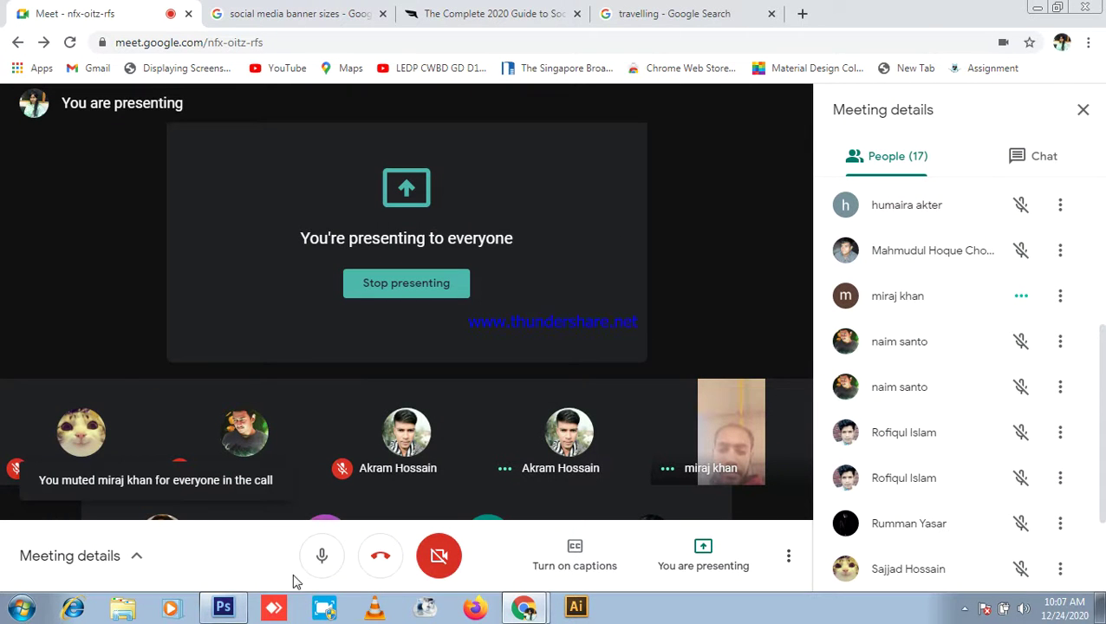
pyautogui.click(222, 606)
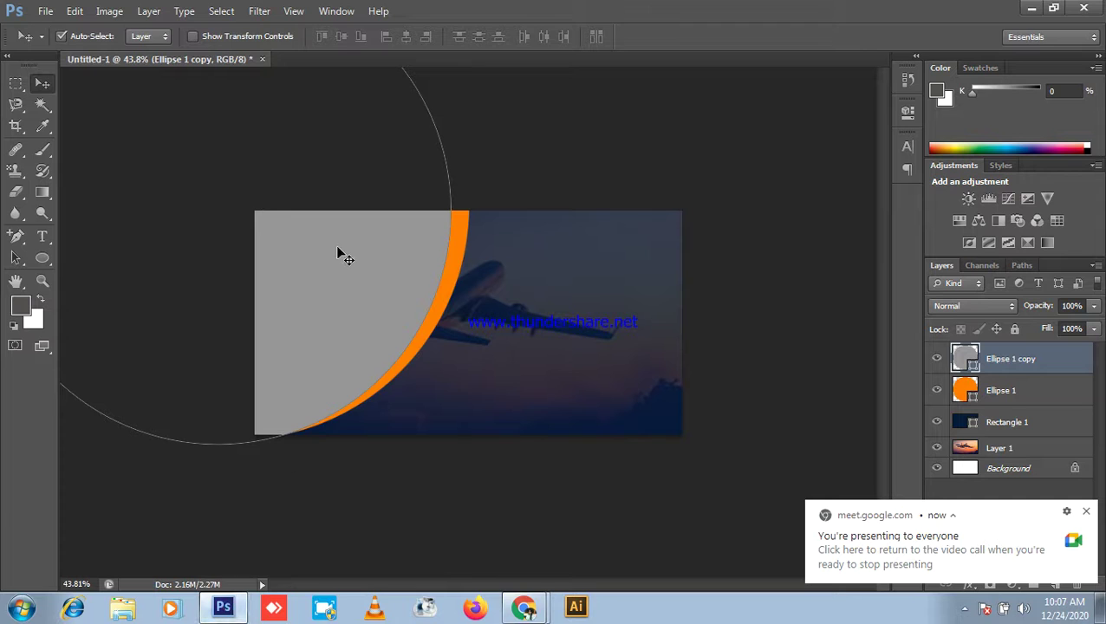
# Step: Paste the backpacker photo, place it over the grey area at about 185%, then delete it
pyautogui.hotkey('ctrl', 'v')
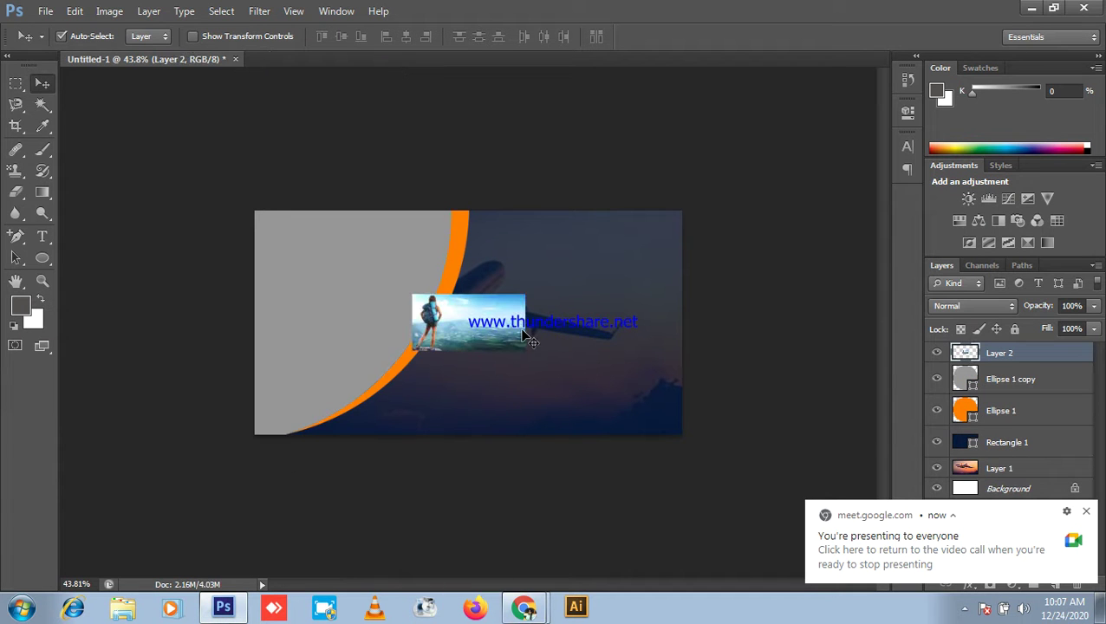
pyautogui.moveTo(487, 327); pyautogui.dragTo(348, 302)
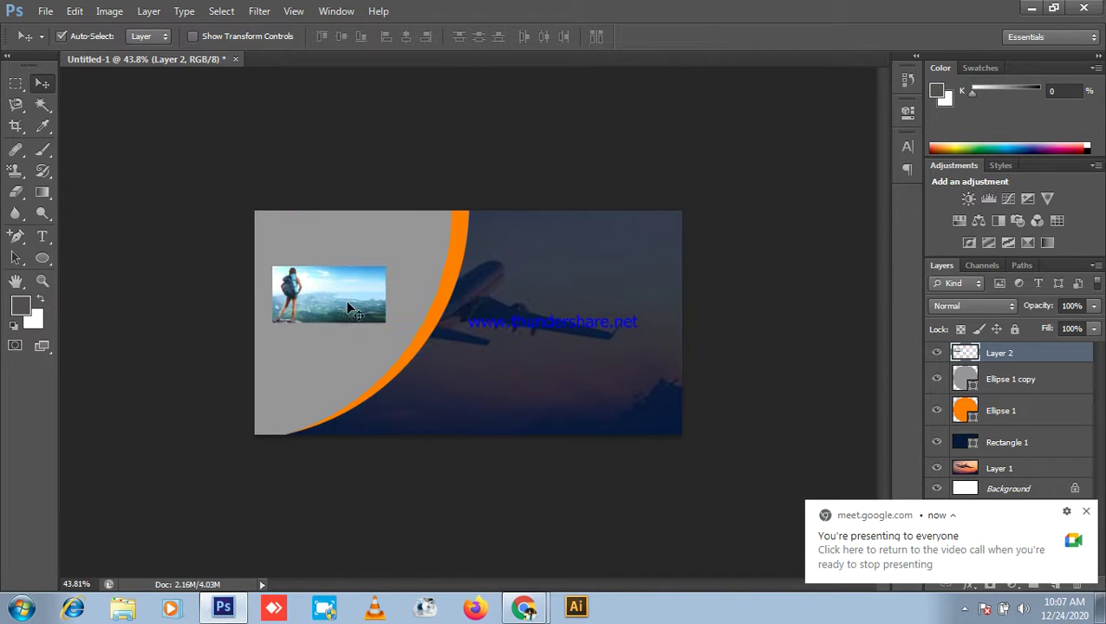
pyautogui.hotkey('ctrl', 't')
pyautogui.moveTo(384, 268); pyautogui.dragTo(495, 247)
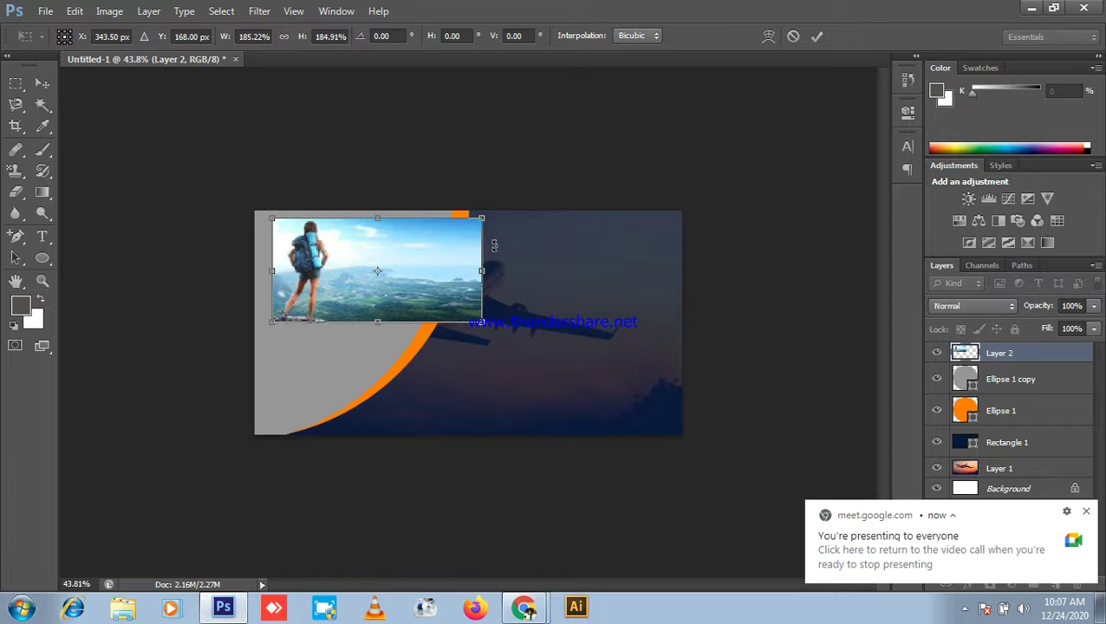
pyautogui.press('Return')
pyautogui.press('Delete')
pyautogui.click(1027, 7)
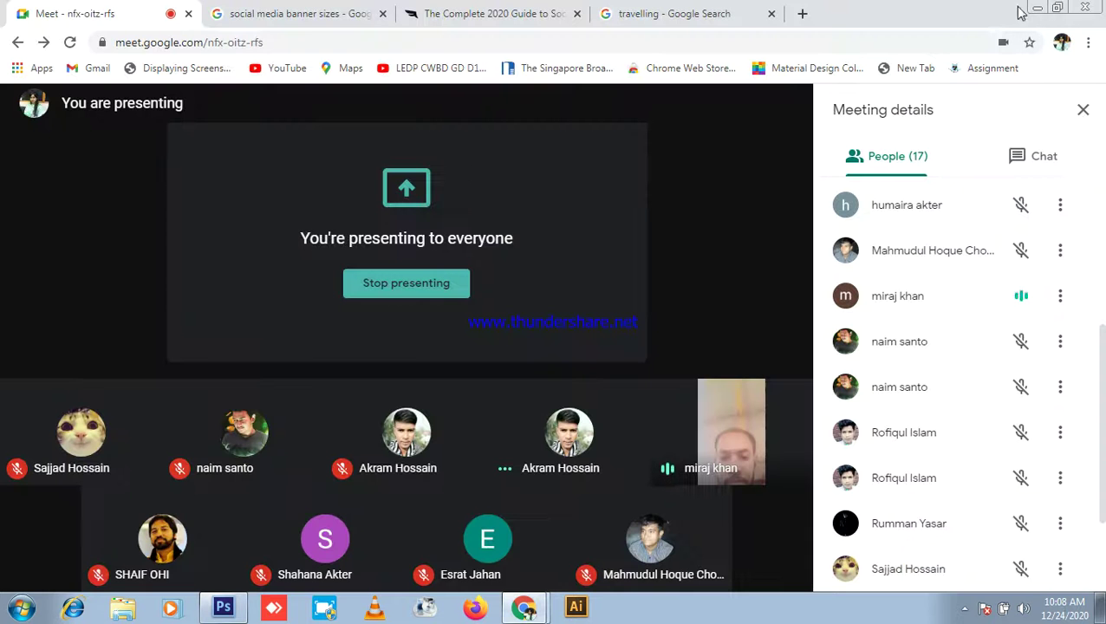
# Step: Read the Meet chat, switch back to People, and reopen the 'travelling' image results
pyautogui.moveTo(716, 446)
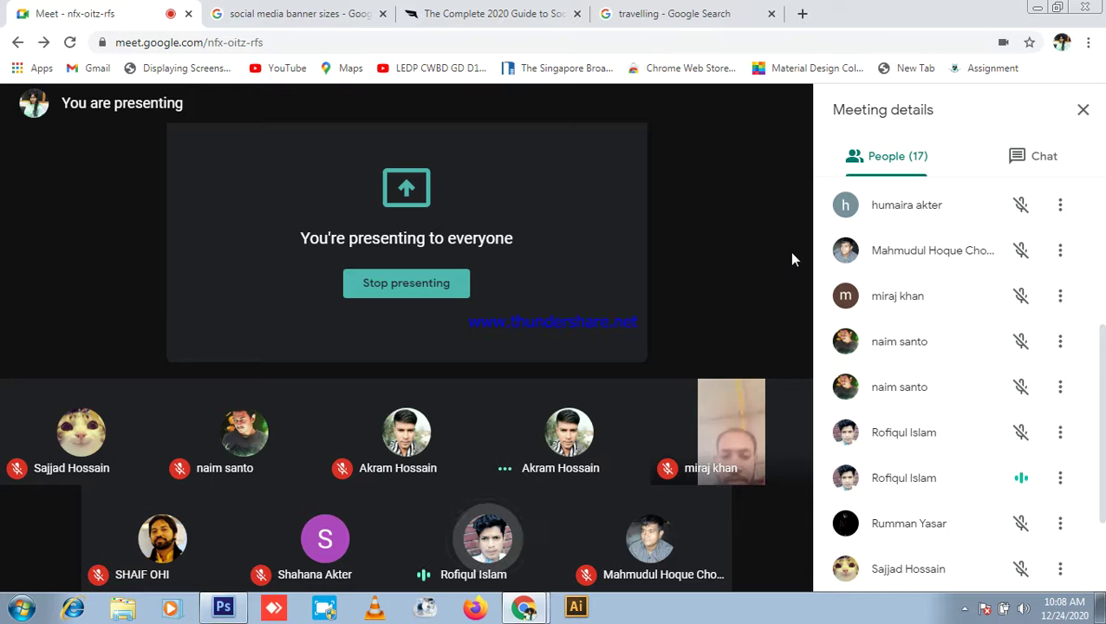
pyautogui.click(1053, 155)
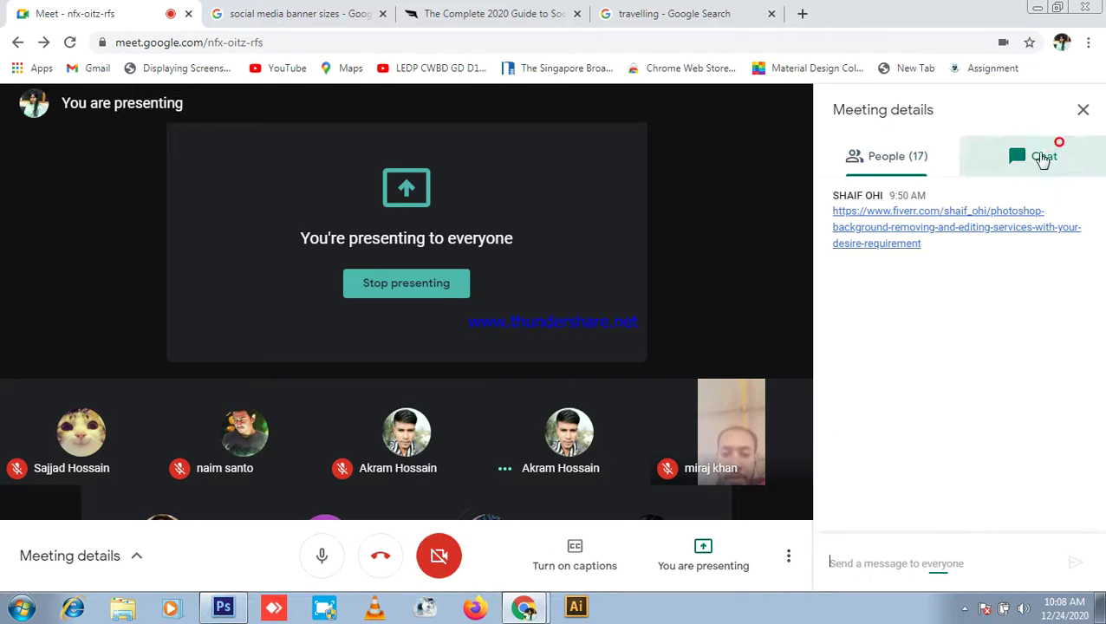
pyautogui.click(943, 157)
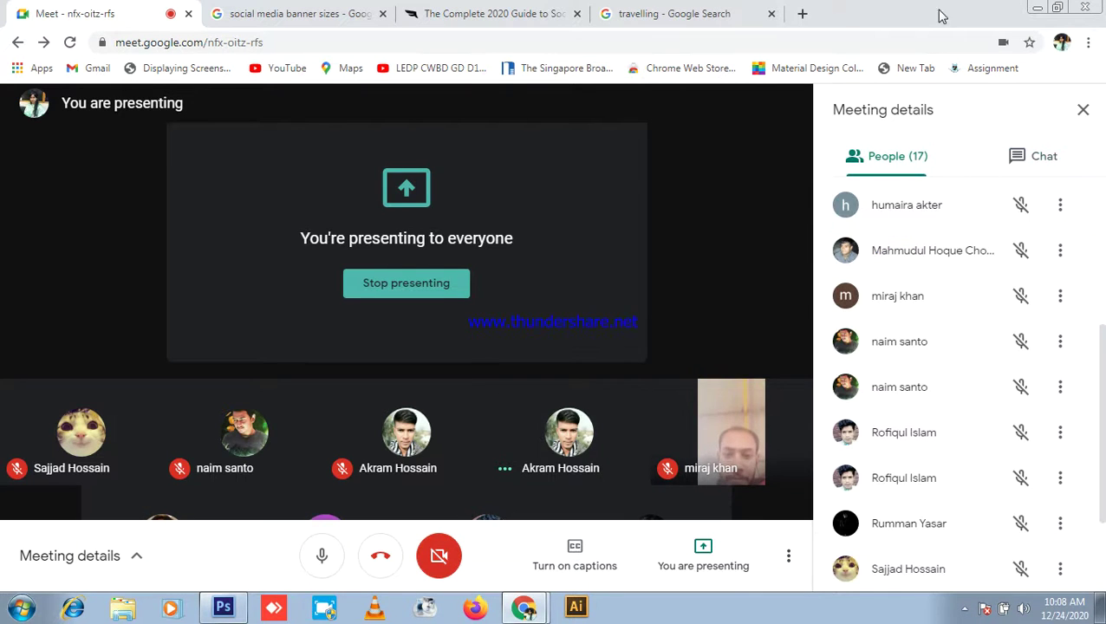
pyautogui.click(706, 15)
pyautogui.scroll(-4, 525, 387)
# Step: Scroll the travelling results, previewing the arms-outstretched sunset and Krabi boat images
pyautogui.scroll(2, 813, 381)
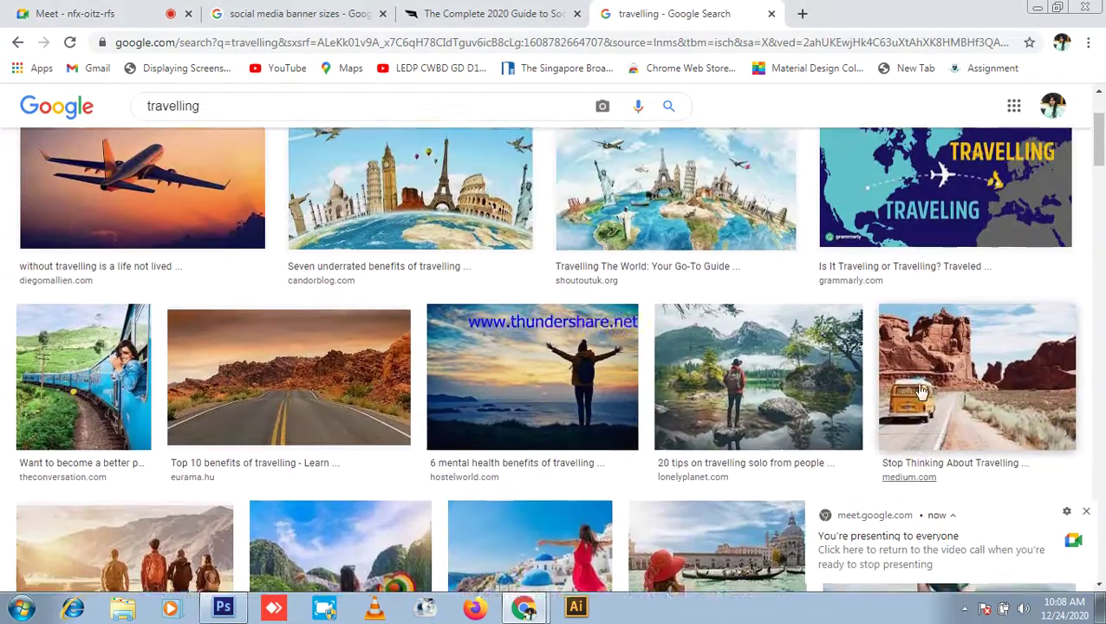
pyautogui.scroll(1, 876, 382)
pyautogui.scroll(-6, 1094, 469)
pyautogui.scroll(-1, 1094, 468)
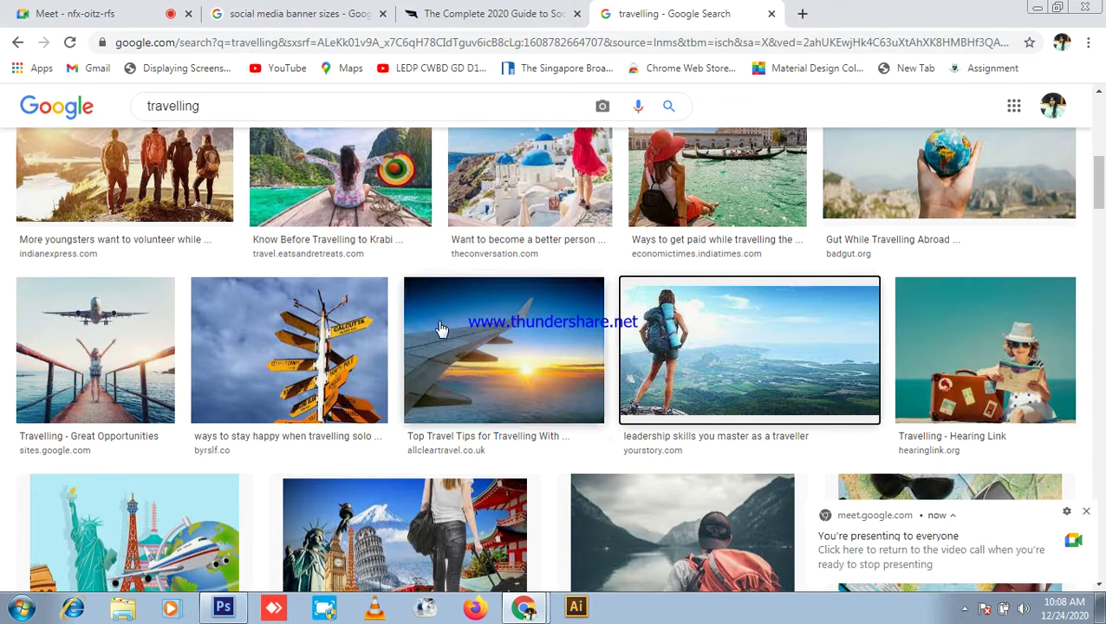
pyautogui.scroll(3, 503, 342)
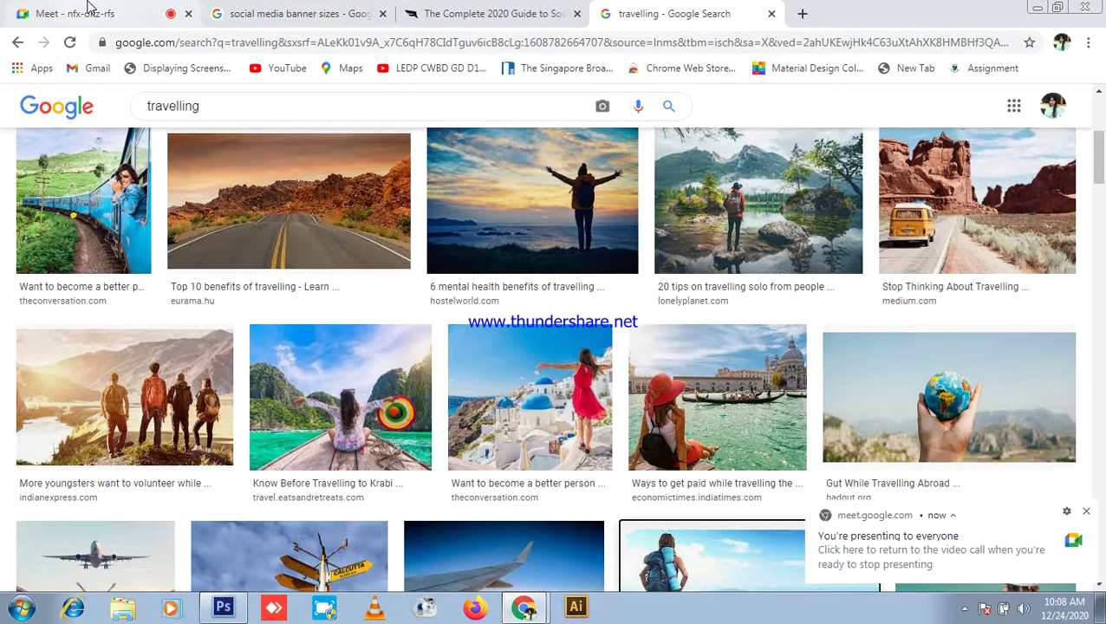
pyautogui.scroll(-2, 546, 360)
pyautogui.scroll(3, 546, 360)
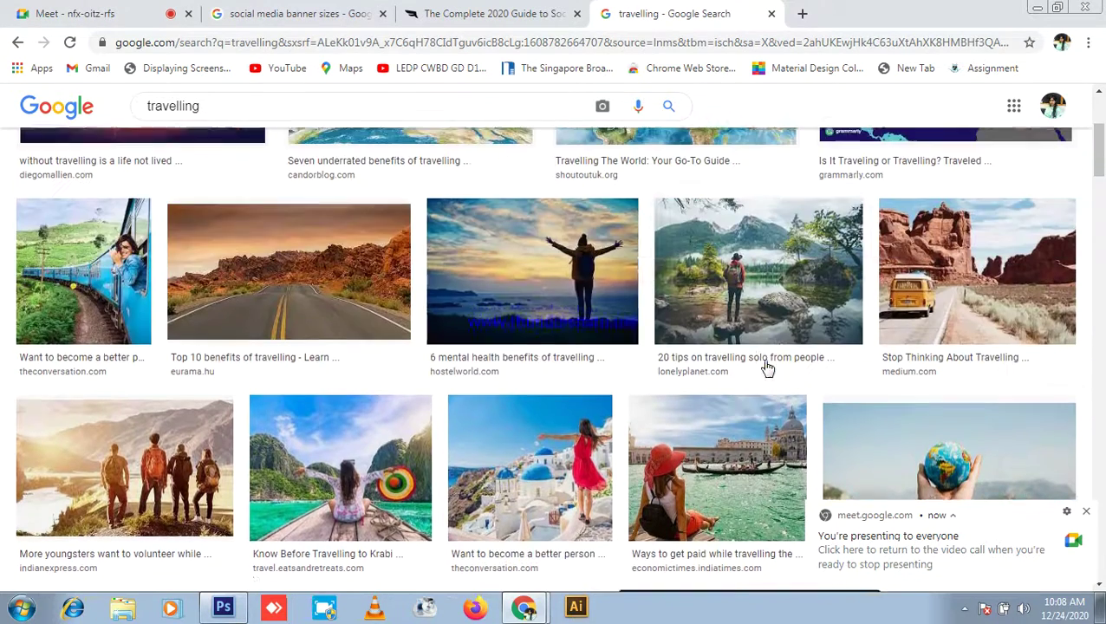
pyautogui.click(573, 283)
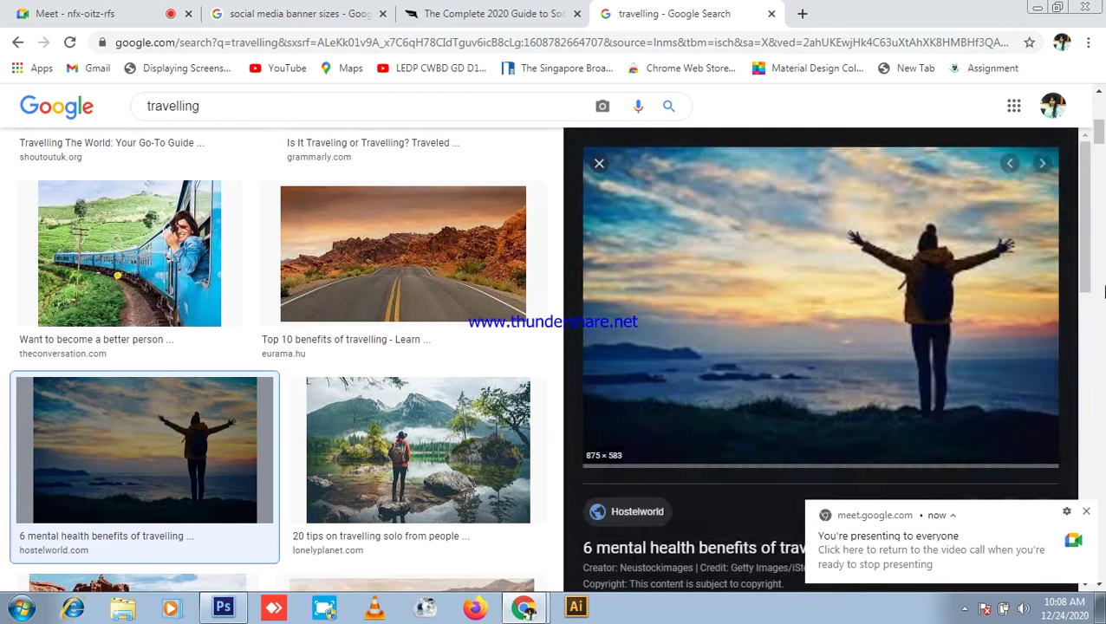
pyautogui.click(600, 165)
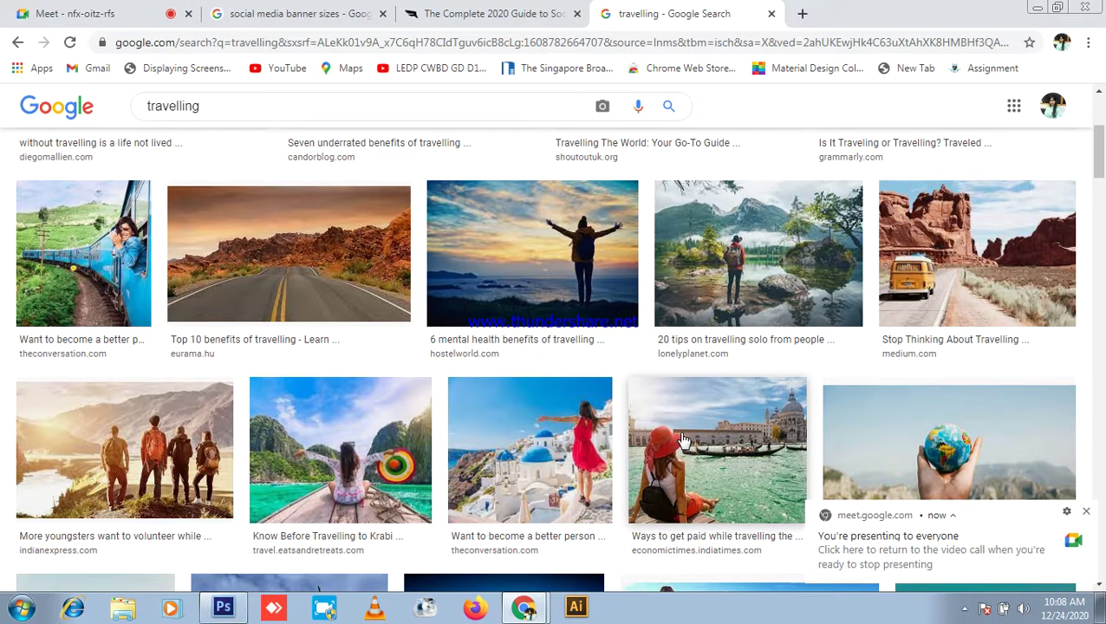
pyautogui.click(365, 451)
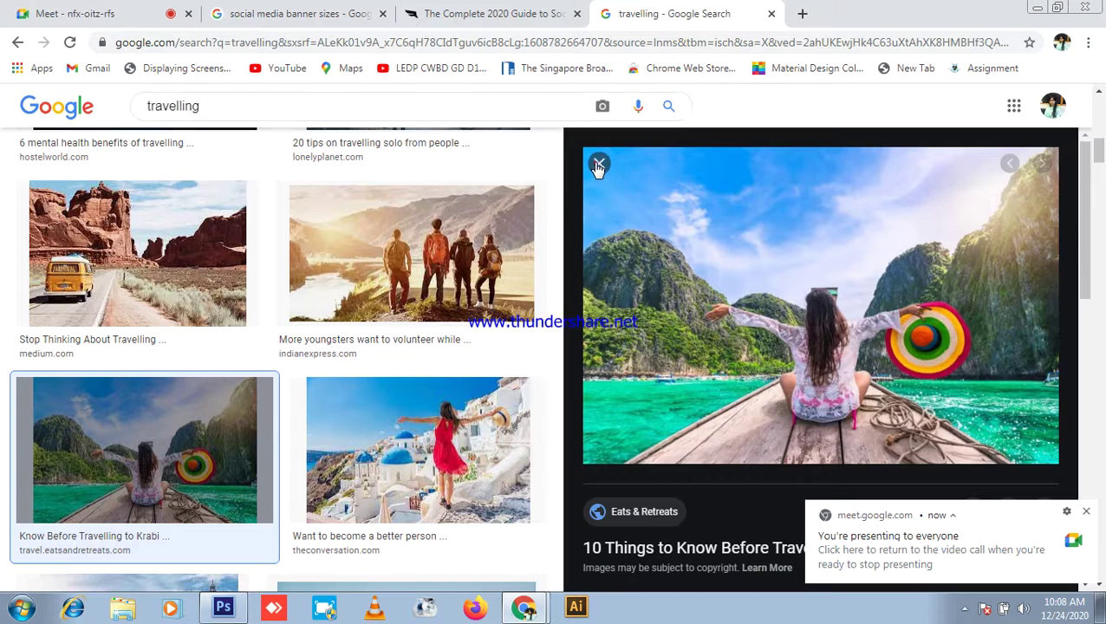
pyautogui.click(598, 163)
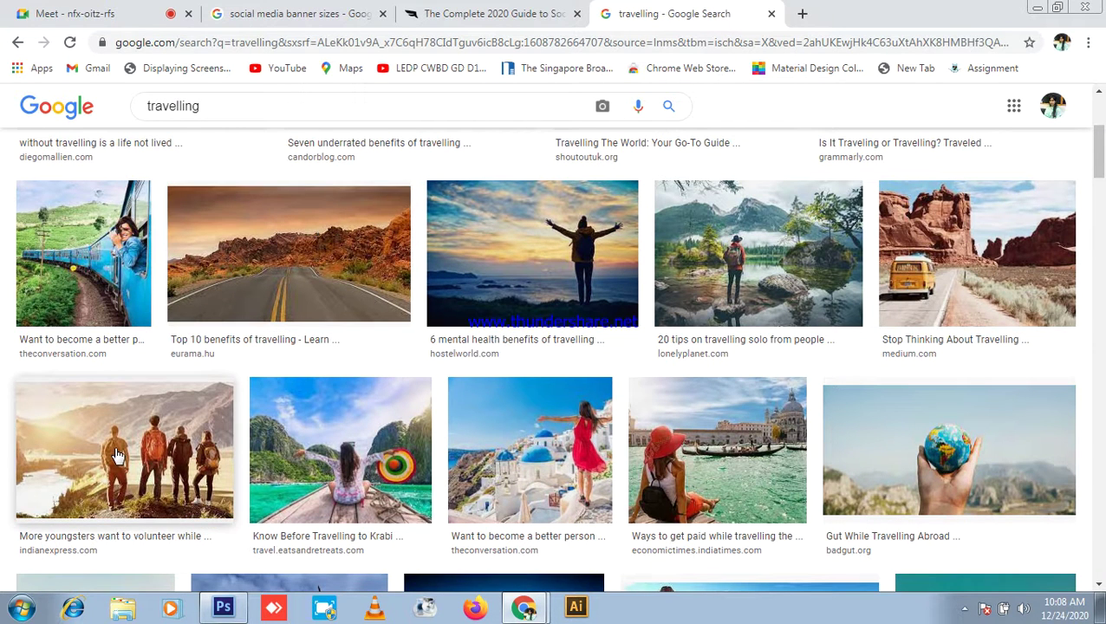
# Step: Copy the photo of four hikers overlooking the mountains and return to the banner
pyautogui.scroll(-1, 128, 455)
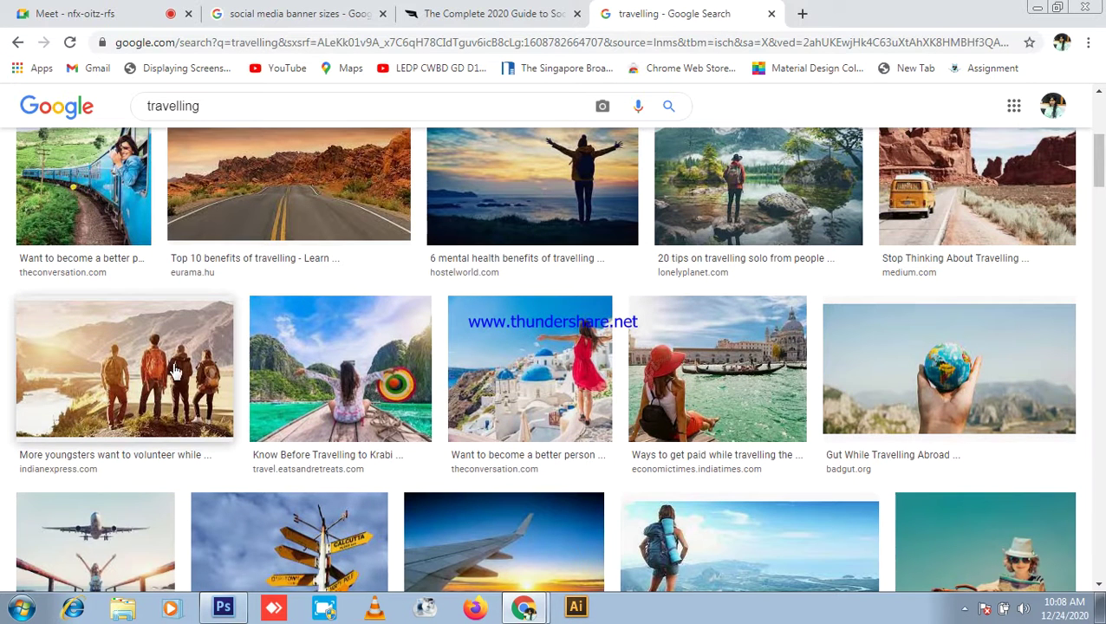
pyautogui.rightClick(158, 370)
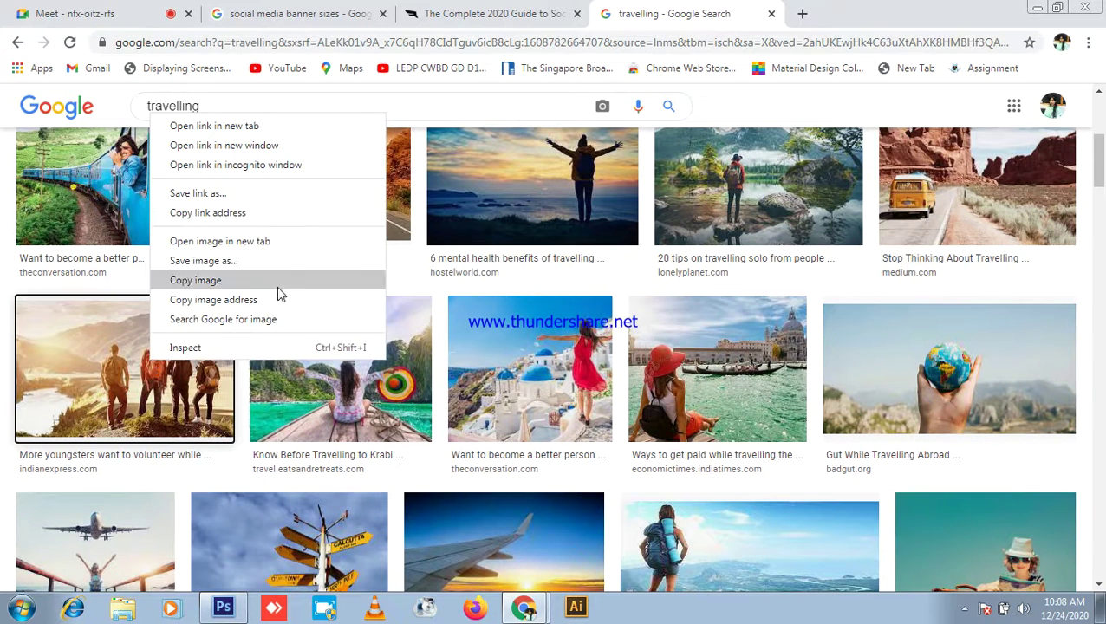
pyautogui.click(211, 281)
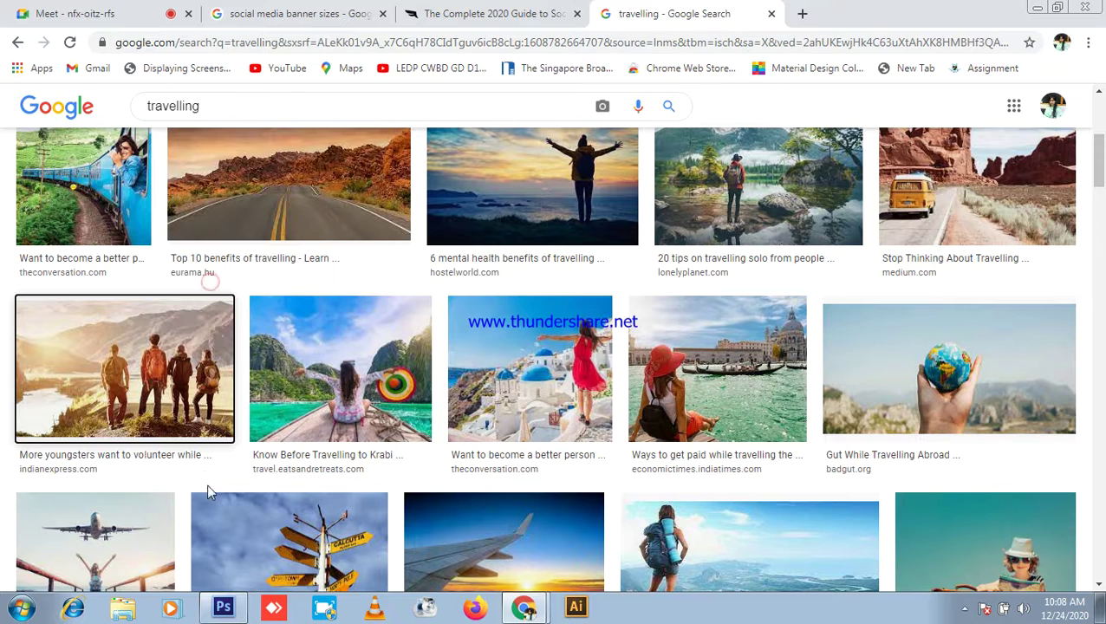
pyautogui.click(223, 607)
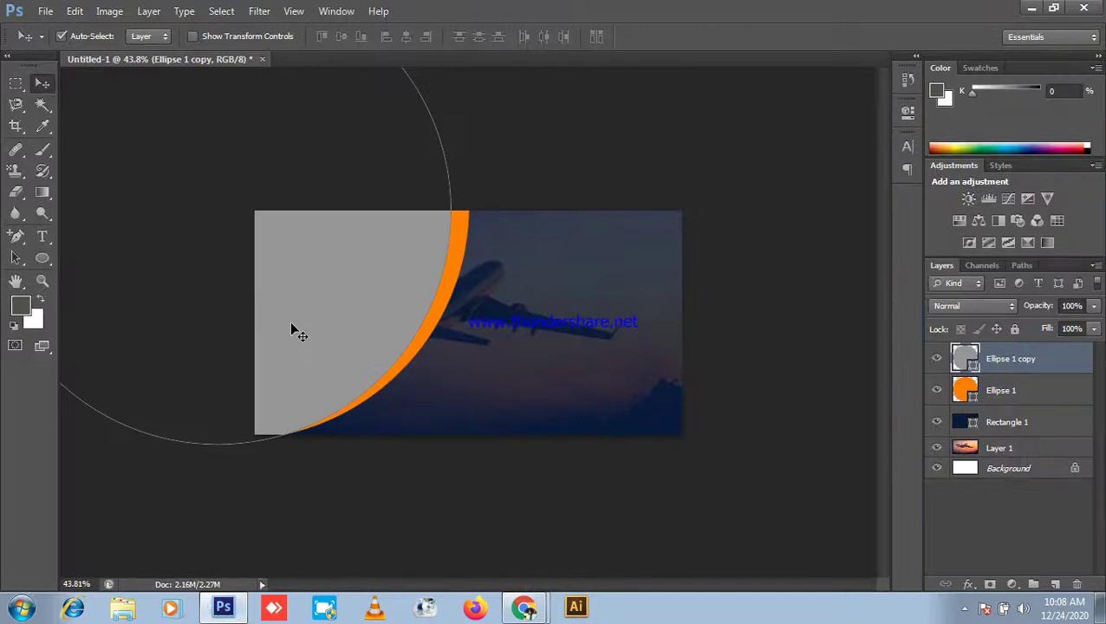
# Step: Paste the hikers photo as Layer 2, scale it over the grey area, and clip it into the circle
pyautogui.hotkey('ctrl', 'v')
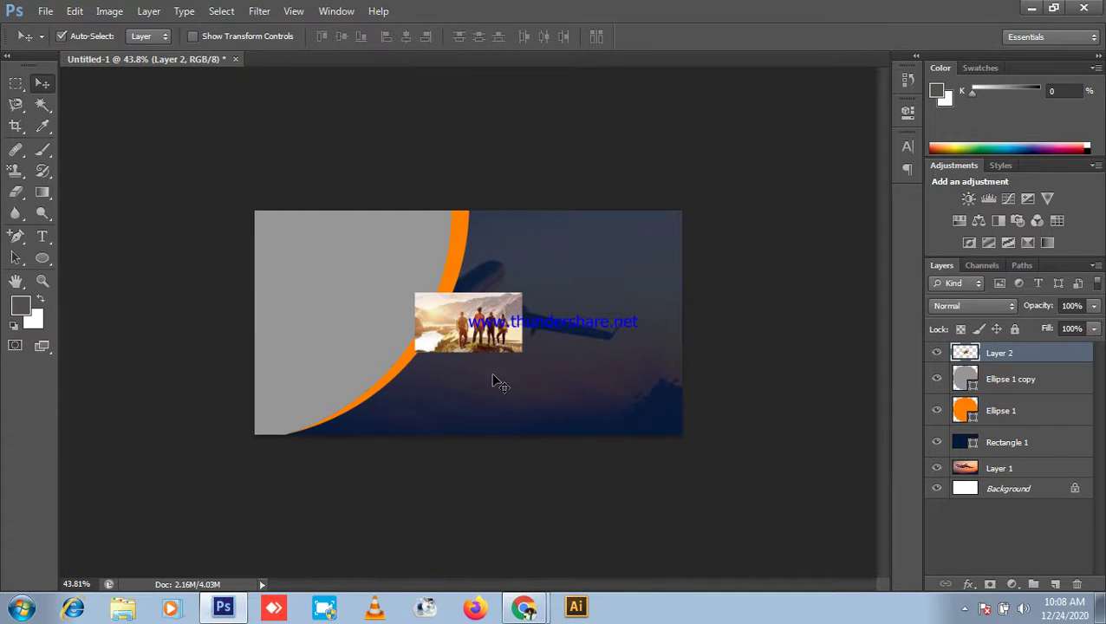
pyautogui.moveTo(489, 331); pyautogui.dragTo(364, 331)
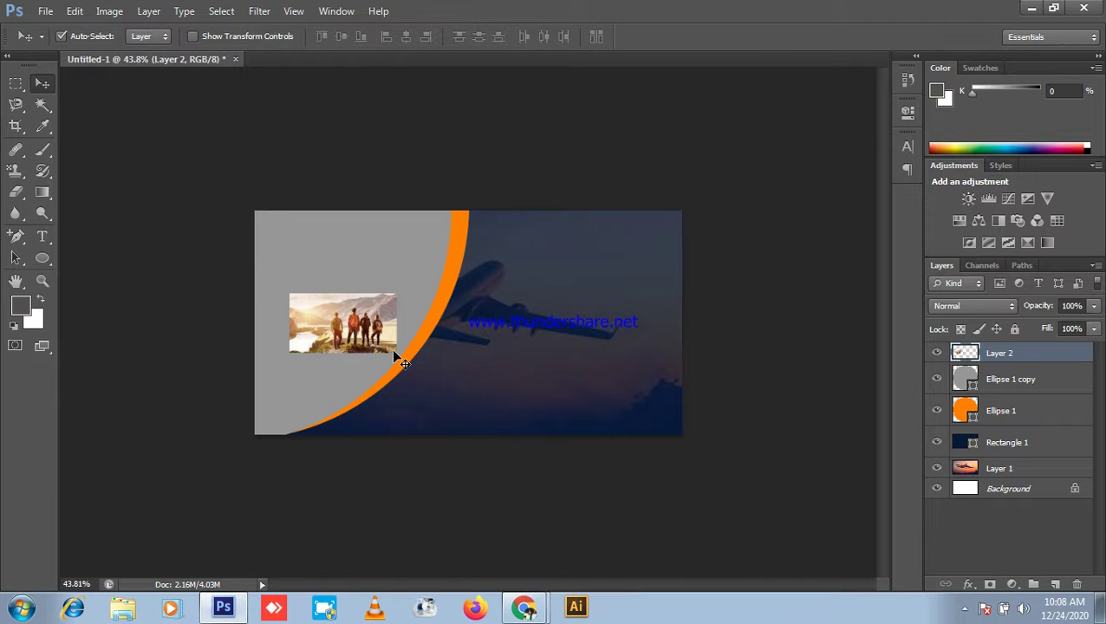
pyautogui.hotkey('ctrl', 't')
pyautogui.moveTo(401, 289); pyautogui.dragTo(576, 148)
pyautogui.moveTo(502, 306); pyautogui.dragTo(463, 312)
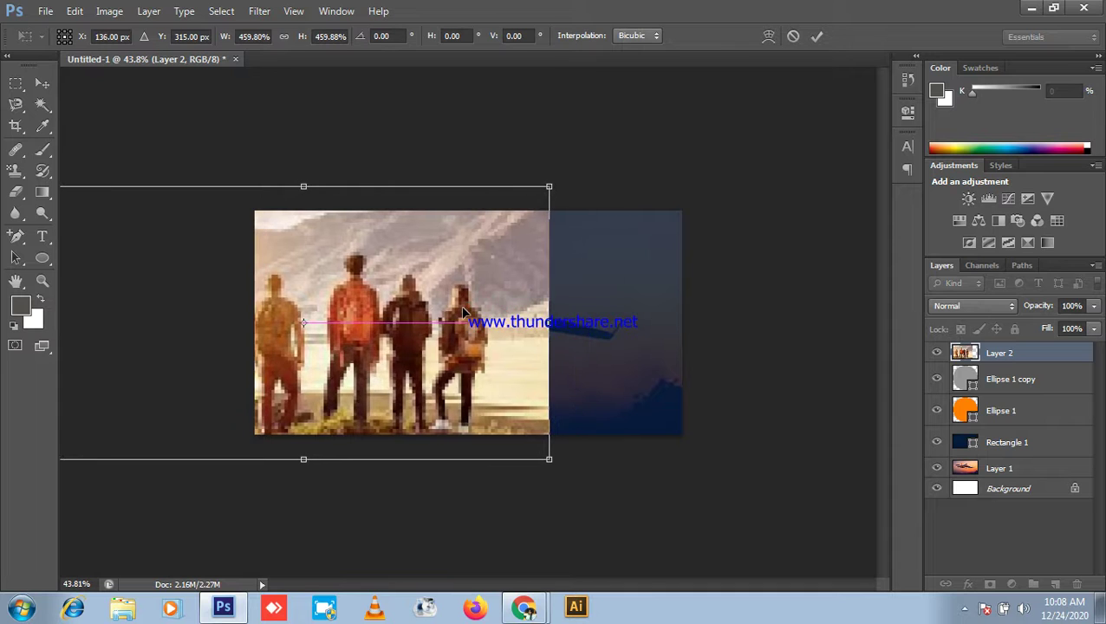
pyautogui.press('Return')
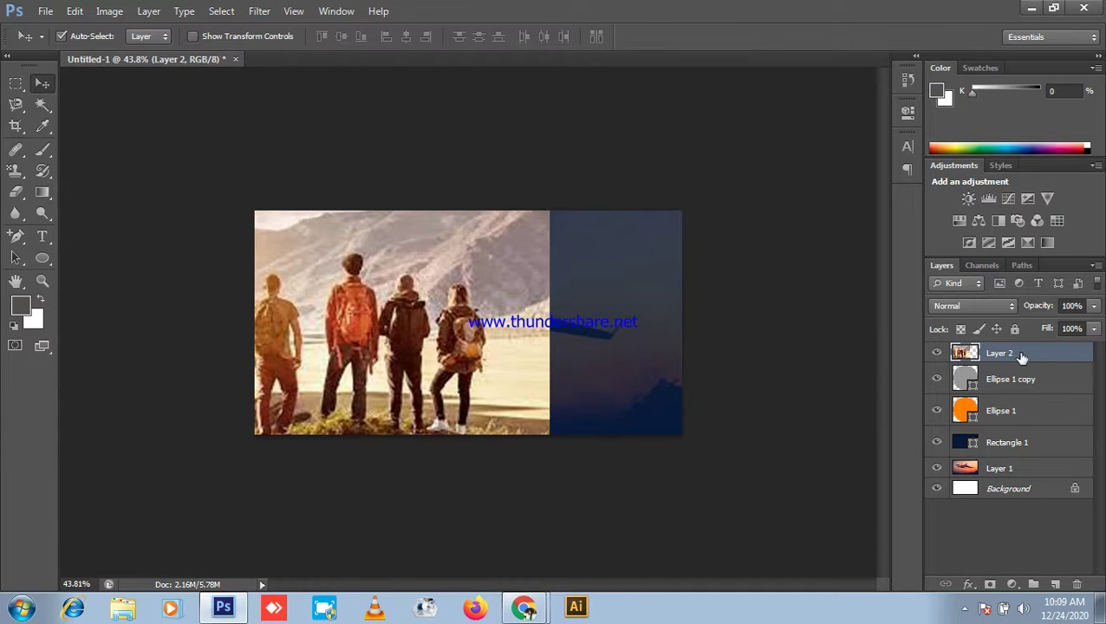
pyautogui.rightClick(1017, 359)
pyautogui.click(918, 227)
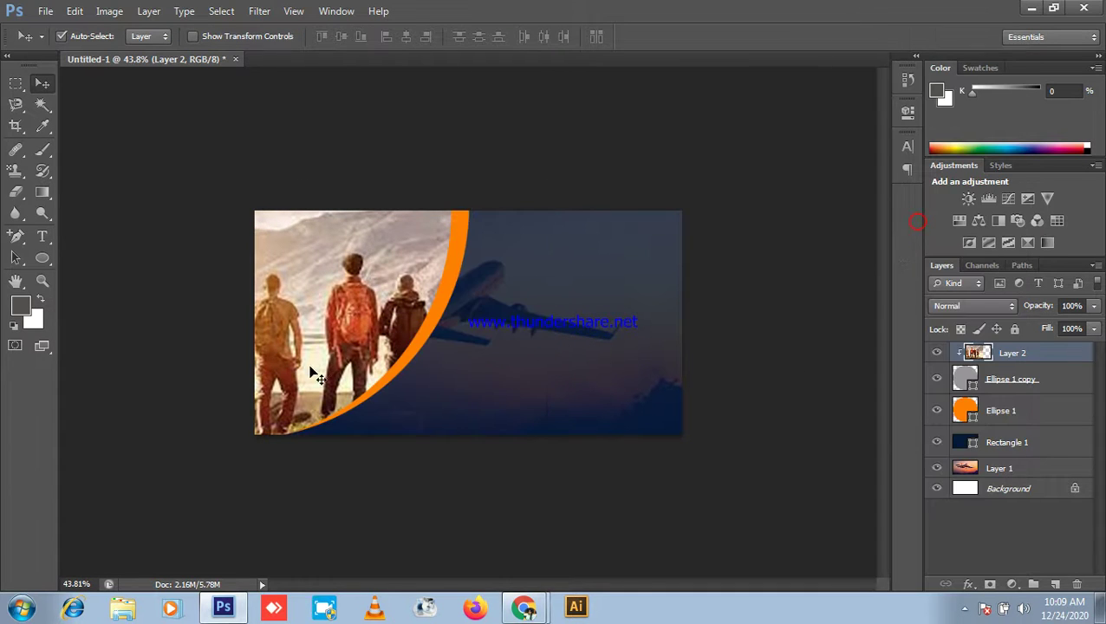
# Step: Shrink the clipped hikers photo slightly and re-center it inside the grey circle
pyautogui.hotkey('ctrl', '+')
pyautogui.hotkey('ctrl', '+')
pyautogui.moveTo(330, 308); pyautogui.dragTo(330, 288)
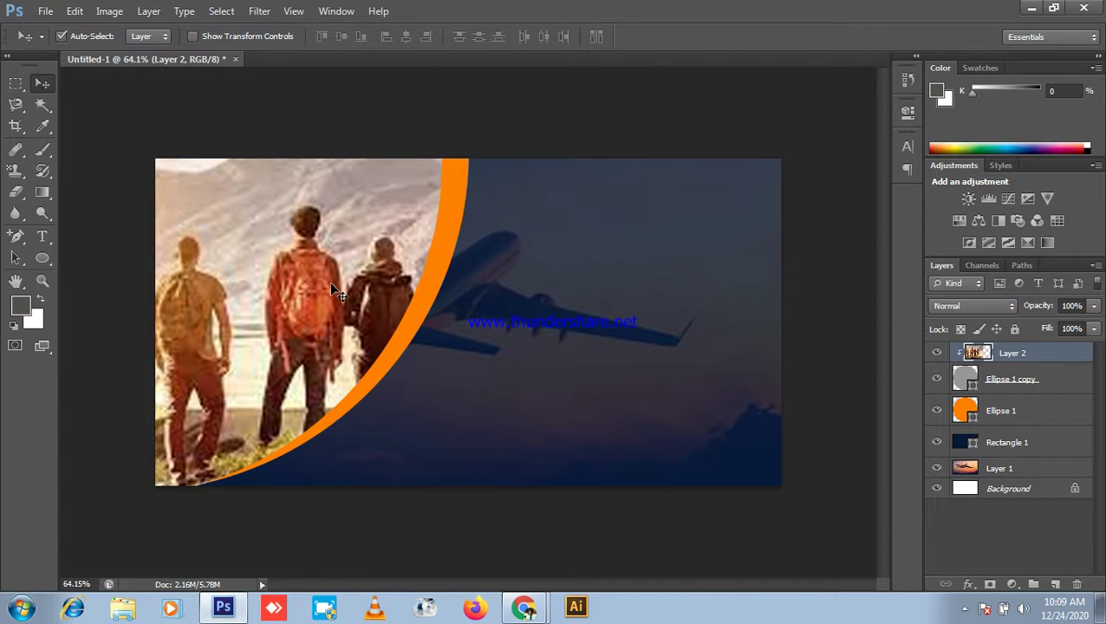
pyautogui.hotkey('ctrl', 't')
pyautogui.hotkey('ctrl', '-')
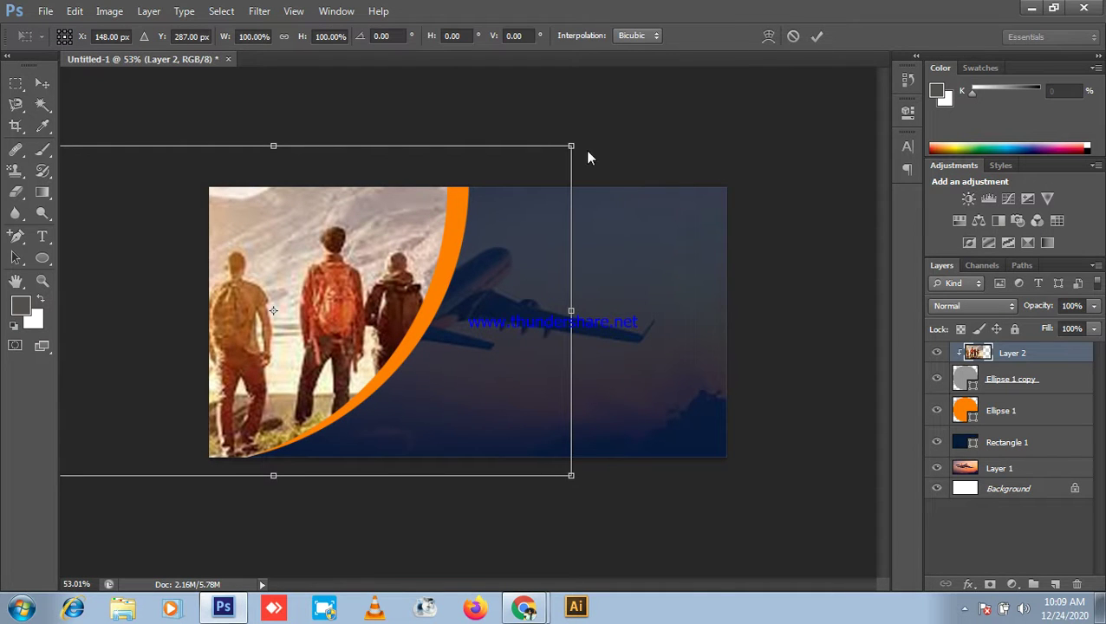
pyautogui.moveTo(569, 145); pyautogui.dragTo(520, 173)
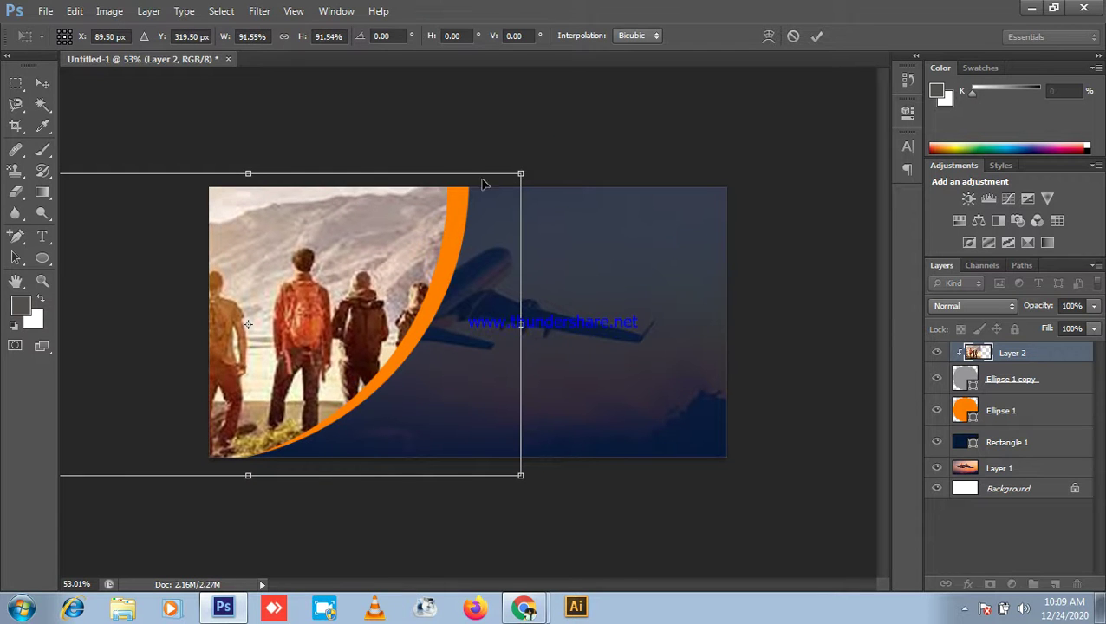
pyautogui.moveTo(334, 247); pyautogui.dragTo(334, 245)
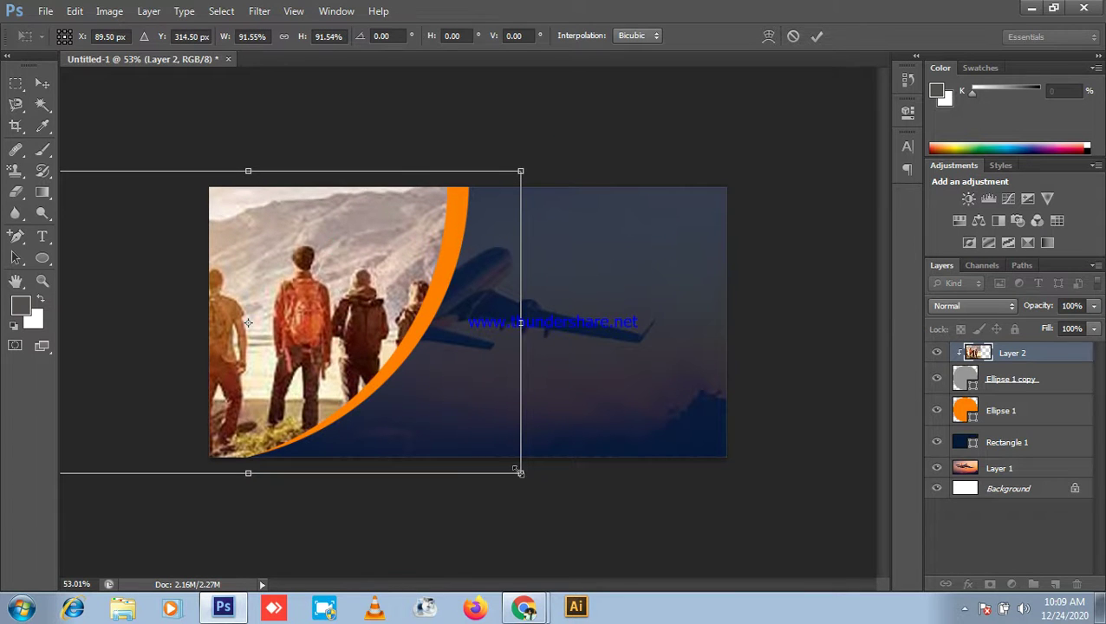
pyautogui.moveTo(522, 479); pyautogui.dragTo(498, 439)
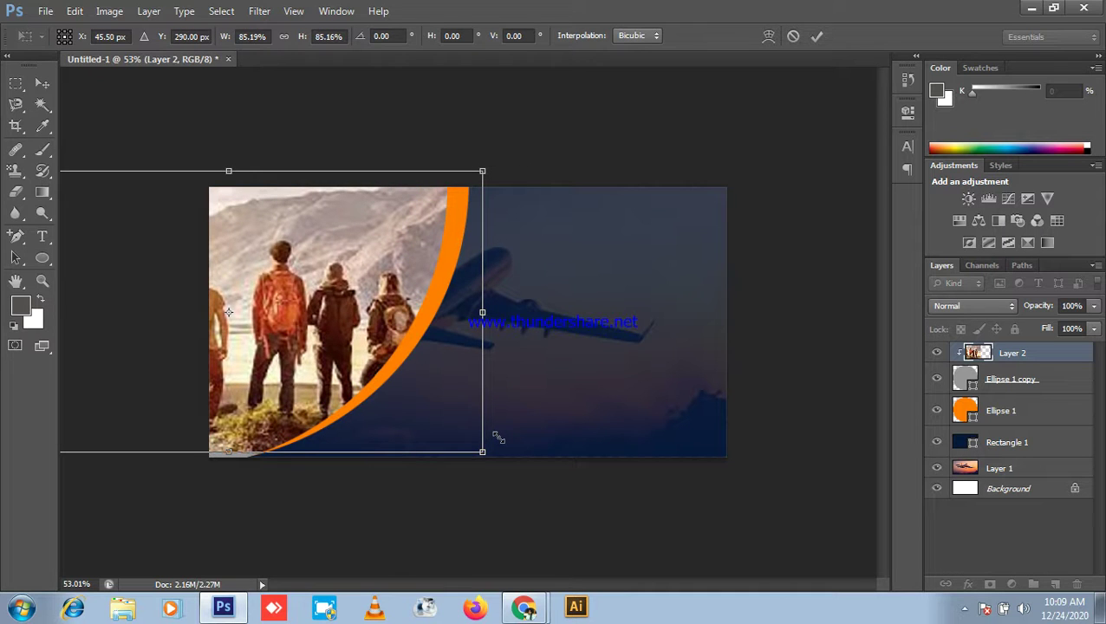
pyautogui.moveTo(260, 281); pyautogui.dragTo(312, 279)
pyautogui.scroll(-2, 340, 332)
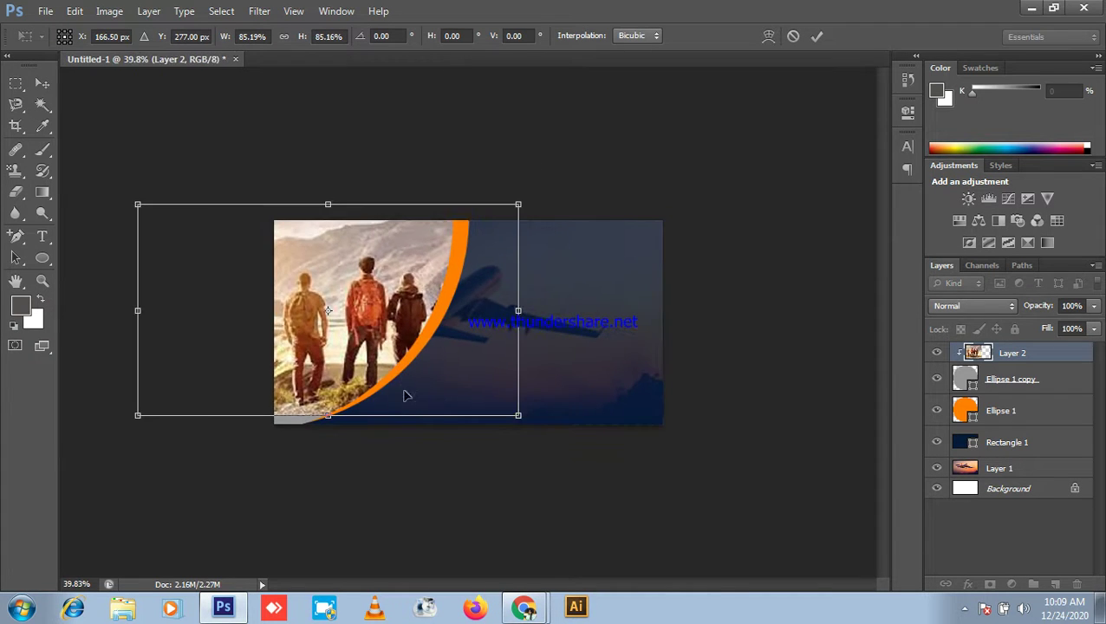
pyautogui.press('Return')
# Step: Nudge the hikers photo slightly down within the circle, then deselect its layer
pyautogui.scroll(1, 600, 247)
pyautogui.scroll(-2, 729, 311)
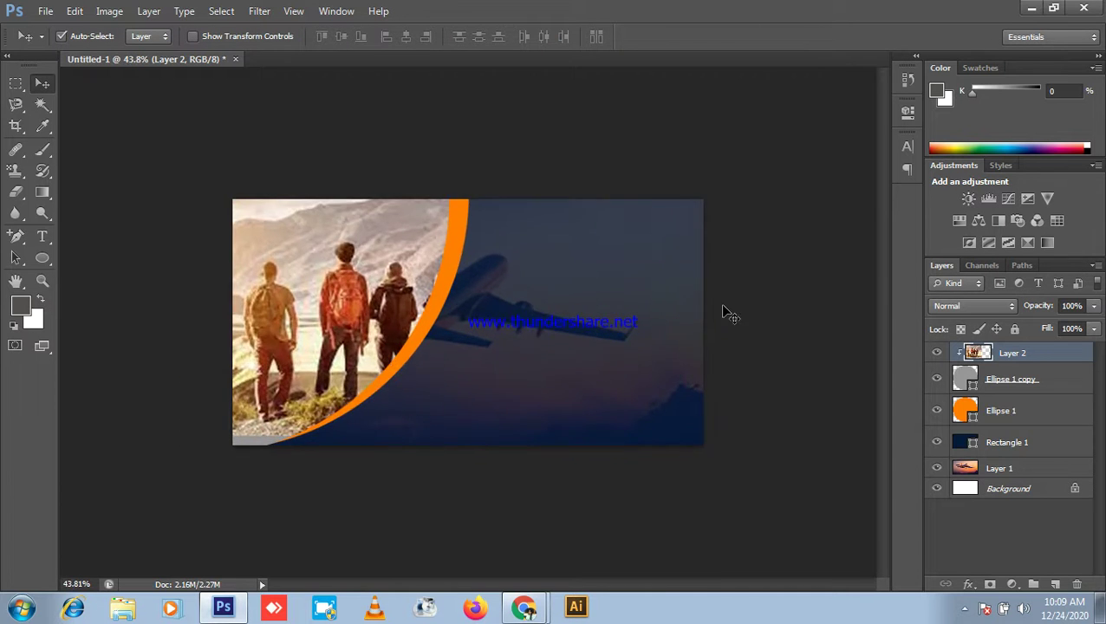
pyautogui.click(791, 266)
pyautogui.scroll(1, 572, 153)
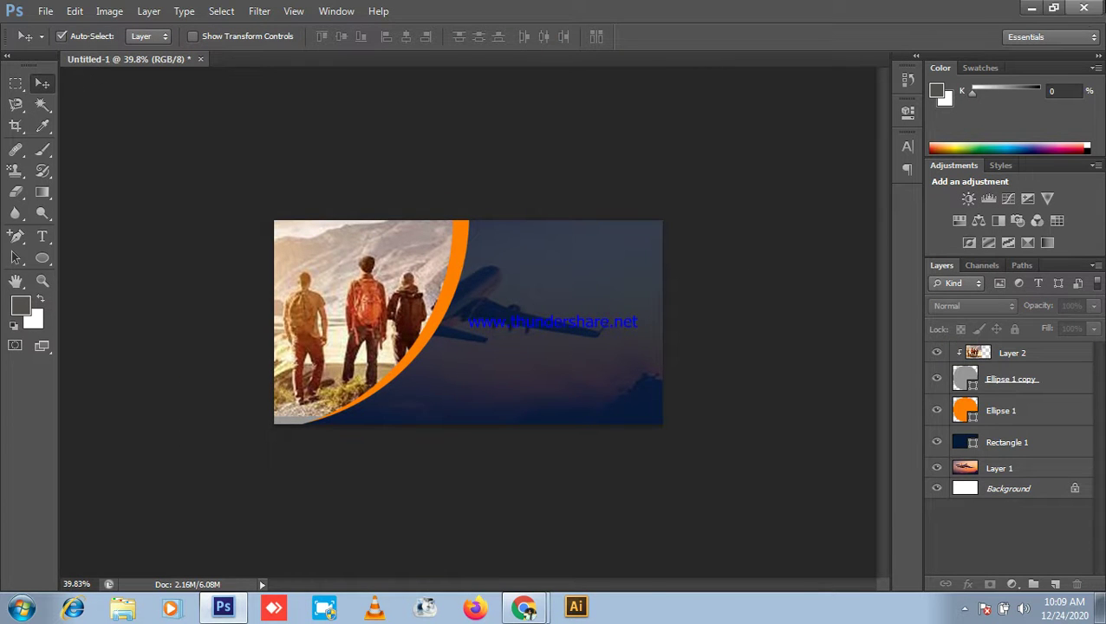
pyautogui.click(1032, 9)
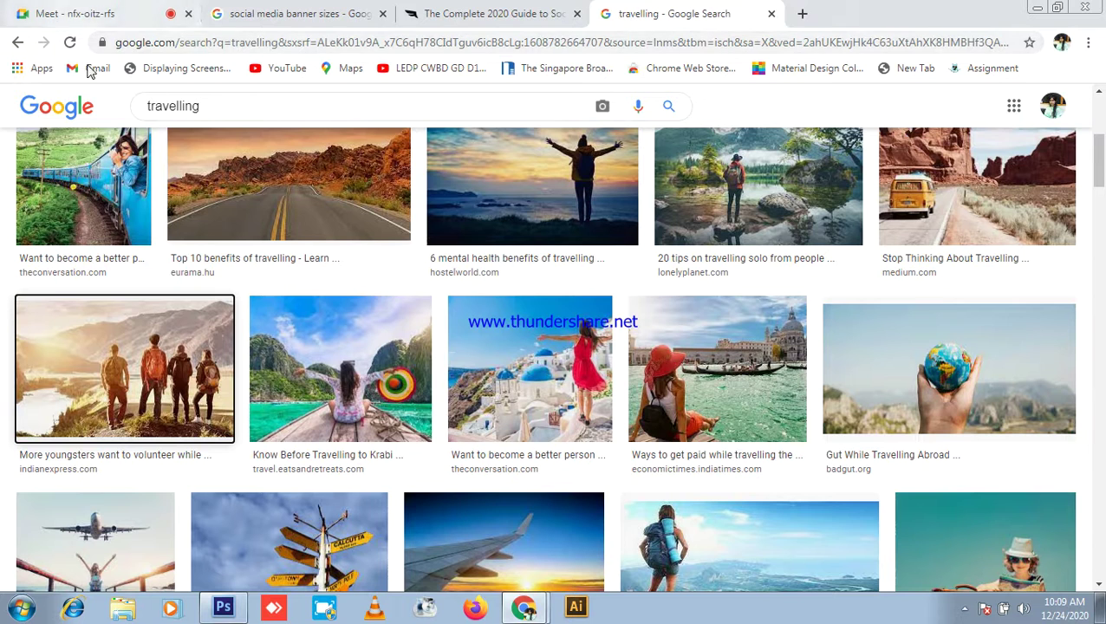
pyautogui.click(223, 607)
pyautogui.scroll(4, 321, 425)
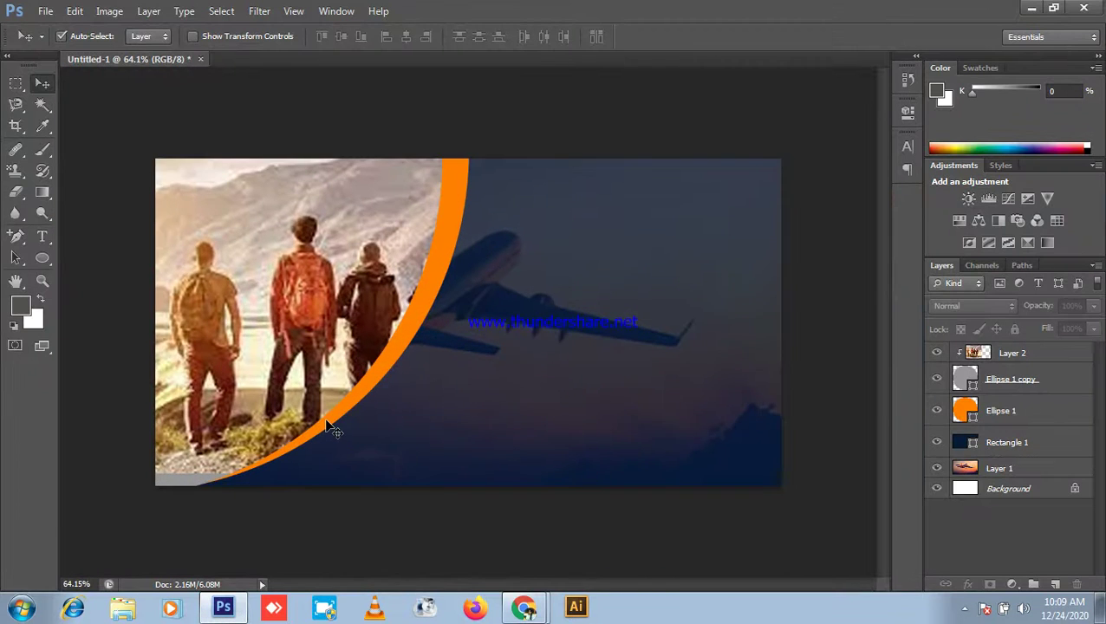
pyautogui.click(250, 425)
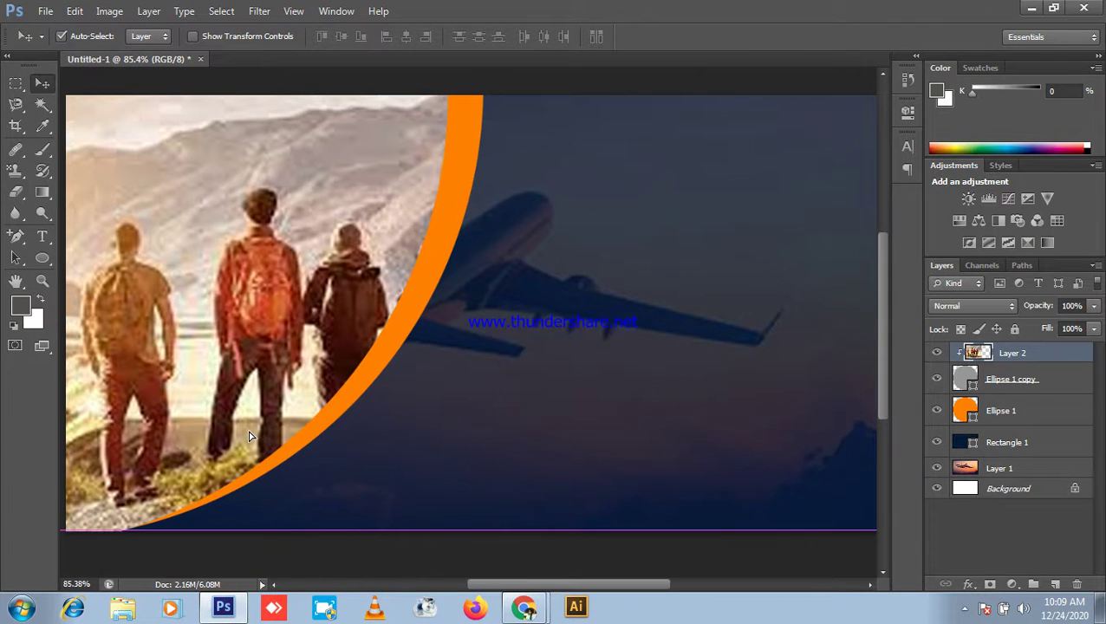
pyautogui.moveTo(247, 408); pyautogui.dragTo(246, 420)
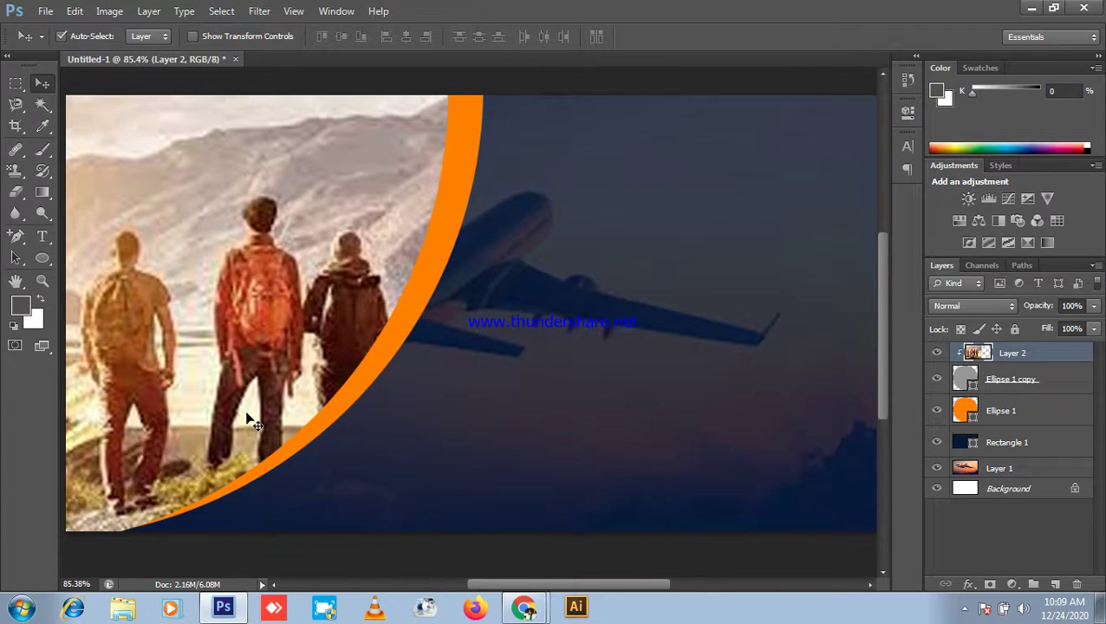
pyautogui.scroll(-2, 247, 417)
pyautogui.scroll(-1, 241, 408)
pyautogui.click(300, 521)
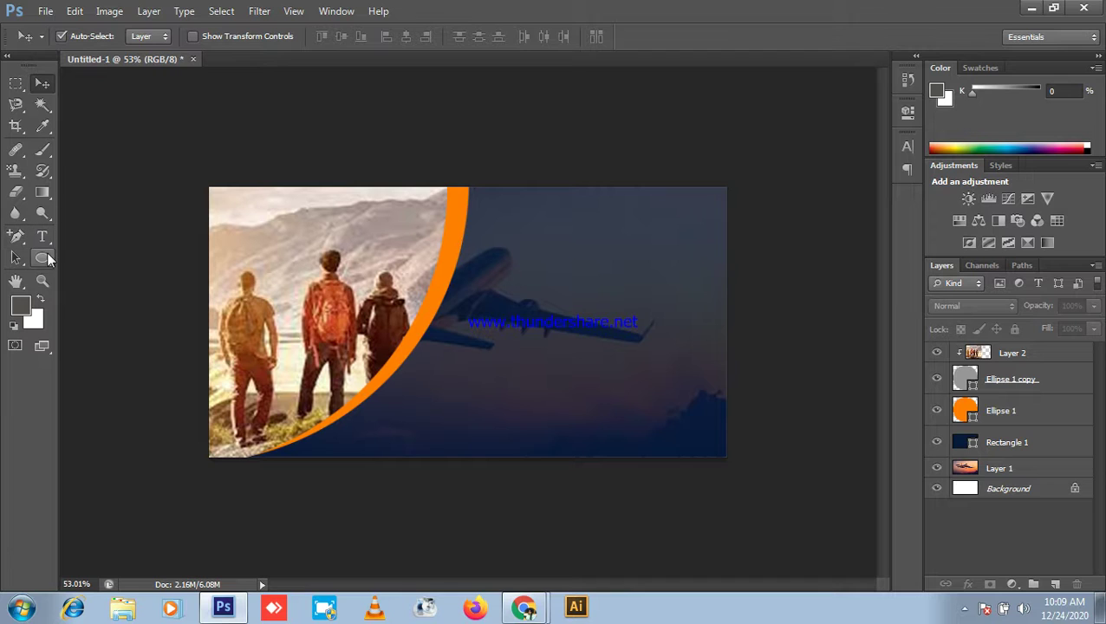
pyautogui.click(43, 257)
# Step: Draw a small ellipse circle on the arc's top and fill it with the arc's sampled orange
pyautogui.click(98, 292)
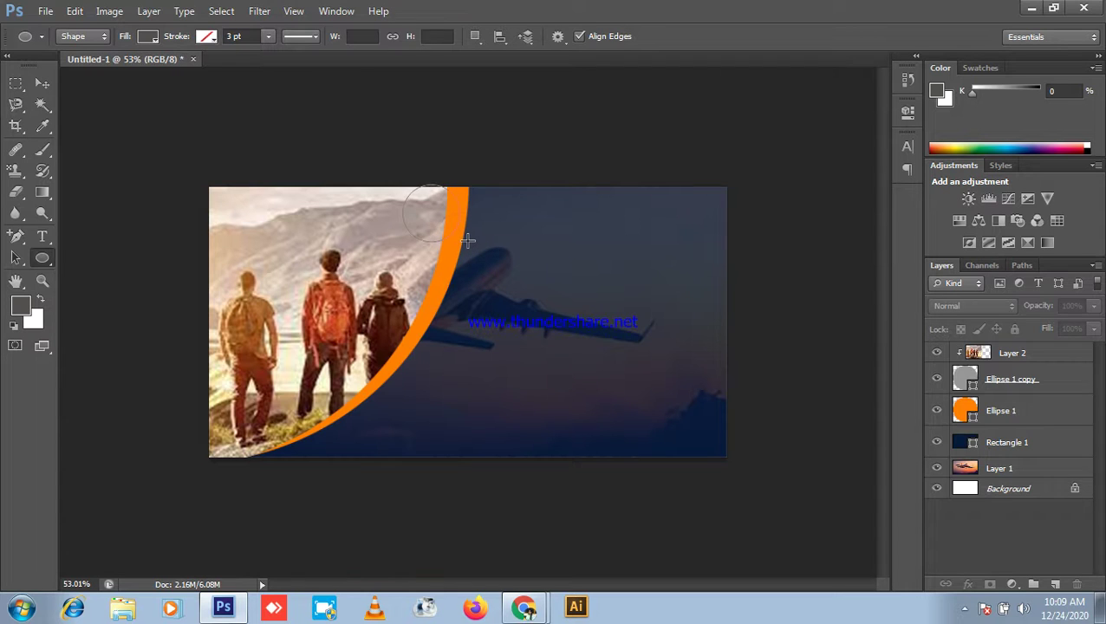
pyautogui.moveTo(468, 240); pyautogui.dragTo(468, 241)
pyautogui.scroll(1, 468, 240)
pyautogui.click(43, 84)
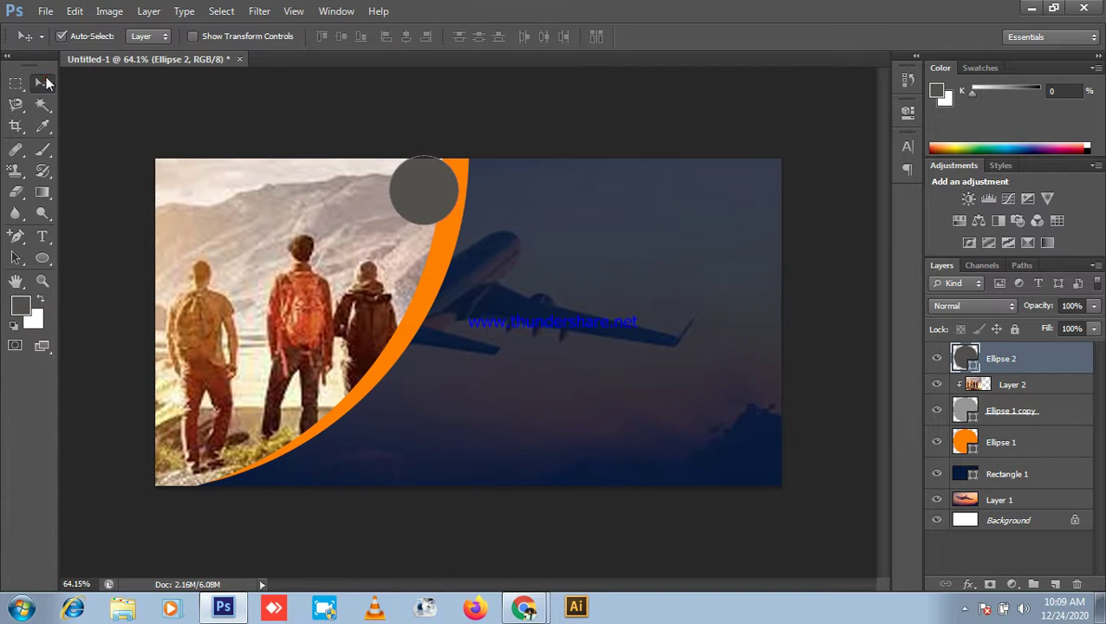
pyautogui.moveTo(476, 200); pyautogui.dragTo(461, 228)
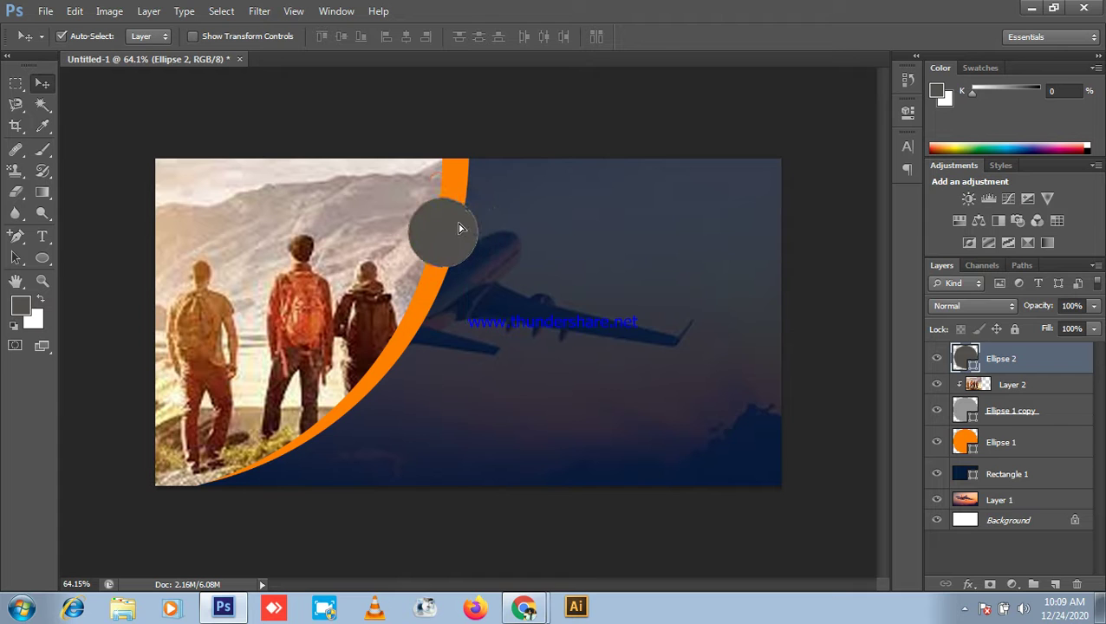
pyautogui.doubleClick(957, 364)
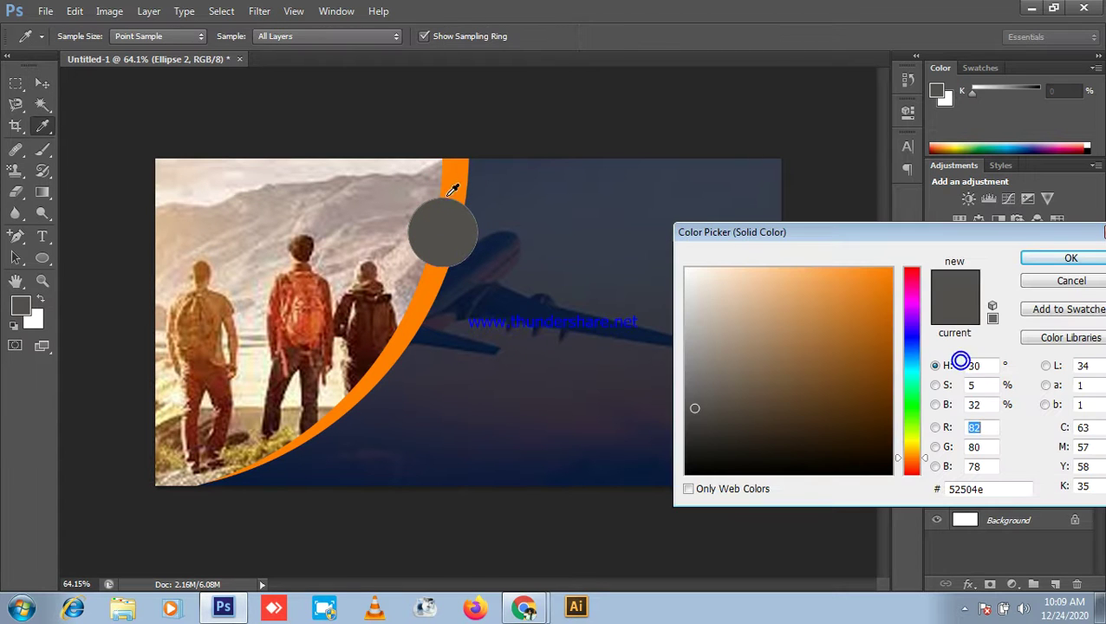
pyautogui.click(457, 182)
pyautogui.click(1071, 259)
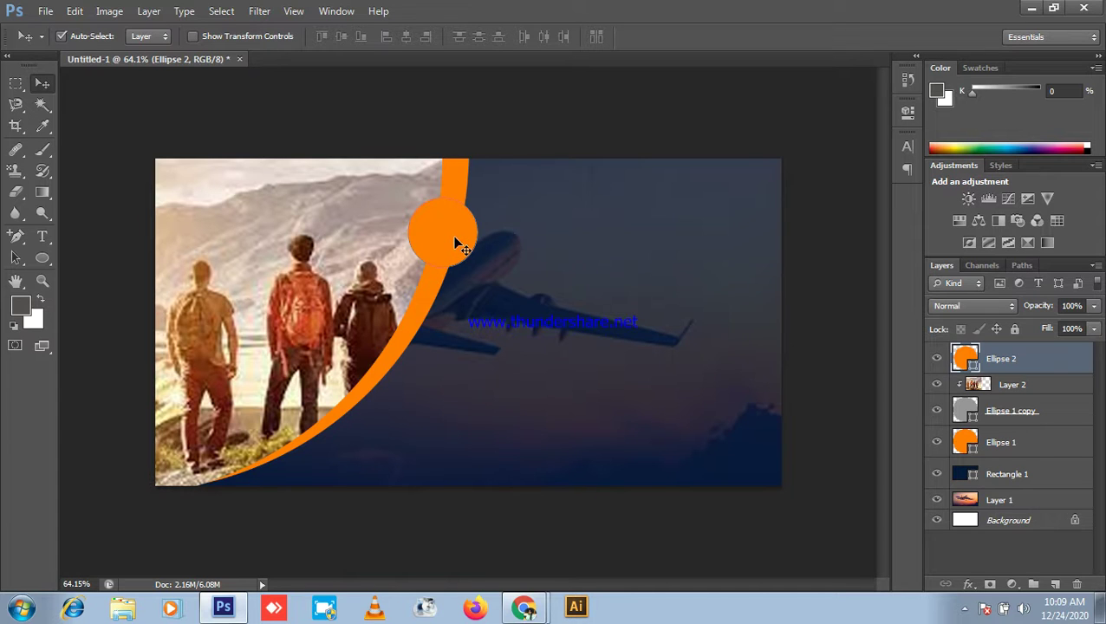
# Step: Duplicate the orange circle as Ellipse 2 copy and scale the copy down
pyautogui.hotkey('ctrl', 'j')
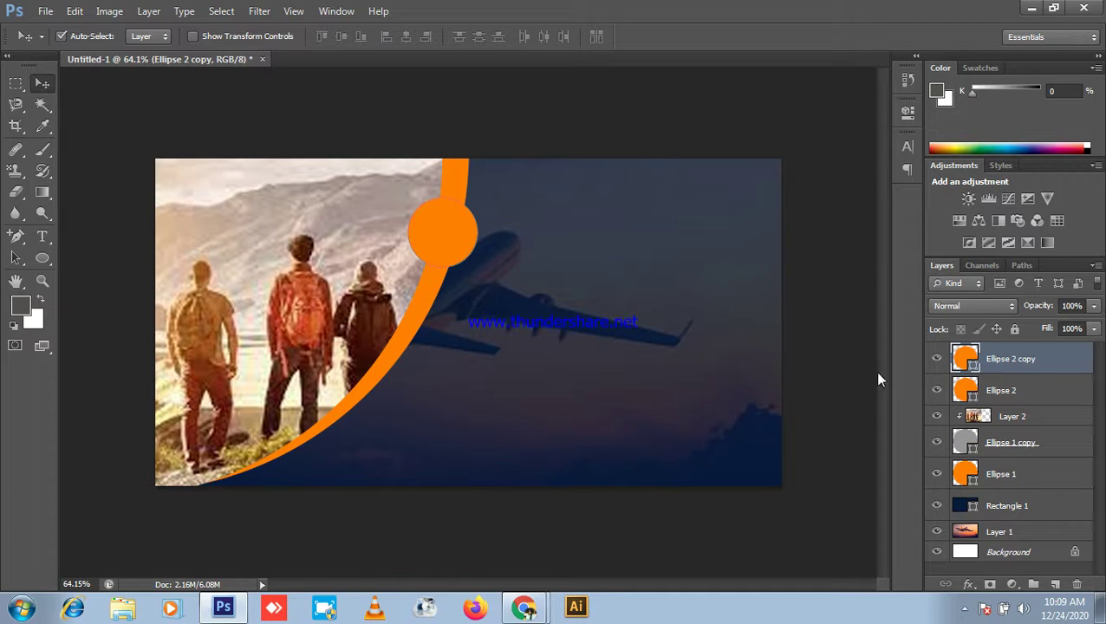
pyautogui.hotkey('ctrl', 't')
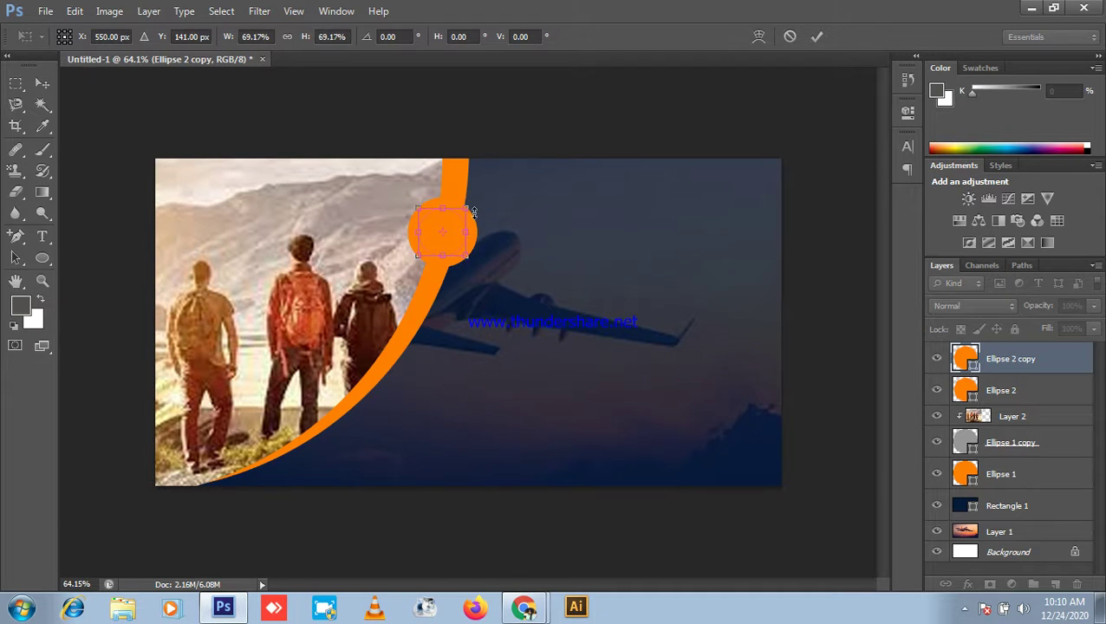
pyautogui.press('Return')
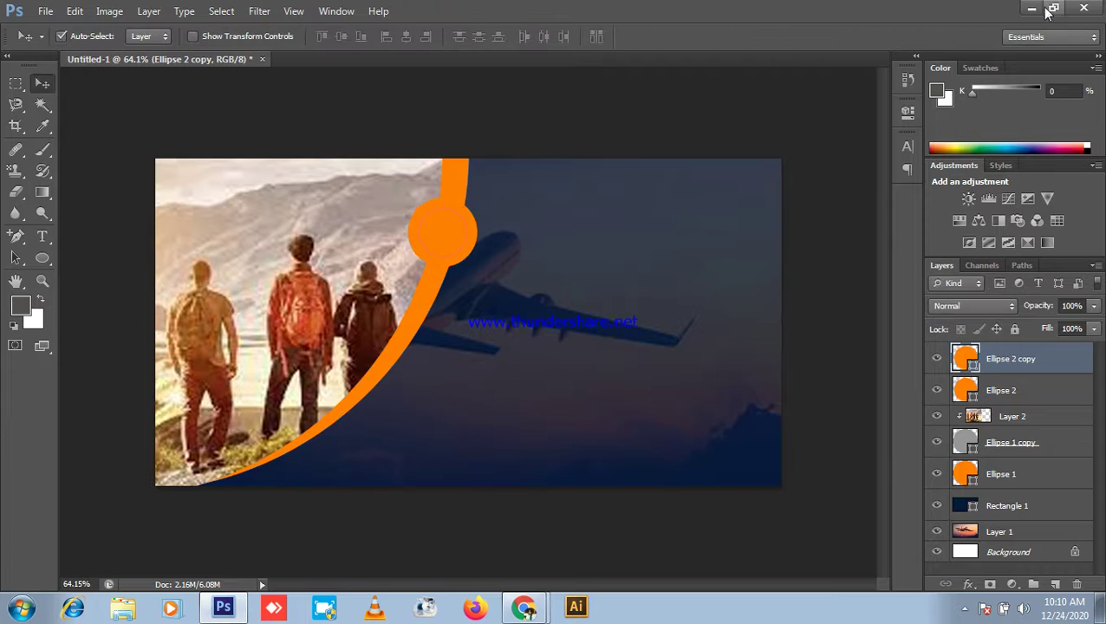
pyautogui.click(1032, 9)
pyautogui.click(96, 11)
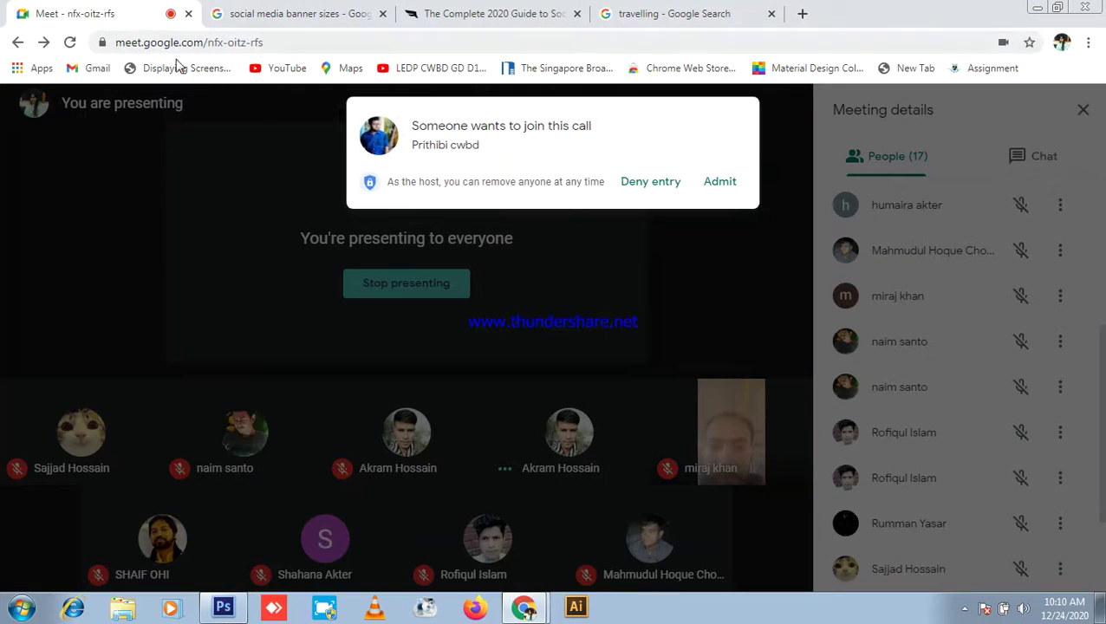
# Step: Admit the first person asking to join, then return to the Meet call
pyautogui.click(720, 182)
pyautogui.click(224, 607)
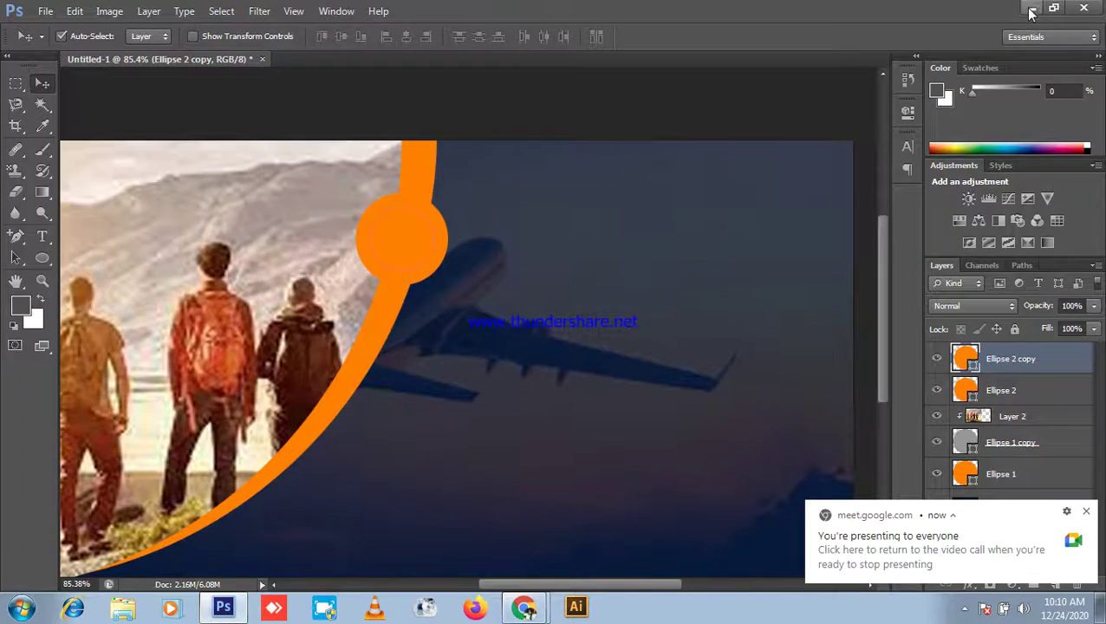
pyautogui.click(1031, 10)
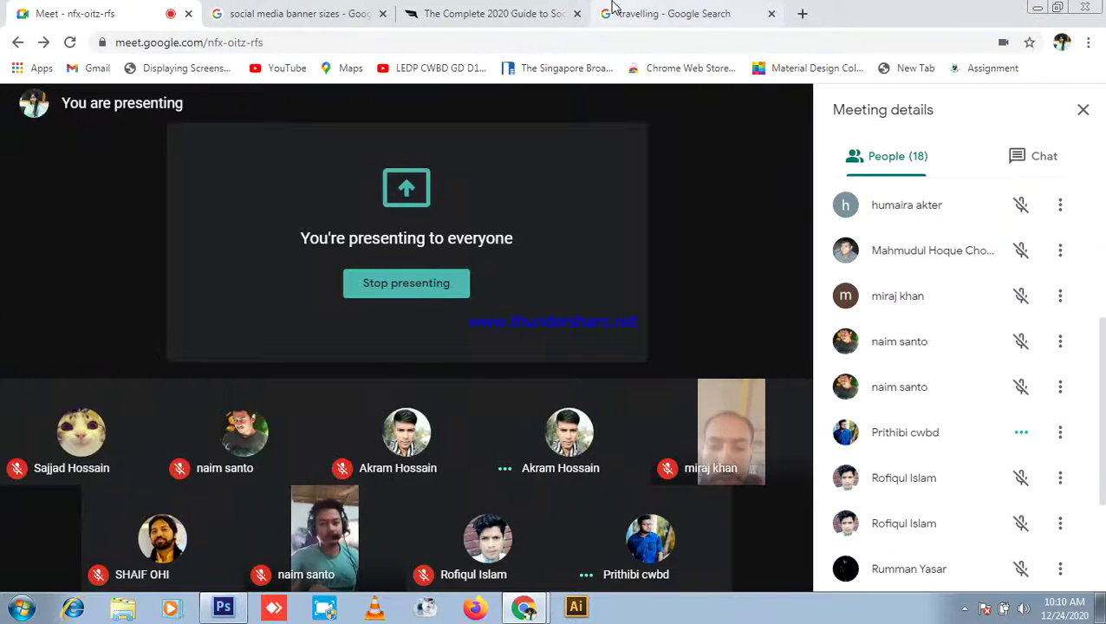
pyautogui.click(676, 13)
pyautogui.scroll(-2, 22, 368)
pyautogui.scroll(3, 555, 360)
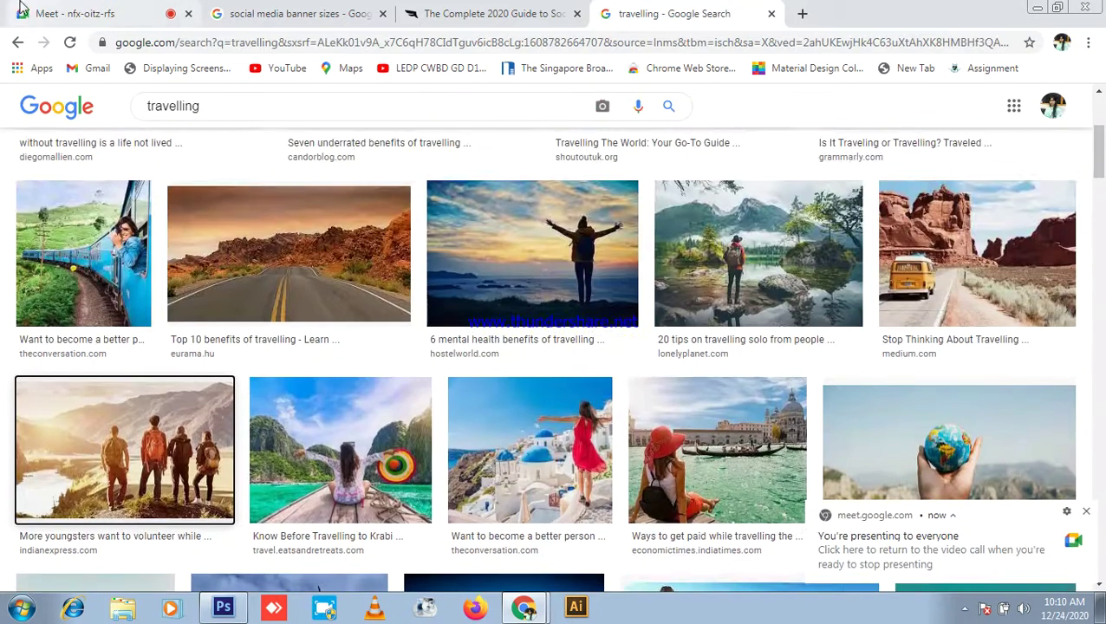
pyautogui.click(930, 554)
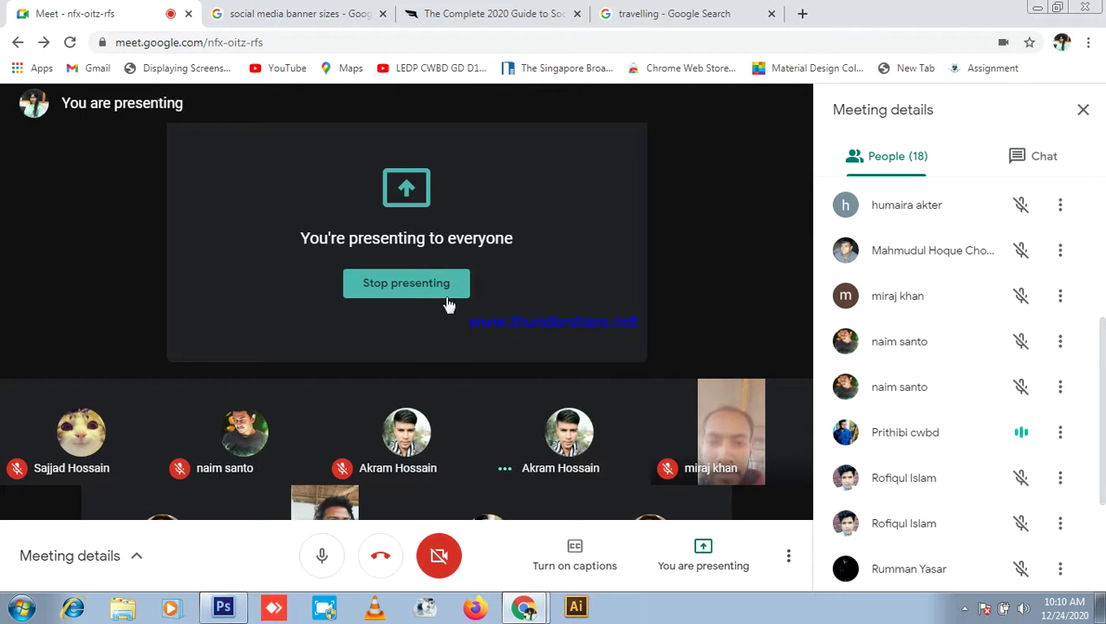
# Step: Stop presenting the screen to the call and admit the waiting guest
pyautogui.click(440, 281)
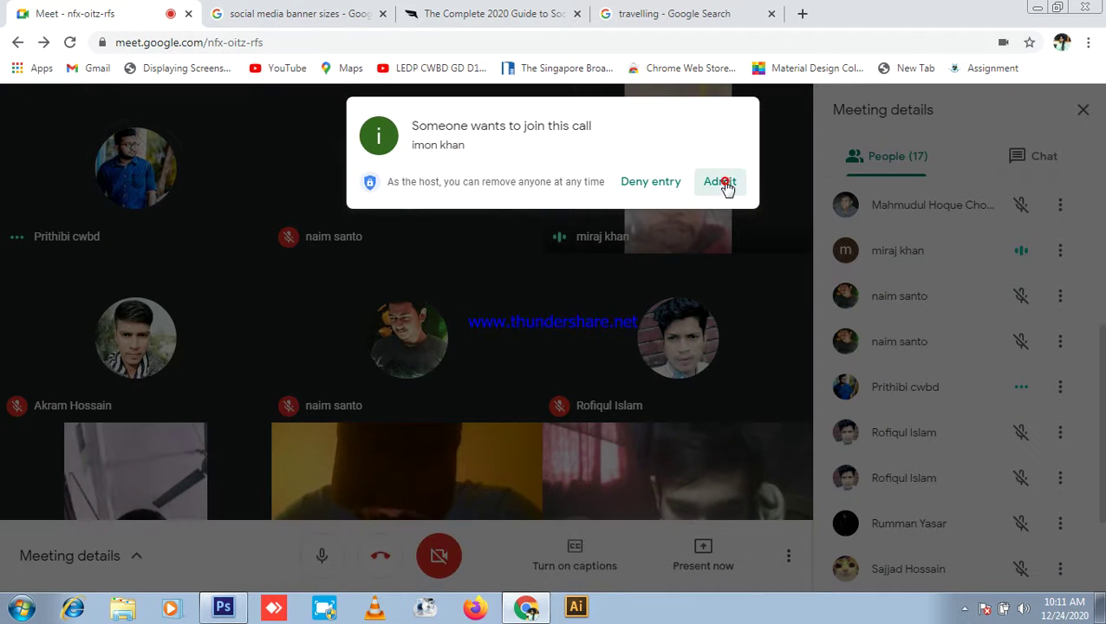
pyautogui.click(723, 183)
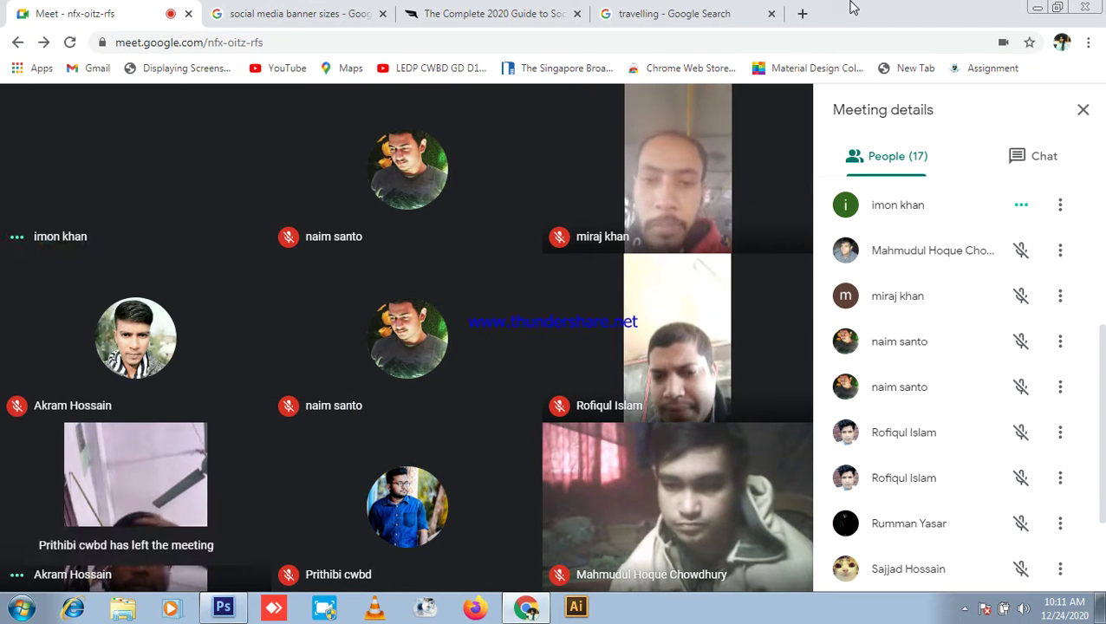
pyautogui.moveTo(783, 553)
pyautogui.click(707, 557)
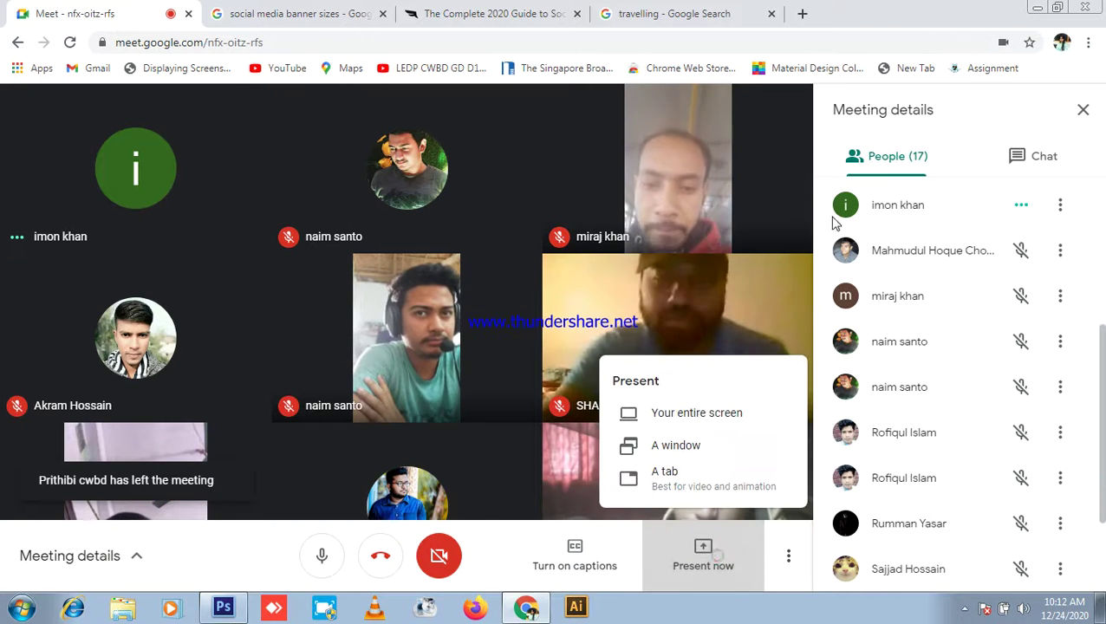
# Step: Share the entire screen in Meet again, check chat and participants, then bring Photoshop forward
pyautogui.click(698, 413)
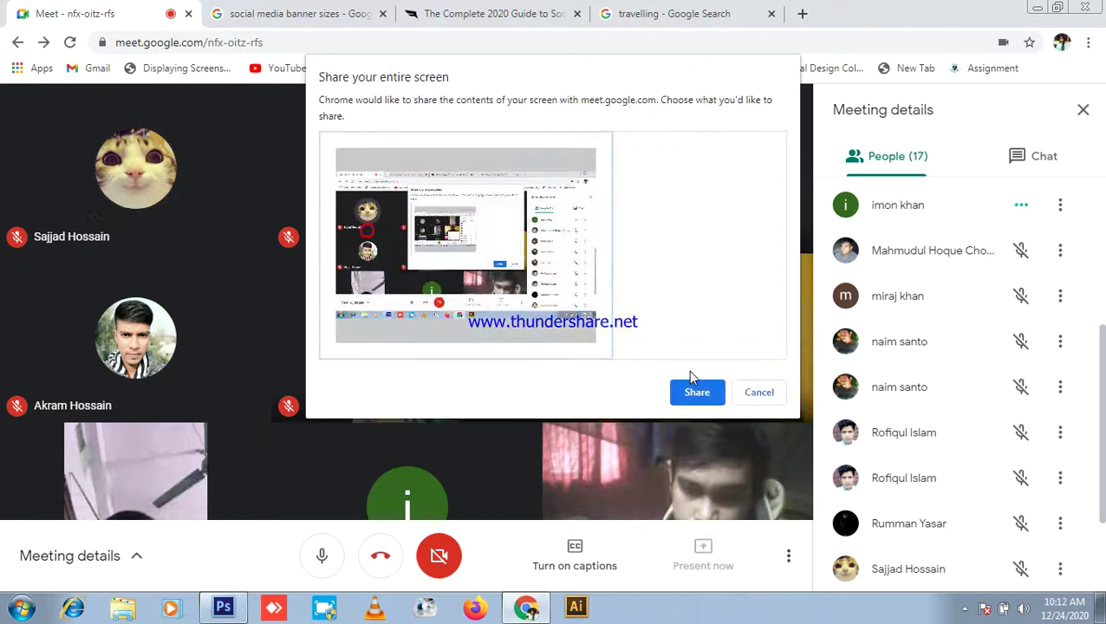
pyautogui.click(695, 393)
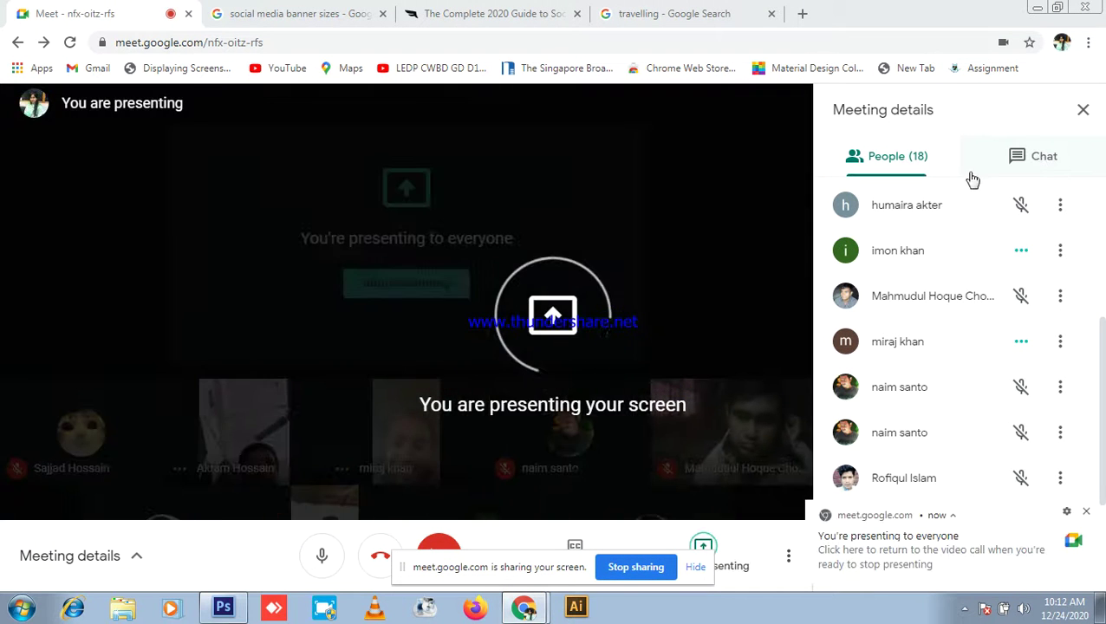
pyautogui.click(993, 161)
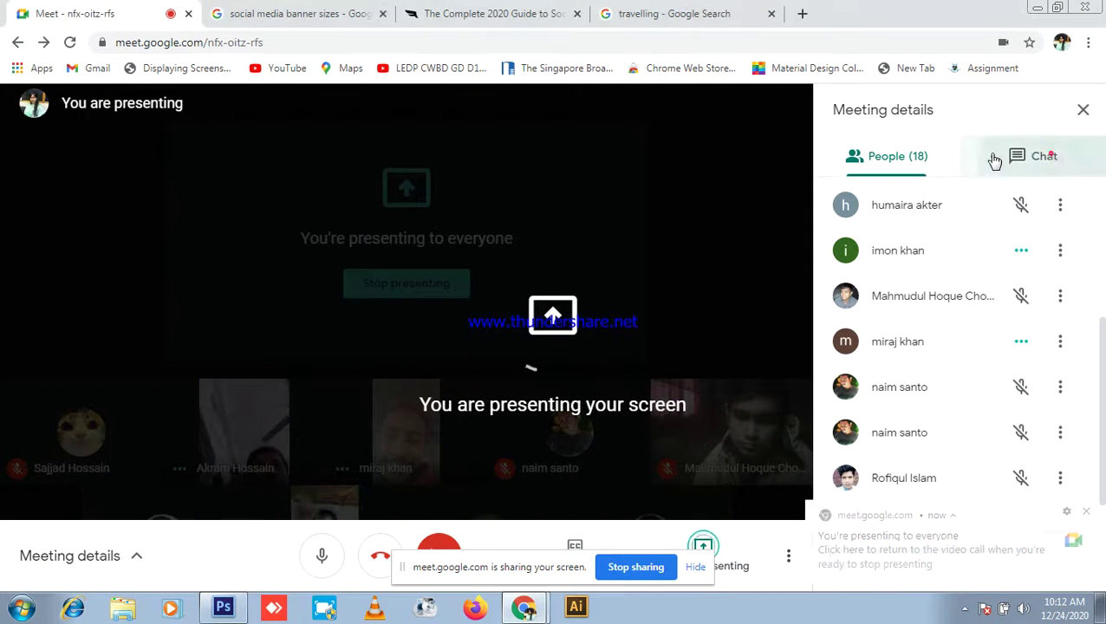
pyautogui.click(924, 158)
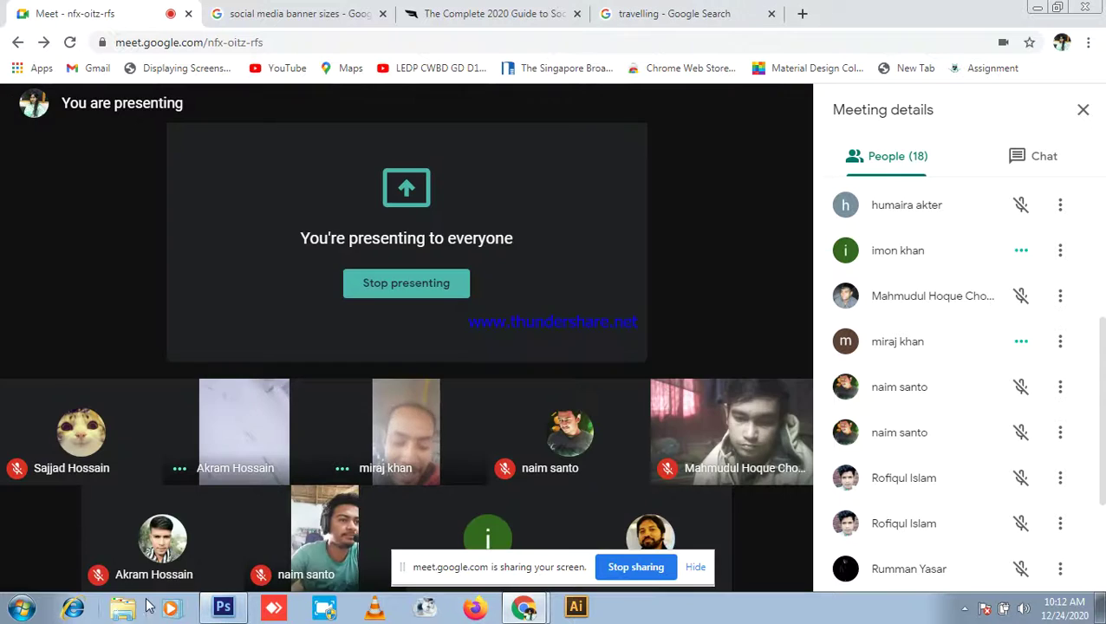
pyautogui.click(222, 607)
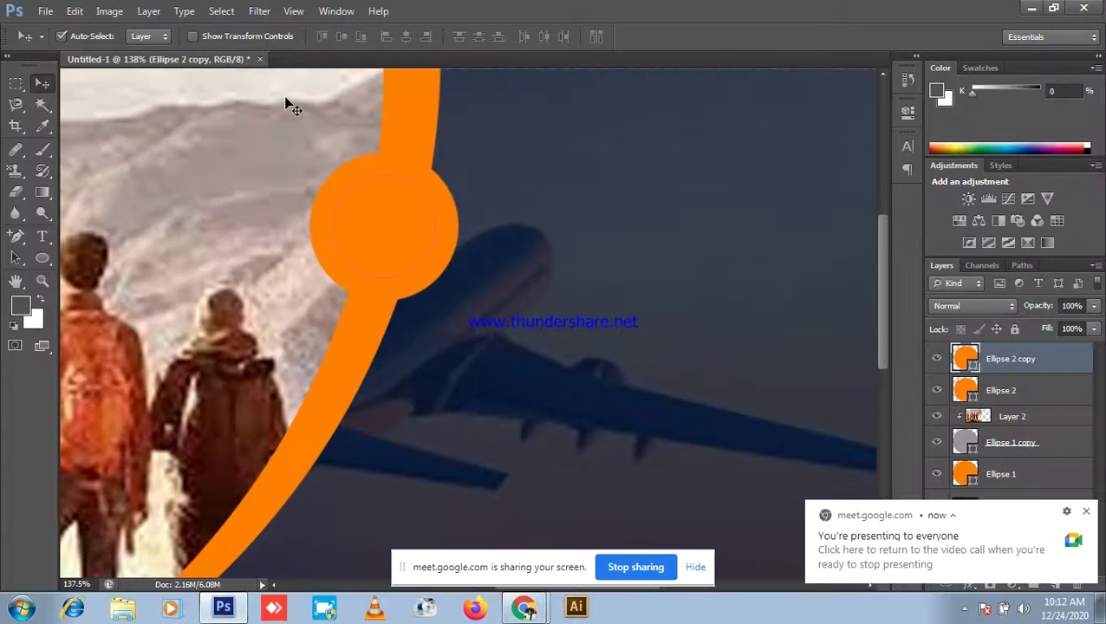
# Step: Enlarge the Ellipse 2 copy circle on the arc with Free Transform
pyautogui.hotkey('ctrl', '0')
pyautogui.click(1031, 8)
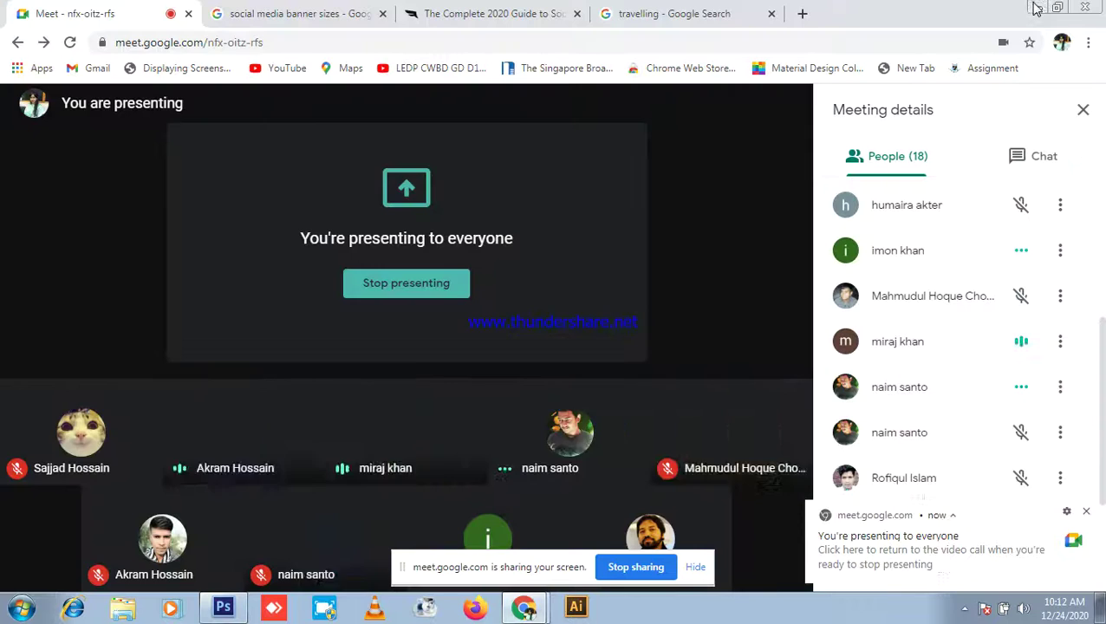
pyautogui.click(223, 607)
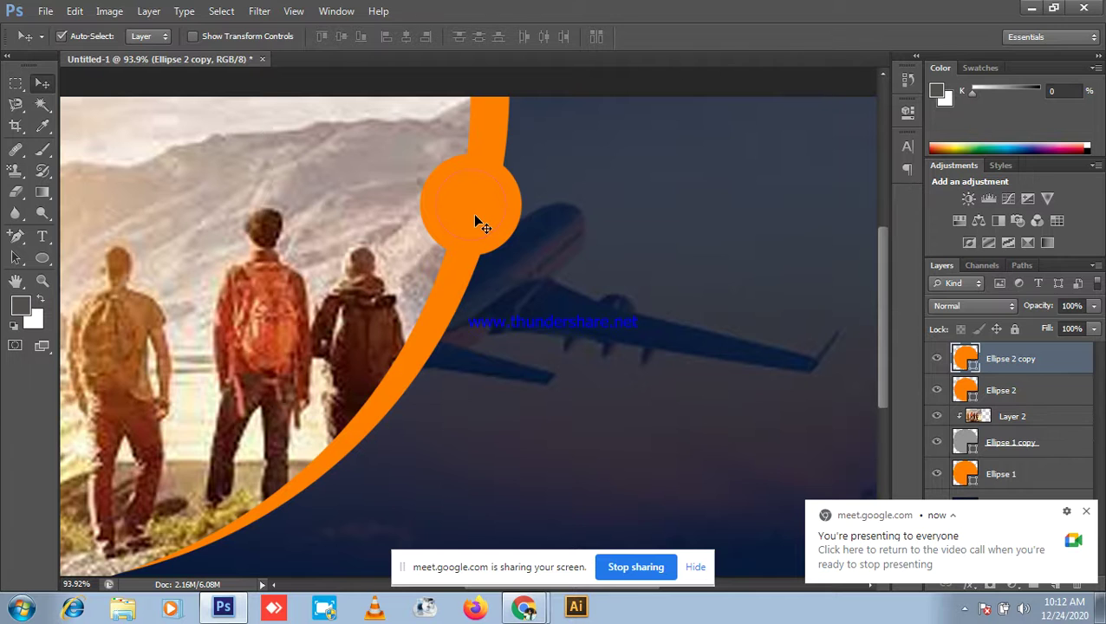
pyautogui.hotkey('ctrl', 't')
pyautogui.scroll(5, 472, 213)
pyautogui.scroll(2, 504, 174)
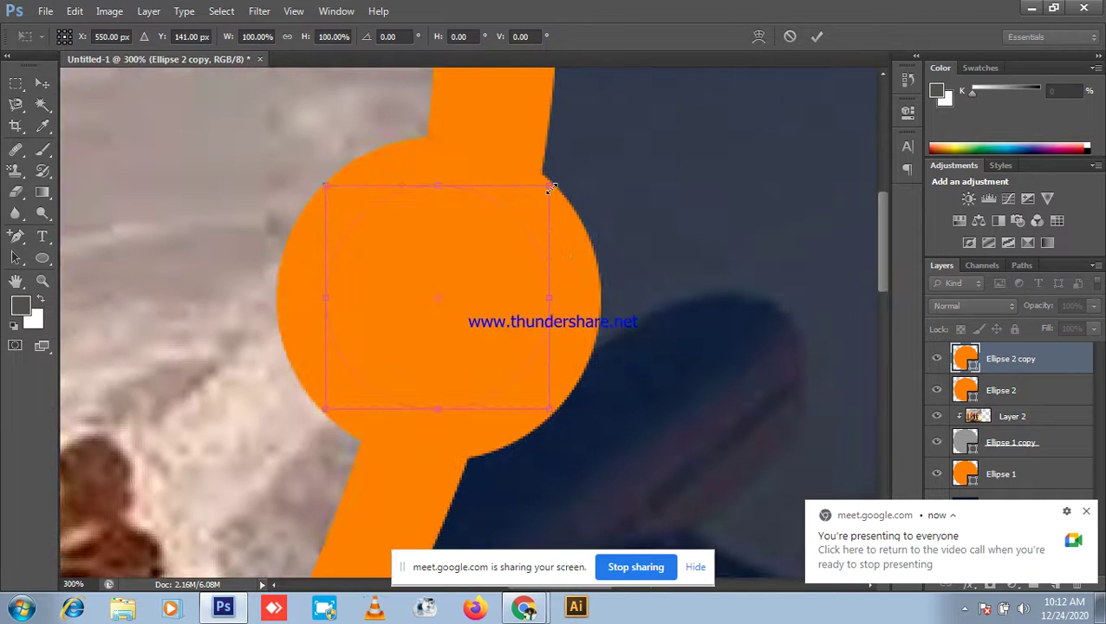
pyautogui.moveTo(560, 185); pyautogui.dragTo(569, 178)
pyautogui.moveTo(572, 178); pyautogui.dragTo(579, 176)
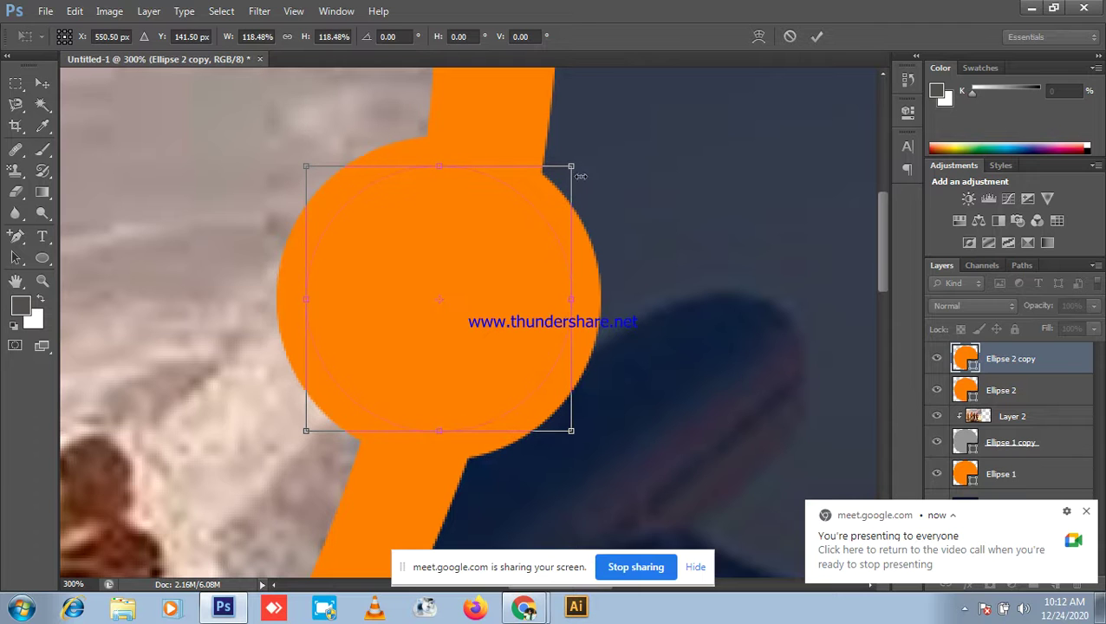
pyautogui.press('Return')
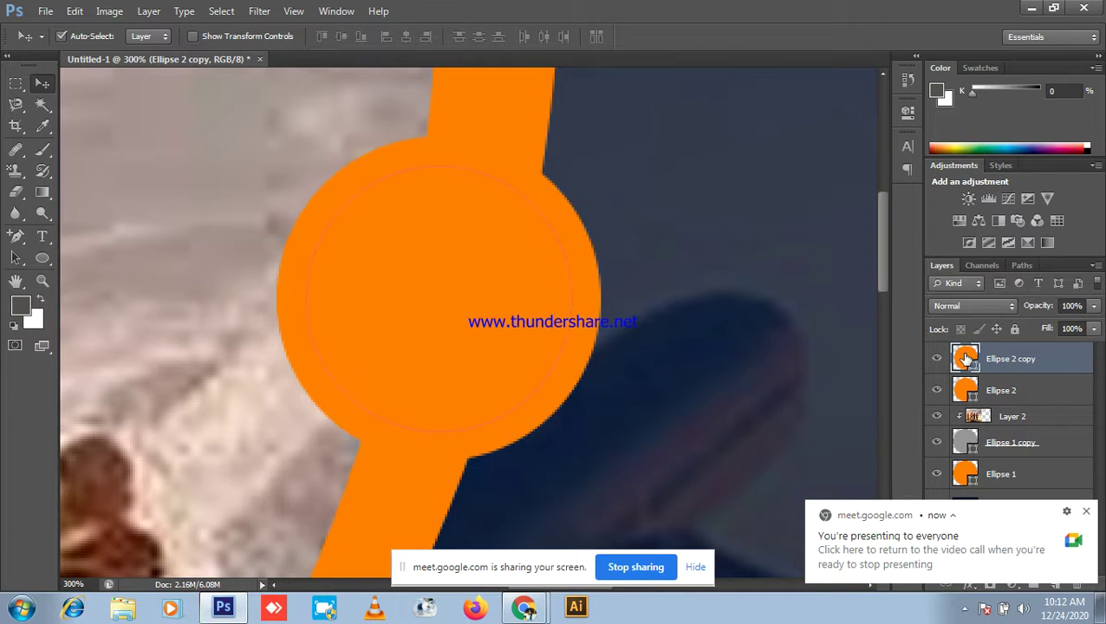
# Step: Change the Ellipse 2 copy fill to grey #989898 to leave an orange ring
pyautogui.doubleClick(966, 358)
pyautogui.moveTo(728, 326); pyautogui.dragTo(686, 351)
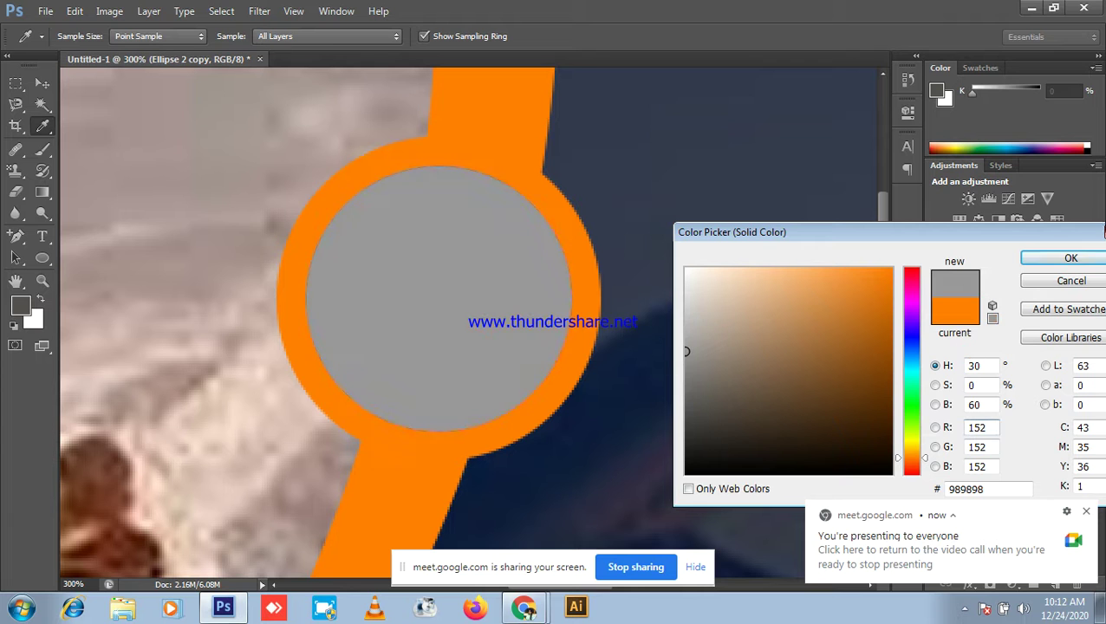
pyautogui.click(1070, 256)
pyautogui.scroll(-5, 797, 260)
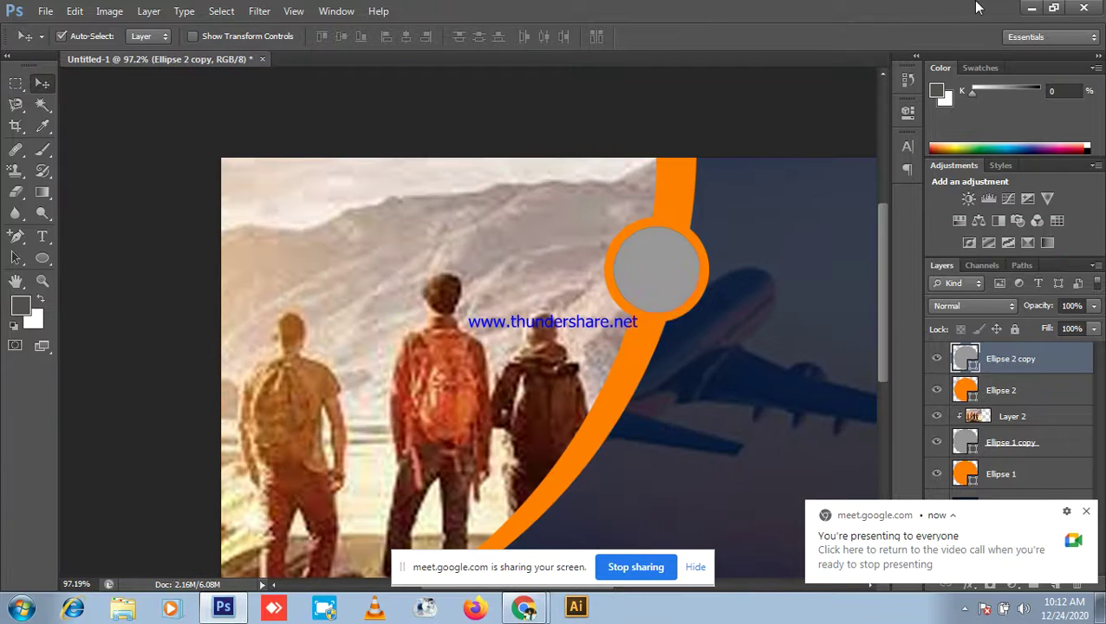
pyautogui.click(1032, 8)
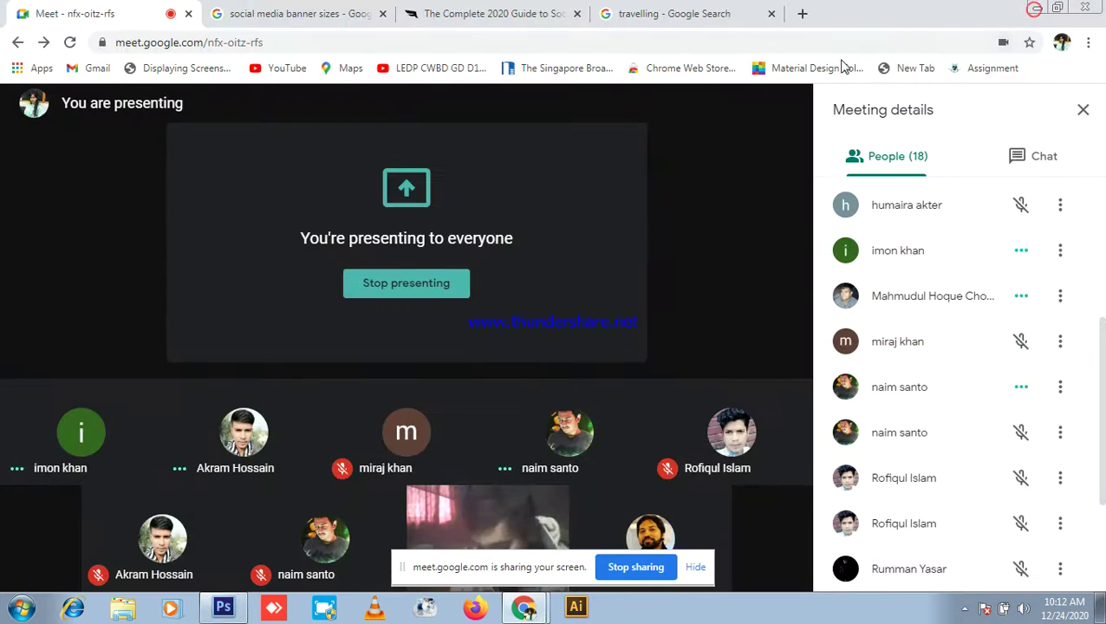
# Step: Copy the backpacker-overlooking-the-valley image from the travelling search results
pyautogui.click(654, 15)
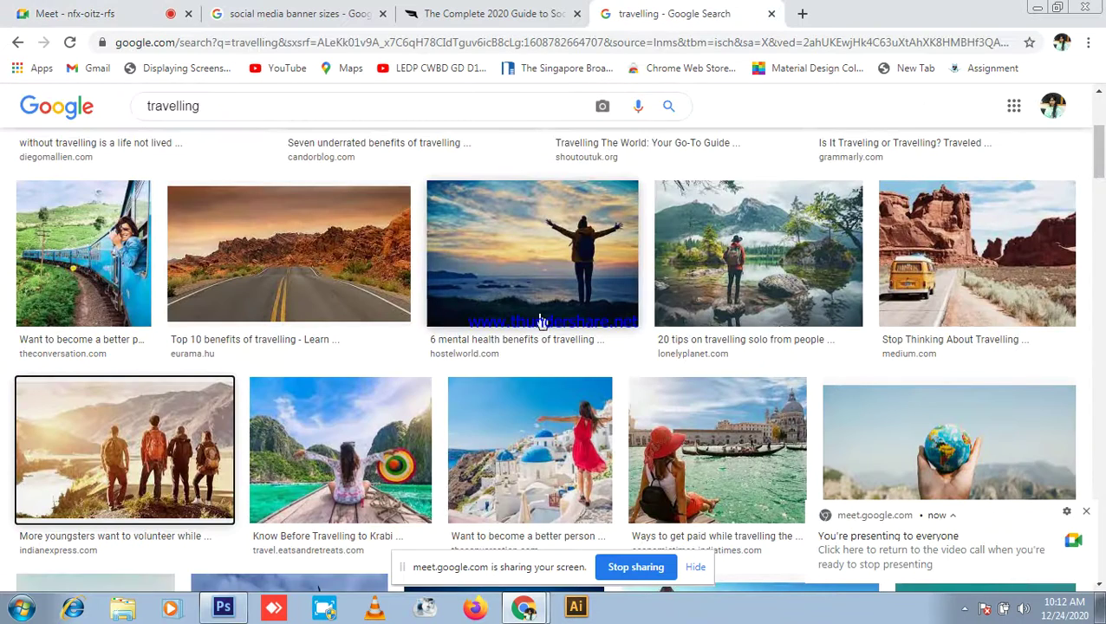
pyautogui.scroll(-3, 724, 325)
pyautogui.rightClick(678, 414)
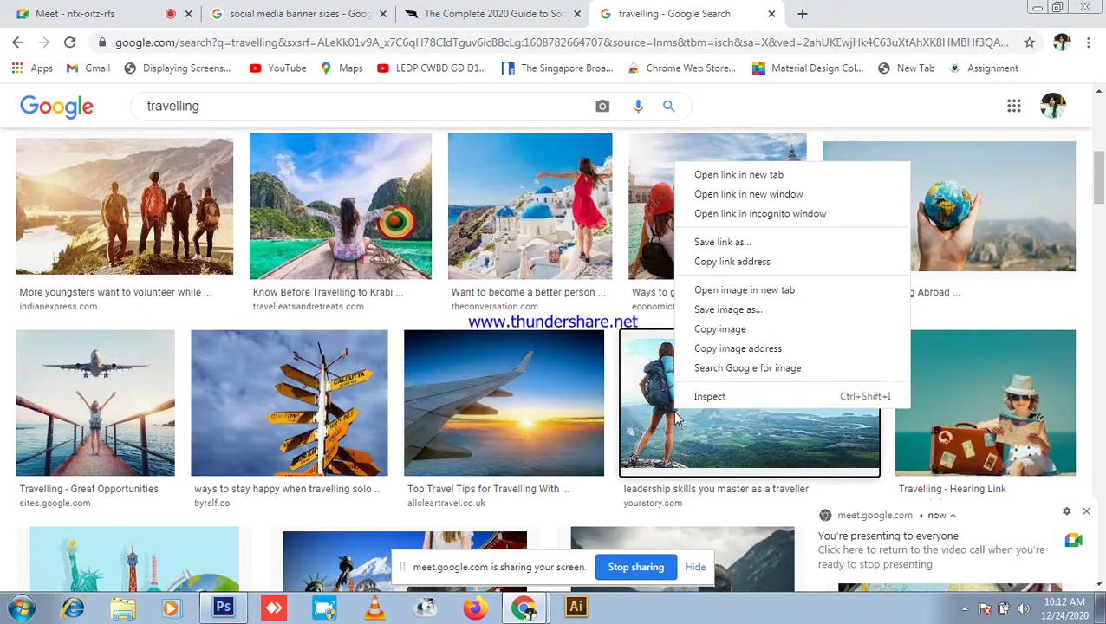
pyautogui.click(728, 330)
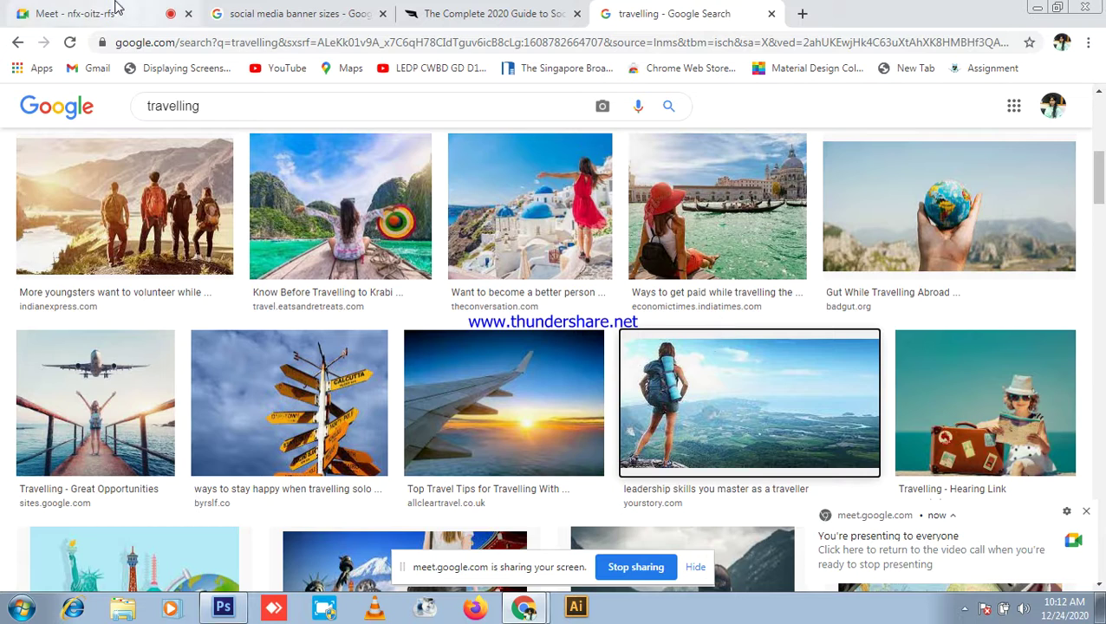
# Step: Admit the waiting guest in Meet and bring Photoshop back to the front
pyautogui.click(76, 11)
pyautogui.click(730, 188)
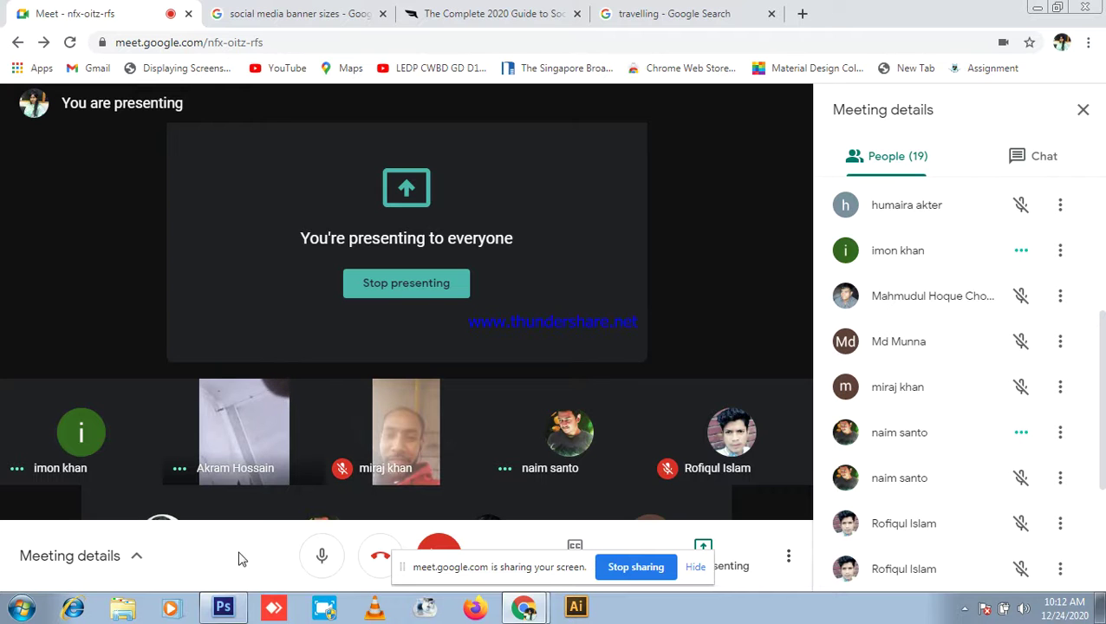
pyautogui.click(222, 606)
pyautogui.scroll(3, 425, 225)
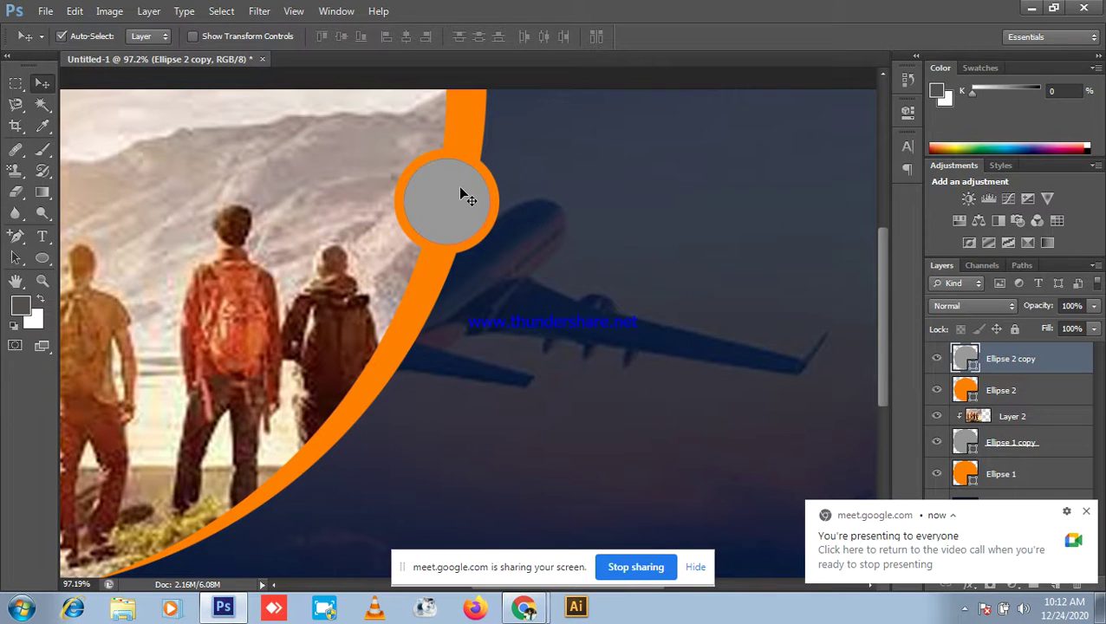
# Step: Paste the backpacker photo as Layer 3, clip it to the grey circle, and center the hiker
pyautogui.hotkey('ctrl', 'v')
pyautogui.moveTo(457, 317); pyautogui.dragTo(498, 205)
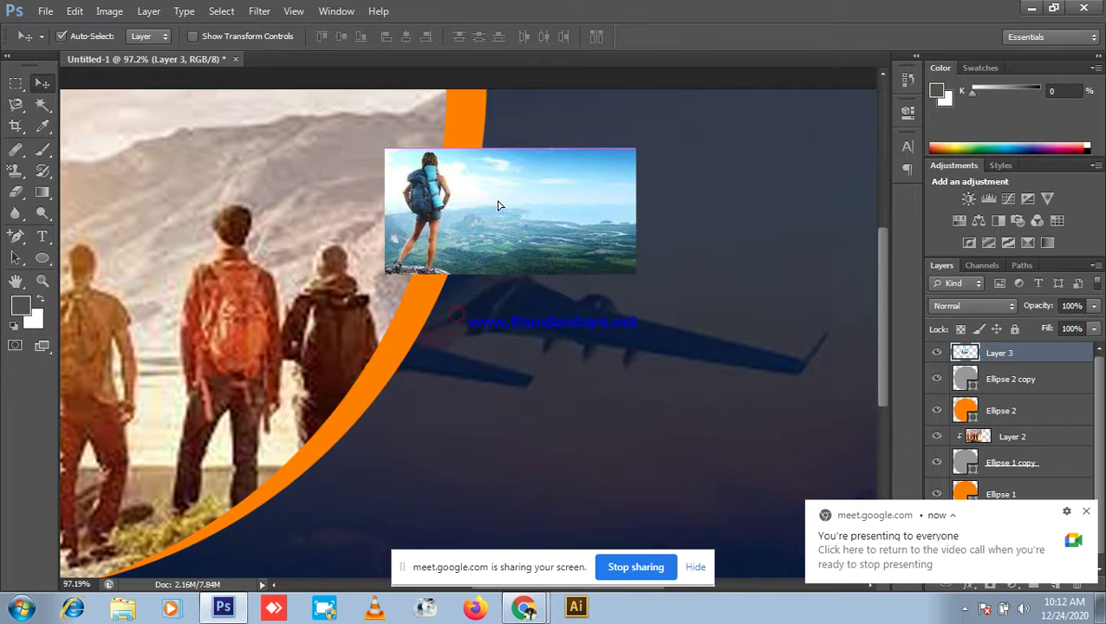
pyautogui.rightClick(1026, 348)
pyautogui.click(916, 228)
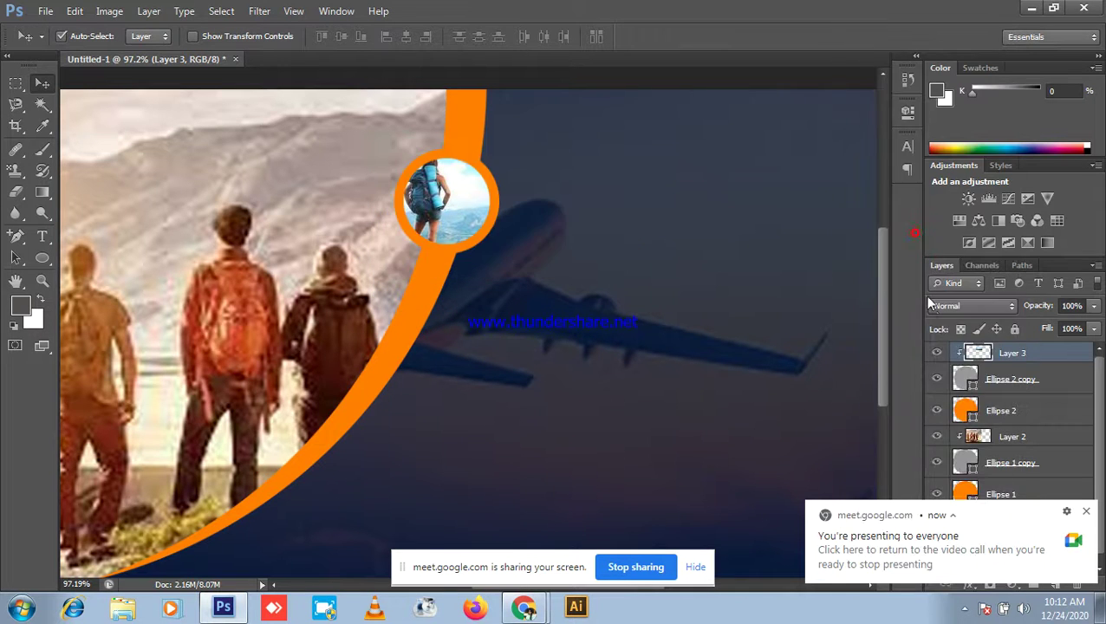
pyautogui.scroll(5, 386, 208)
pyautogui.moveTo(520, 227); pyautogui.dragTo(561, 203)
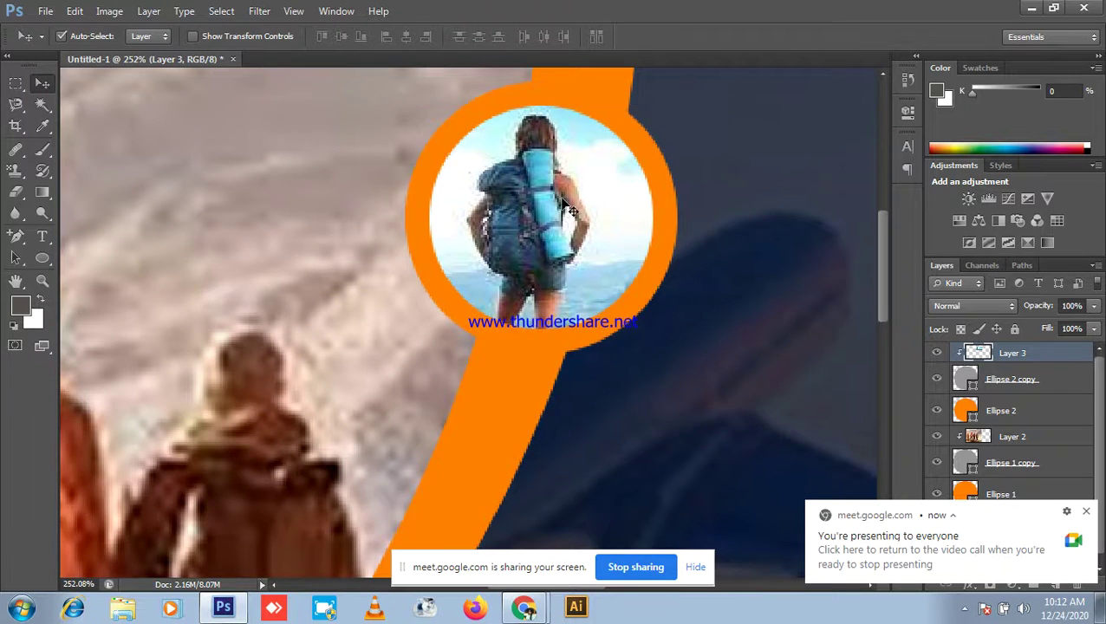
pyautogui.scroll(-2, 737, 282)
pyautogui.scroll(-1, 737, 283)
# Step: Group the photo with both Ellipse 2 circle layers as Group 1
pyautogui.keyDown('shift'); pyautogui.click(1008, 382); pyautogui.keyUp('shift')
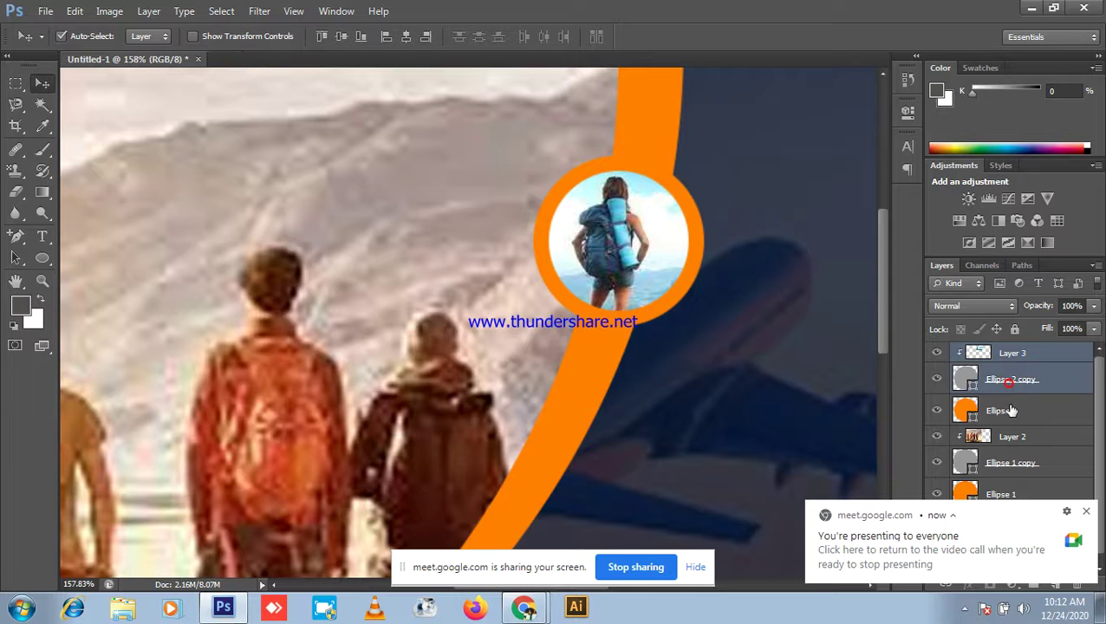
pyautogui.keyDown('shift'); pyautogui.click(1013, 411); pyautogui.keyUp('shift')
pyautogui.hotkey('ctrl', 'g')
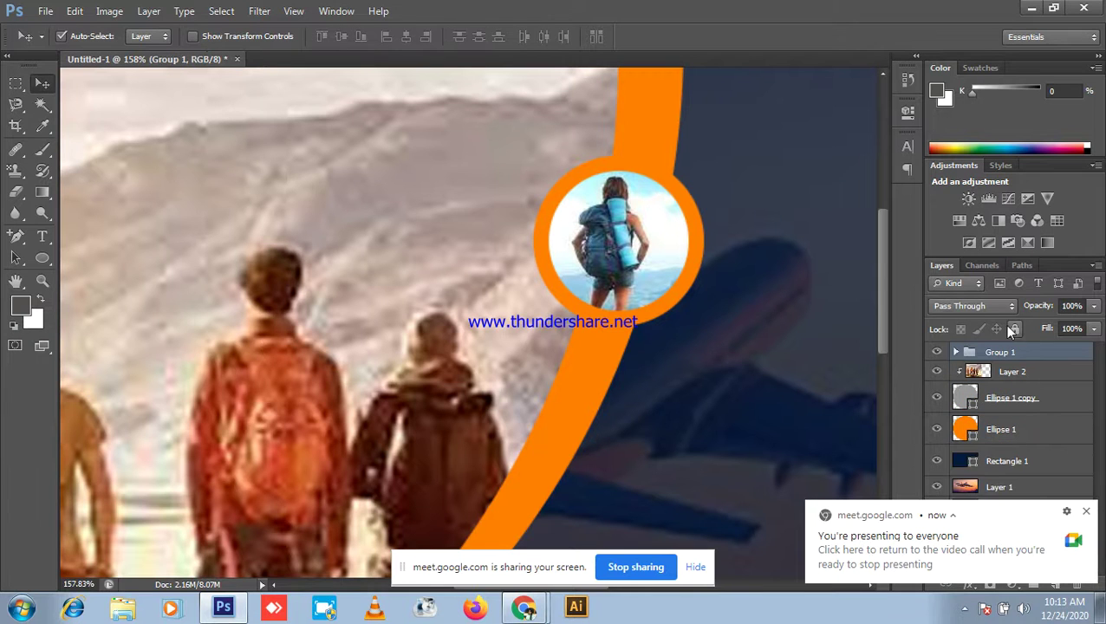
pyautogui.doubleClick(991, 352)
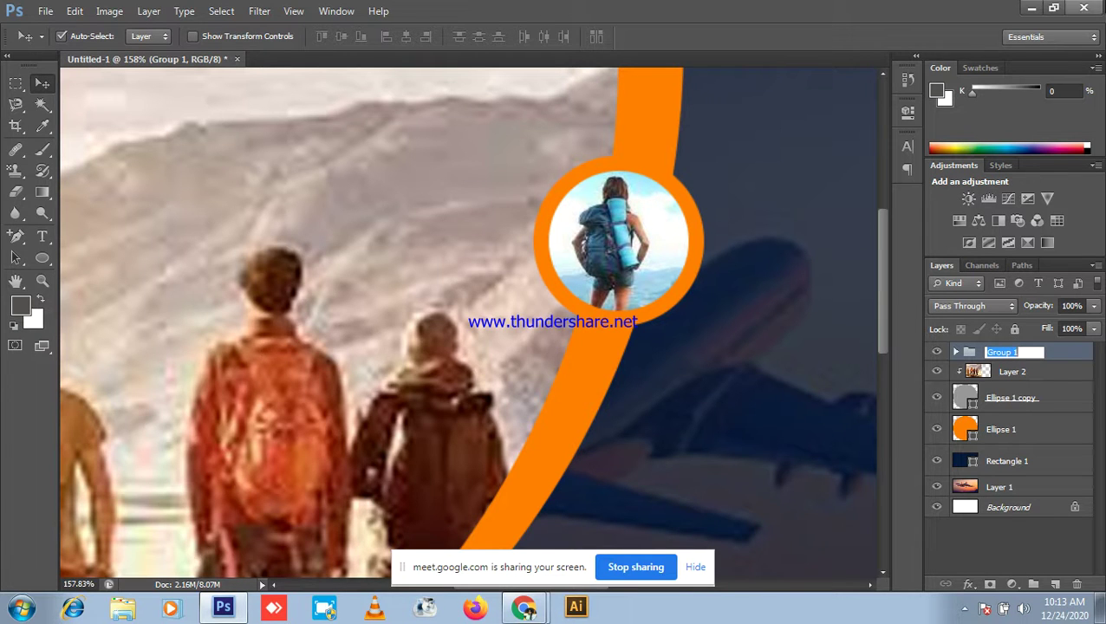
pyautogui.press('Return')
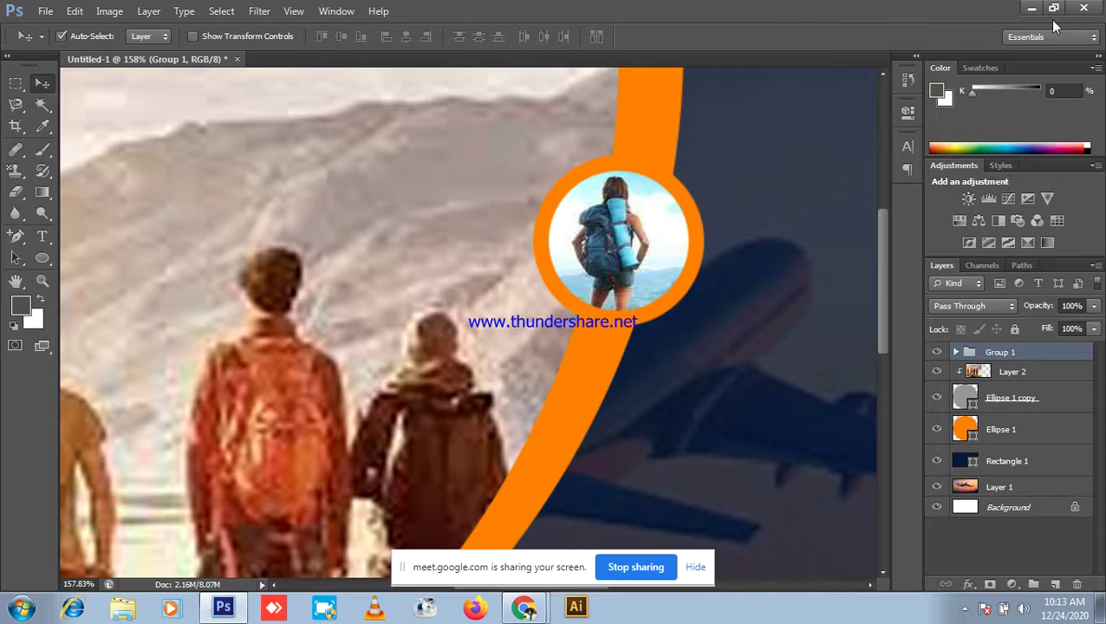
pyautogui.click(1034, 8)
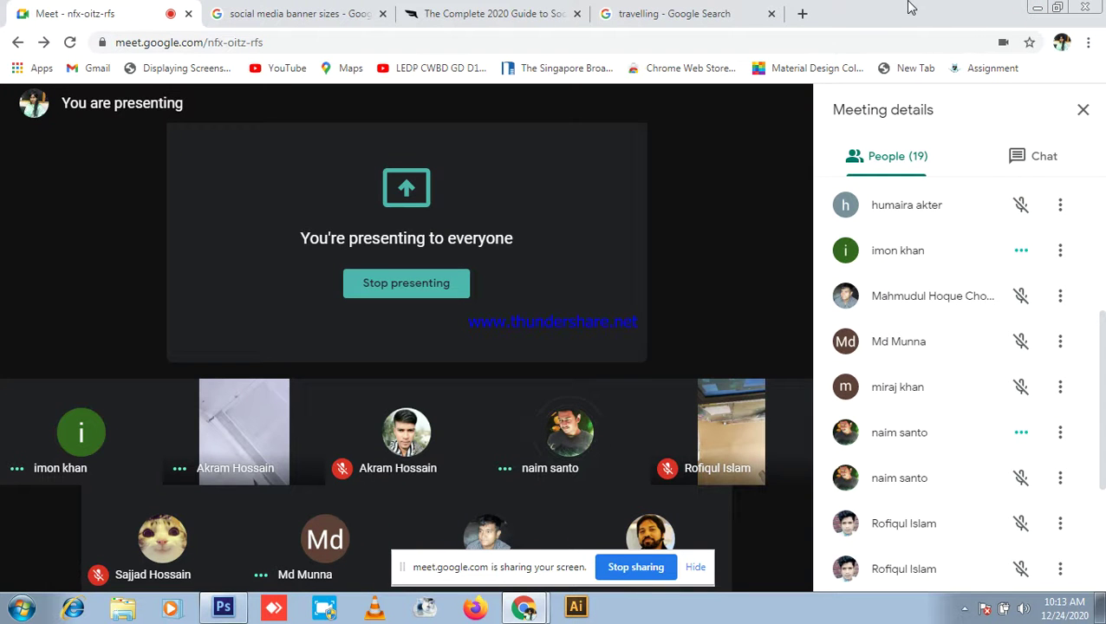
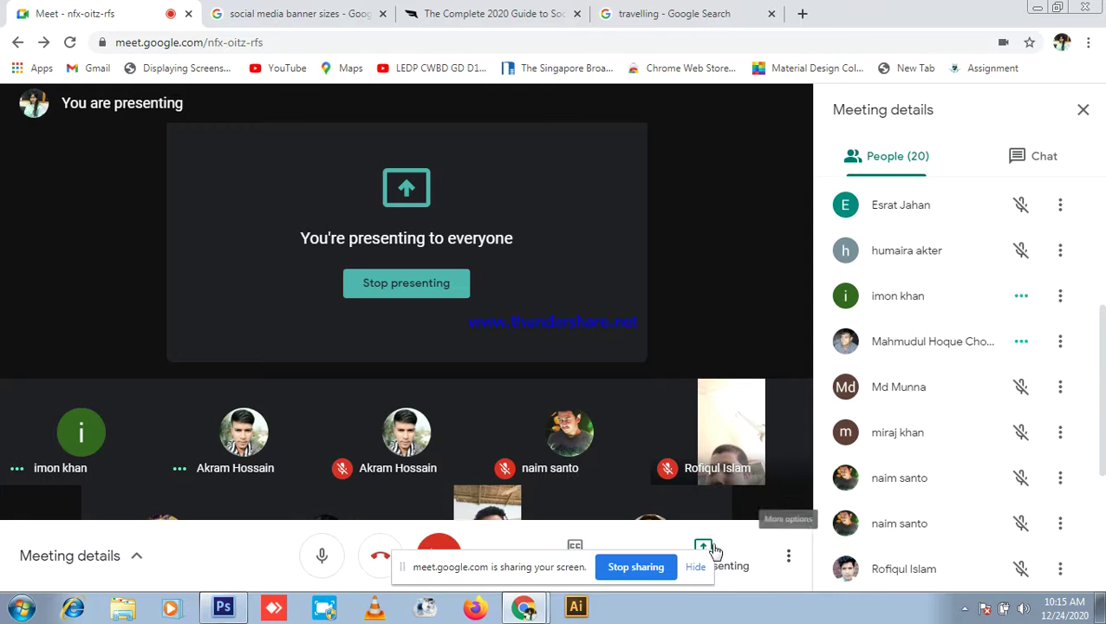
# Step: Hide the 'sharing your screen' bar and scroll through the Meet People list
pyautogui.click(702, 574)
pyautogui.scroll(-3, 954, 307)
pyautogui.scroll(6, 990, 316)
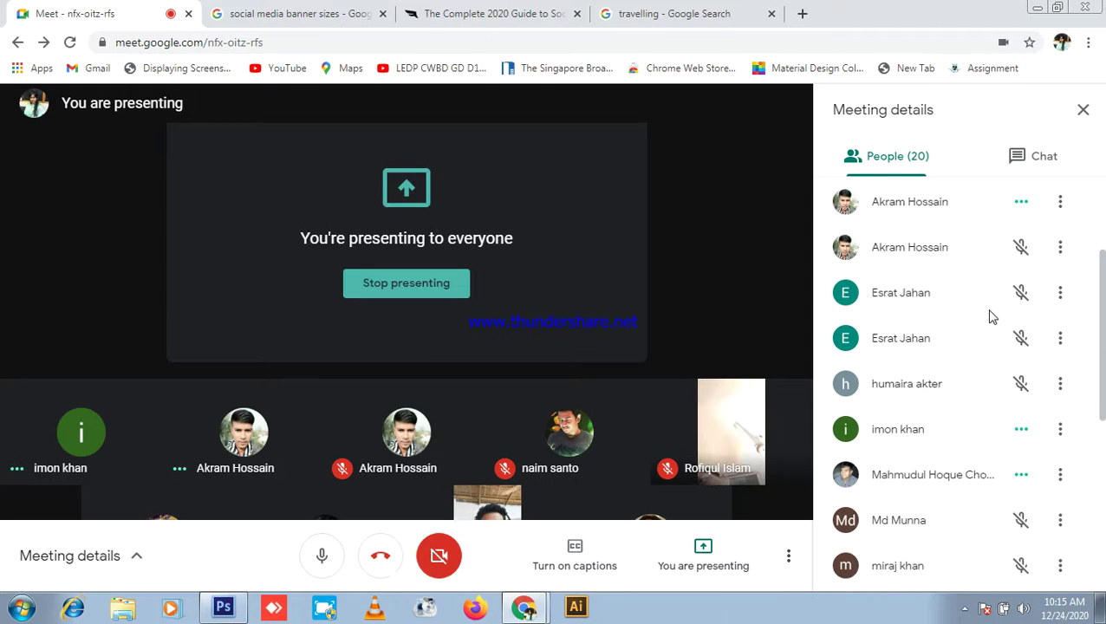
pyautogui.scroll(-2, 941, 414)
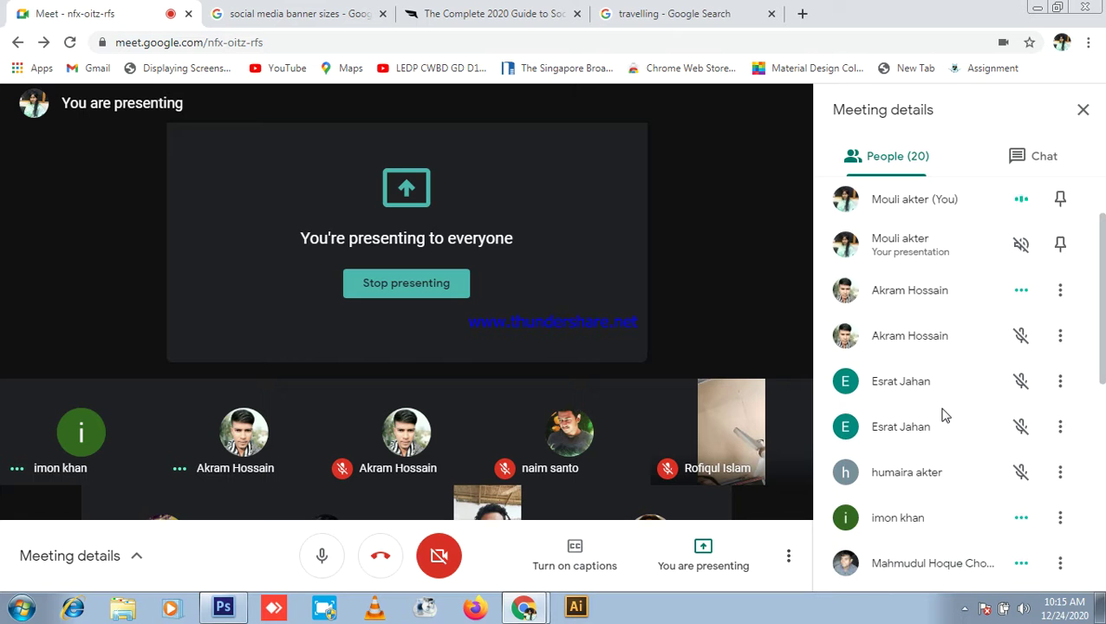
pyautogui.scroll(-3, 945, 459)
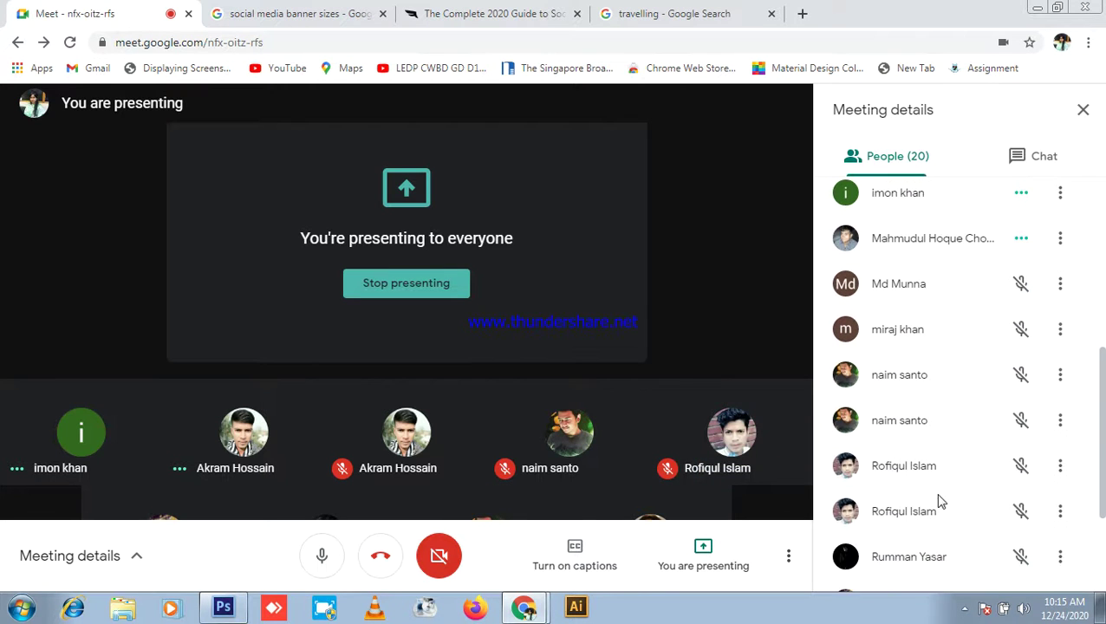
pyautogui.scroll(-2, 940, 501)
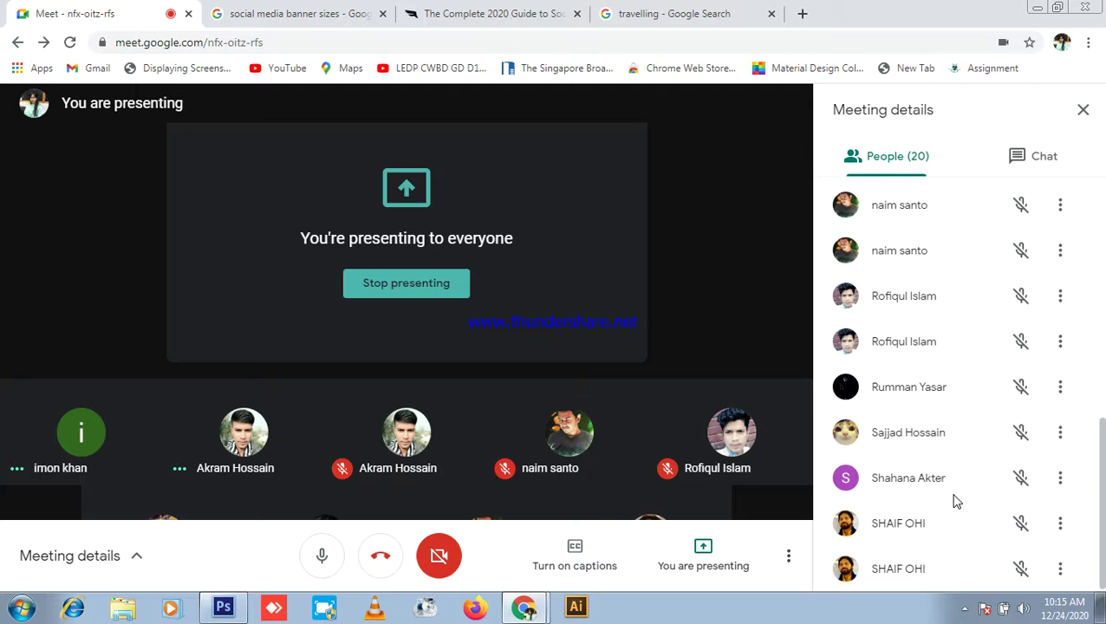
pyautogui.scroll(6, 944, 501)
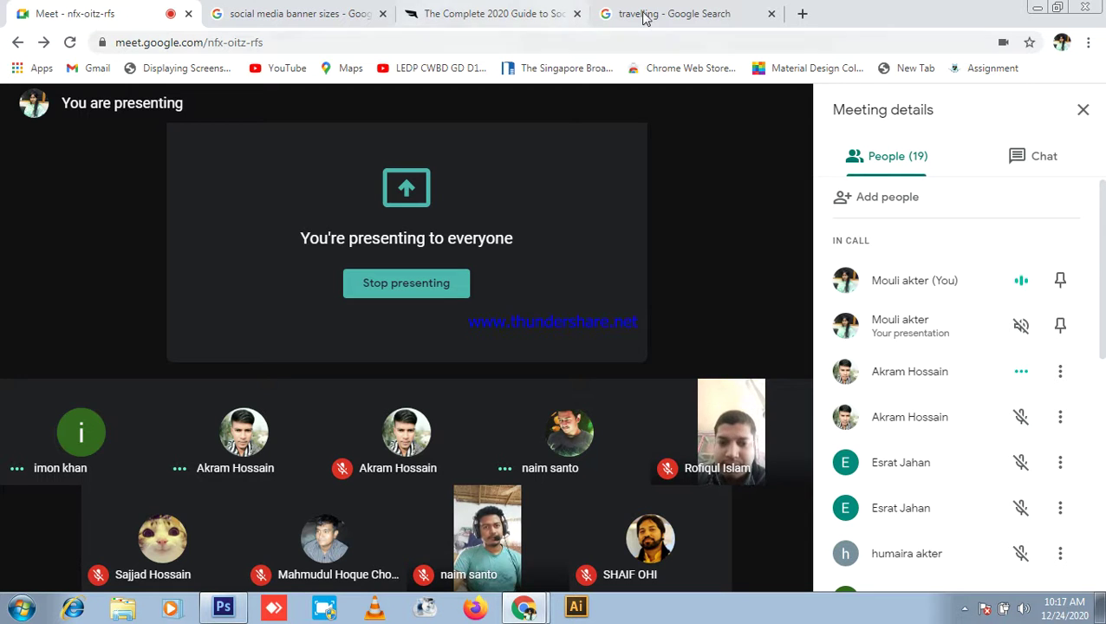
# Step: Glance at the 'travelling' search results, then bring the Untitled-1 banner in Photoshop forward
pyautogui.click(679, 13)
pyautogui.click(87, 12)
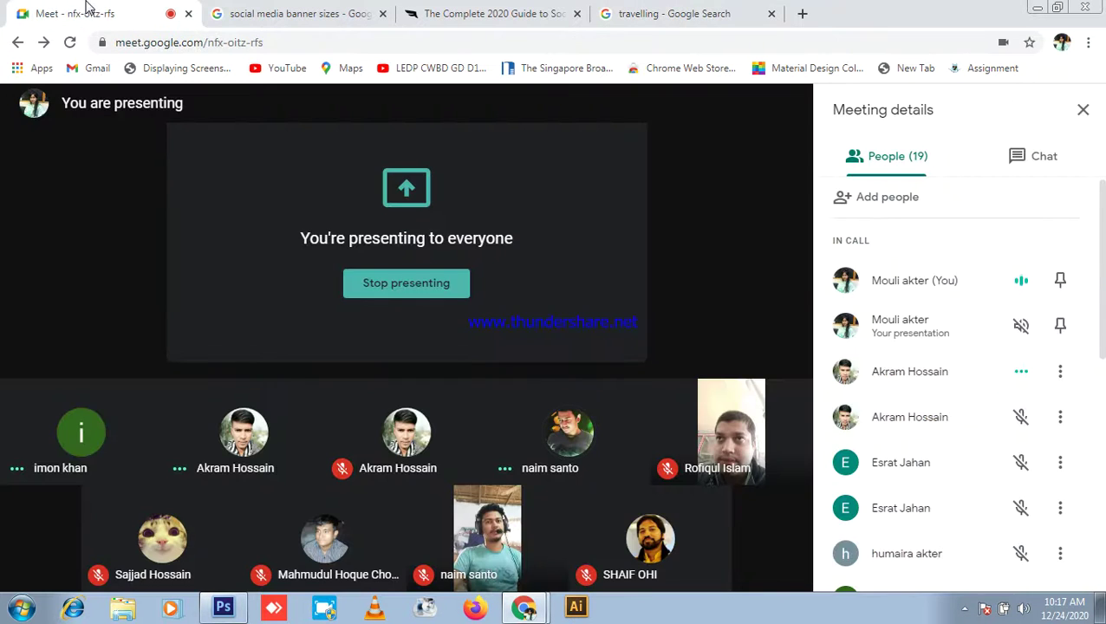
pyautogui.click(224, 607)
pyautogui.scroll(-1, 632, 339)
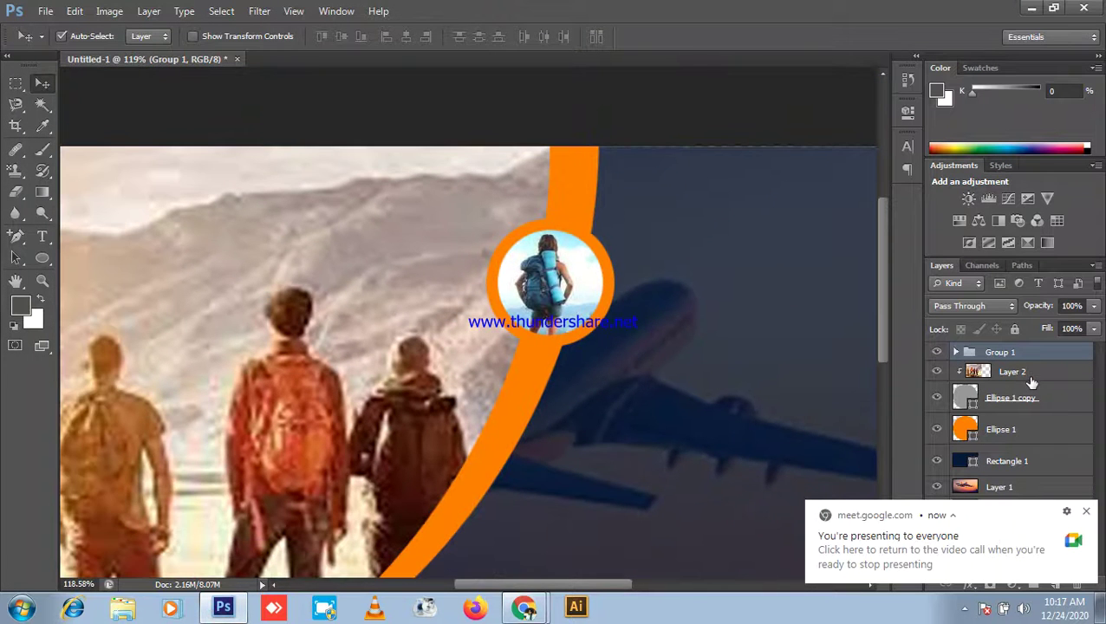
# Step: Toggle the circle badge's visibility and undo the accidental Layer 3 copy
pyautogui.click(936, 352)
pyautogui.click(936, 352)
pyautogui.moveTo(573, 297); pyautogui.dragTo(506, 432)
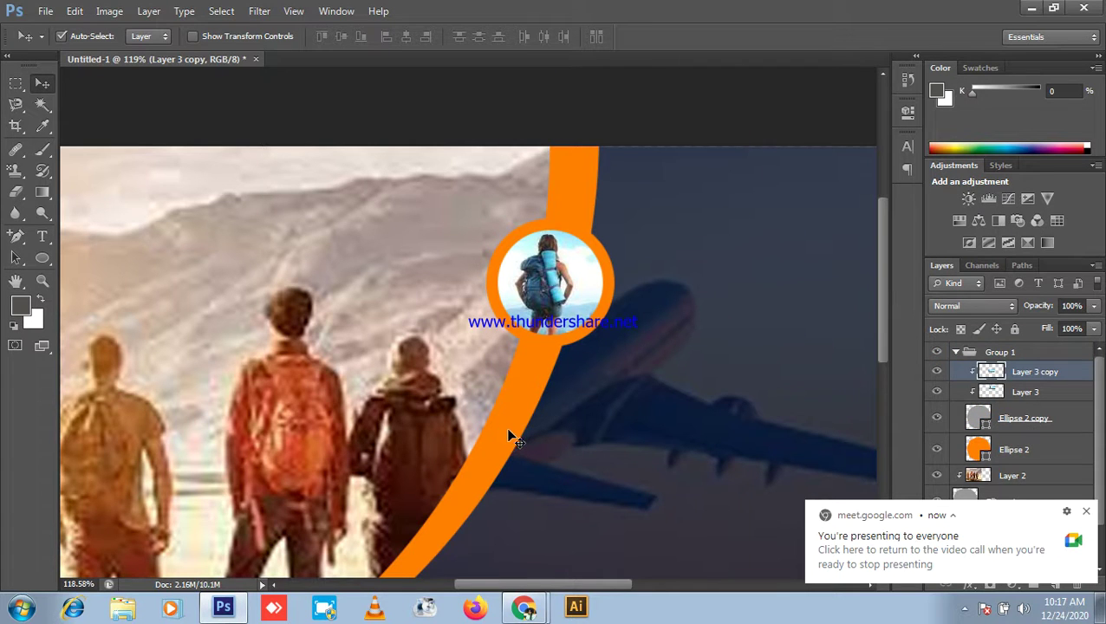
pyautogui.hotkey('ctrl', 'z')
# Step: Set the Move tool's Auto-Select to Group, then select Group 1 and Layer 2
pyautogui.click(159, 36)
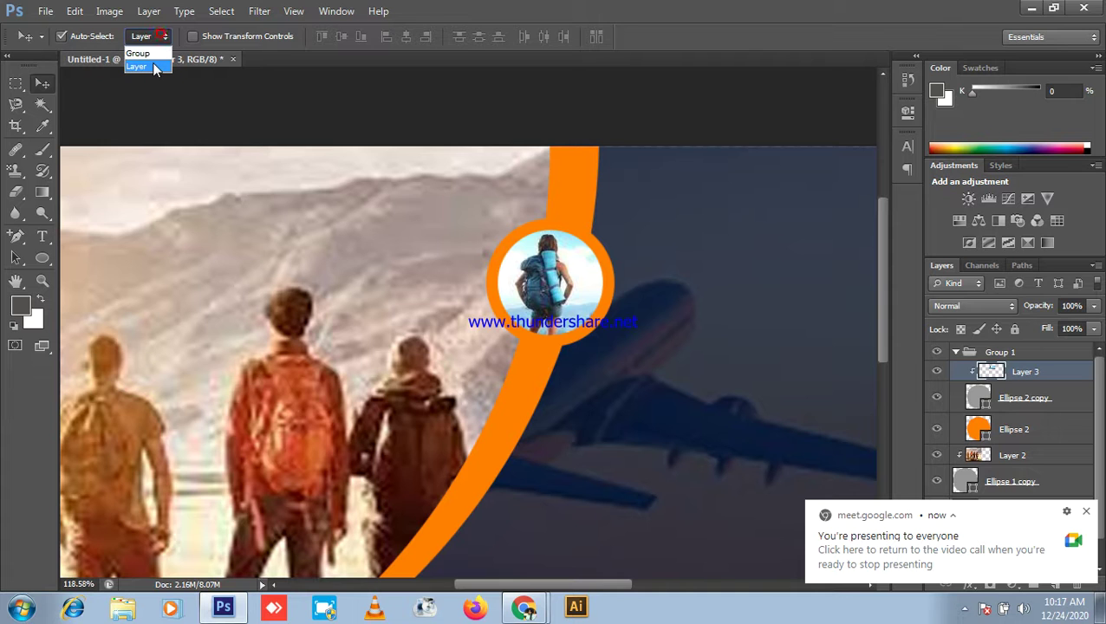
pyautogui.click(321, 117)
pyautogui.scroll(-2, 654, 321)
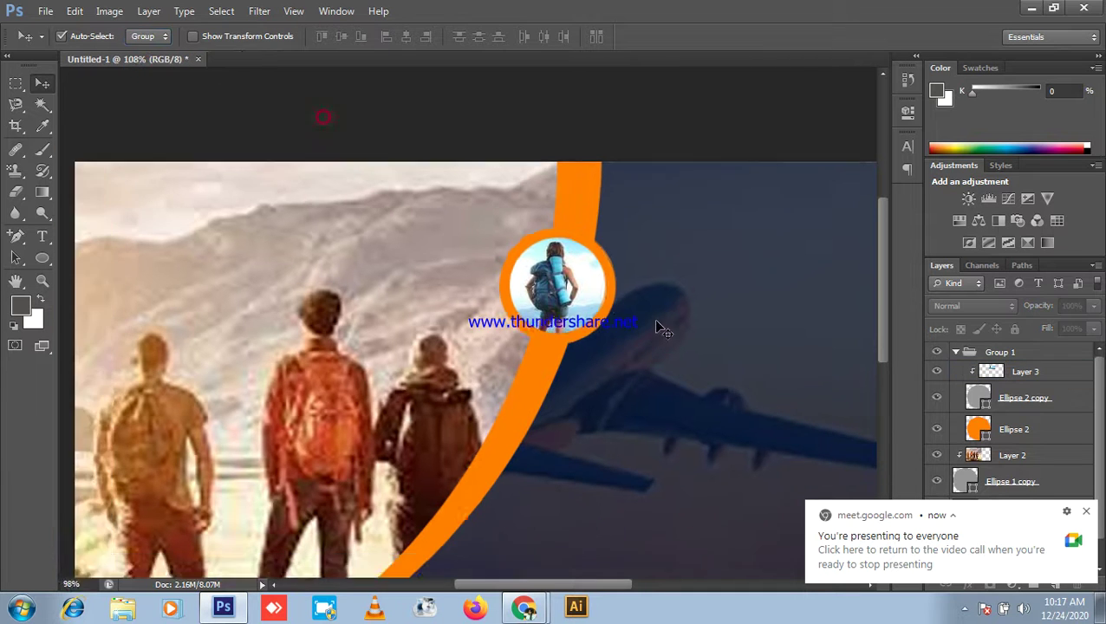
pyautogui.click(1036, 355)
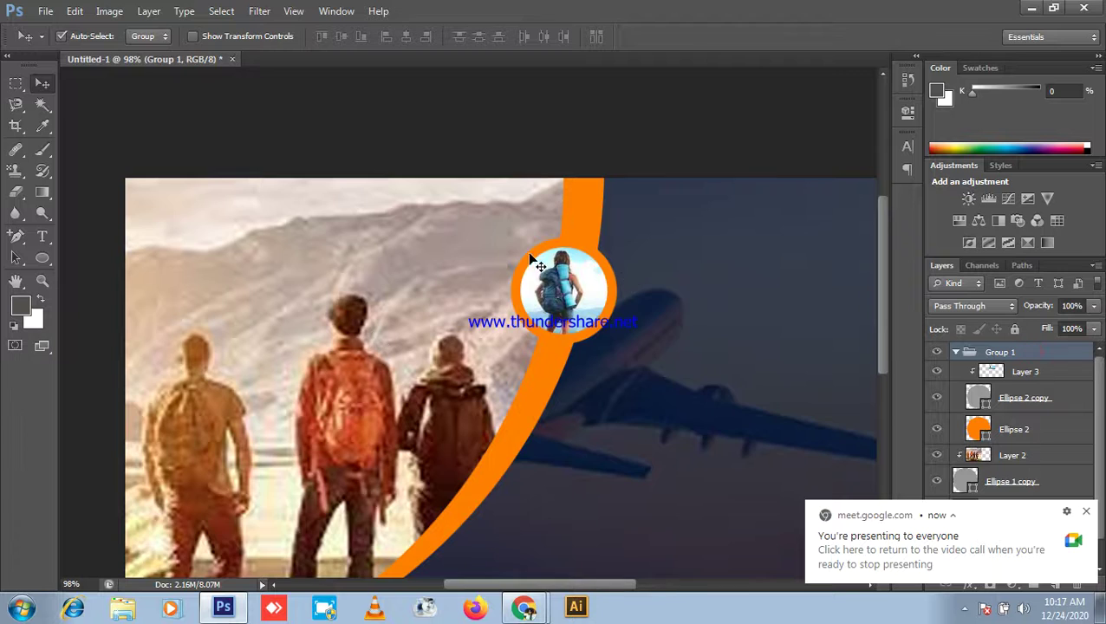
pyautogui.scroll(-3, 321, 355)
pyautogui.click(282, 317)
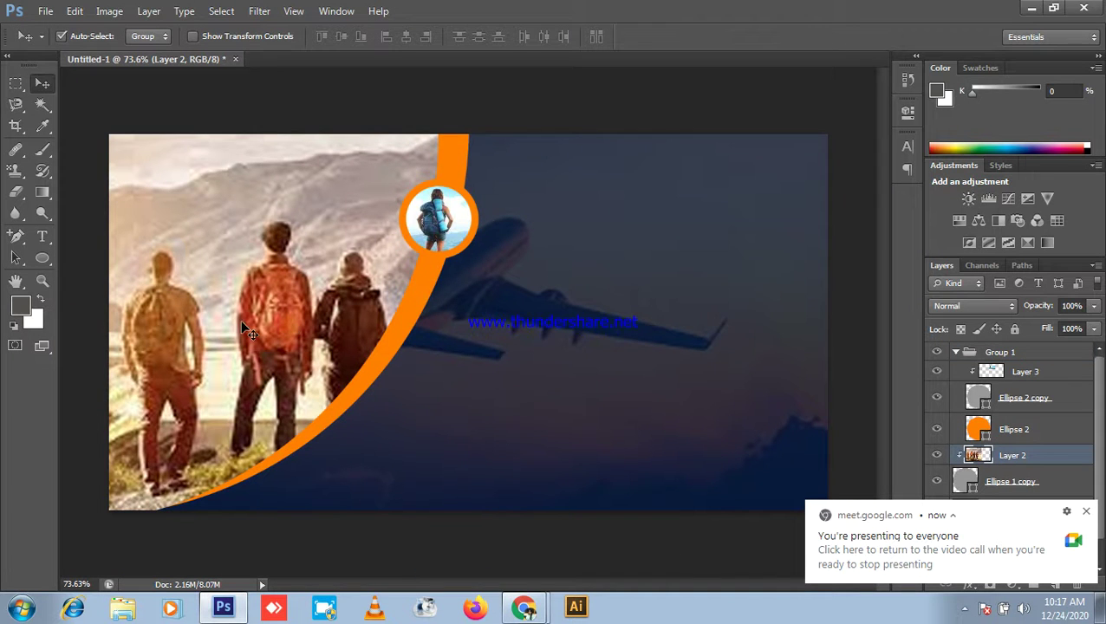
# Step: Briefly show the Meet call, then return to Photoshop and select the Group 1 badge
pyautogui.click(1032, 9)
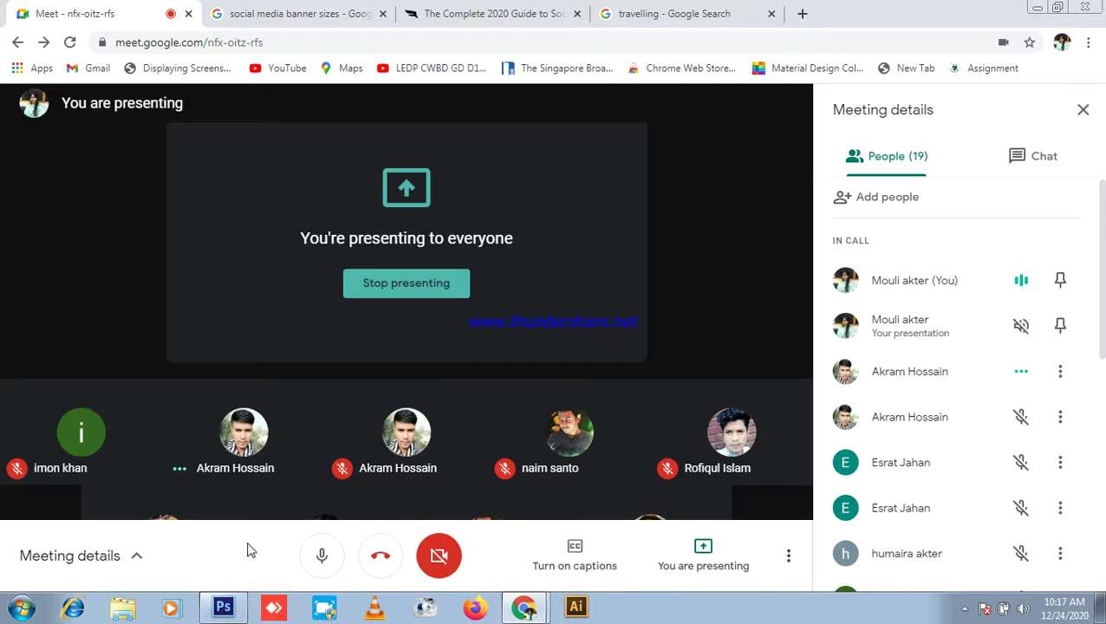
pyautogui.click(223, 606)
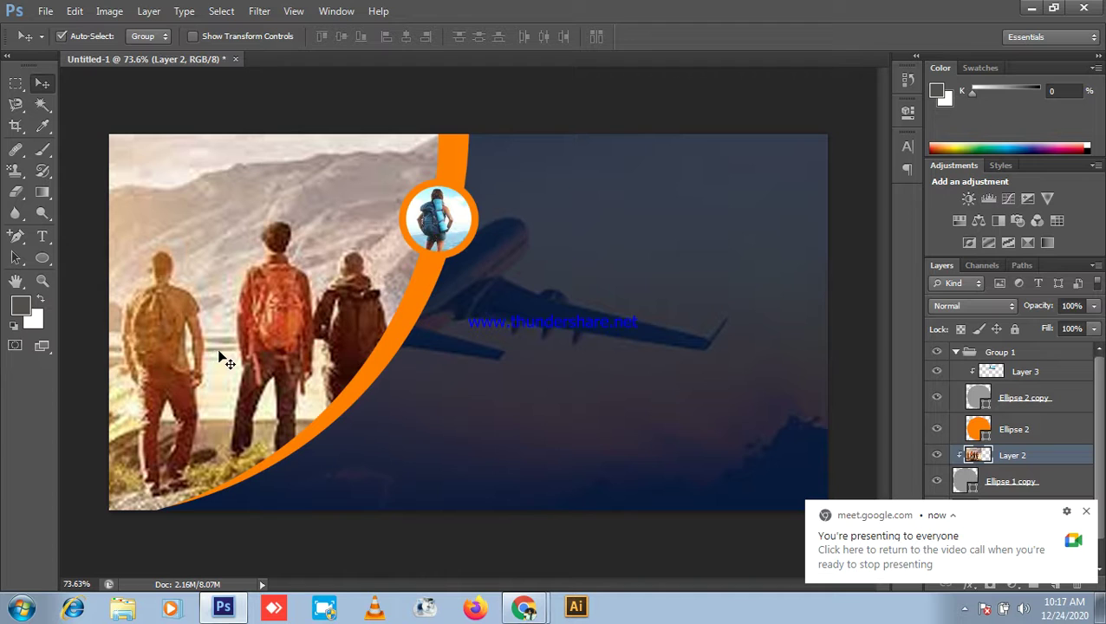
pyautogui.scroll(-1, 991, 460)
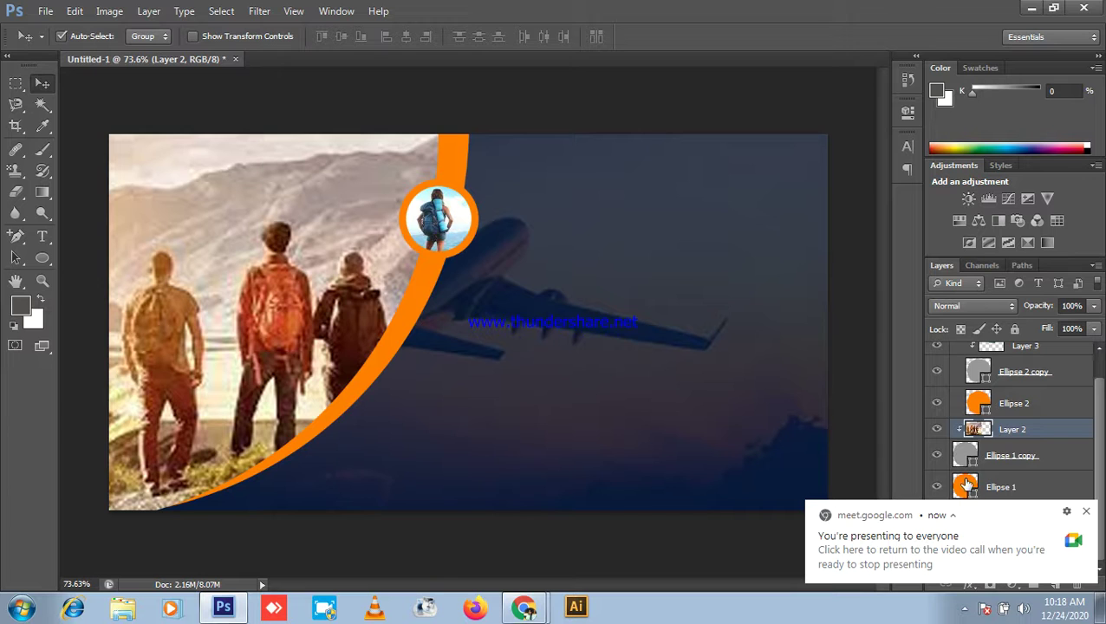
pyautogui.scroll(1, 935, 364)
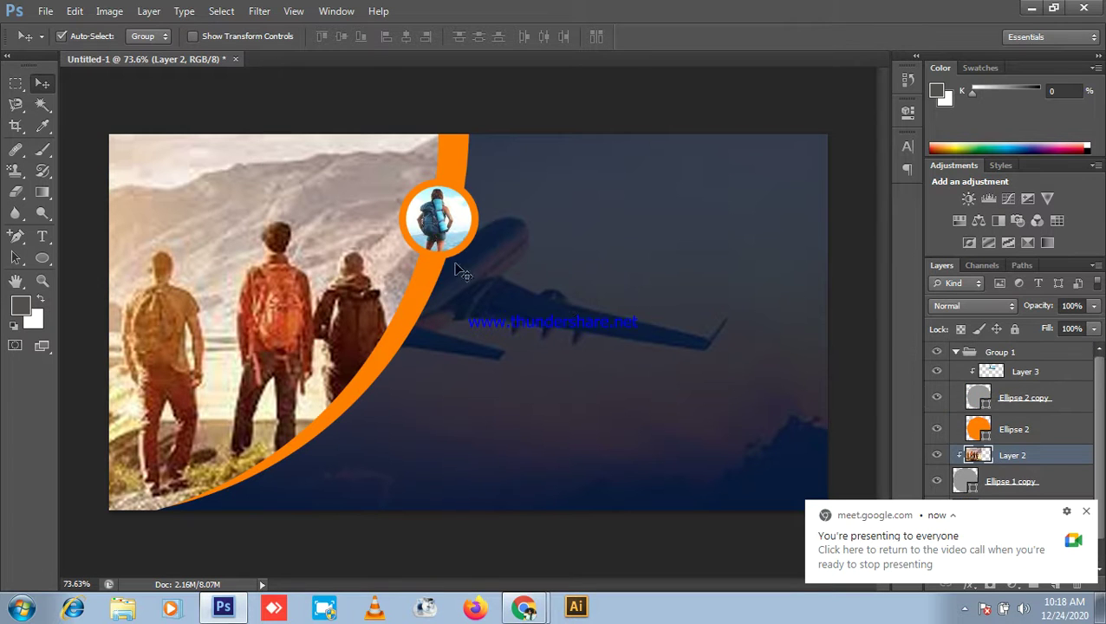
pyautogui.click(430, 251)
# Step: Alt-drag copies of the Group 1 badge down along the orange curve
pyautogui.moveTo(452, 260); pyautogui.dragTo(289, 455)
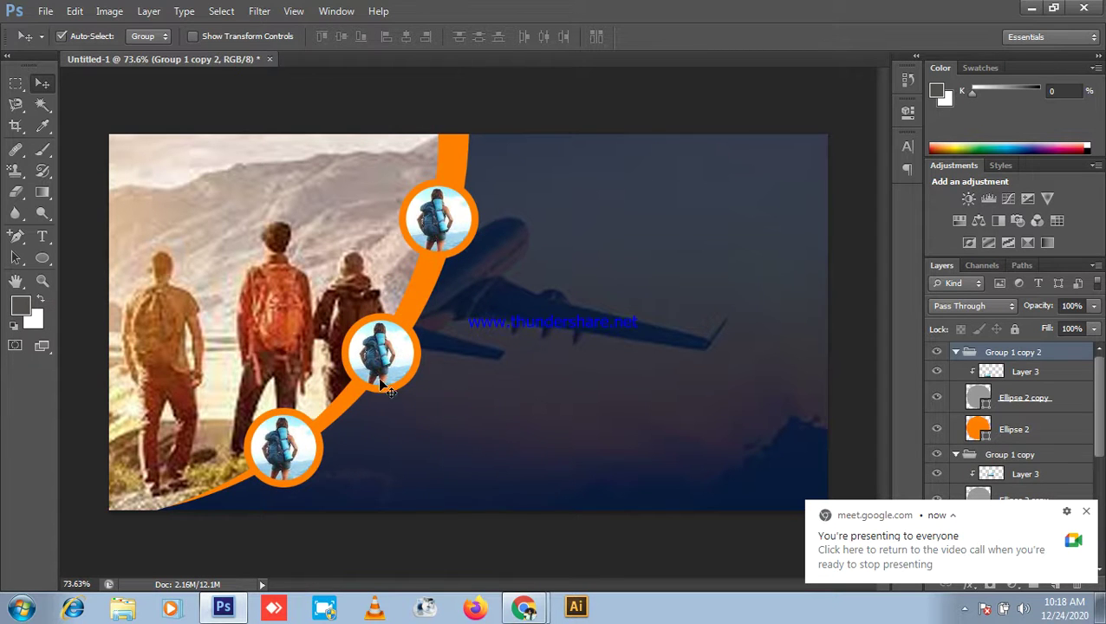
pyautogui.scroll(-2, 1014, 378)
pyautogui.scroll(2, 1027, 373)
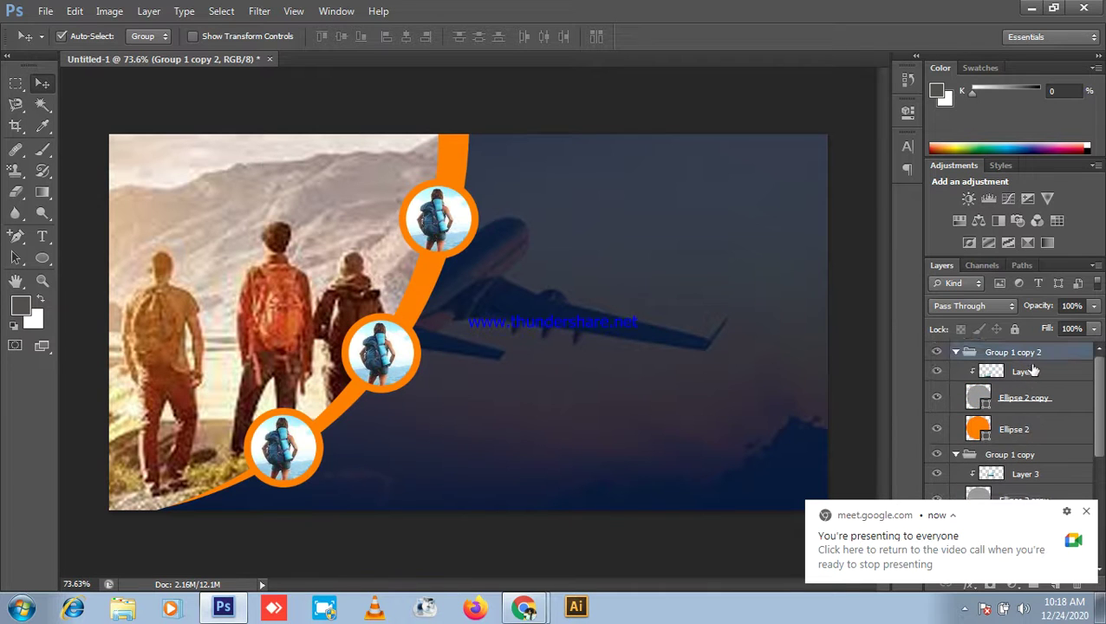
# Step: Collapse the badge copies and rename them Group 2 and Group 3
pyautogui.click(956, 352)
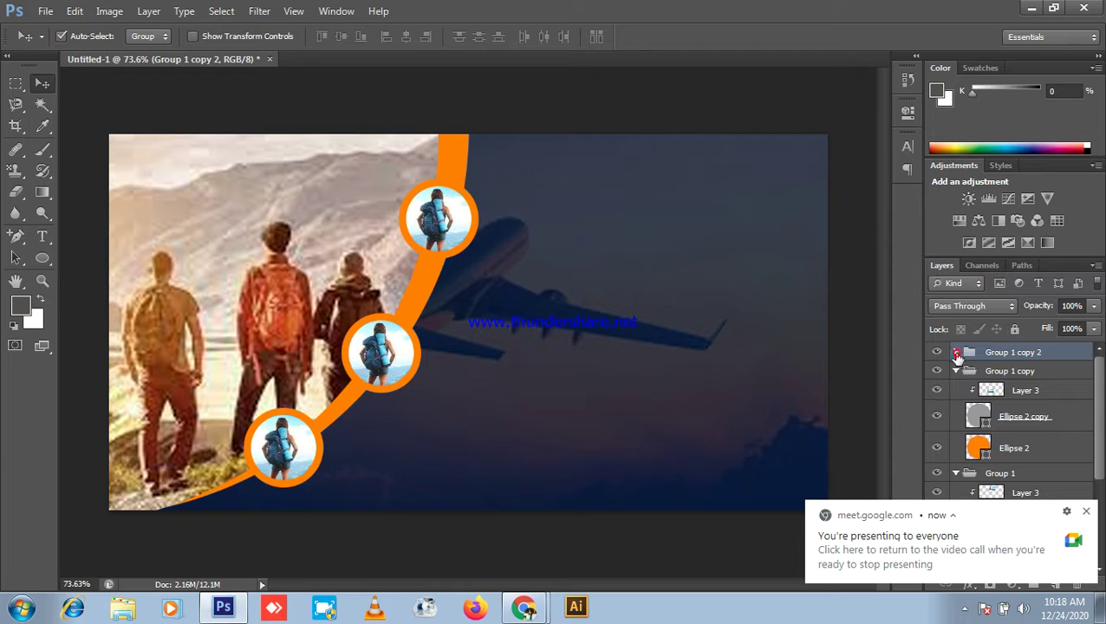
pyautogui.click(954, 375)
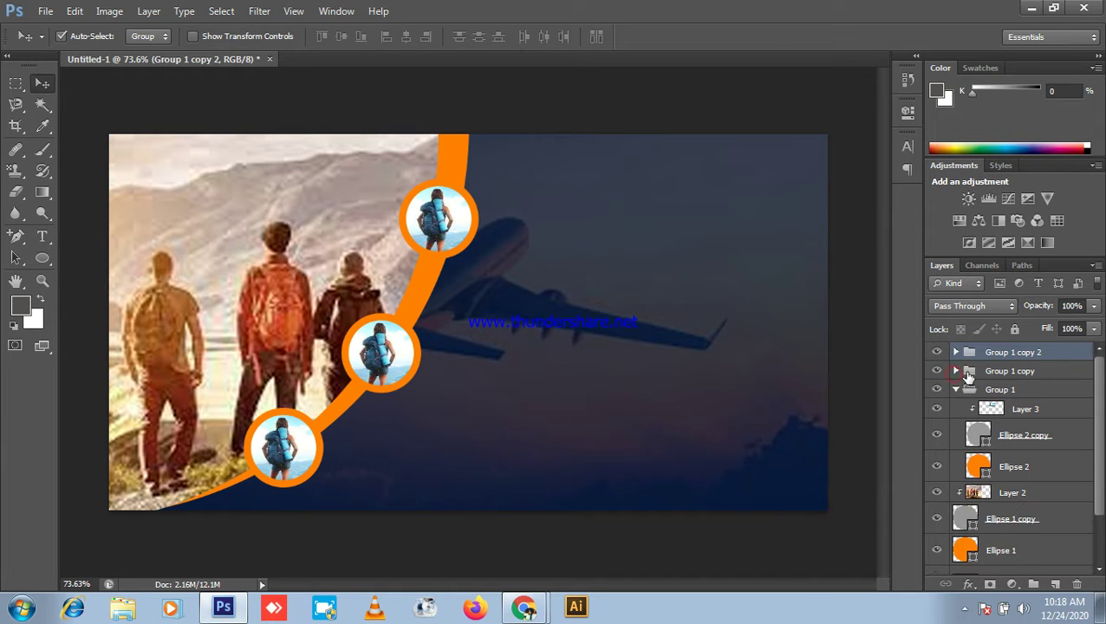
pyautogui.click(1014, 375)
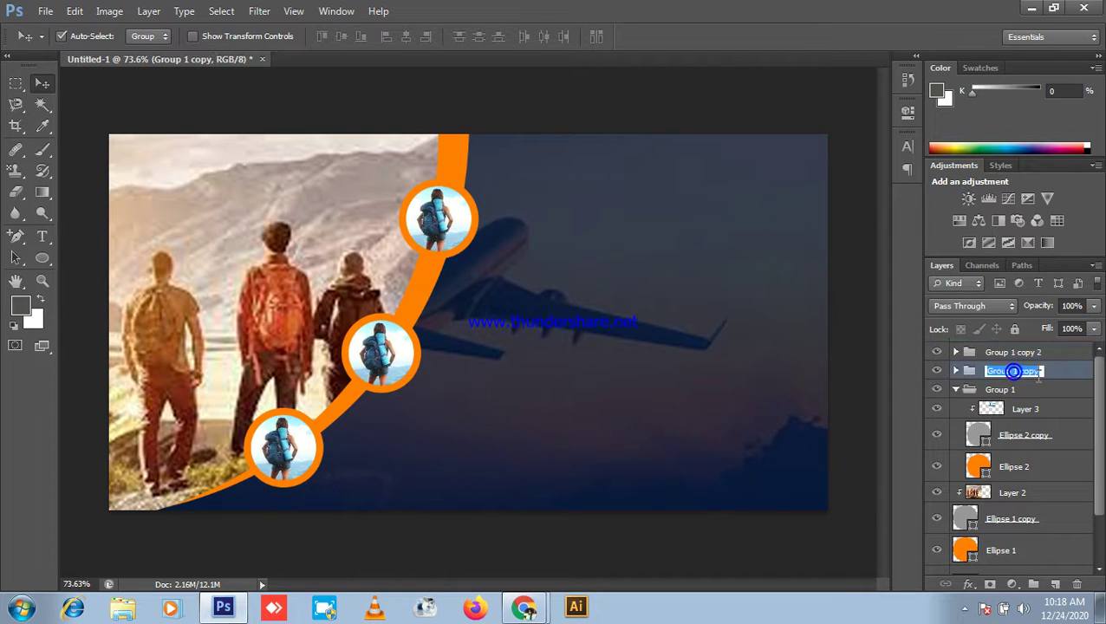
pyautogui.moveTo(1013, 372); pyautogui.dragTo(1038, 371)
pyautogui.write('2')
pyautogui.click(1034, 422)
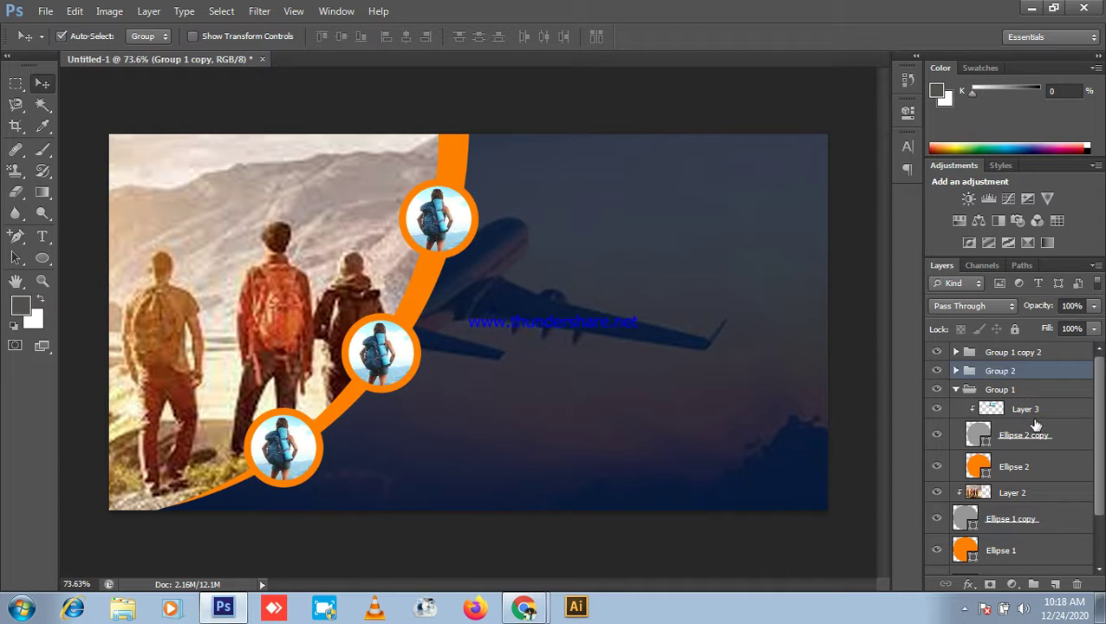
pyautogui.click(1037, 355)
pyautogui.doubleClick(1033, 354)
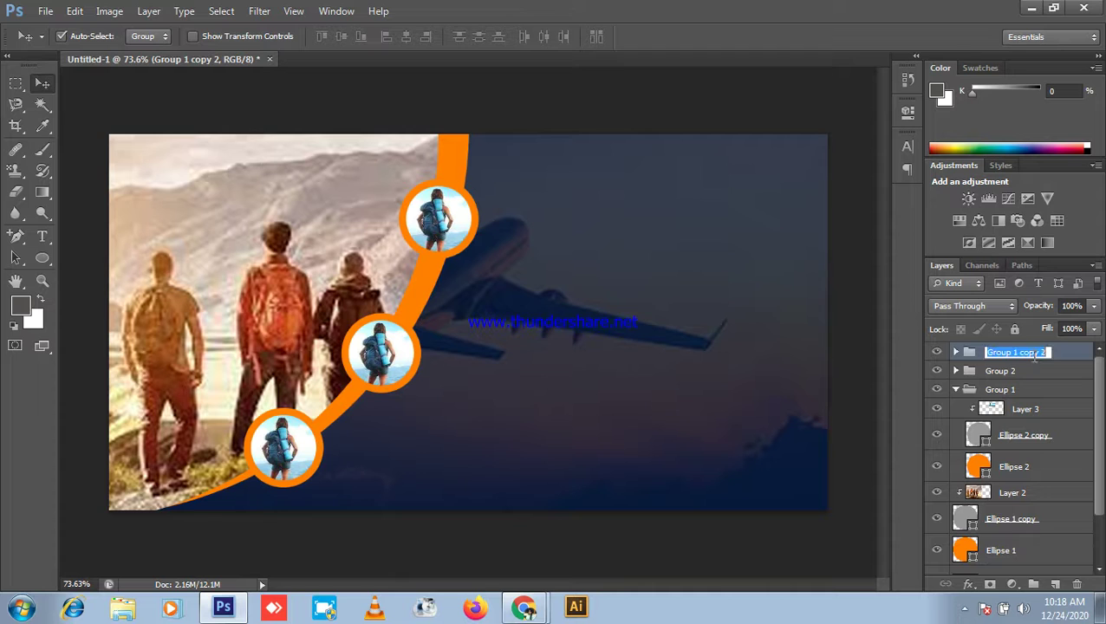
pyautogui.moveTo(1013, 352); pyautogui.dragTo(1047, 351)
pyautogui.write('3')
pyautogui.click(1061, 389)
# Step: Select Groups 1–3 and distribute them by vertical centres
pyautogui.click(1032, 354)
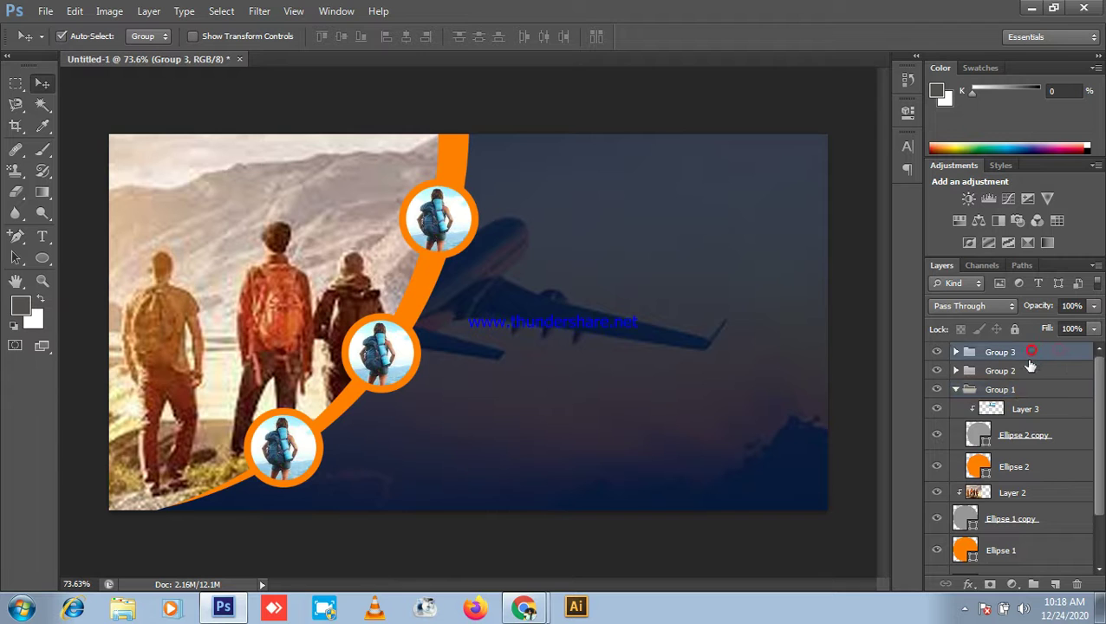
pyautogui.keyDown('ctrl'); pyautogui.click(1023, 371); pyautogui.keyUp('ctrl')
pyautogui.keyDown('ctrl'); pyautogui.click(1020, 389); pyautogui.keyUp('ctrl')
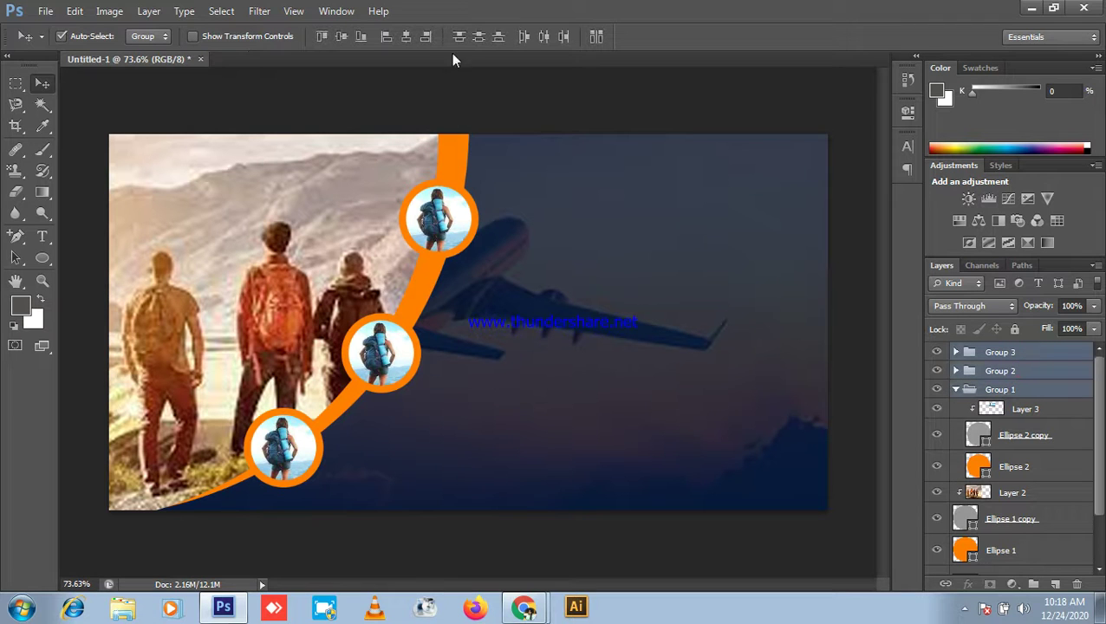
pyautogui.click(481, 40)
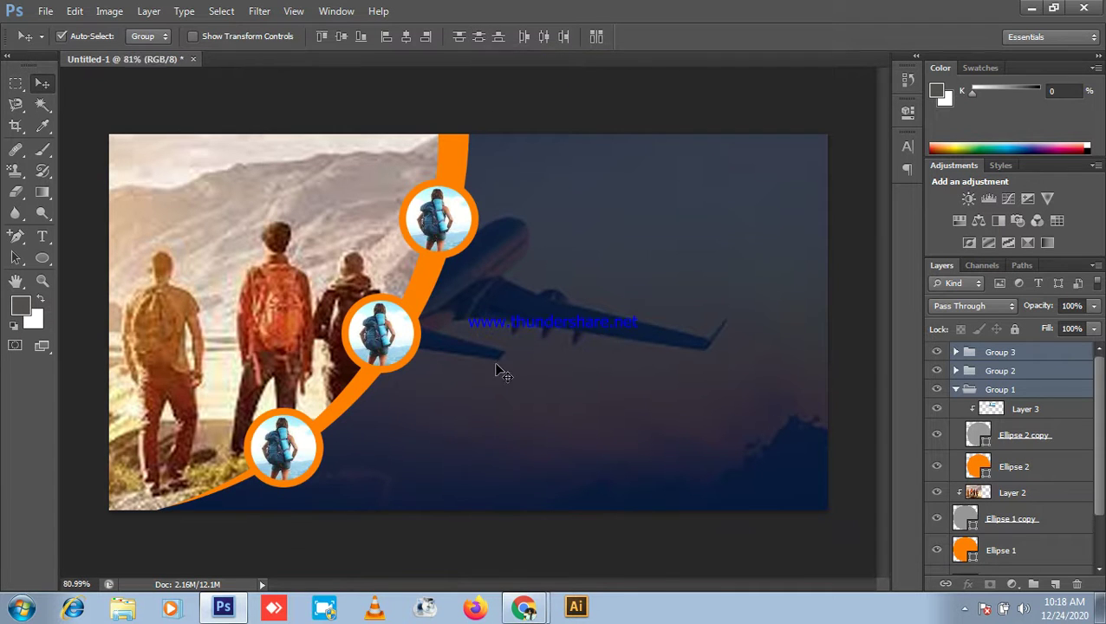
# Step: Nudge the middle badge, Group 2, onto the orange curve, then minimise Photoshop
pyautogui.scroll(-2, 459, 345)
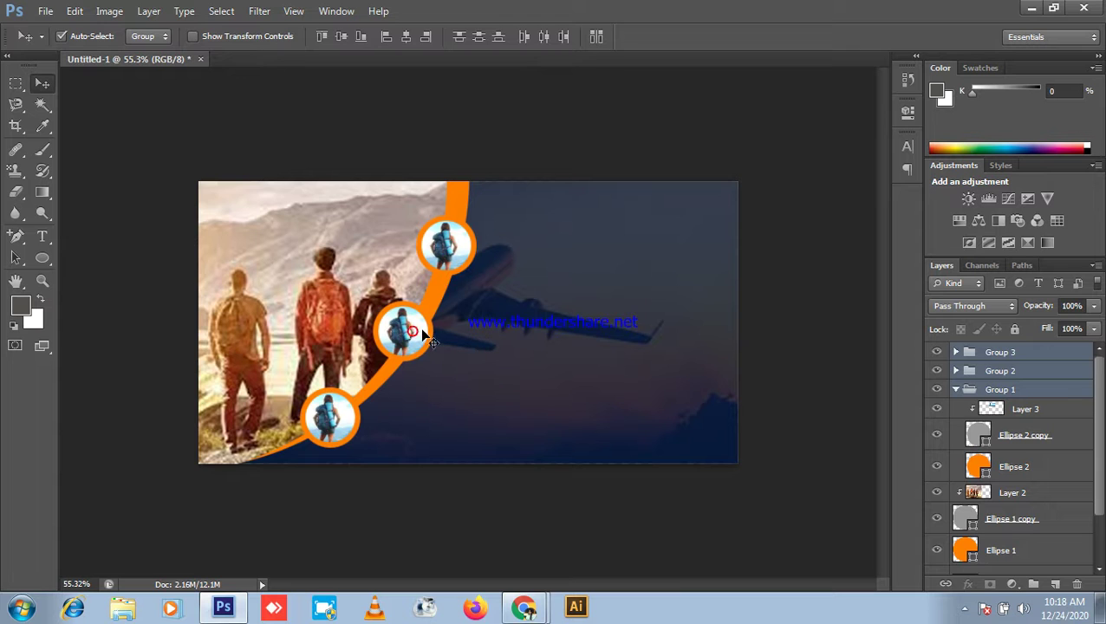
pyautogui.hotkey('ctrl', 'z')
pyautogui.click(409, 338)
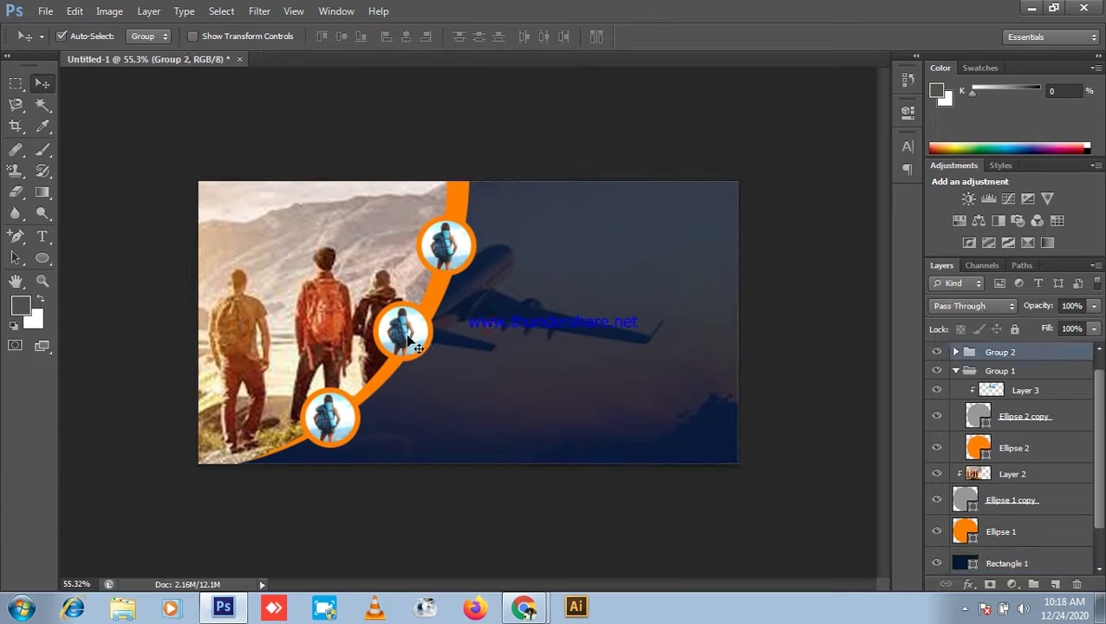
pyautogui.moveTo(408, 340); pyautogui.dragTo(412, 347)
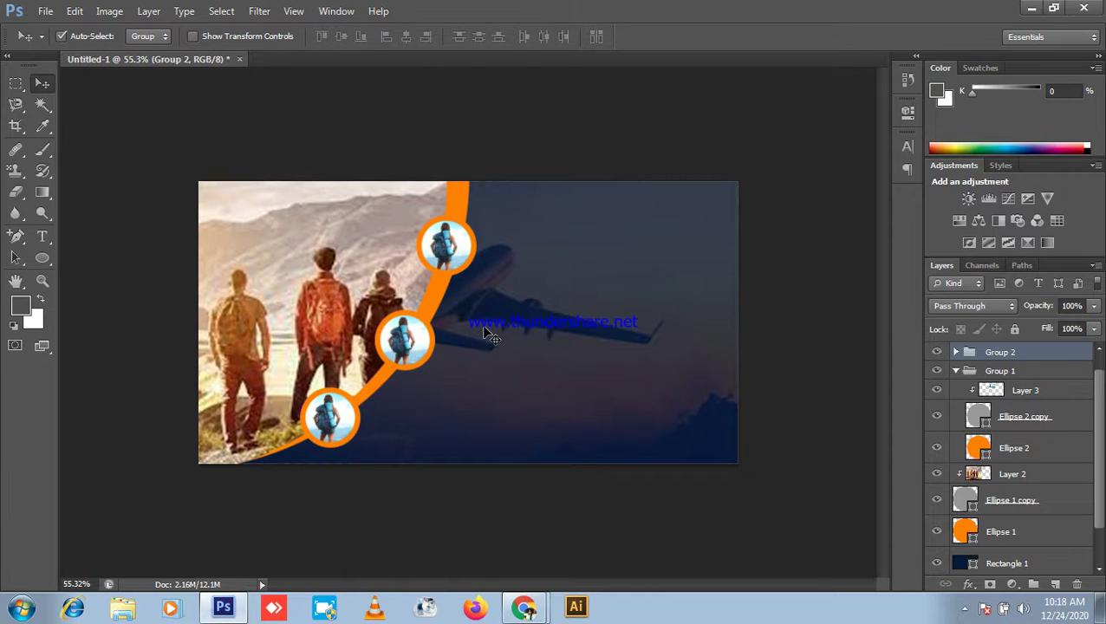
pyautogui.scroll(-2, 490, 337)
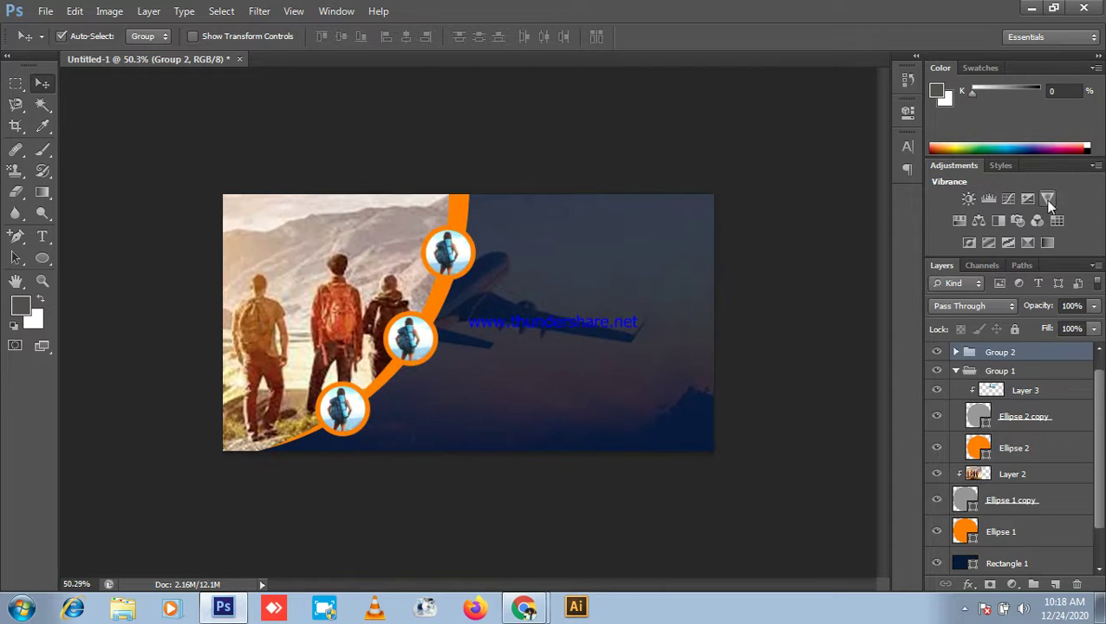
pyautogui.click(1037, 6)
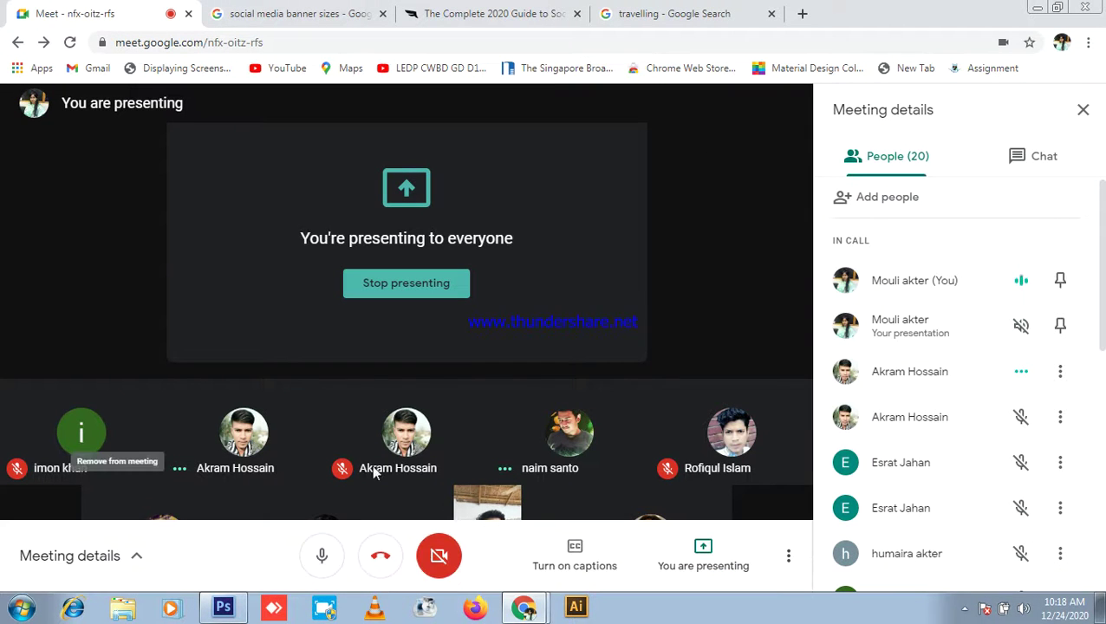
# Step: Briefly mute the Meet microphone, unmute it, and switch back to Photoshop
pyautogui.click(321, 555)
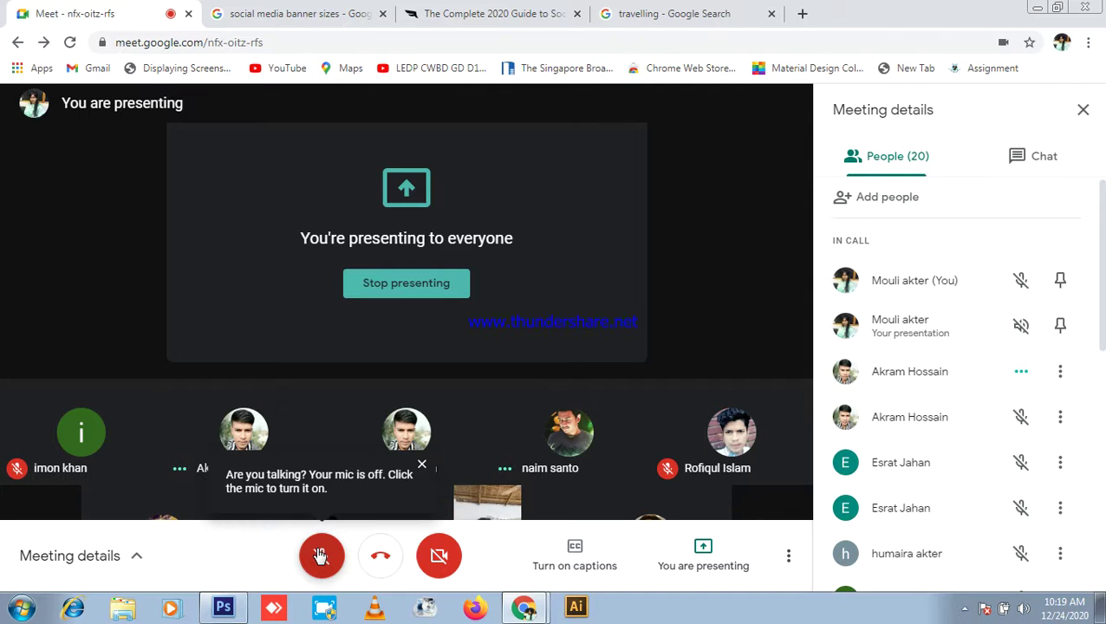
pyautogui.click(321, 555)
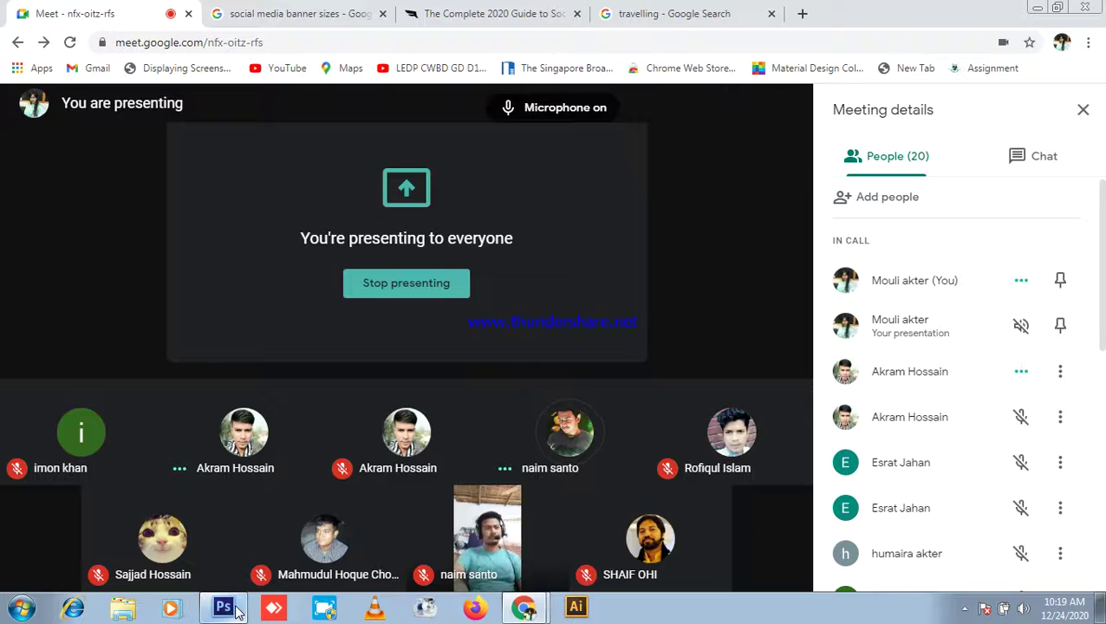
pyautogui.click(223, 606)
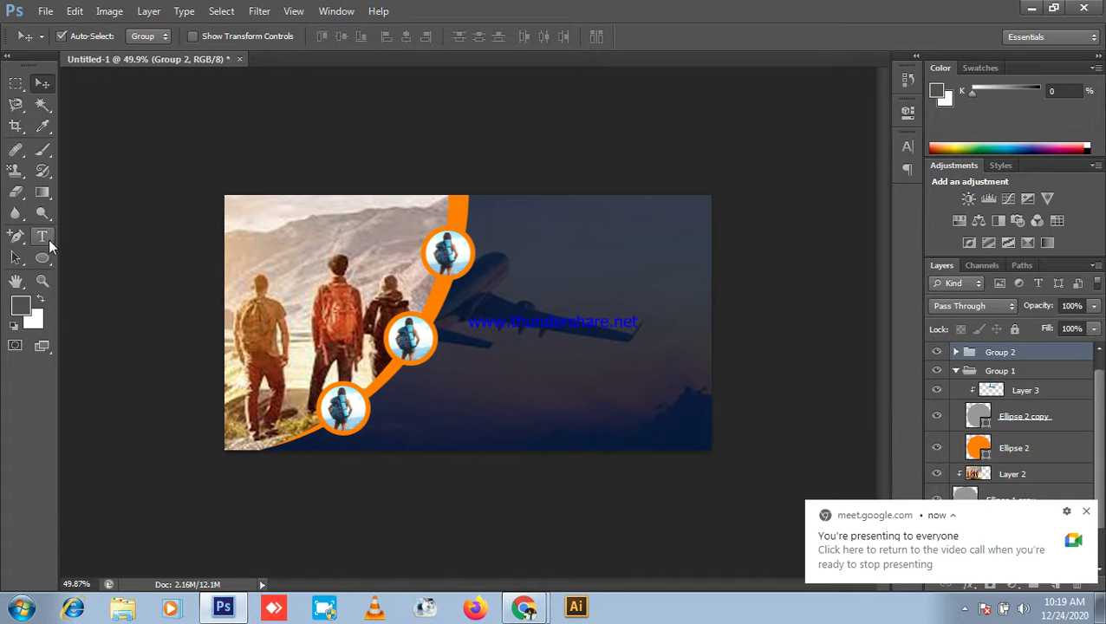
# Step: Pick the Horizontal Type tool, dismiss the presenting notification, and zoom into the sky area
pyautogui.click(45, 238)
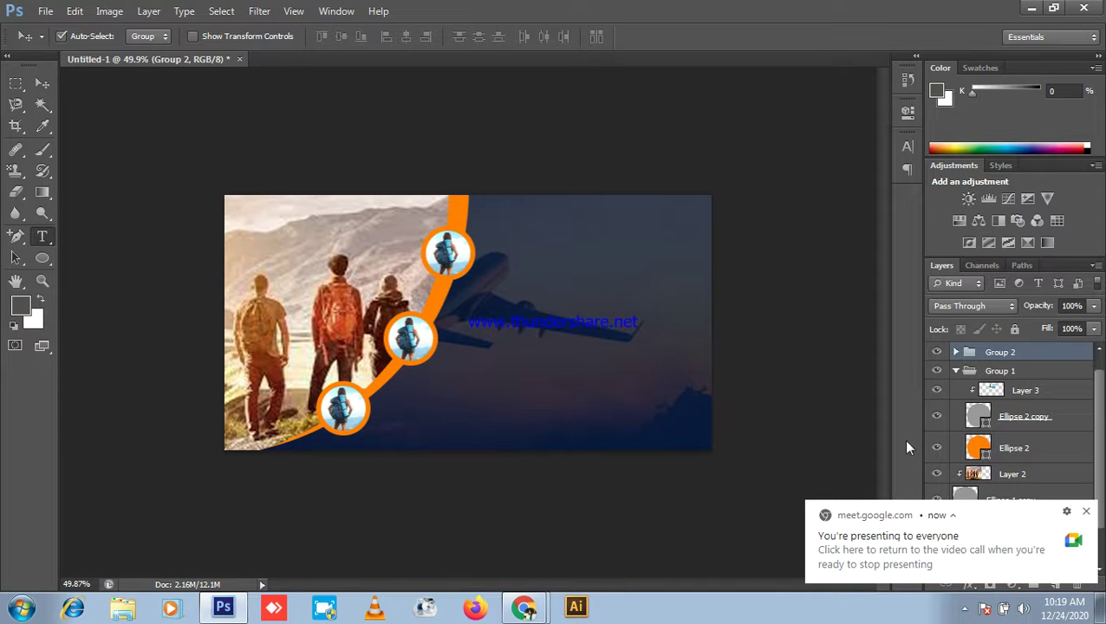
pyautogui.click(1085, 514)
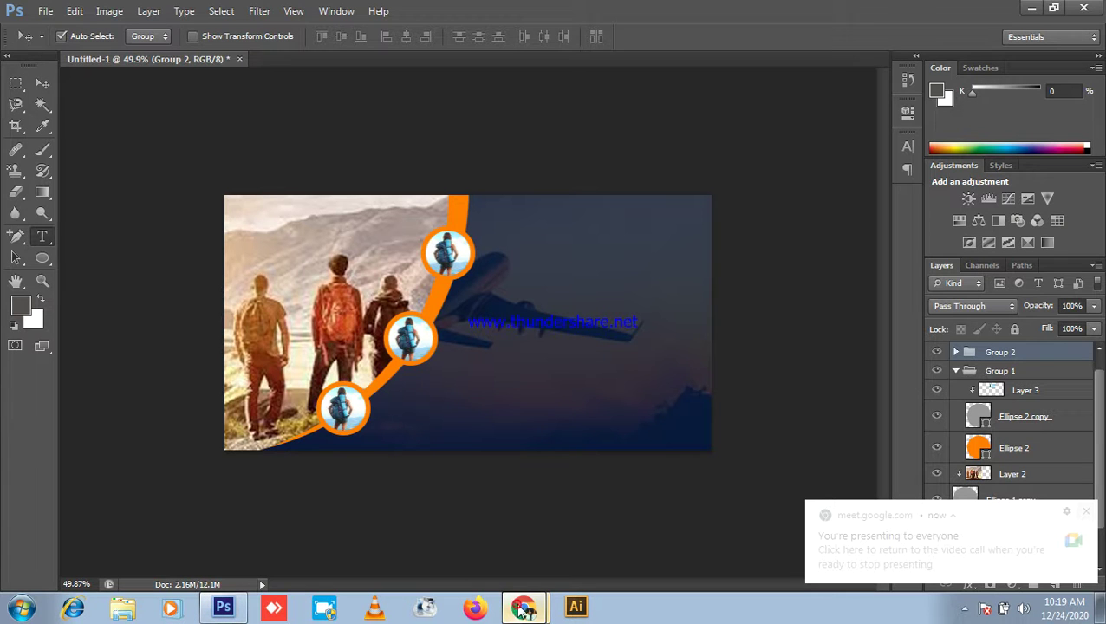
pyautogui.click(524, 607)
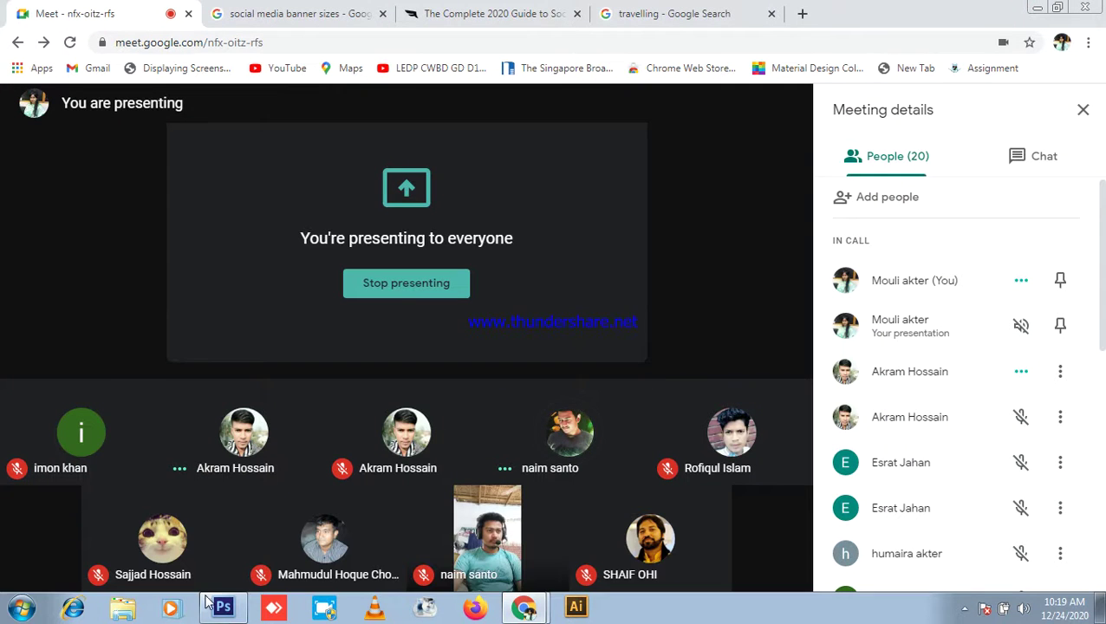
pyautogui.click(222, 607)
pyautogui.scroll(4, 573, 272)
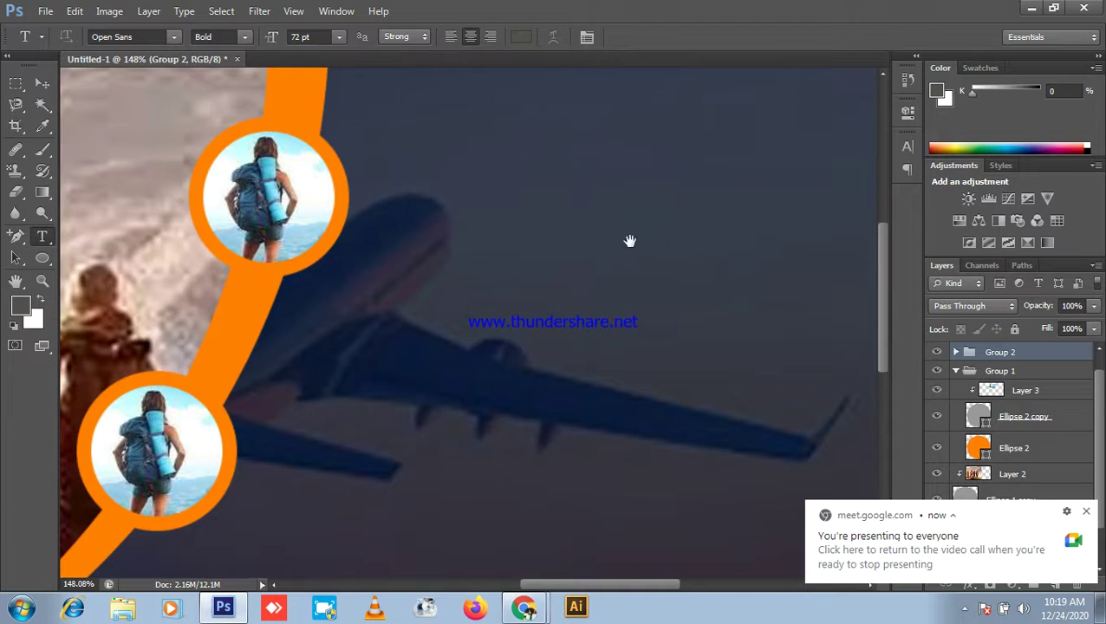
# Step: Type 'Logo' in 19 pt Open Sans Bold in the upper sky and select it
pyautogui.moveTo(672, 177); pyautogui.dragTo(520, 340)
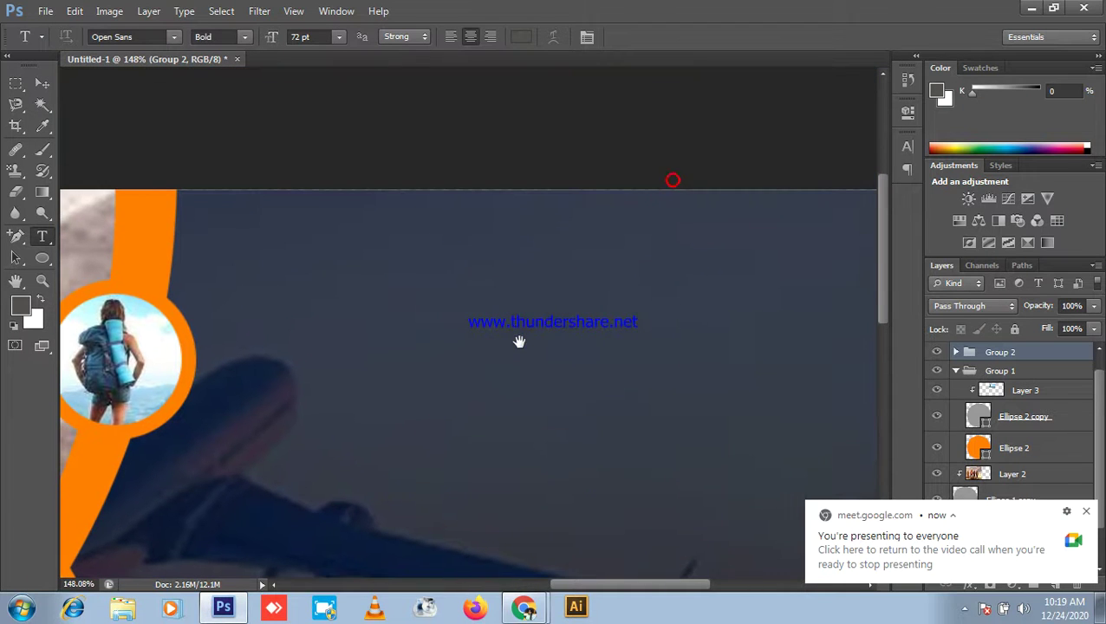
pyautogui.click(537, 327)
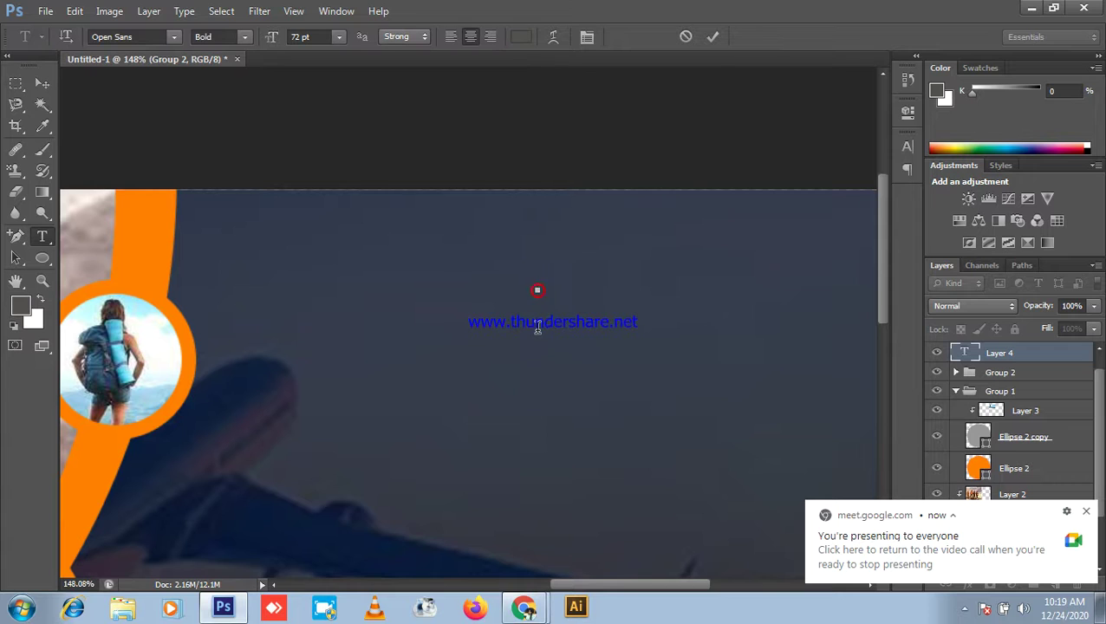
pyautogui.click(270, 39)
pyautogui.moveTo(256, 44); pyautogui.dragTo(227, 74)
pyautogui.scroll(-2, 547, 273)
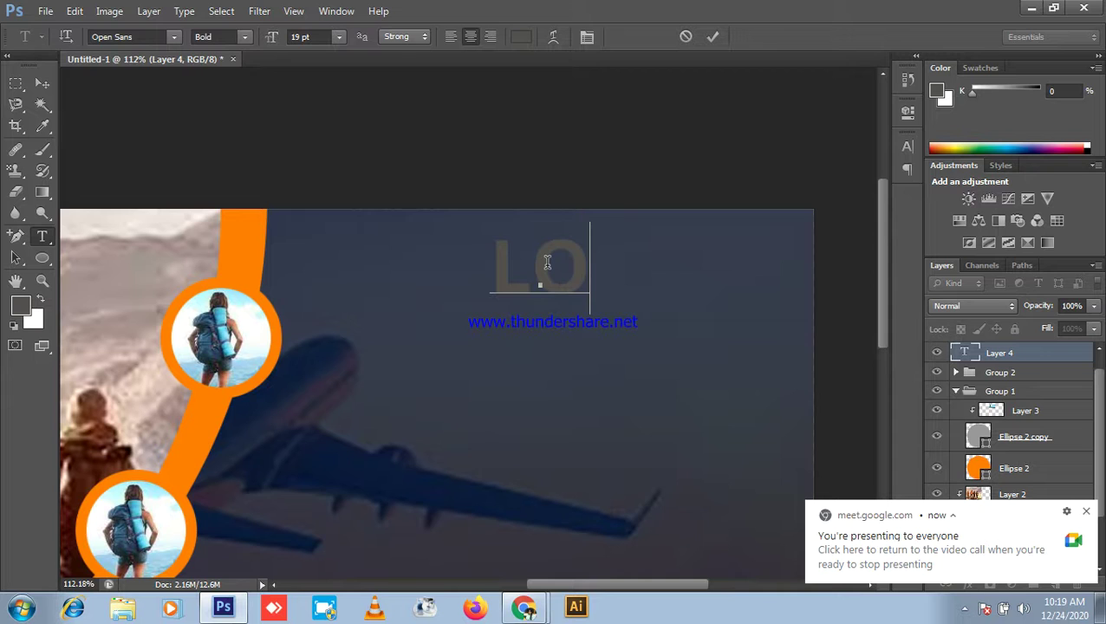
pyautogui.write('g')
pyautogui.press('BackSpace')
pyautogui.press('BackSpace')
pyautogui.press('BackSpace')
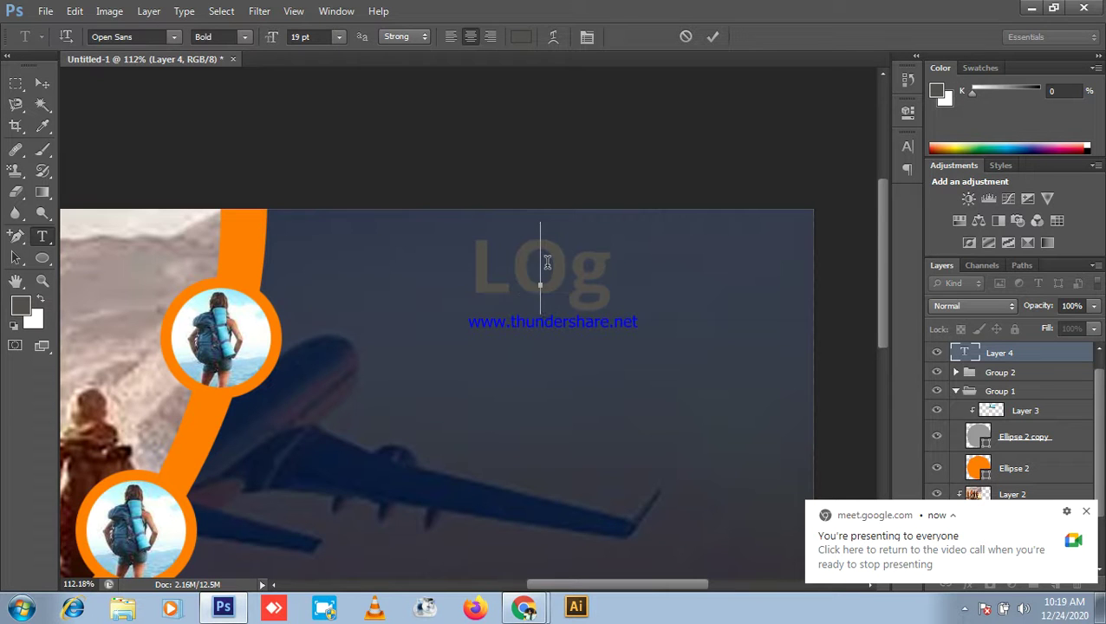
pyautogui.write('L')
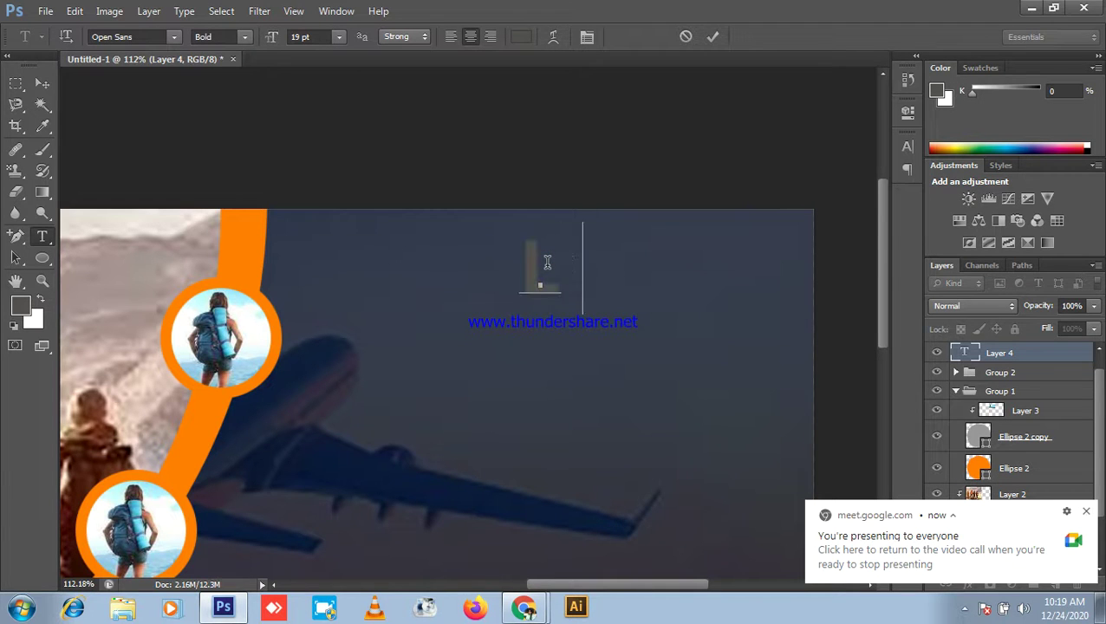
pyautogui.write('ogo')
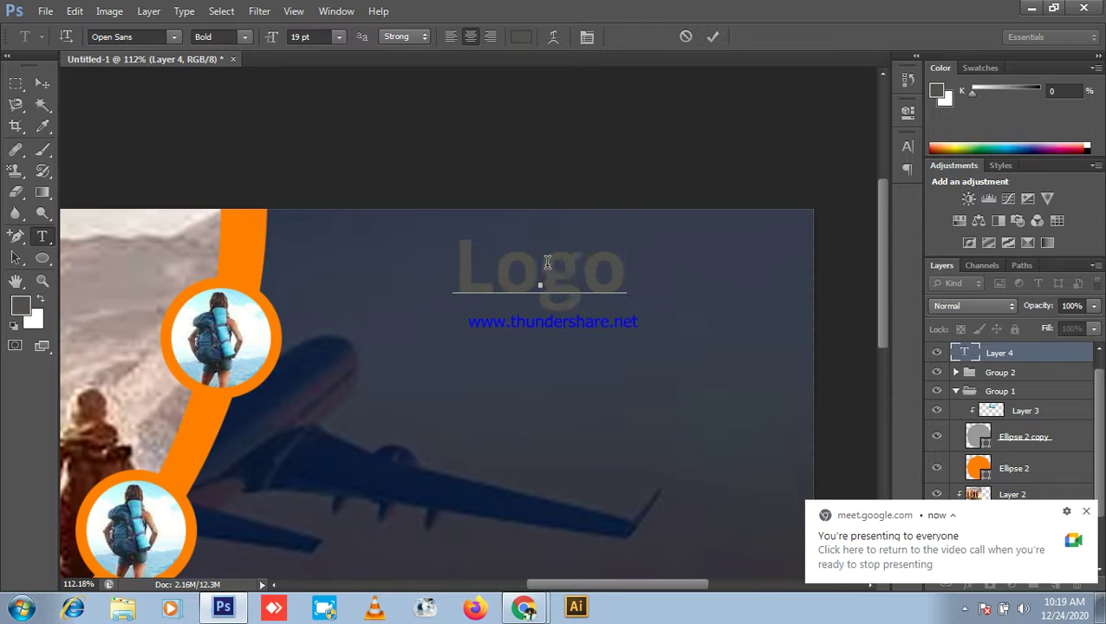
pyautogui.doubleClick(545, 251)
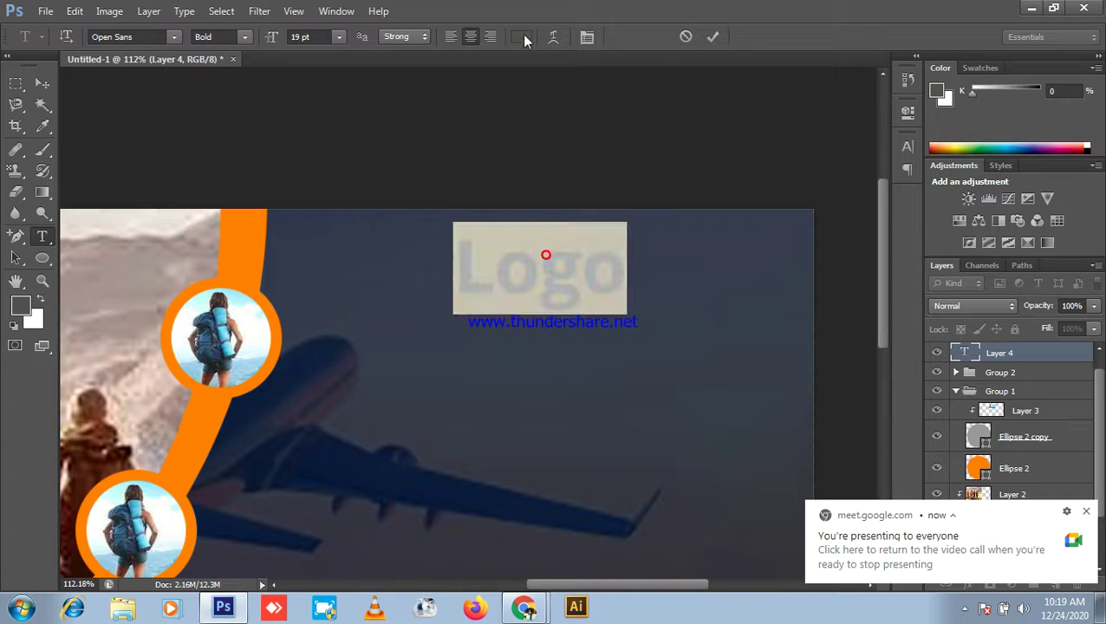
# Step: Colour the Logo text orange ff7f00
pyautogui.click(523, 36)
pyautogui.click(801, 407)
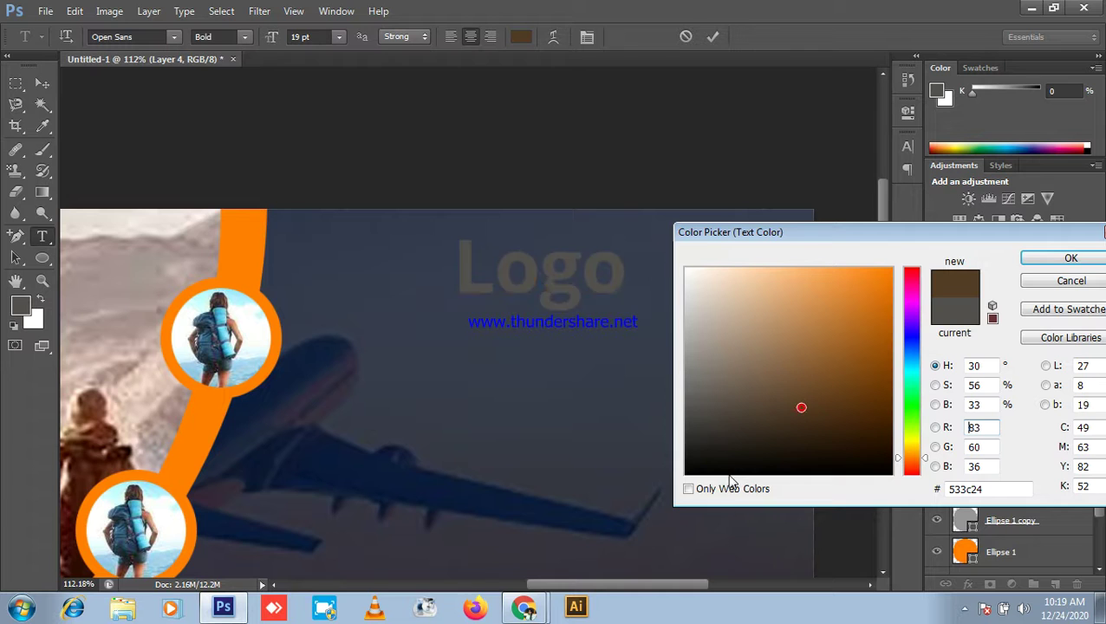
pyautogui.moveTo(784, 427); pyautogui.dragTo(892, 269)
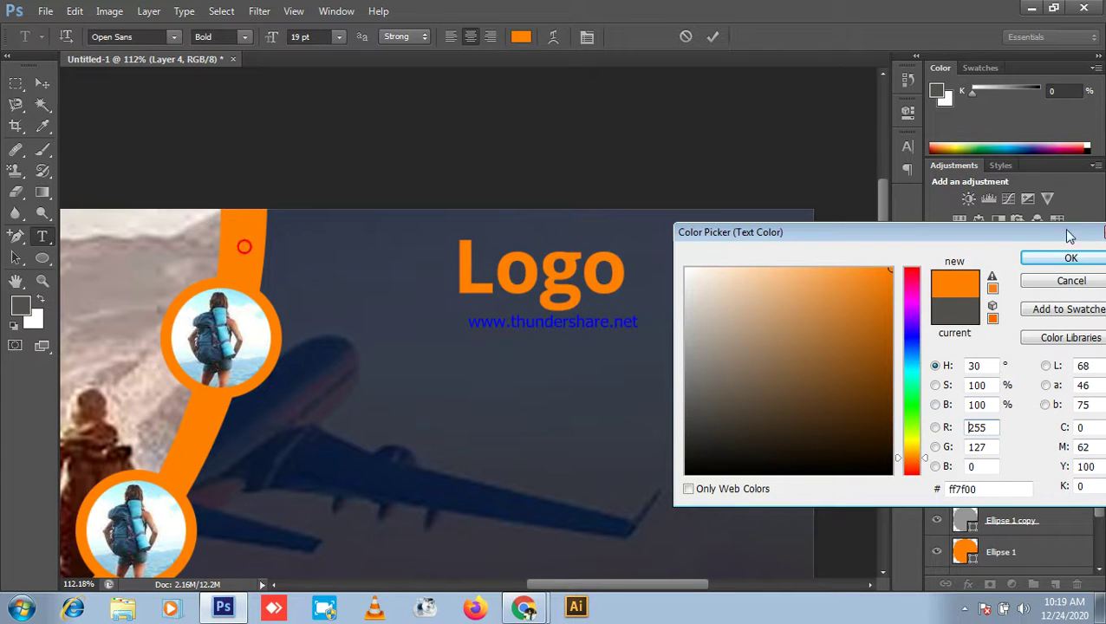
pyautogui.click(1045, 260)
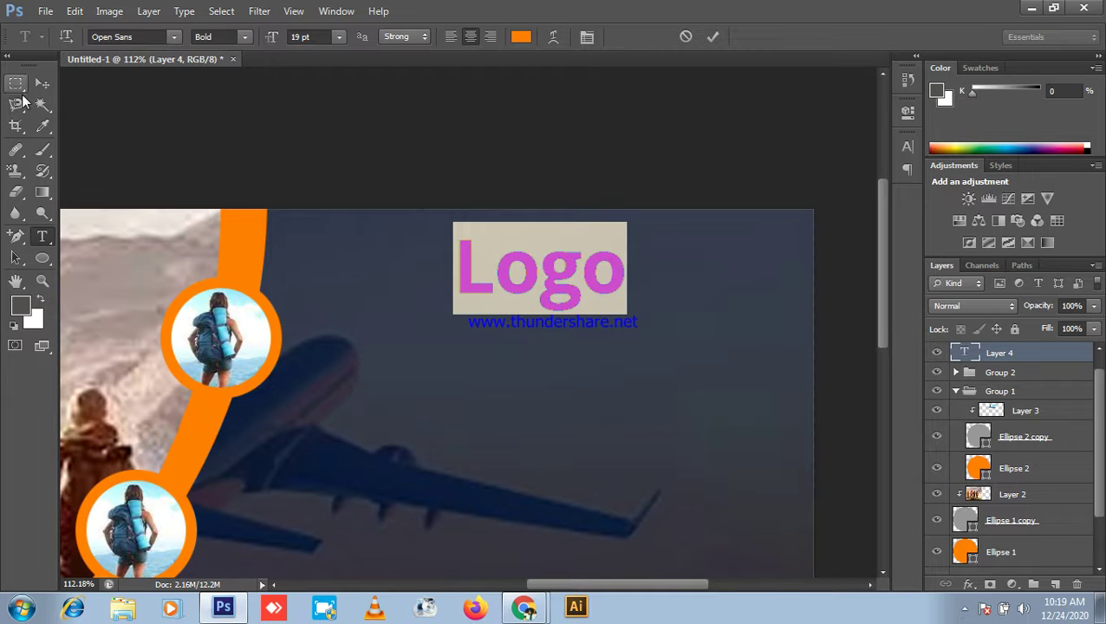
# Step: Move Logo into the banner's top-right corner, then minimise Photoshop
pyautogui.click(47, 85)
pyautogui.scroll(-2, 544, 347)
pyautogui.moveTo(556, 303); pyautogui.dragTo(643, 291)
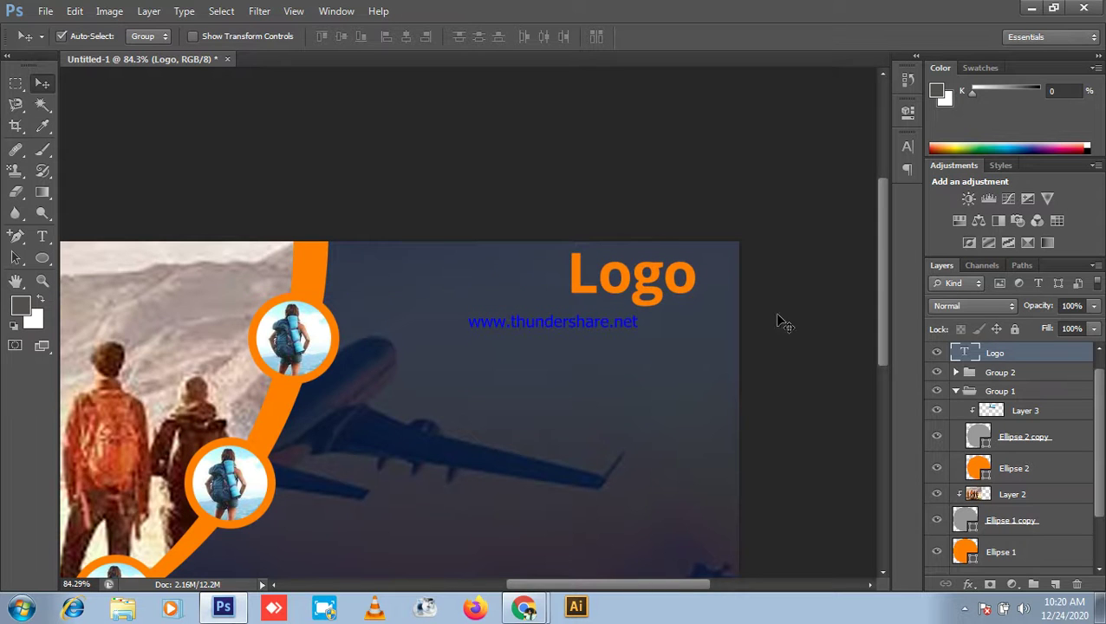
pyautogui.scroll(-2, 780, 321)
pyautogui.click(1033, 8)
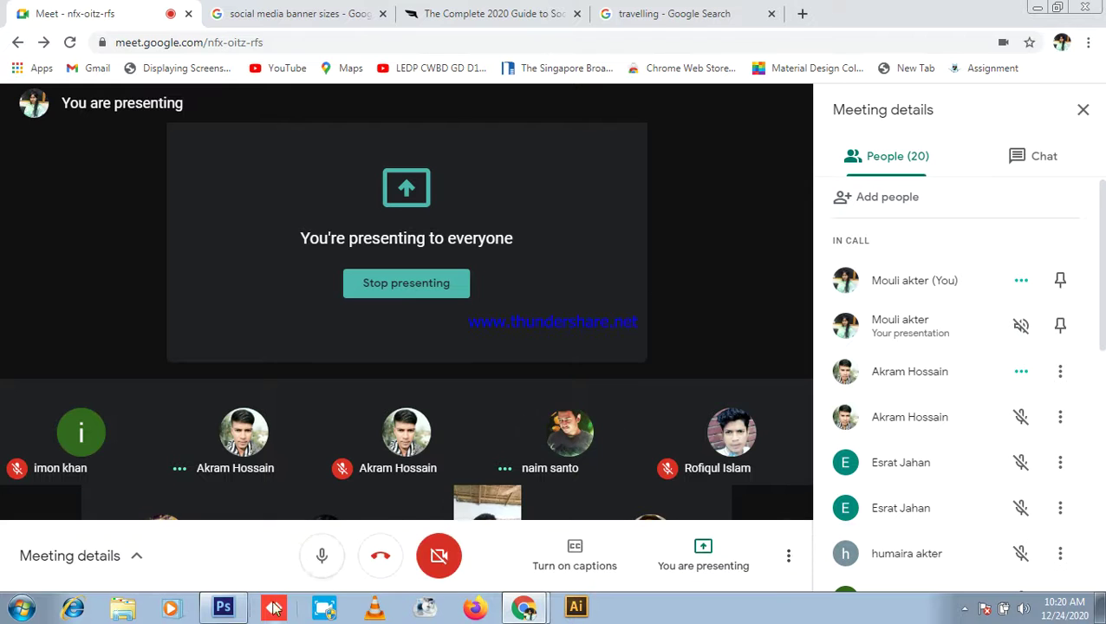
# Step: Glance at Photoshop, then open a new Chrome tab showing recent searches
pyautogui.click(225, 609)
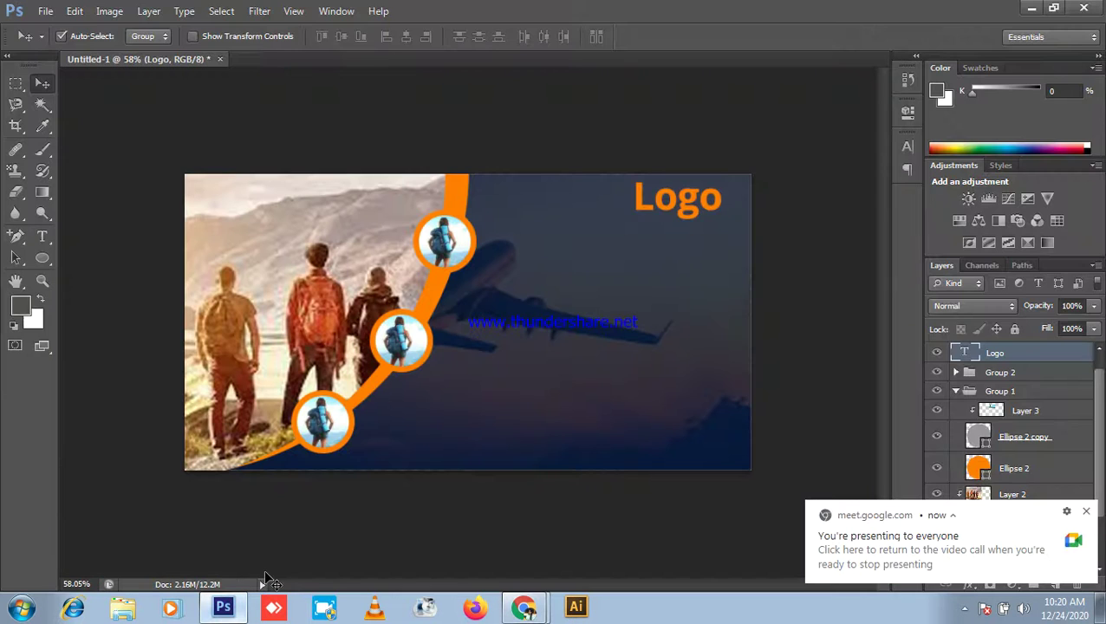
pyautogui.scroll(3, 382, 247)
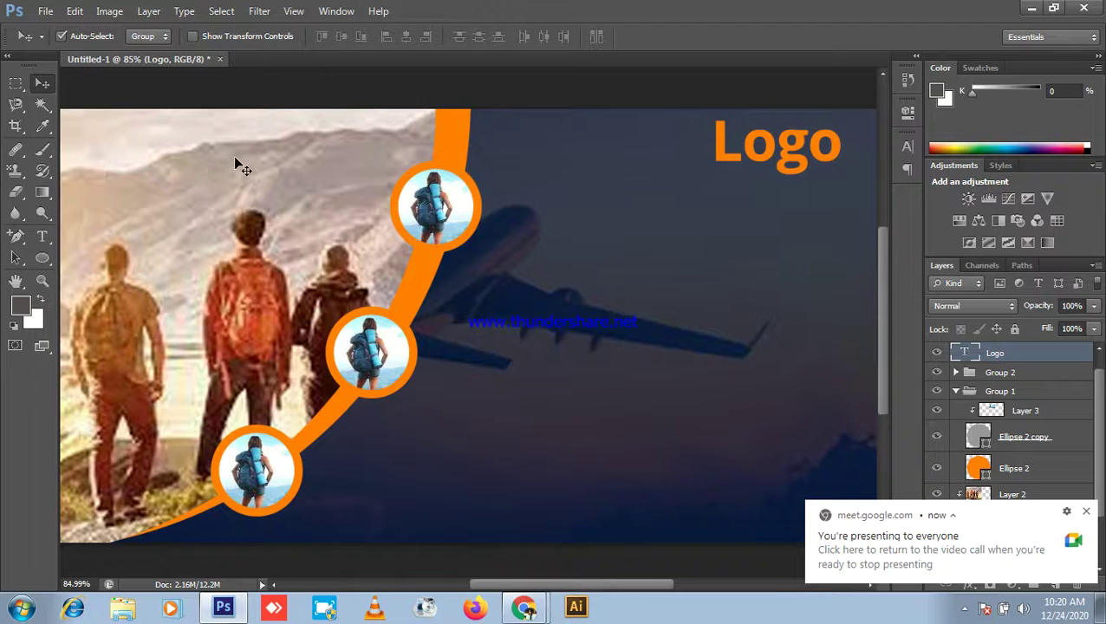
pyautogui.scroll(-2, 672, 217)
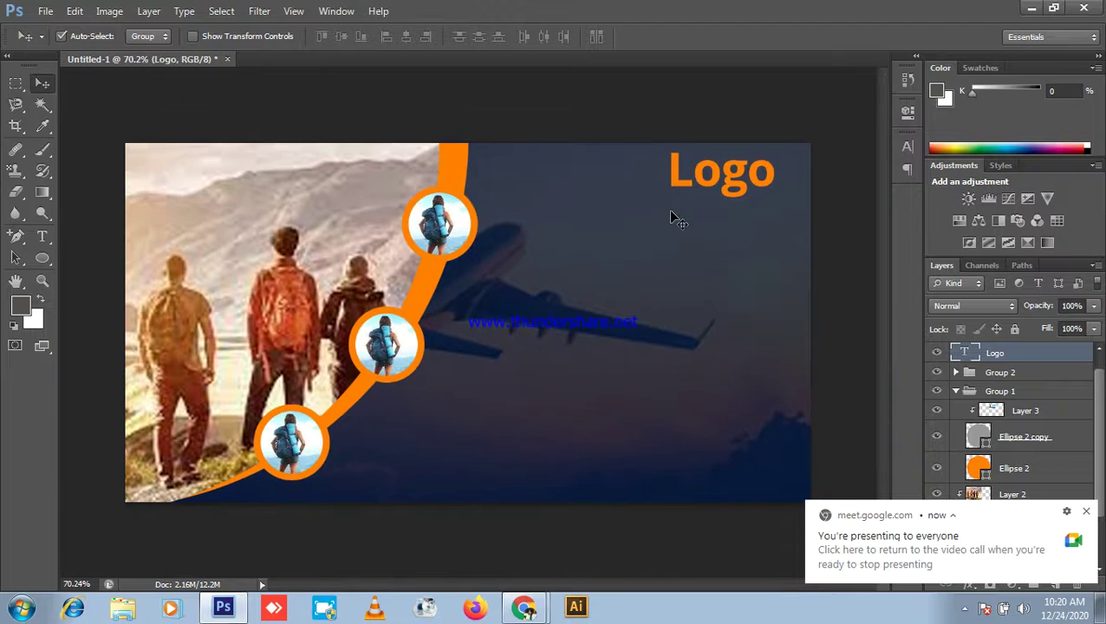
pyautogui.click(1032, 9)
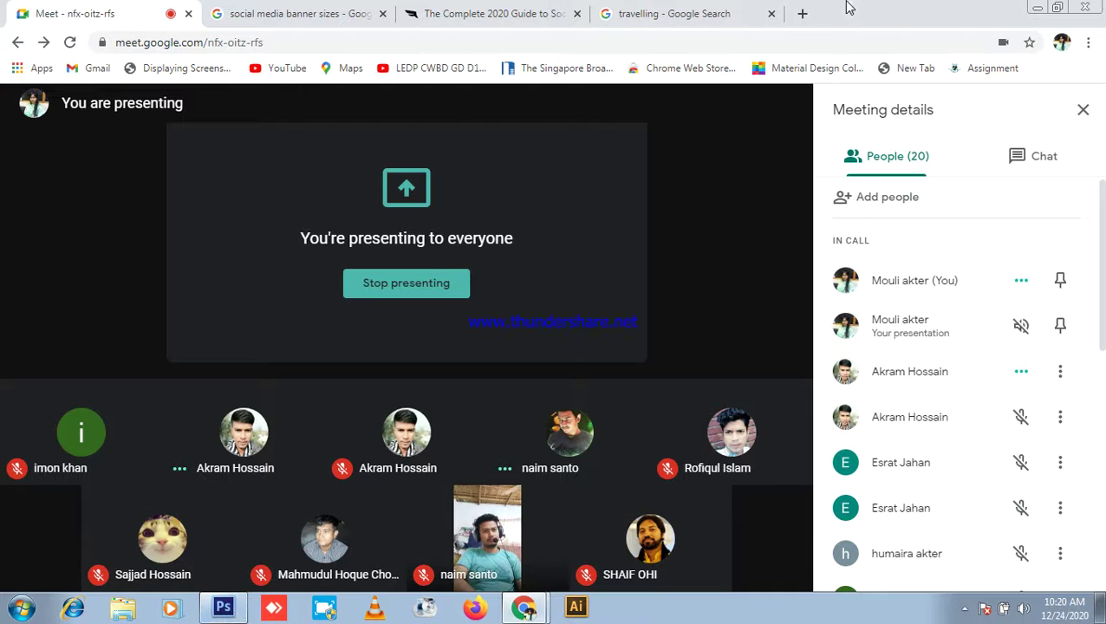
pyautogui.click(802, 13)
pyautogui.click(634, 43)
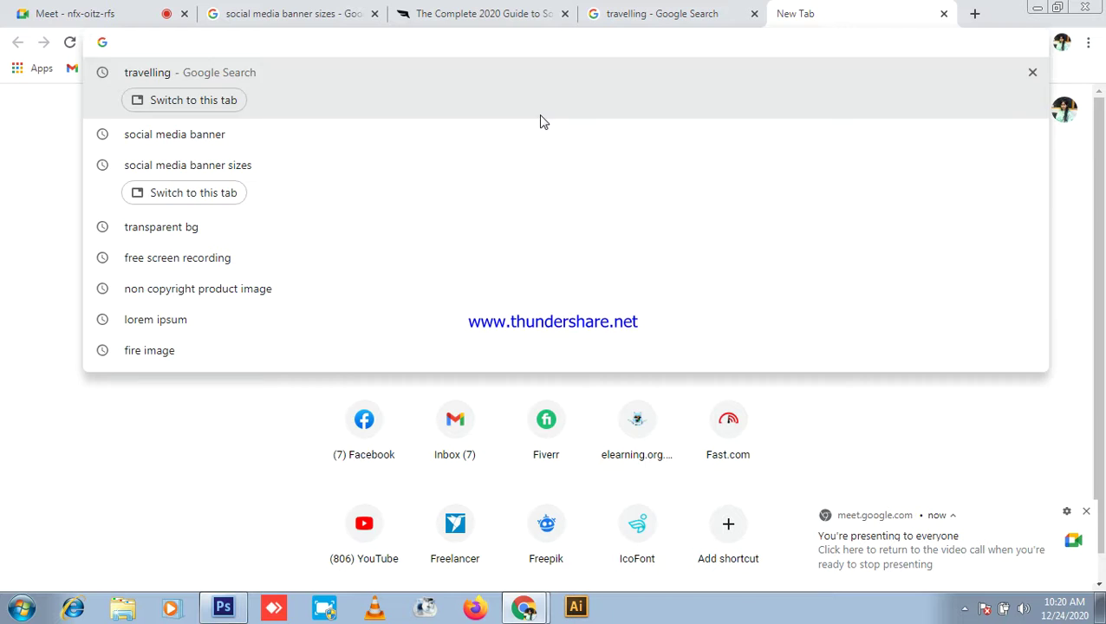
# Step: Back in Photoshop, draw a paragraph text box below Logo with the Type tool
pyautogui.click(223, 608)
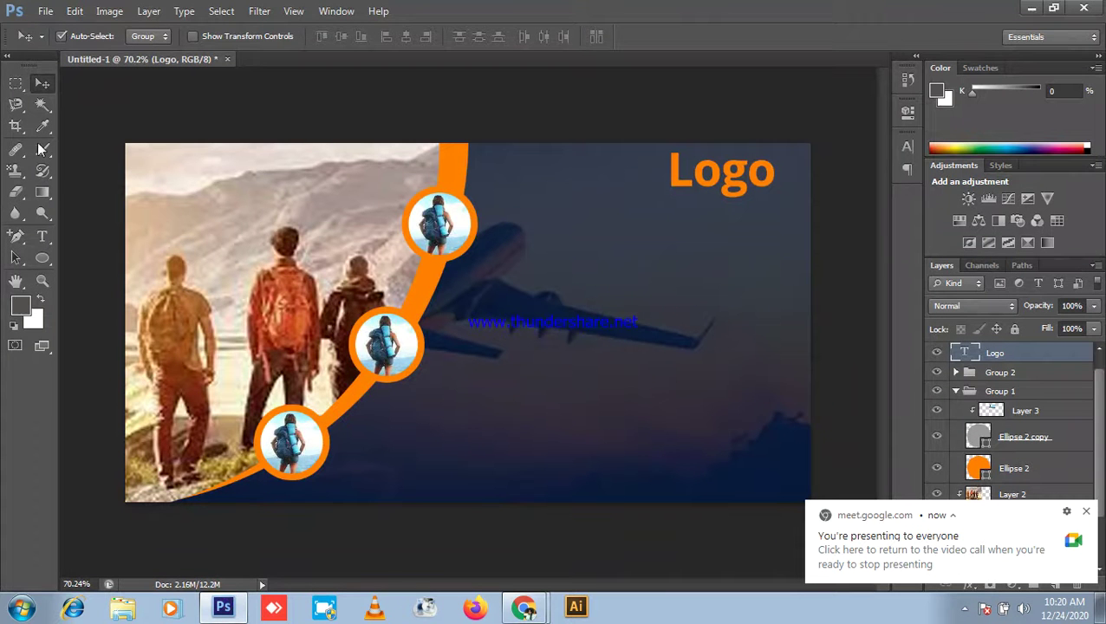
pyautogui.click(41, 237)
pyautogui.moveTo(553, 248); pyautogui.dragTo(800, 274)
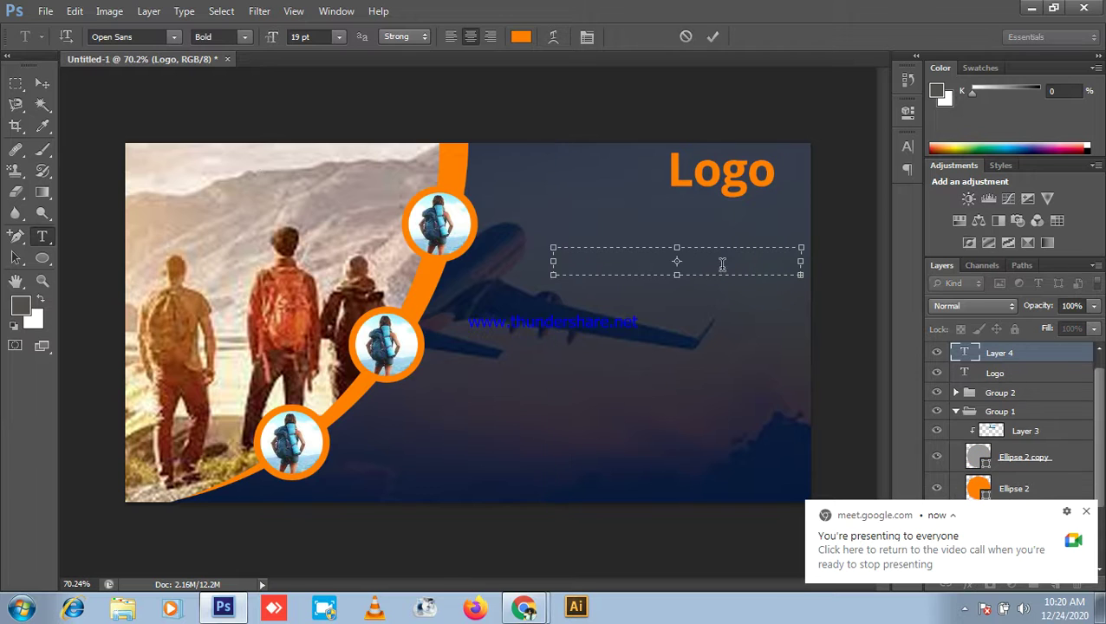
# Step: Fill the text box with Lorem Ipsum placeholder text and shrink it to 6 pt
pyautogui.click(184, 11)
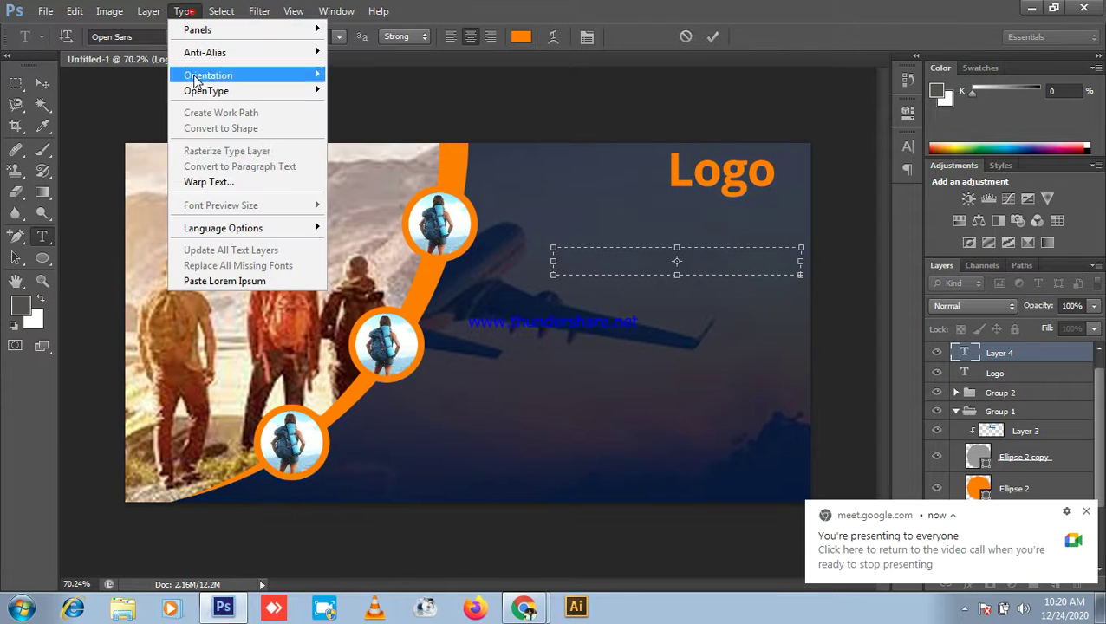
pyautogui.click(222, 282)
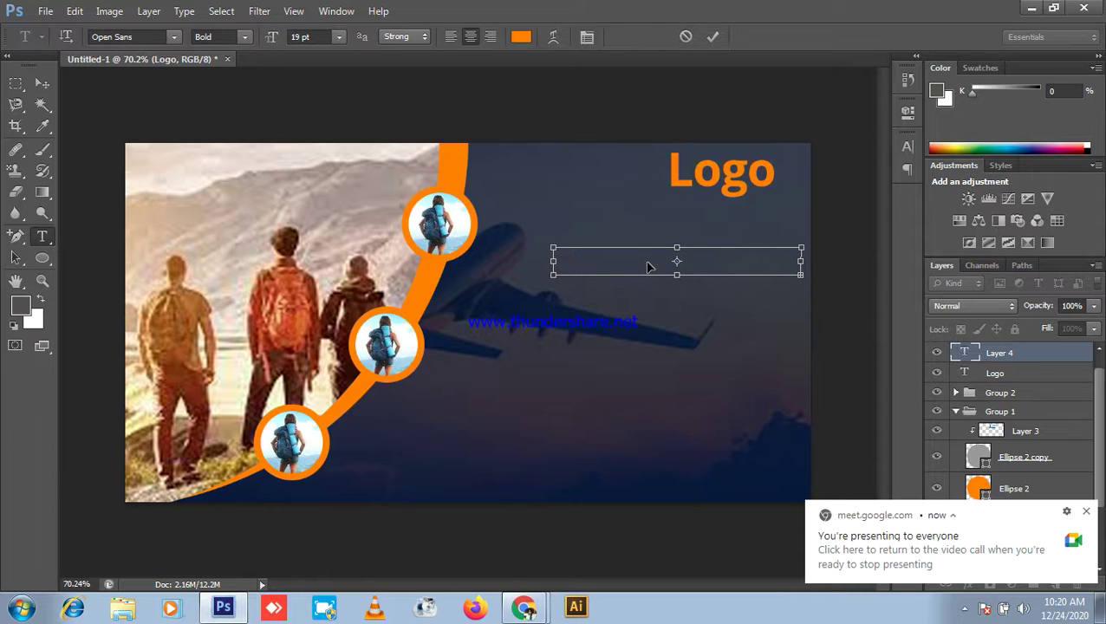
pyautogui.moveTo(272, 38); pyautogui.dragTo(260, 41)
pyautogui.click(687, 275)
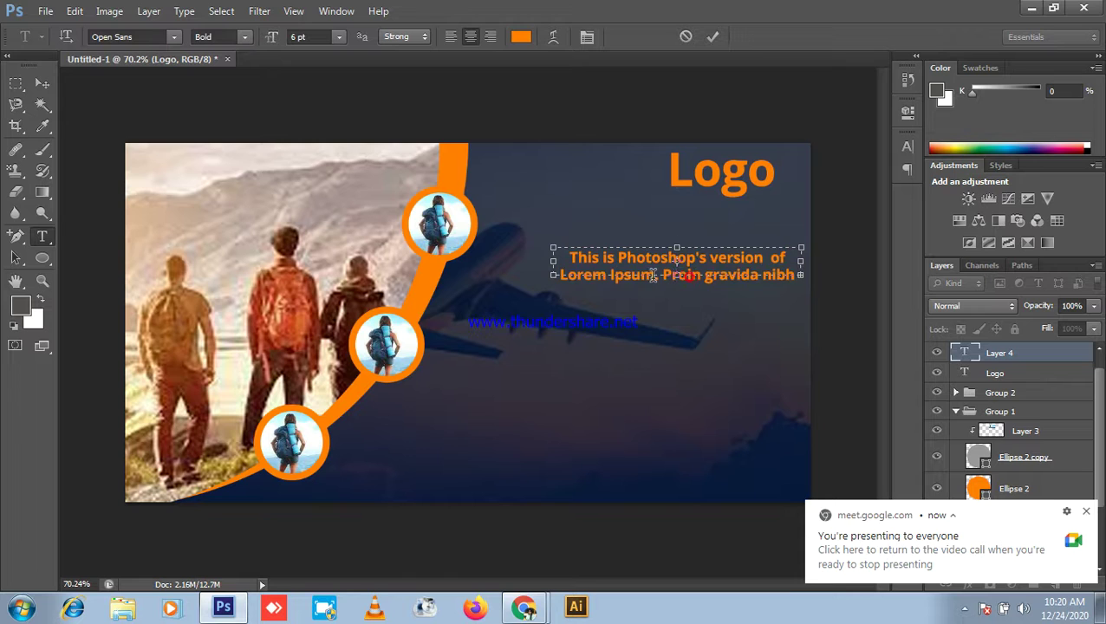
# Step: After a trial delete and undo, remove the placeholder paragraph layer and minimize Photoshop
pyautogui.moveTo(567, 275); pyautogui.dragTo(825, 272)
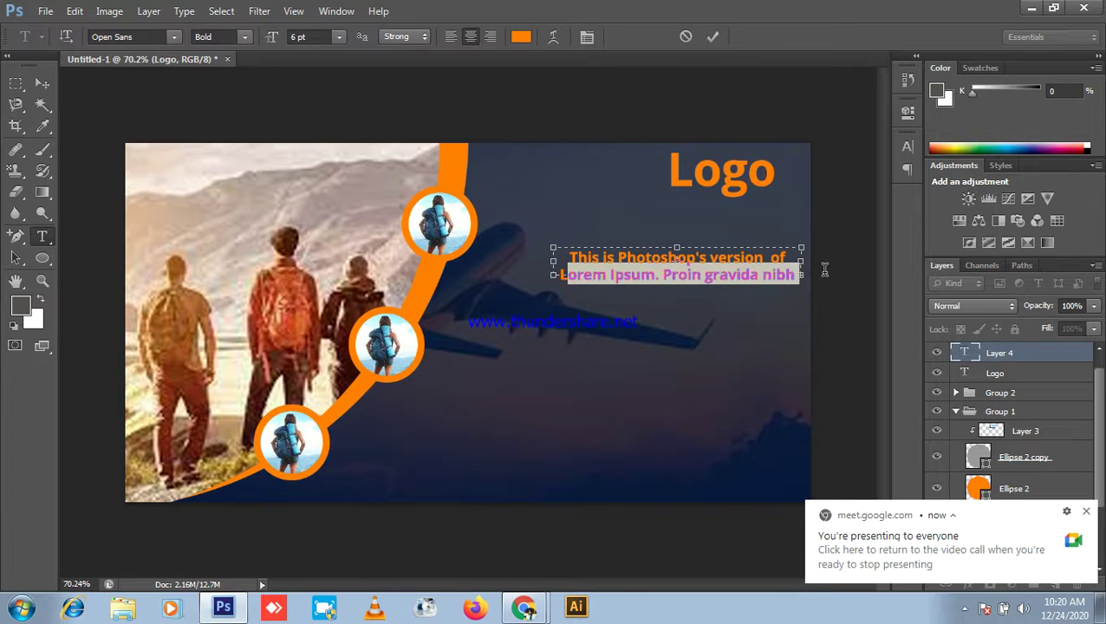
pyautogui.press('BackSpace')
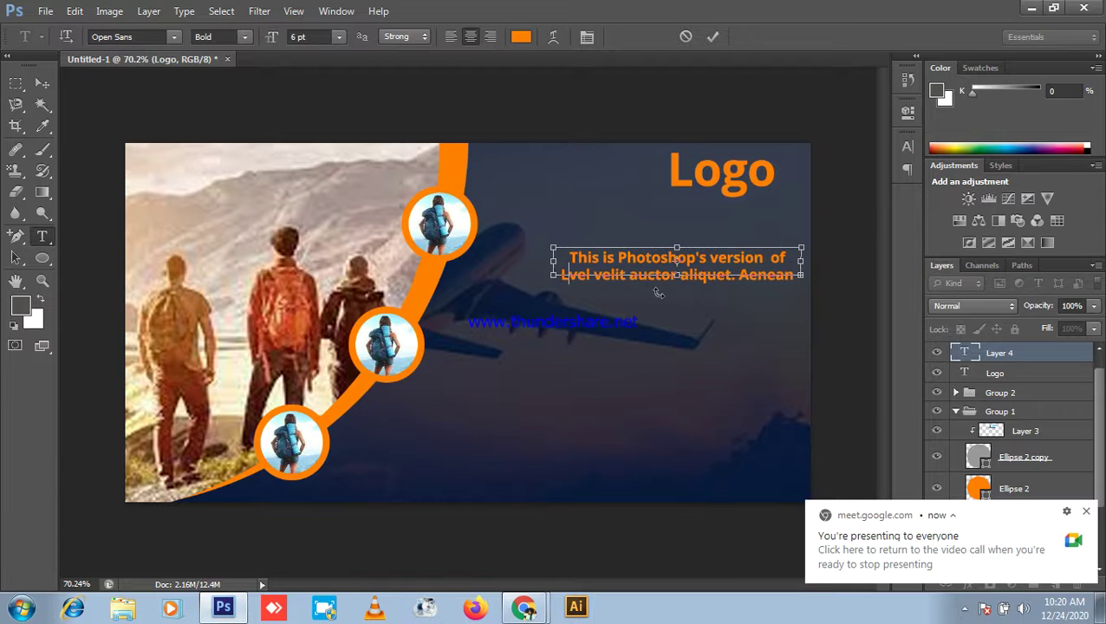
pyautogui.hotkey('ctrl', 'z')
pyautogui.hotkey('ctrl', 'z')
pyautogui.hotkey('ctrl', 'z')
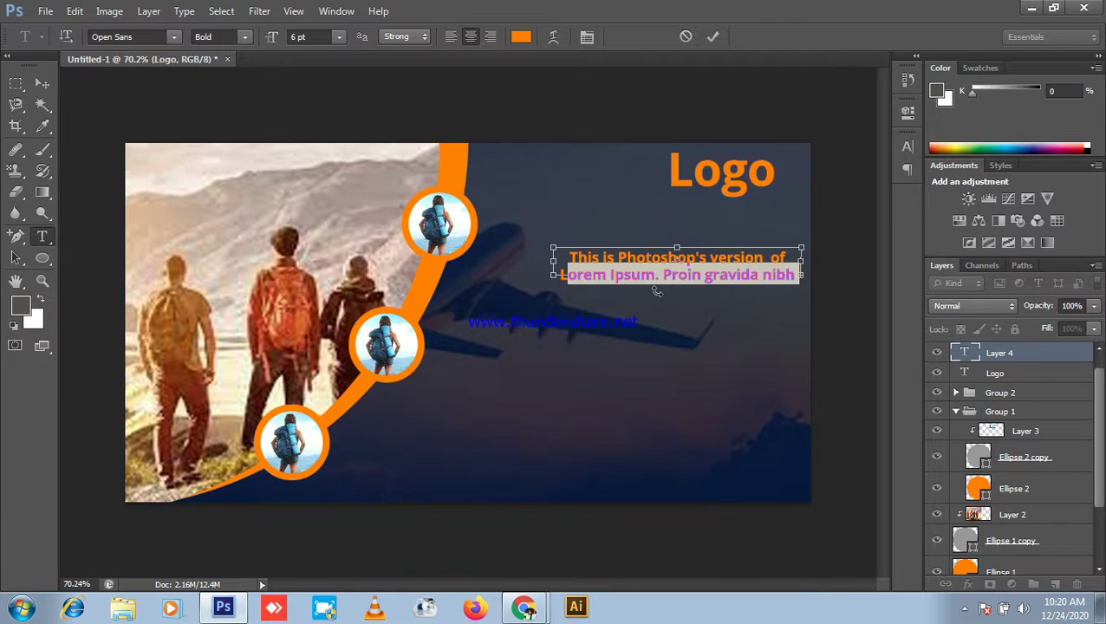
pyautogui.click(42, 83)
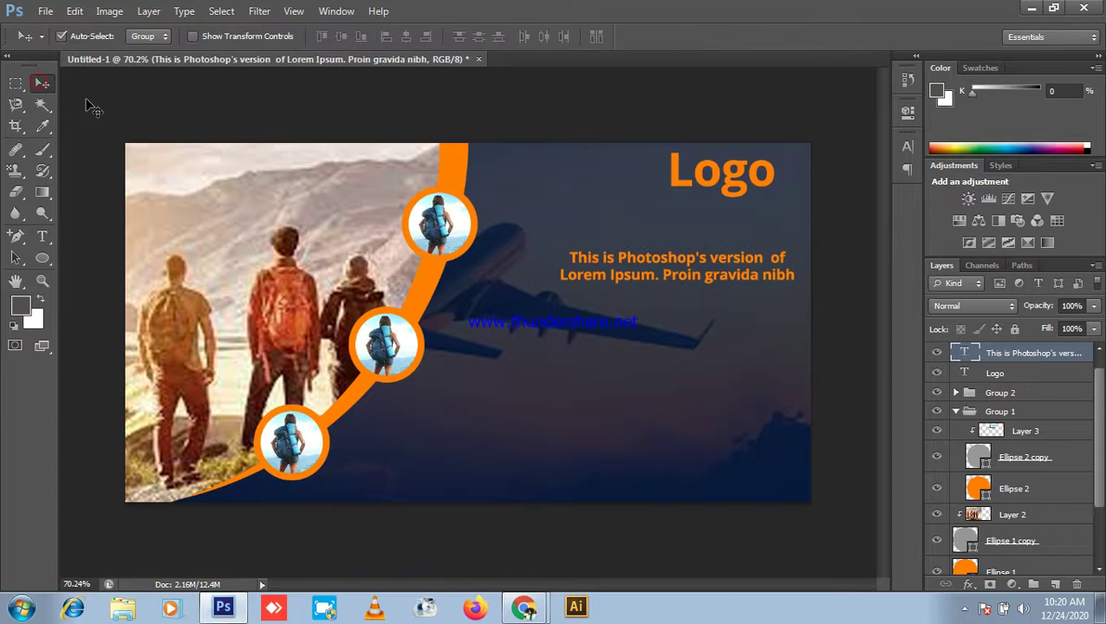
pyautogui.press('Delete')
pyautogui.click(1028, 9)
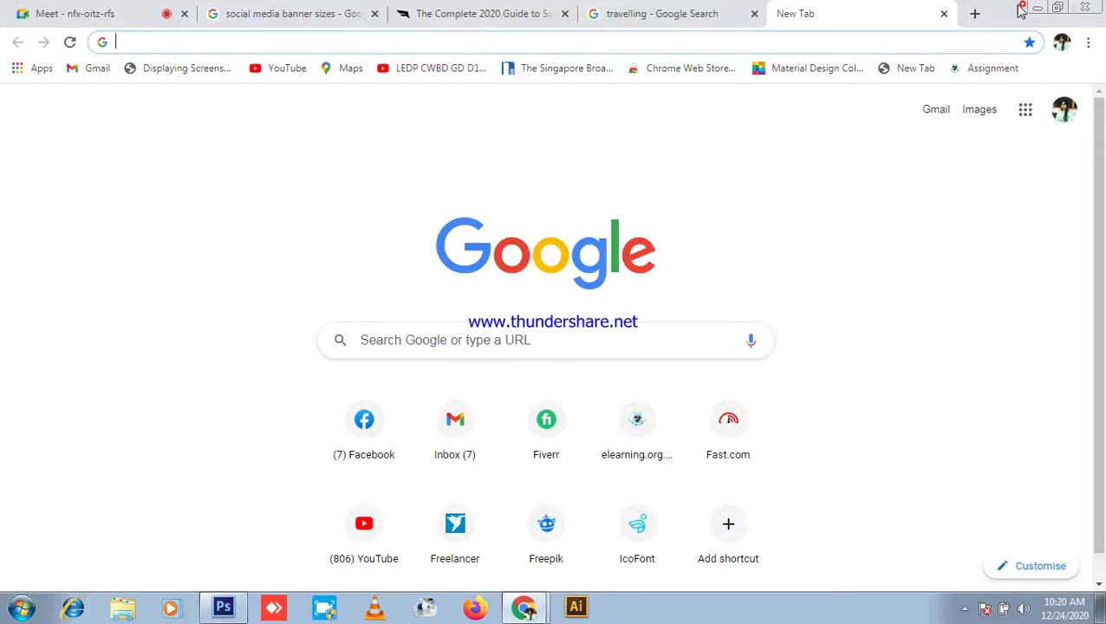
# Step: Search the web for lorem ipsum and open the lipsum.com result in a new tab
pyautogui.click(472, 40)
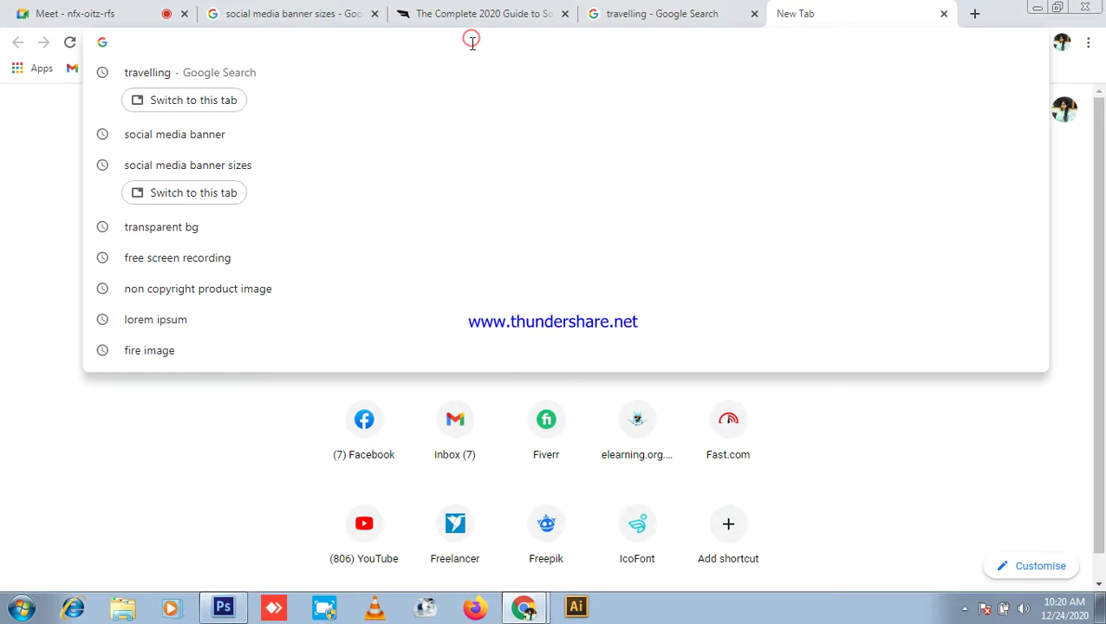
pyautogui.write('lorem')
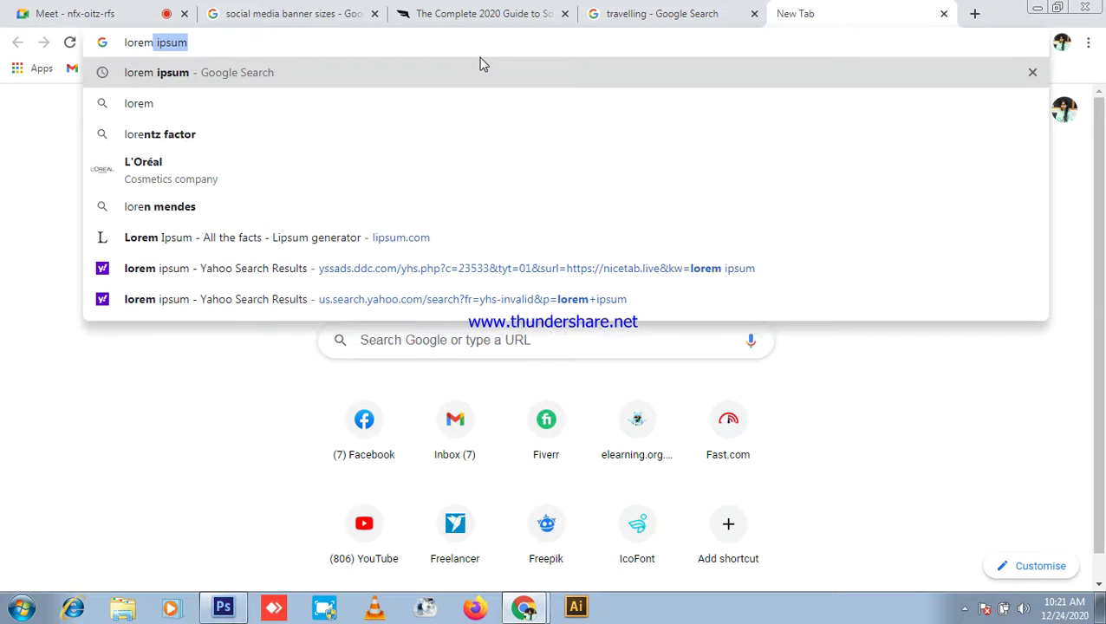
pyautogui.press('Return')
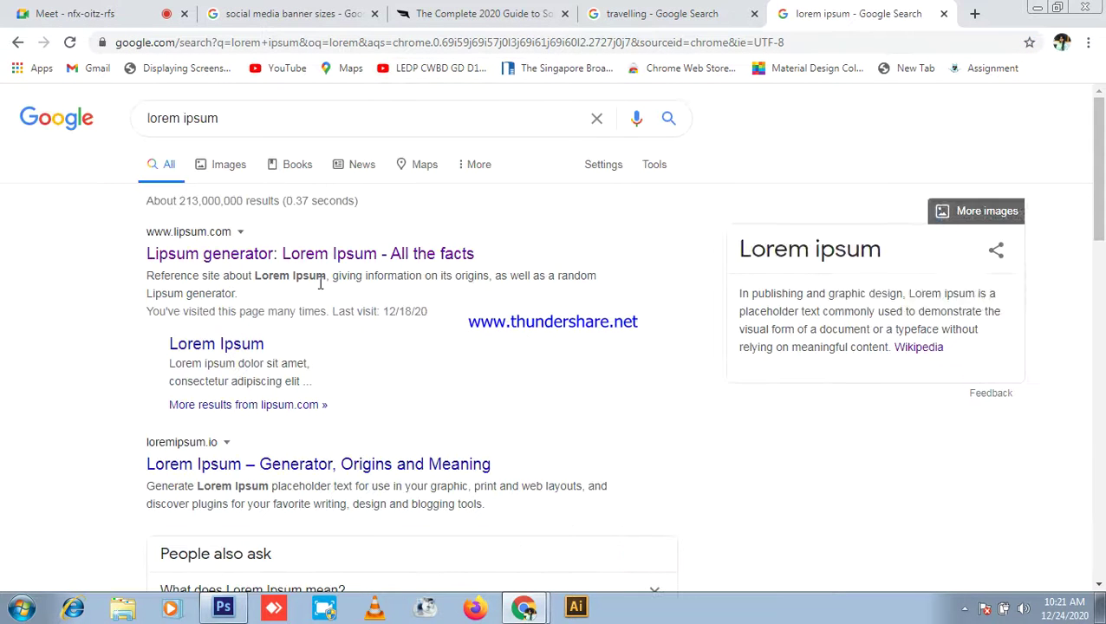
pyautogui.middleClick(327, 249)
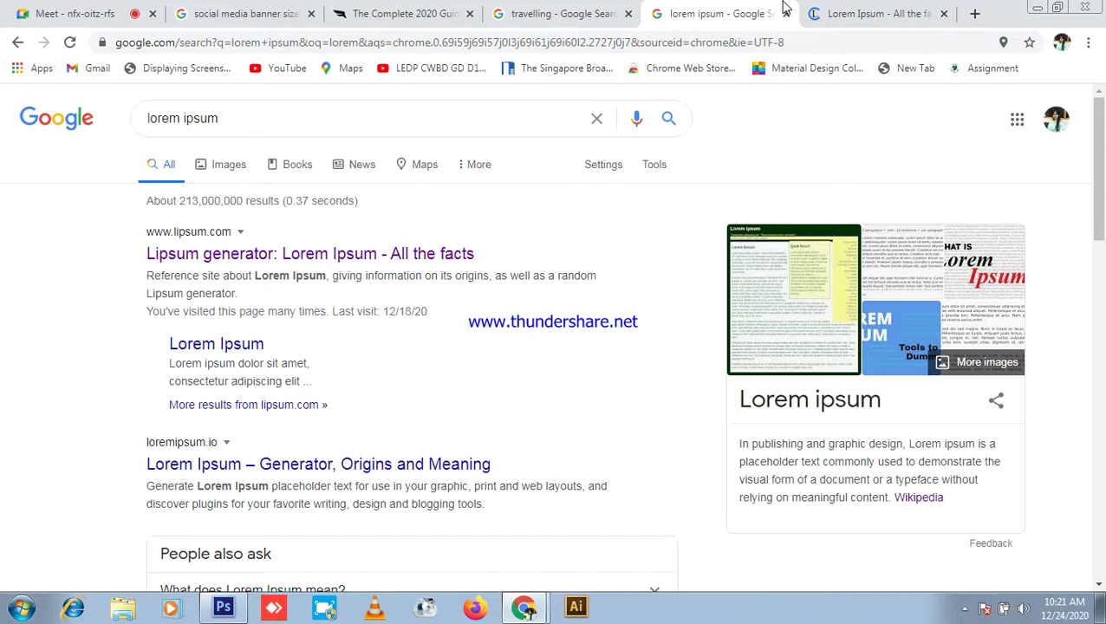
pyautogui.click(873, 11)
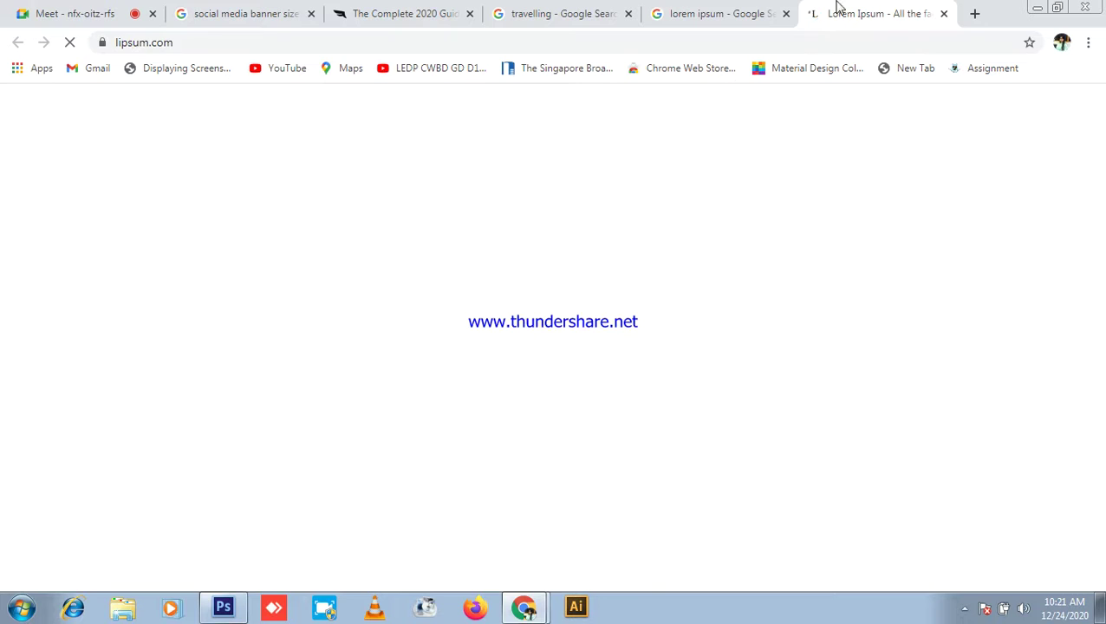
# Step: Copy the phrase 'Lorem Ipsum is simply' from lipsum.com and return to Photoshop
pyautogui.click(716, 12)
pyautogui.click(849, 12)
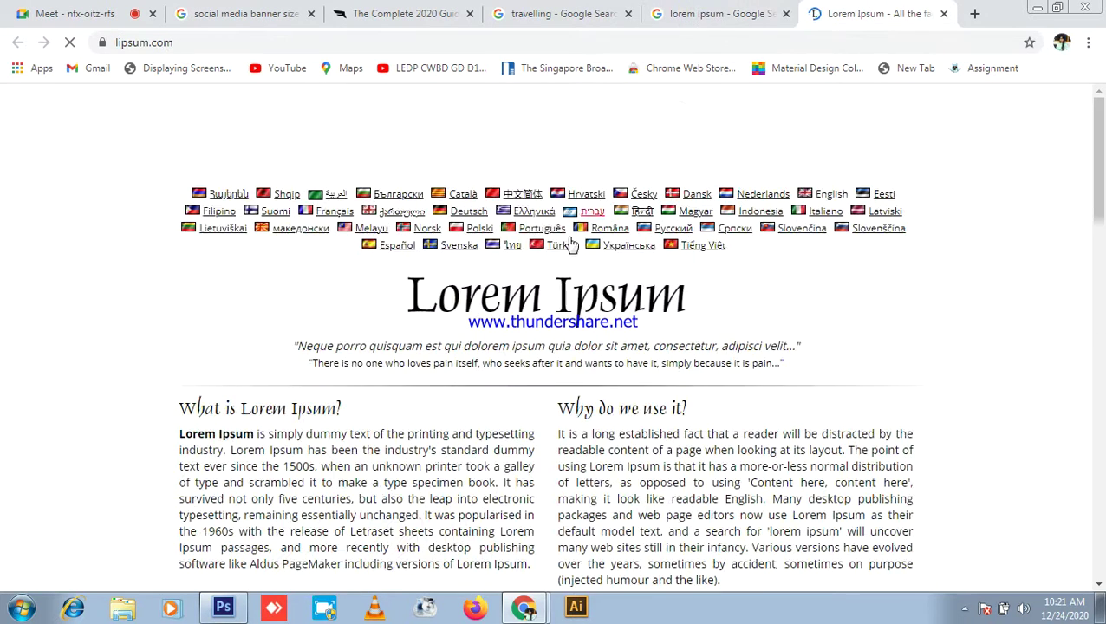
pyautogui.scroll(-2, 410, 297)
pyautogui.moveTo(177, 271); pyautogui.dragTo(294, 271)
pyautogui.hotkey('ctrl', 'c')
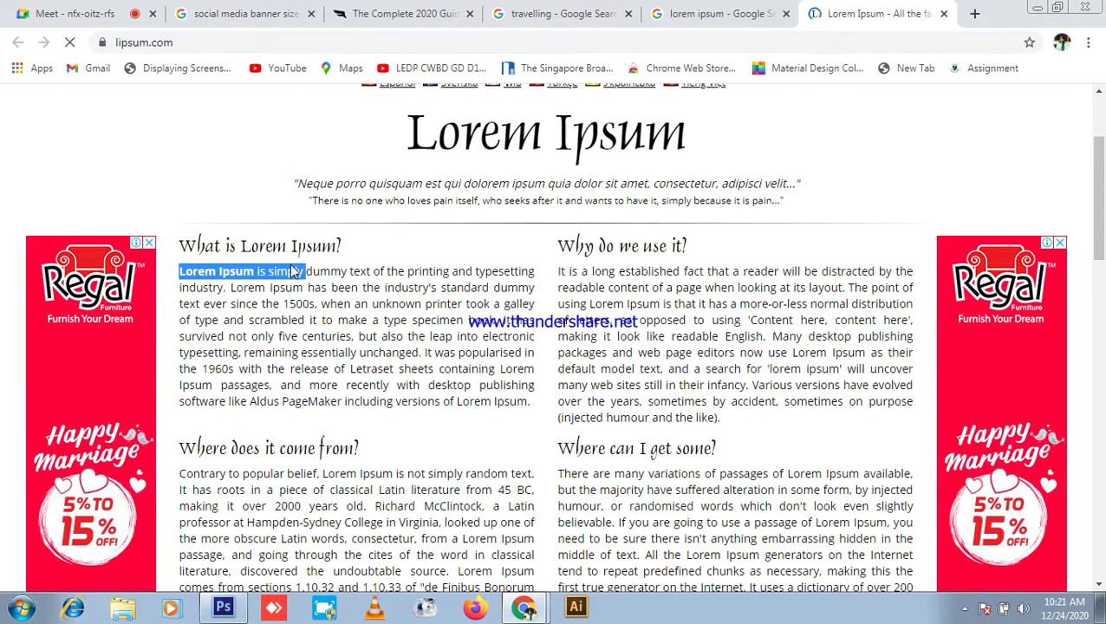
pyautogui.rightClick(295, 272)
pyautogui.click(330, 282)
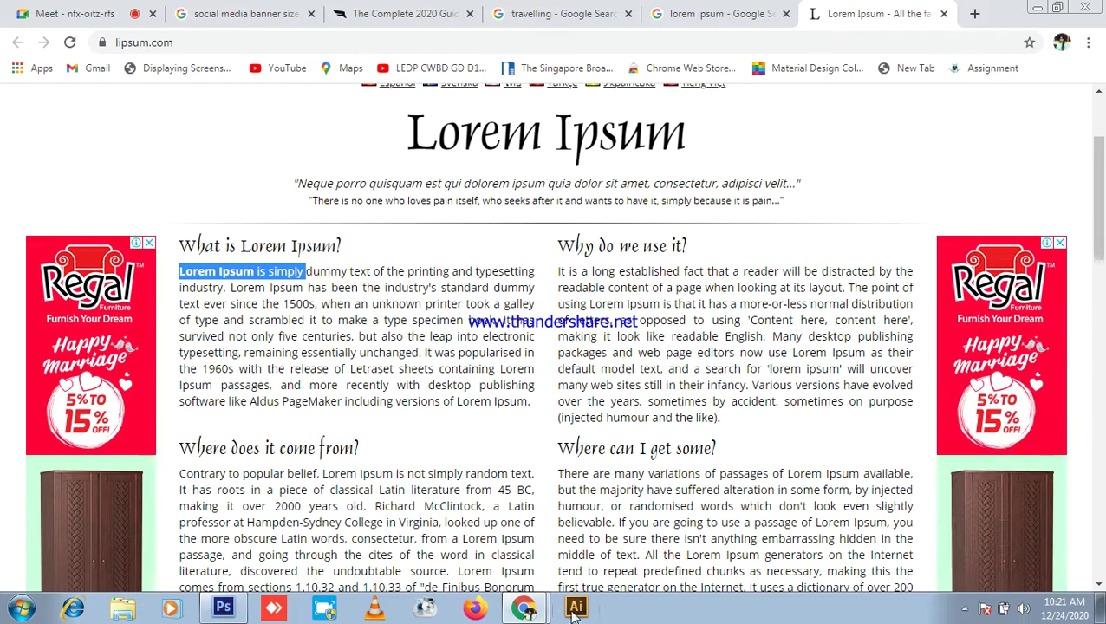
pyautogui.click(223, 608)
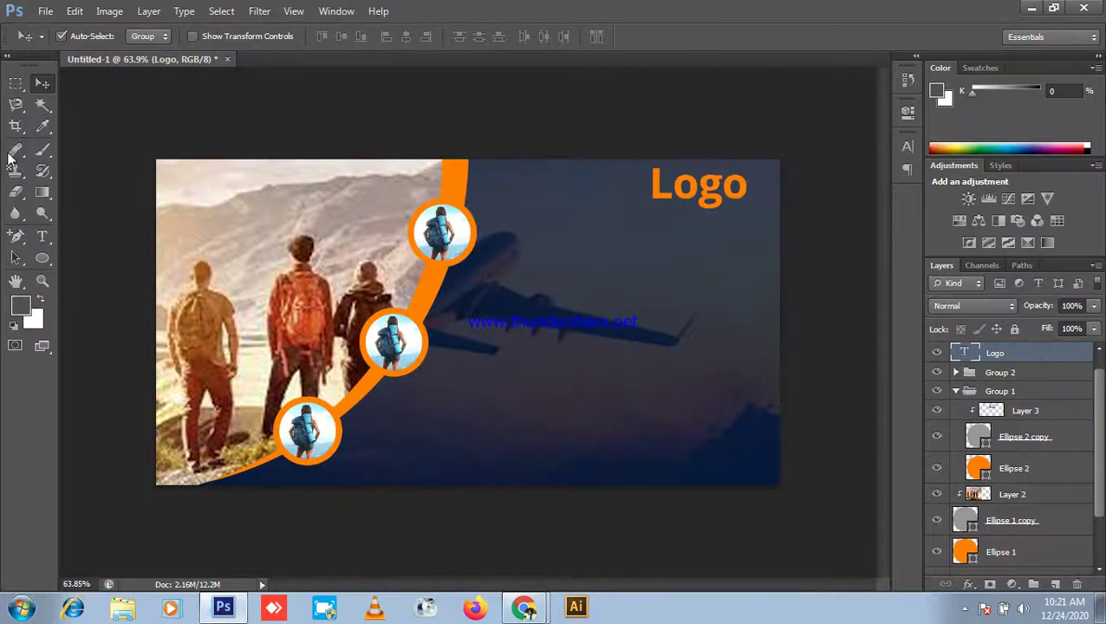
# Step: Paste 'Lorem Ipsum is simply' as new text on the banner and reduce it from 19 pt to 11 pt
pyautogui.click(42, 236)
pyautogui.scroll(2, 555, 256)
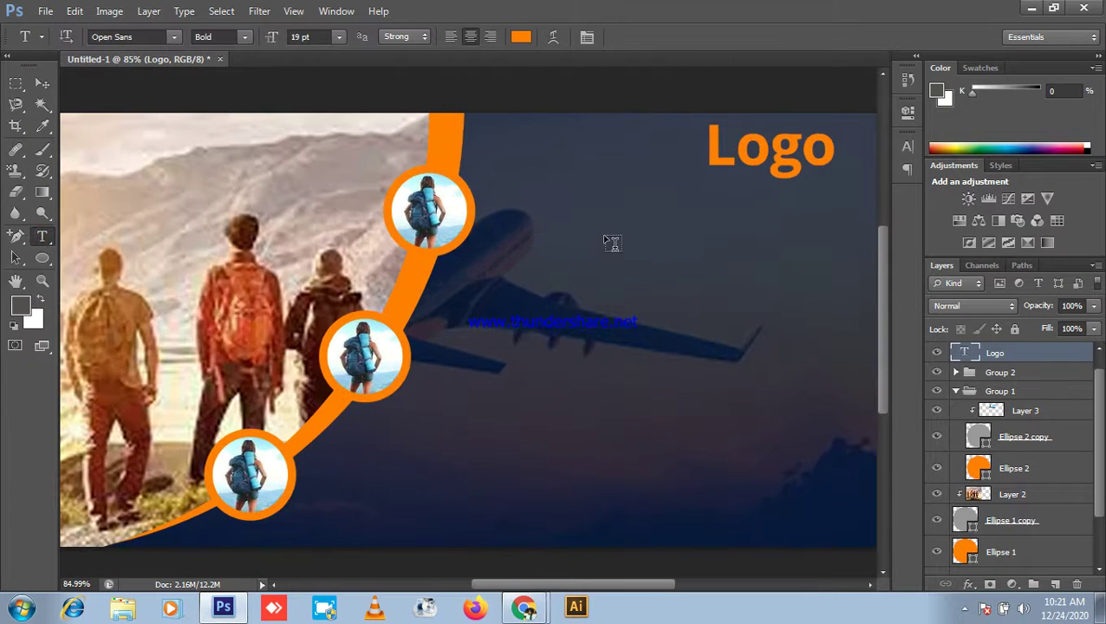
pyautogui.click(606, 240)
pyautogui.hotkey('ctrl', 'v')
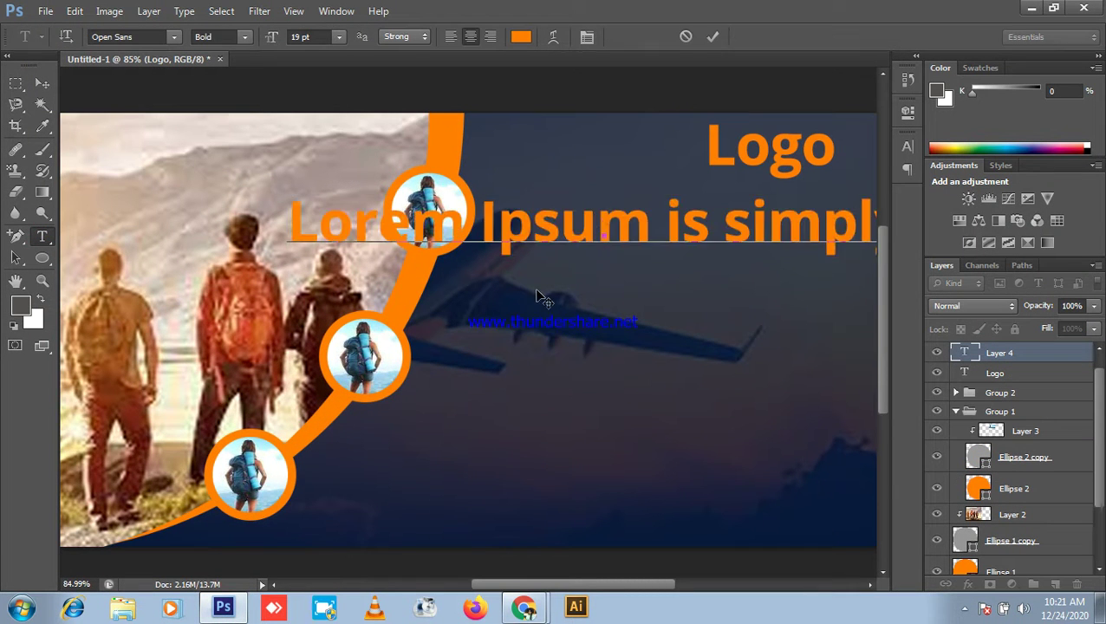
pyautogui.scroll(-4, 535, 298)
pyautogui.tripleClick(626, 255)
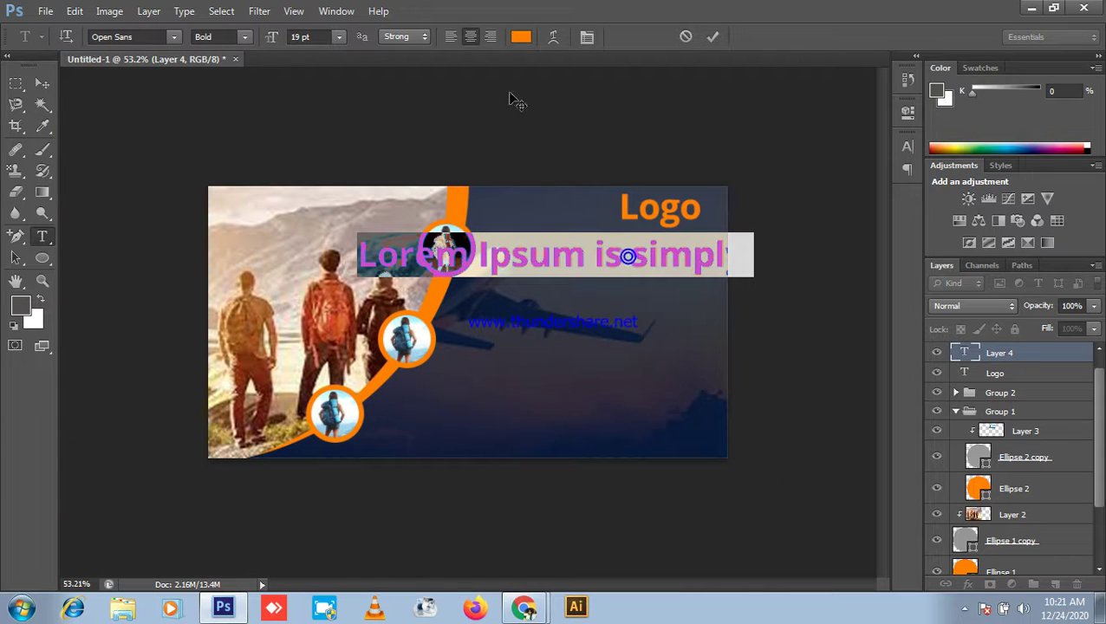
pyautogui.moveTo(279, 39); pyautogui.dragTo(270, 48)
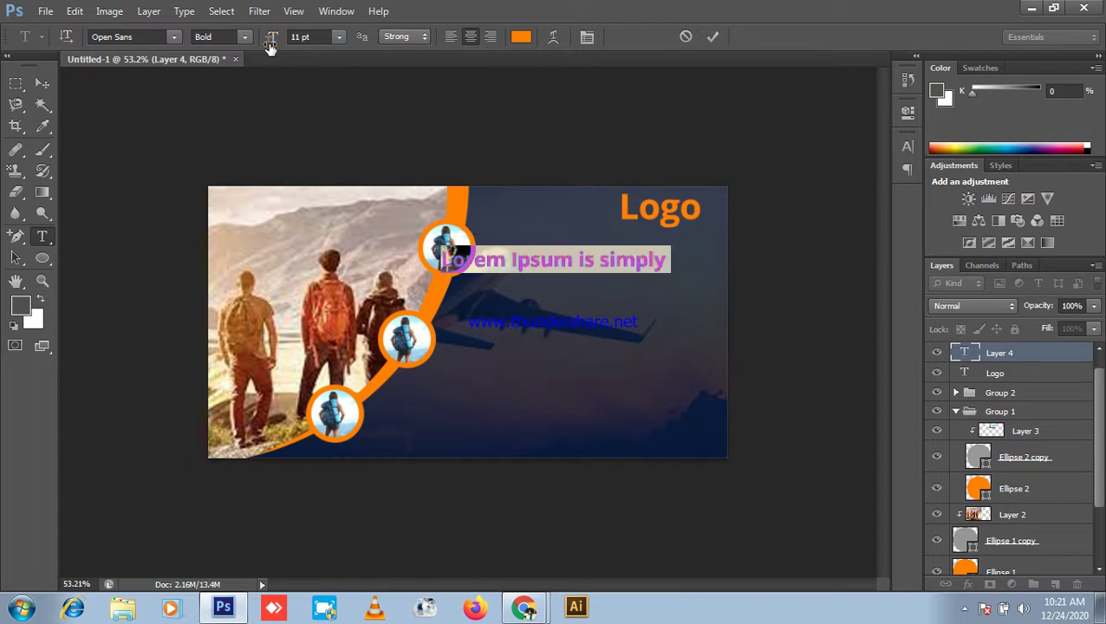
pyautogui.click(45, 82)
# Step: Move the heading right of the orange curve and scale it down to about 90%
pyautogui.scroll(4, 706, 295)
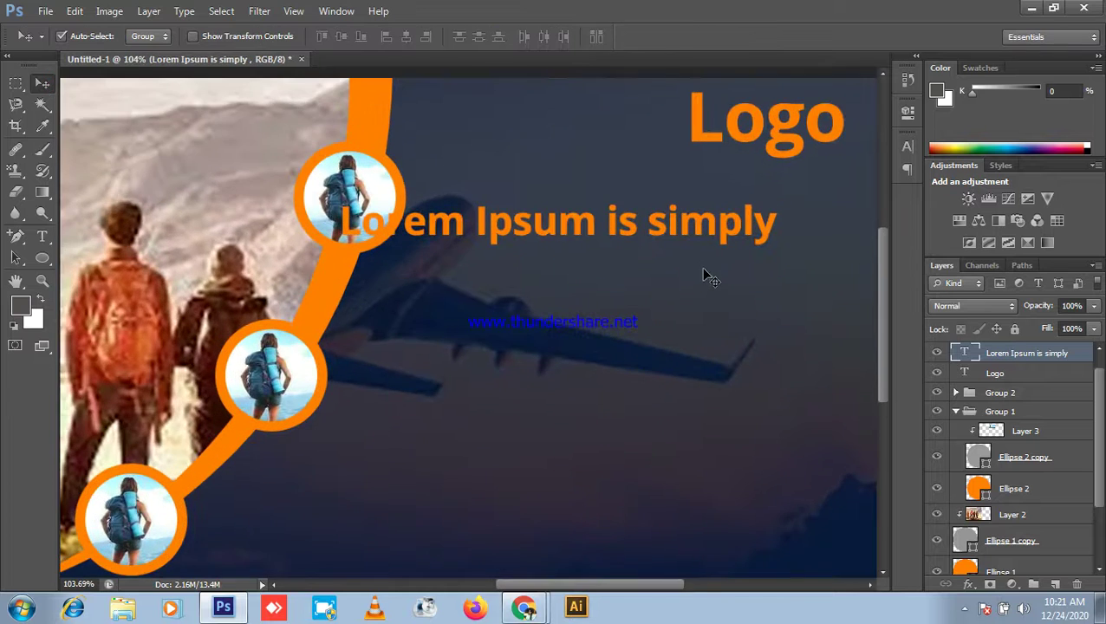
pyautogui.moveTo(593, 247); pyautogui.dragTo(321, 230)
pyautogui.moveTo(354, 190); pyautogui.dragTo(412, 191)
pyautogui.scroll(-4, 529, 208)
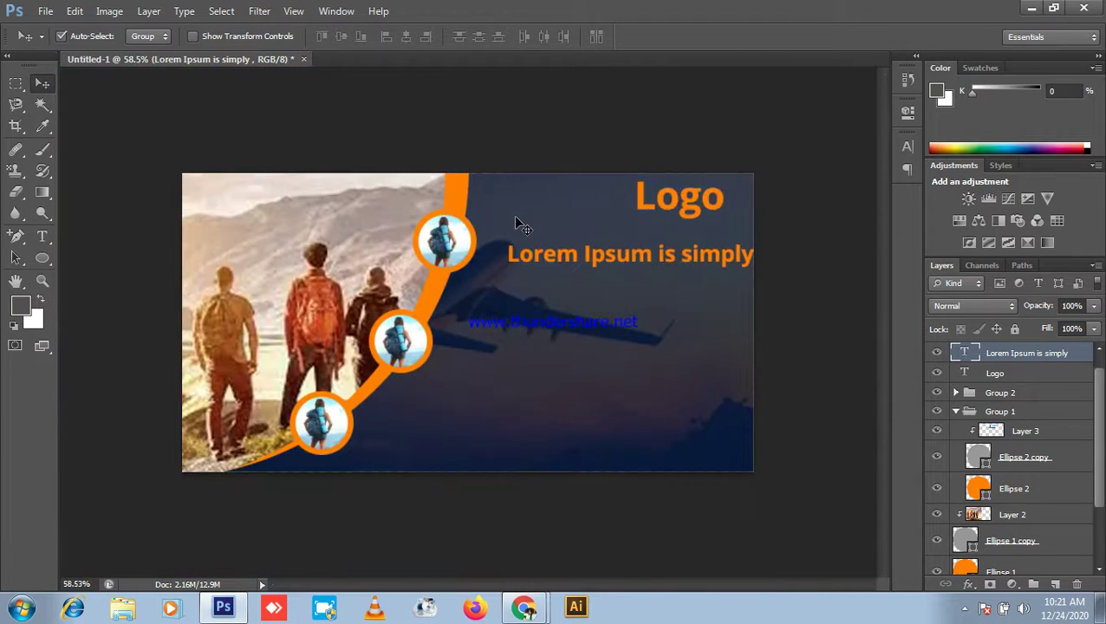
pyautogui.hotkey('ctrl', 't')
pyautogui.moveTo(759, 242); pyautogui.dragTo(706, 257)
pyautogui.press('Return')
pyautogui.scroll(5, 698, 257)
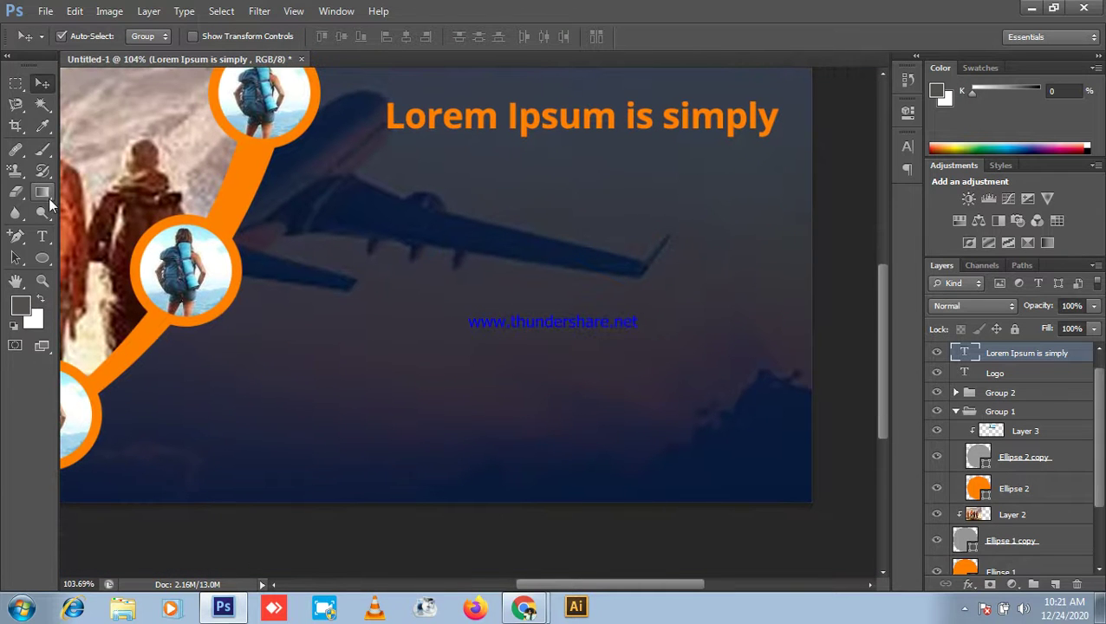
pyautogui.click(42, 235)
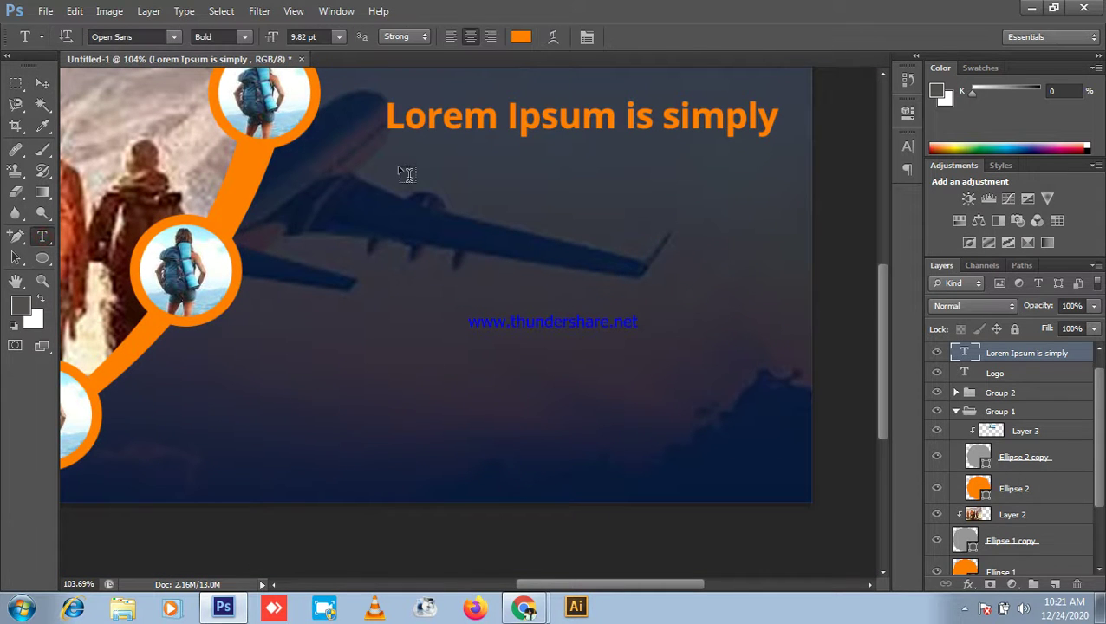
# Step: Draw a left-aligned paragraph box filled with Lorem Ipsum text, set to Open Sans Regular 8 pt
pyautogui.moveTo(404, 157); pyautogui.dragTo(785, 327)
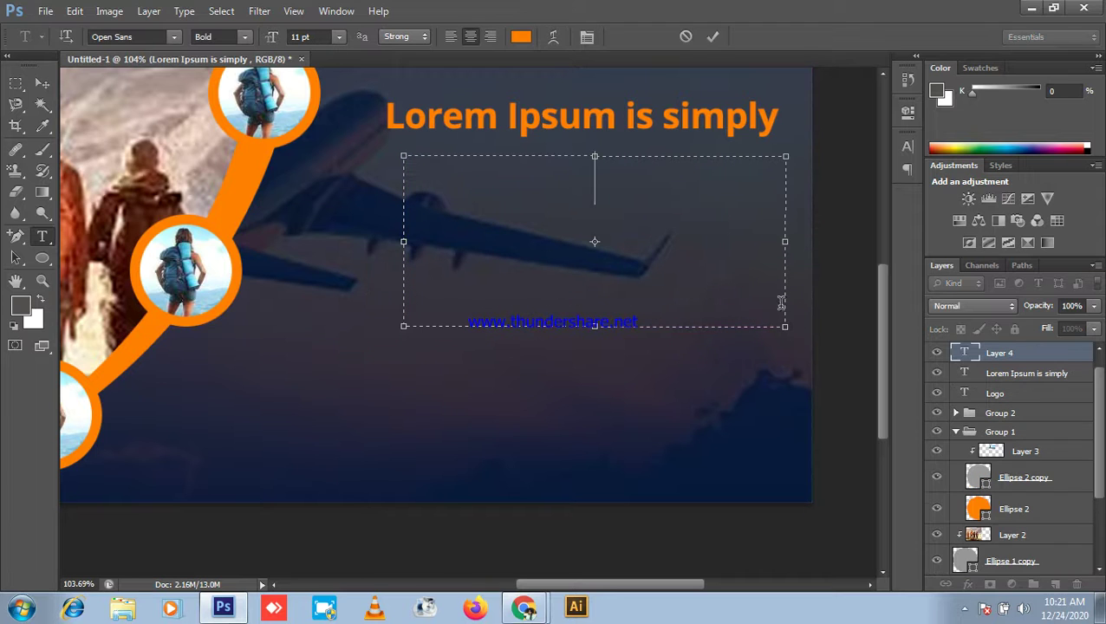
pyautogui.click(451, 40)
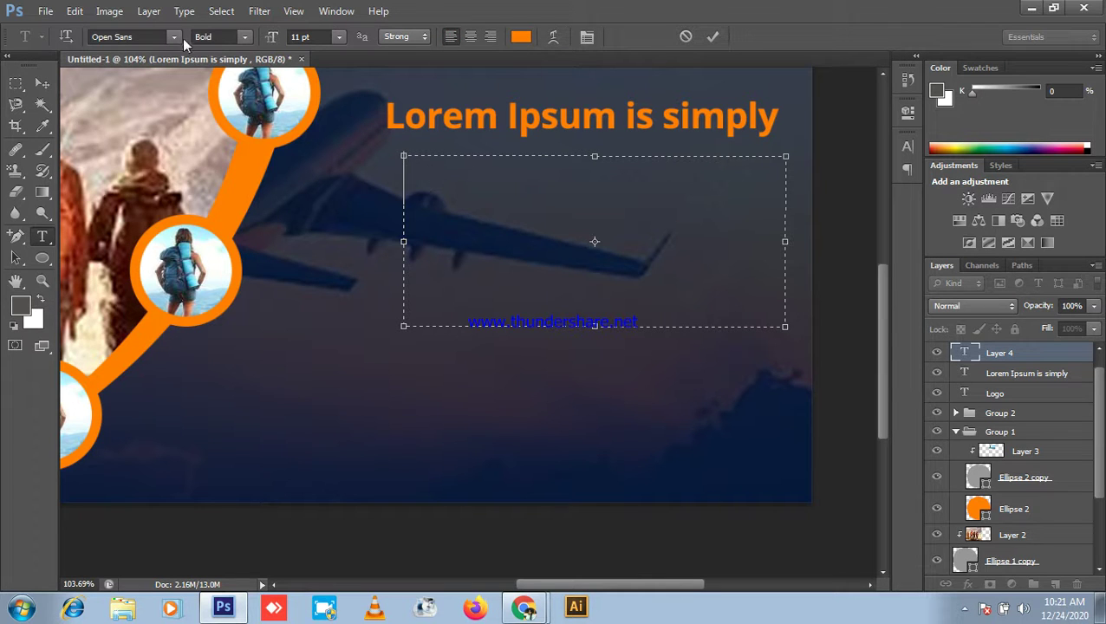
pyautogui.click(184, 12)
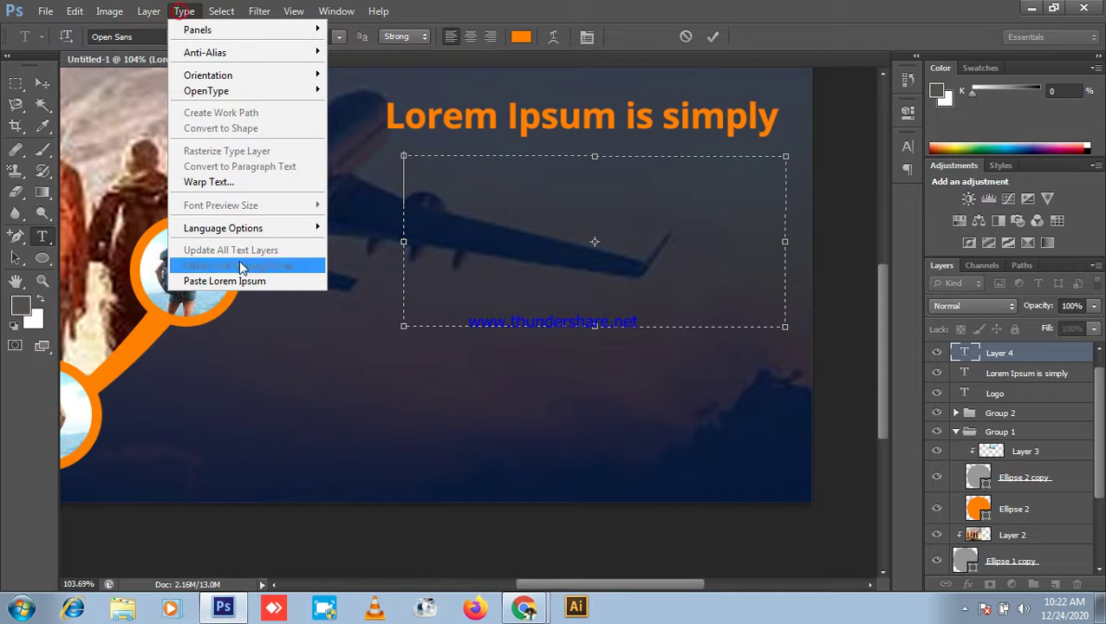
pyautogui.click(227, 280)
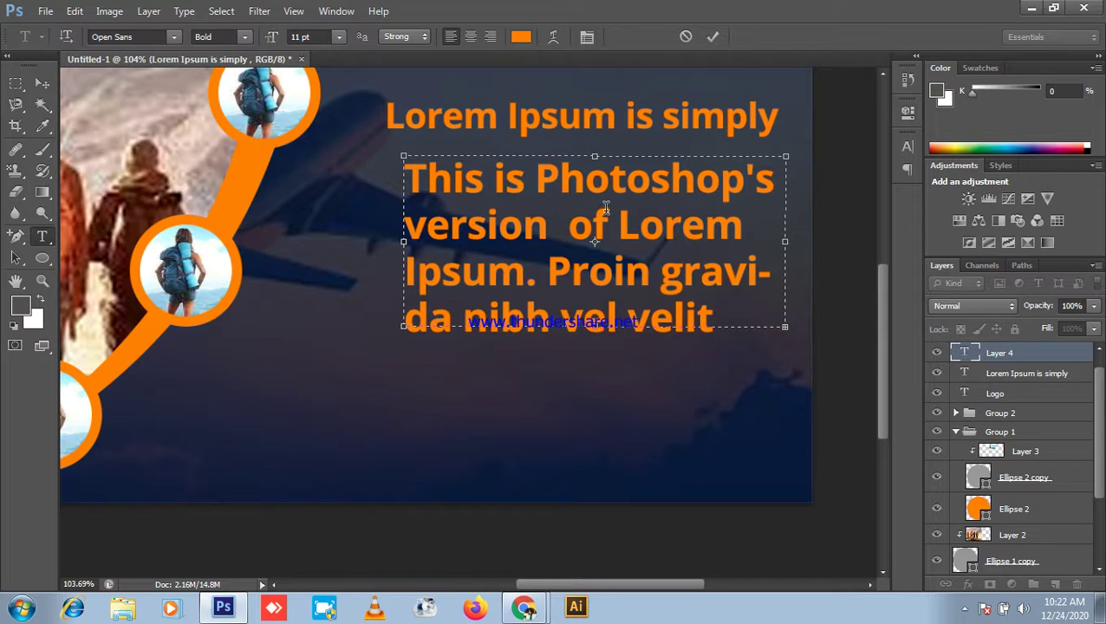
pyautogui.hotkey('ctrl', 'a')
pyautogui.moveTo(273, 41); pyautogui.dragTo(299, 26)
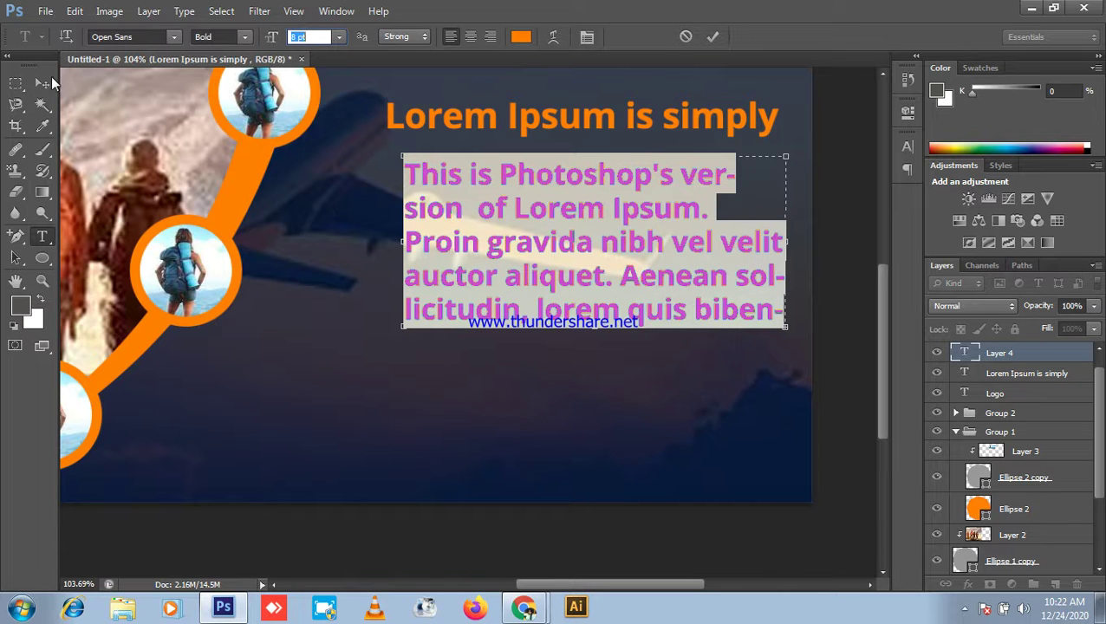
pyautogui.click(243, 39)
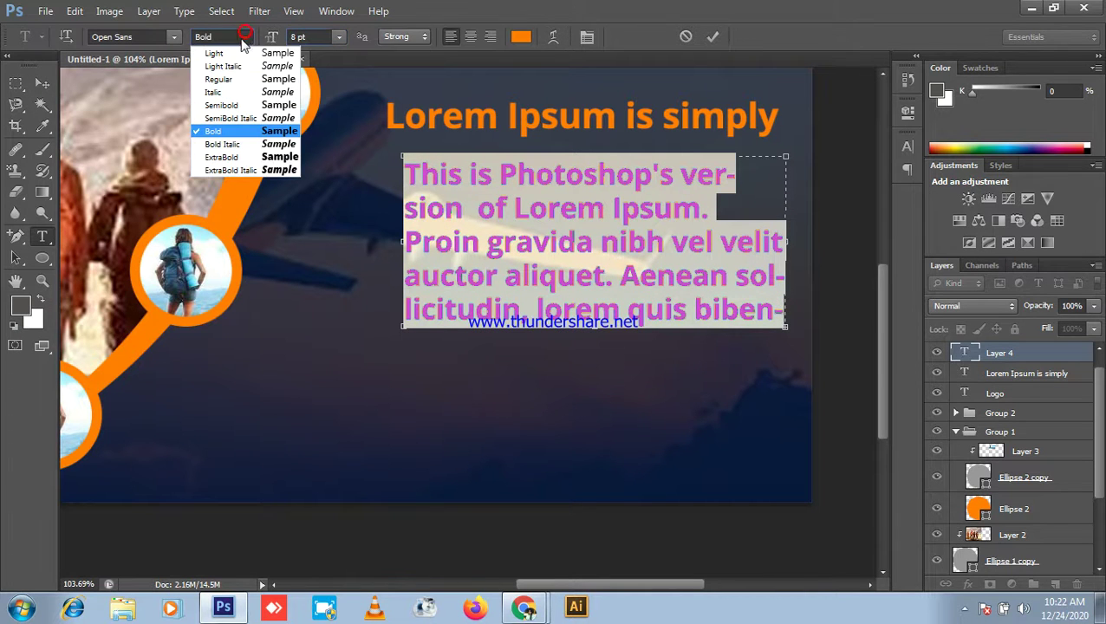
pyautogui.click(224, 79)
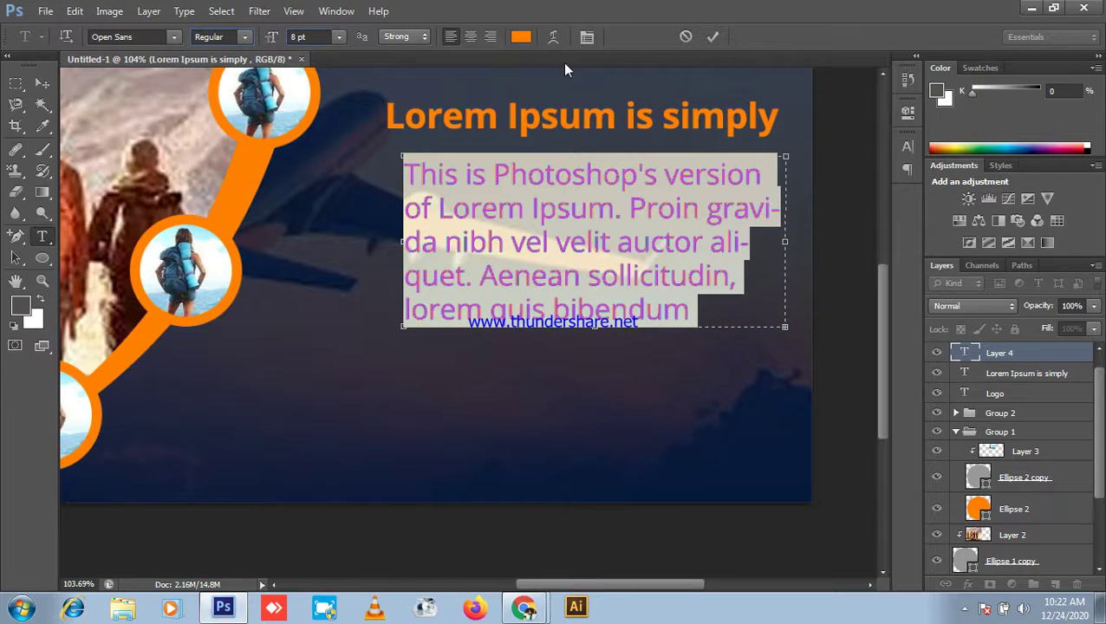
# Step: Commit the body paragraph and fit the whole banner in view
pyautogui.click(42, 82)
pyautogui.hotkey('ctrl', '0')
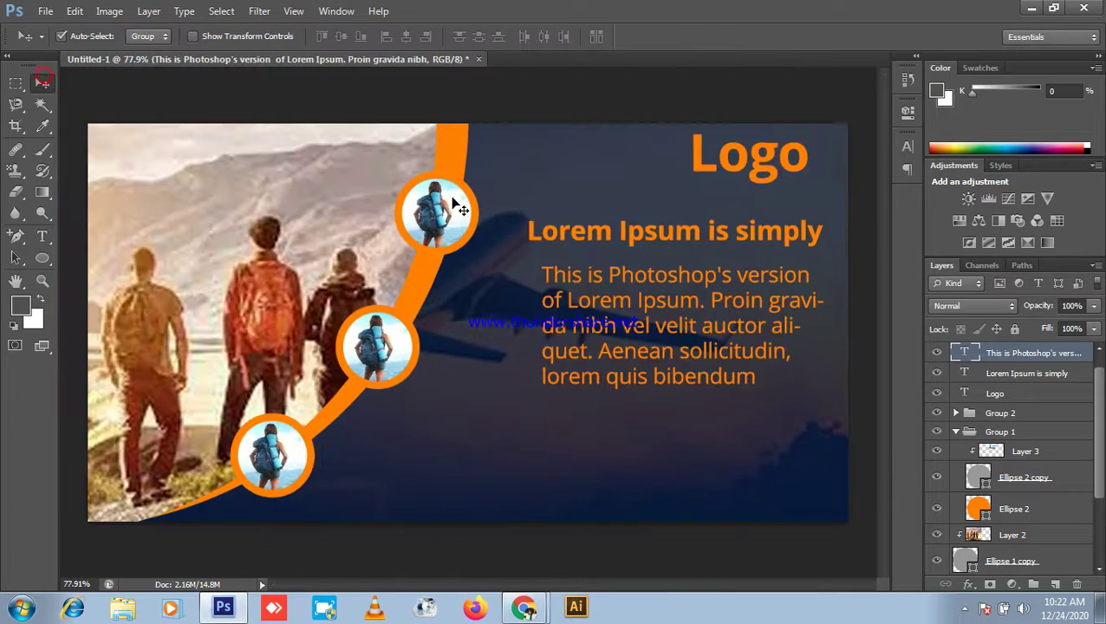
pyautogui.keyDown('alt'); pyautogui.scroll(4, 555, 268); pyautogui.keyUp('alt')
pyautogui.hotkey('ctrl', '0')
pyautogui.keyDown('alt'); pyautogui.scroll(-2, 673, 302); pyautogui.keyUp('alt')
# Step: Nudge the body text block up slightly, then leave Photoshop for the Google Meet call
pyautogui.press('Up')
pyautogui.press('Up')
pyautogui.press('Up')
pyautogui.press('Up')
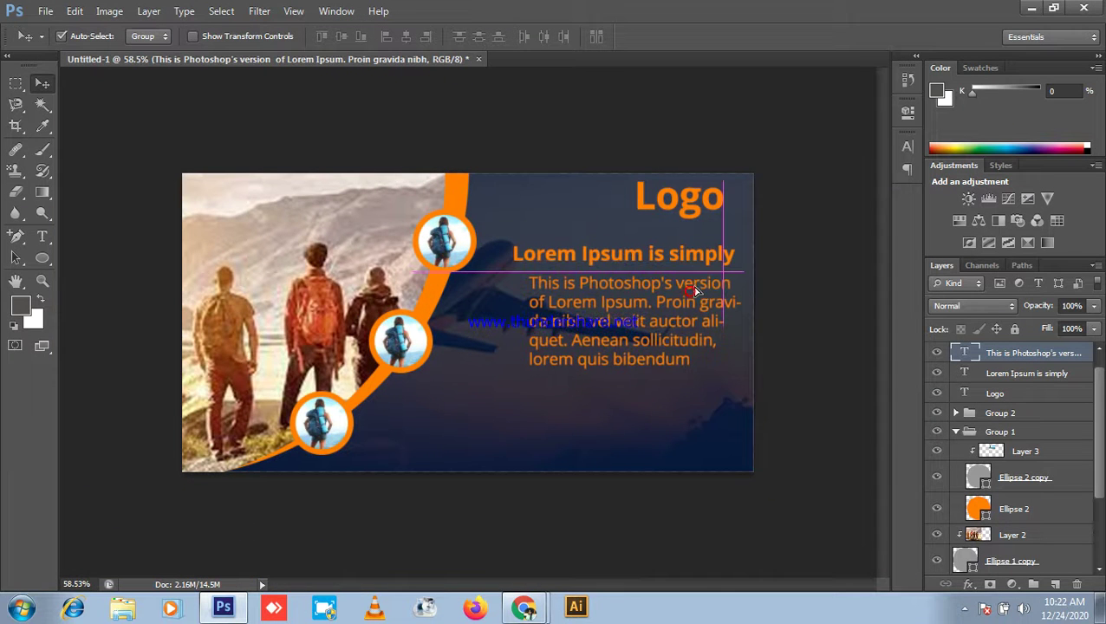
pyautogui.scroll(-1, 826, 314)
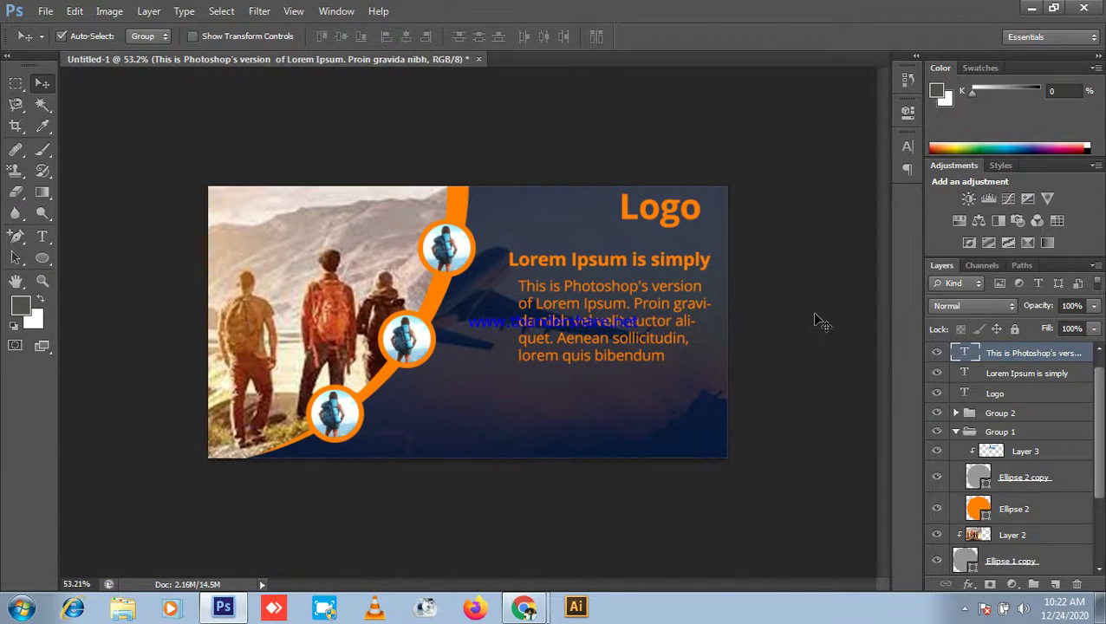
pyautogui.scroll(3, 568, 465)
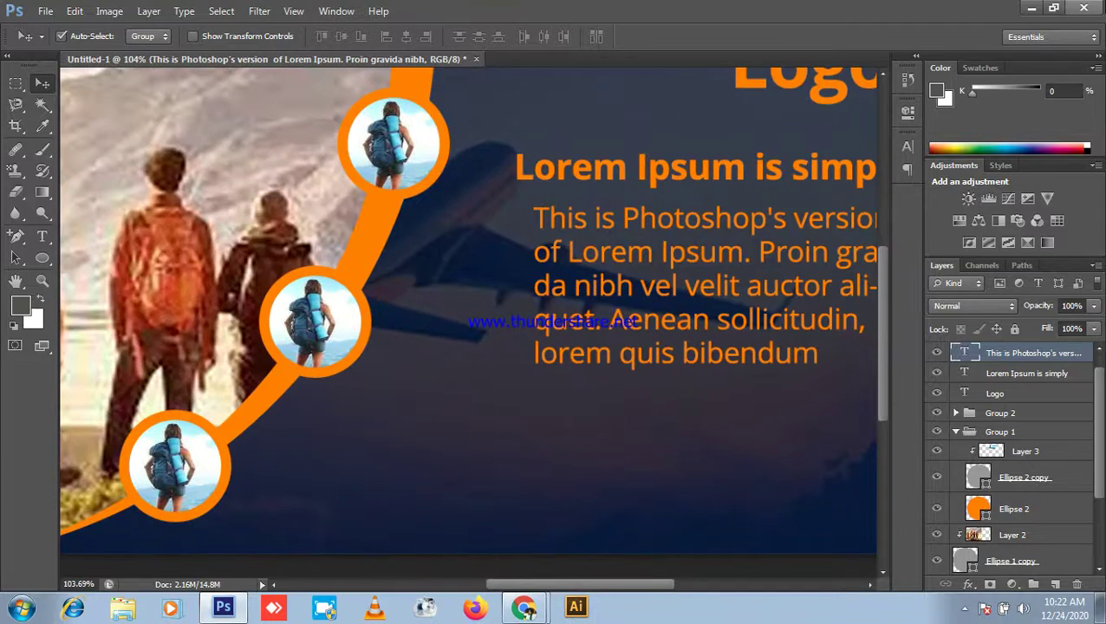
pyautogui.click(1032, 7)
pyautogui.click(95, 11)
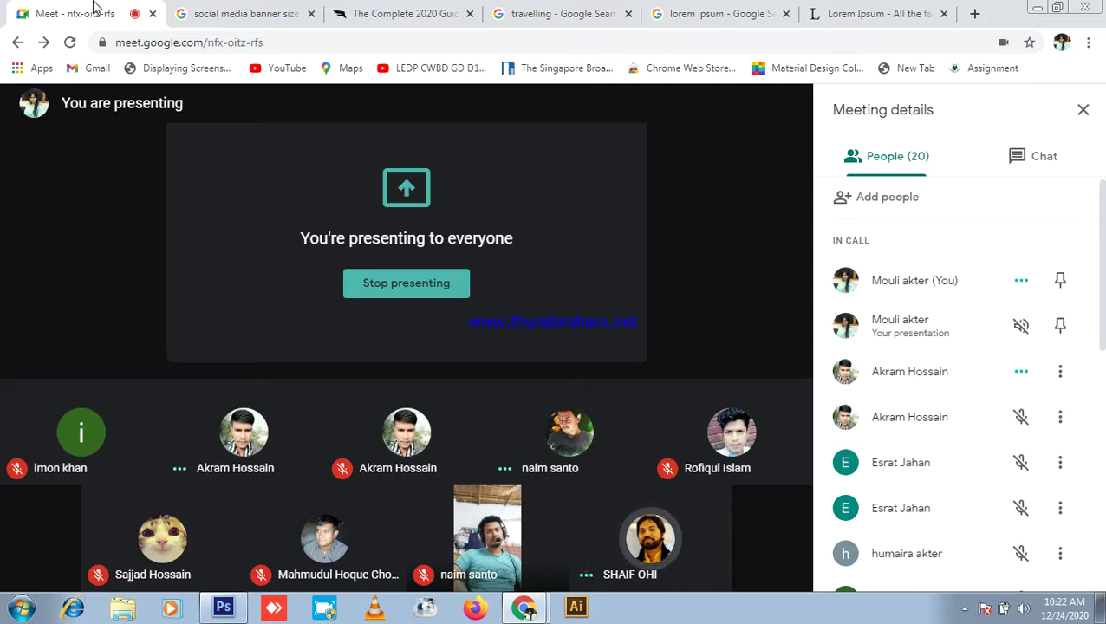
# Step: Load flaticon.com in a new browser tab
pyautogui.click(975, 13)
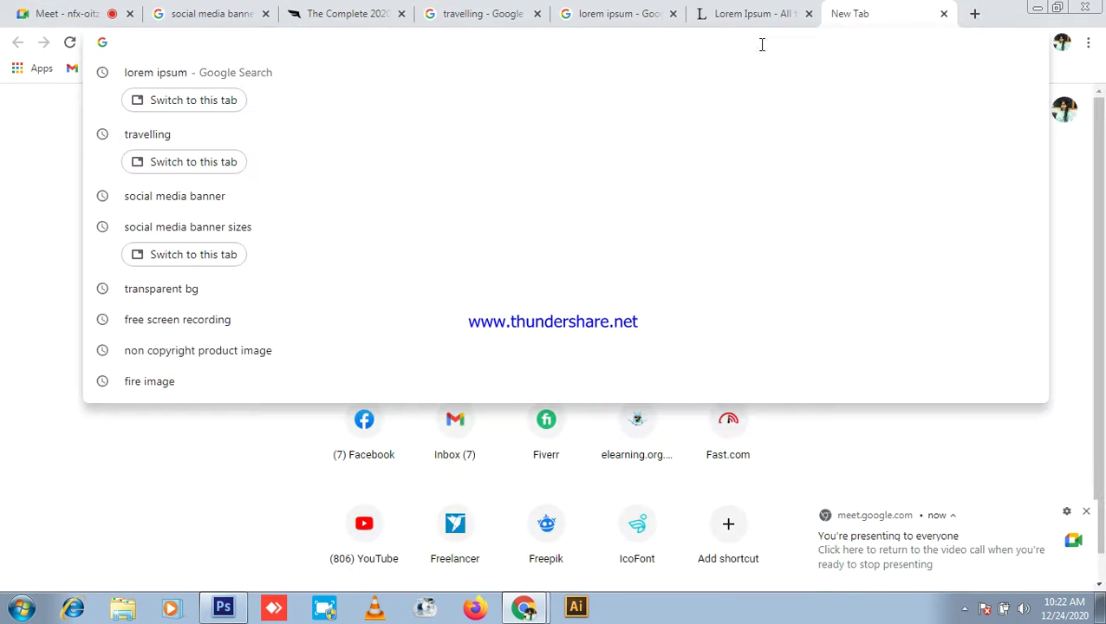
pyautogui.write('fl')
pyautogui.press('Return')
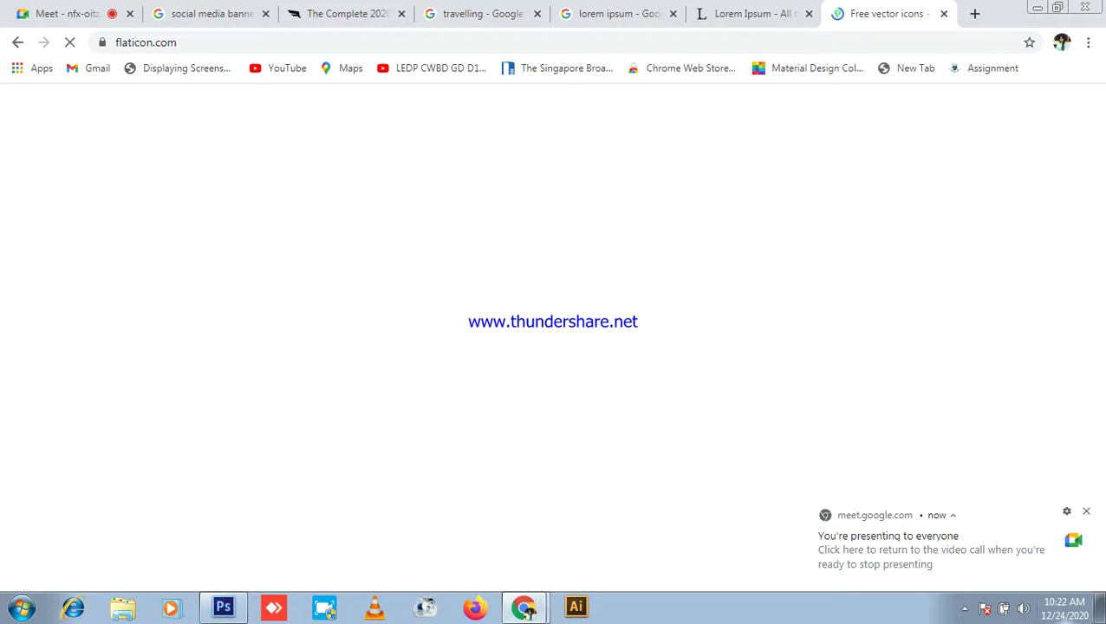
pyautogui.click(1086, 516)
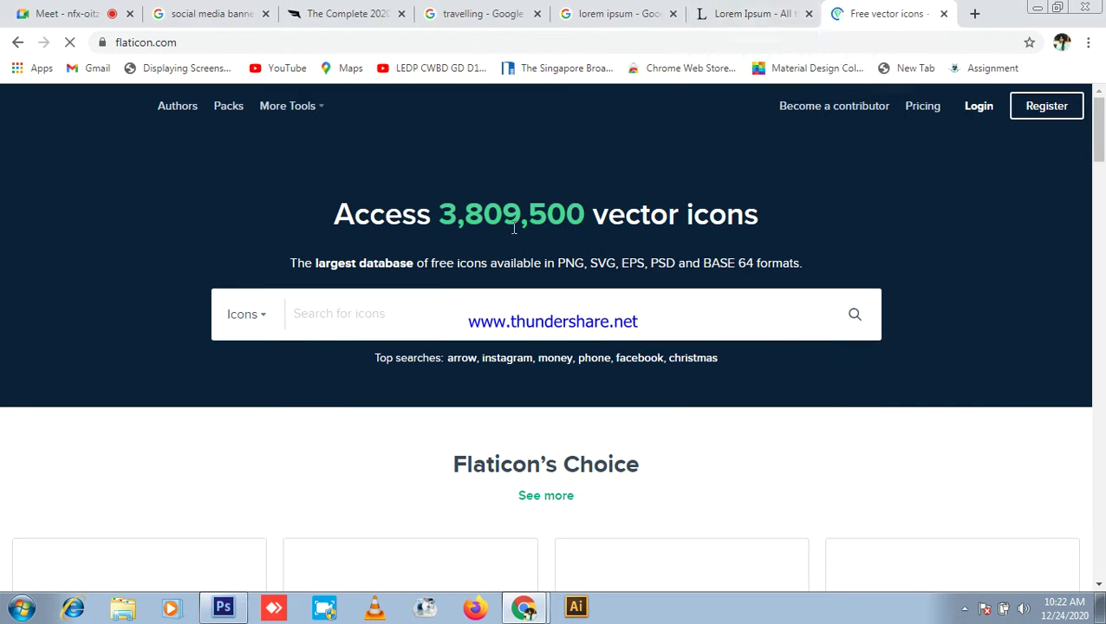
# Step: Search Flaticon for 'phone icon', dismissing the Google sign-in prompt
pyautogui.click(383, 322)
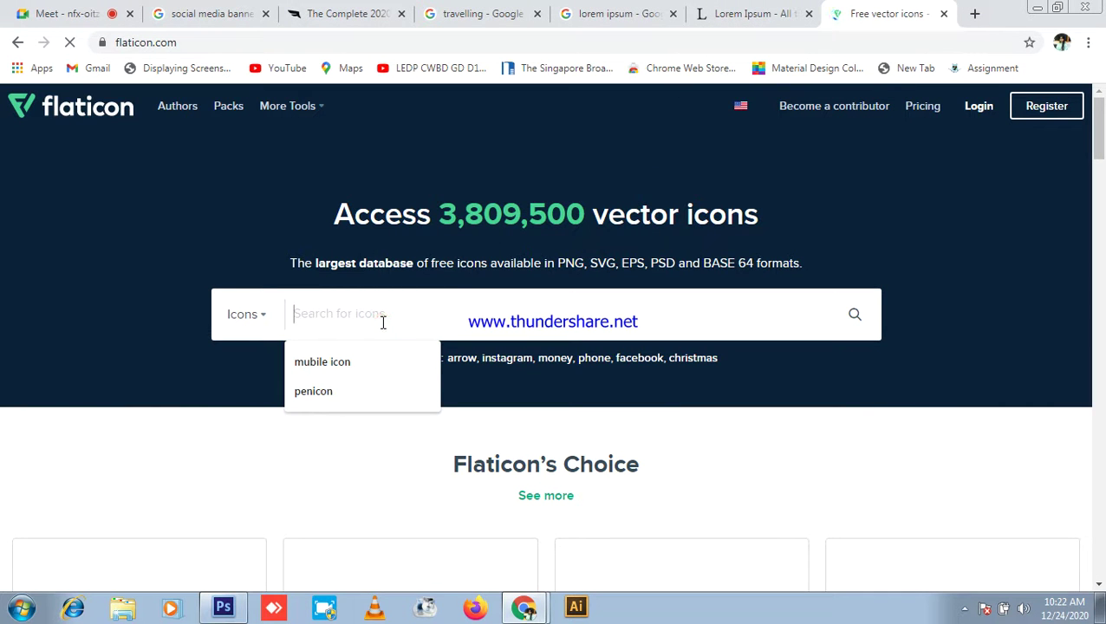
pyautogui.write('p')
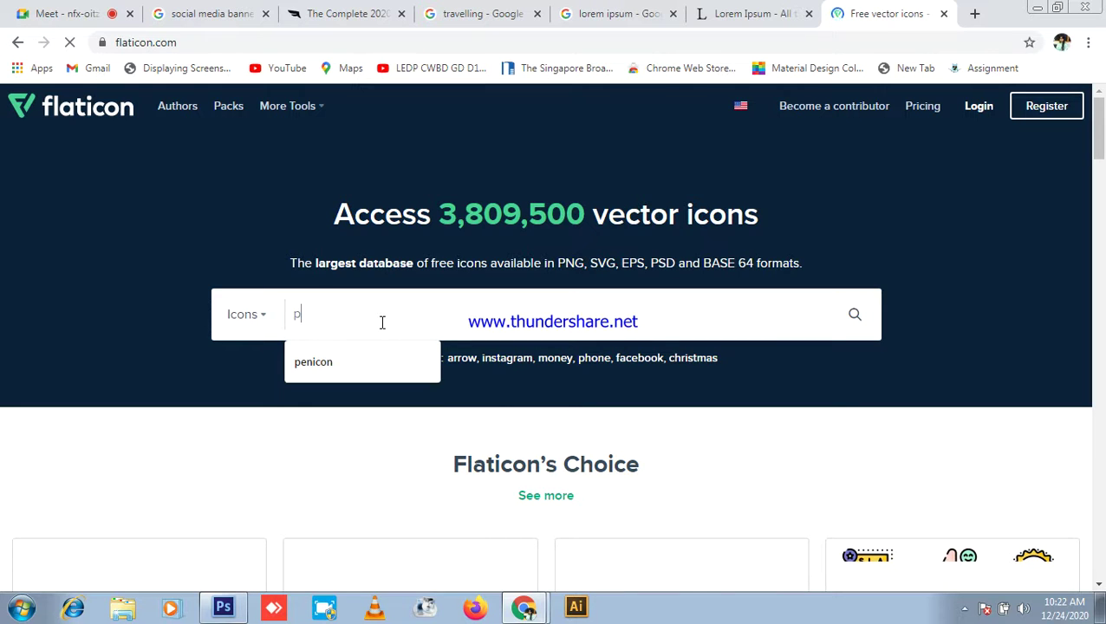
pyautogui.write('ho')
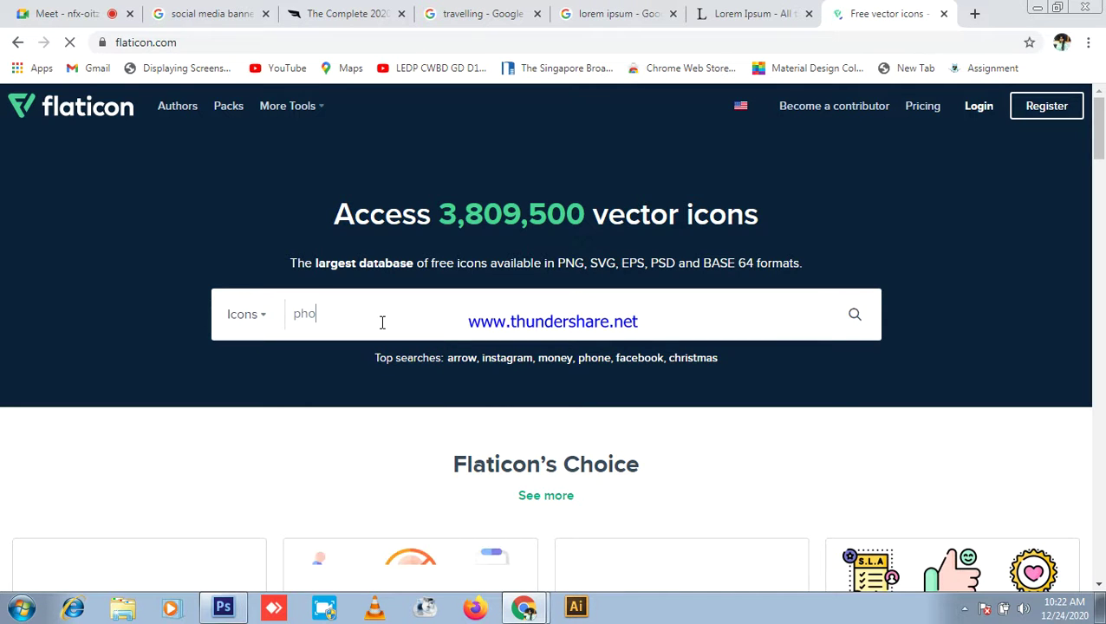
pyautogui.write('ne ic')
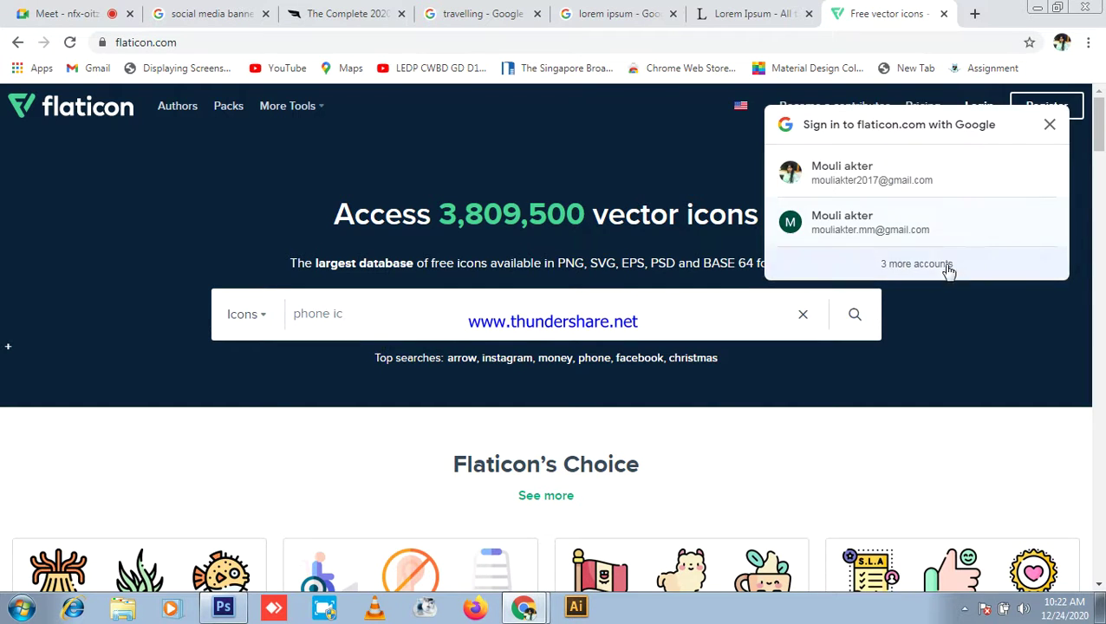
pyautogui.click(1050, 130)
pyautogui.scroll(-2, 618, 303)
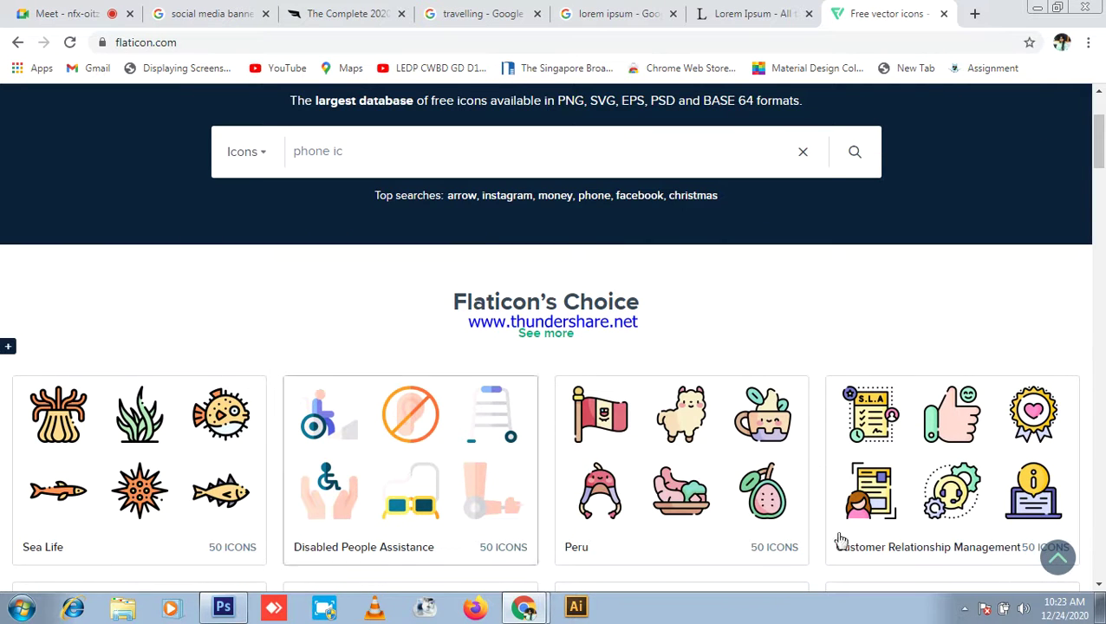
pyautogui.write('on')
pyautogui.press('Return')
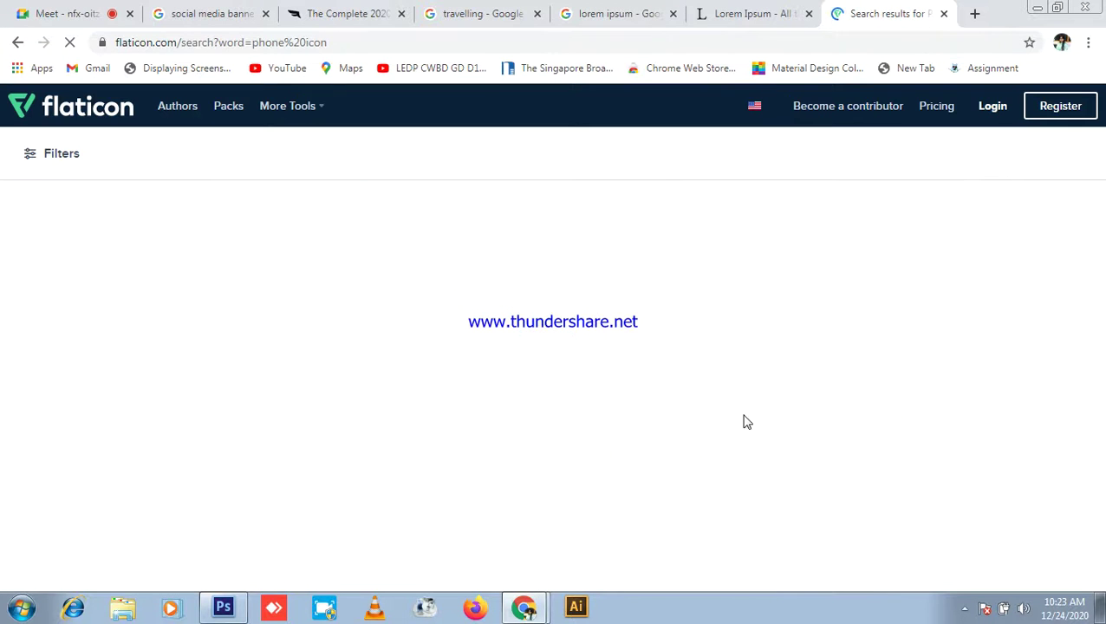
# Step: Close the lipsum.com page and the lorem ipsum search tab
pyautogui.click(65, 13)
pyautogui.click(889, 9)
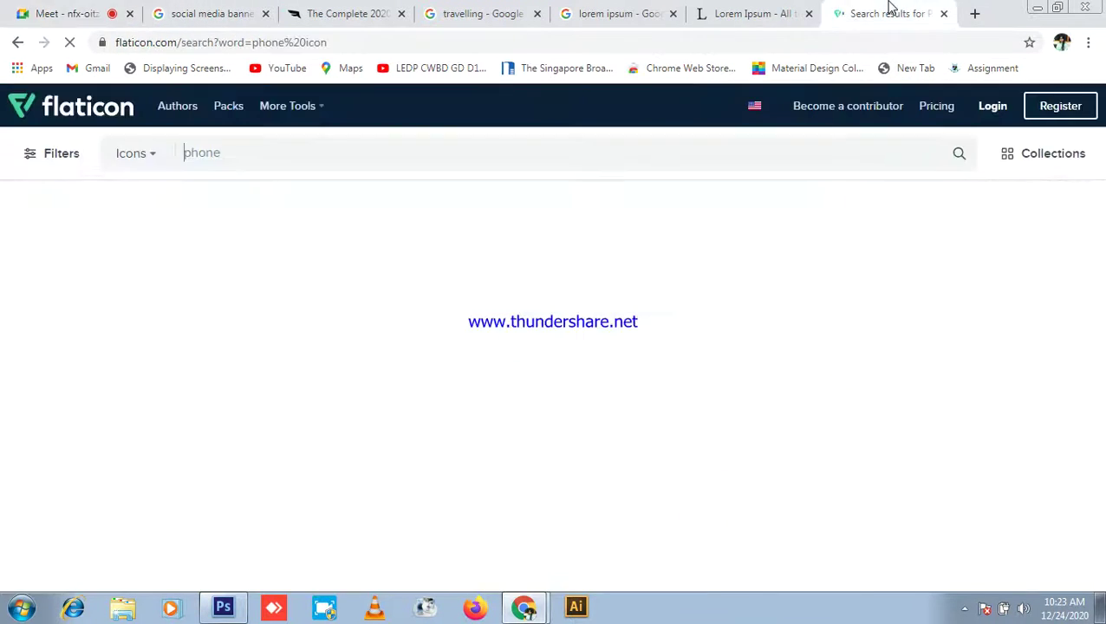
pyautogui.click(806, 14)
pyautogui.click(673, 14)
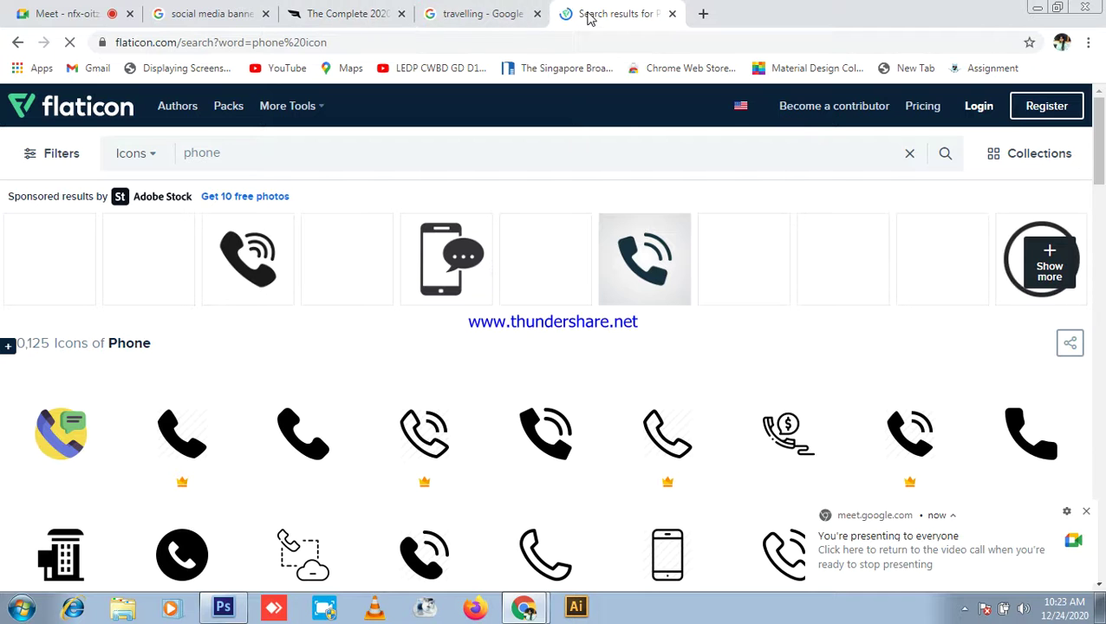
# Step: Download the solid black phone handset icon as a free PNG
pyautogui.scroll(-2, 395, 333)
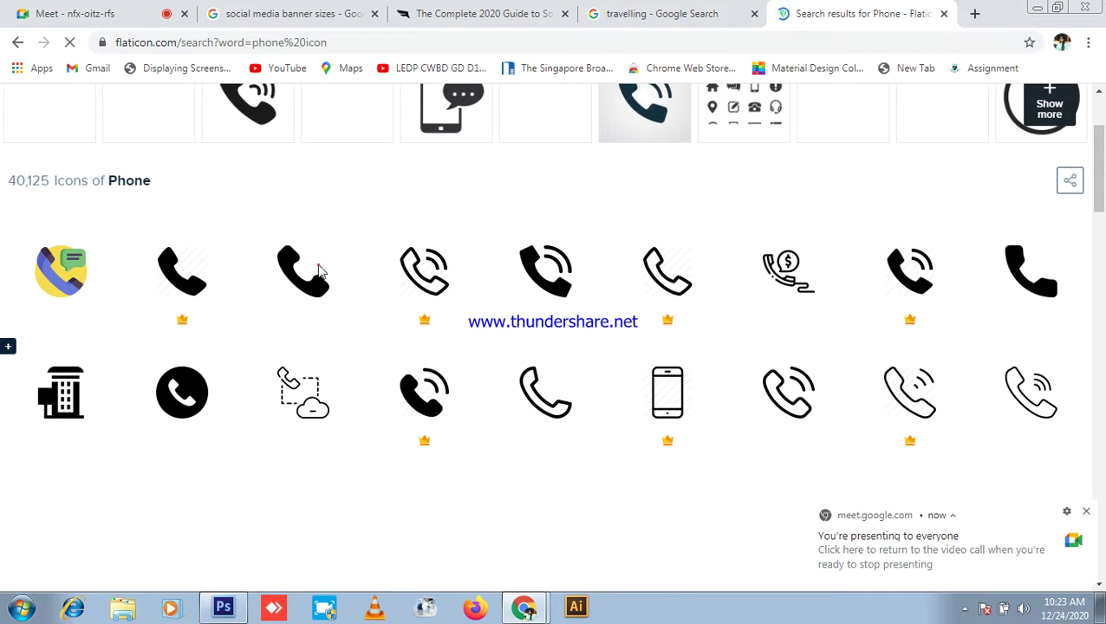
pyautogui.scroll(-1, 1011, 306)
pyautogui.scroll(1, 1024, 279)
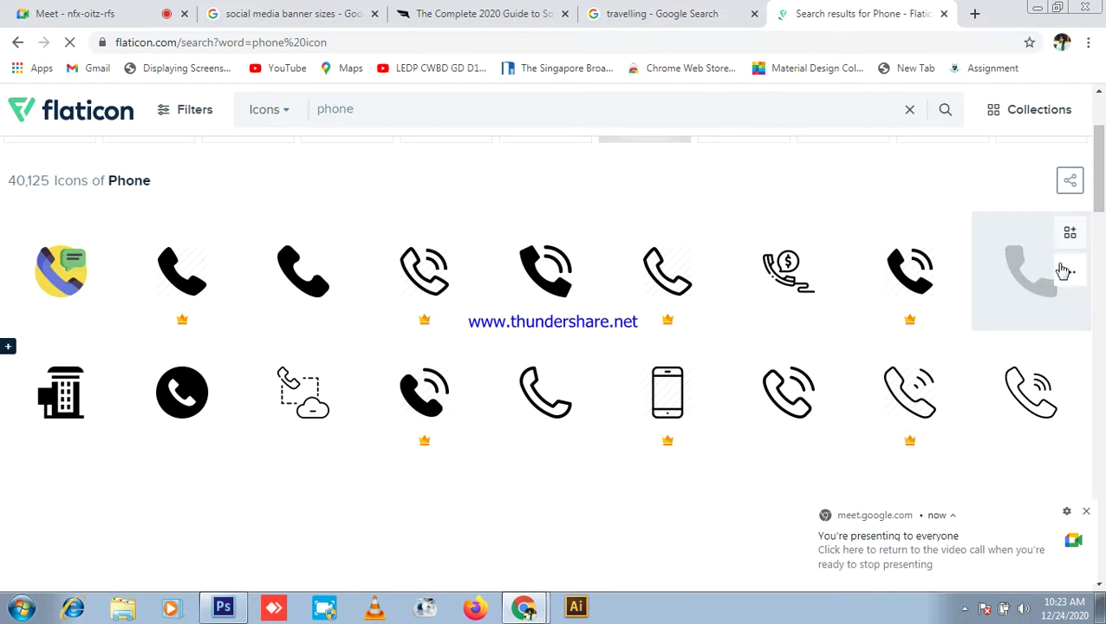
pyautogui.click(1071, 273)
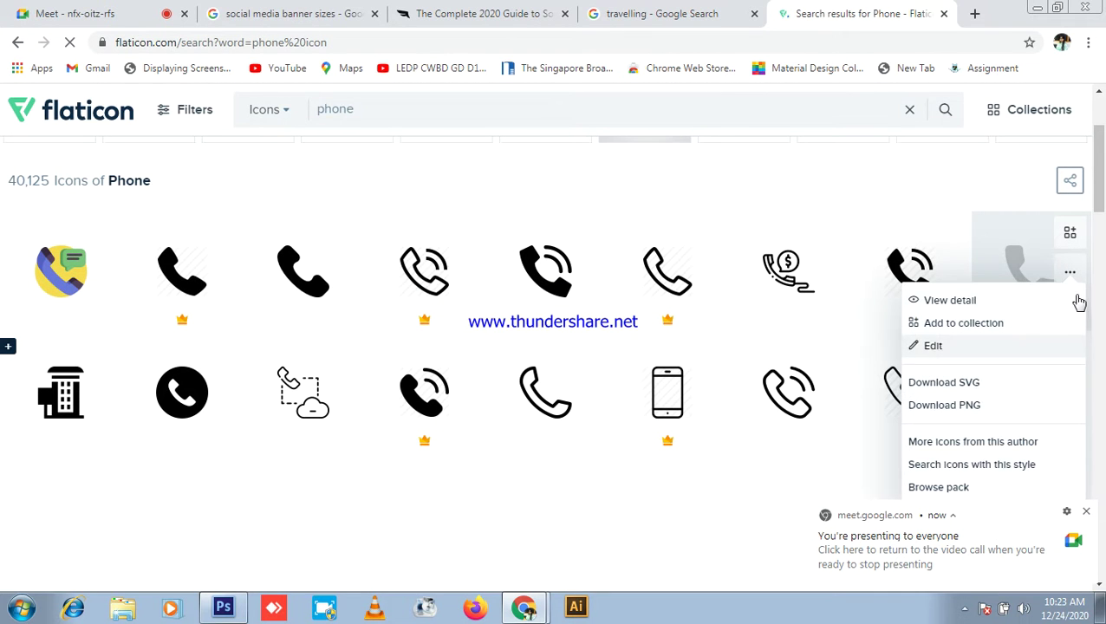
pyautogui.click(965, 407)
pyautogui.click(789, 300)
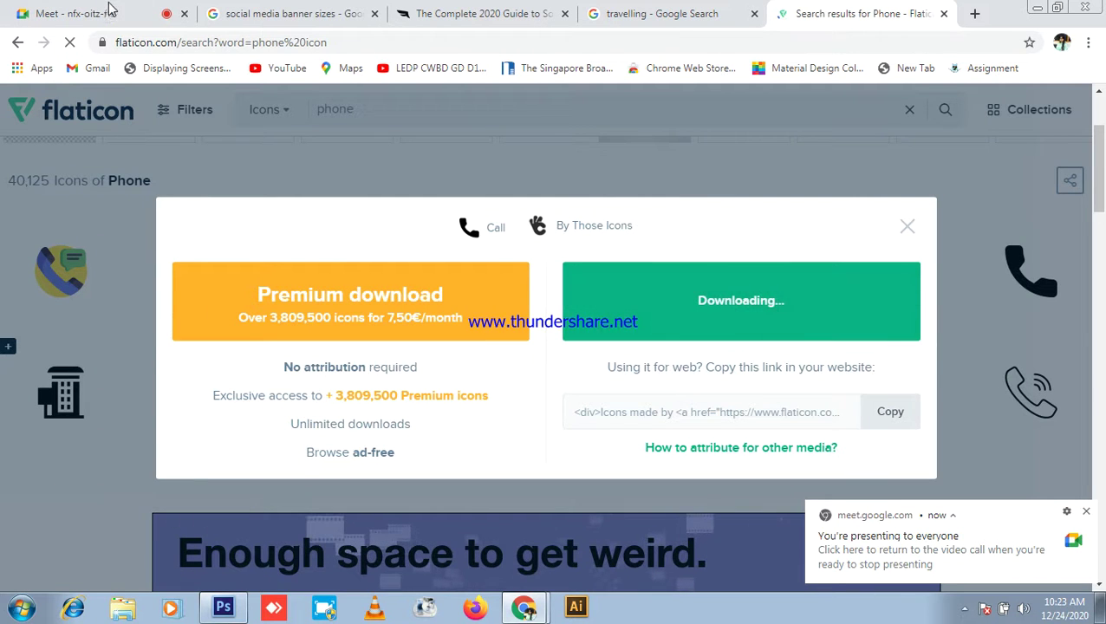
# Step: Minimize the browser and open the Computer window from the desktop
pyautogui.click(76, 15)
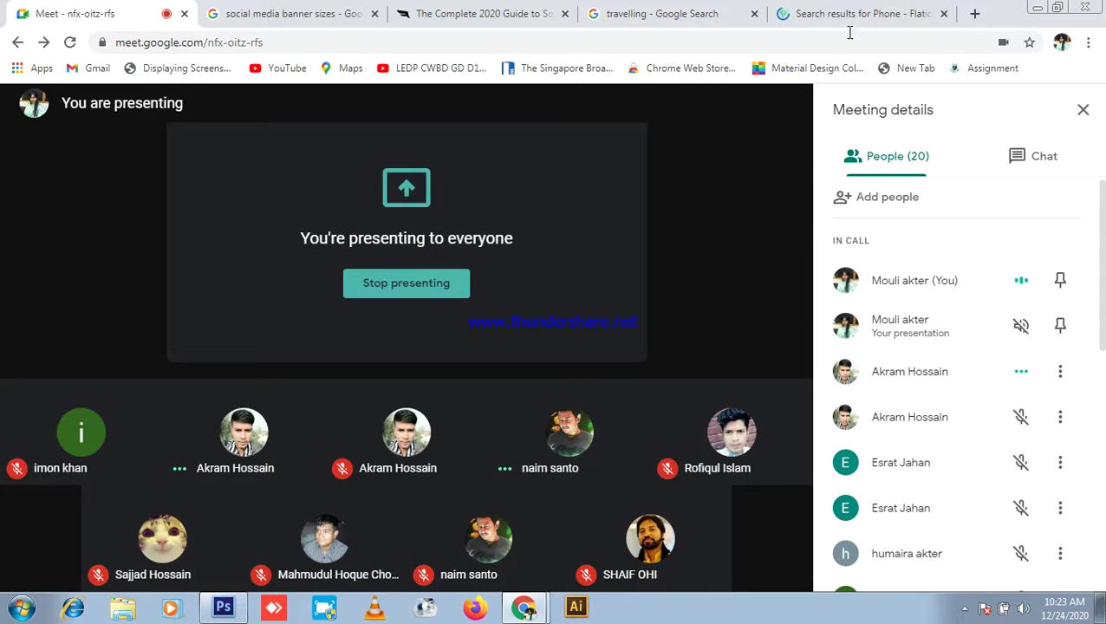
pyautogui.click(831, 13)
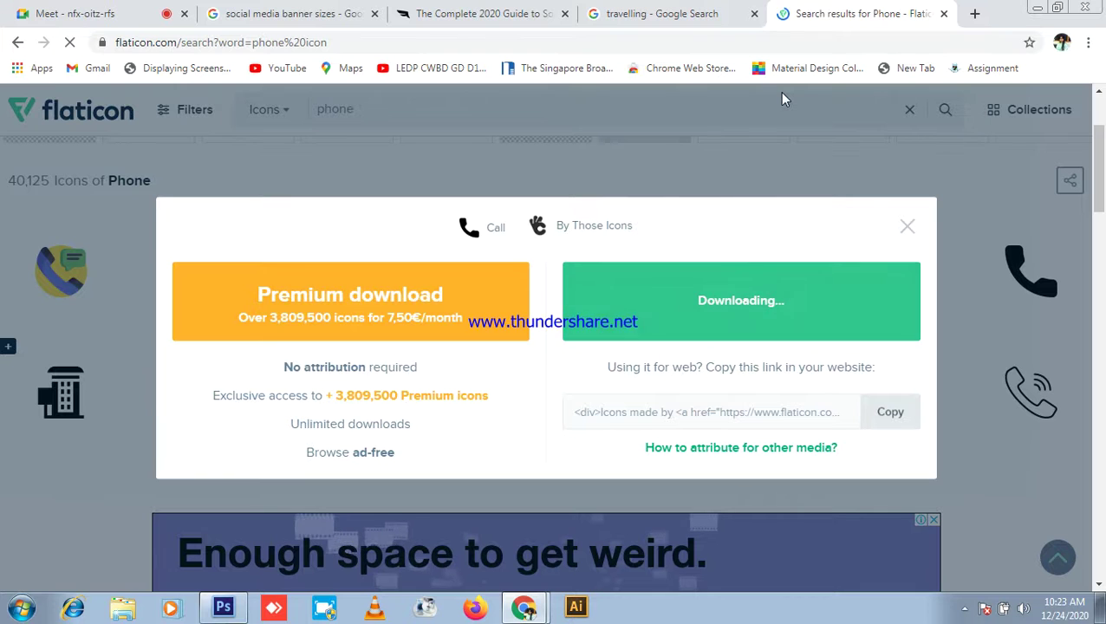
pyautogui.click(1037, 8)
pyautogui.click(15, 38)
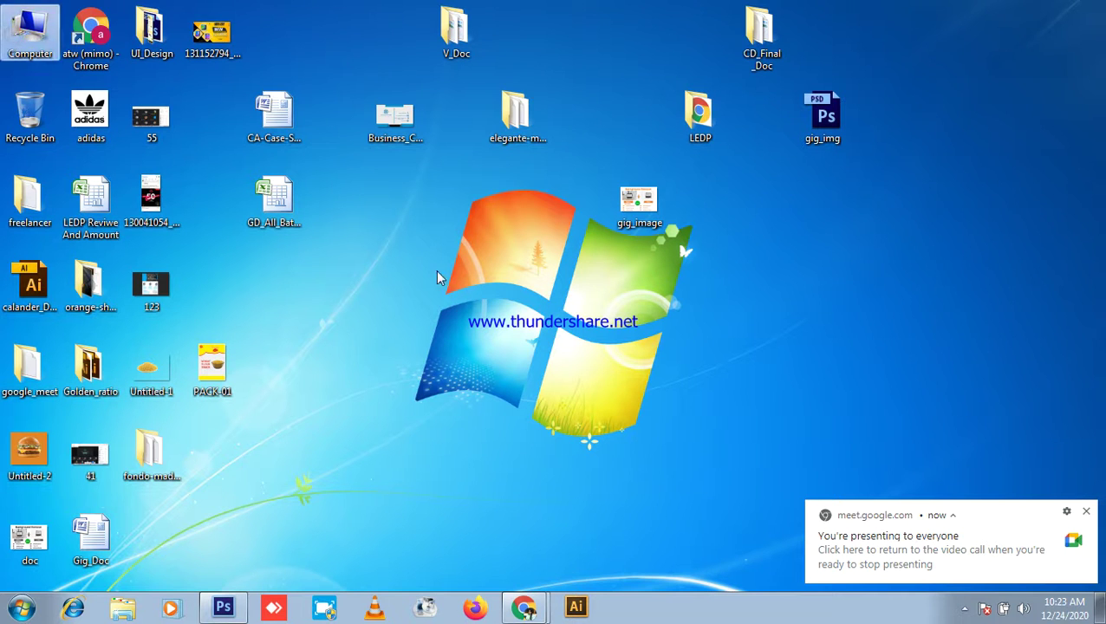
pyautogui.press('Return')
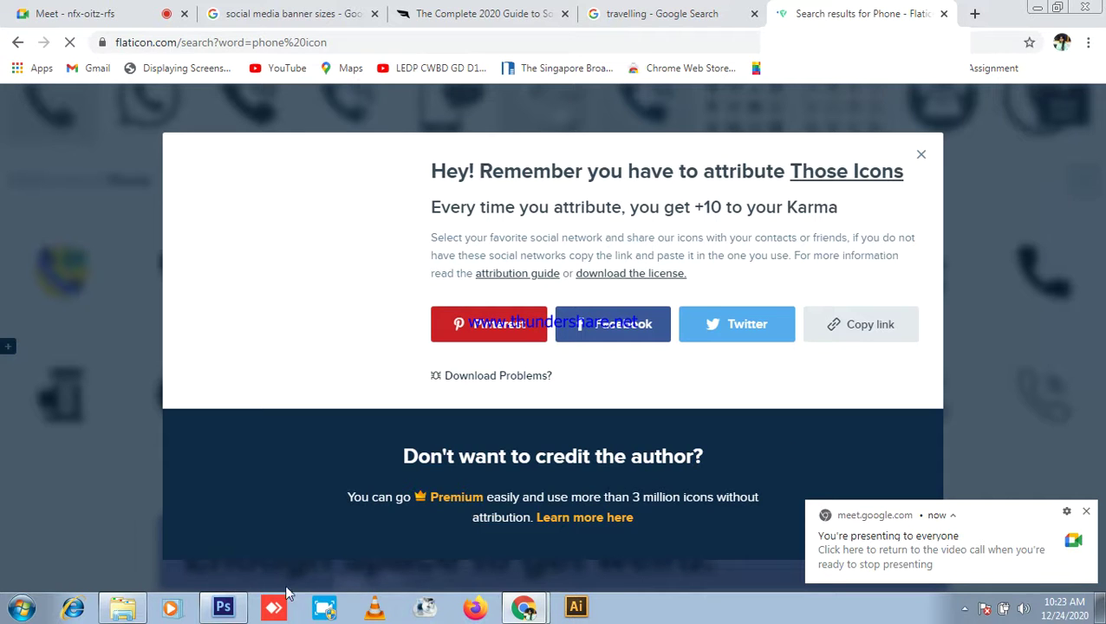
# Step: Refresh the Computer window and navigate to the Downloads folder
pyautogui.click(122, 606)
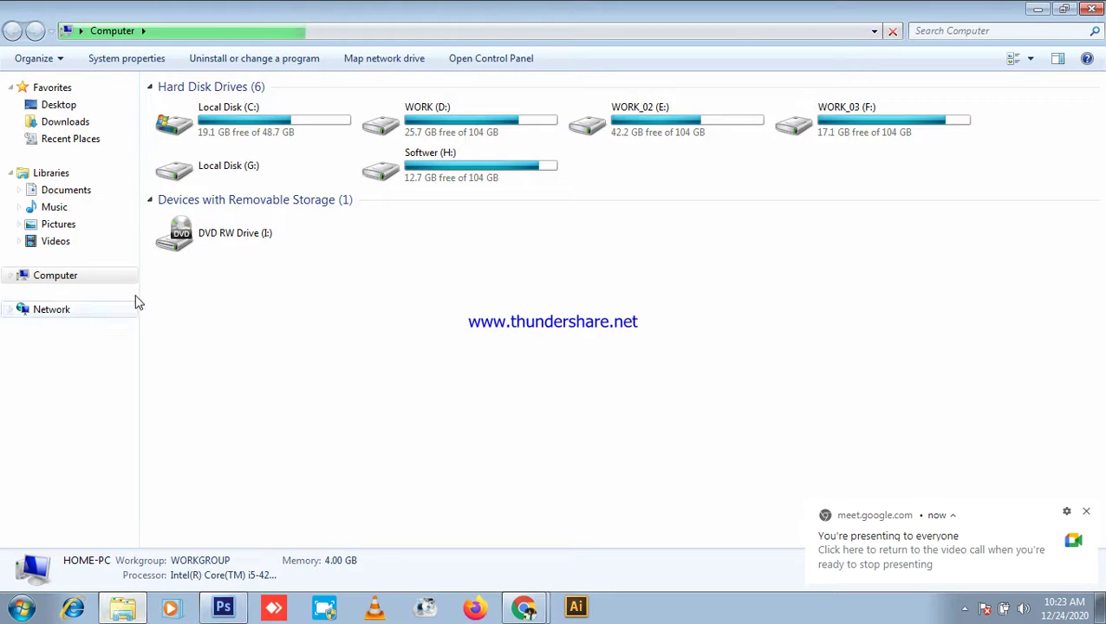
pyautogui.rightClick(624, 395)
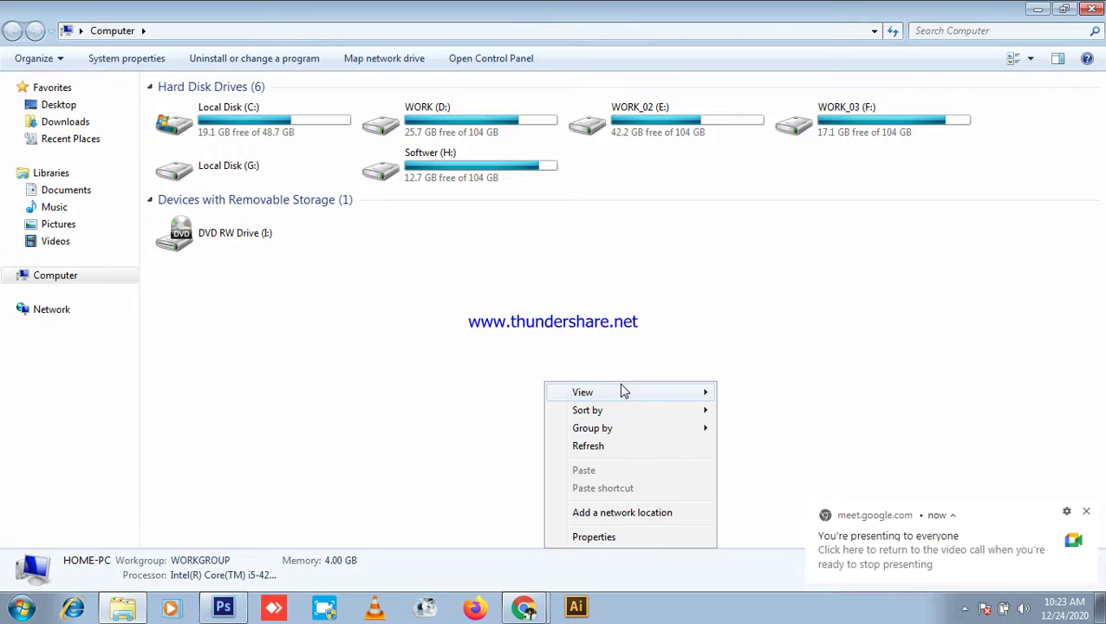
pyautogui.click(591, 449)
pyautogui.rightClick(624, 315)
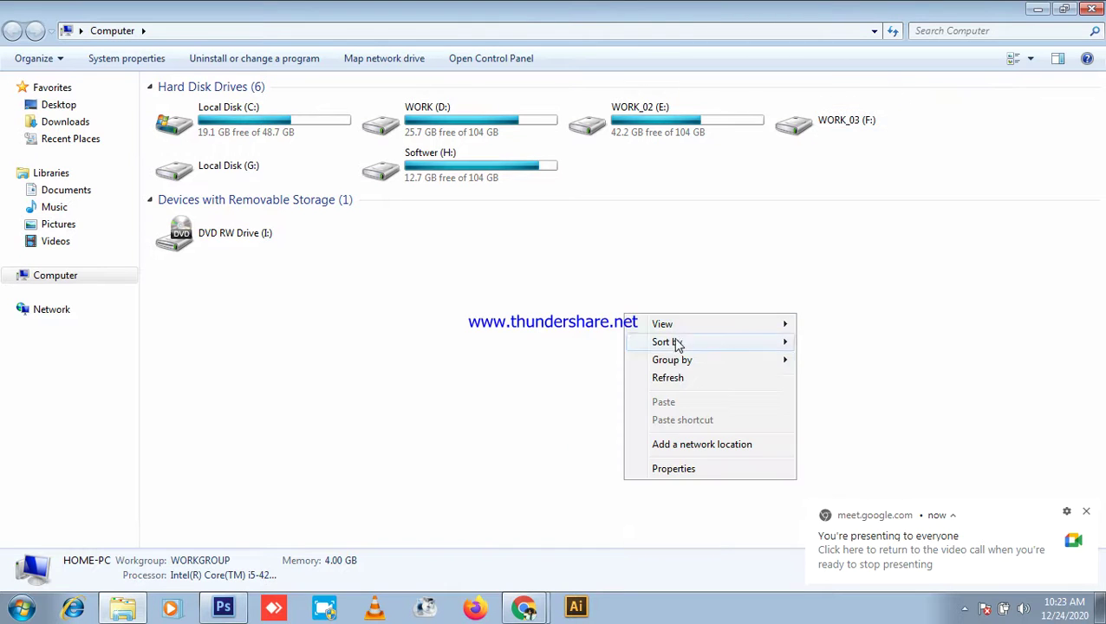
pyautogui.click(669, 378)
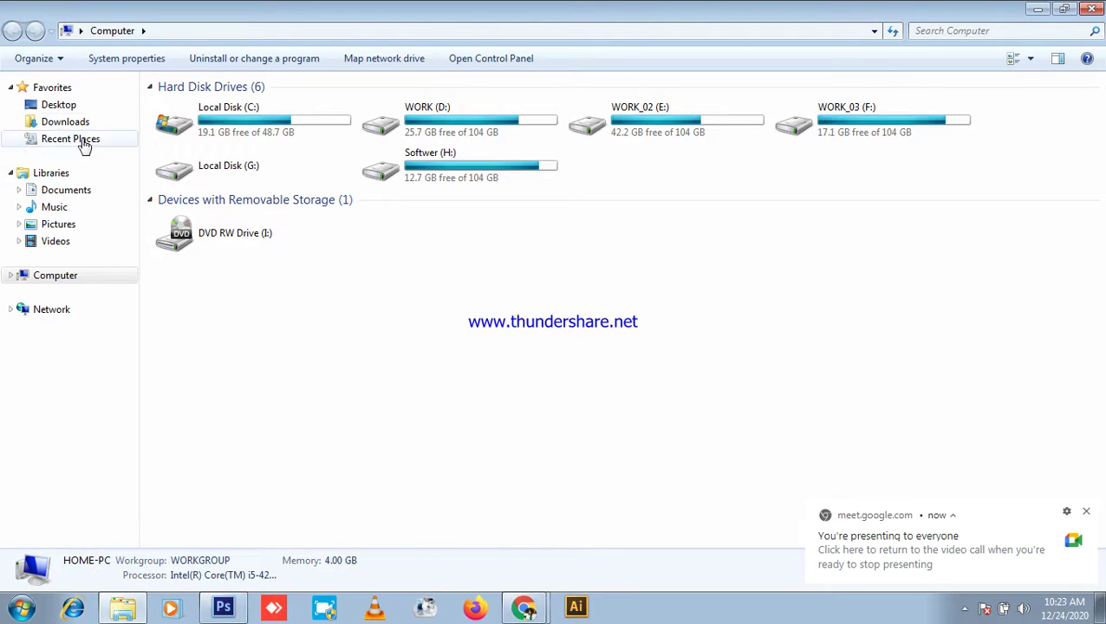
pyautogui.click(59, 108)
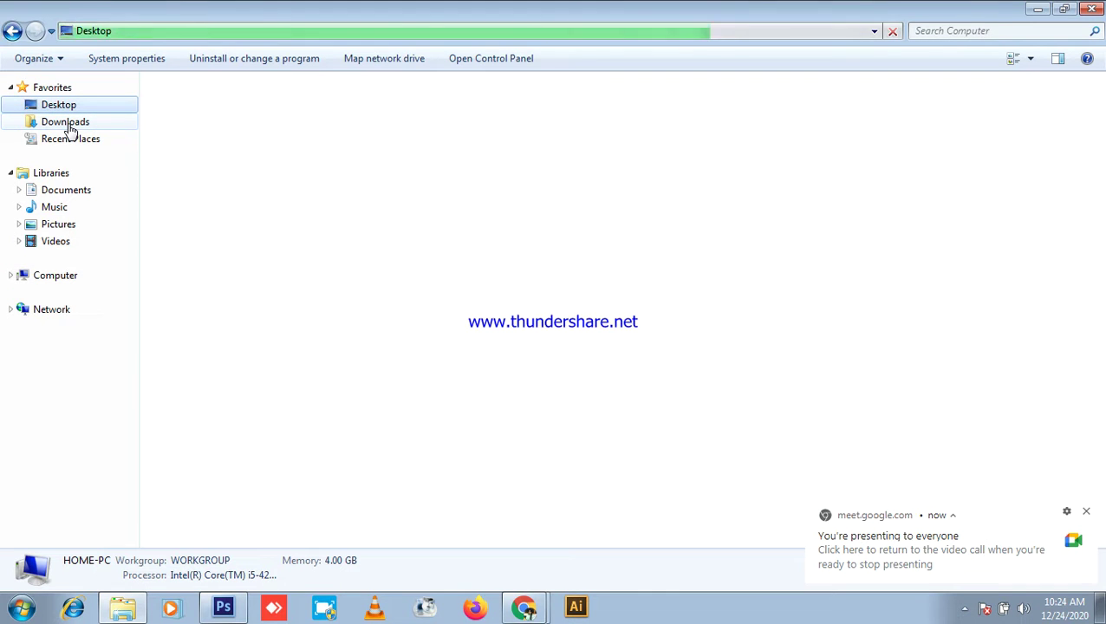
pyautogui.click(69, 125)
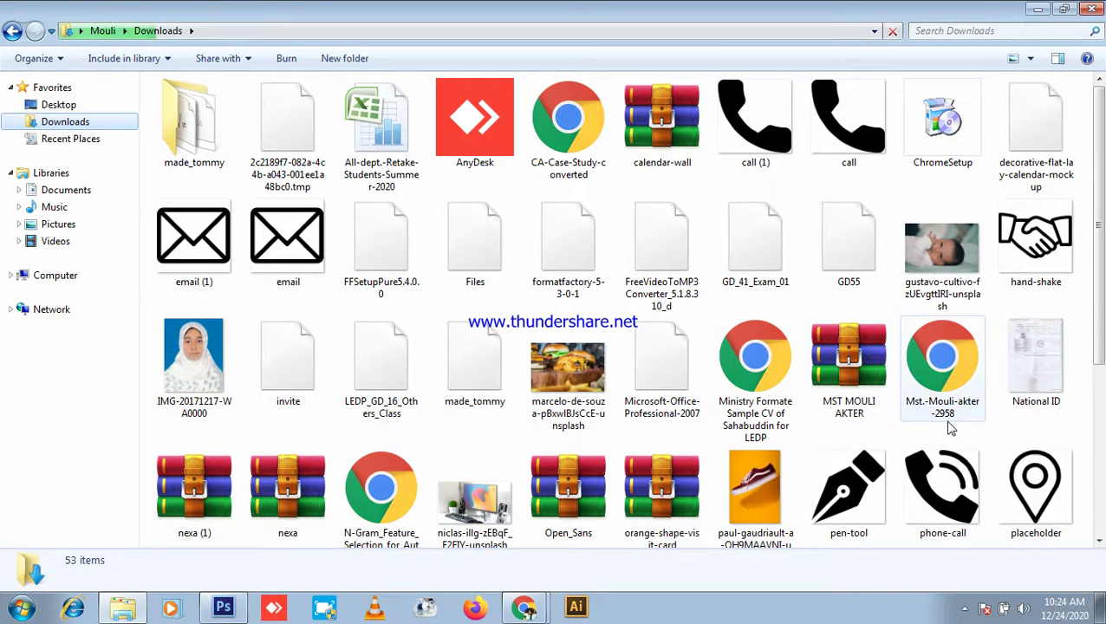
# Step: Select the call and placeholder icon files and switch back to Photoshop
pyautogui.click(853, 147)
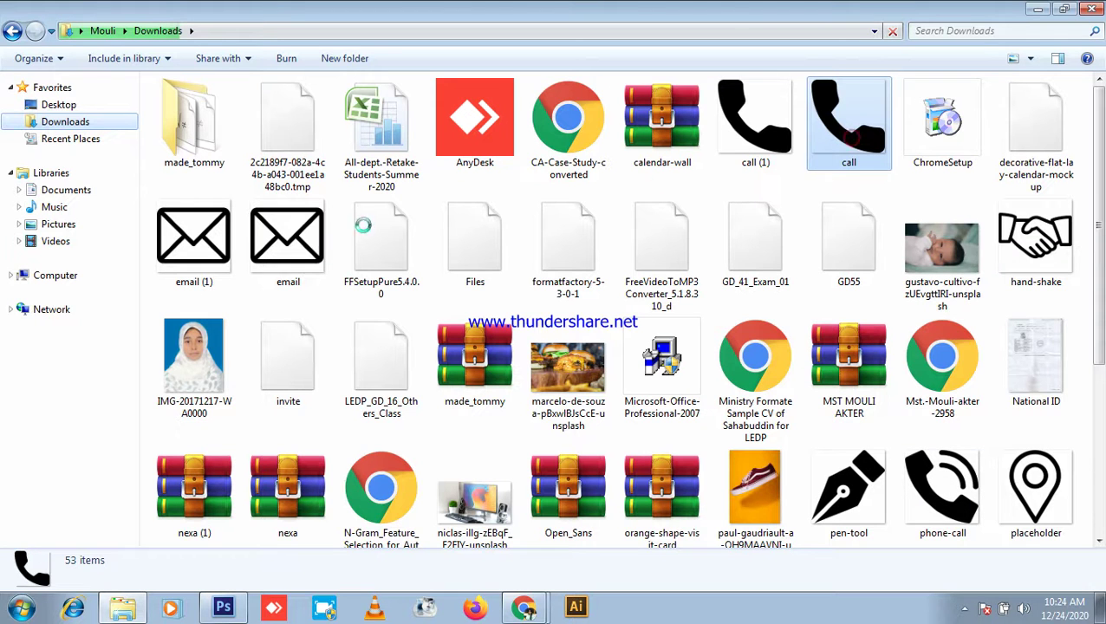
pyautogui.keyDown('ctrl'); pyautogui.click(1036, 489); pyautogui.keyUp('ctrl')
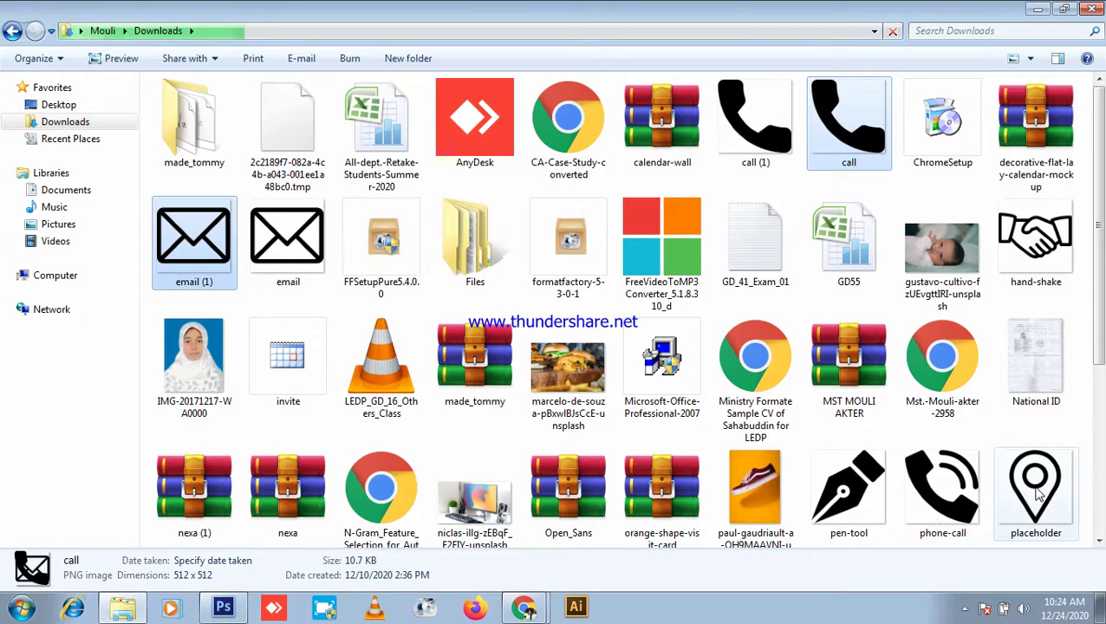
pyautogui.scroll(-1, 1036, 486)
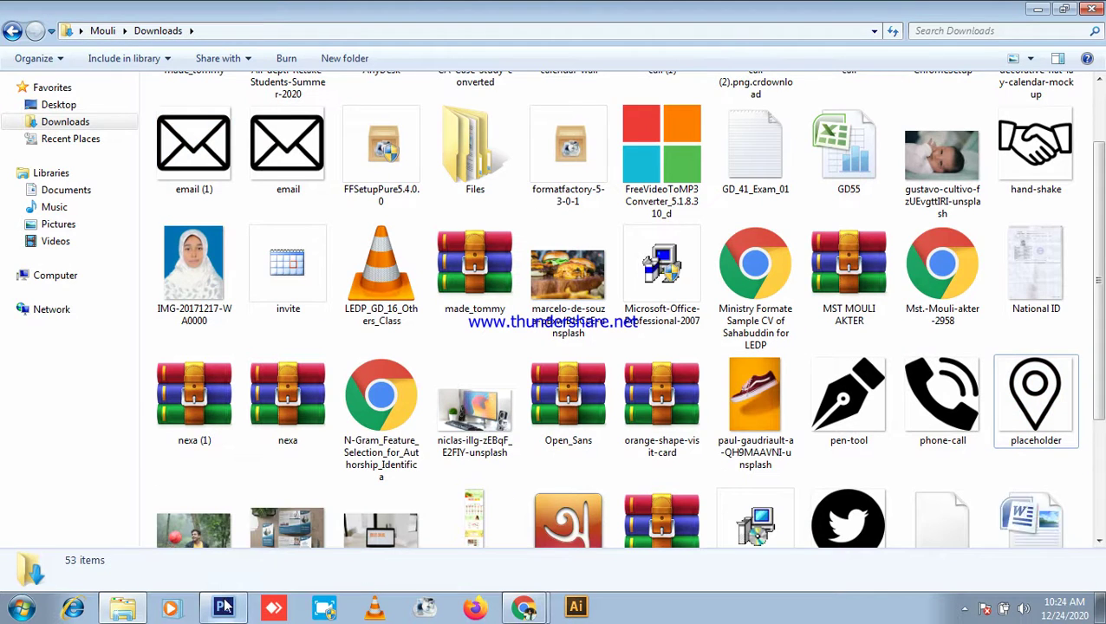
pyautogui.click(228, 606)
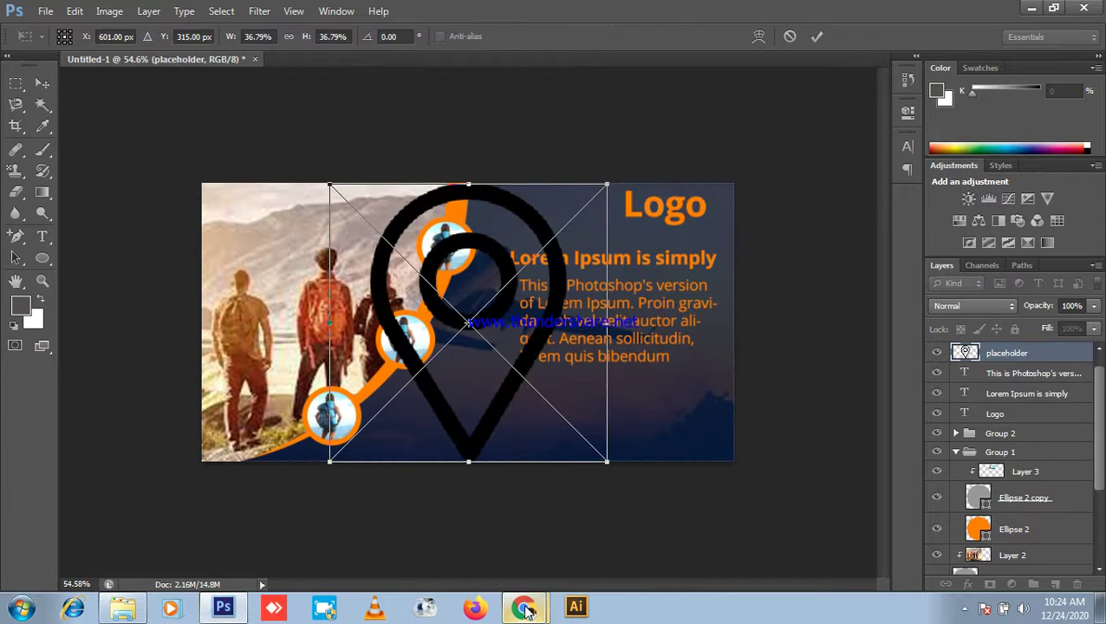
# Step: Place the call and email icons on the banner, then close the Flaticon tab and minimize Chrome
pyautogui.press('Return')
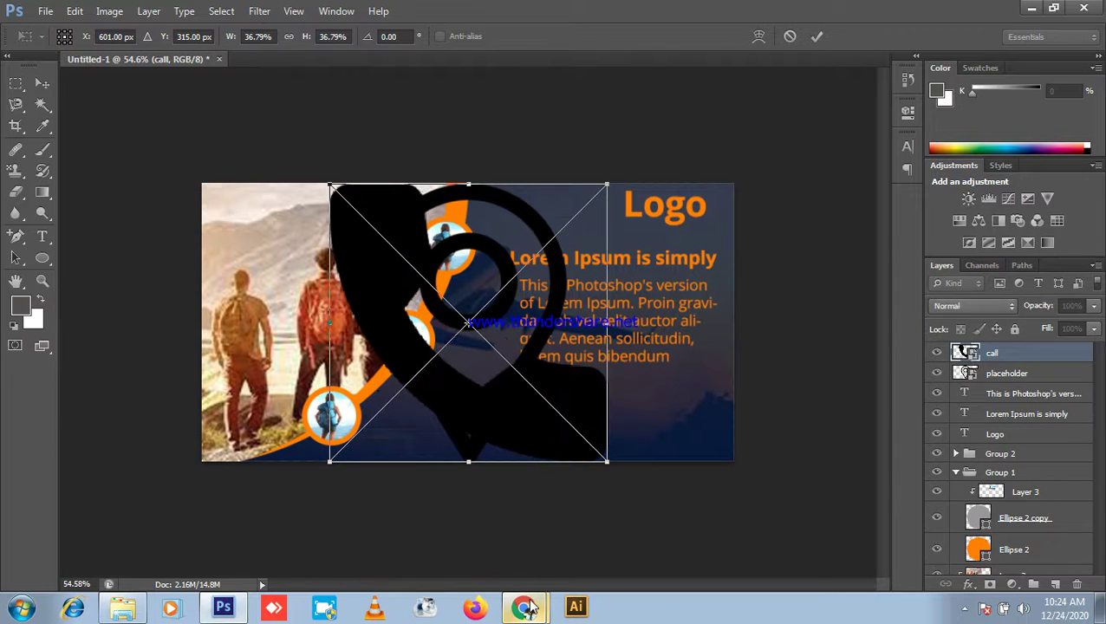
pyautogui.press('Return')
pyautogui.press('Return')
pyautogui.click(534, 610)
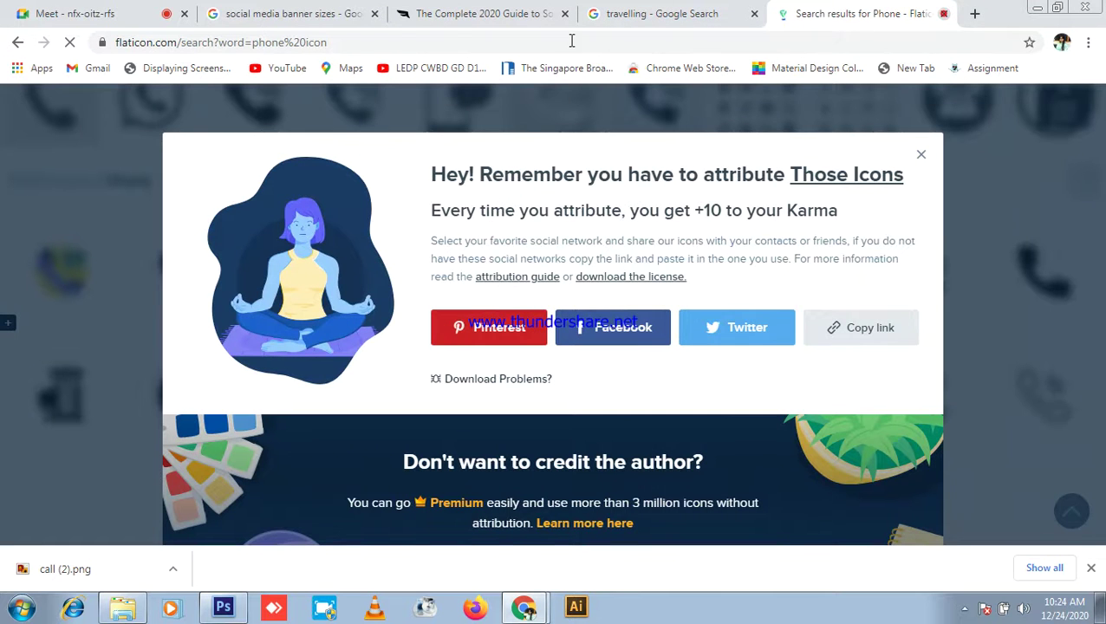
pyautogui.click(944, 13)
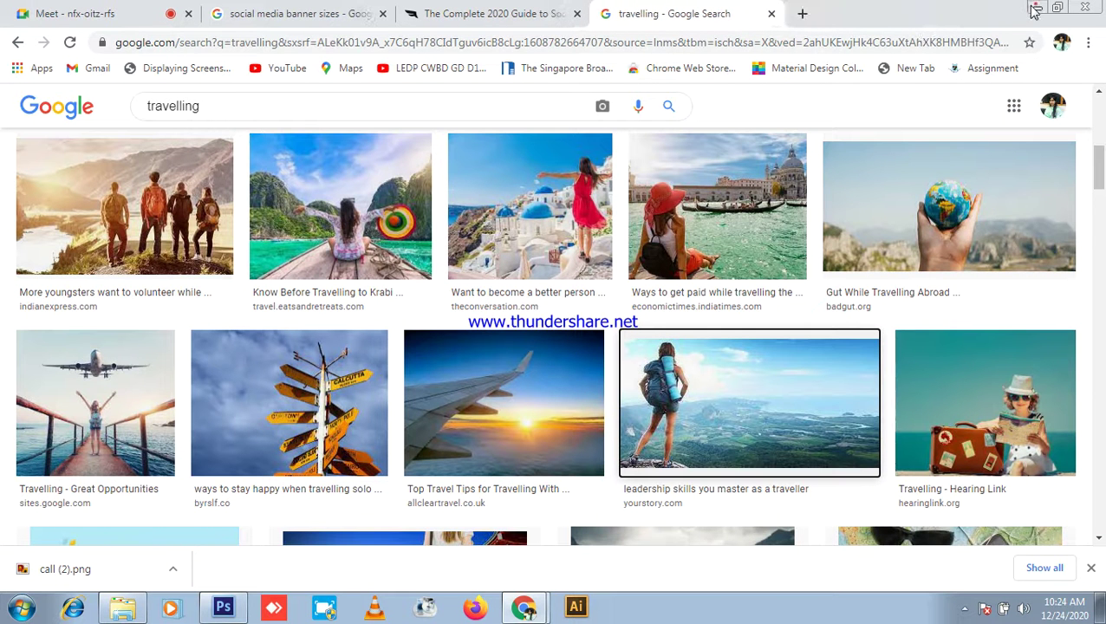
pyautogui.click(1035, 8)
pyautogui.scroll(-1, 741, 298)
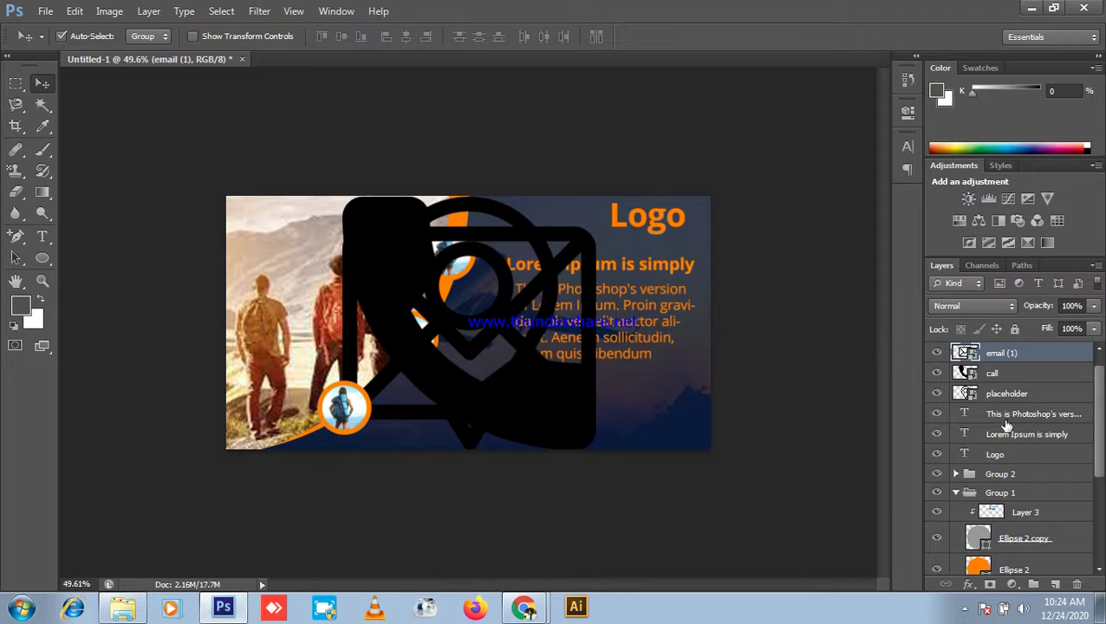
# Step: Select the three icon layers, scale them to about 29% and move them below the body text
pyautogui.keyDown('shift'); pyautogui.click(1016, 375); pyautogui.keyUp('shift')
pyautogui.keyDown('shift'); pyautogui.click(1016, 395); pyautogui.keyUp('shift')
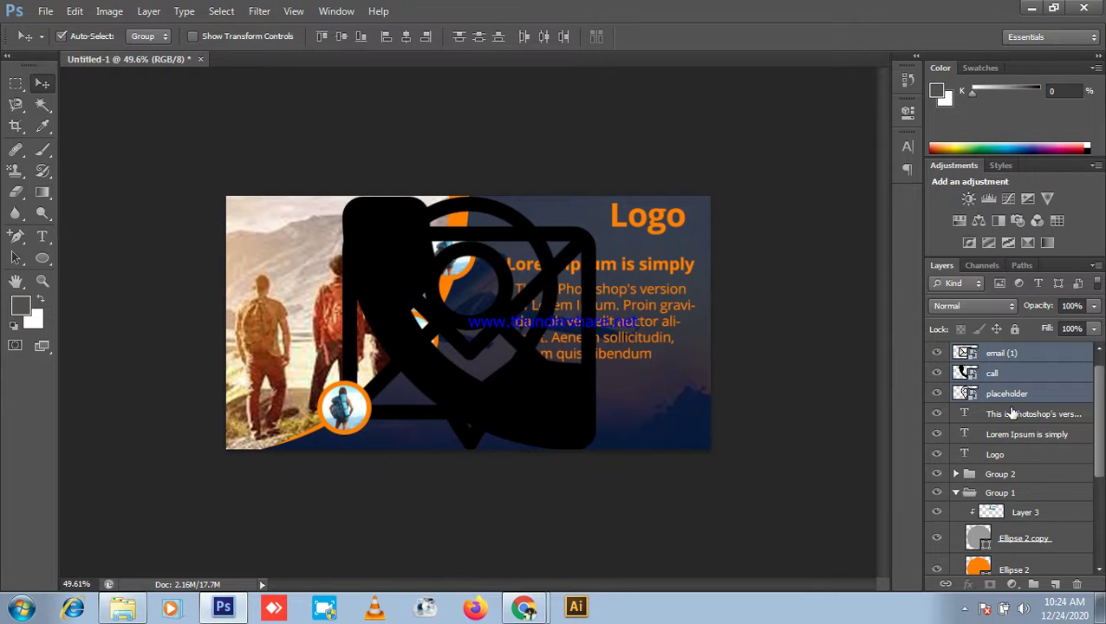
pyautogui.hotkey('ctrl', 't')
pyautogui.moveTo(593, 193); pyautogui.dragTo(506, 286)
pyautogui.scroll(5, 469, 324)
pyautogui.scroll(5, 468, 323)
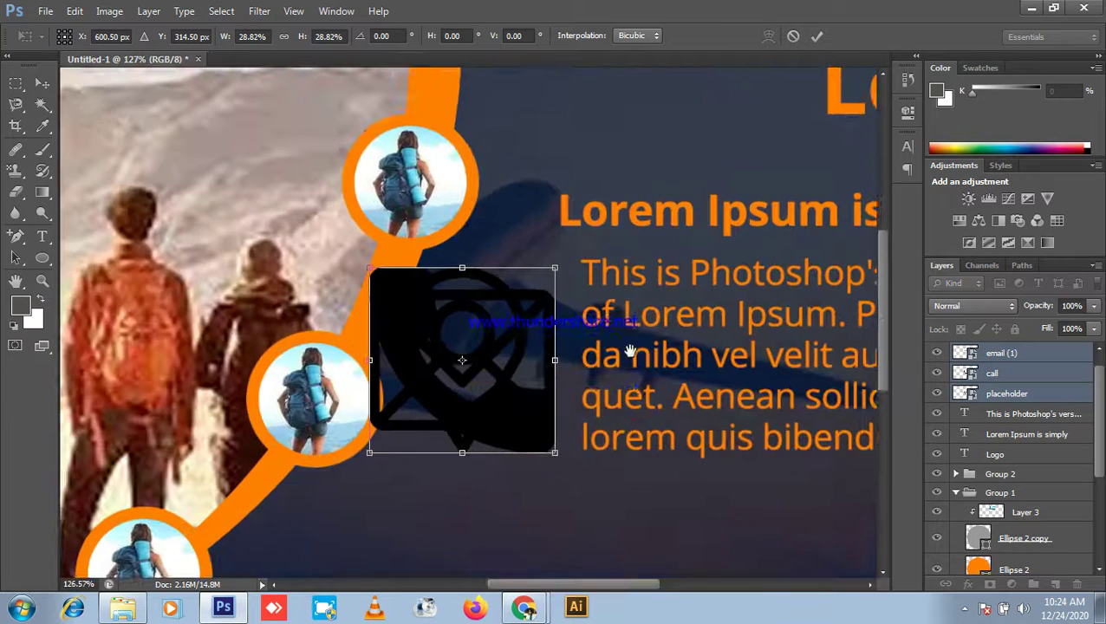
pyautogui.moveTo(452, 241); pyautogui.dragTo(607, 432)
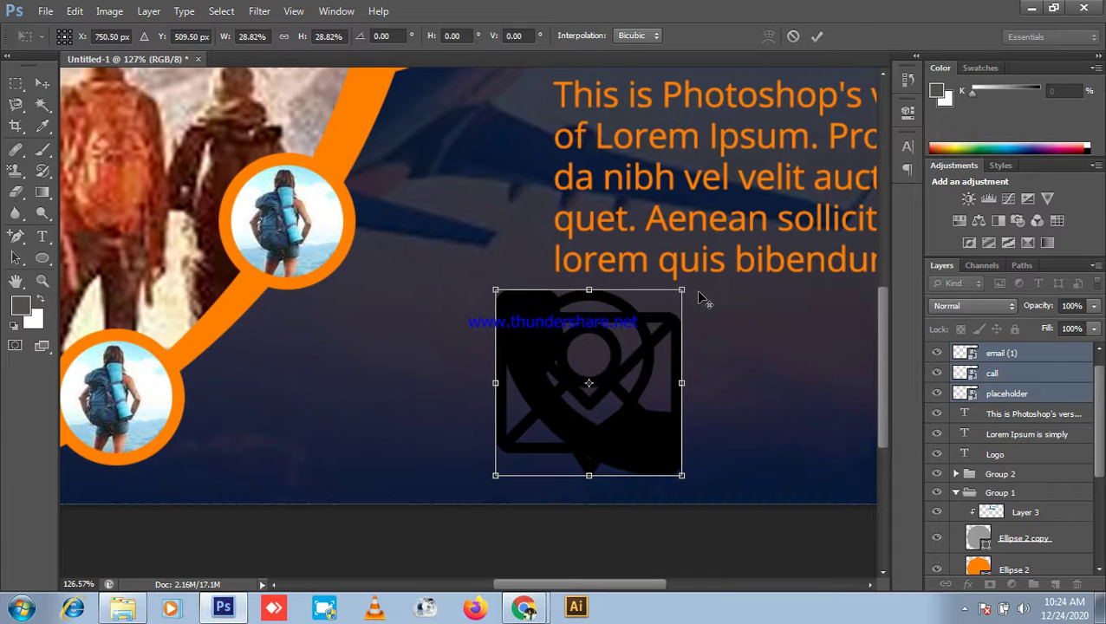
# Step: Shrink the icons further to 11.15% and minimize Photoshop
pyautogui.moveTo(683, 288); pyautogui.dragTo(645, 365)
pyautogui.scroll(3, 722, 373)
pyautogui.moveTo(721, 373); pyautogui.dragTo(637, 313)
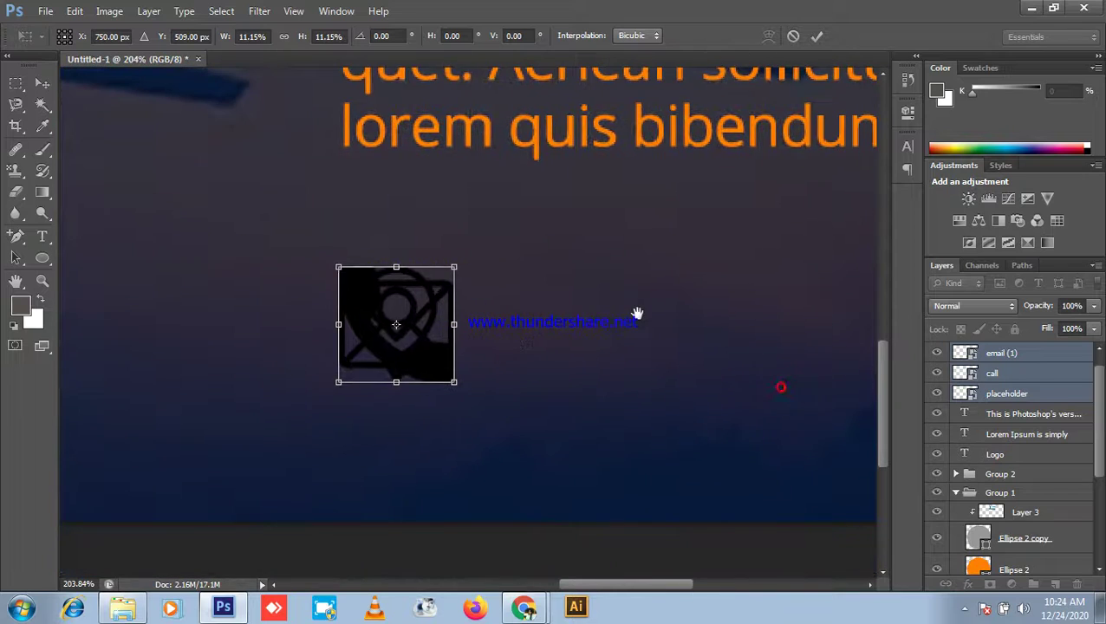
pyautogui.click(1031, 8)
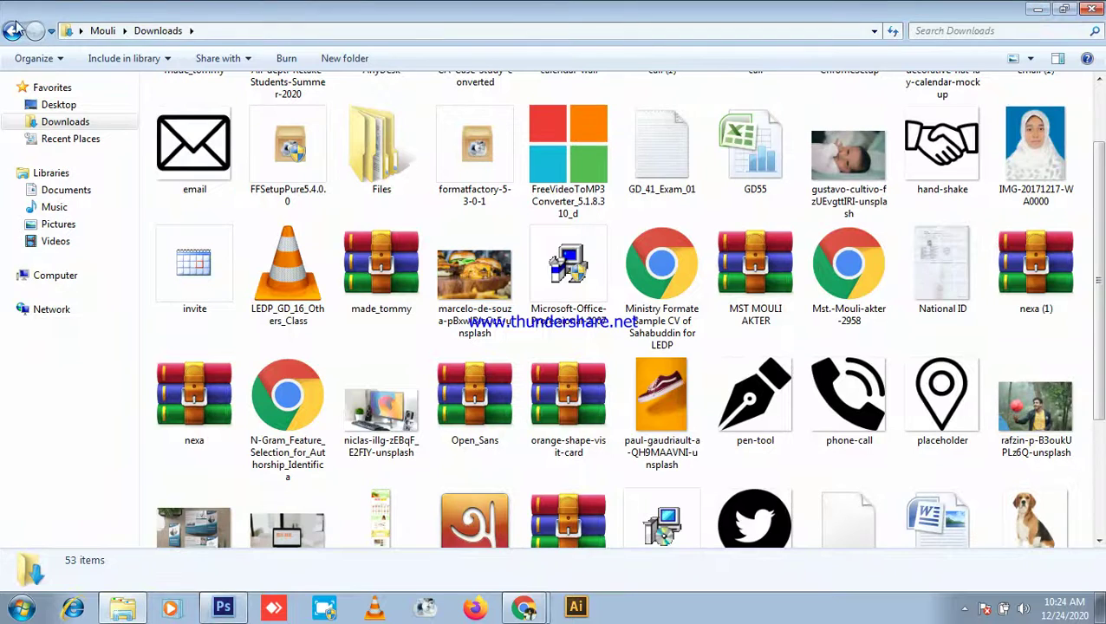
pyautogui.click(1094, 8)
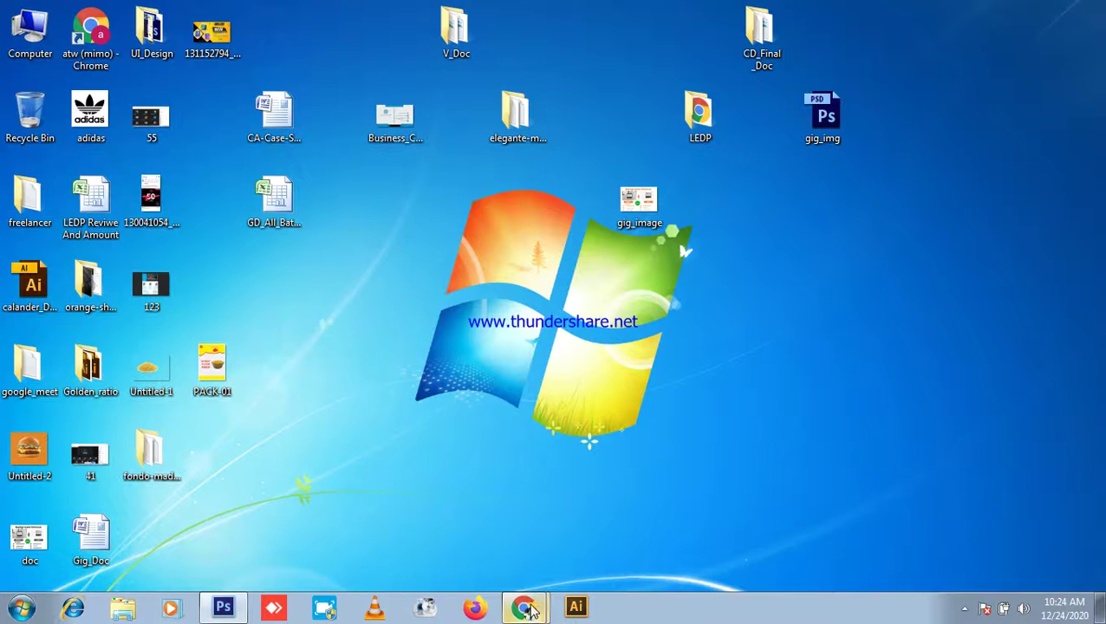
pyautogui.hotkey('alt', 'Tab')
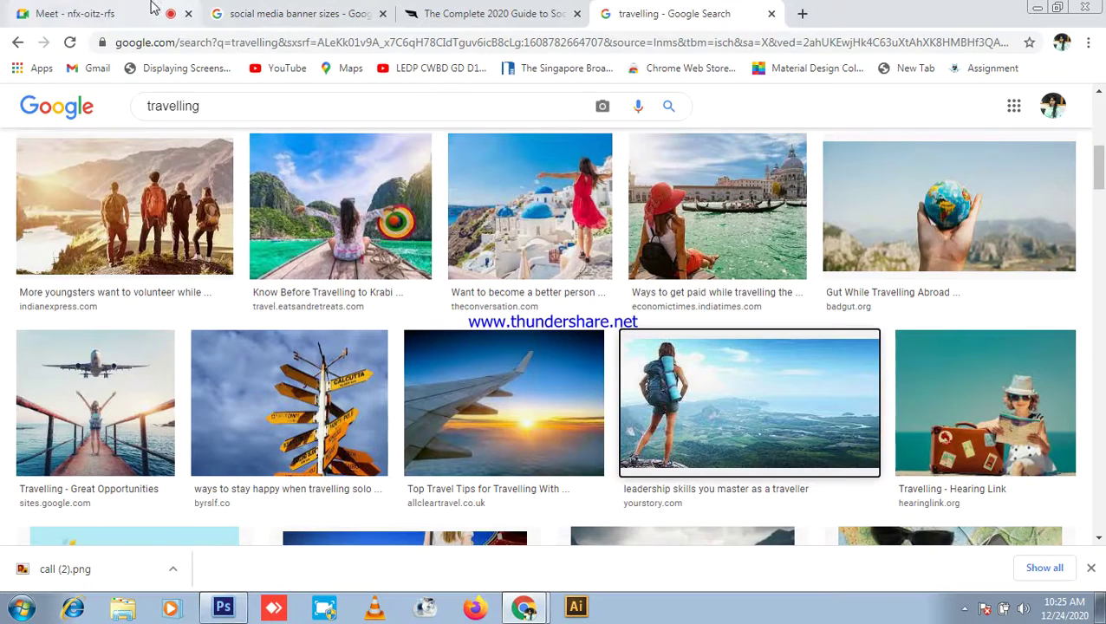
pyautogui.click(61, 13)
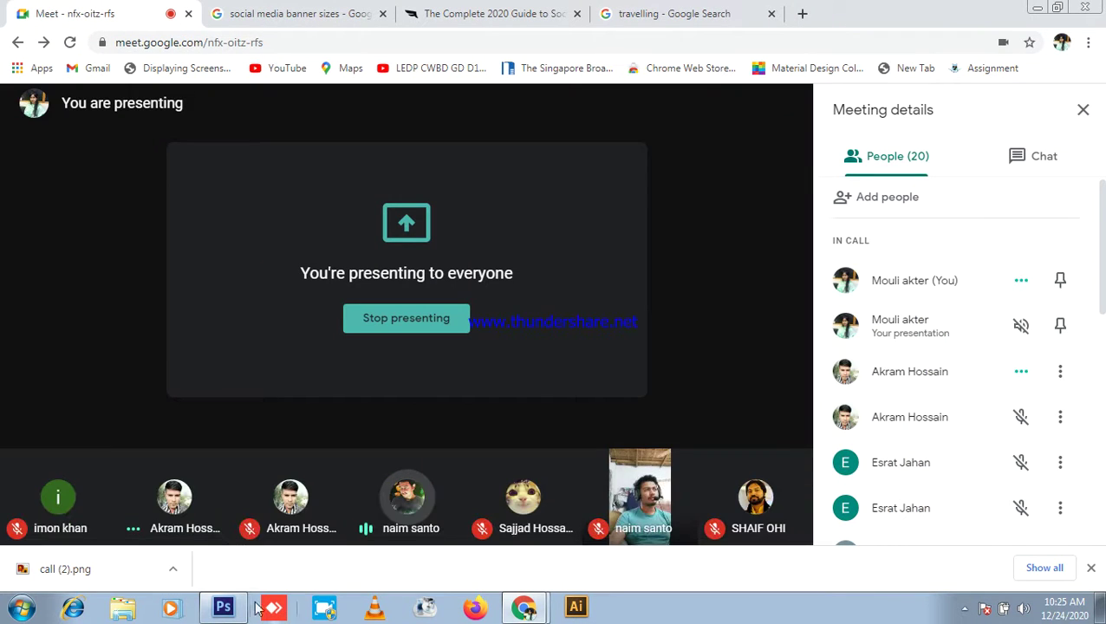
pyautogui.click(223, 607)
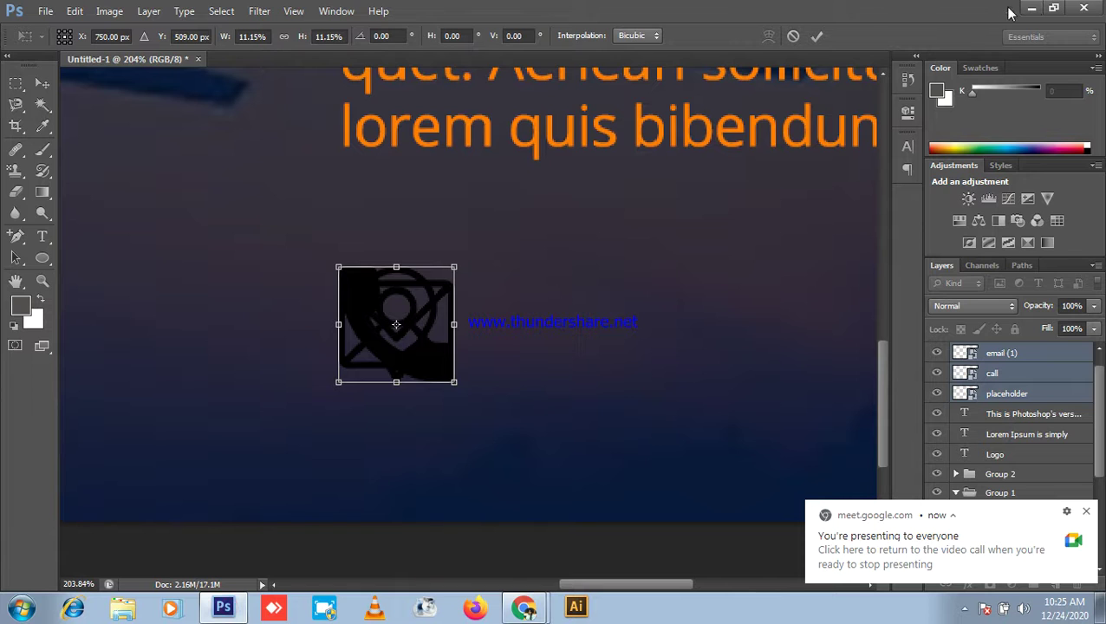
pyautogui.click(1031, 8)
pyautogui.press('super+d')
pyautogui.doubleClick(30, 31)
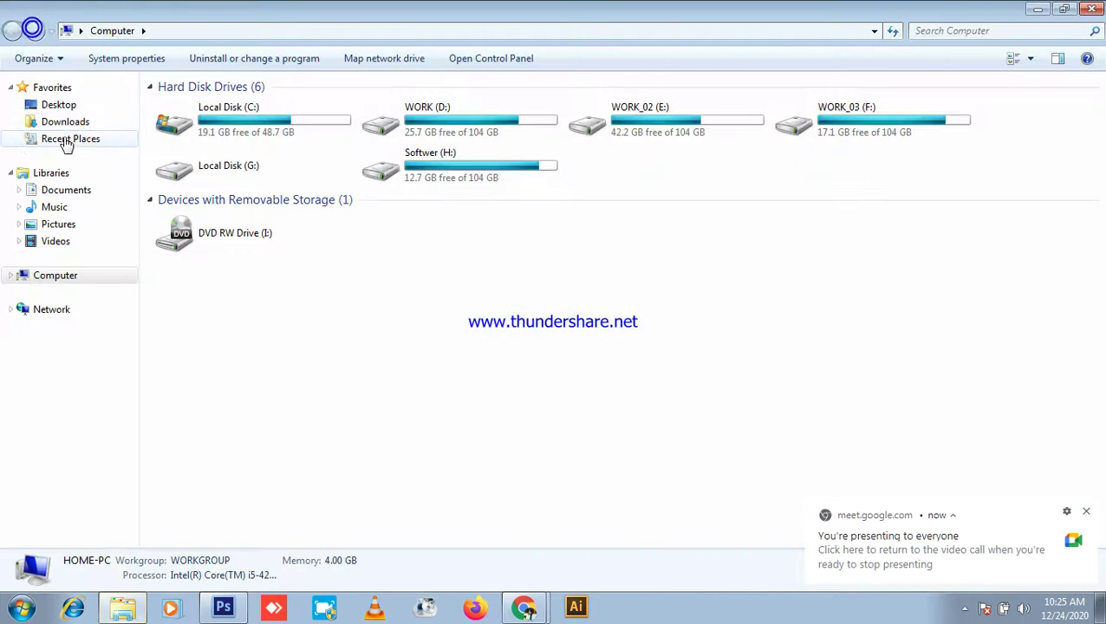
pyautogui.click(66, 121)
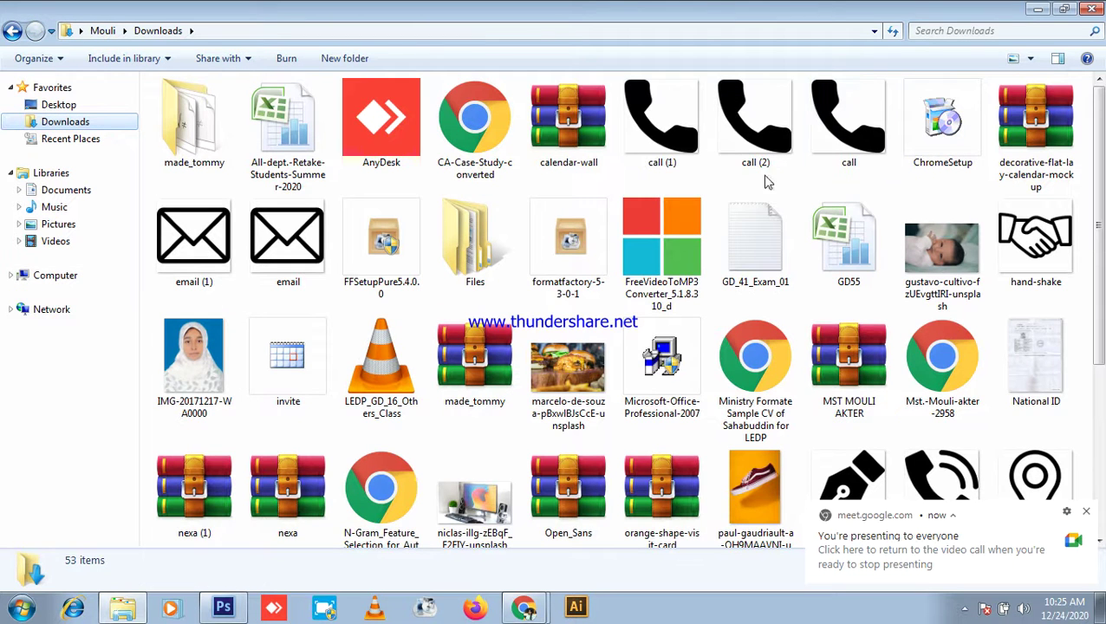
pyautogui.click(647, 153)
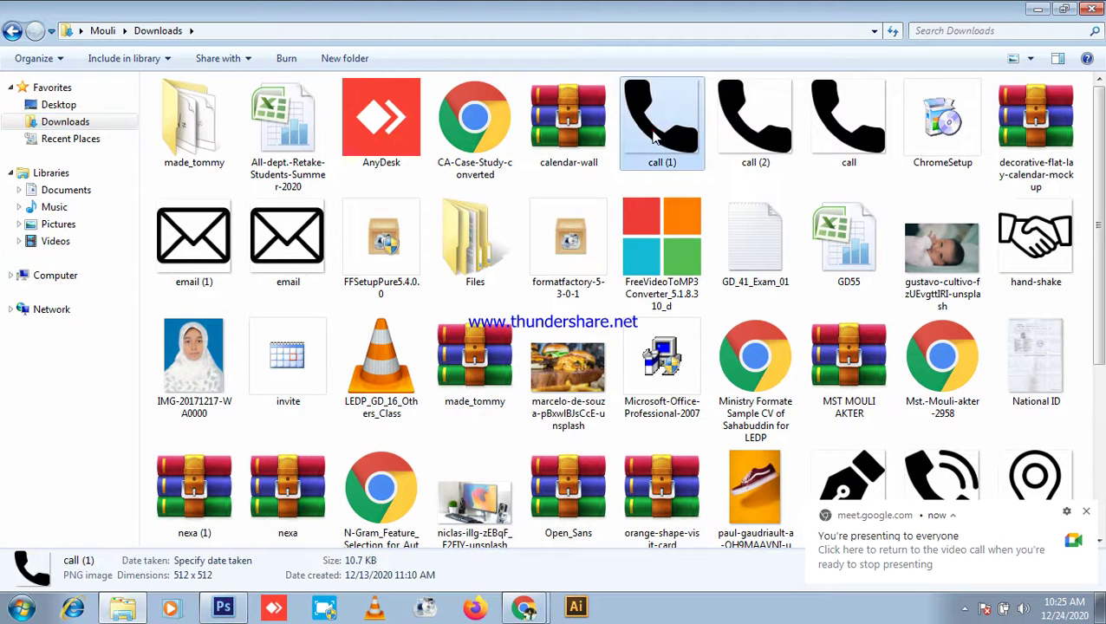
pyautogui.click(214, 245)
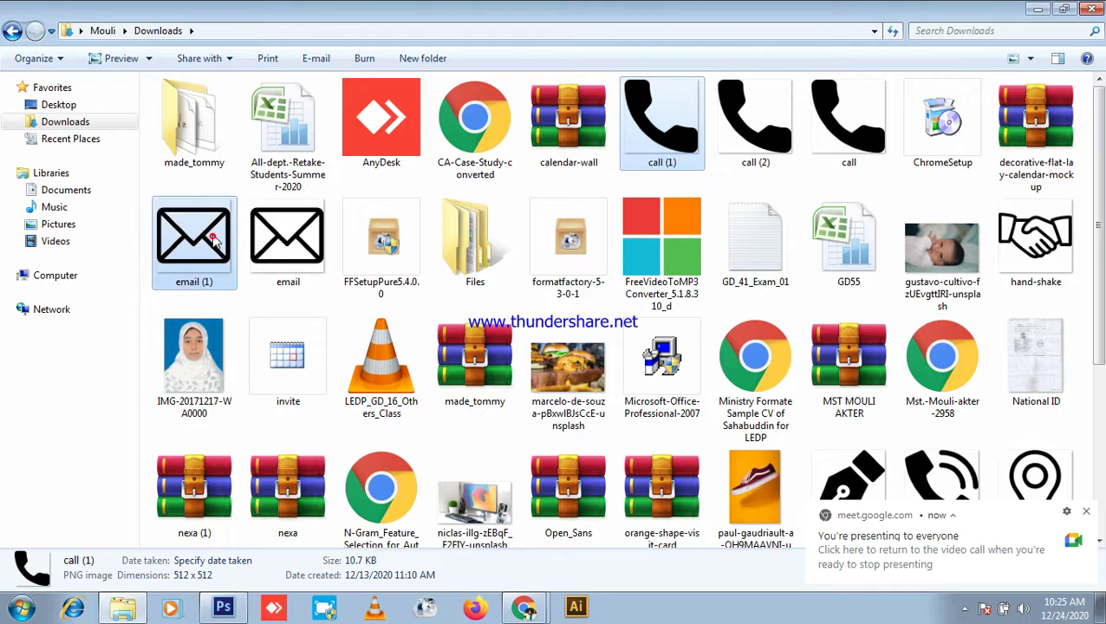
pyautogui.keyDown('ctrl'); pyautogui.click(288, 242); pyautogui.keyUp('ctrl')
pyautogui.scroll(-3, 780, 364)
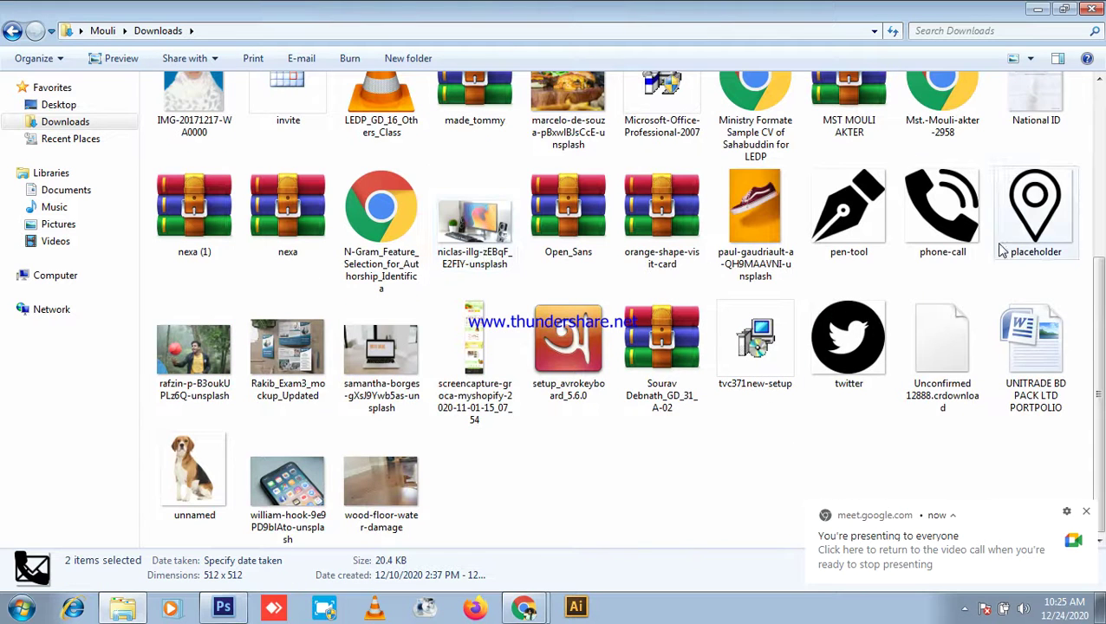
pyautogui.keyDown('ctrl'); pyautogui.click(1045, 221); pyautogui.keyUp('ctrl')
pyautogui.scroll(3, 657, 323)
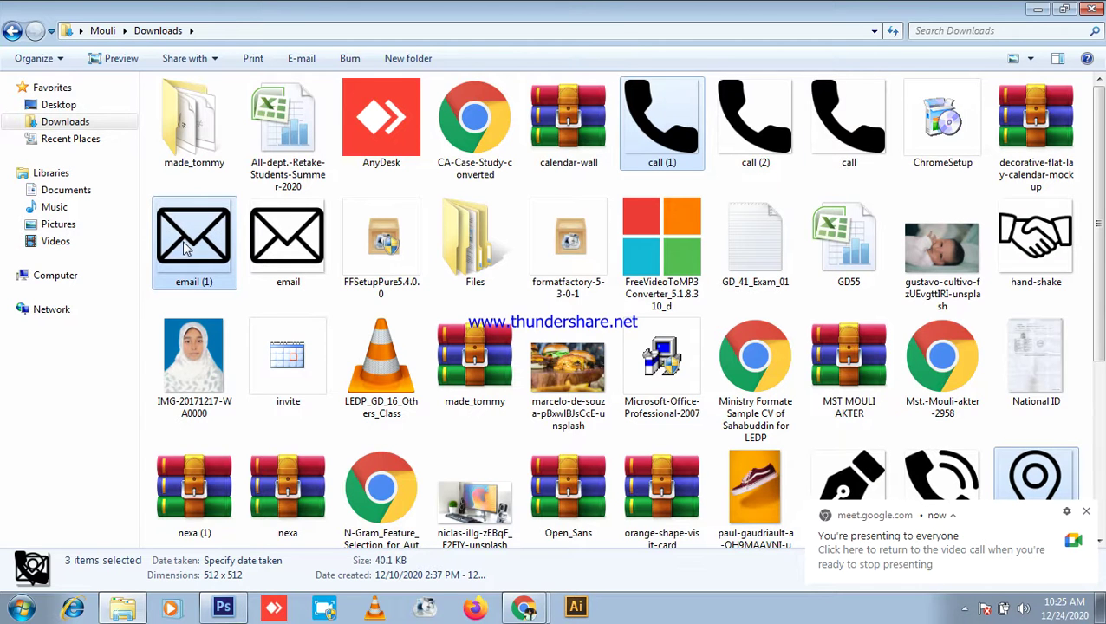
pyautogui.scroll(-1, 191, 238)
pyautogui.click(224, 609)
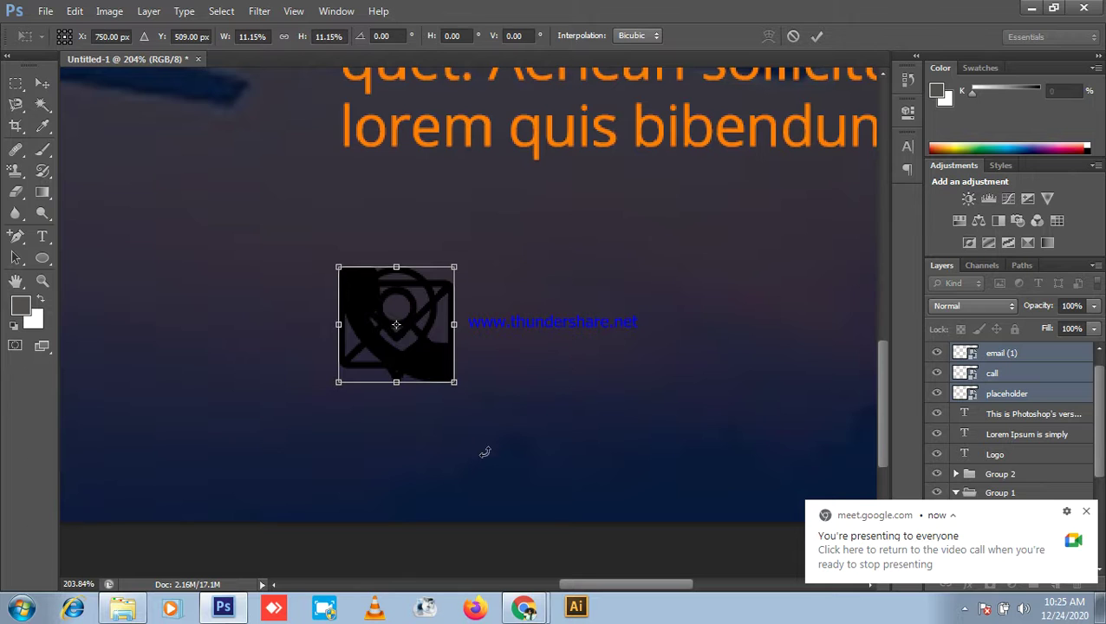
pyautogui.scroll(1, 676, 225)
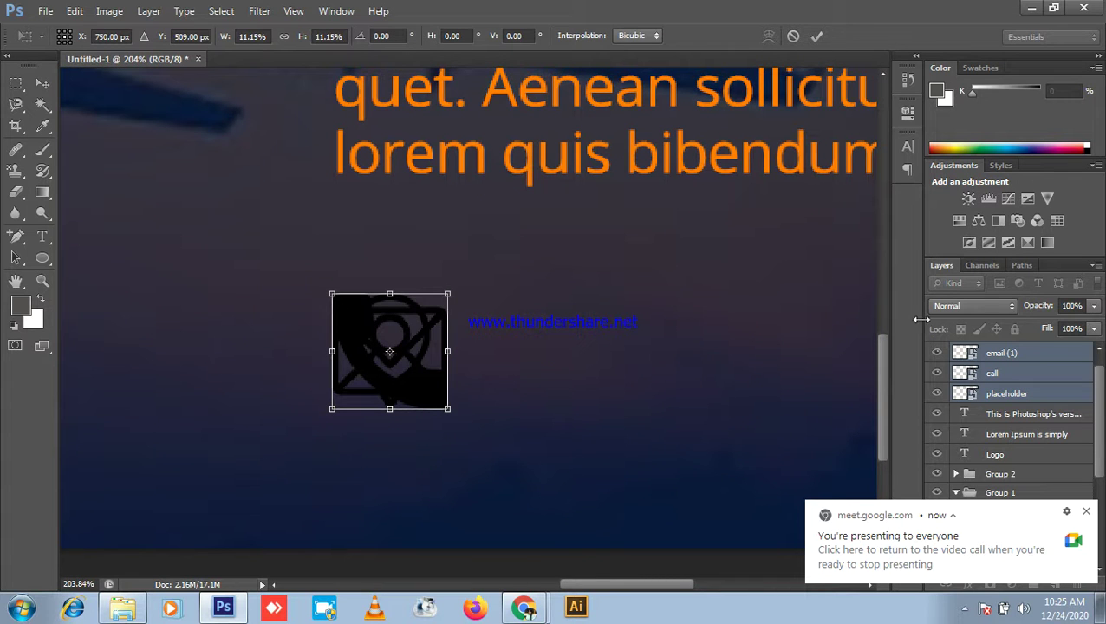
# Step: Commit the icon placement and move the call layer to the top of the stack
pyautogui.press('Return')
pyautogui.scroll(1, 555, 335)
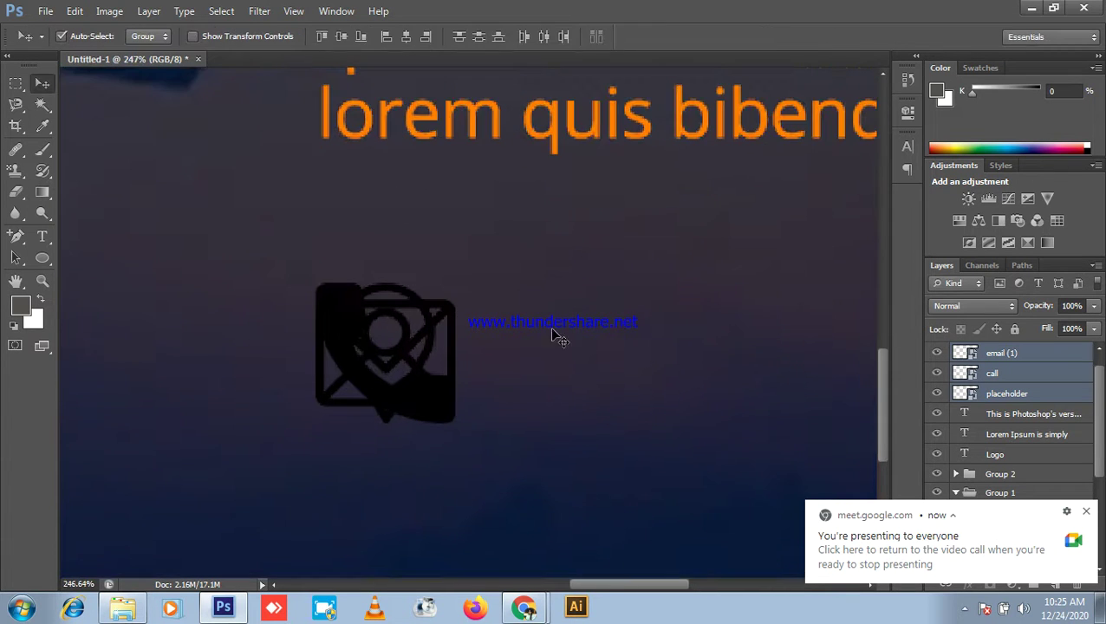
pyautogui.click(1071, 374)
pyautogui.moveTo(1026, 355); pyautogui.dragTo(1019, 355)
# Step: Rasterize the call, email (1) and placeholder icon layers
pyautogui.rightClick(996, 352)
pyautogui.click(853, 188)
pyautogui.rightClick(1003, 374)
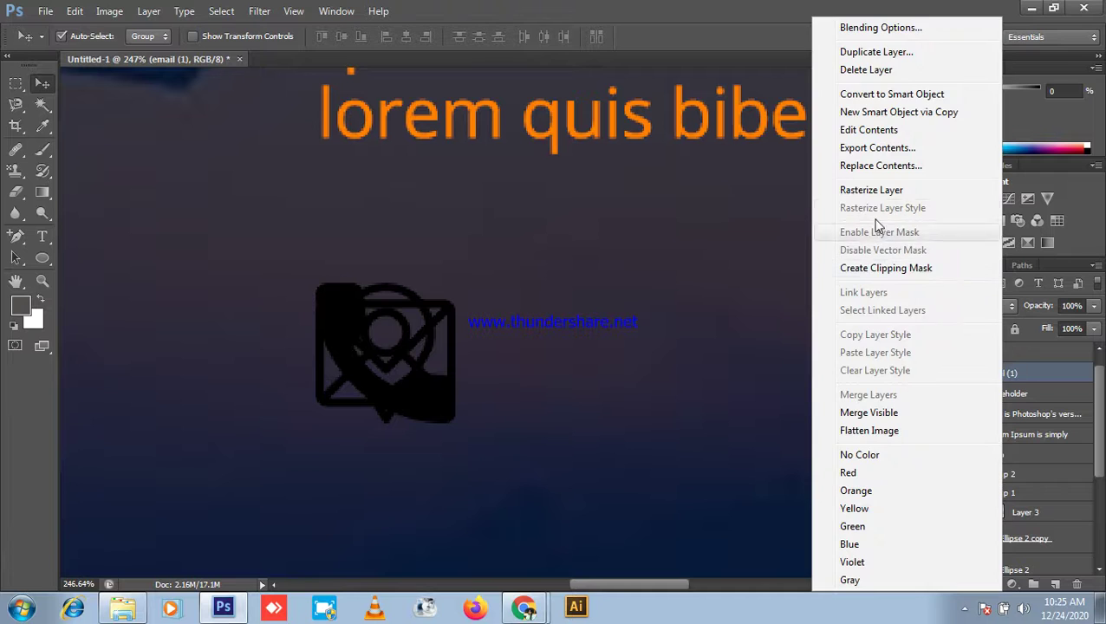
pyautogui.click(884, 194)
pyautogui.rightClick(1002, 401)
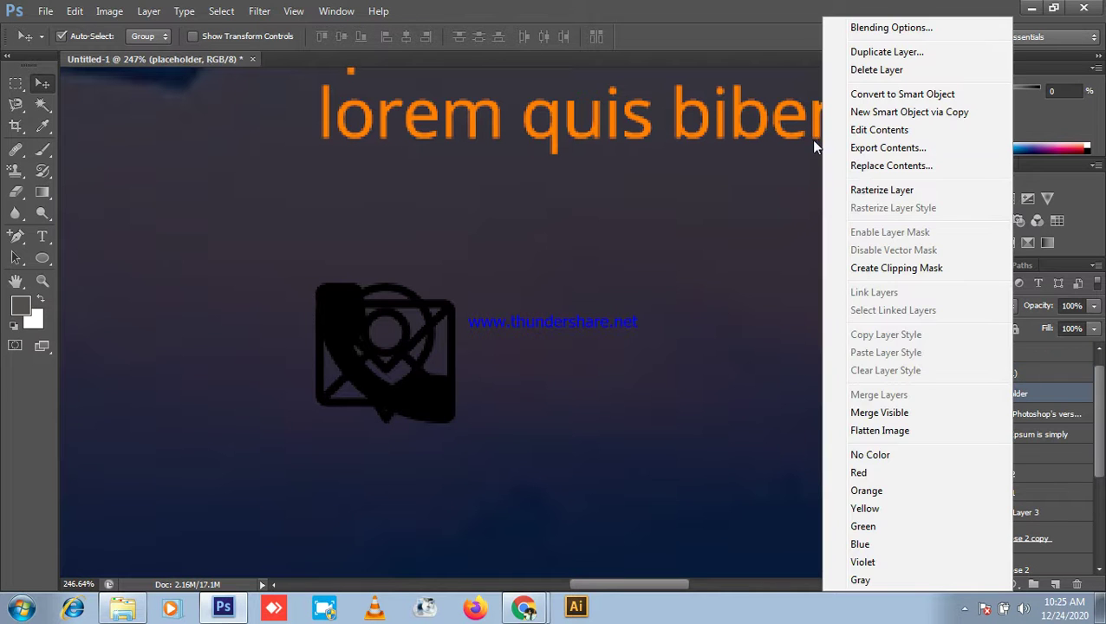
pyautogui.click(854, 185)
# Step: Arrange the icons in a column: phone above the envelope, location pin below it
pyautogui.scroll(1, 375, 375)
pyautogui.scroll(-3, 452, 407)
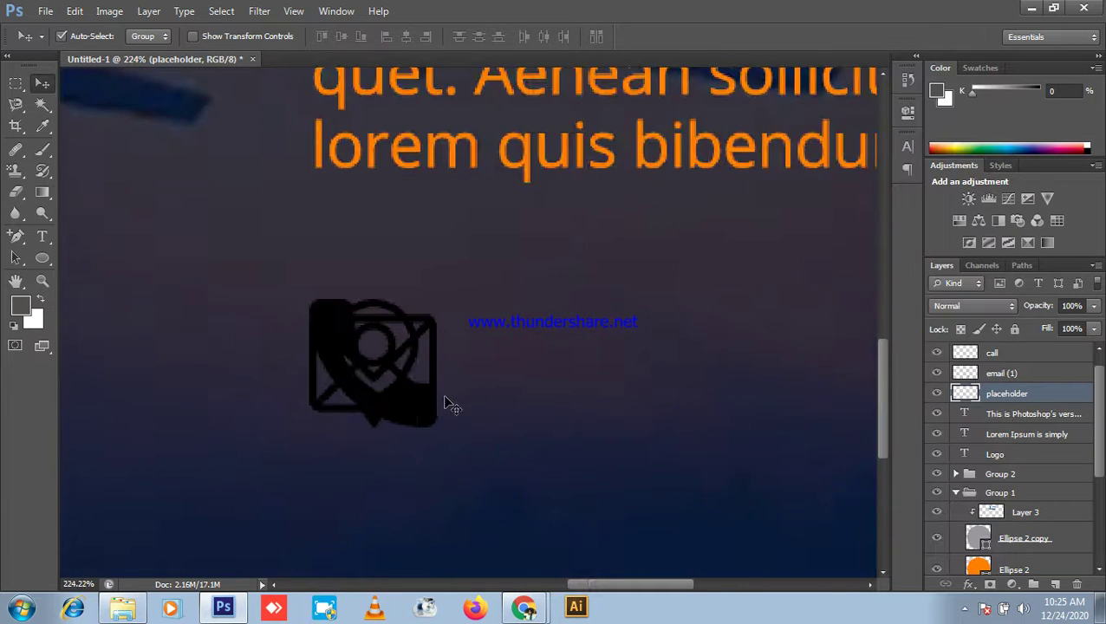
pyautogui.moveTo(425, 409); pyautogui.dragTo(443, 333)
pyautogui.moveTo(375, 428); pyautogui.dragTo(370, 543)
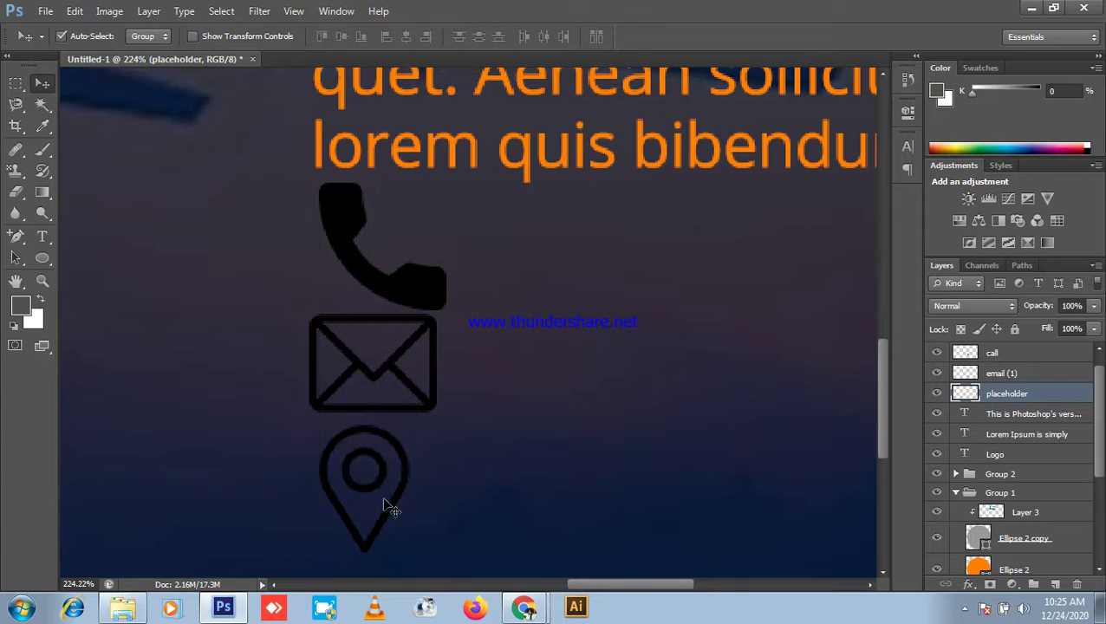
pyautogui.scroll(-6, 477, 457)
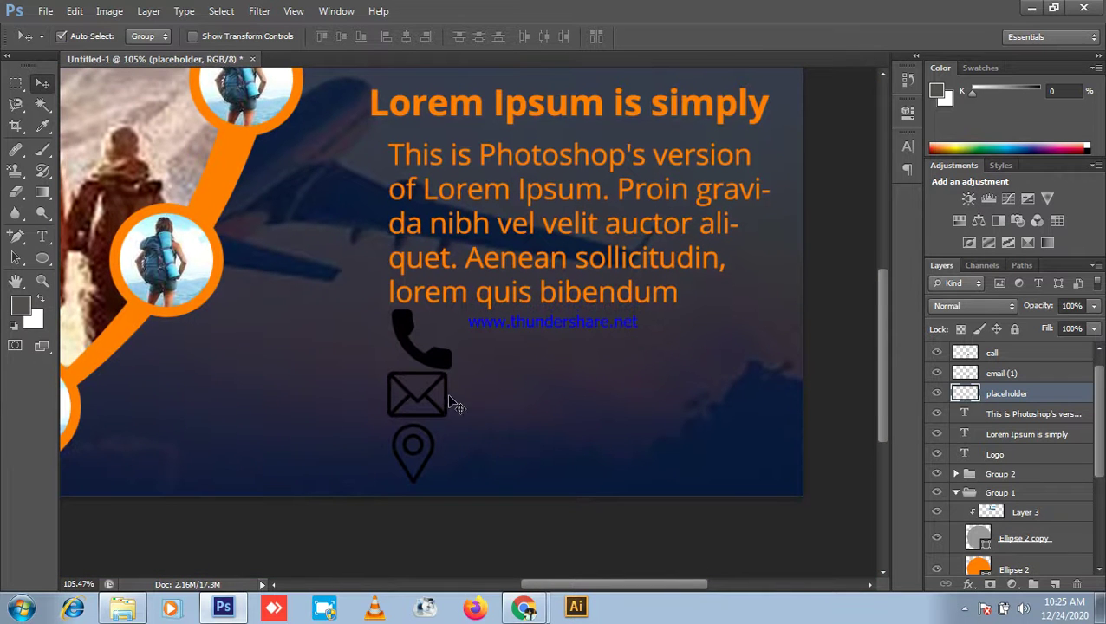
pyautogui.keyDown('shift'); pyautogui.click(1020, 380); pyautogui.keyUp('shift')
# Step: Scale the phone, envelope and pin icons together down to about 61%
pyautogui.keyDown('shift'); pyautogui.click(1008, 354); pyautogui.keyUp('shift')
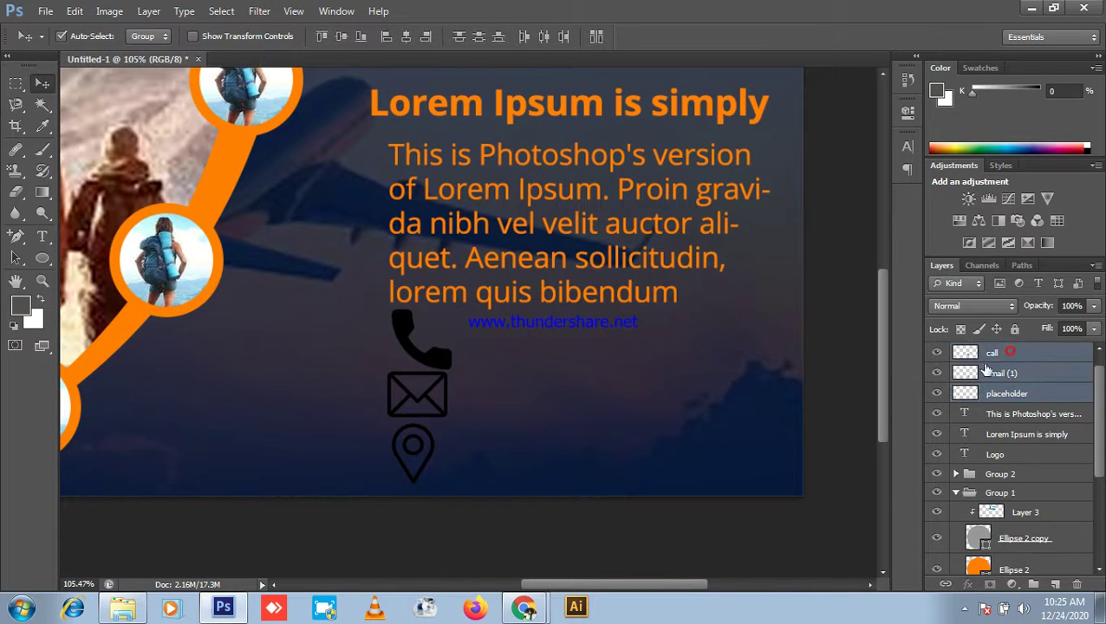
pyautogui.hotkey('ctrl', 't')
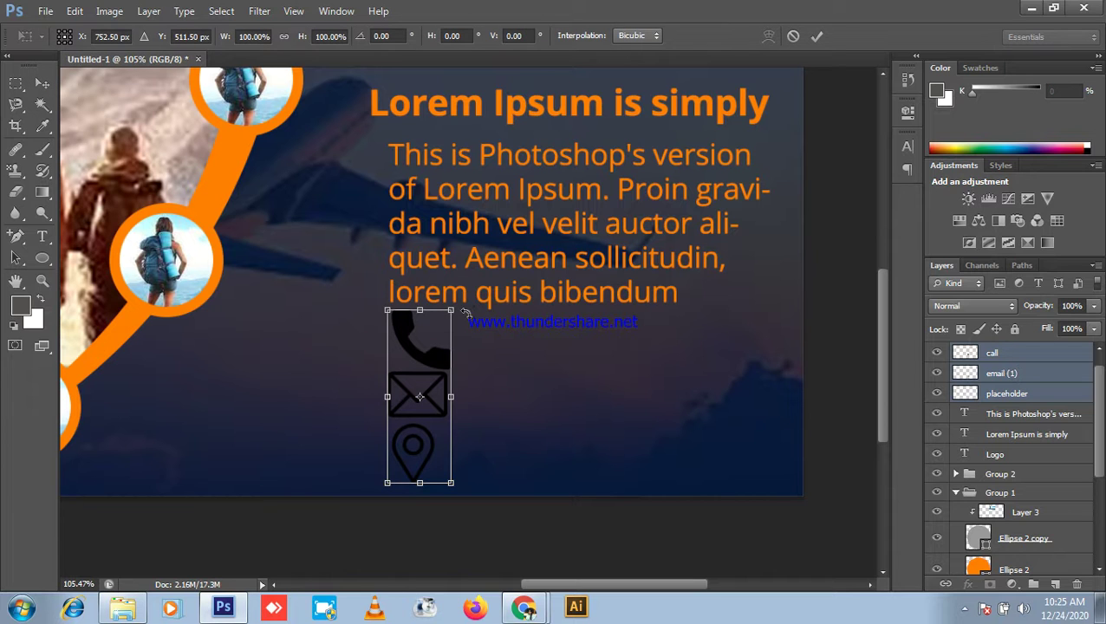
pyautogui.moveTo(451, 309); pyautogui.dragTo(454, 342)
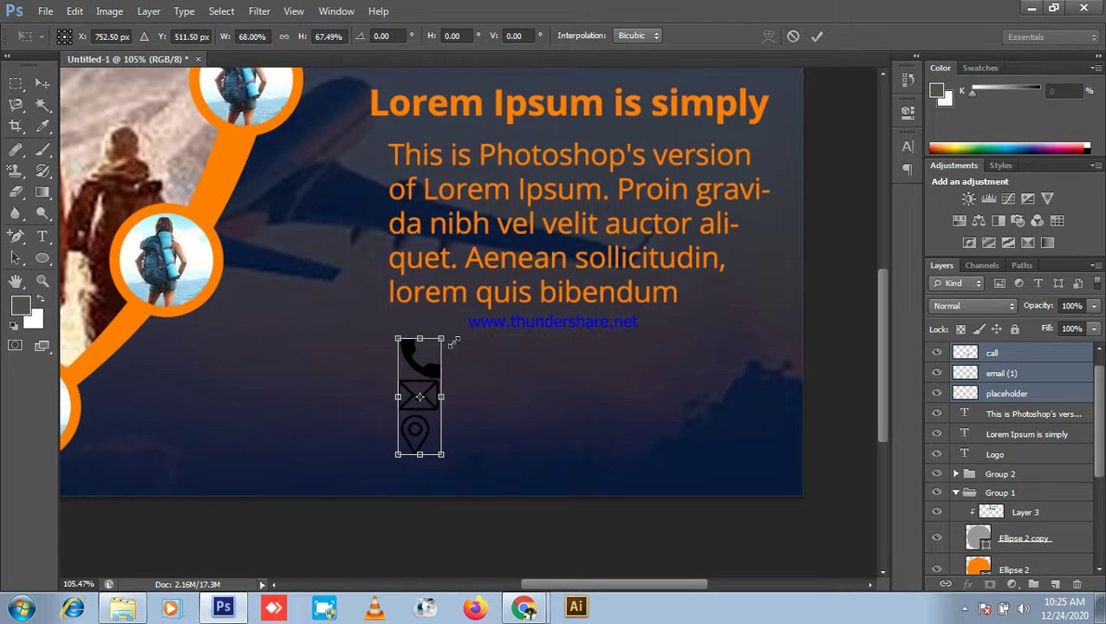
pyautogui.scroll(5, 427, 366)
pyautogui.moveTo(460, 322); pyautogui.dragTo(458, 337)
pyautogui.scroll(-3, 539, 373)
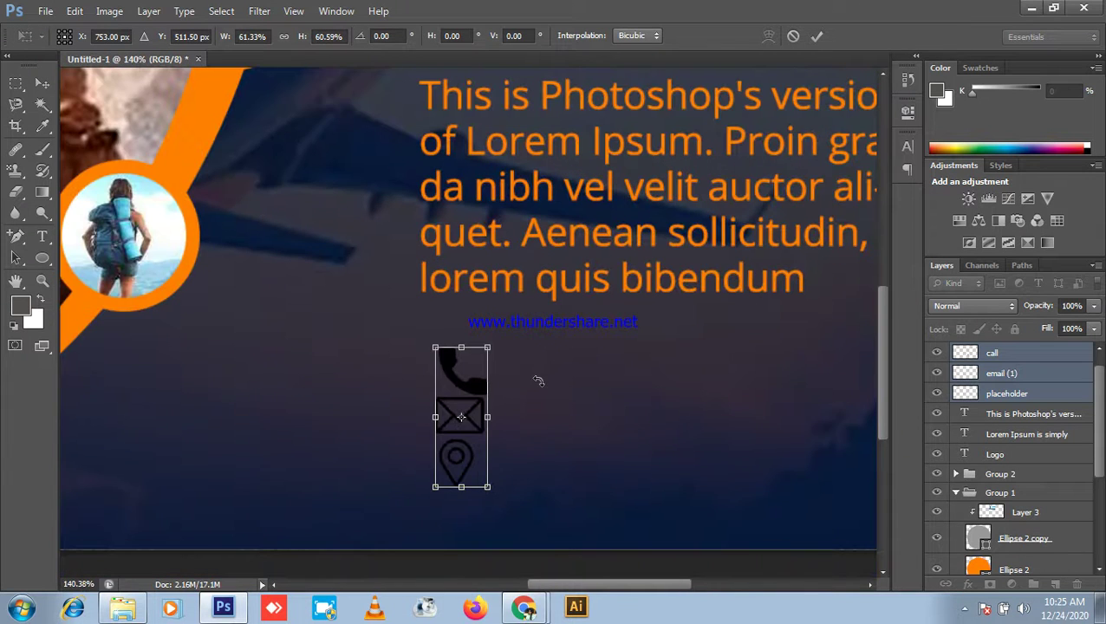
pyautogui.scroll(-1, 532, 442)
pyautogui.press('Return')
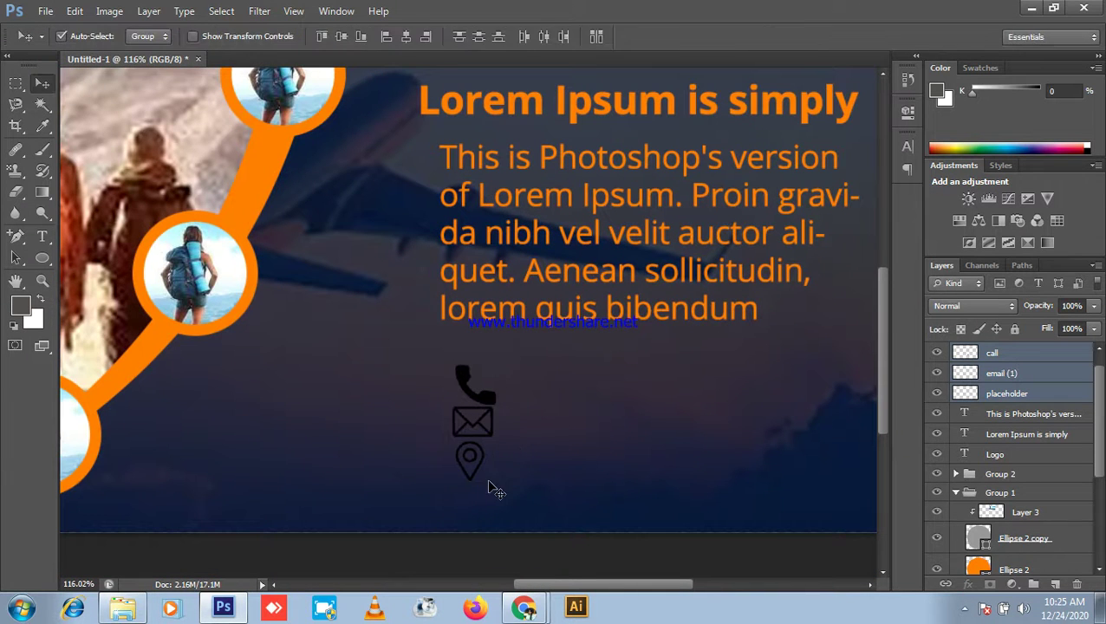
pyautogui.scroll(2, 519, 512)
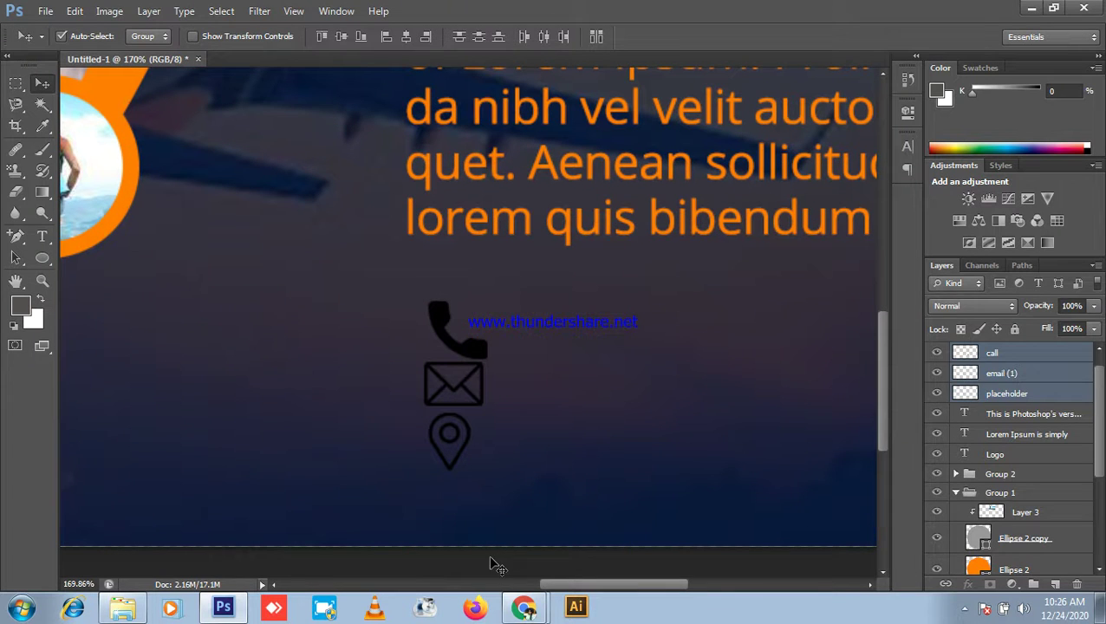
# Step: Reposition the icons individually: pin lower, envelope slightly down, phone up and left
pyautogui.click(494, 565)
pyautogui.click(452, 443)
pyautogui.moveTo(453, 440); pyautogui.dragTo(462, 503)
pyautogui.moveTo(469, 399); pyautogui.dragTo(469, 418)
pyautogui.click(478, 358)
pyautogui.moveTo(477, 361); pyautogui.dragTo(466, 349)
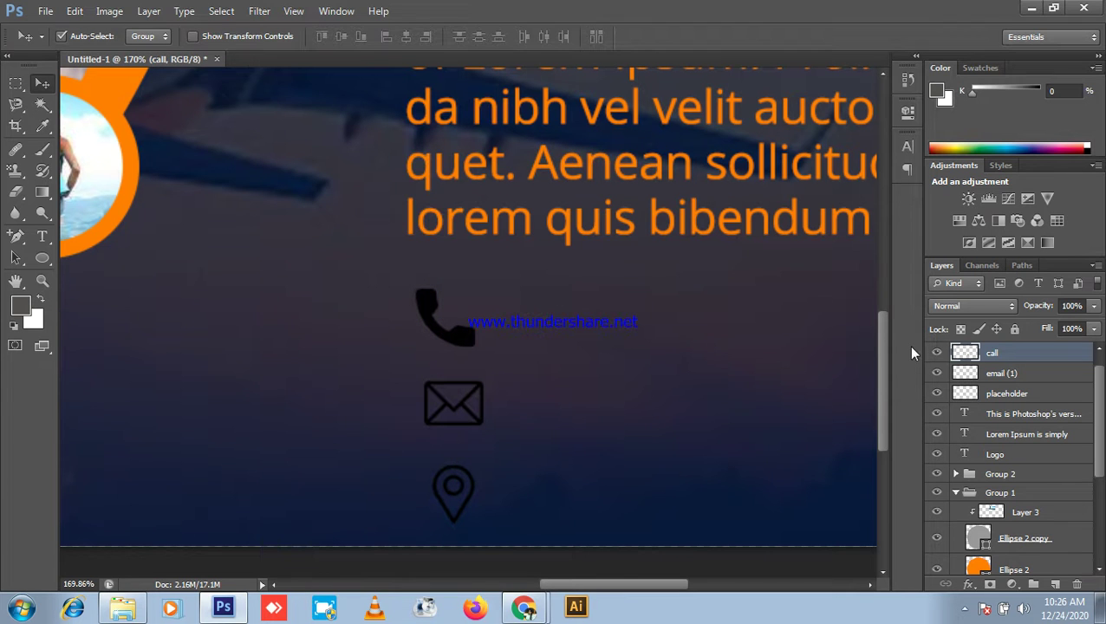
# Step: Distribute the three icons' vertical centres and align their horizontal centres
pyautogui.keyDown('shift'); pyautogui.click(1031, 375); pyautogui.keyUp('shift')
pyautogui.keyDown('shift'); pyautogui.click(1021, 395); pyautogui.keyUp('shift')
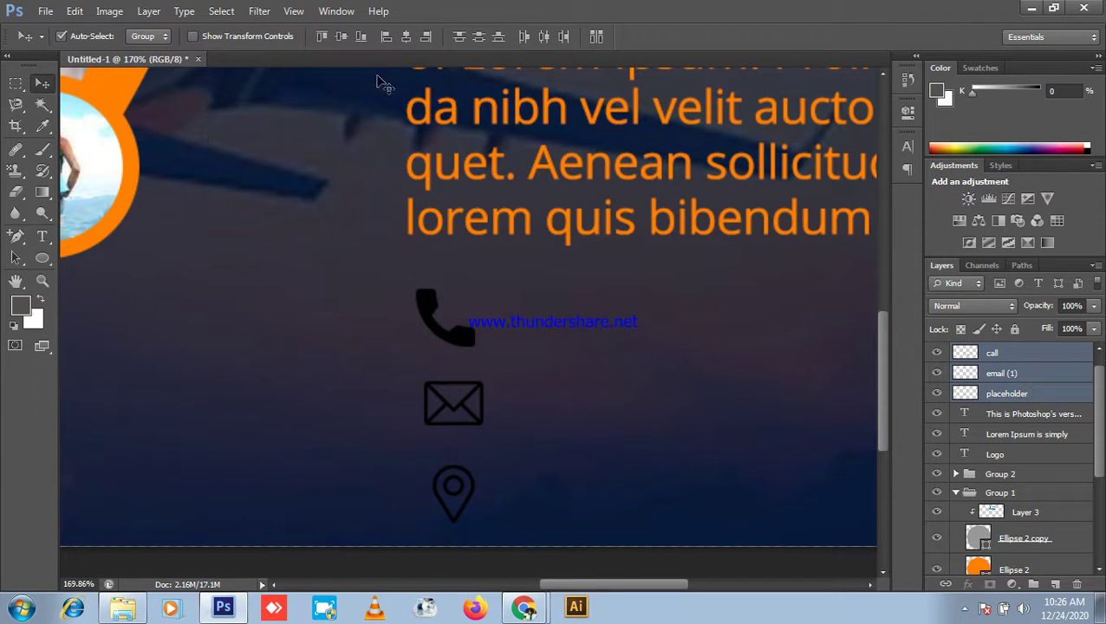
pyautogui.click(480, 37)
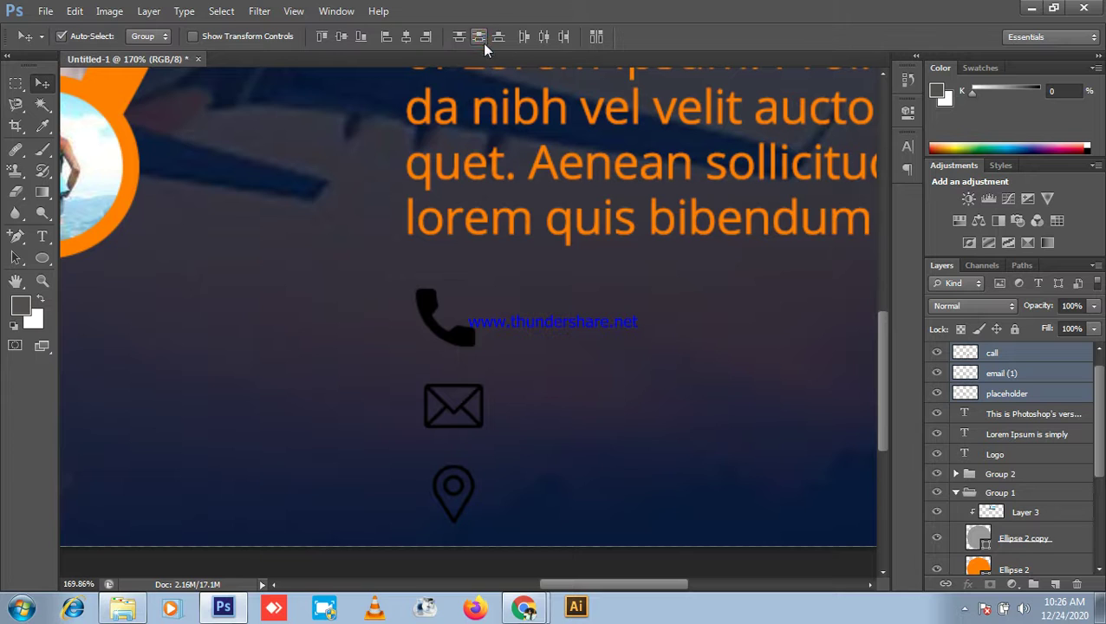
pyautogui.click(544, 38)
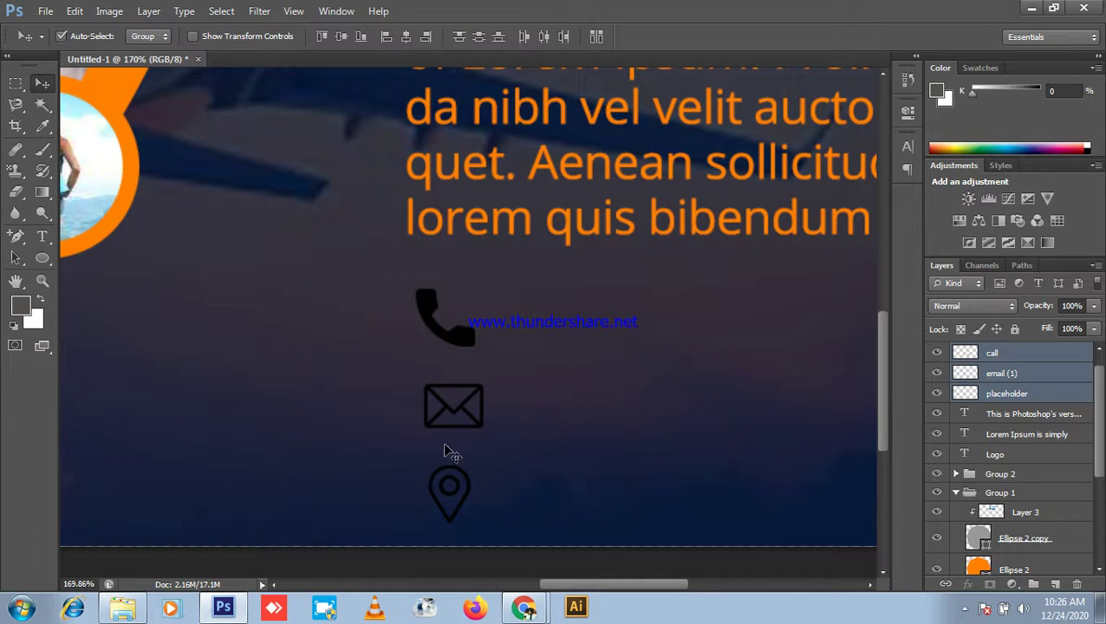
pyautogui.scroll(-2, 482, 396)
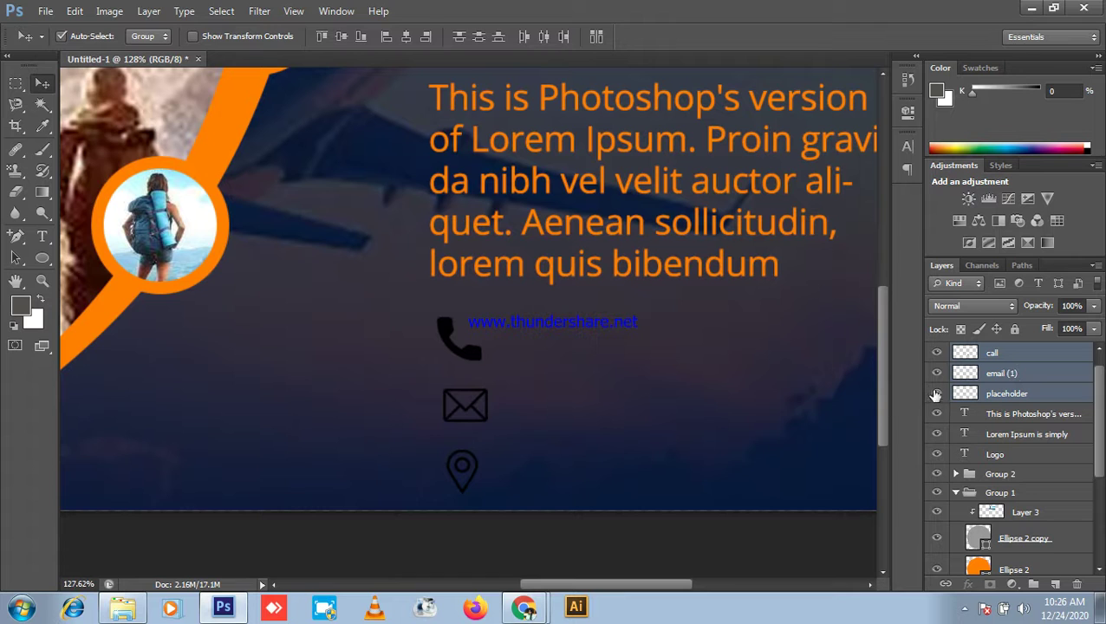
# Step: Sample the stripe's orange as foreground colour and fill the phone icon with it
pyautogui.click(1032, 352)
pyautogui.keyDown('ctrl'); pyautogui.click(971, 355); pyautogui.keyUp('ctrl')
pyautogui.click(21, 310)
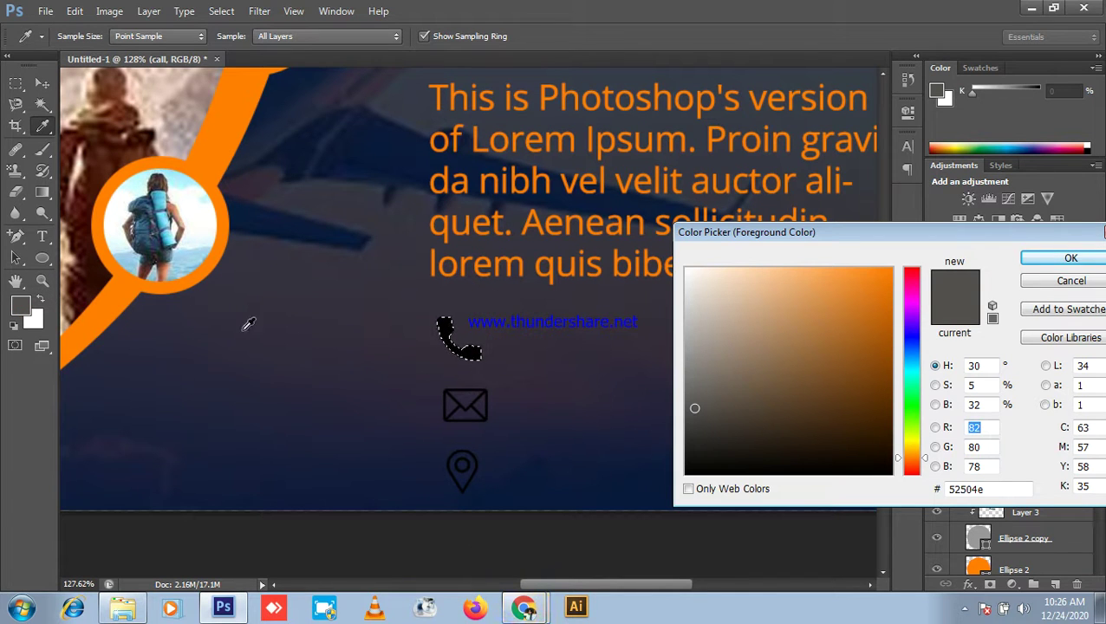
pyautogui.click(220, 111)
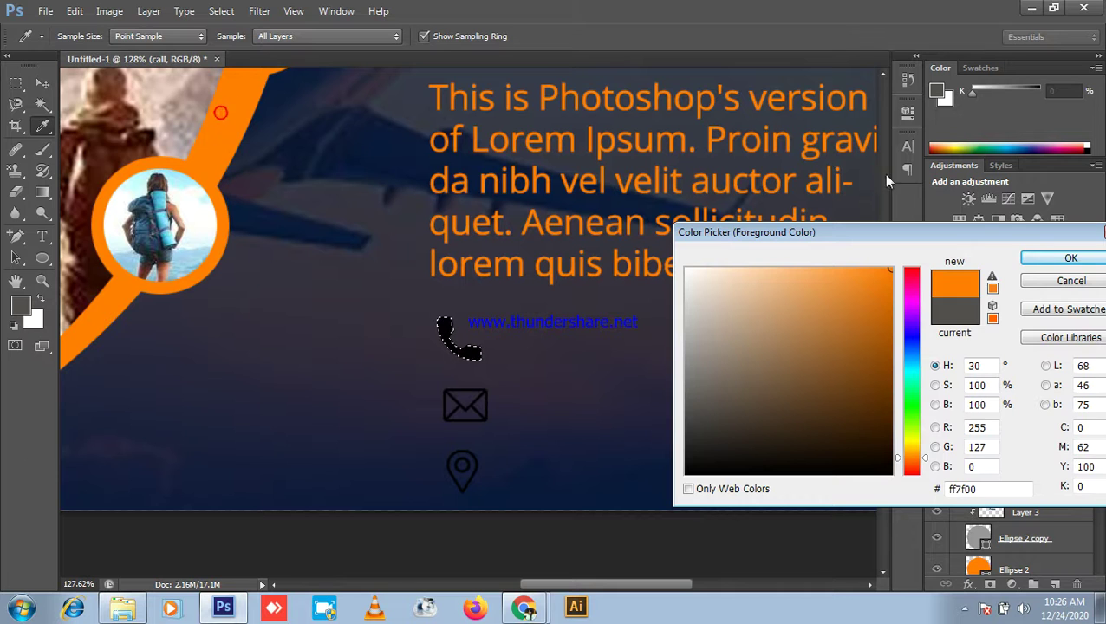
pyautogui.click(1070, 257)
pyautogui.press('alt')
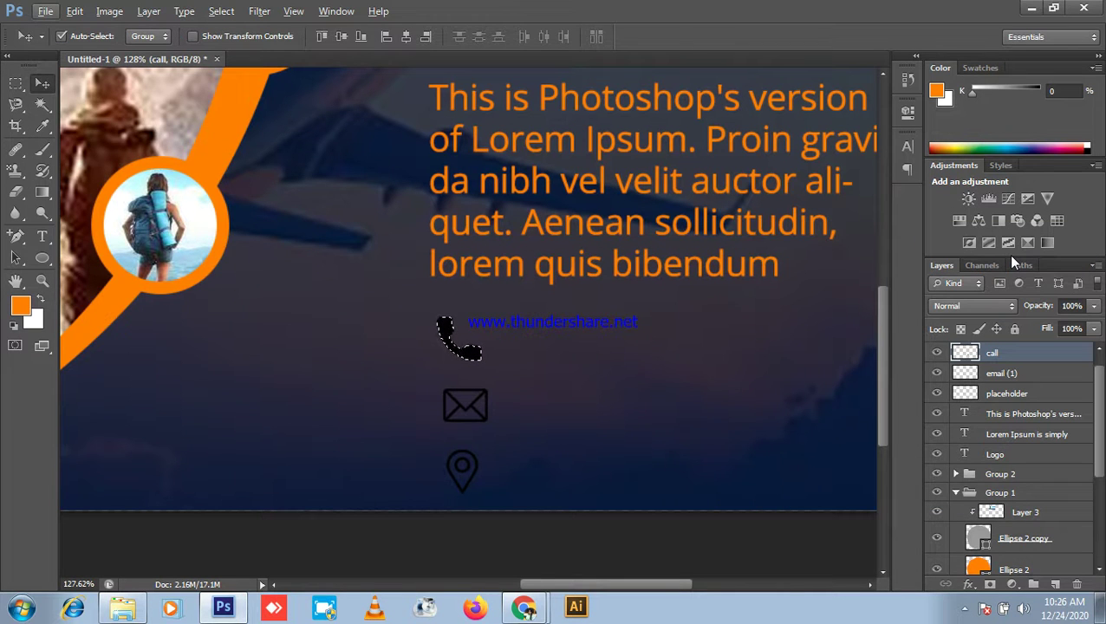
pyautogui.press('alt')
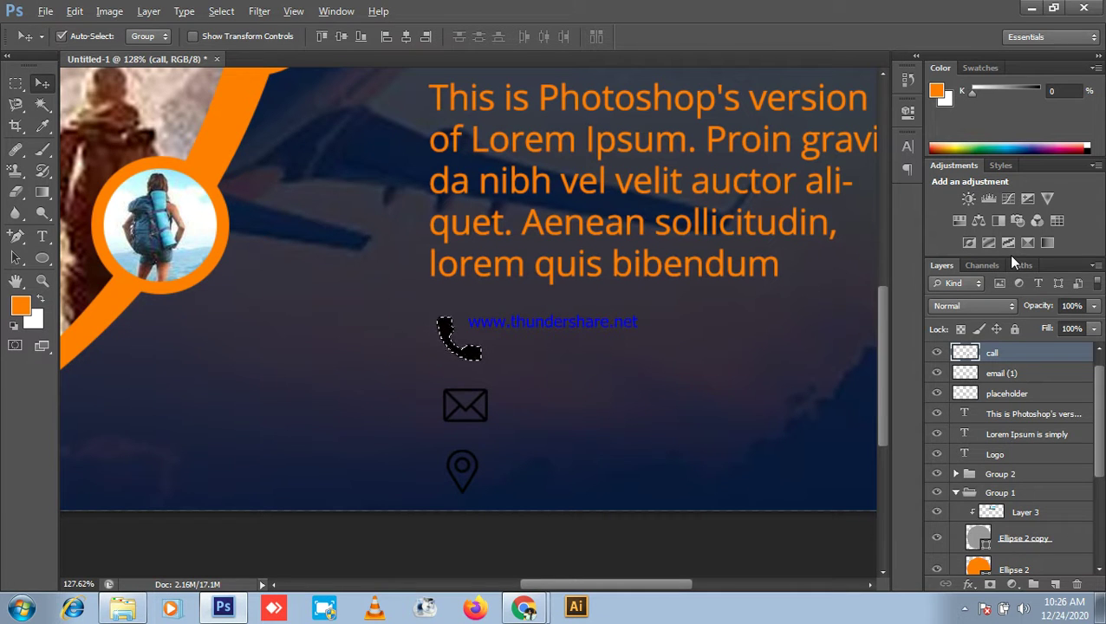
pyautogui.hotkey('ctrl', 'd')
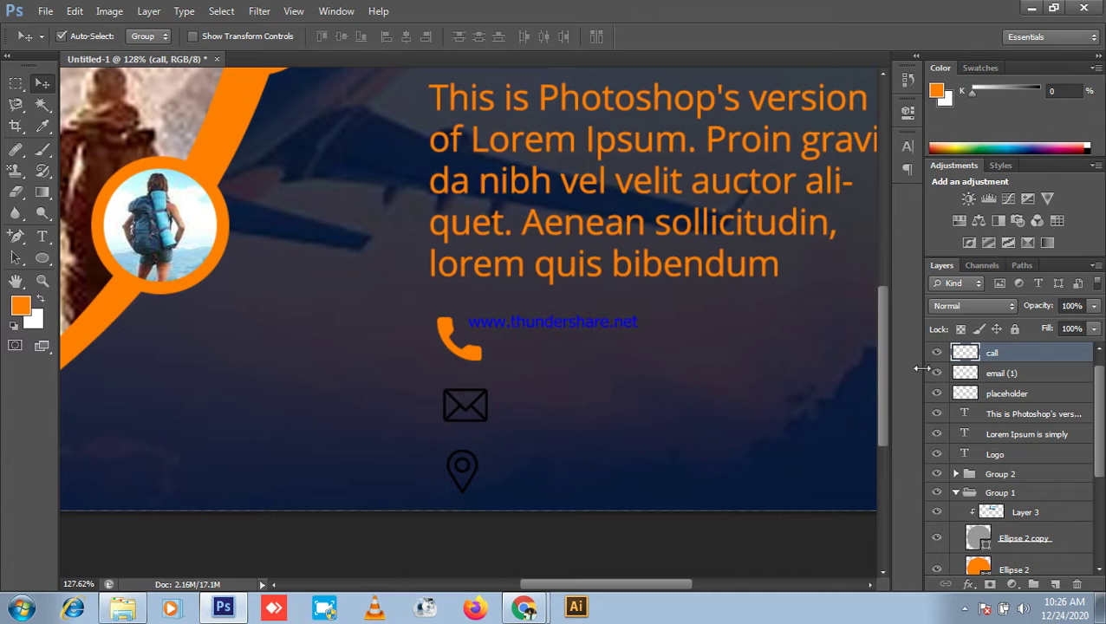
# Step: Fill the envelope icon on the email (1) layer with orange
pyautogui.click(999, 385)
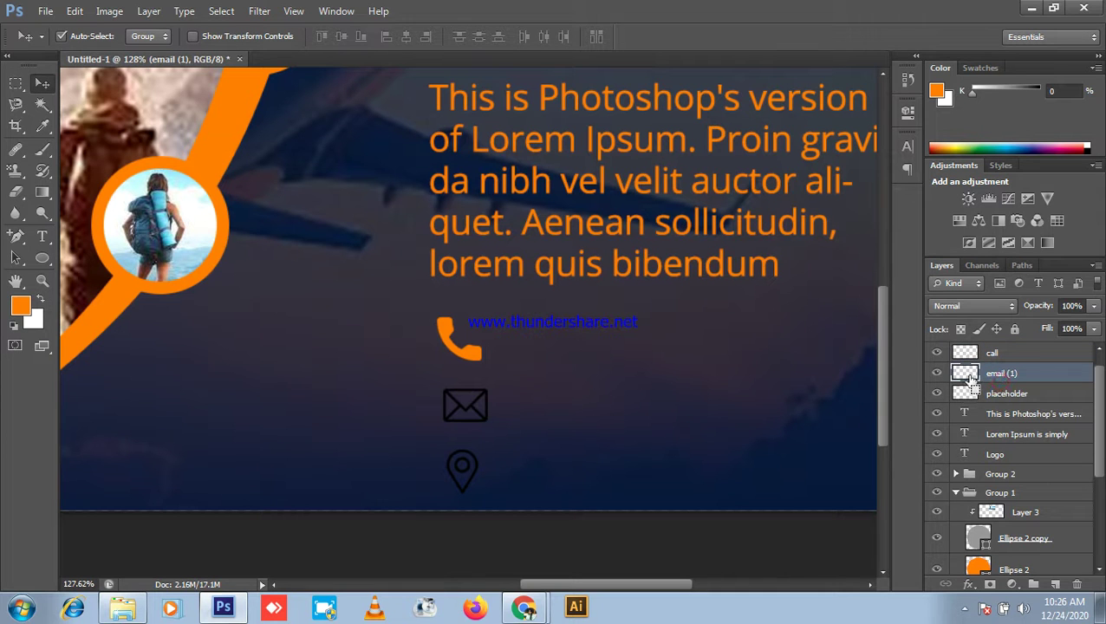
pyautogui.keyDown('ctrl'); pyautogui.click(968, 382); pyautogui.keyUp('ctrl')
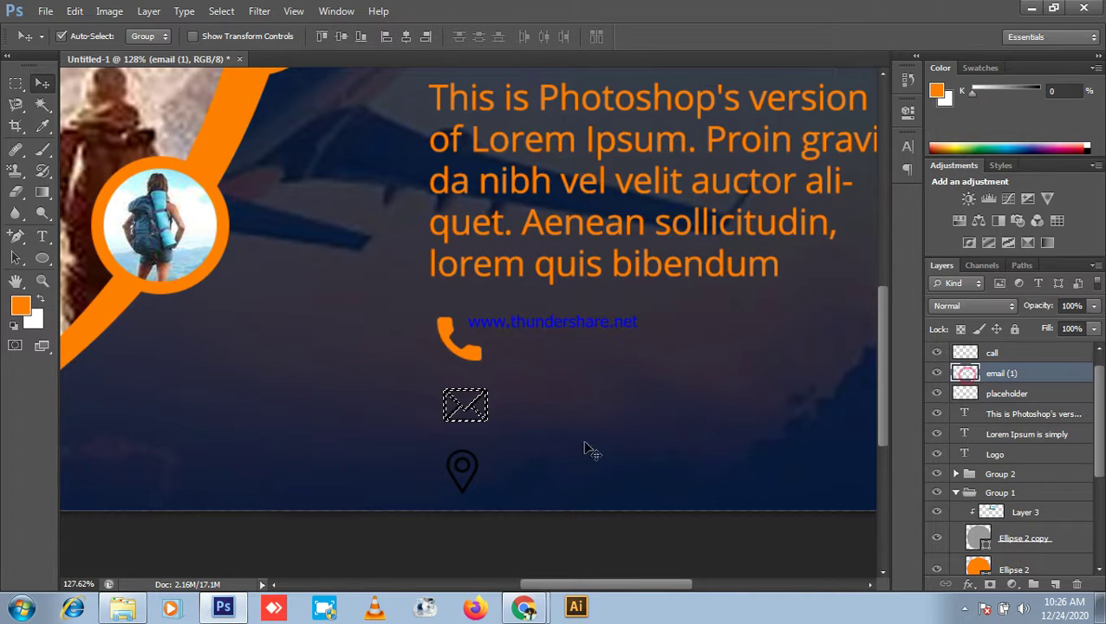
pyautogui.scroll(3, 585, 449)
pyautogui.hotkey('alt', 'BackSpace')
pyautogui.hotkey('ctrl', 'd')
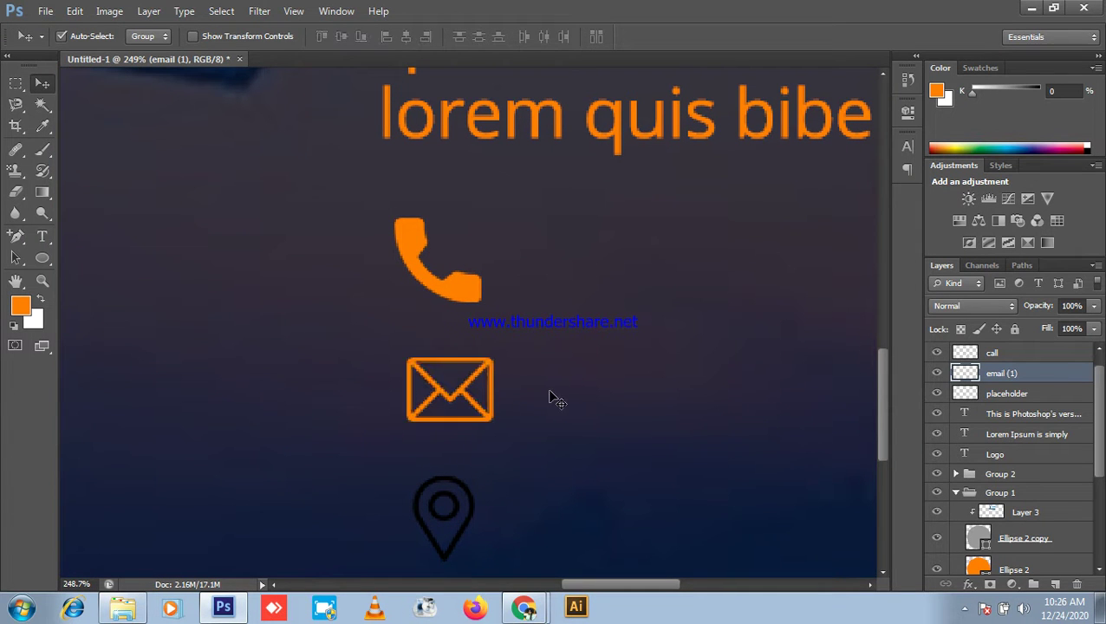
# Step: Fill the location pin on the placeholder layer with orange
pyautogui.click(971, 397)
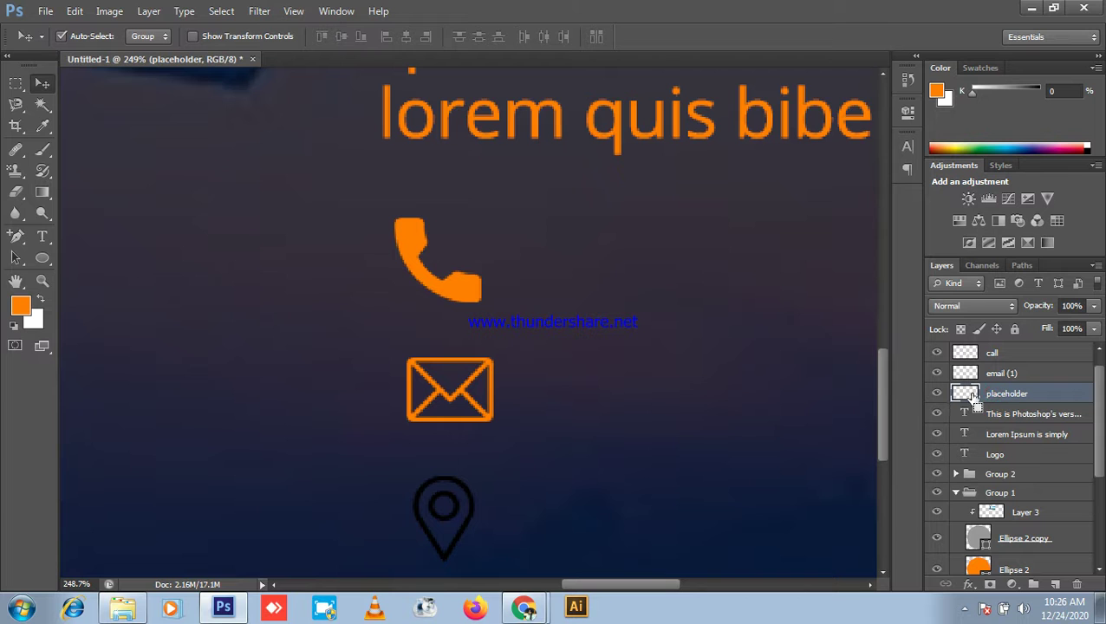
pyautogui.keyDown('ctrl'); pyautogui.click(965, 395); pyautogui.keyUp('ctrl')
pyautogui.hotkey('alt', 'BackSpace')
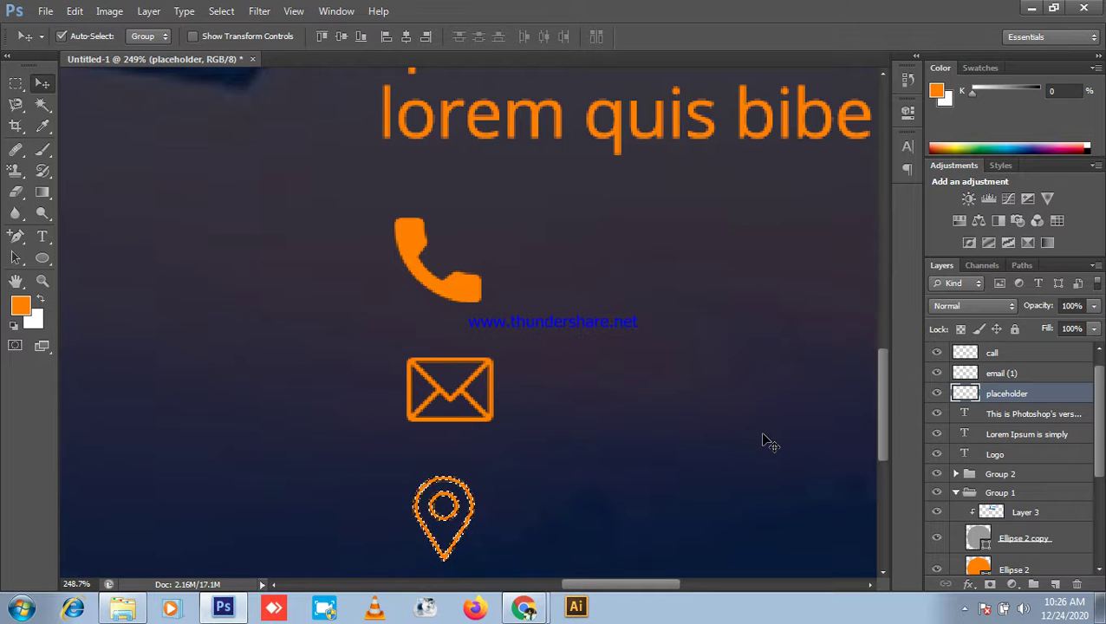
pyautogui.hotkey('ctrl', 'd')
pyautogui.scroll(-5, 685, 397)
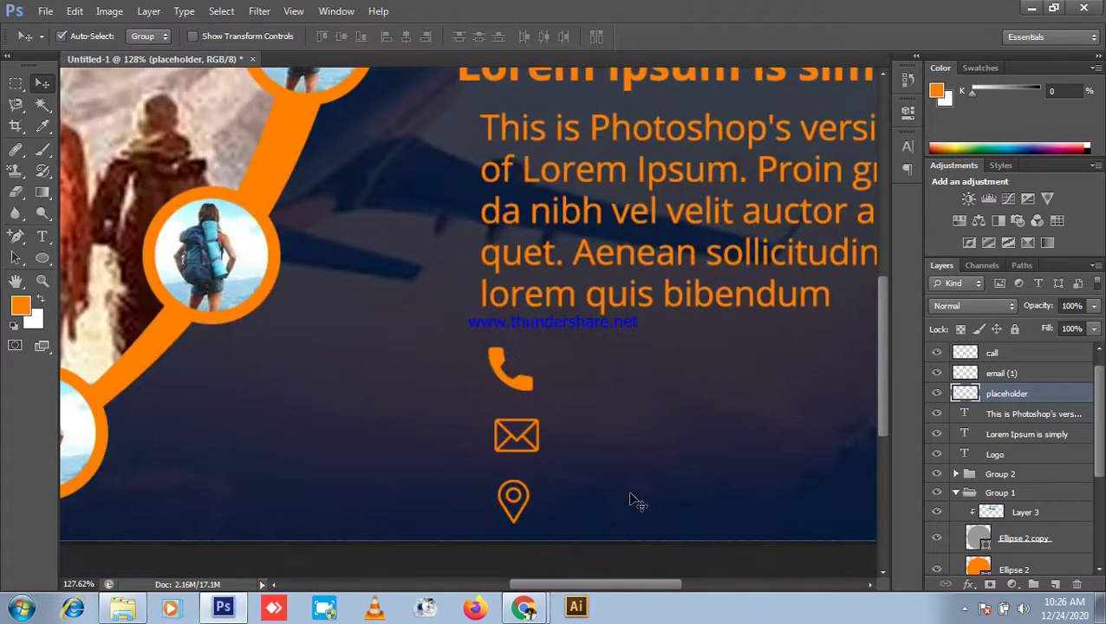
pyautogui.click(41, 235)
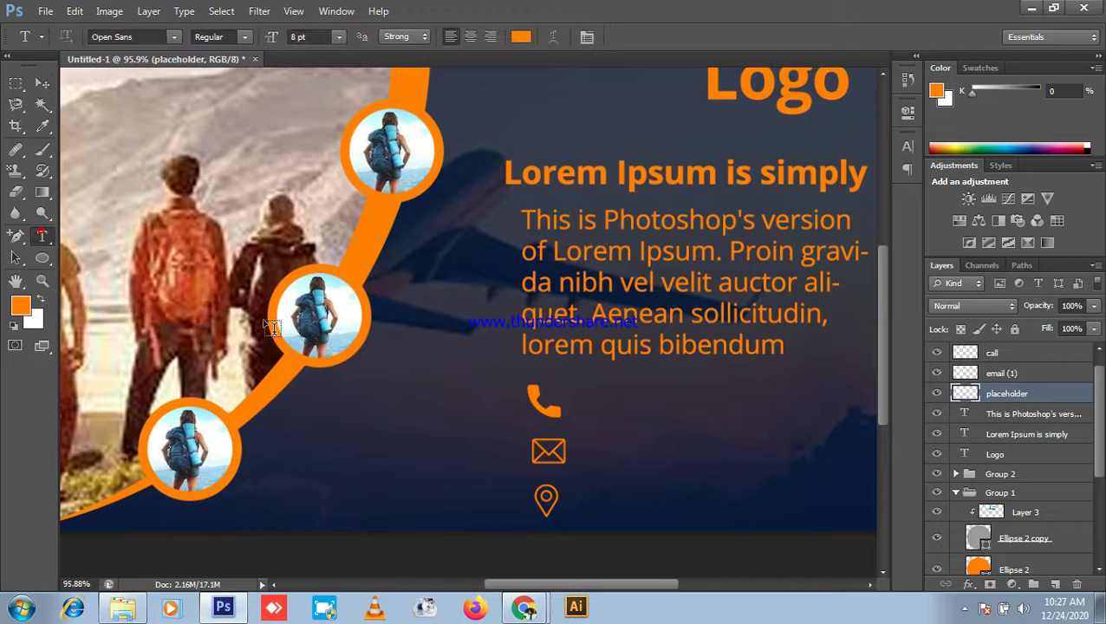
pyautogui.scroll(5, 607, 442)
# Step: Type the contact phone number beside the phone icon, trimming the extra digit
pyautogui.moveTo(639, 436); pyautogui.dragTo(364, 365)
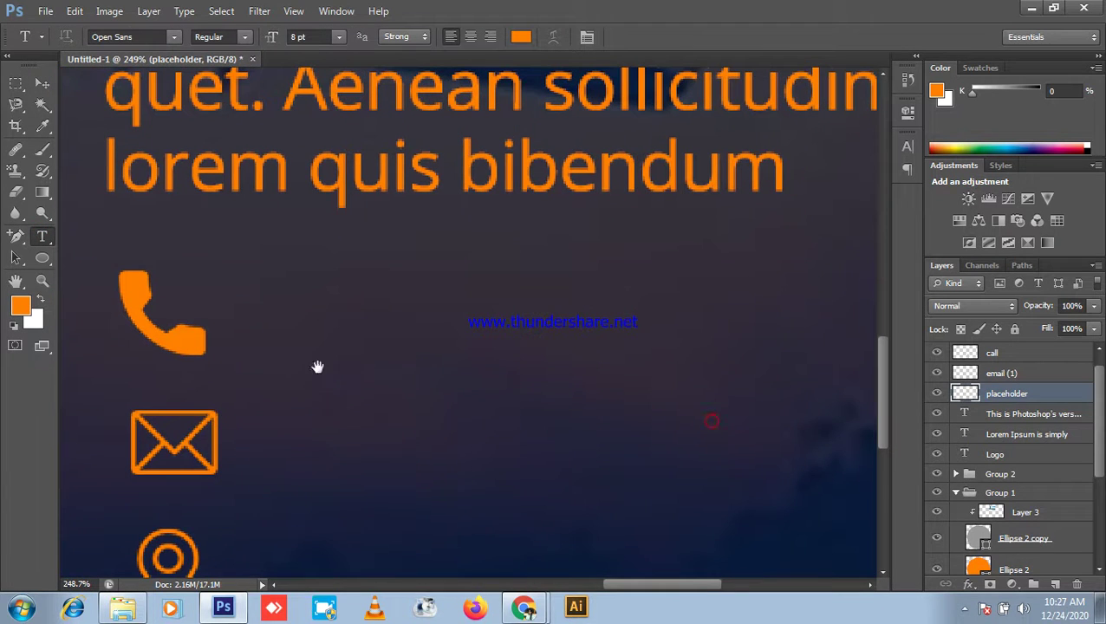
pyautogui.click(278, 336)
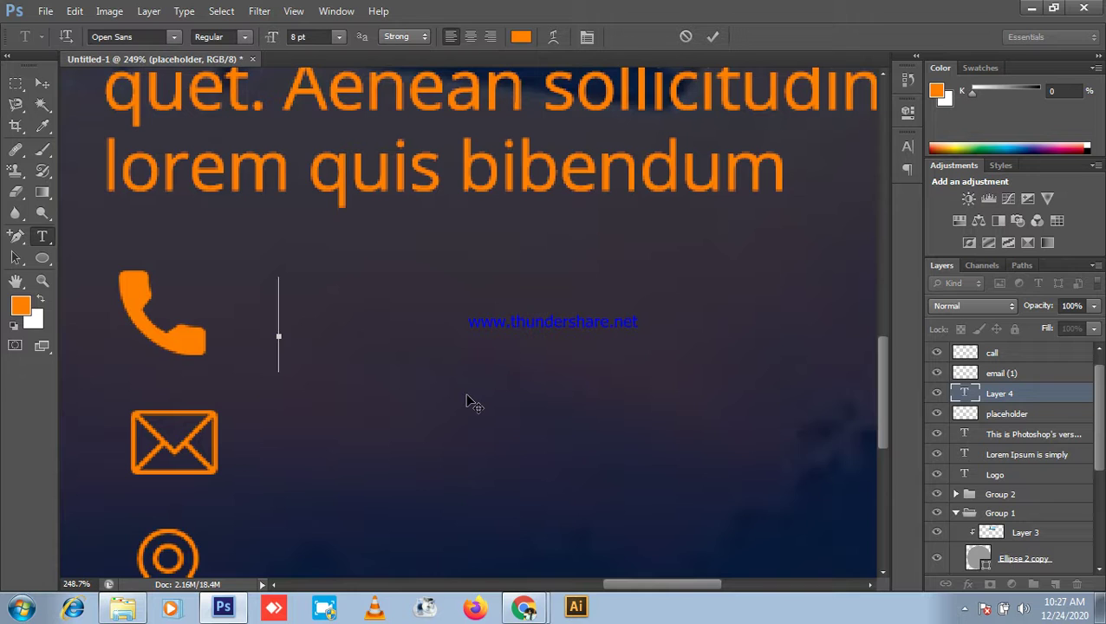
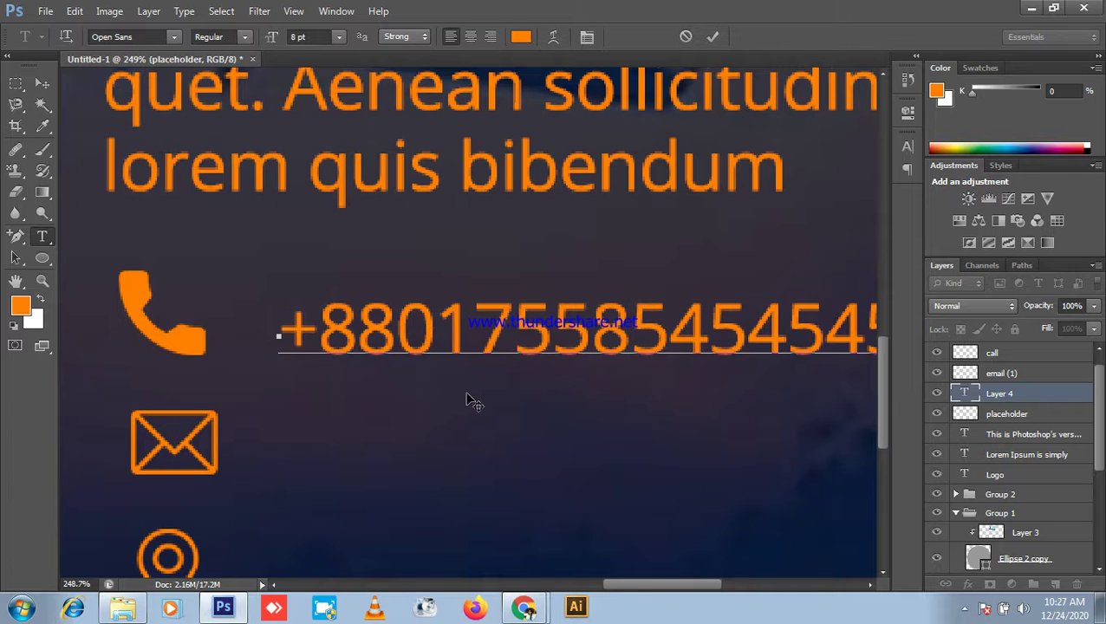
pyautogui.scroll(-2, 442, 429)
pyautogui.press('BackSpace')
pyautogui.press('BackSpace')
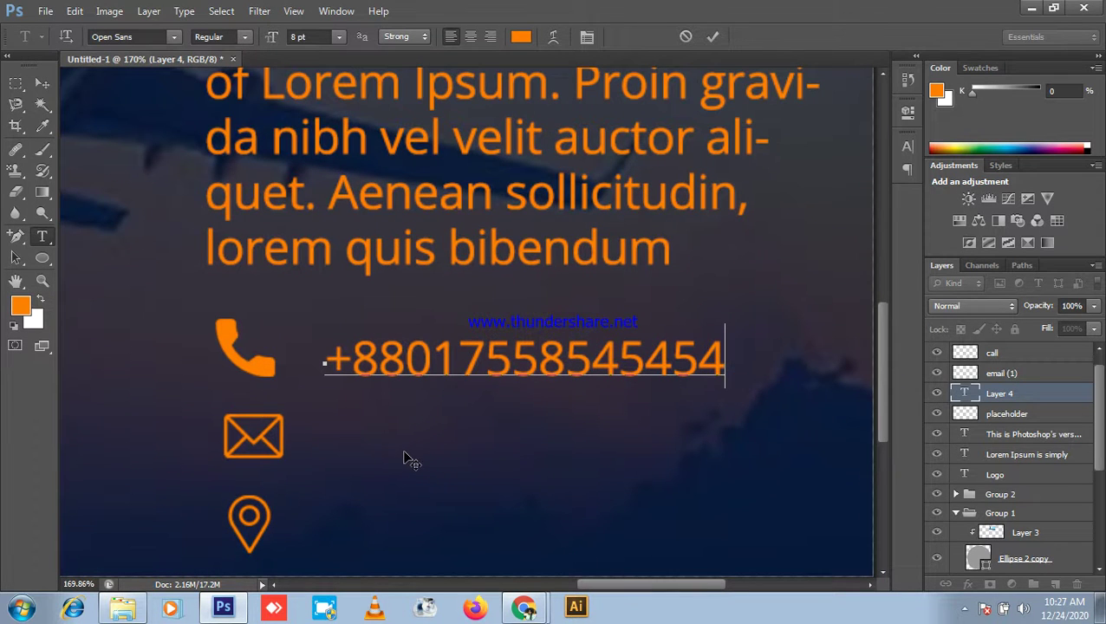
pyautogui.click(41, 83)
# Step: Move the phone-number text layer to the top of the layers panel
pyautogui.scroll(-2, 604, 371)
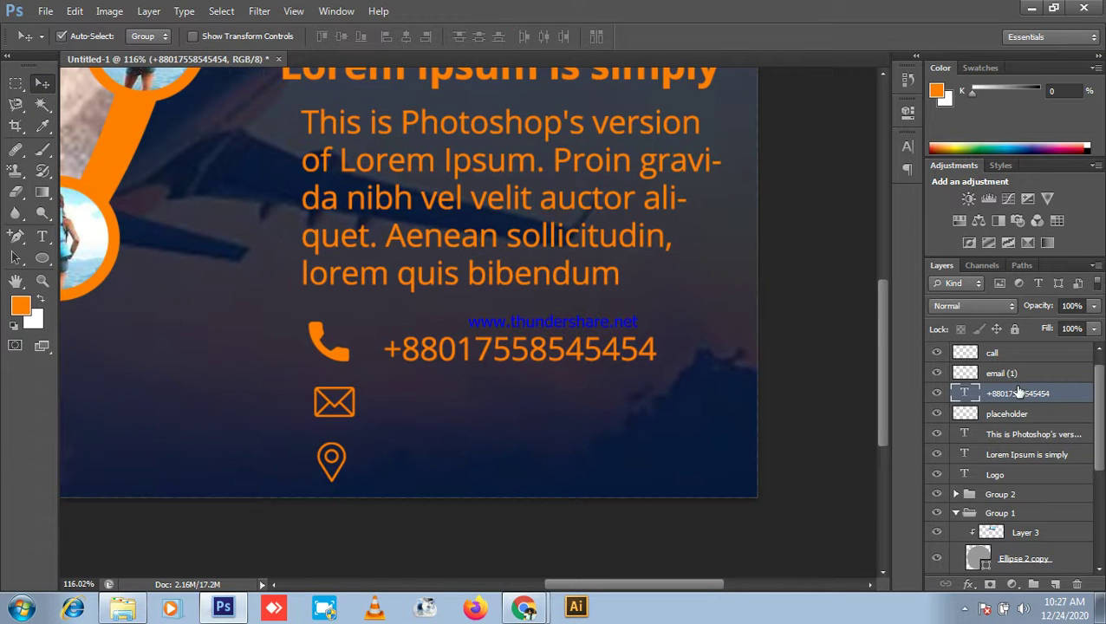
pyautogui.moveTo(1018, 393); pyautogui.dragTo(1021, 356)
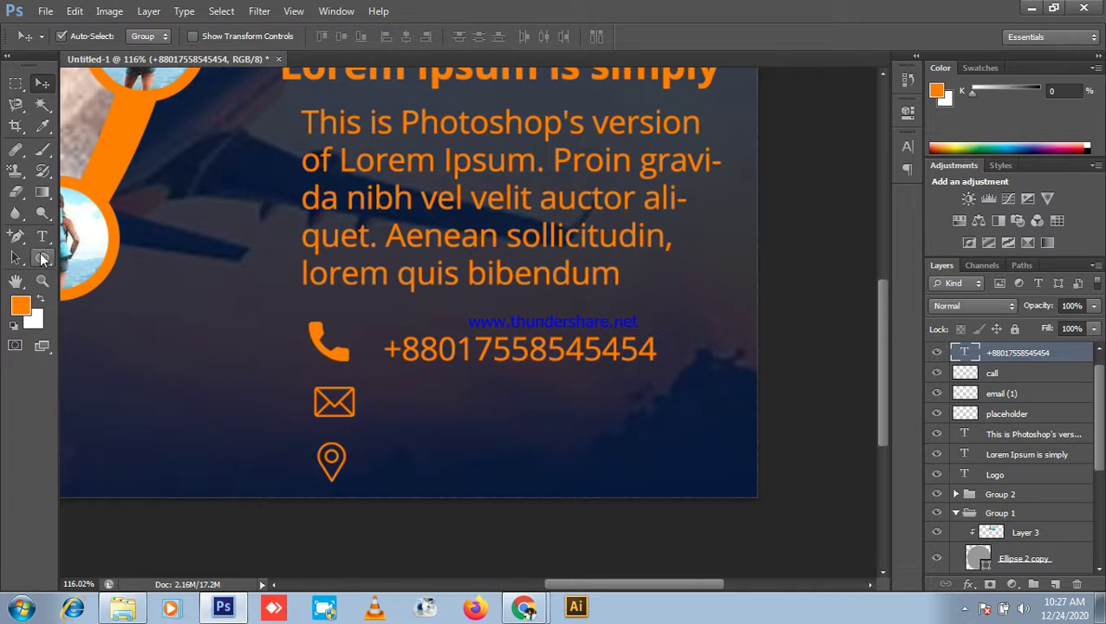
pyautogui.click(42, 236)
pyautogui.scroll(2, 401, 442)
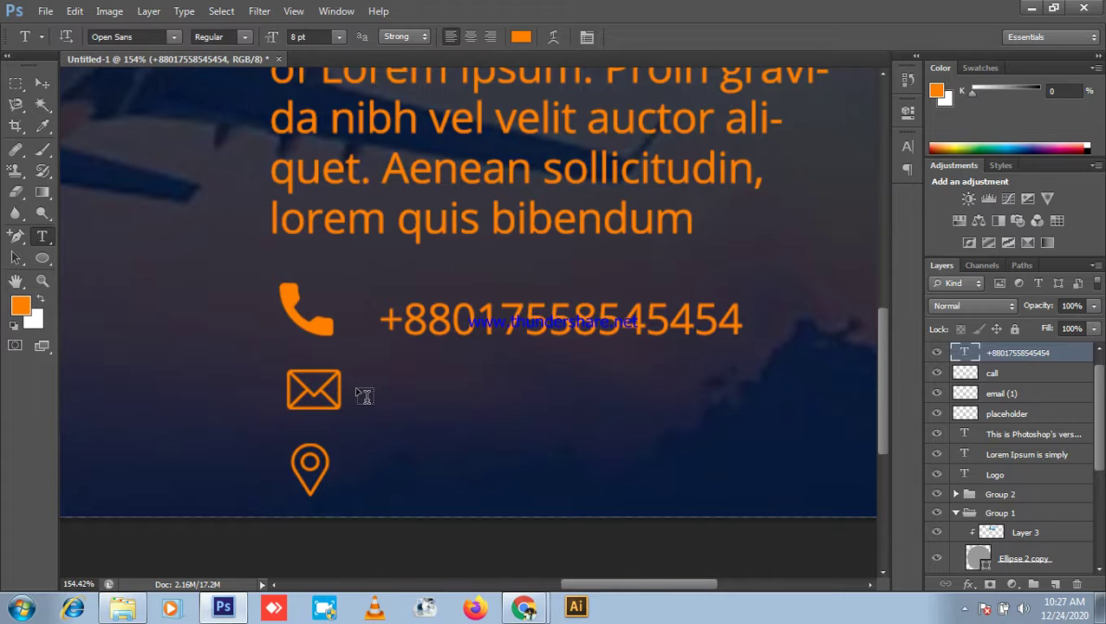
# Step: Type the contact e-mail address beside the envelope icon and start a text line beside the pin
pyautogui.click(412, 392)
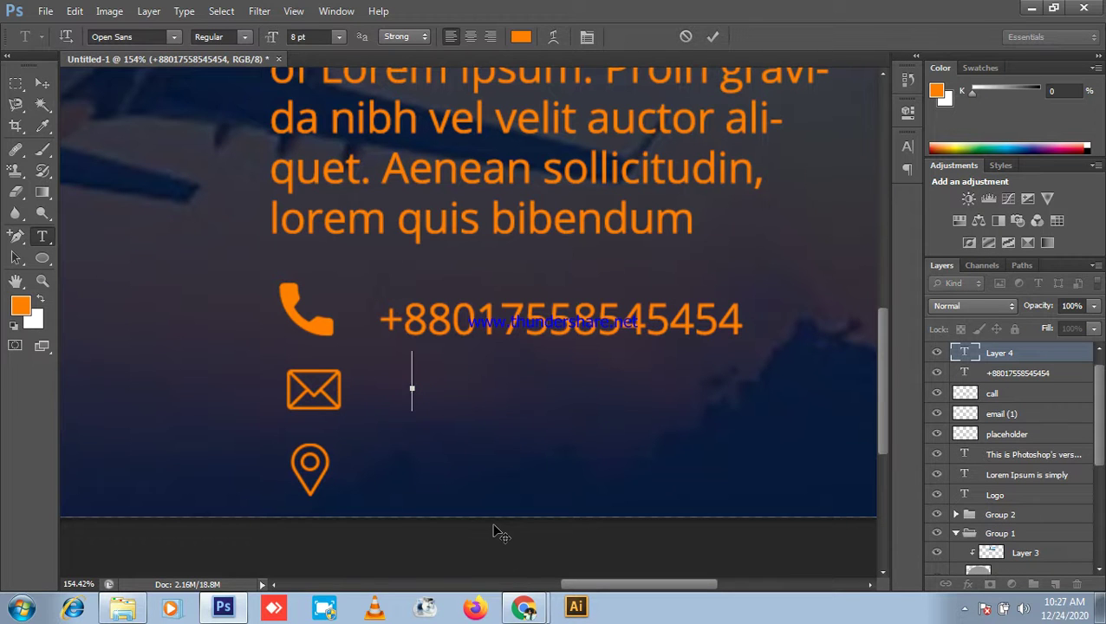
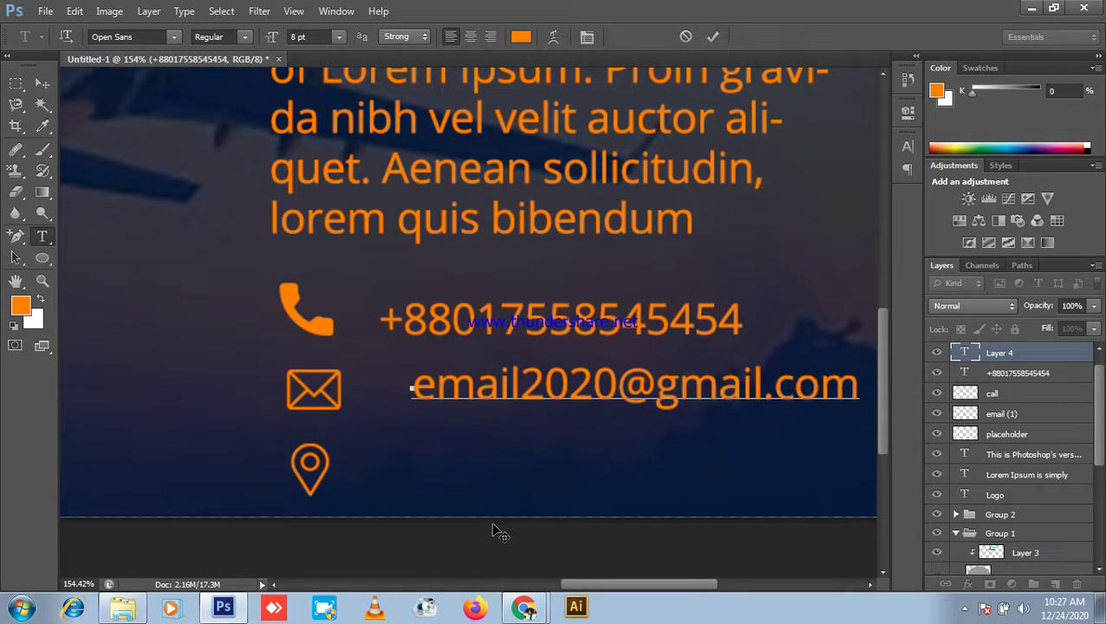
pyautogui.click(41, 83)
pyautogui.scroll(-2, 264, 178)
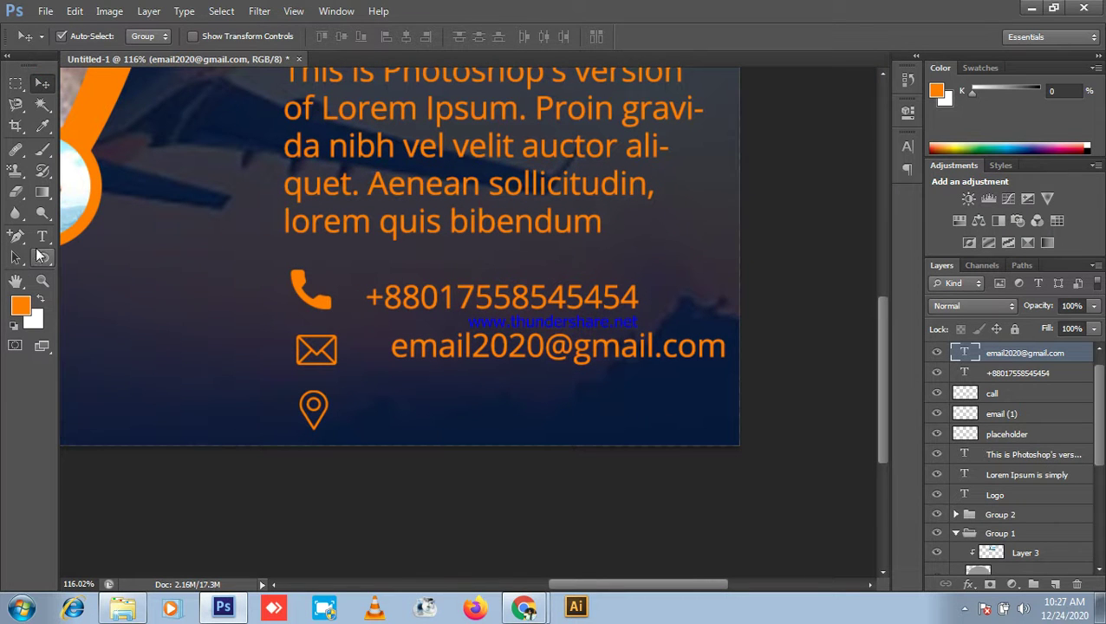
pyautogui.click(42, 236)
pyautogui.click(373, 416)
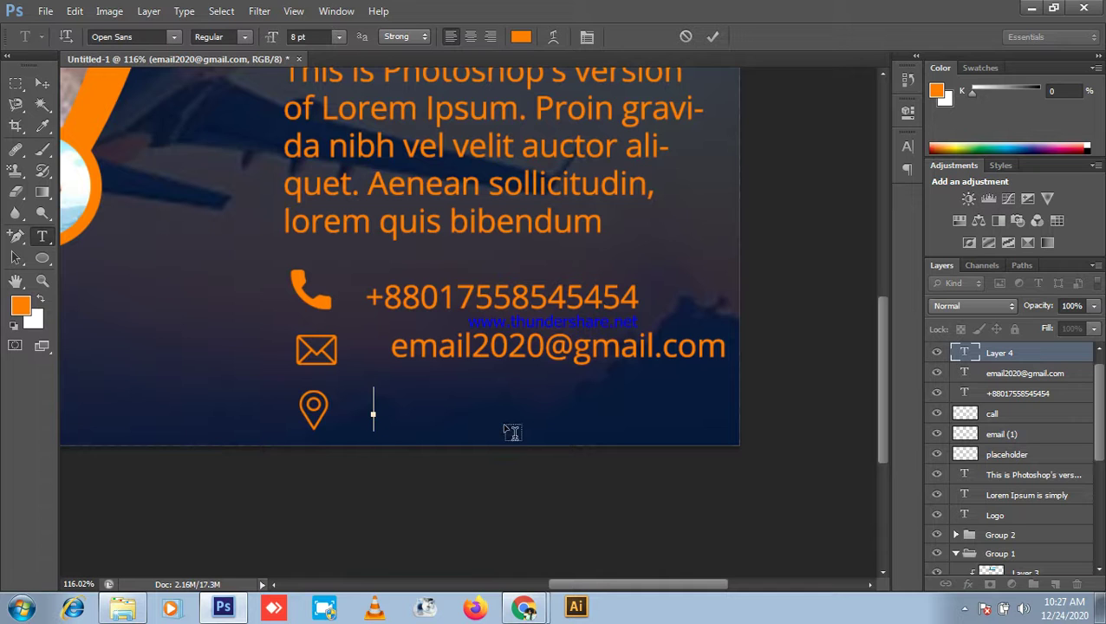
# Step: Type the street address and postcode beside the location pin and commit it
pyautogui.write('D')
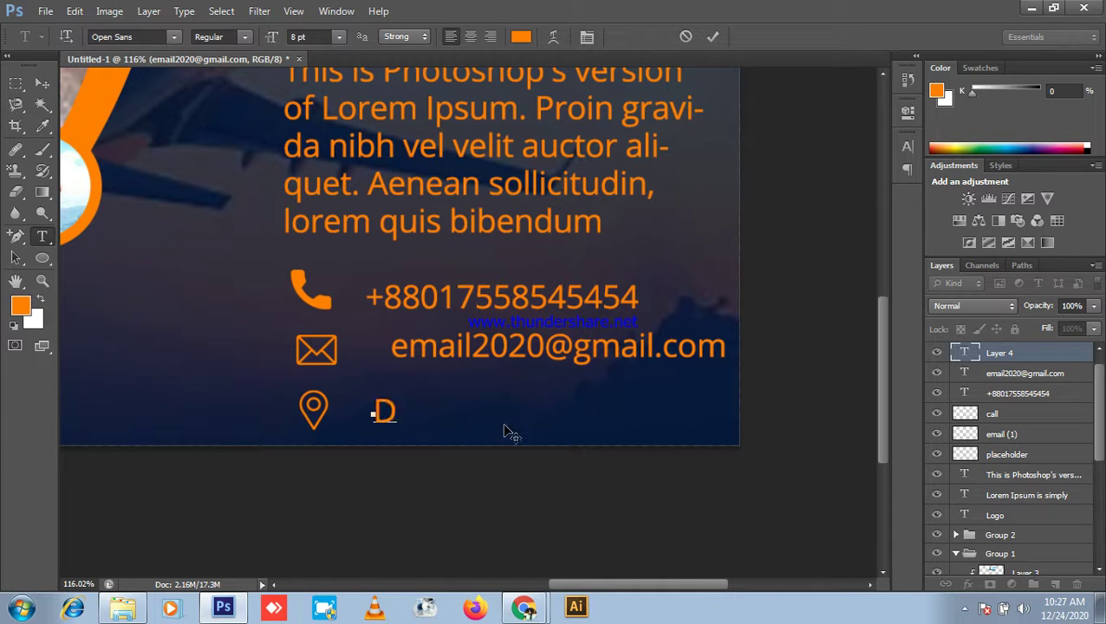
pyautogui.write('hanmondhi')
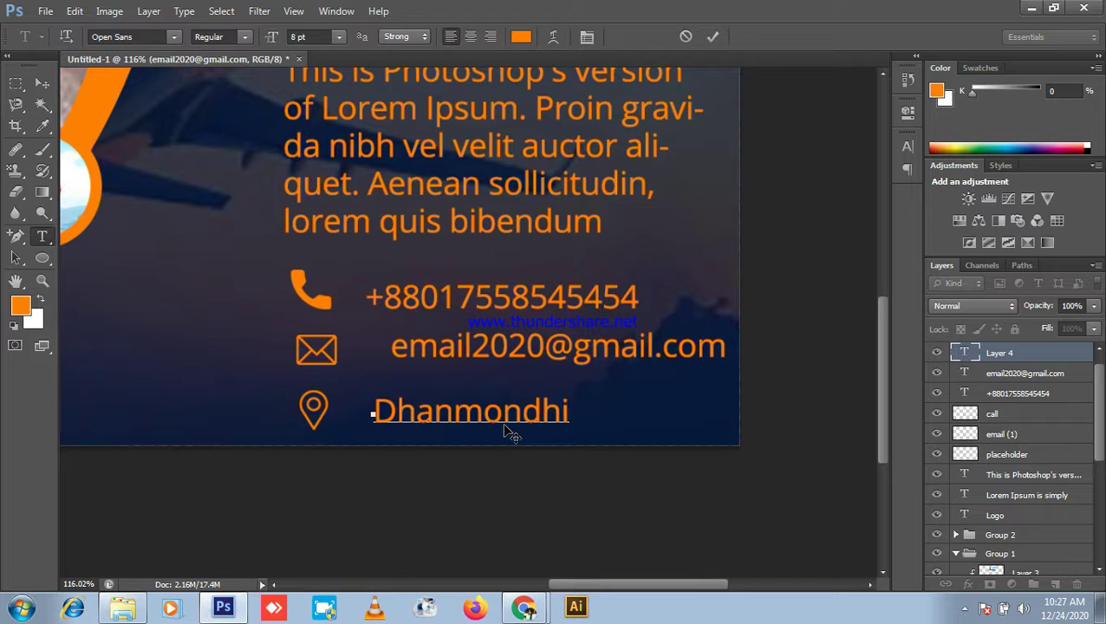
pyautogui.write(', Dhaka')
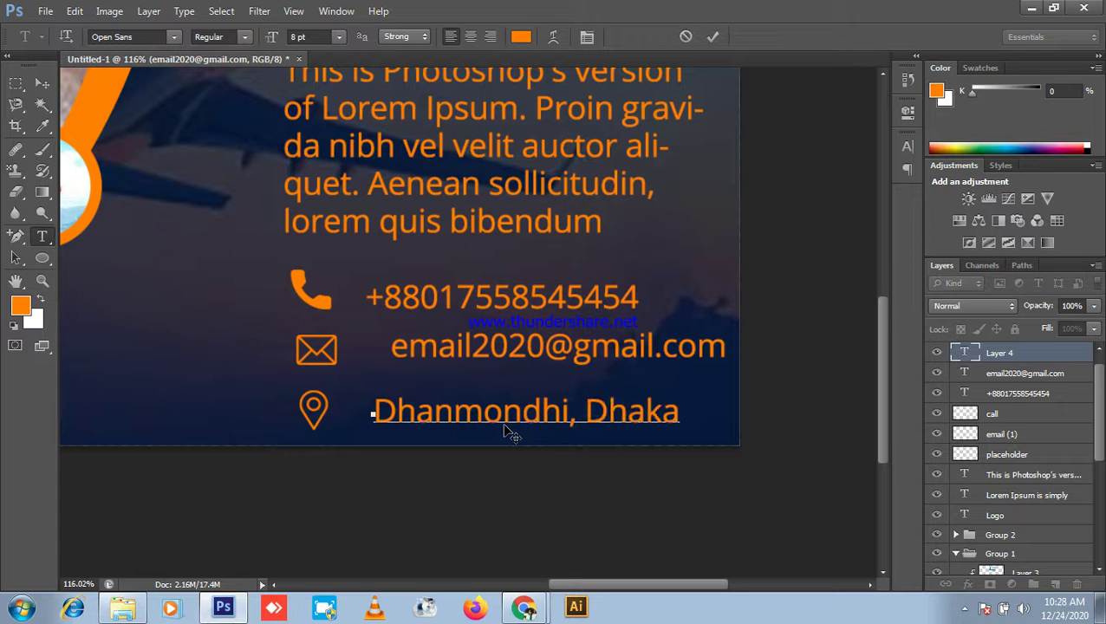
pyautogui.write('-')
pyautogui.write('-120')
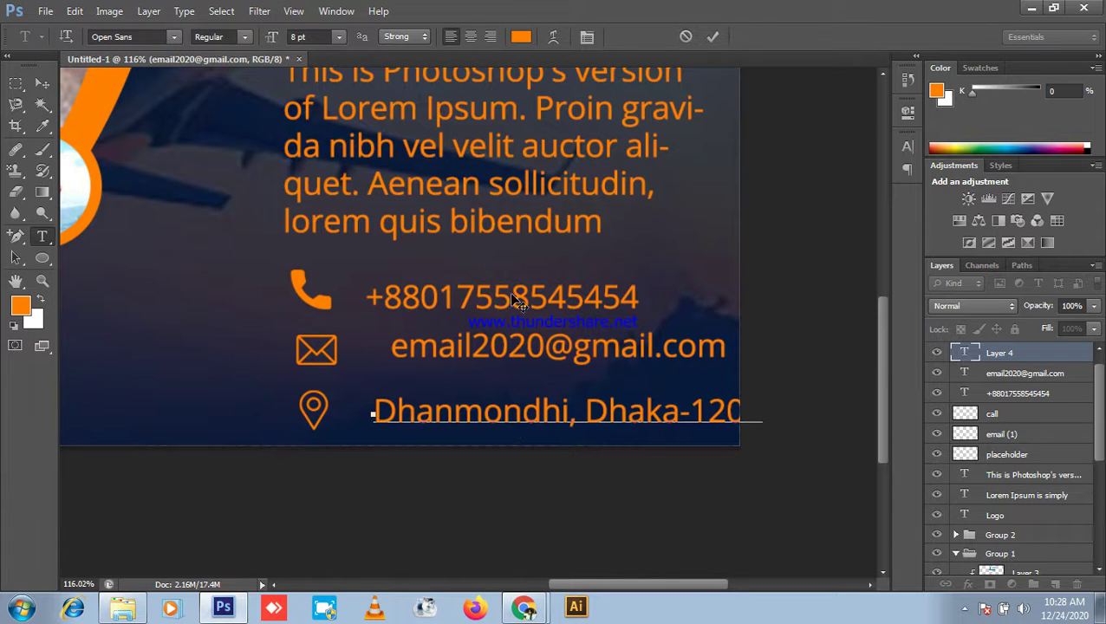
pyautogui.write('2')
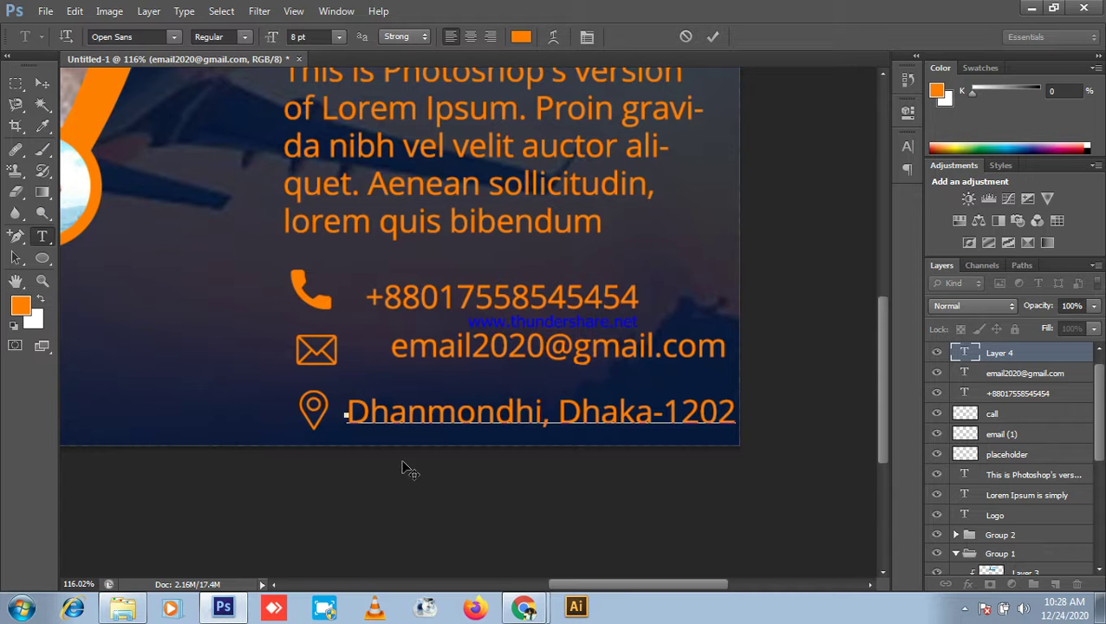
pyautogui.hotkey('ctrl', 'Return')
pyautogui.press('v')
pyautogui.scroll(2, 546, 295)
pyautogui.scroll(-1, 572, 338)
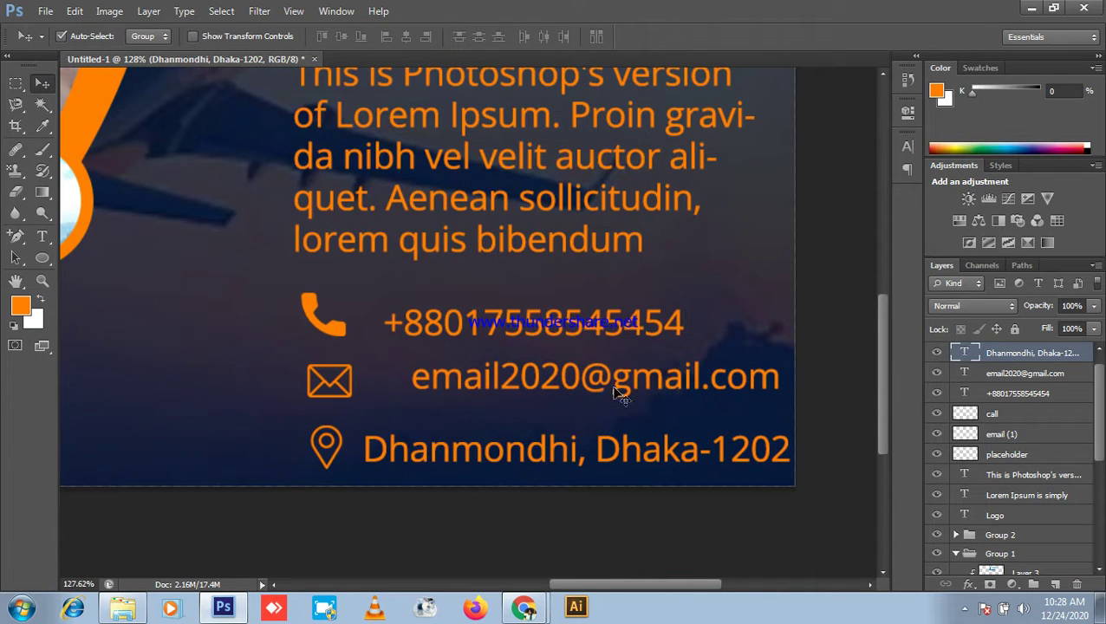
pyautogui.scroll(-1, 598, 399)
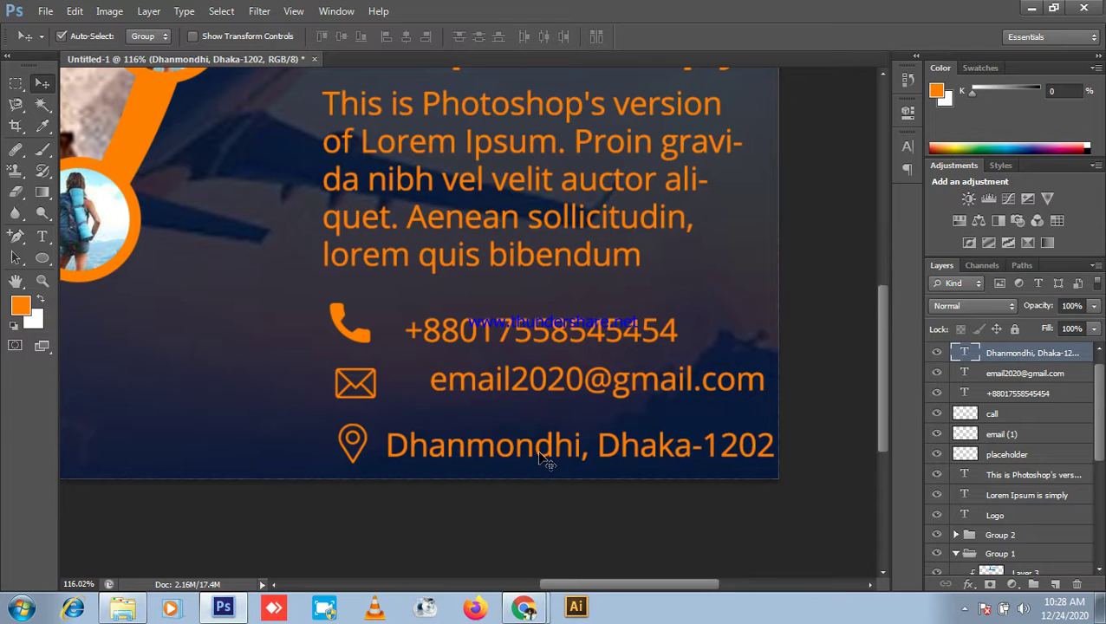
# Step: Fix the misspelled area name in the address by deleting the extra 'h'
pyautogui.doubleClick(968, 355)
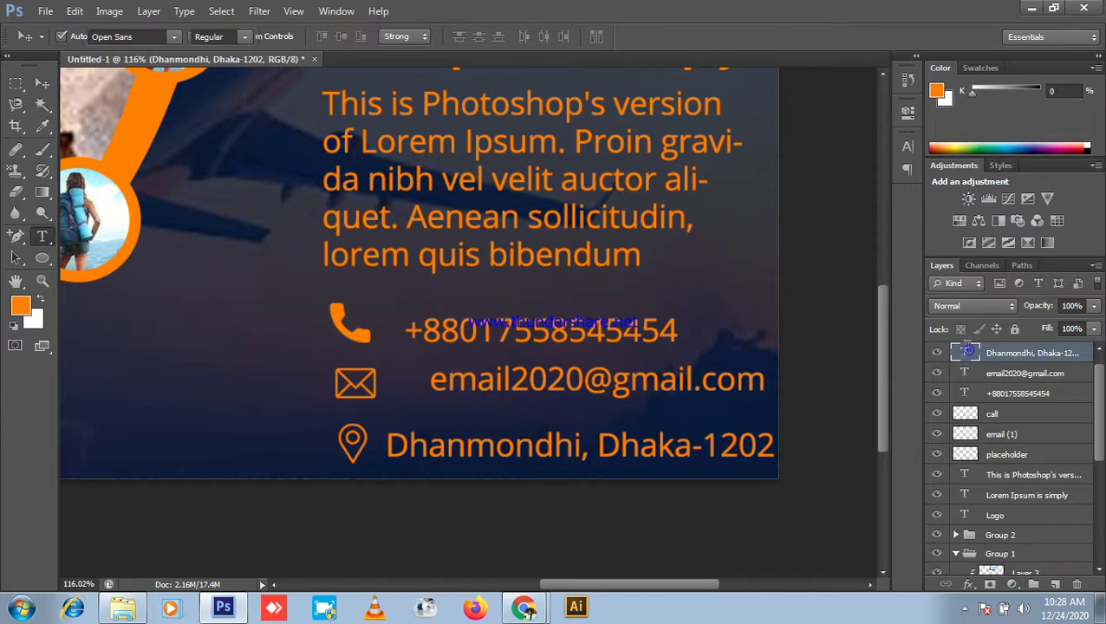
pyautogui.click(573, 442)
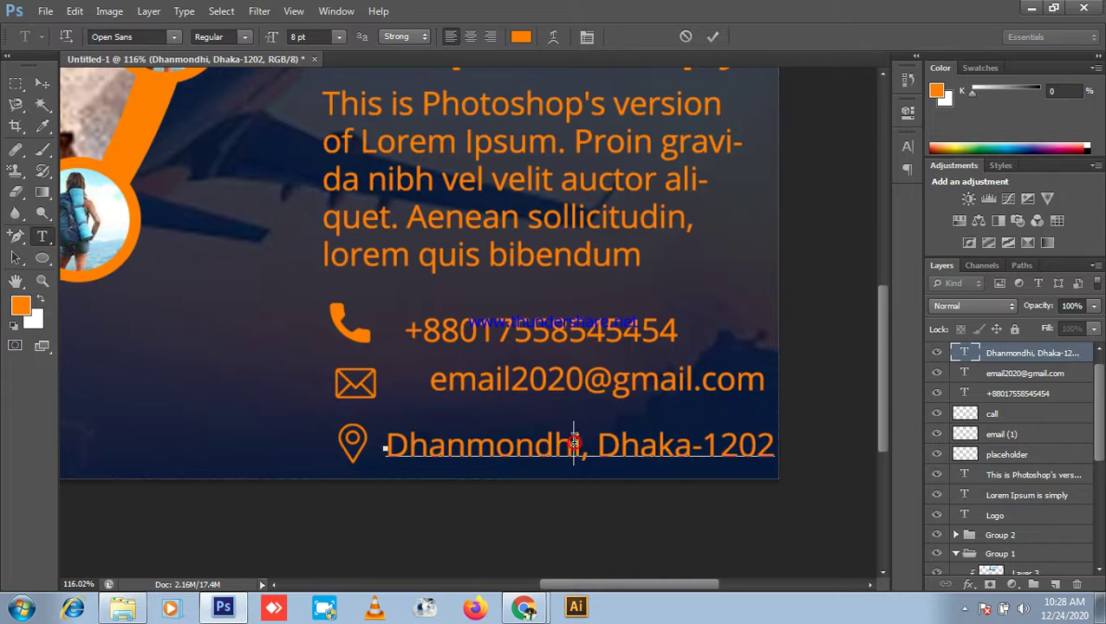
pyautogui.press('Delete')
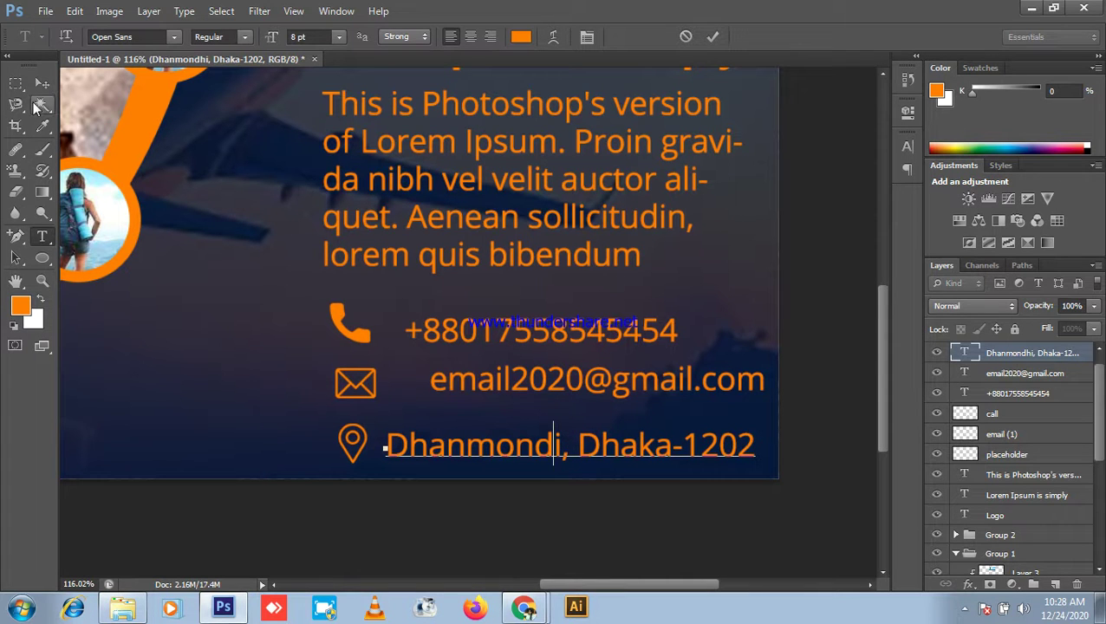
pyautogui.click(43, 85)
pyautogui.scroll(-2, 705, 445)
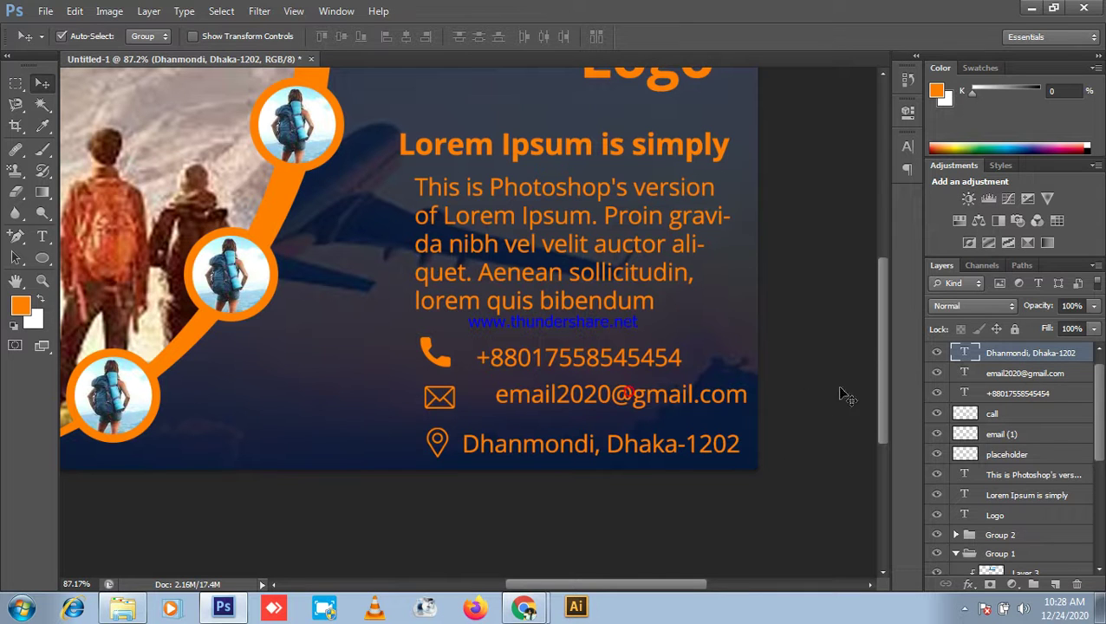
# Step: Distribute the three contact text lines by vertical and horizontal centres
pyautogui.keyDown('shift'); pyautogui.click(1053, 373); pyautogui.keyUp('shift')
pyautogui.keyDown('shift'); pyautogui.click(1028, 393); pyautogui.keyUp('shift')
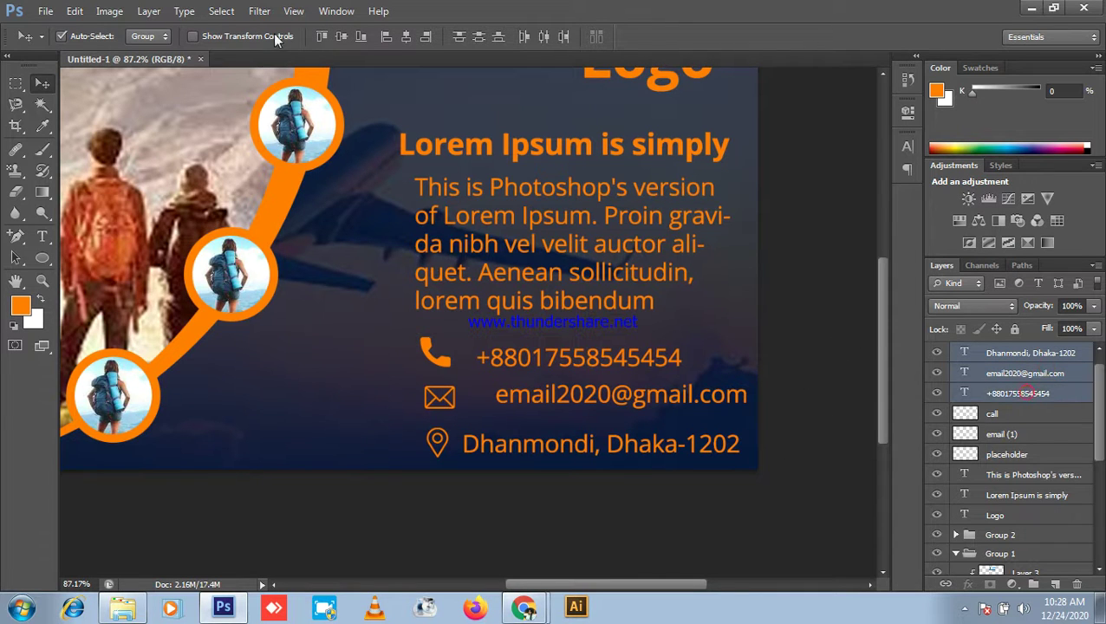
pyautogui.click(480, 36)
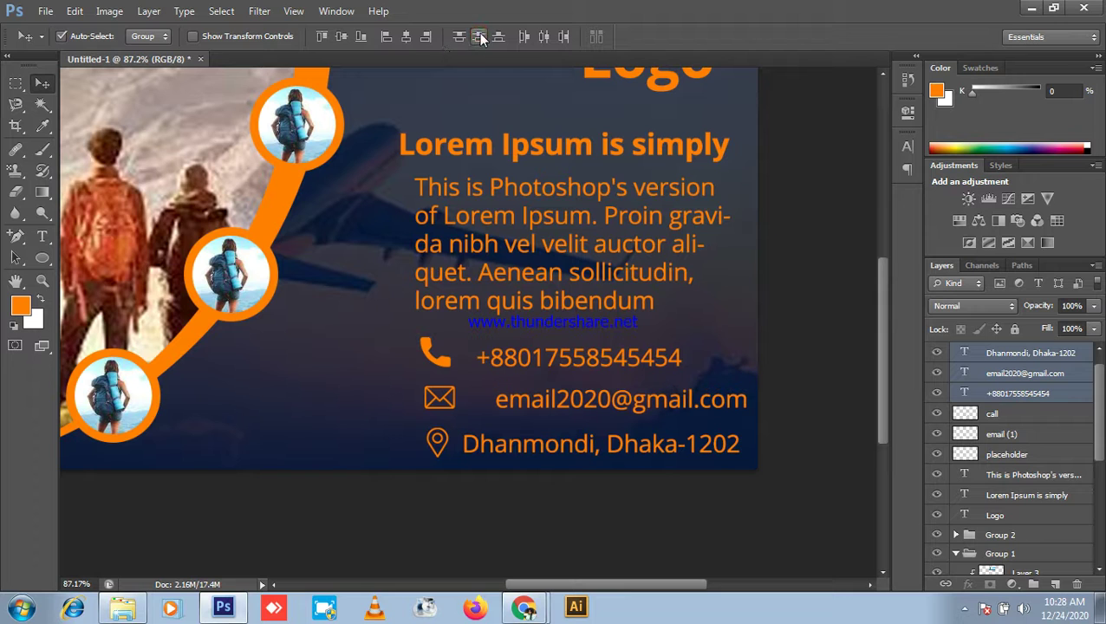
pyautogui.click(545, 37)
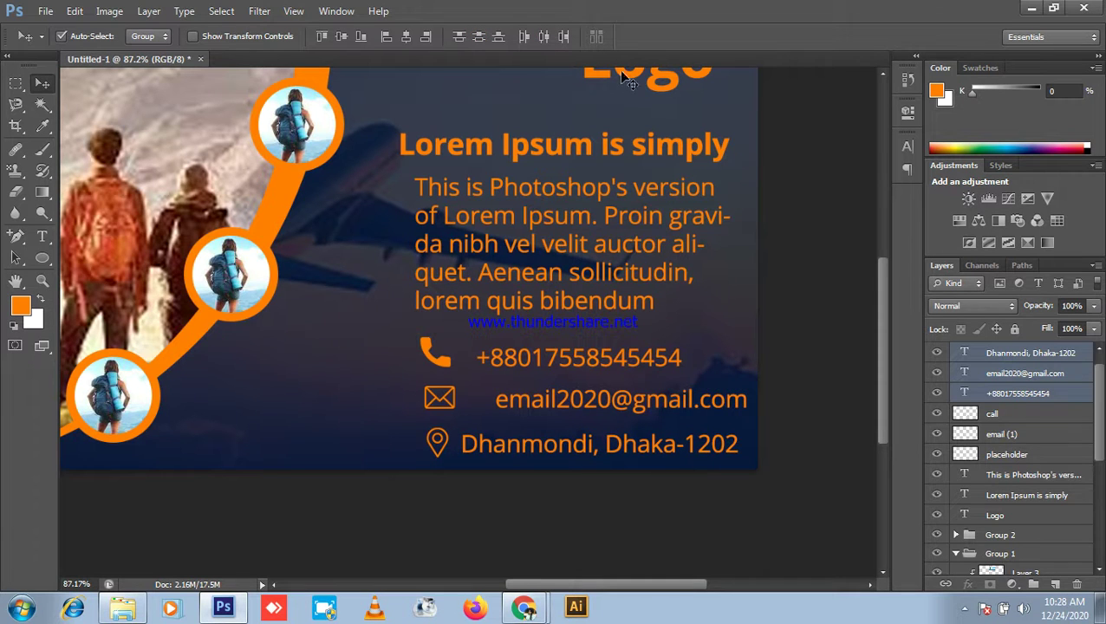
pyautogui.click(819, 376)
# Step: Turn on the rulers around the canvas with Ctrl+R
pyautogui.scroll(3, 576, 442)
pyautogui.scroll(2, 577, 442)
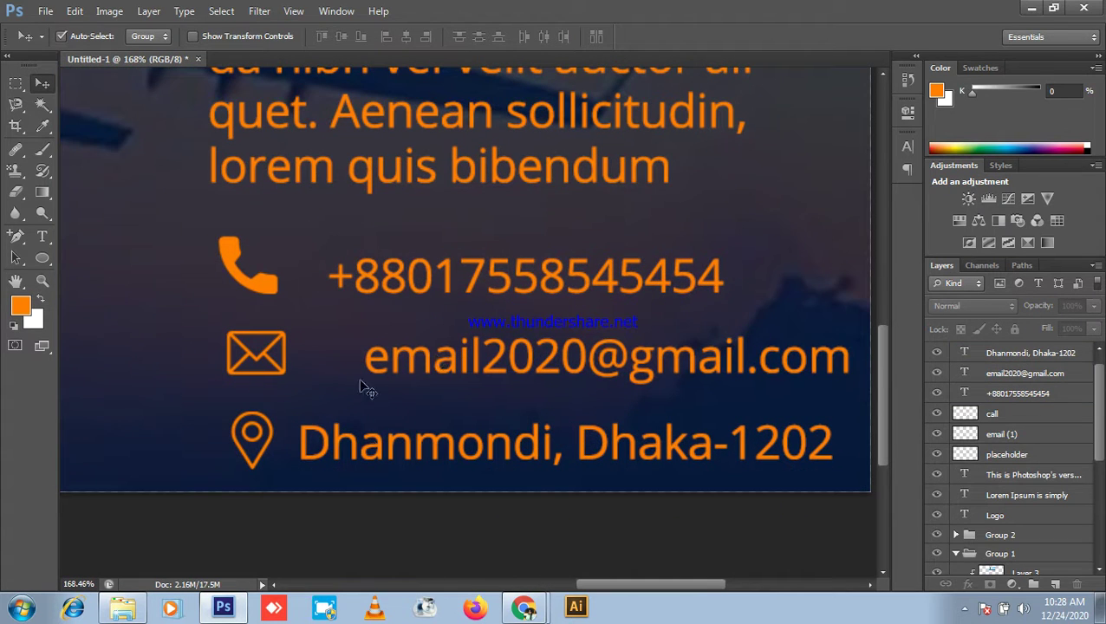
pyautogui.scroll(-3, 629, 546)
pyautogui.scroll(-2, 629, 546)
pyautogui.click(849, 398)
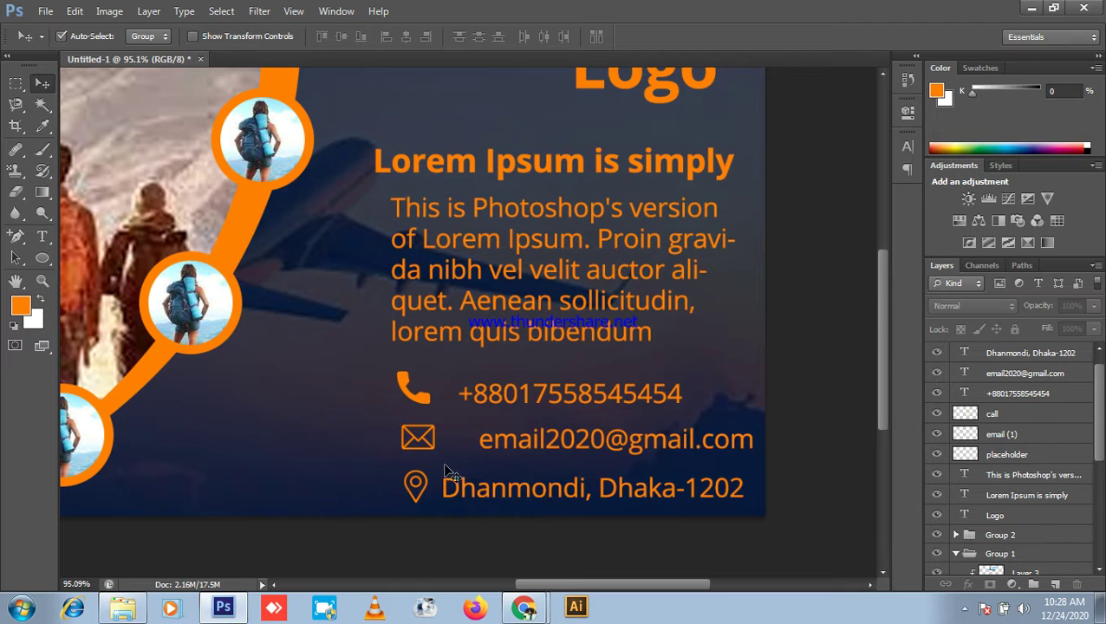
pyautogui.hotkey('ctrl', 'r')
pyautogui.scroll(1, 451, 473)
# Step: Add a vertical guide across the contact block and align the address, e-mail and phone lines to it
pyautogui.moveTo(70, 342); pyautogui.dragTo(477, 413)
pyautogui.scroll(5, 469, 520)
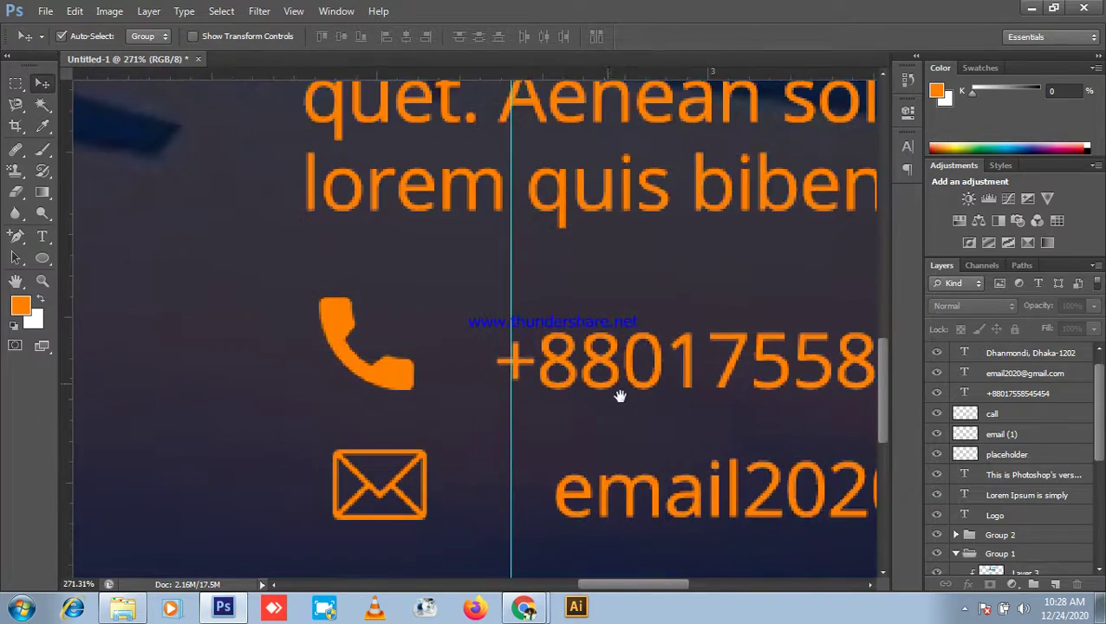
pyautogui.scroll(-2, 619, 396)
pyautogui.scroll(-2, 376, 377)
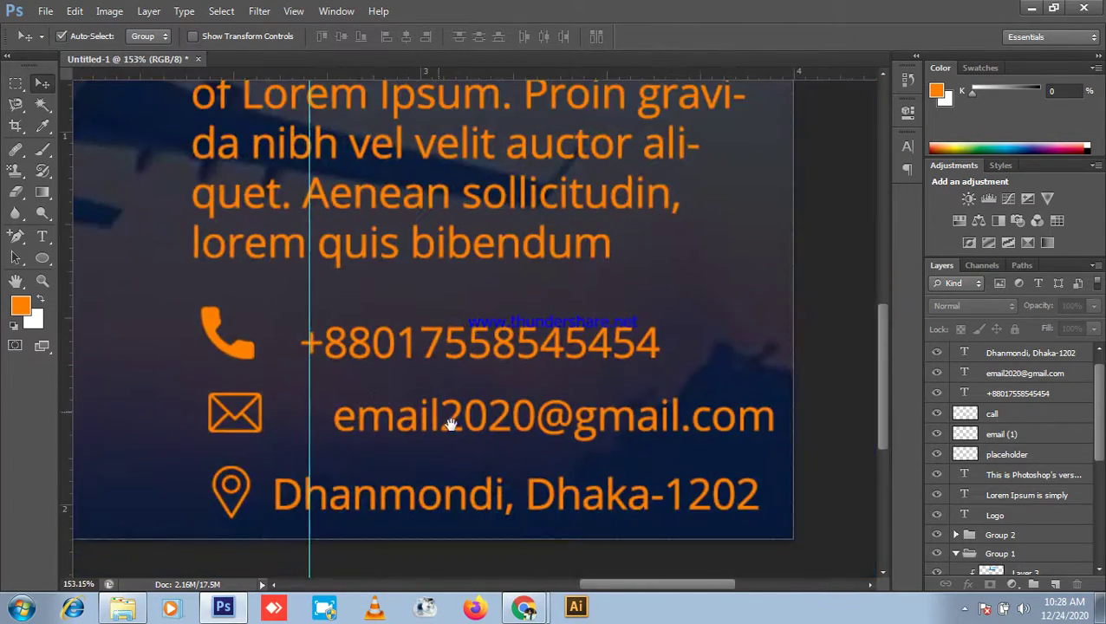
pyautogui.moveTo(450, 424); pyautogui.dragTo(446, 314)
pyautogui.moveTo(402, 399); pyautogui.dragTo(443, 396)
pyautogui.moveTo(425, 318); pyautogui.dragTo(402, 320)
pyautogui.moveTo(367, 241); pyautogui.dragTo(367, 232)
# Step: Shift the vertical guide slightly left and snap the address line onto it
pyautogui.scroll(-5, 153, 365)
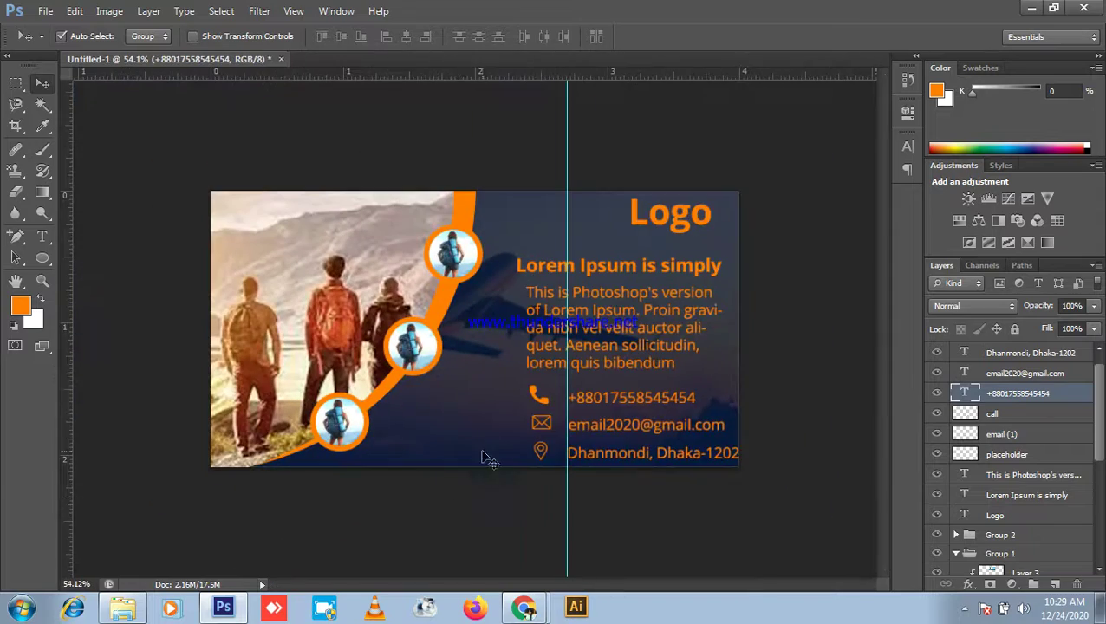
pyautogui.scroll(6, 726, 484)
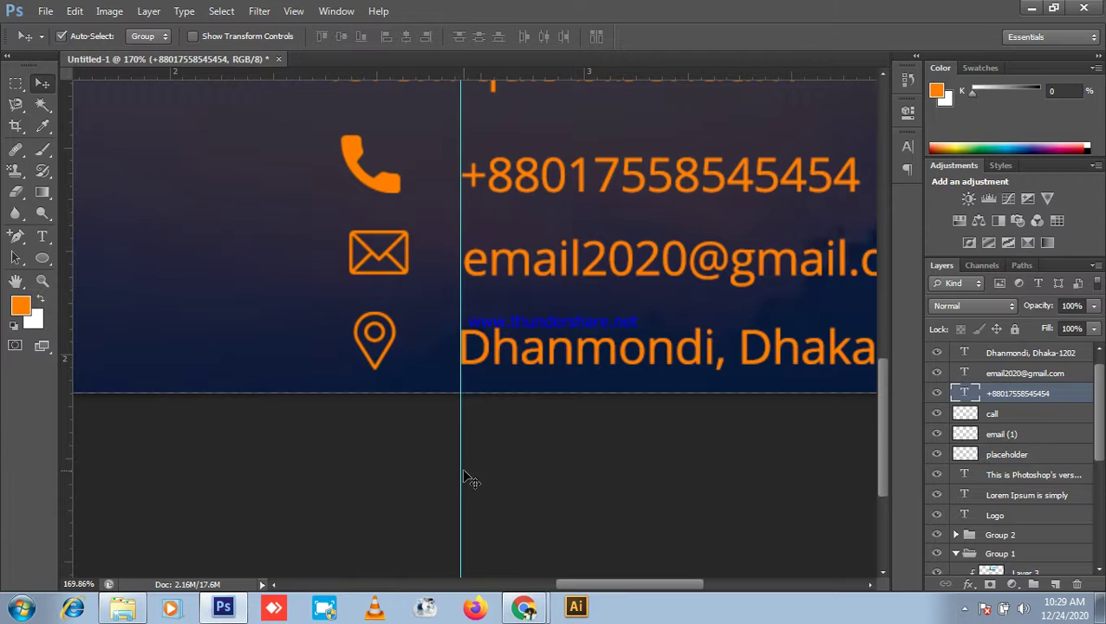
pyautogui.click(460, 480)
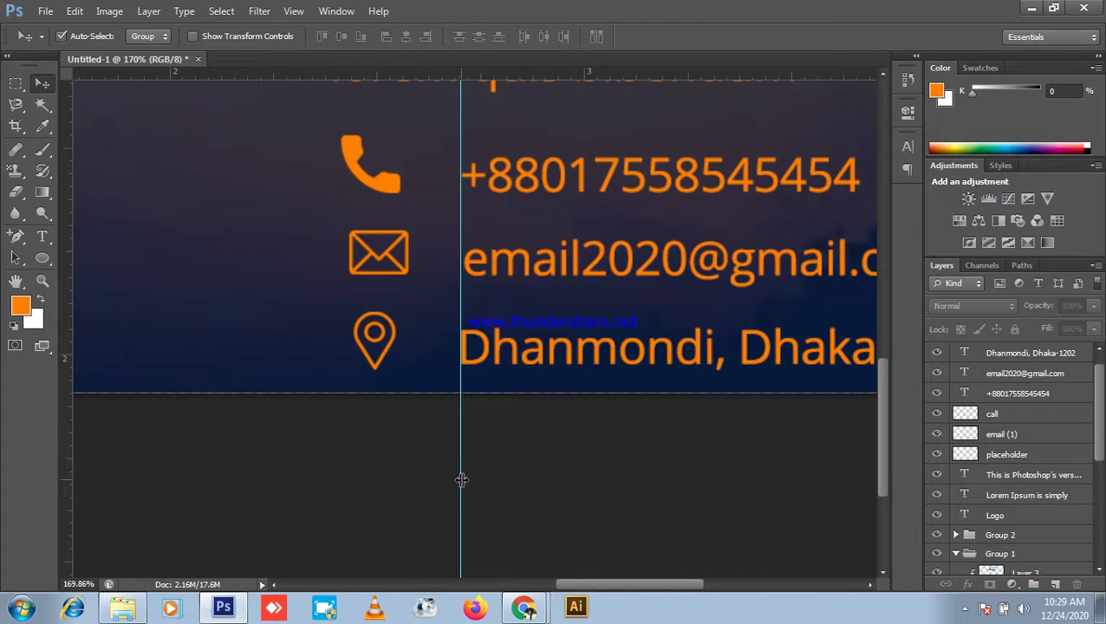
pyautogui.moveTo(462, 479); pyautogui.dragTo(453, 479)
pyautogui.moveTo(514, 364); pyautogui.dragTo(508, 364)
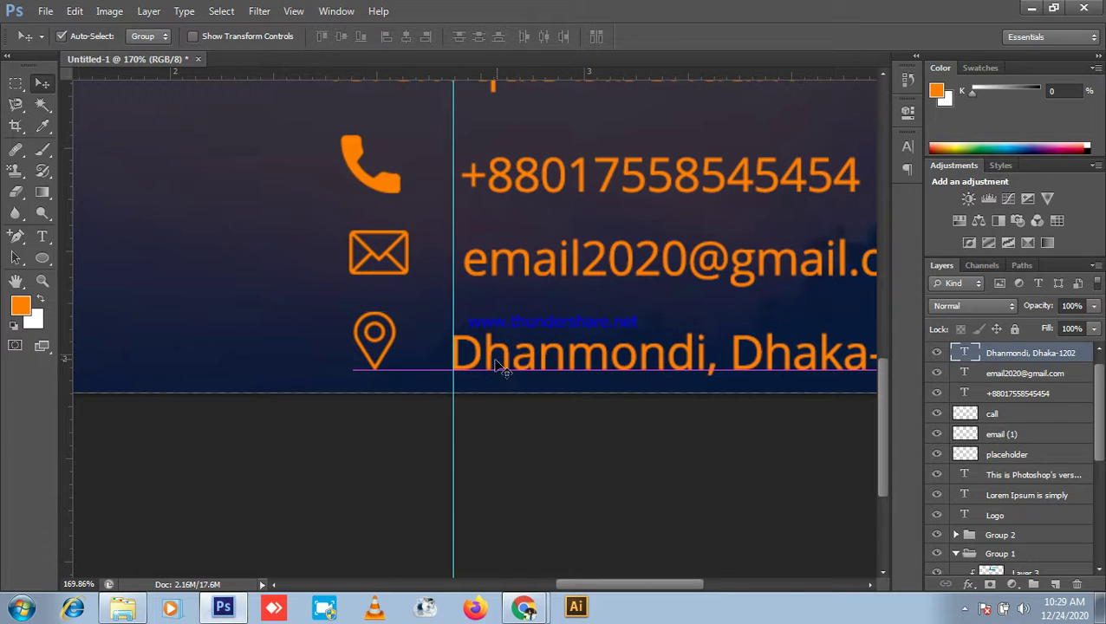
pyautogui.scroll(-1, 331, 407)
pyautogui.moveTo(591, 416); pyautogui.dragTo(512, 446)
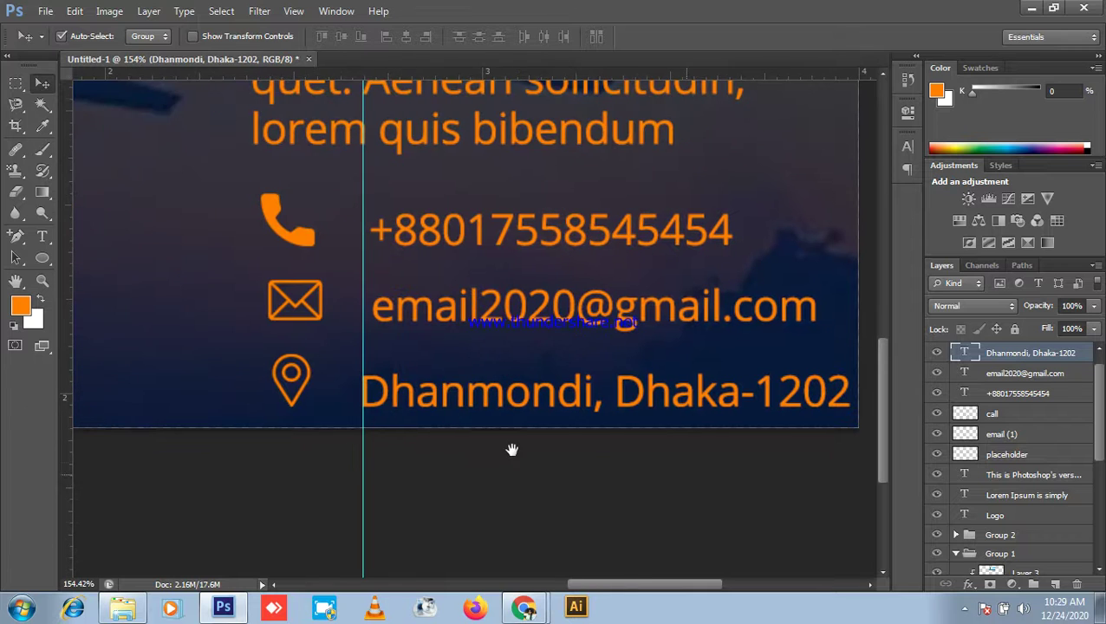
# Step: Move the e-mail and phone-number lines left onto the guide
pyautogui.moveTo(523, 317); pyautogui.dragTo(515, 305)
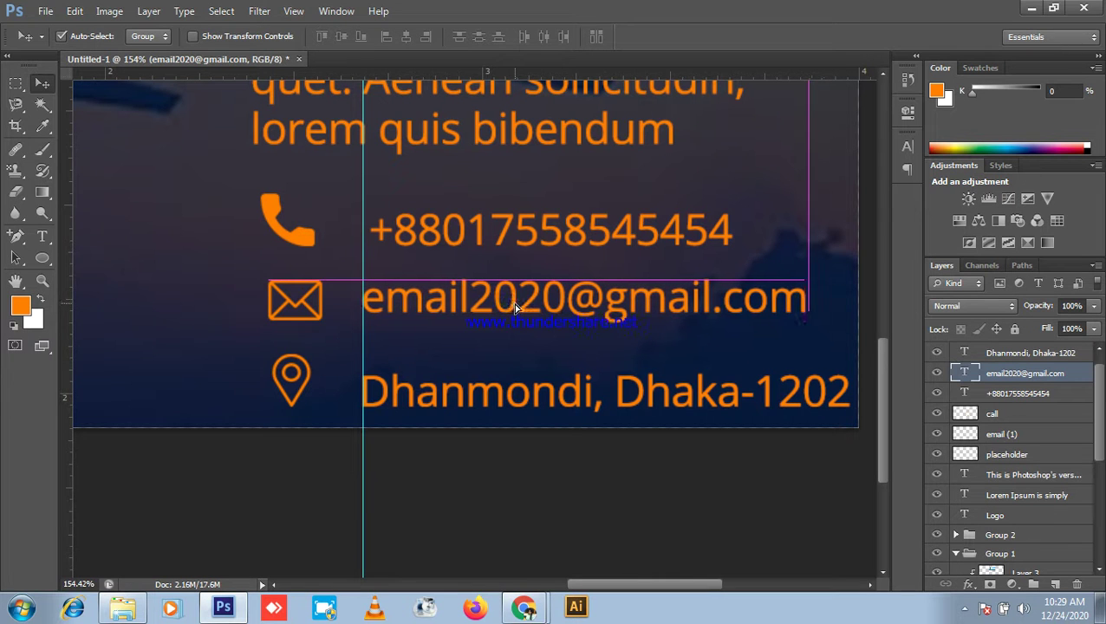
pyautogui.click(485, 230)
pyautogui.moveTo(484, 228); pyautogui.dragTo(482, 233)
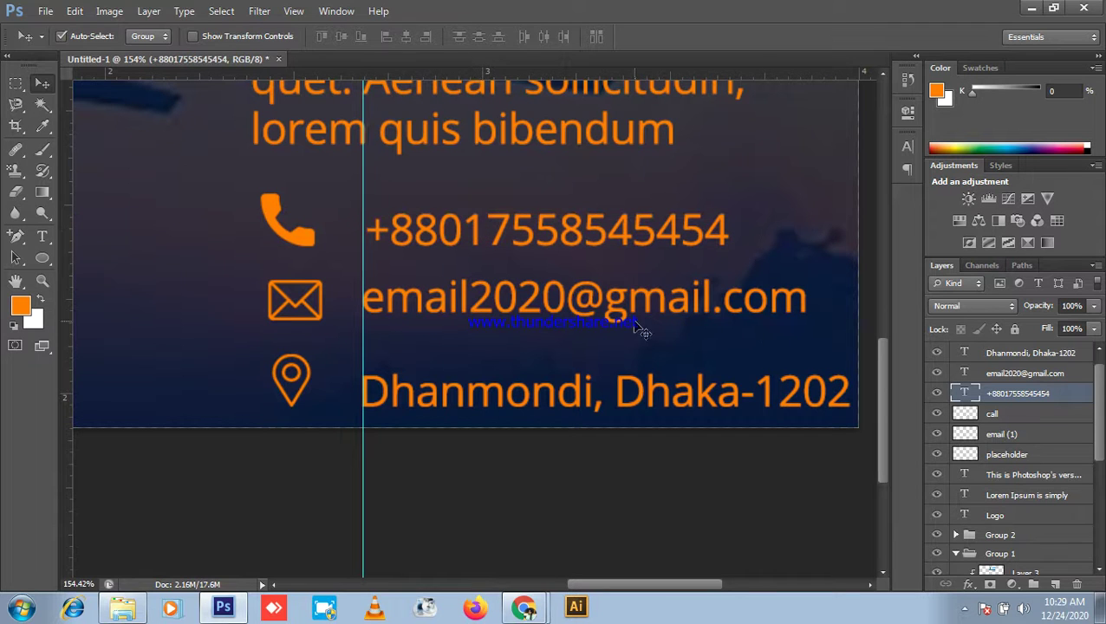
# Step: Distribute the three contact lines' vertical centres evenly and zoom out to the whole banner
pyautogui.keyDown('shift'); pyautogui.click(1026, 373); pyautogui.keyUp('shift')
pyautogui.keyDown('shift'); pyautogui.click(1030, 352); pyautogui.keyUp('shift')
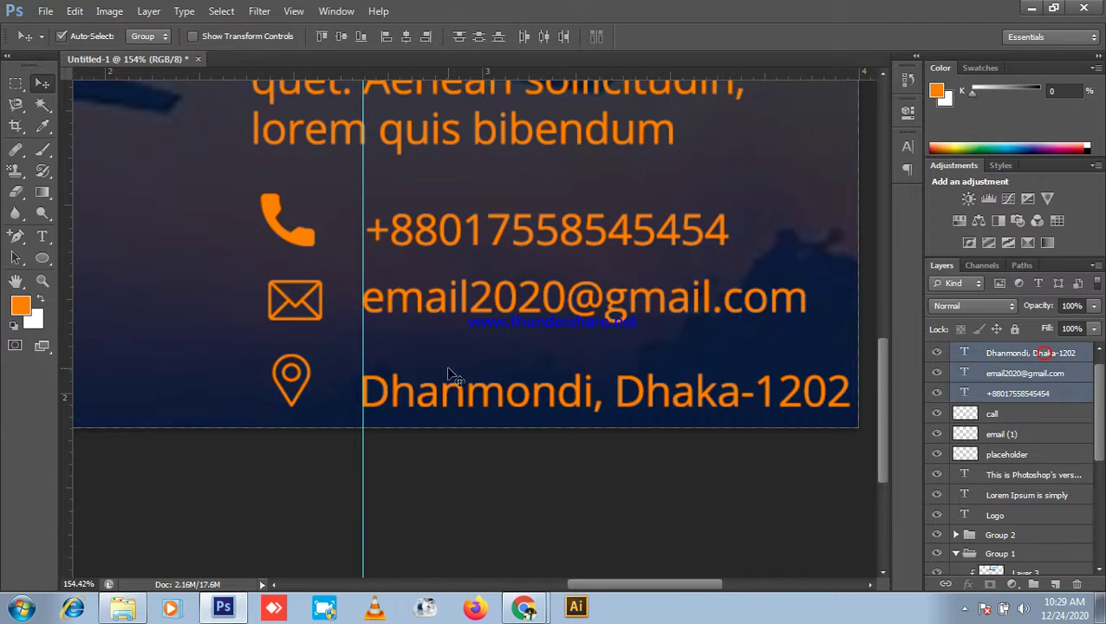
pyautogui.click(476, 35)
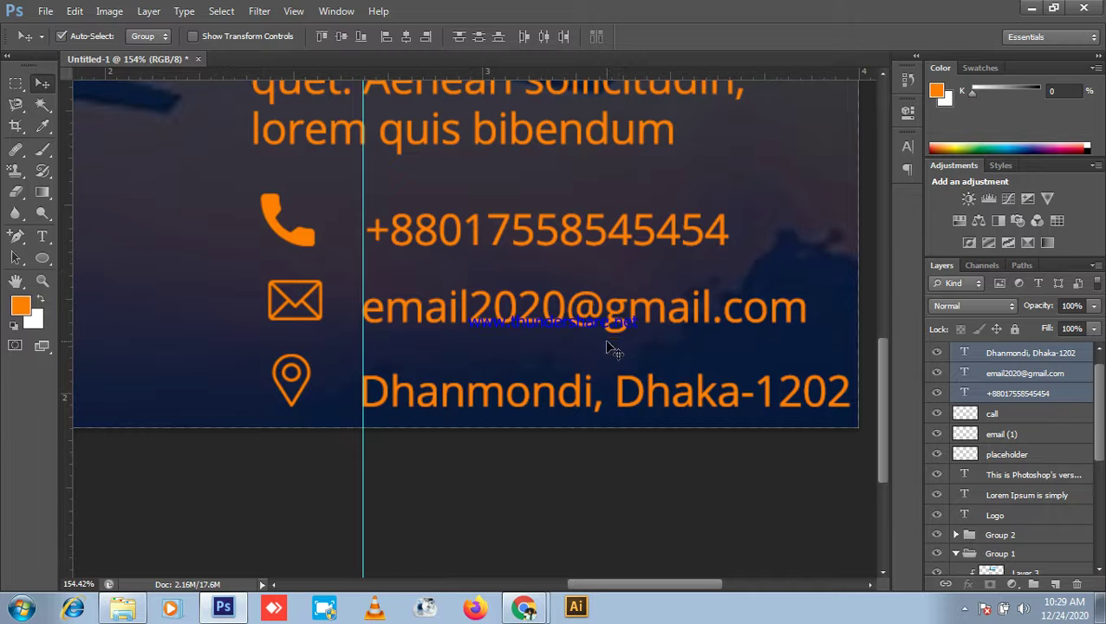
pyautogui.hotkey('ctrl', '0')
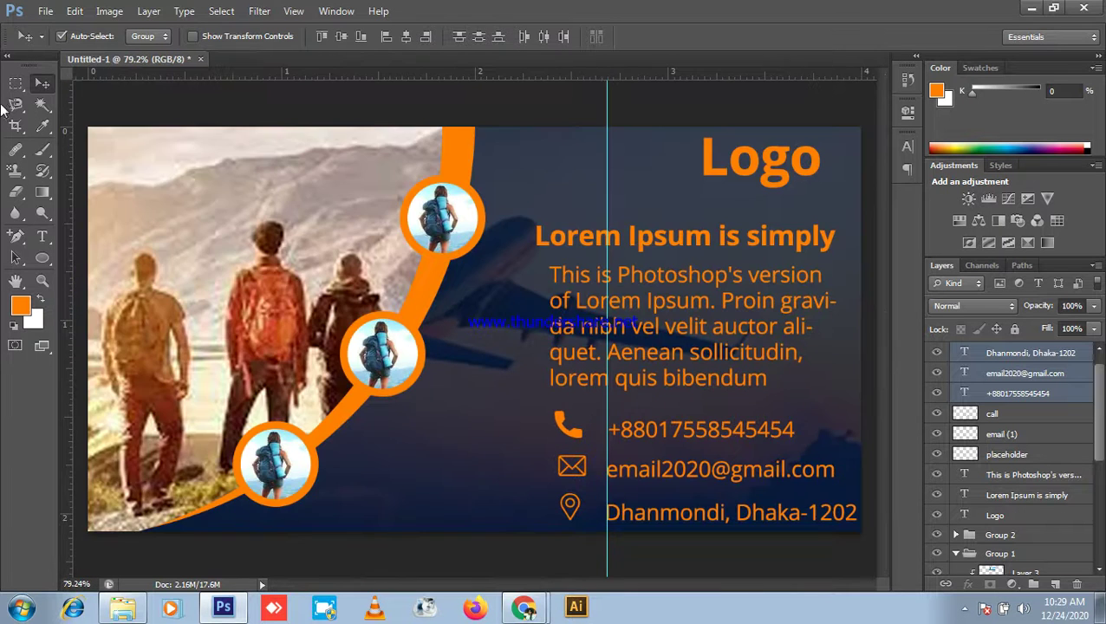
pyautogui.hotkey('ctrl', '-')
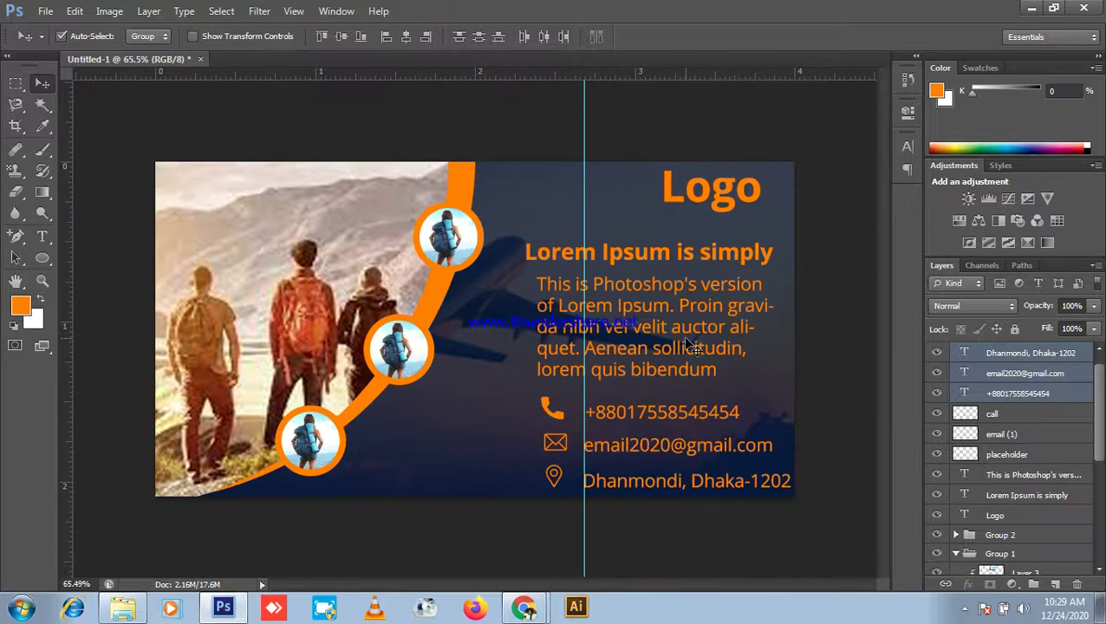
pyautogui.hotkey('ctrl', '-')
pyautogui.click(848, 359)
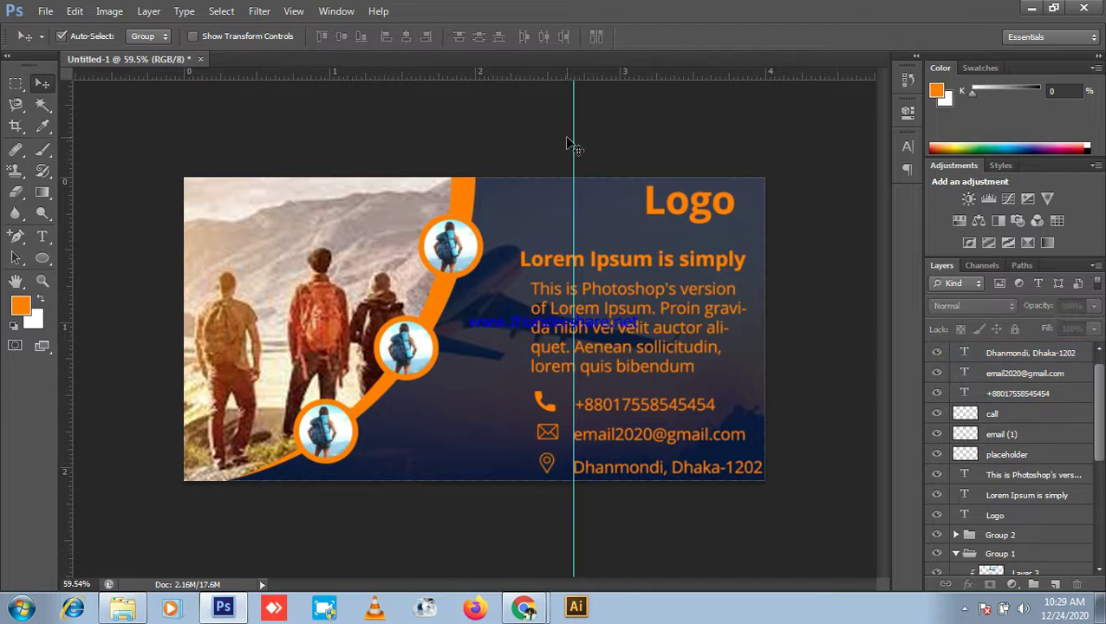
# Step: Hide the alignment guide, set the Pen tool to path mode, then return to the Move tool
pyautogui.hotkey('ctrl', ';')
pyautogui.scroll(4, 630, 325)
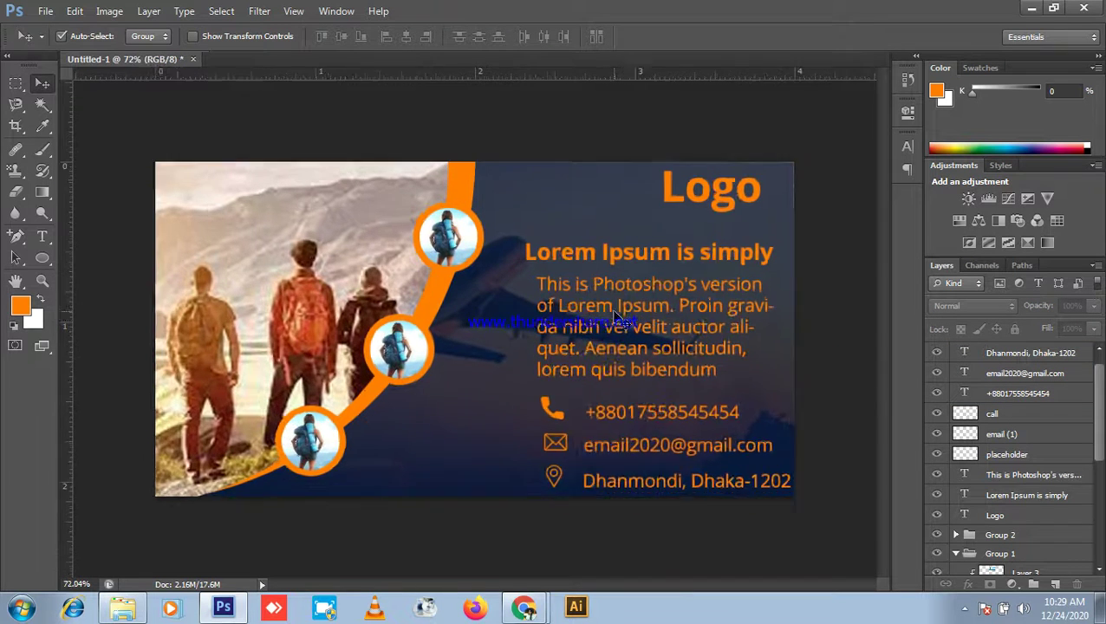
pyautogui.scroll(-2, 524, 460)
pyautogui.scroll(-1, 305, 307)
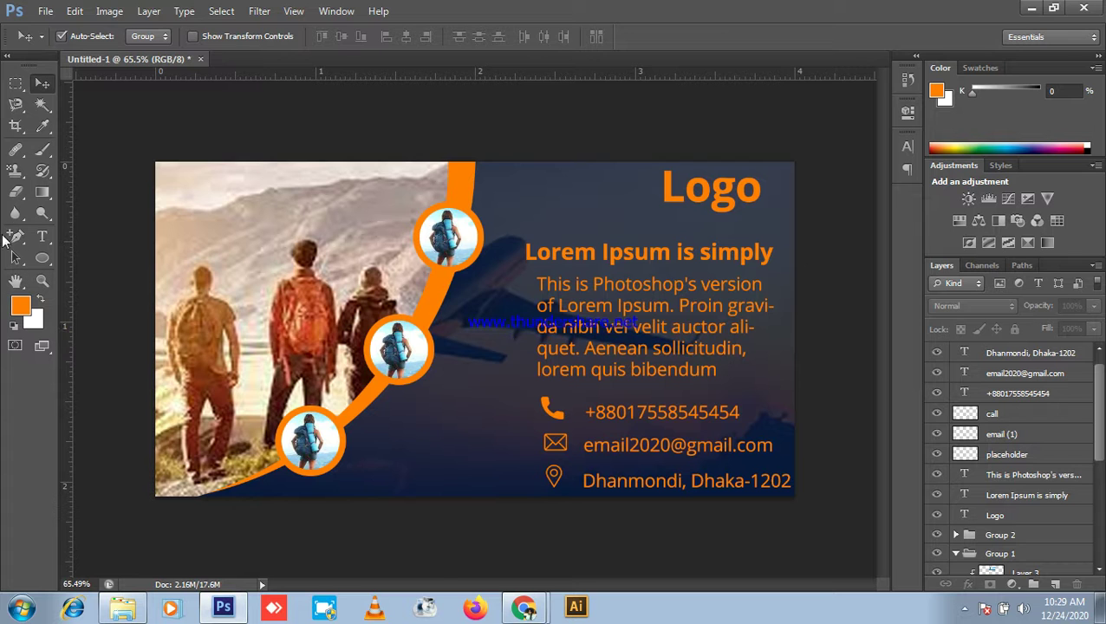
pyautogui.click(13, 237)
pyautogui.click(70, 234)
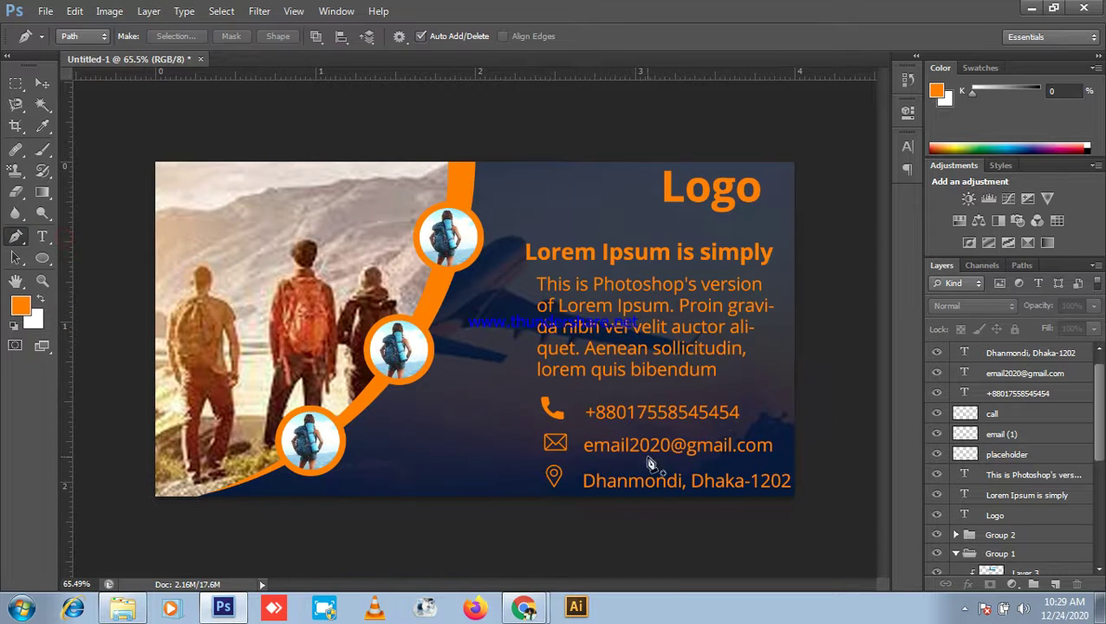
pyautogui.scroll(2, 671, 440)
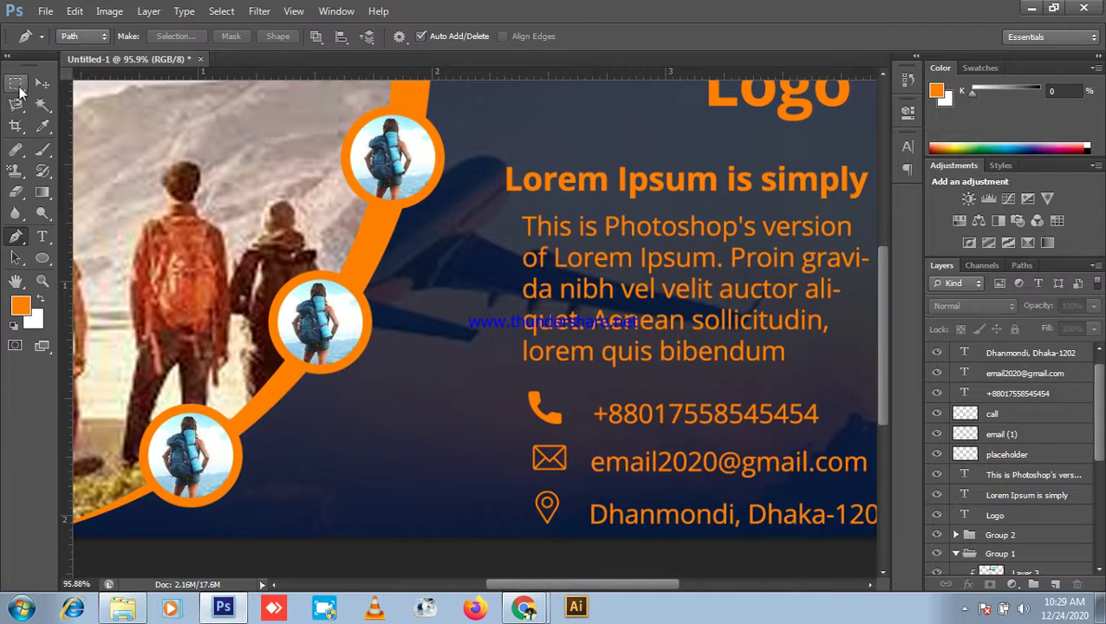
pyautogui.click(32, 84)
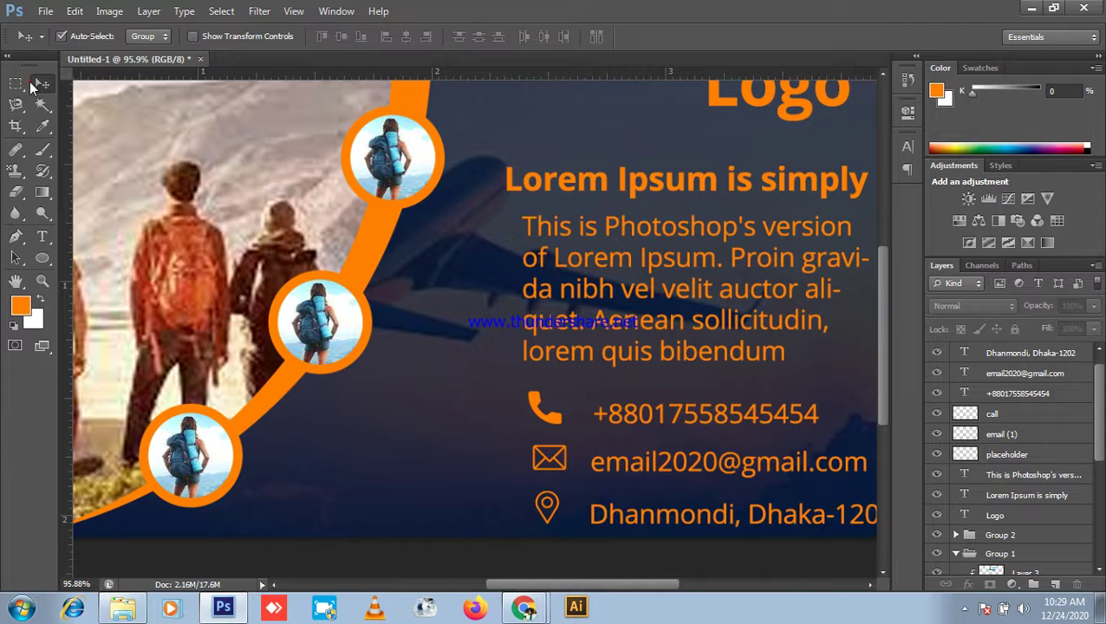
# Step: Group the address, email and phone lines with their phone, envelope and pin icons
pyautogui.click(1034, 354)
pyautogui.keyDown('ctrl'); pyautogui.click(1028, 373); pyautogui.keyUp('ctrl')
pyautogui.keyDown('ctrl'); pyautogui.click(1035, 394); pyautogui.keyUp('ctrl')
pyautogui.keyDown('ctrl'); pyautogui.click(1019, 416); pyautogui.keyUp('ctrl')
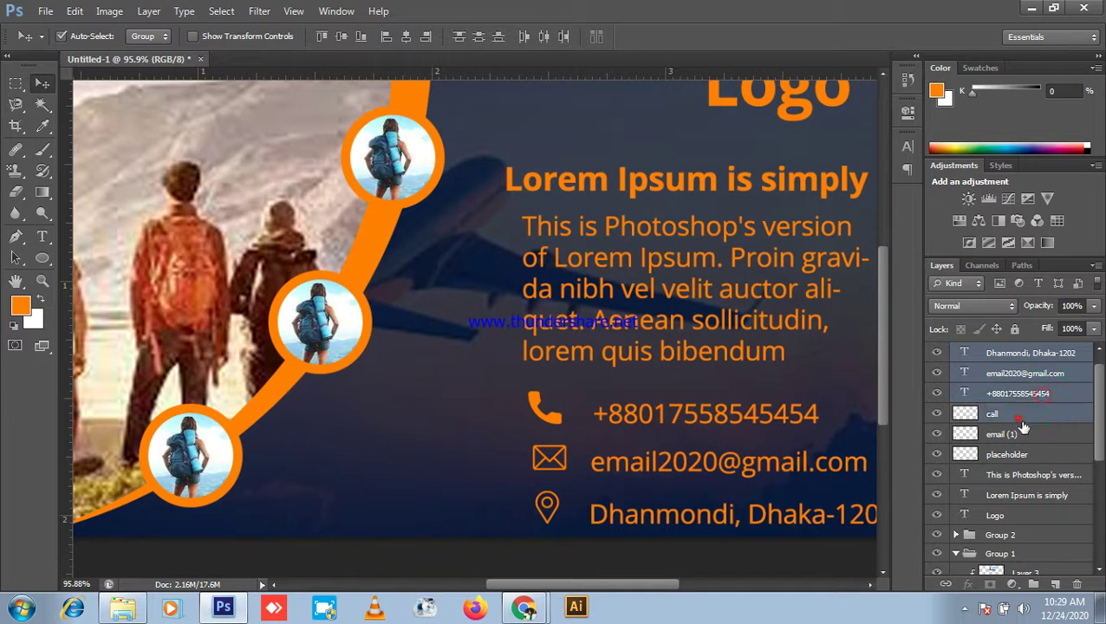
pyautogui.keyDown('ctrl'); pyautogui.click(1021, 434); pyautogui.keyUp('ctrl')
pyautogui.keyDown('ctrl'); pyautogui.click(1027, 455); pyautogui.keyUp('ctrl')
pyautogui.hotkey('ctrl', 'g')
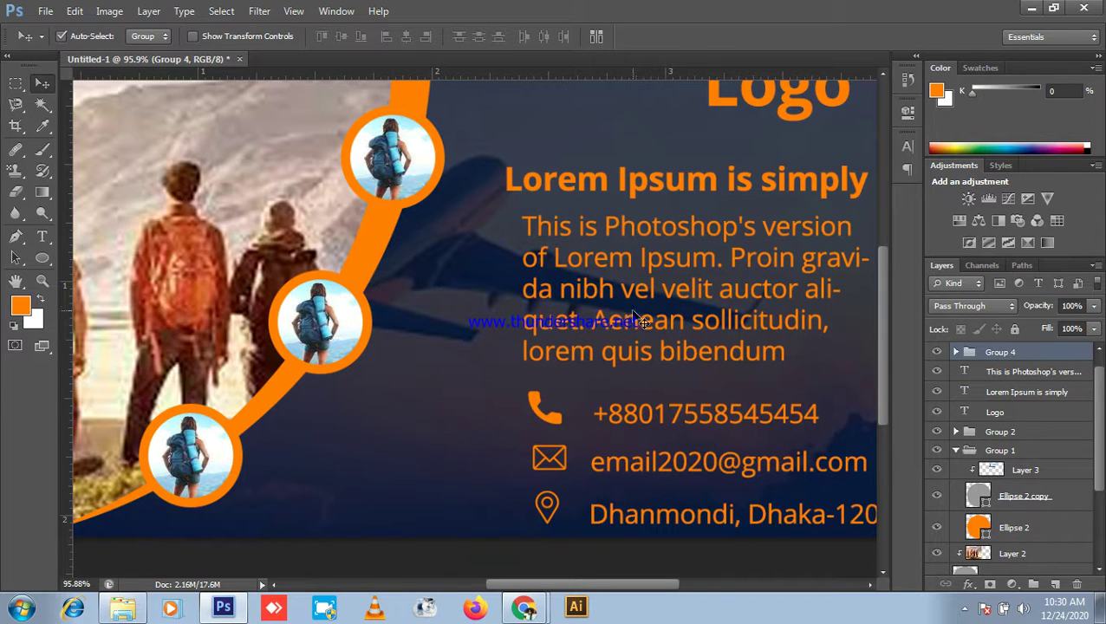
# Step: Shift the contact group, heading and paragraph slightly left, then raise the contact block a little
pyautogui.moveTo(709, 423); pyautogui.dragTo(624, 419)
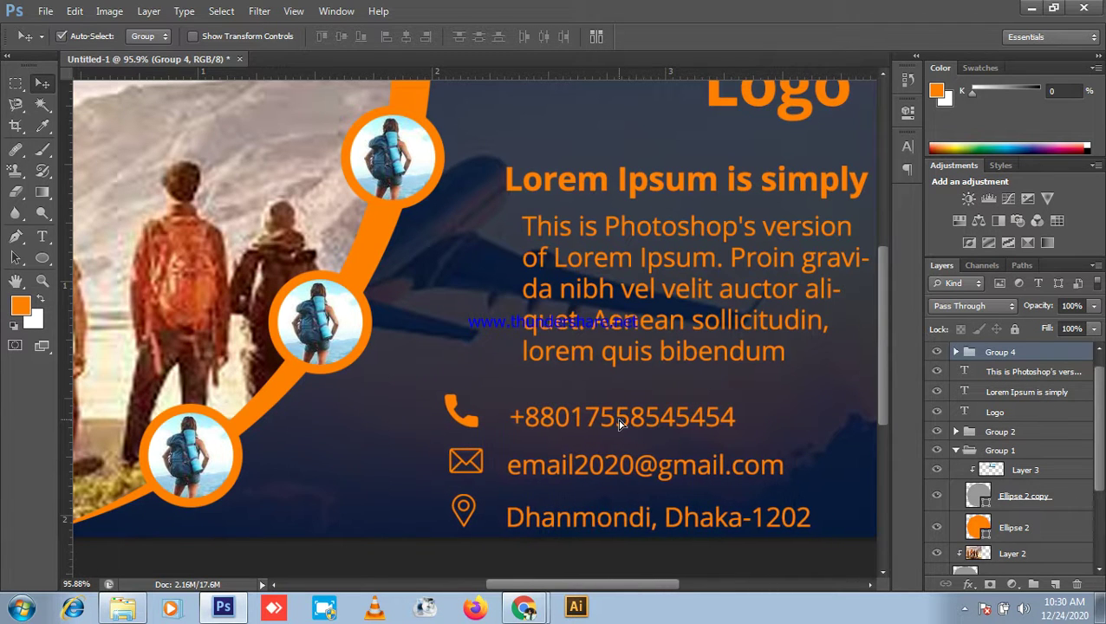
pyautogui.click(625, 334)
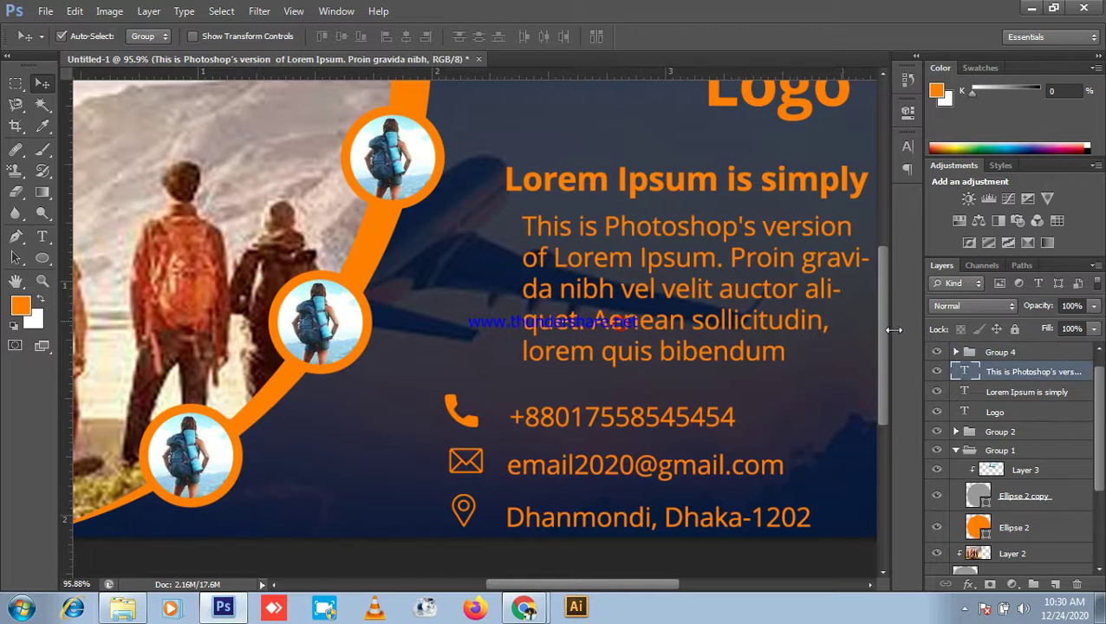
pyautogui.keyDown('shift'); pyautogui.click(1013, 394); pyautogui.keyUp('shift')
pyautogui.moveTo(756, 325); pyautogui.dragTo(725, 328)
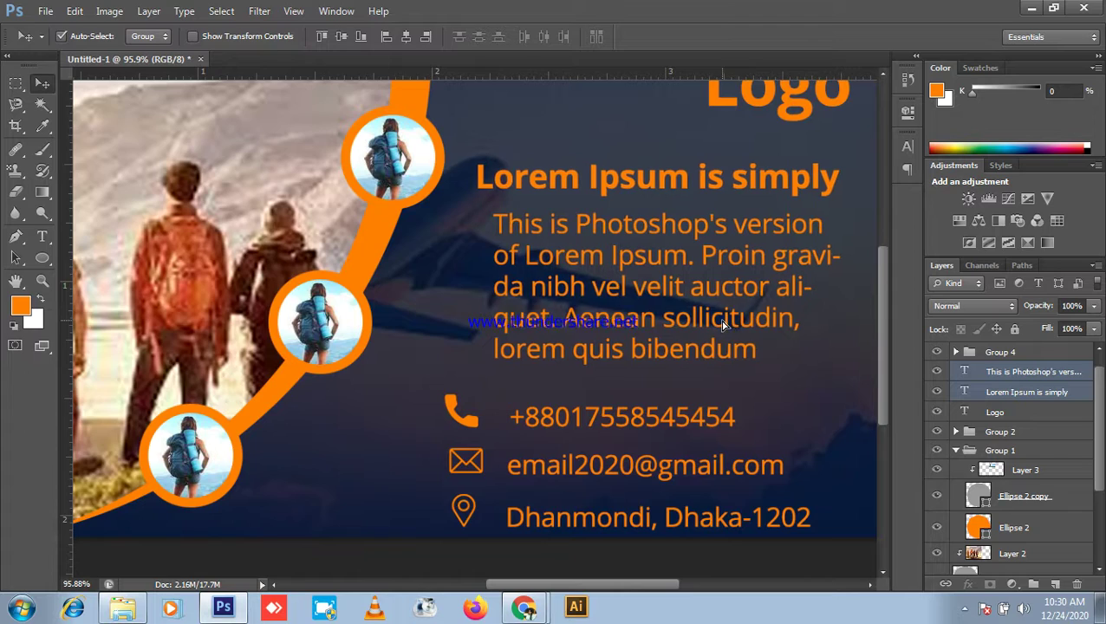
pyautogui.scroll(-3, 841, 440)
pyautogui.scroll(5, 841, 439)
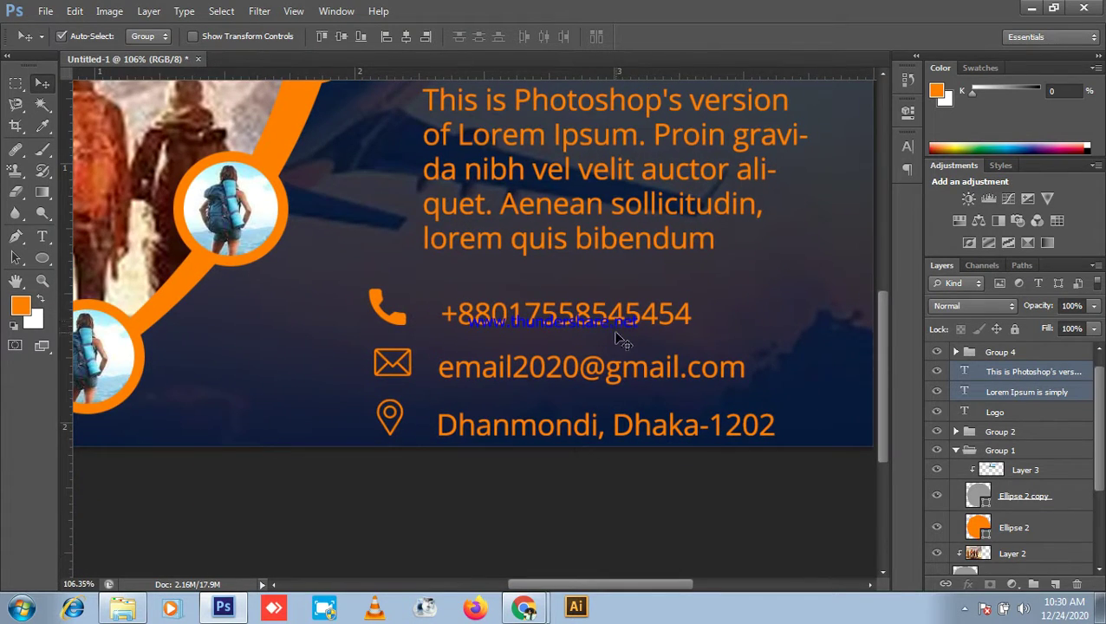
pyautogui.click(624, 324)
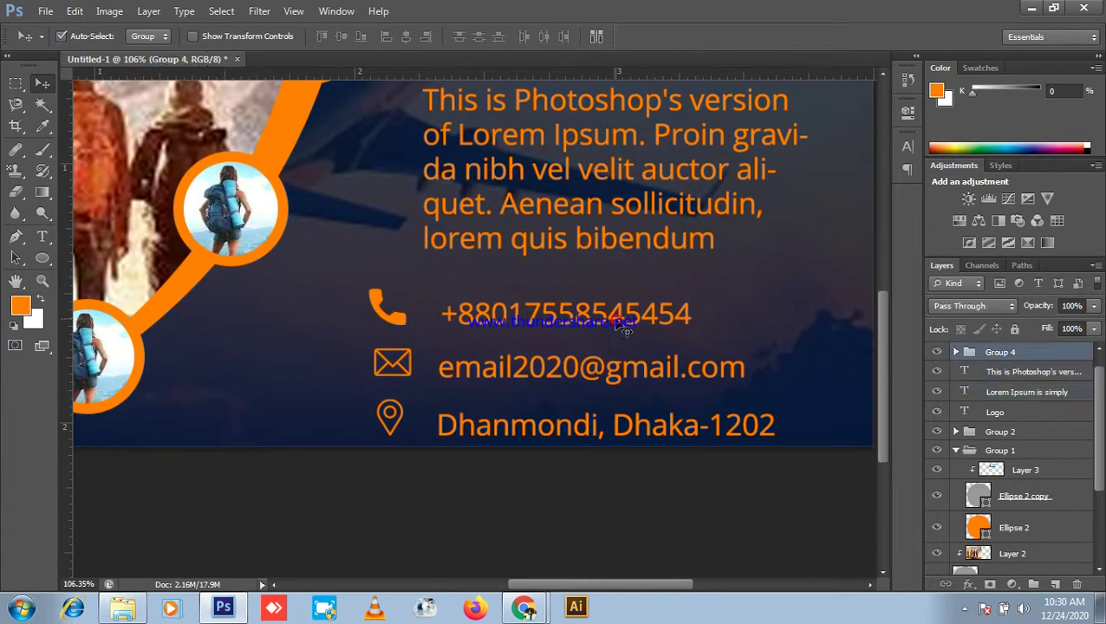
pyautogui.moveTo(622, 327); pyautogui.dragTo(617, 320)
pyautogui.scroll(2, 617, 321)
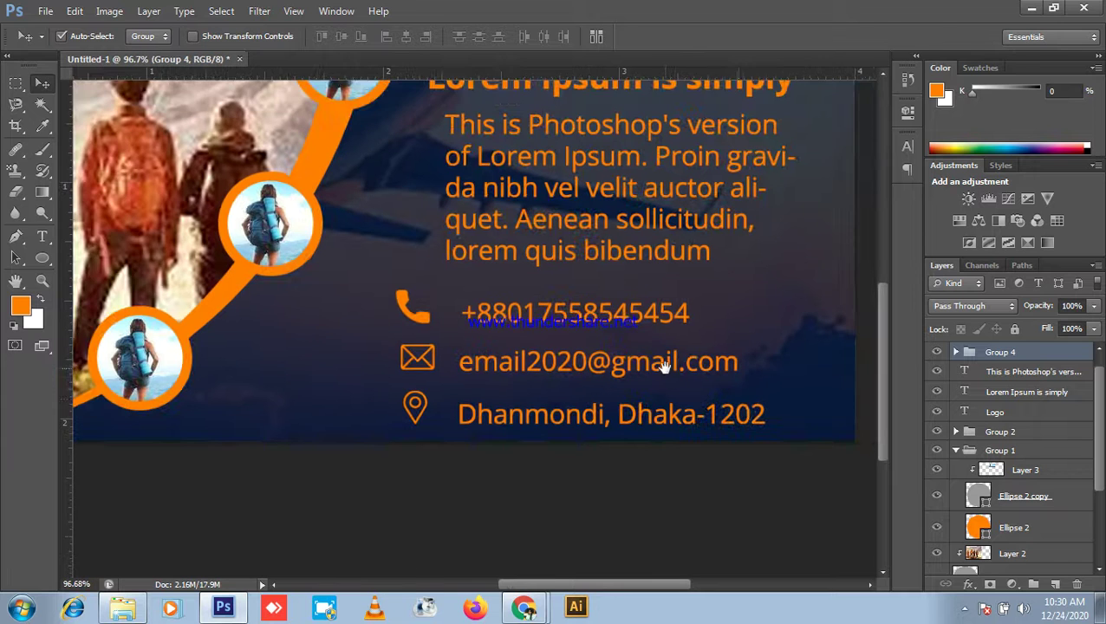
pyautogui.scroll(-2, 803, 440)
pyautogui.scroll(4, 856, 414)
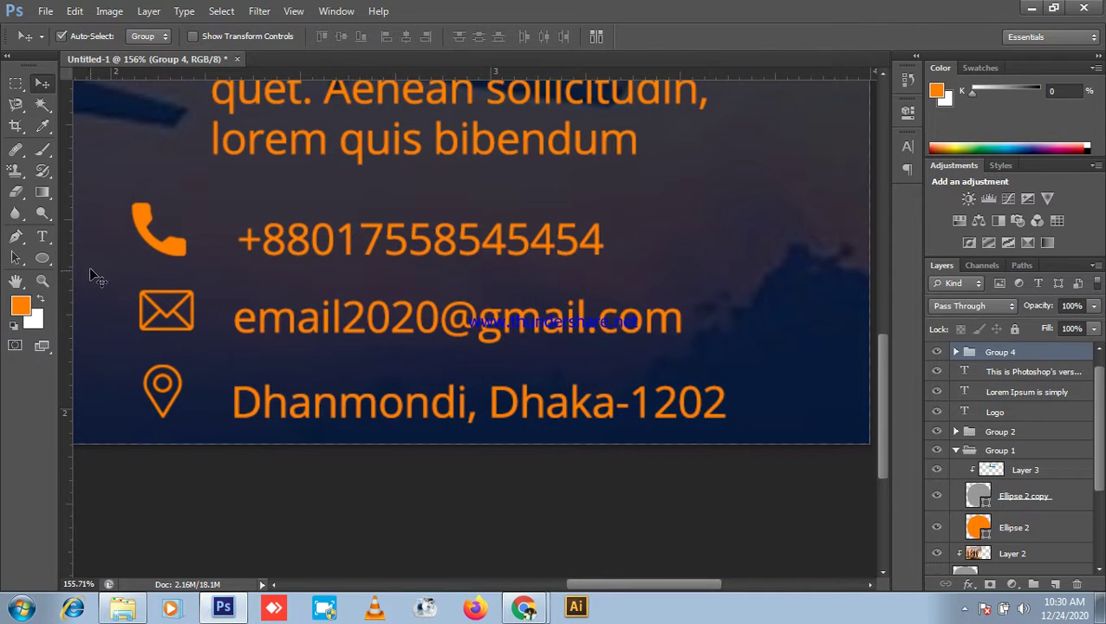
# Step: Draw a trial curved corner path at the bottom-right, then deselect it
pyautogui.click(43, 237)
pyautogui.click(16, 237)
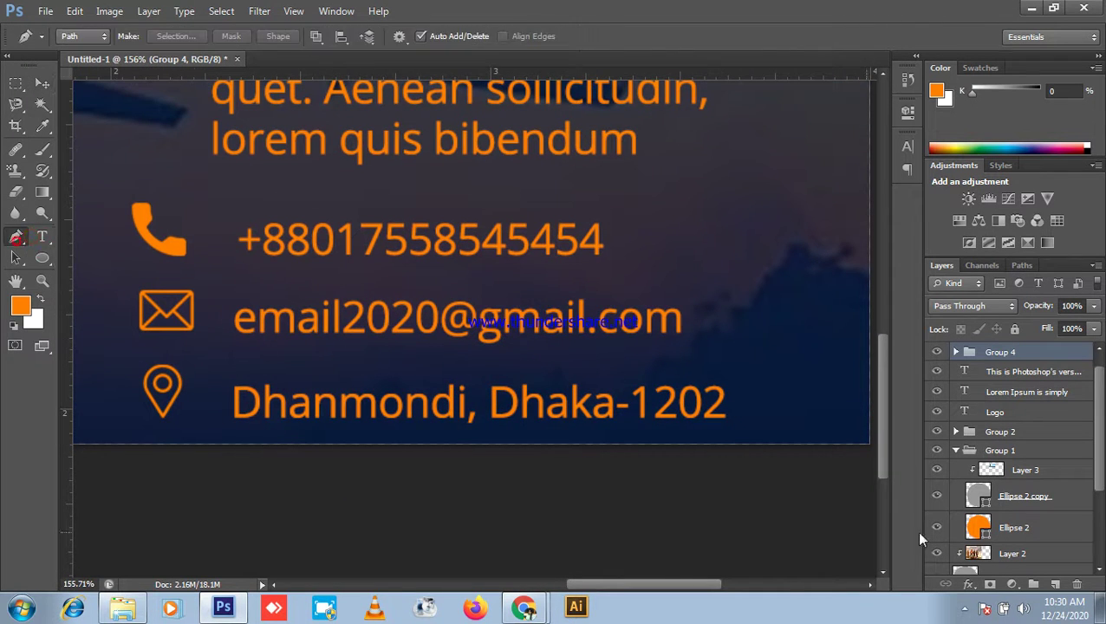
pyautogui.click(734, 444)
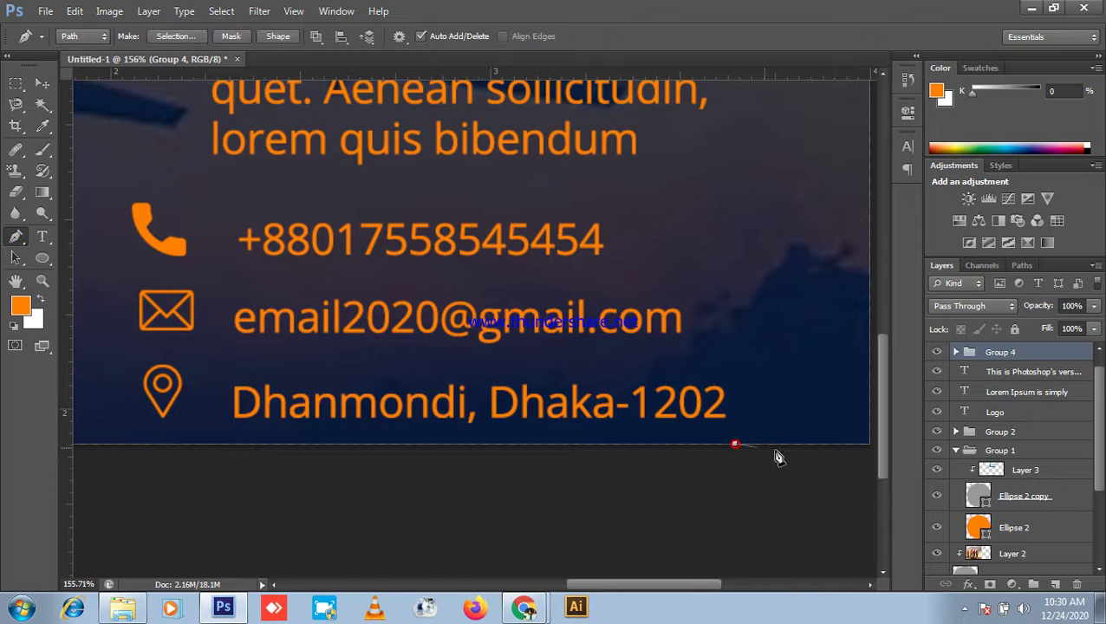
pyautogui.click(867, 443)
pyautogui.click(868, 356)
pyautogui.moveTo(735, 444); pyautogui.dragTo(630, 449)
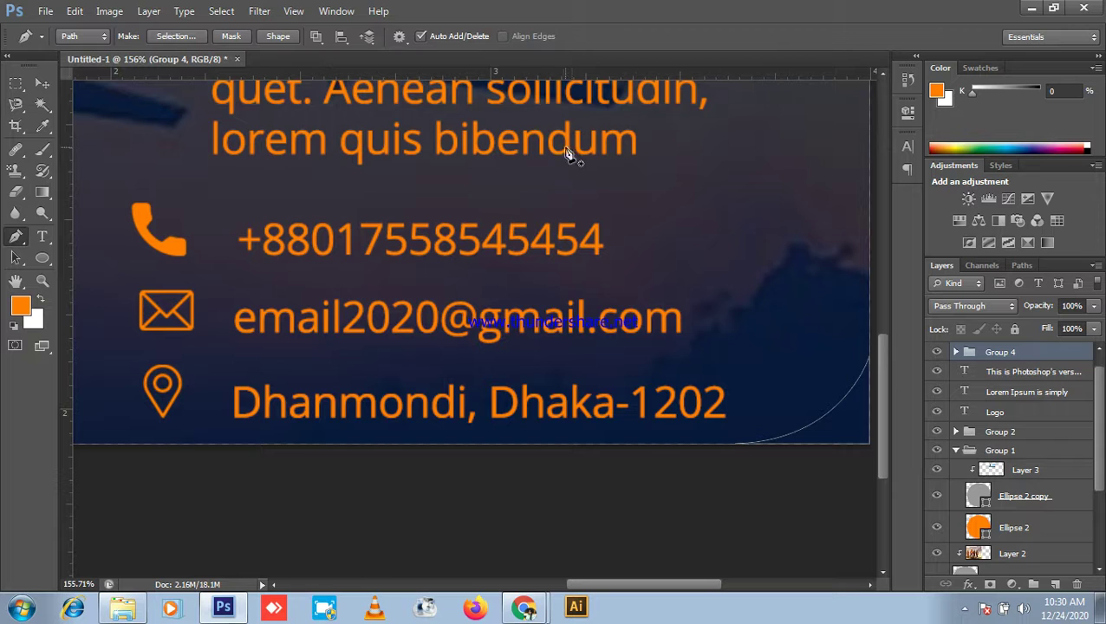
pyautogui.click(572, 204)
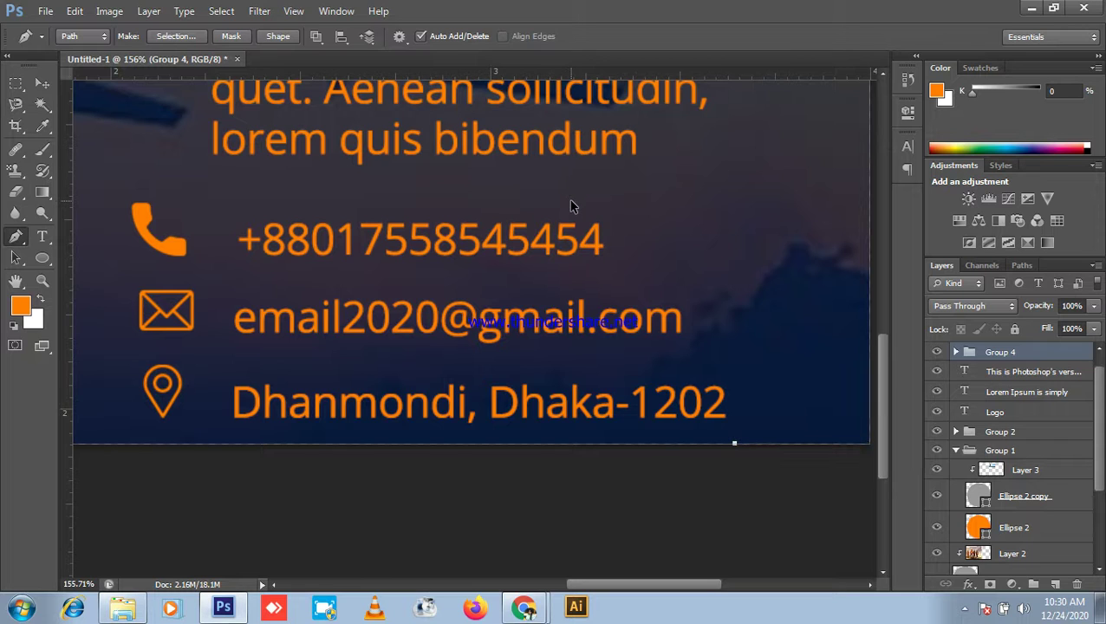
pyautogui.press('Escape')
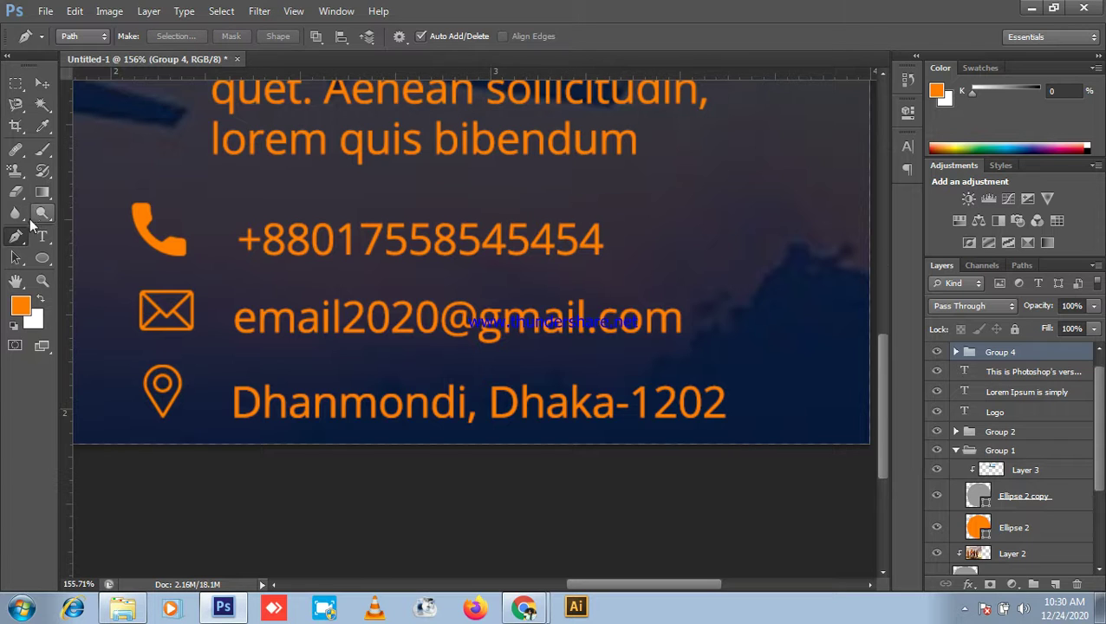
# Step: Draw a filled orange triangle with a curved inner edge in the bottom-right corner as Shape 1
pyautogui.click(82, 36)
pyautogui.click(82, 59)
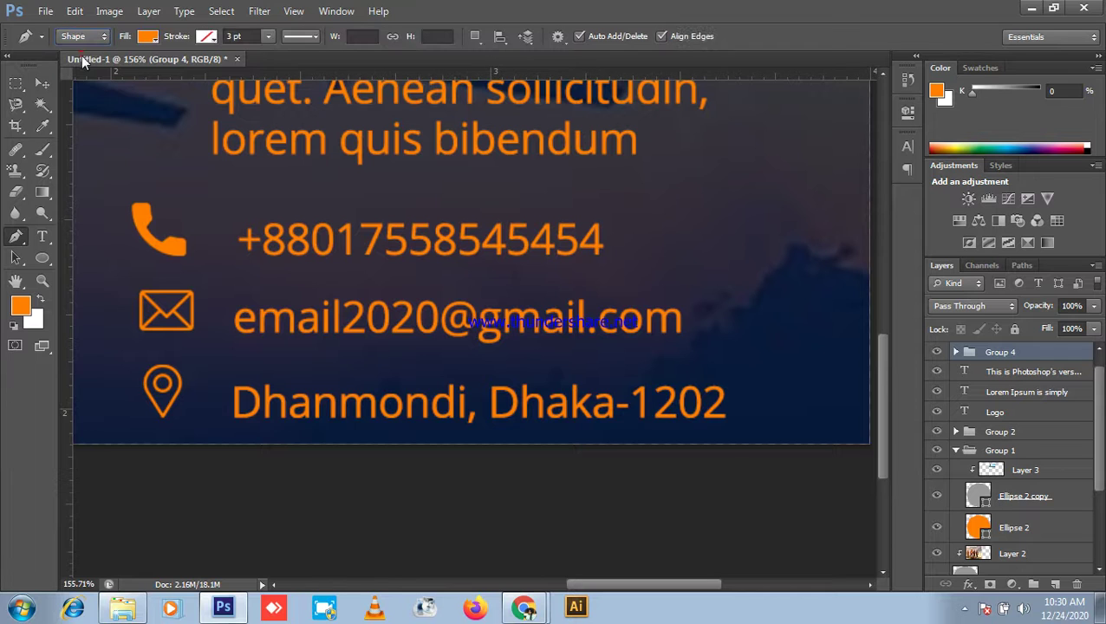
pyautogui.click(694, 443)
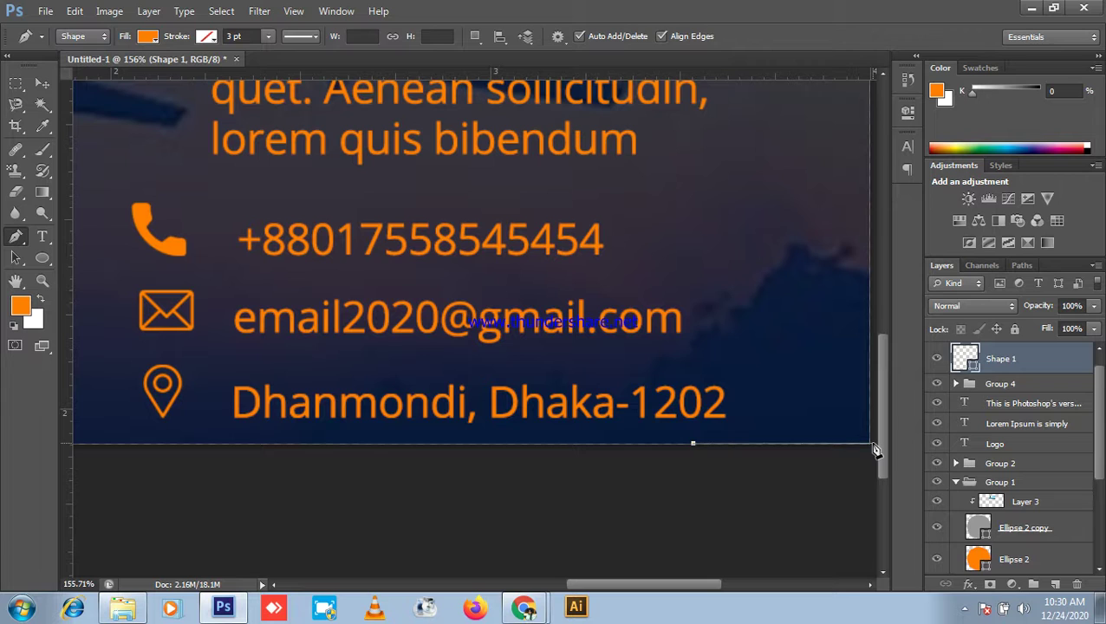
pyautogui.click(872, 447)
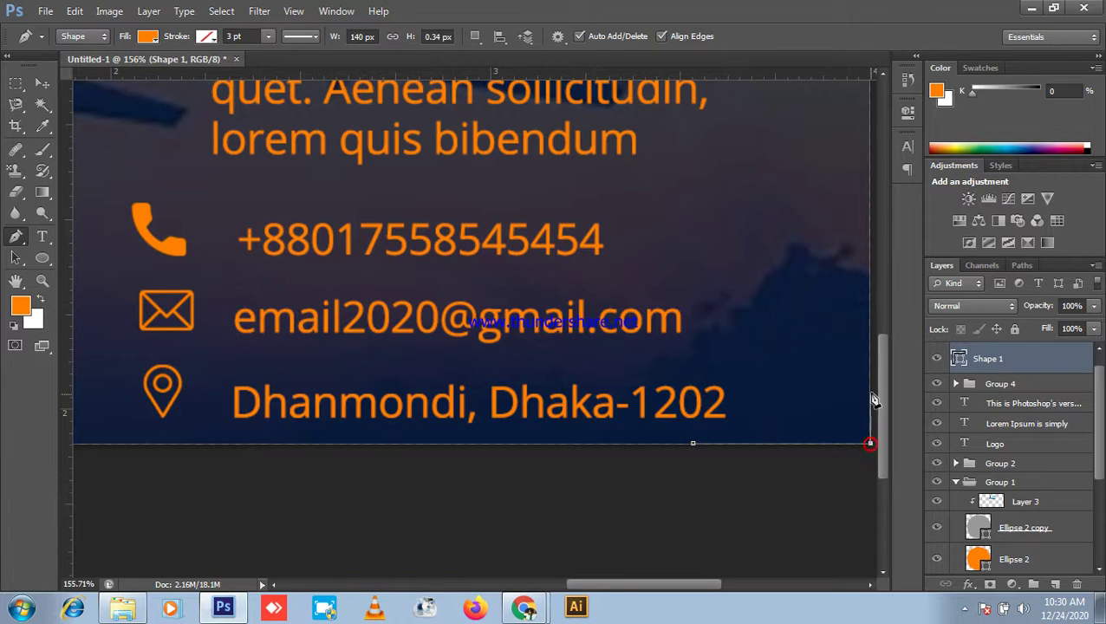
pyautogui.click(866, 339)
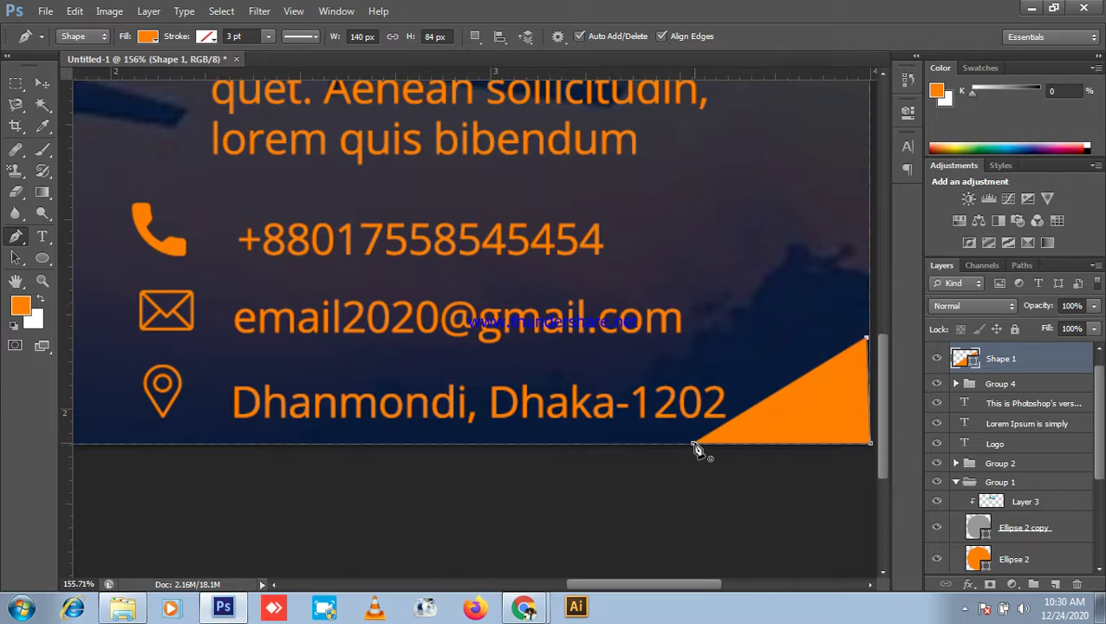
pyautogui.moveTo(693, 448); pyautogui.dragTo(562, 446)
pyautogui.scroll(-5, 846, 459)
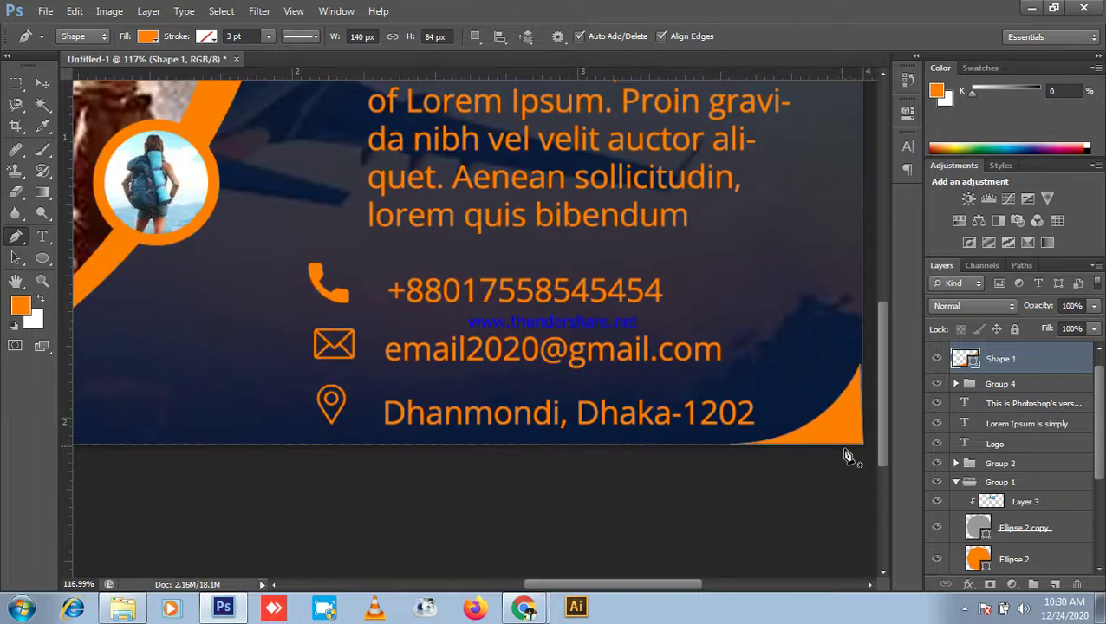
pyautogui.click(42, 83)
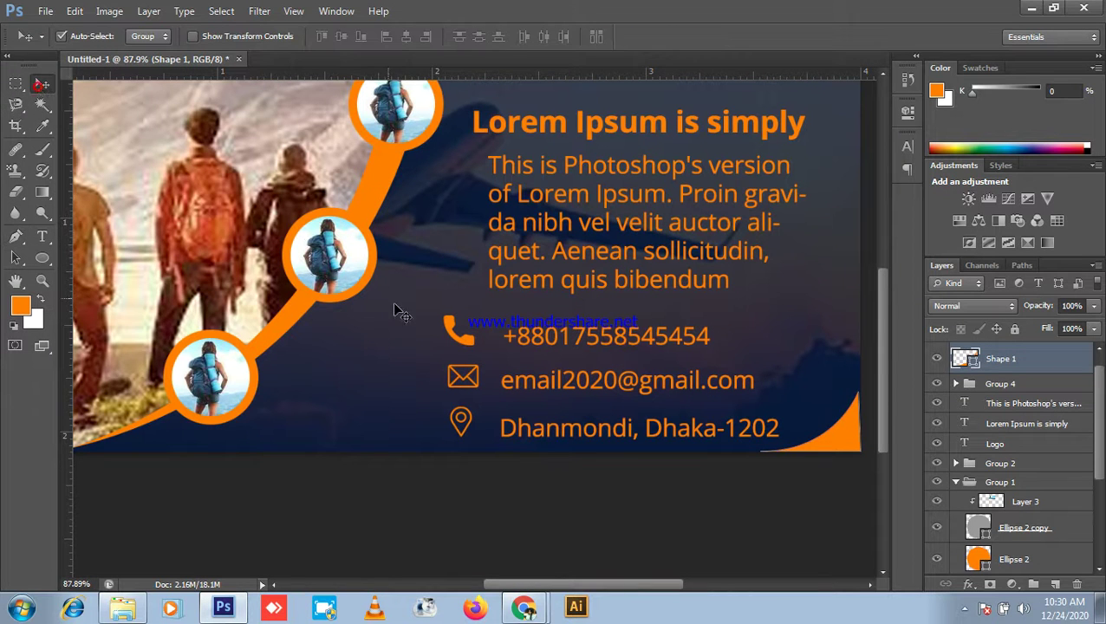
pyautogui.click(587, 522)
pyautogui.scroll(-2, 587, 523)
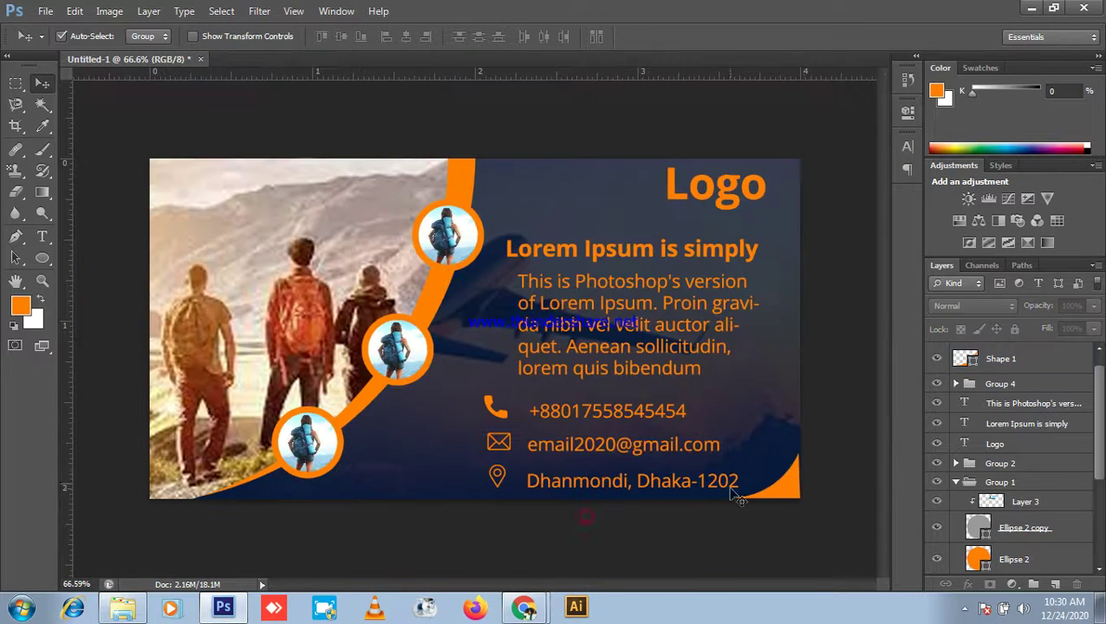
# Step: Copy Shape 1 to the top-left, flip it vertically and horizontally, and fit it into the corner
pyautogui.click(793, 496)
pyautogui.moveTo(786, 488); pyautogui.dragTo(216, 202)
pyautogui.hotkey('ctrl', 't')
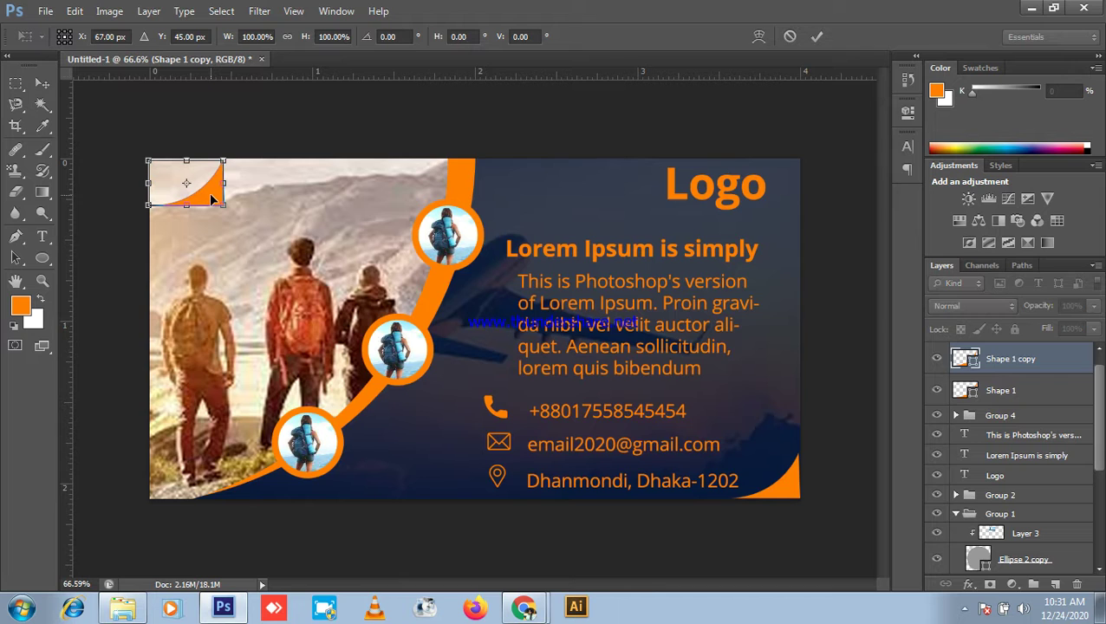
pyautogui.scroll(3, 208, 189)
pyautogui.rightClick(159, 170)
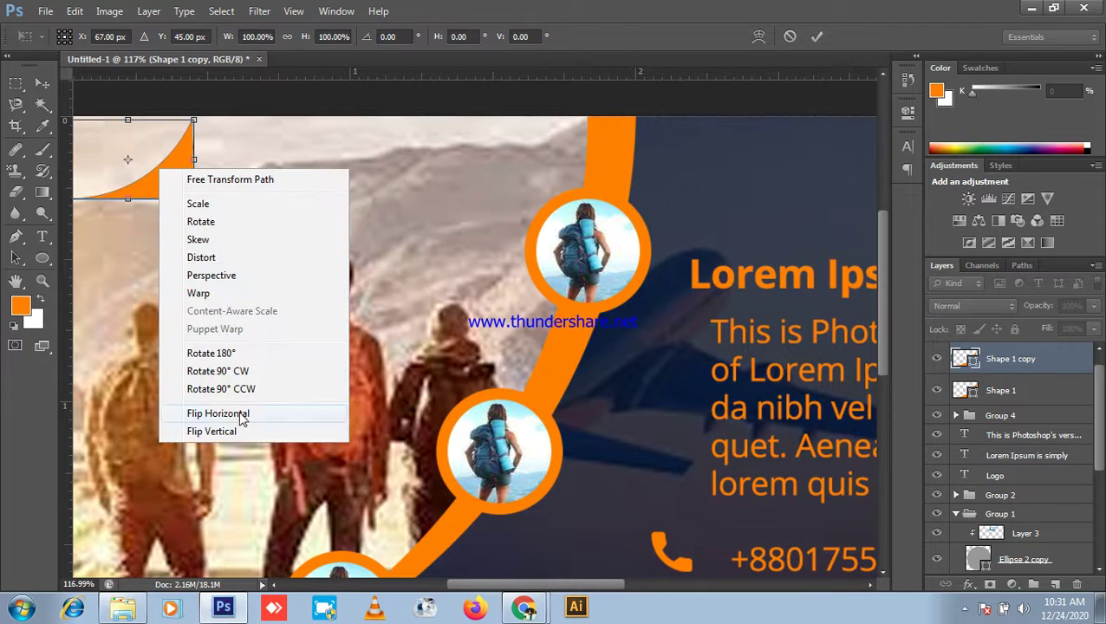
pyautogui.click(218, 432)
pyautogui.scroll(-2, 181, 276)
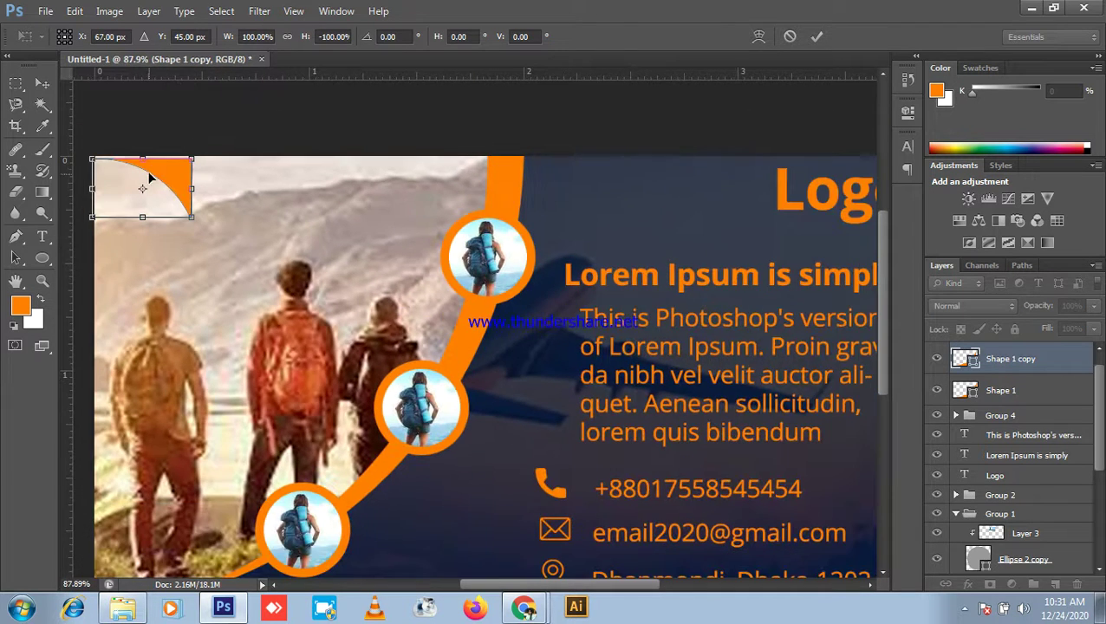
pyautogui.rightClick(147, 171)
pyautogui.click(230, 419)
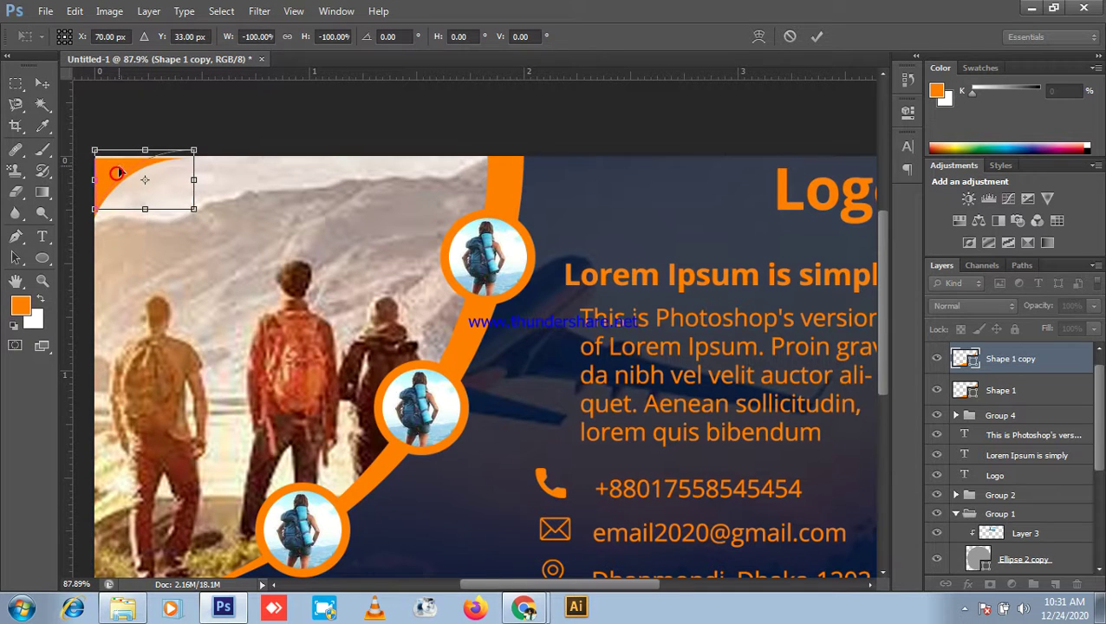
pyautogui.moveTo(119, 177); pyautogui.dragTo(121, 174)
pyautogui.press('Return')
# Step: Deselect the copy, minimize Photoshop and close the Explorer window
pyautogui.scroll(-5, 530, 423)
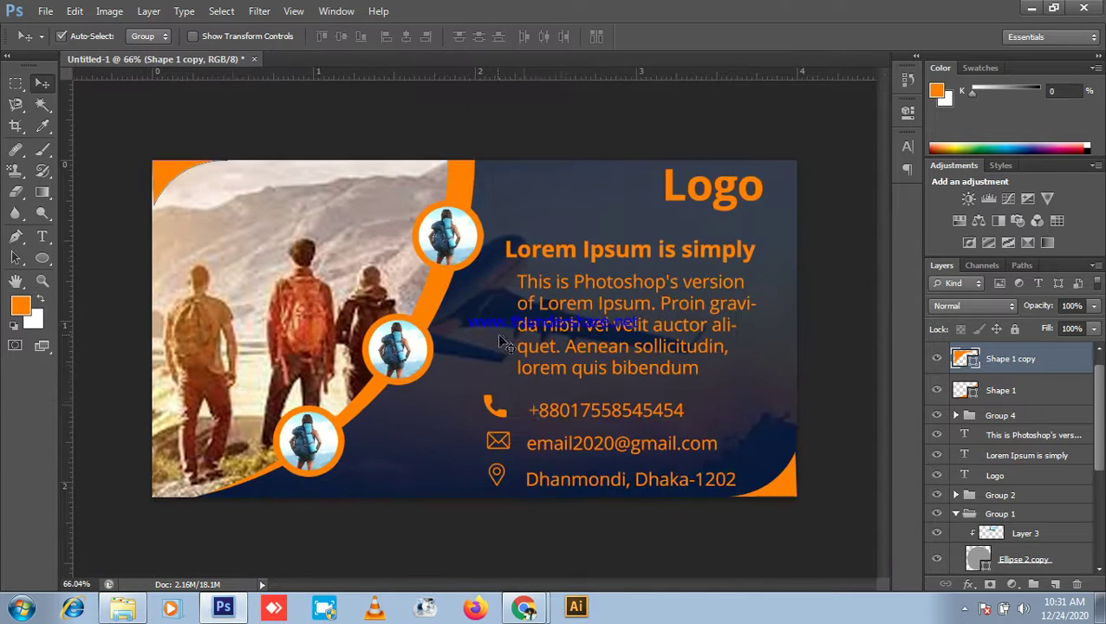
pyautogui.click(758, 370)
pyautogui.scroll(5, 756, 398)
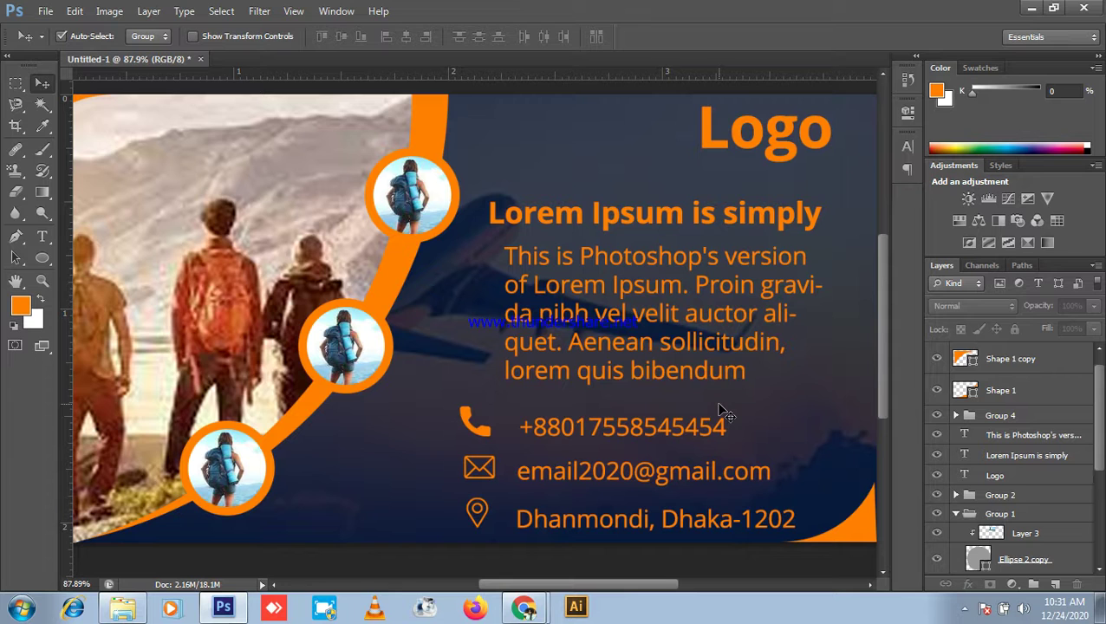
pyautogui.click(1032, 7)
pyautogui.click(1094, 8)
pyautogui.rightClick(912, 91)
# Step: Bring back the Chrome Meet call, scroll through the participants, then return to Photoshop
pyautogui.click(823, 202)
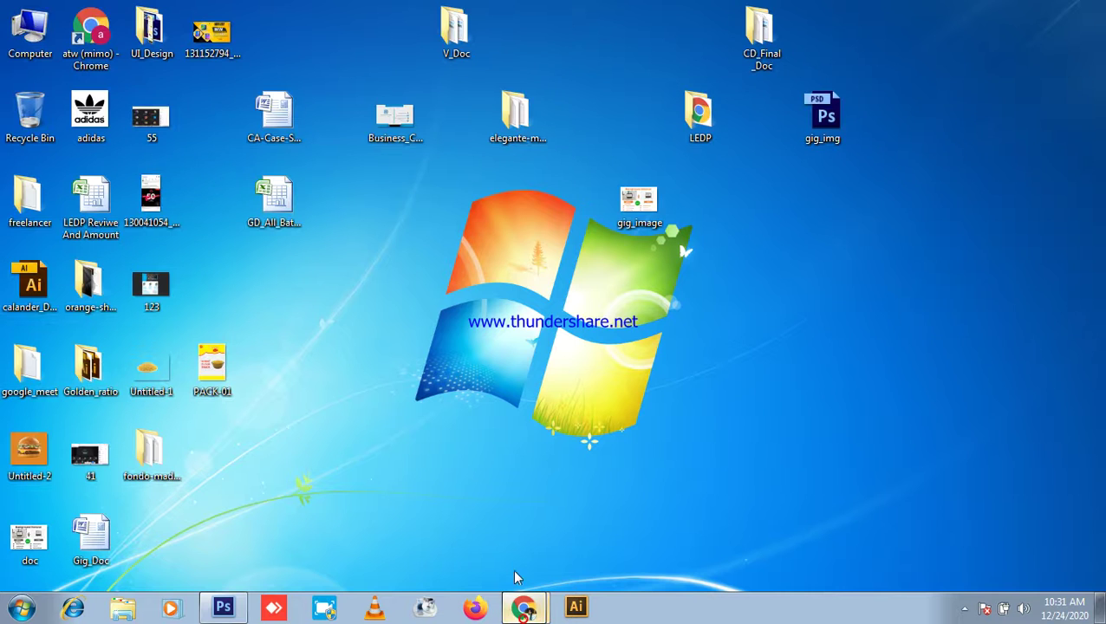
pyautogui.click(524, 607)
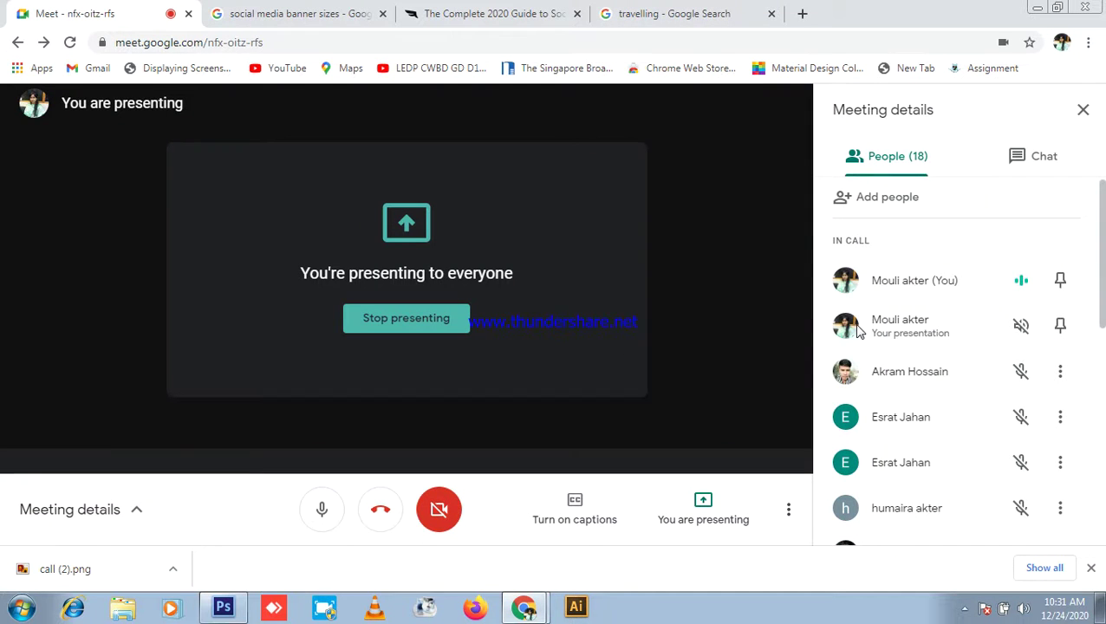
pyautogui.scroll(-6, 1020, 353)
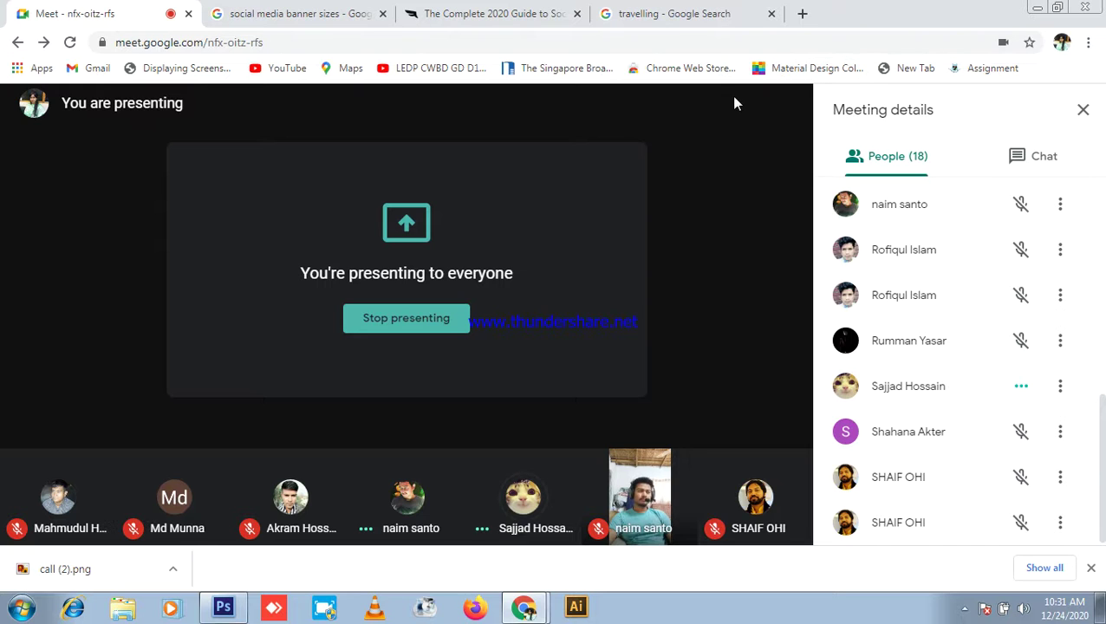
pyautogui.moveTo(718, 124)
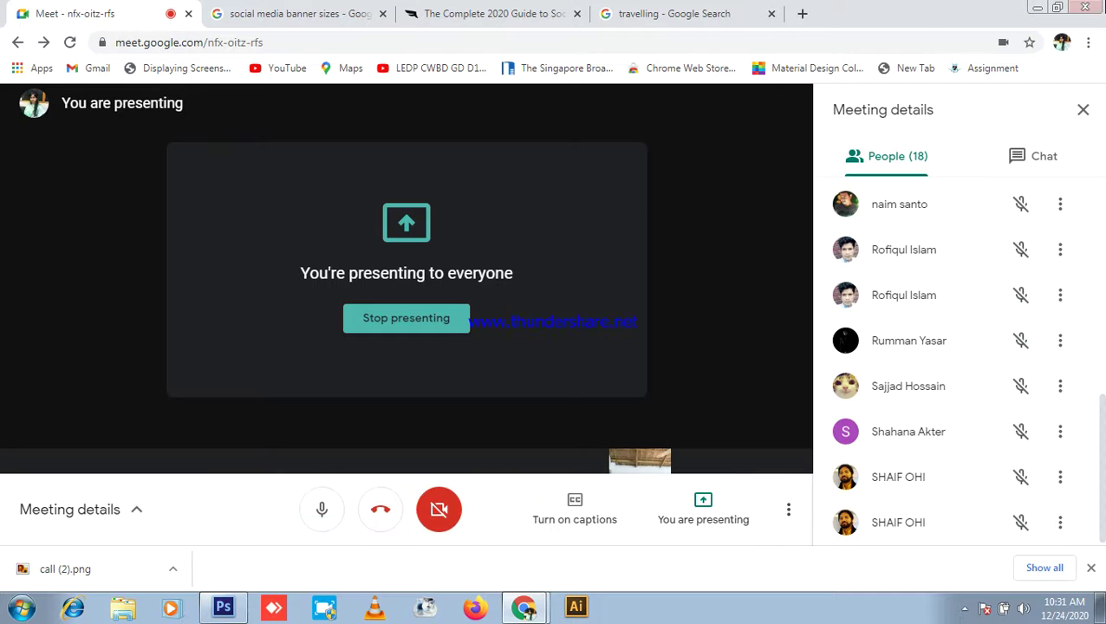
pyautogui.click(230, 610)
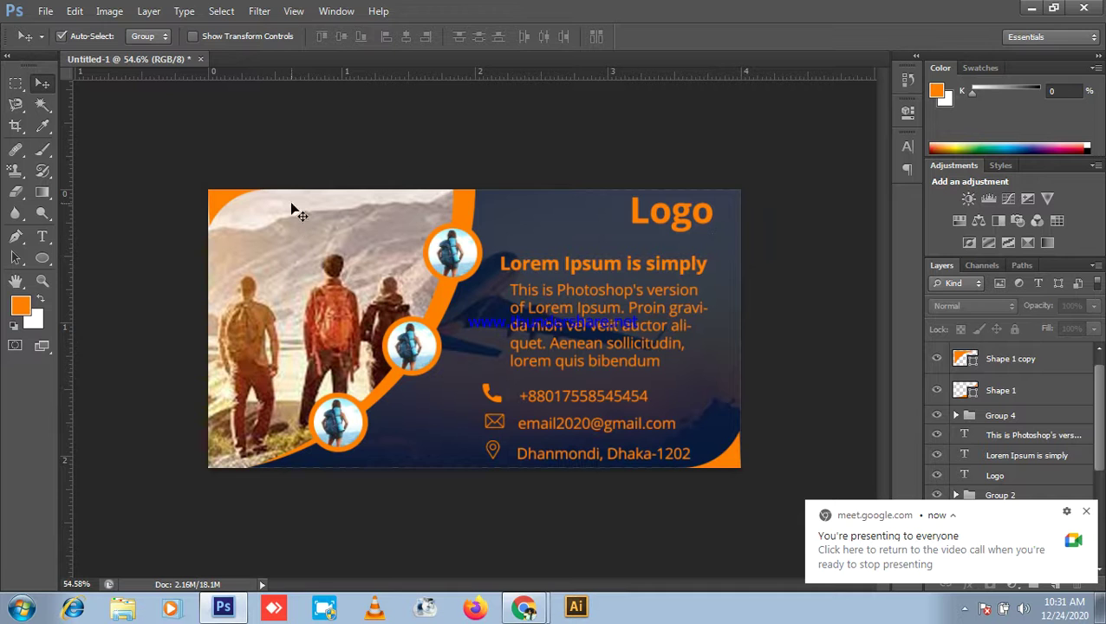
# Step: Zoom in and back out on the finished banner, then minimize Photoshop
pyautogui.hotkey('ctrl', '+')
pyautogui.hotkey('ctrl', '+')
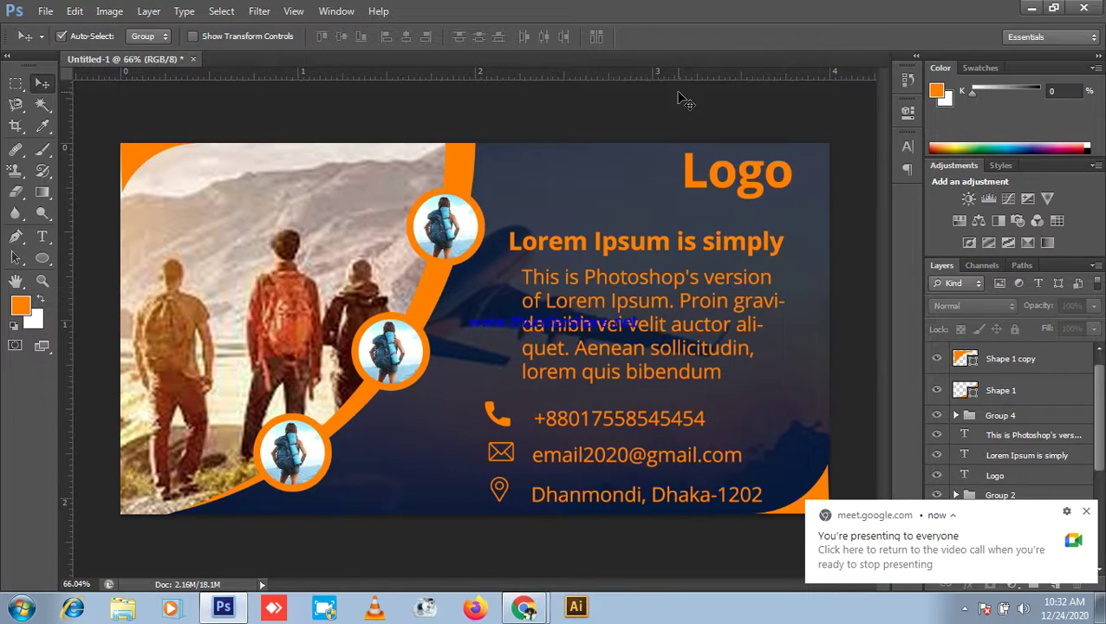
pyautogui.hotkey('ctrl', '-')
pyautogui.click(1031, 9)
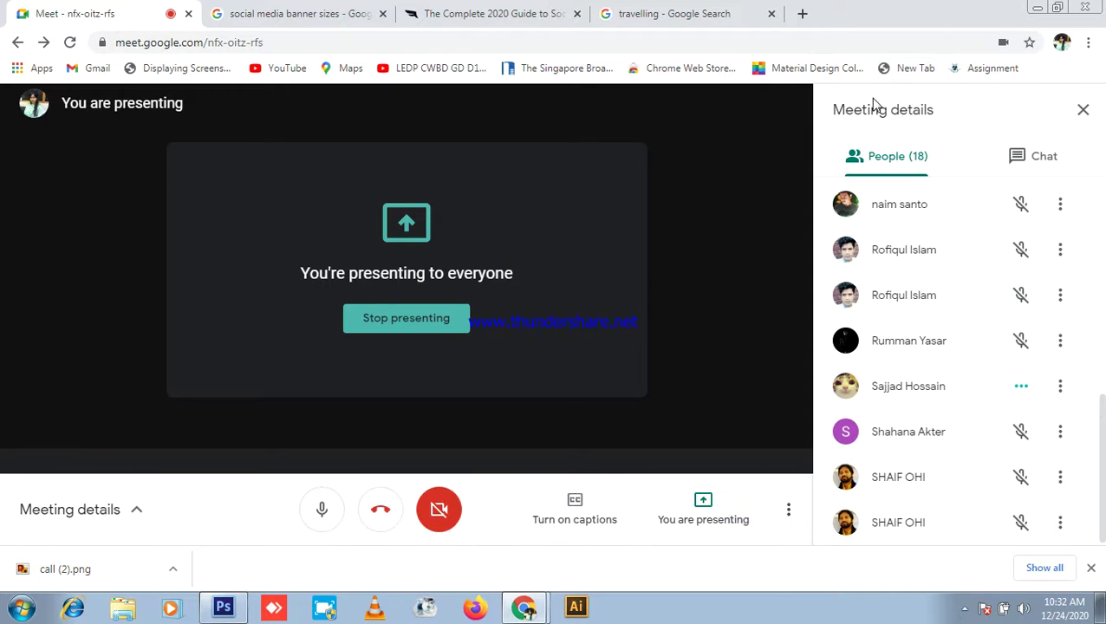
# Step: Check the Meet chat and people list, briefly view the image guide tab, then stop presenting
pyautogui.click(1001, 156)
pyautogui.click(917, 156)
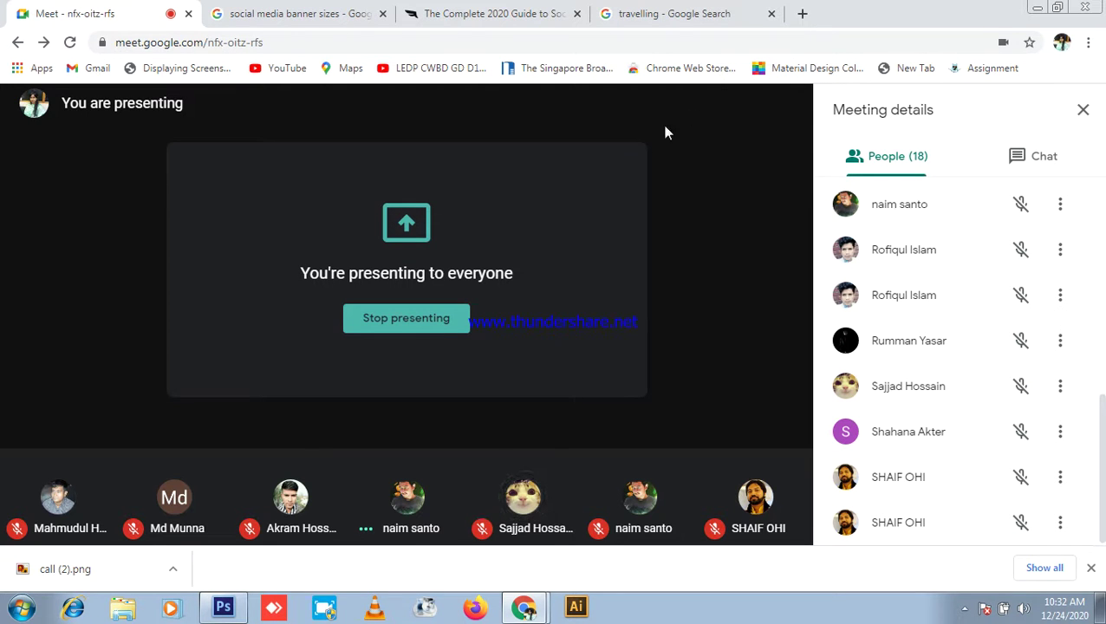
pyautogui.moveTo(492, 401)
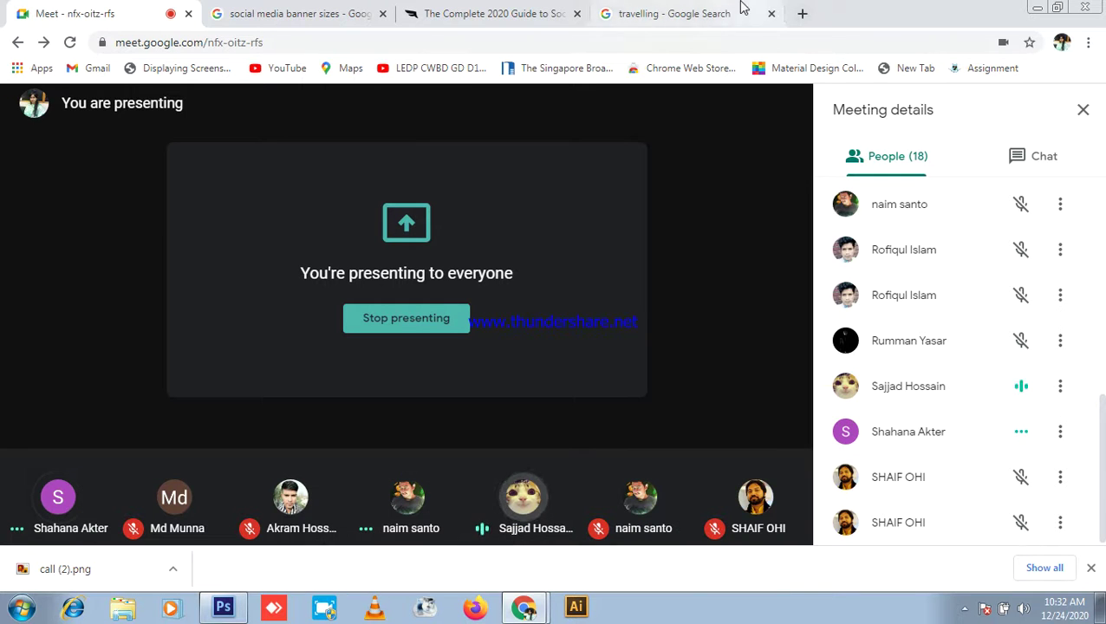
pyautogui.click(555, 16)
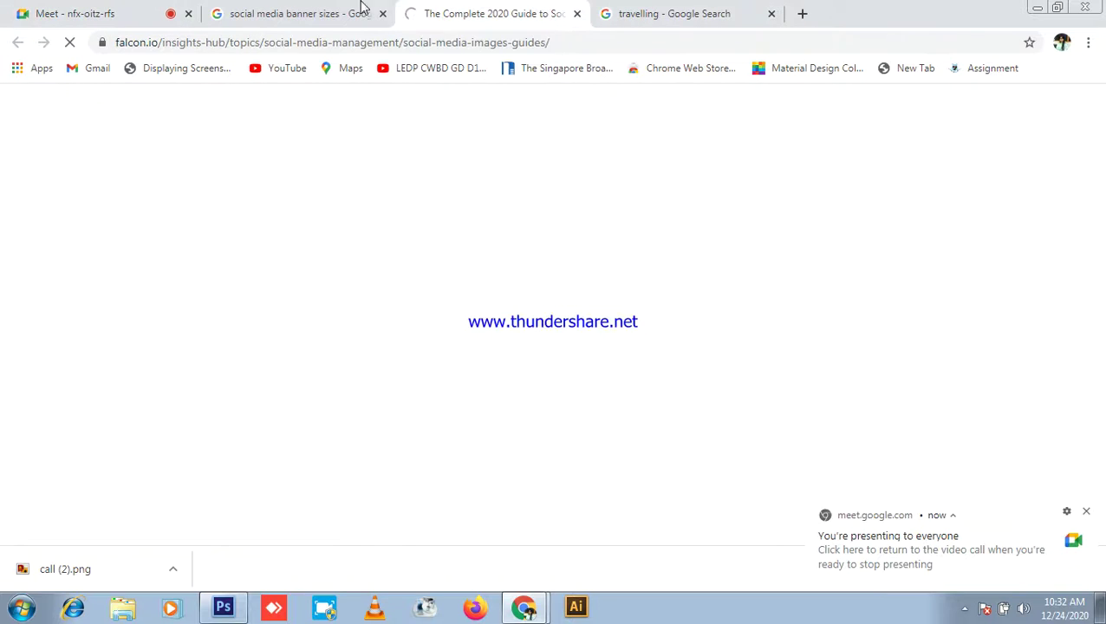
pyautogui.click(105, 12)
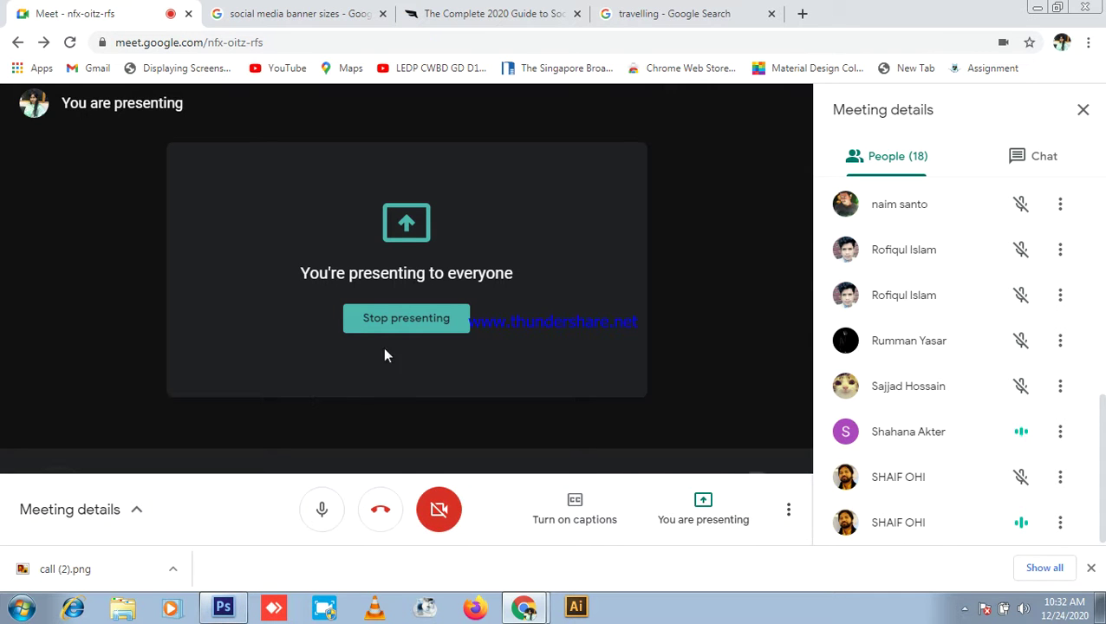
pyautogui.click(417, 333)
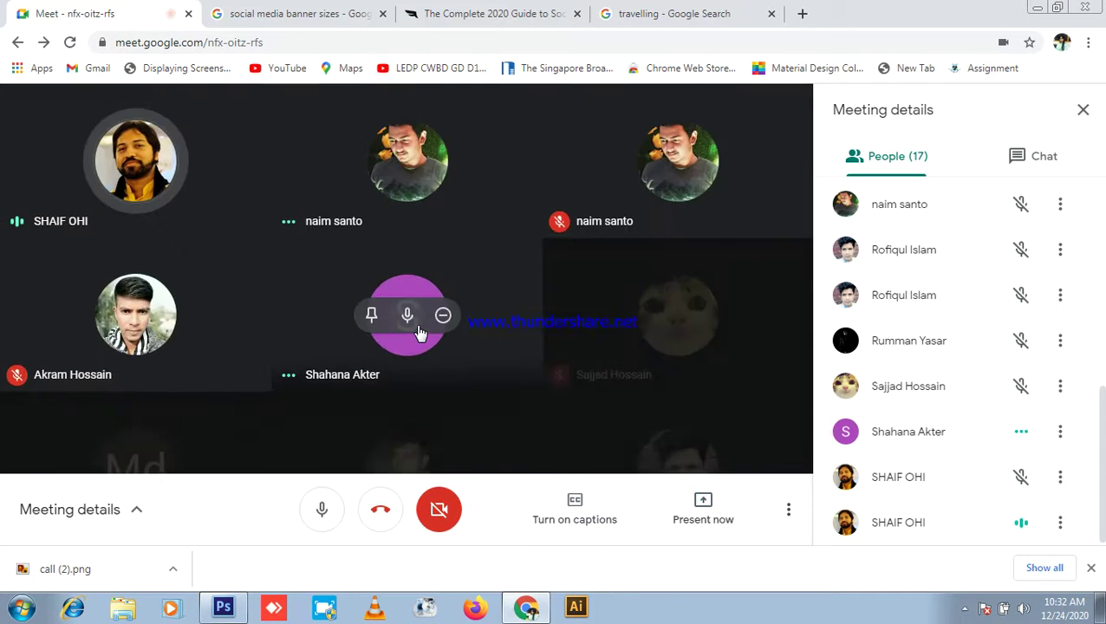
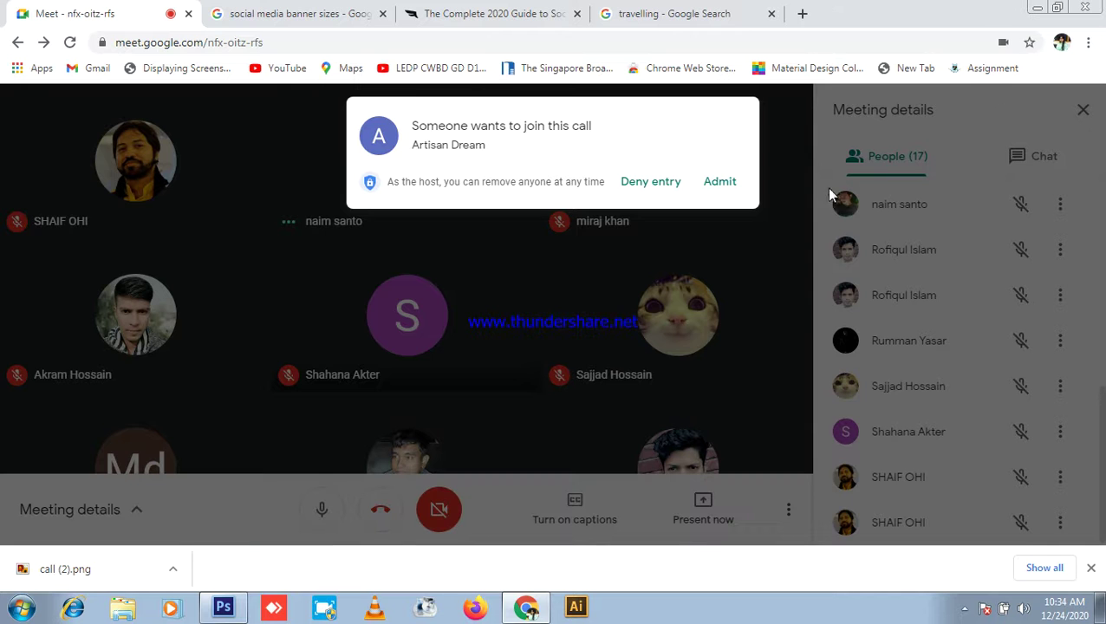
# Step: Admit the waiting participant, present the entire screen in Meet, and switch to Photoshop
pyautogui.click(735, 190)
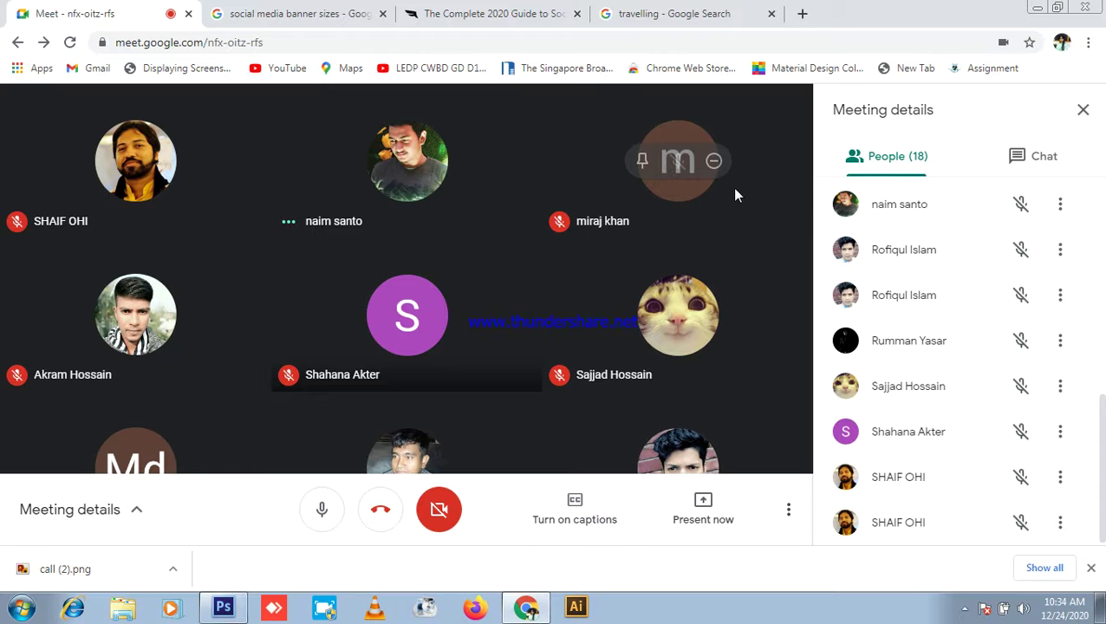
pyautogui.click(703, 510)
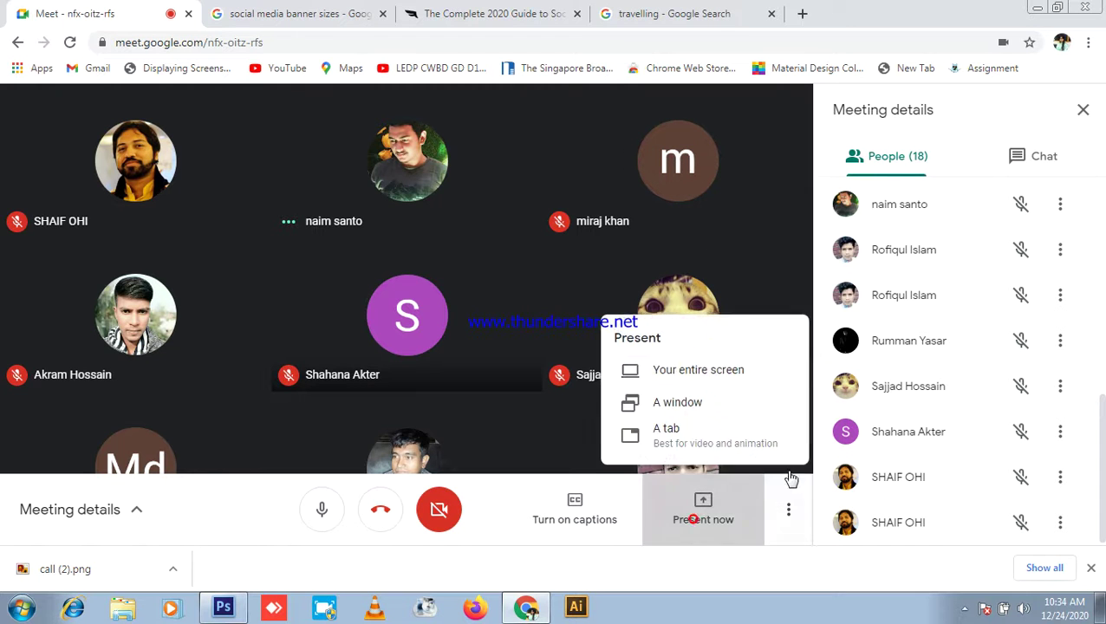
pyautogui.click(707, 371)
pyautogui.click(702, 391)
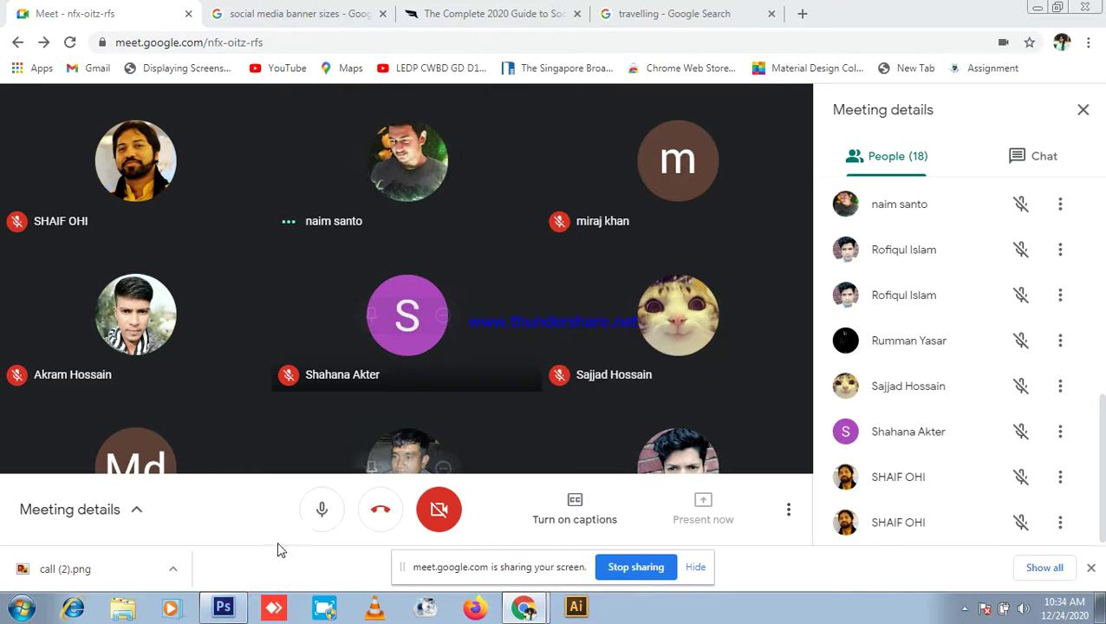
pyautogui.hotkey('alt', 'Tab')
pyautogui.scroll(-1, 319, 417)
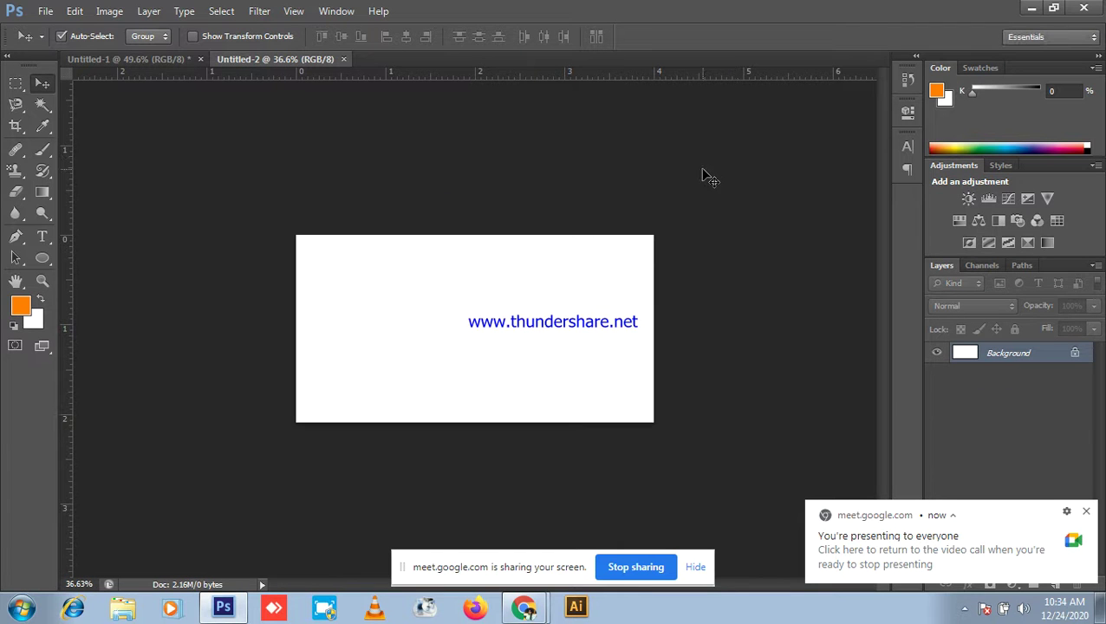
# Step: Replace the unused blank document with a new International Paper A4 document
pyautogui.hotkey('ctrl', 'w')
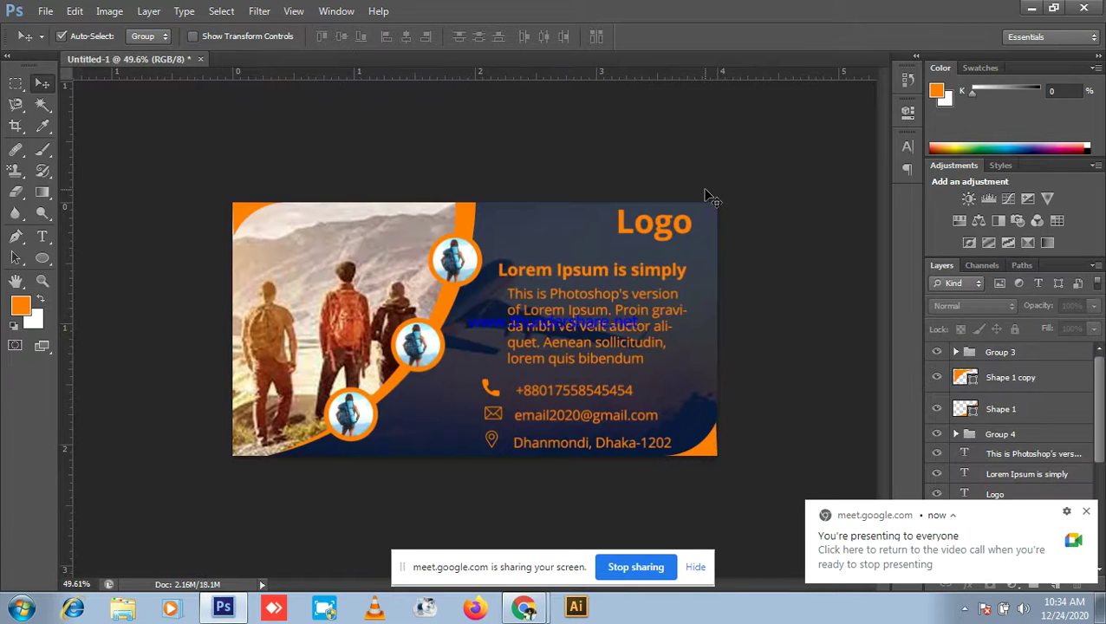
pyautogui.hotkey('ctrl', 'n')
pyautogui.click(438, 128)
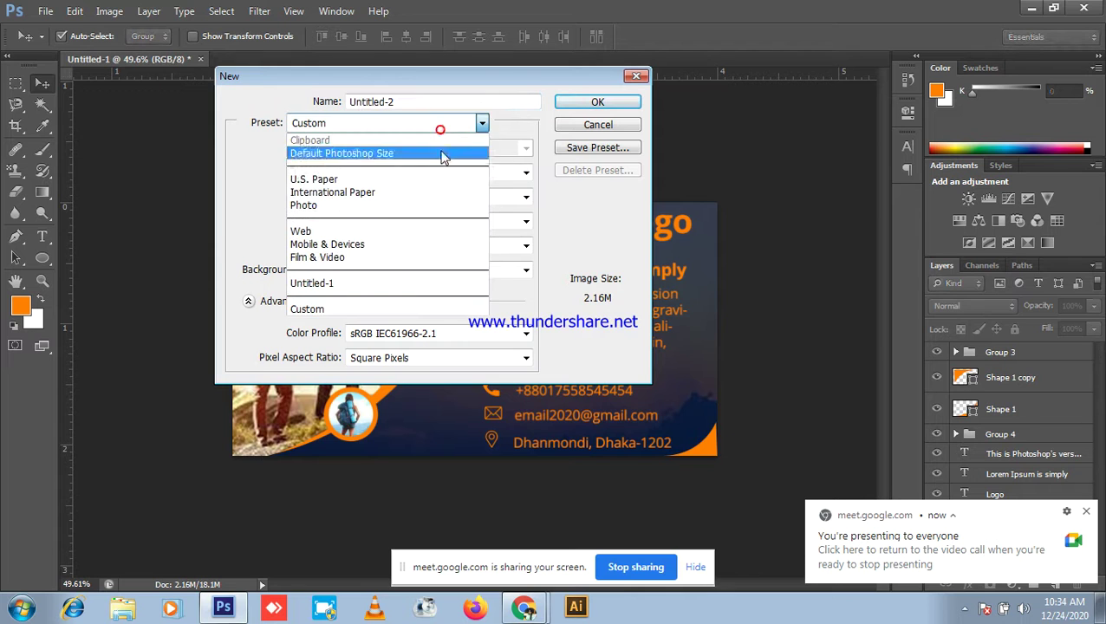
pyautogui.click(388, 187)
pyautogui.click(620, 104)
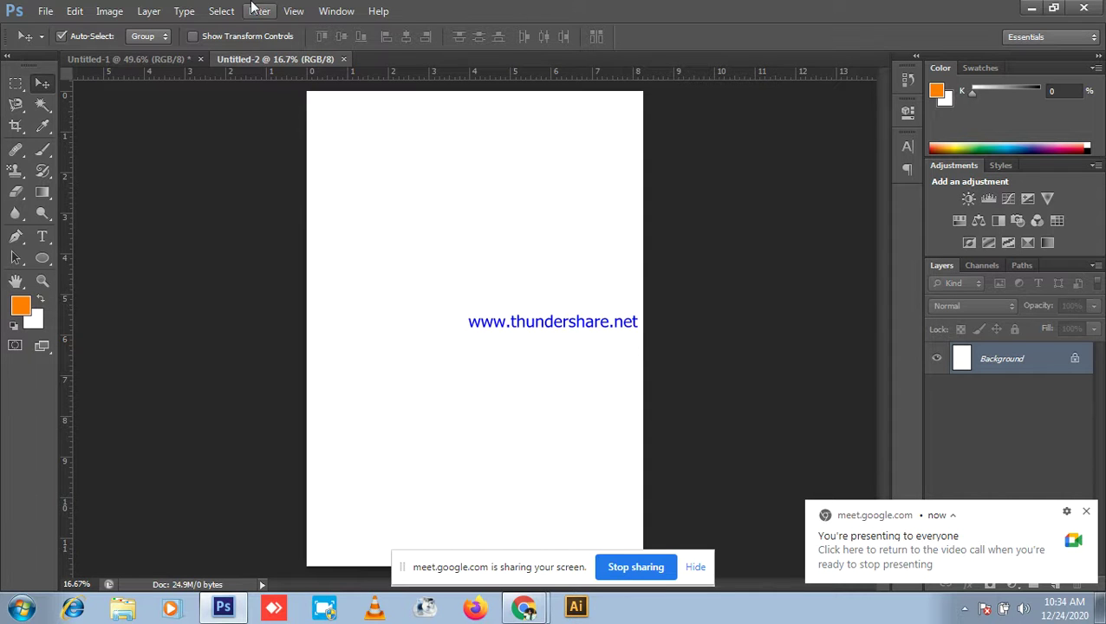
# Step: Set the Move tool's Auto-Select to Layer instead of Group
pyautogui.scroll(-1, 504, 161)
pyautogui.scroll(2, 520, 154)
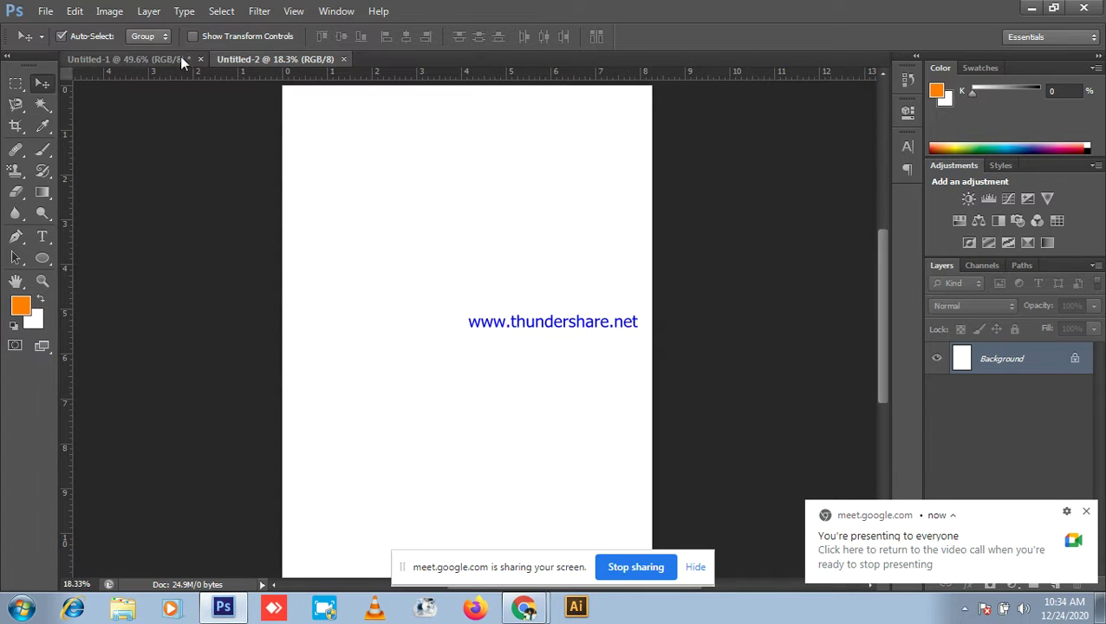
pyautogui.click(148, 35)
pyautogui.click(151, 65)
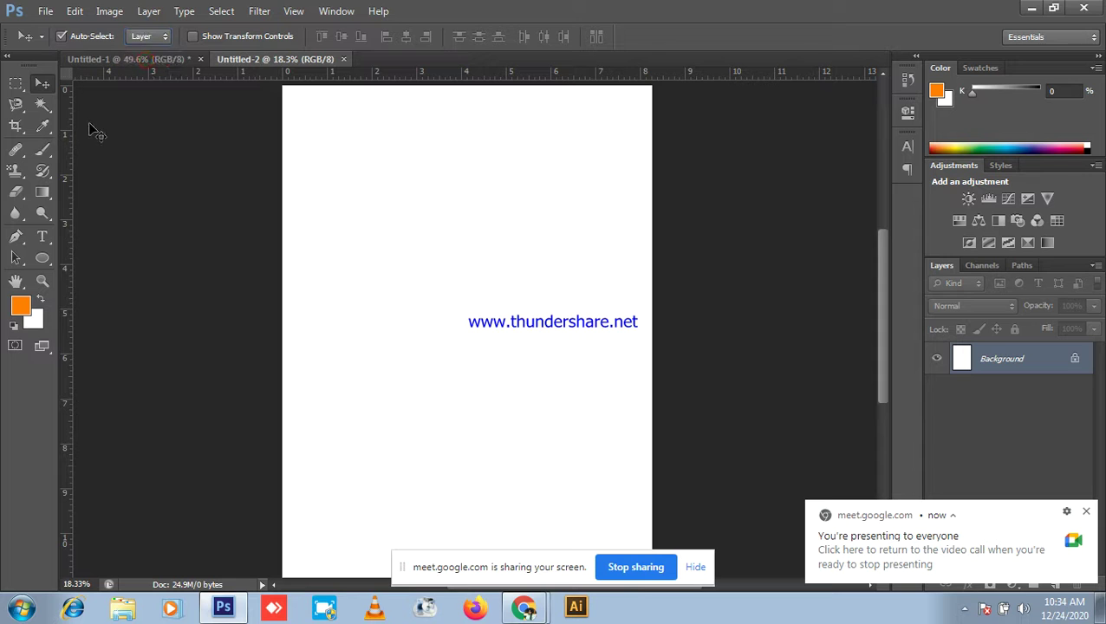
# Step: Start a left-aligned 72 pt text layer on the page and type 'Compute'
pyautogui.click(42, 236)
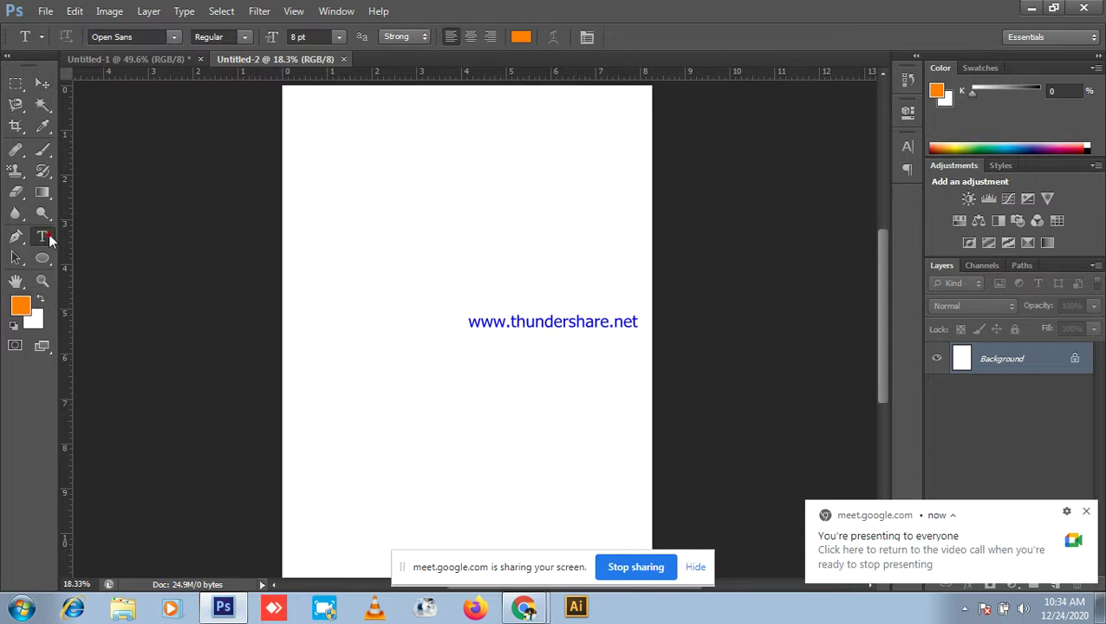
pyautogui.click(469, 38)
pyautogui.click(449, 39)
pyautogui.click(455, 270)
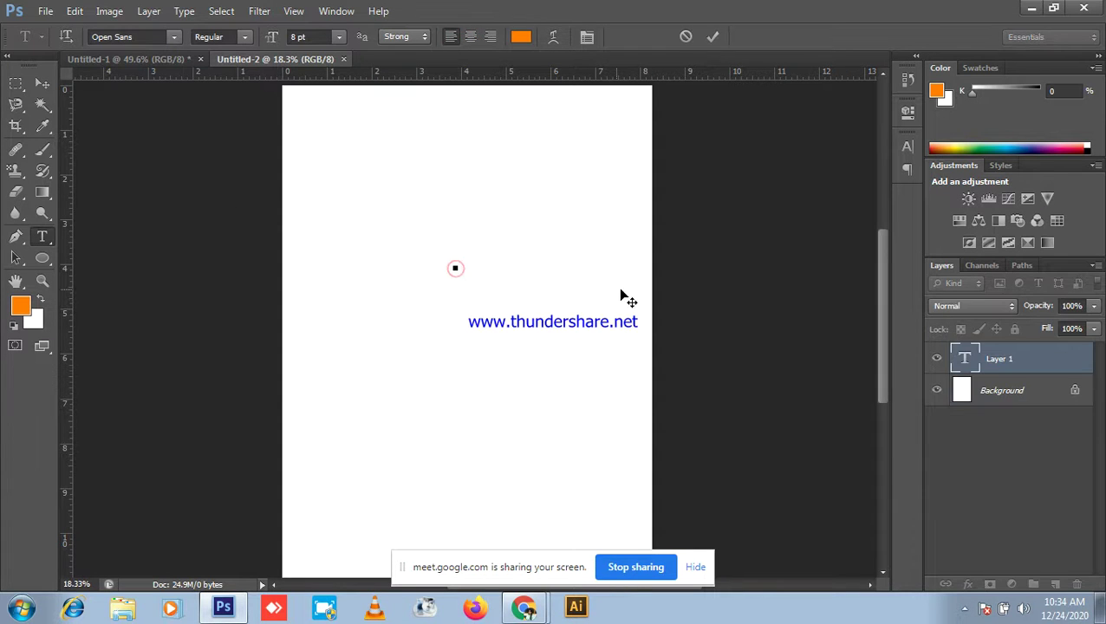
pyautogui.click(340, 37)
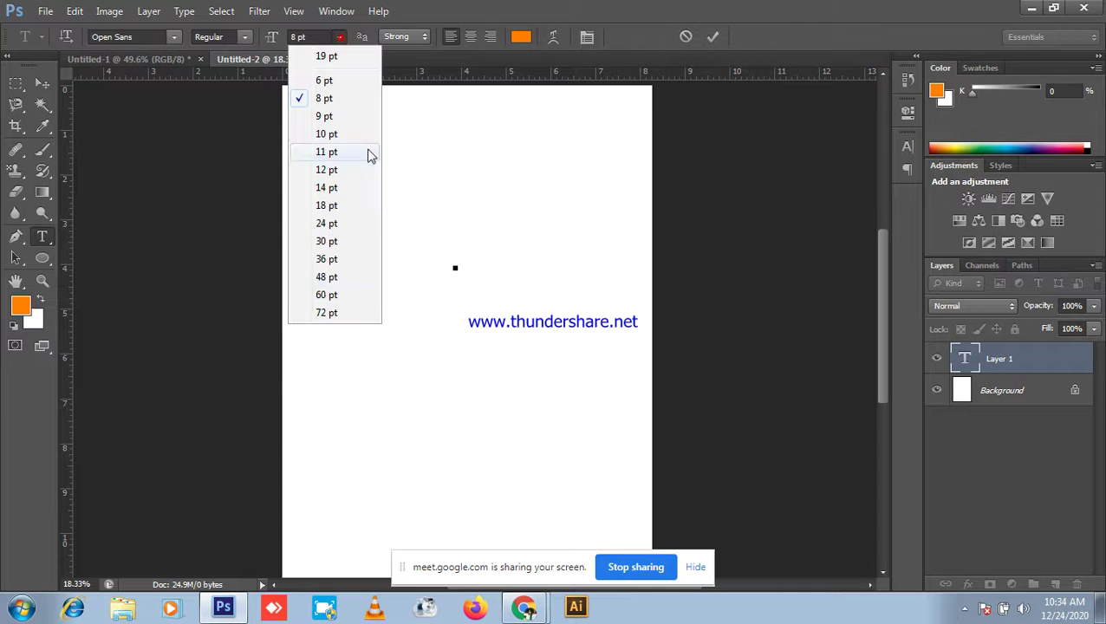
pyautogui.click(326, 312)
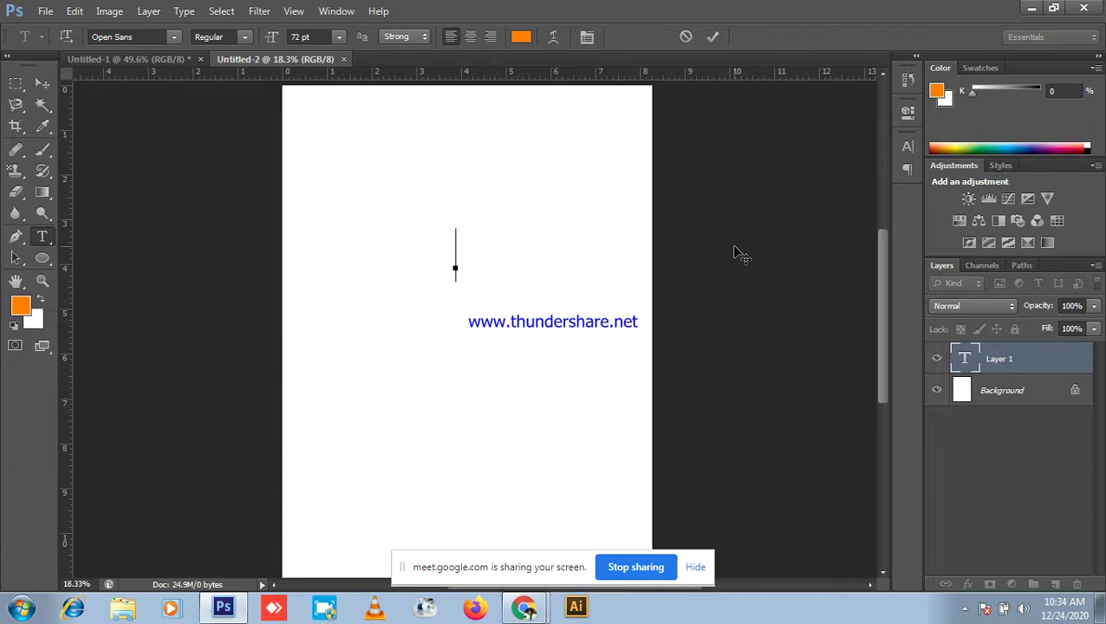
pyautogui.write('Co')
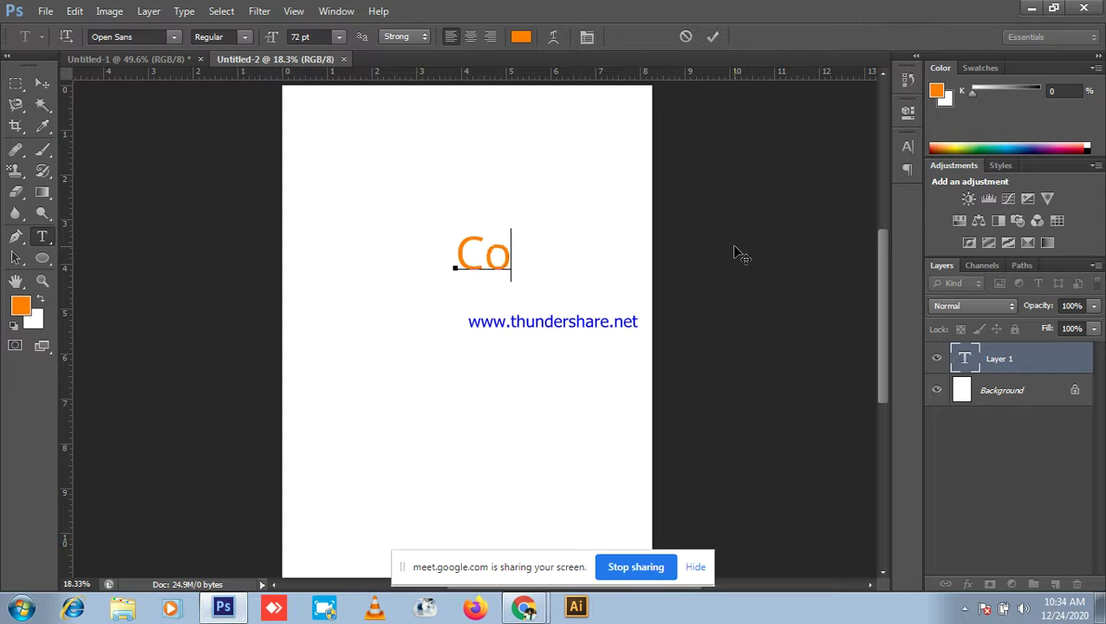
pyautogui.write('mpute')
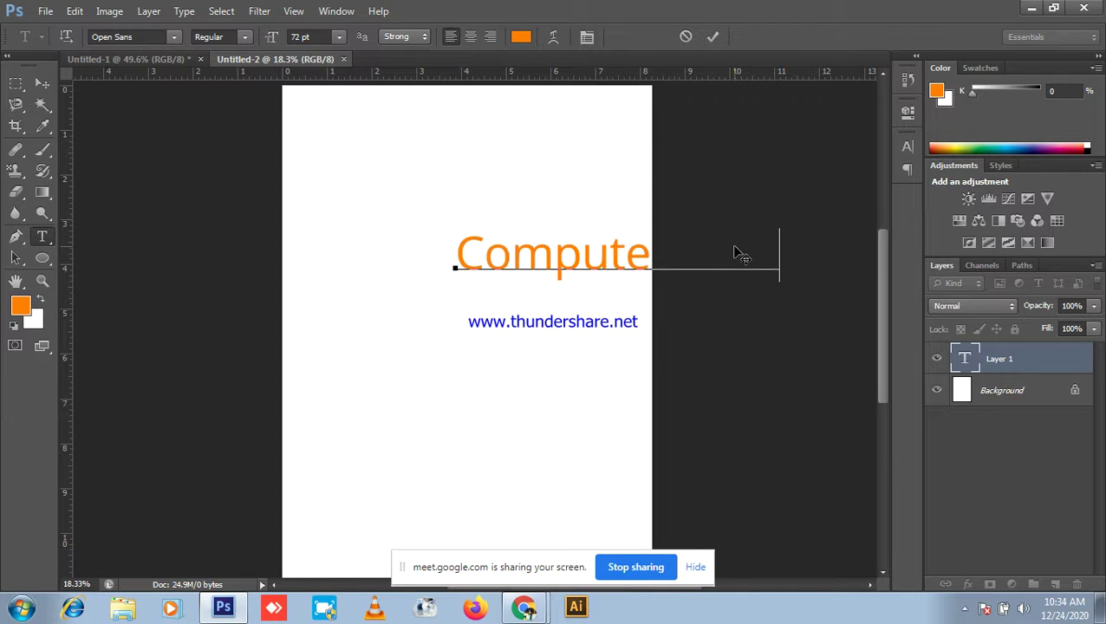
# Step: Shift the text line toward the page's left edge and select the whole line
pyautogui.click(569, 419)
pyautogui.moveTo(437, 412); pyautogui.dragTo(395, 415)
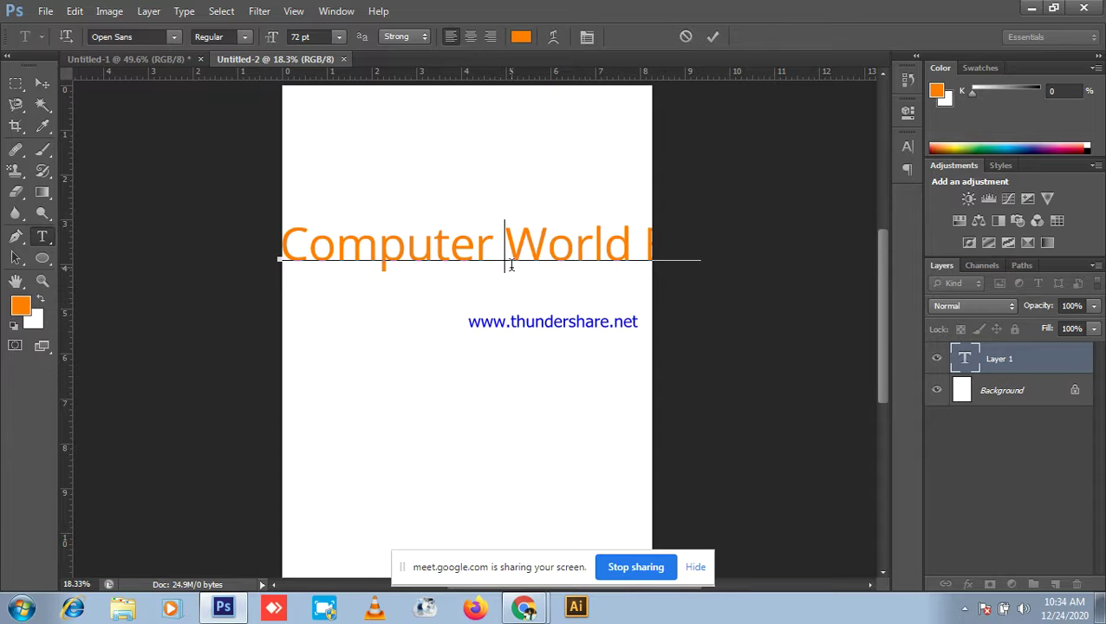
pyautogui.tripleClick(511, 264)
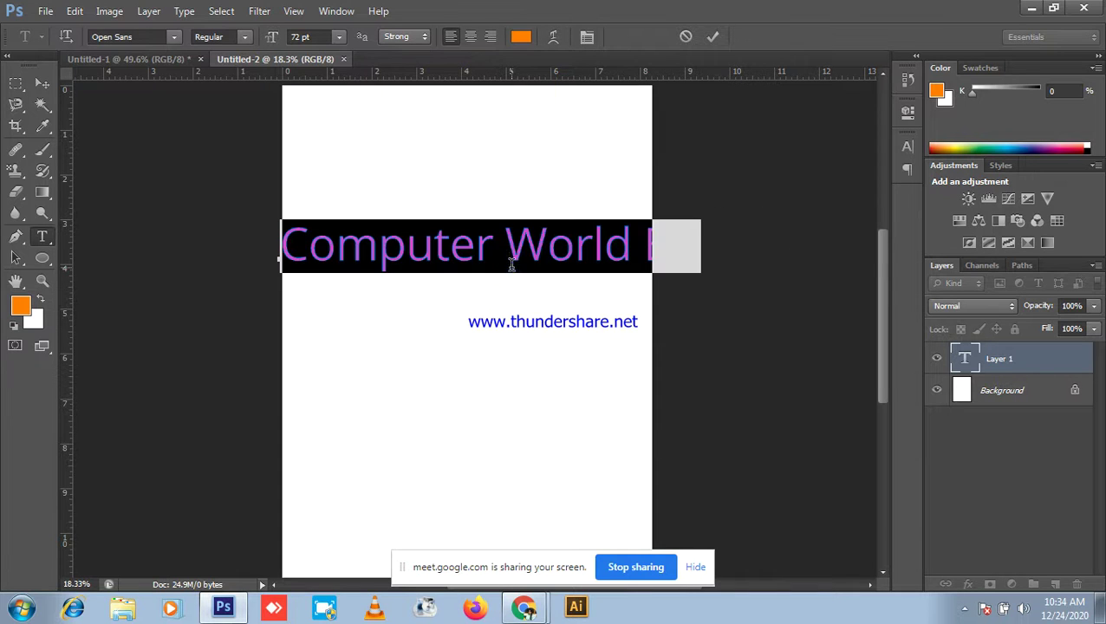
# Step: Make the title Bold at 43 pt, trying each alignment before settling on Left
pyautogui.click(249, 42)
pyautogui.click(227, 130)
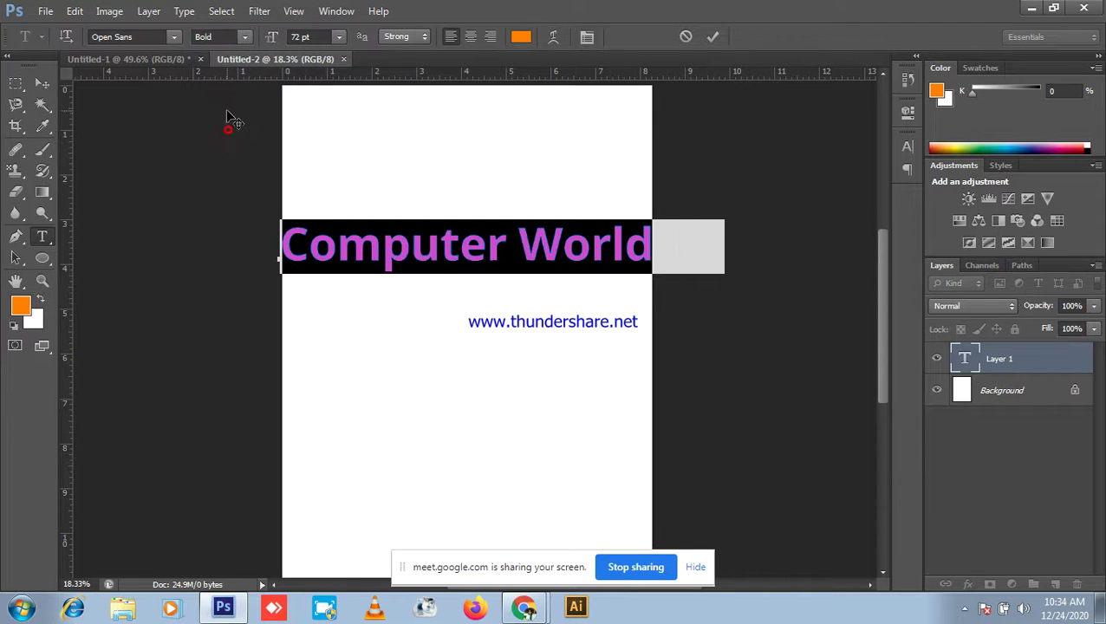
pyautogui.moveTo(280, 38); pyautogui.dragTo(264, 41)
pyautogui.click(453, 41)
pyautogui.click(472, 37)
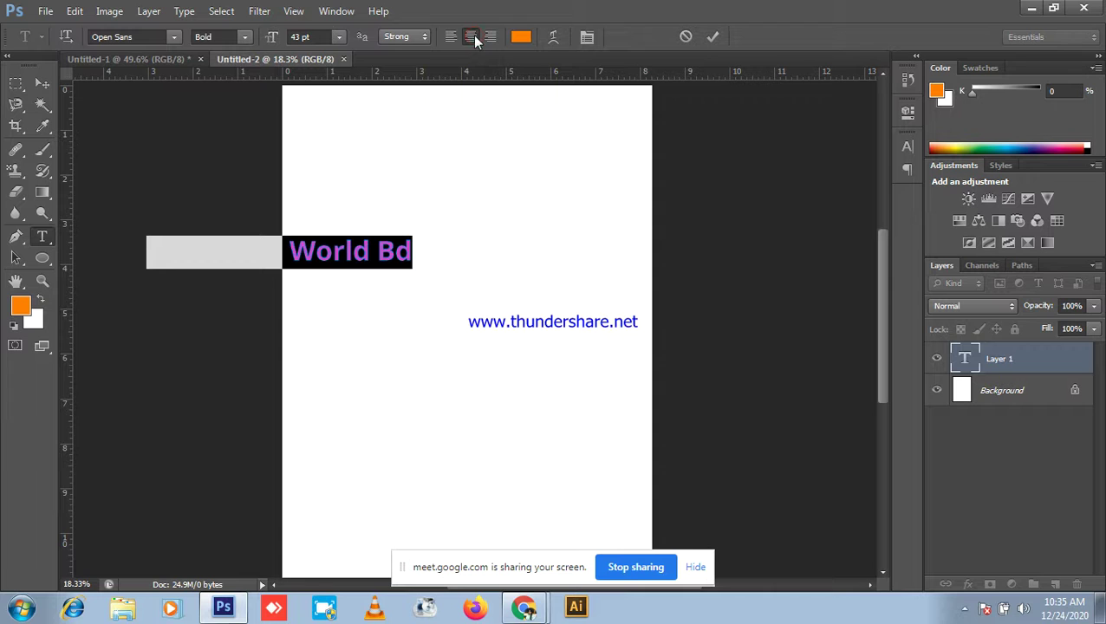
pyautogui.click(499, 38)
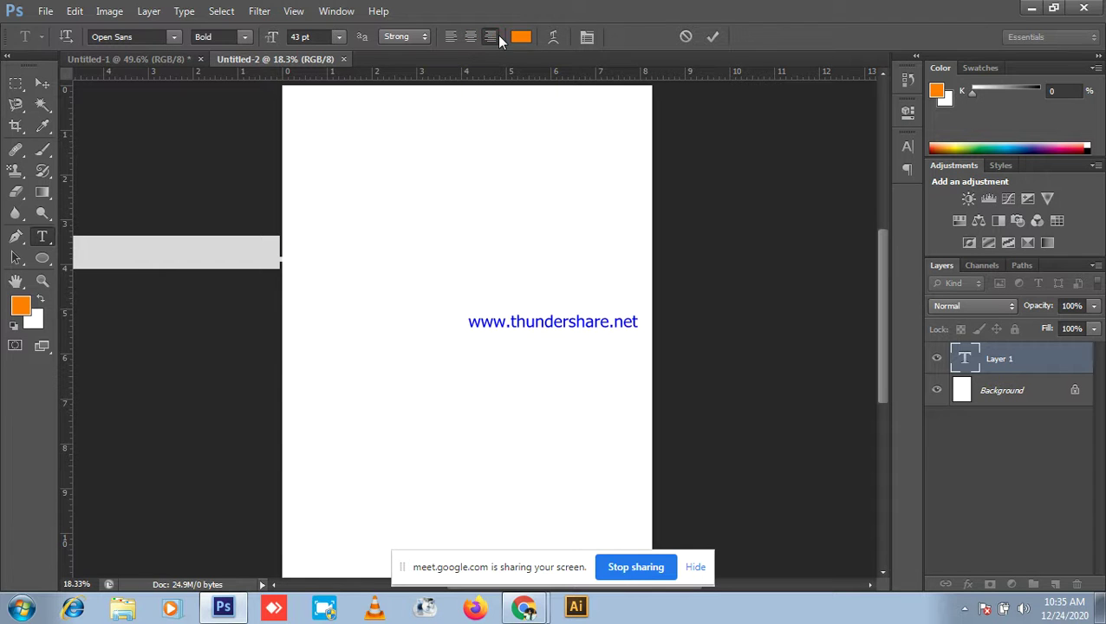
pyautogui.click(452, 38)
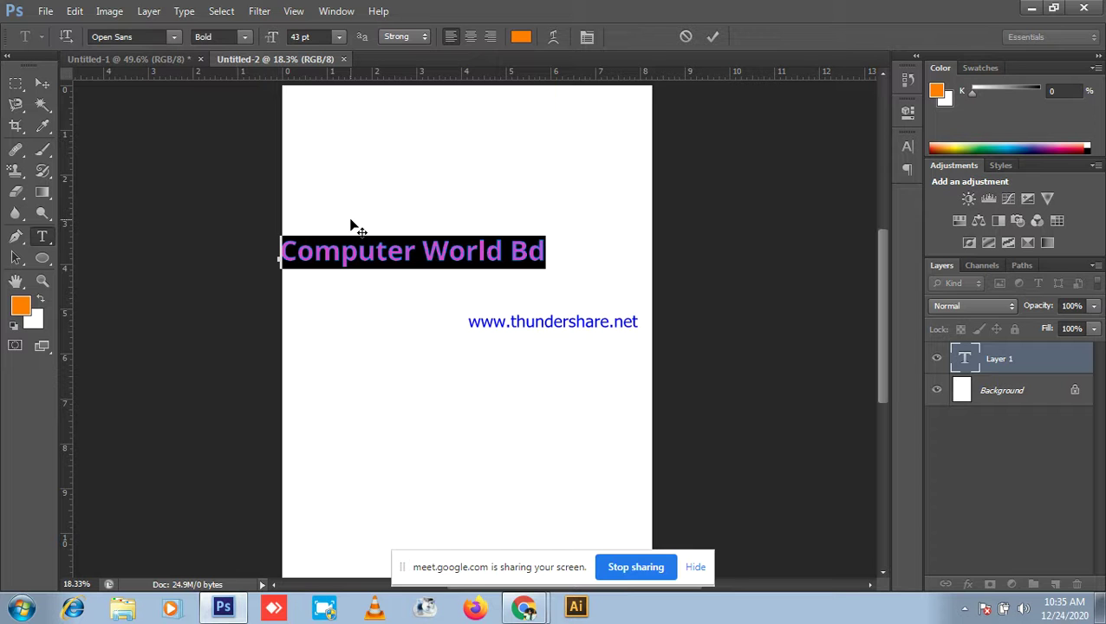
# Step: Briefly check the meeting, then fit the page to the window and show the character settings
pyautogui.click(1032, 8)
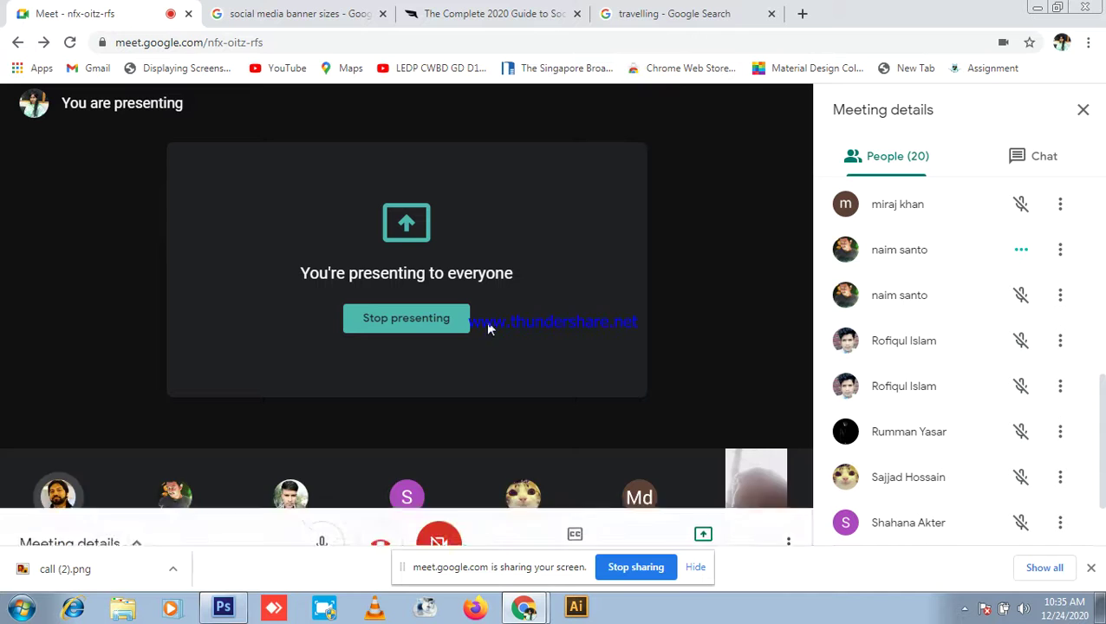
pyautogui.click(223, 606)
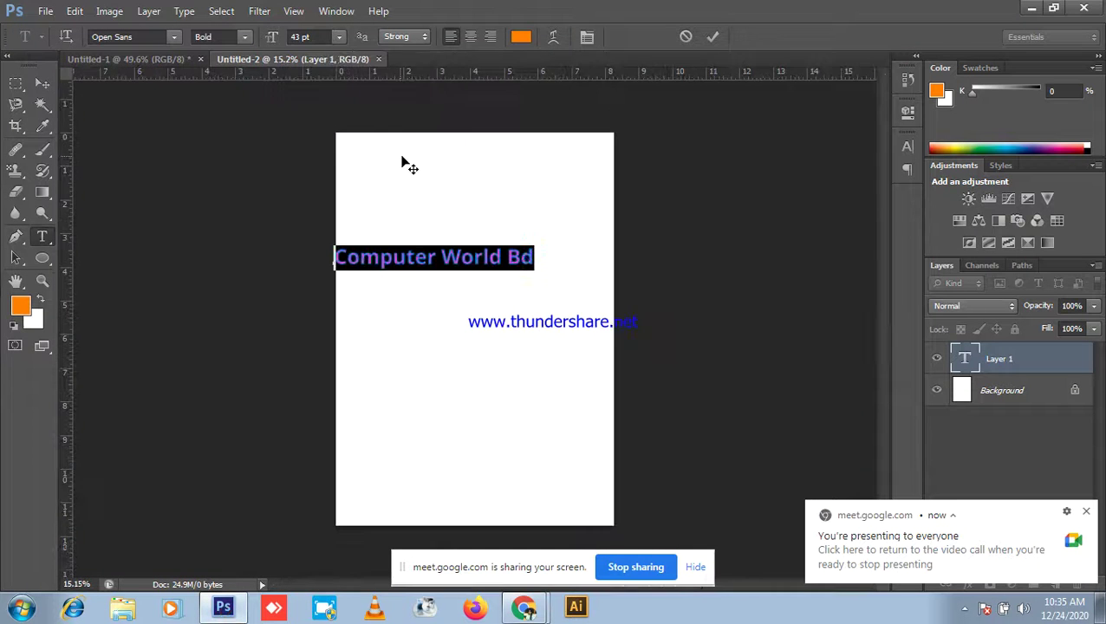
pyautogui.hotkey('ctrl', '0')
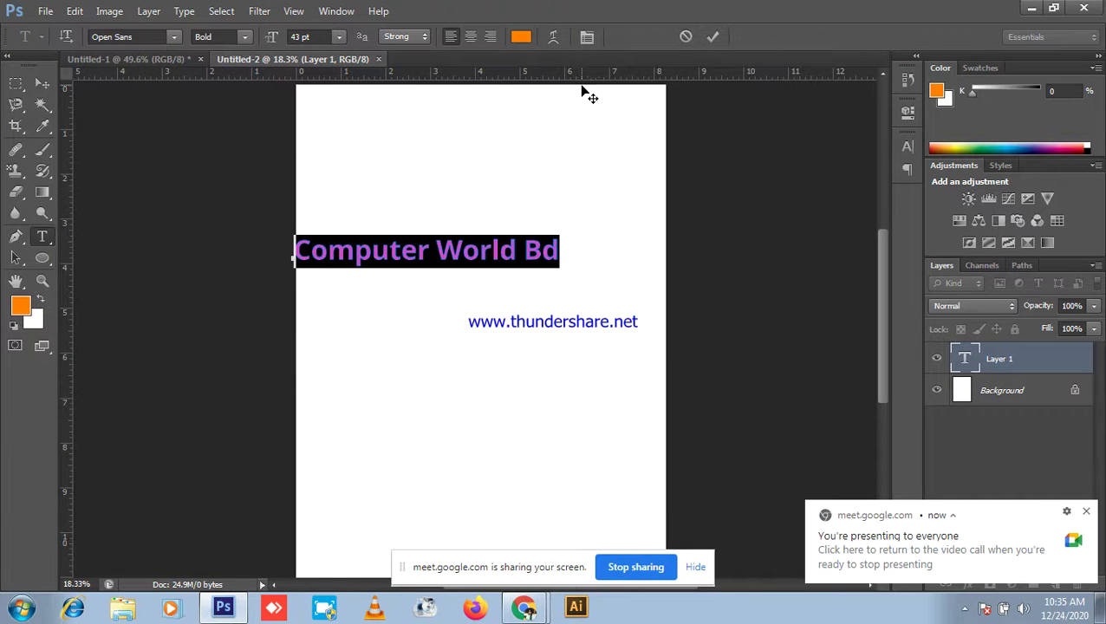
pyautogui.click(585, 37)
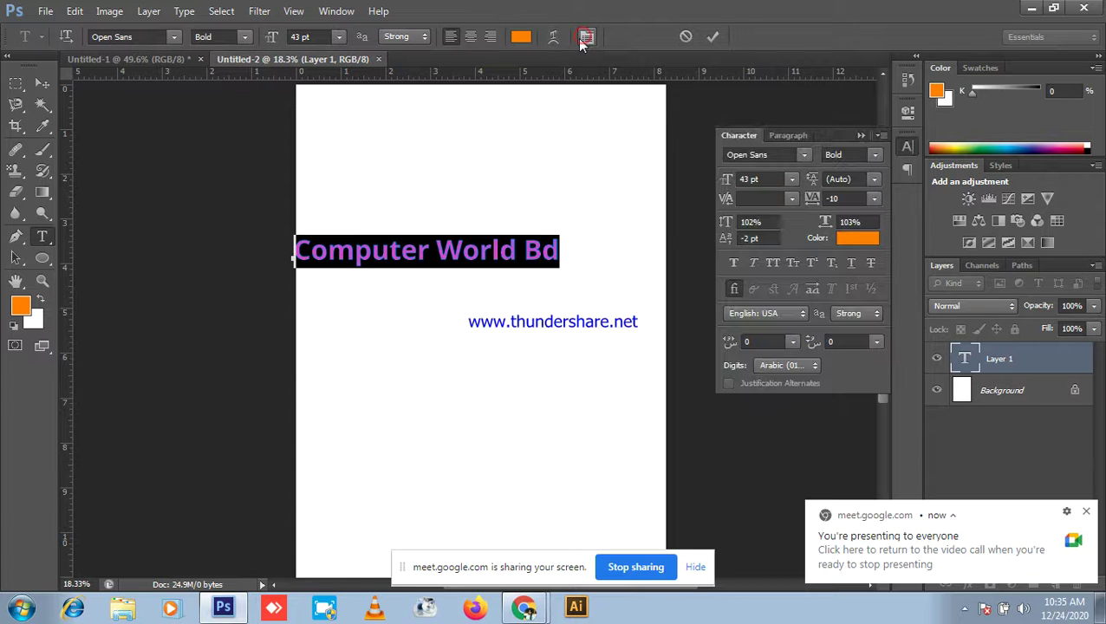
pyautogui.click(796, 137)
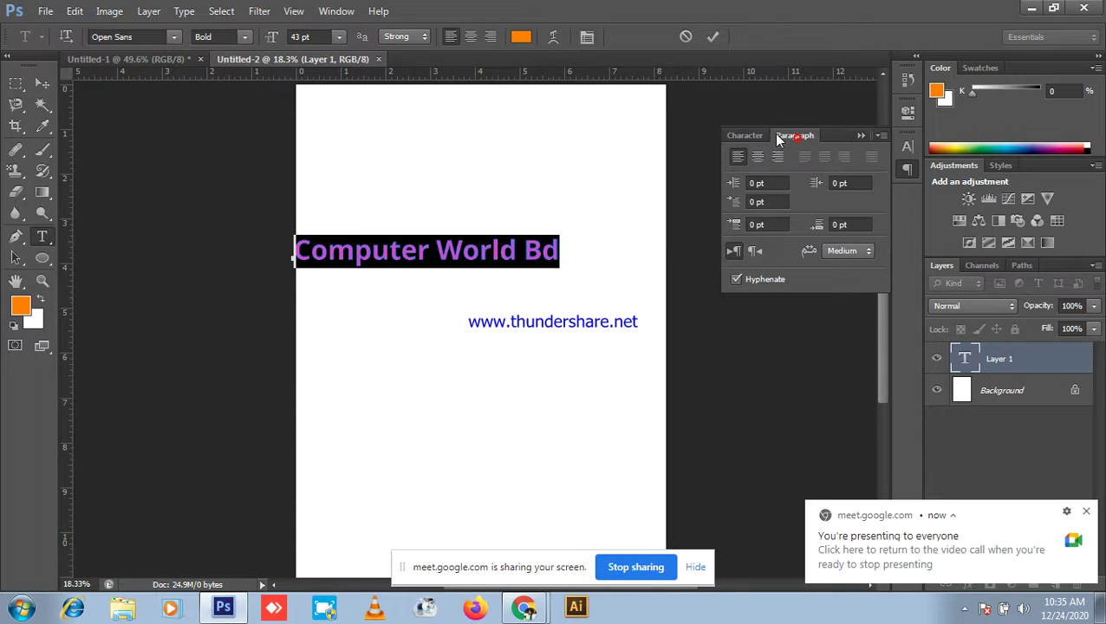
pyautogui.click(756, 253)
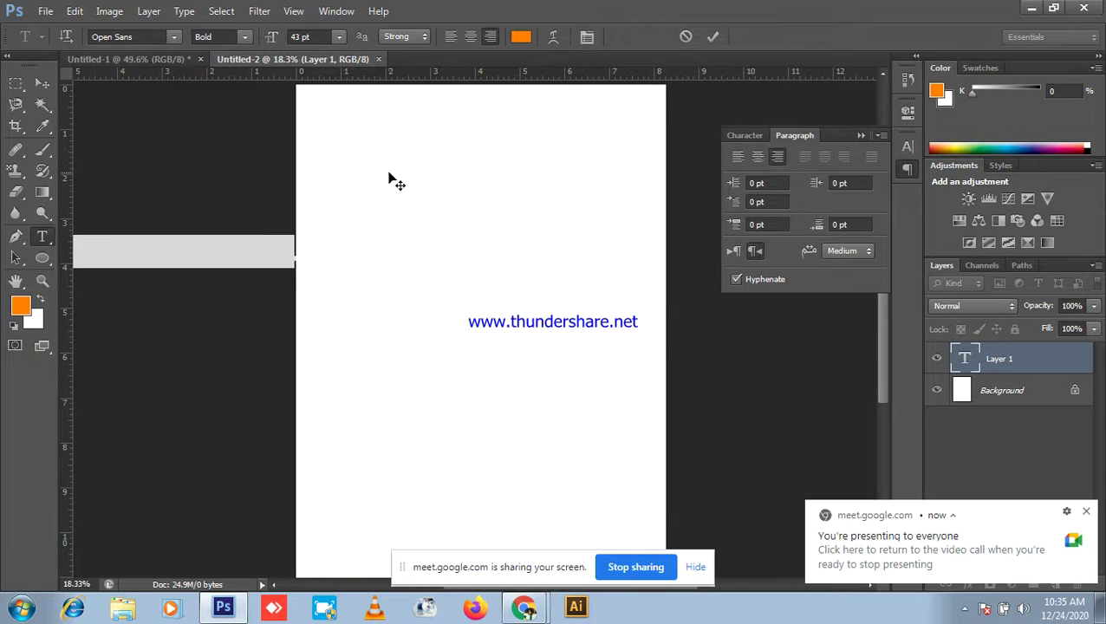
pyautogui.moveTo(420, 263); pyautogui.dragTo(615, 304)
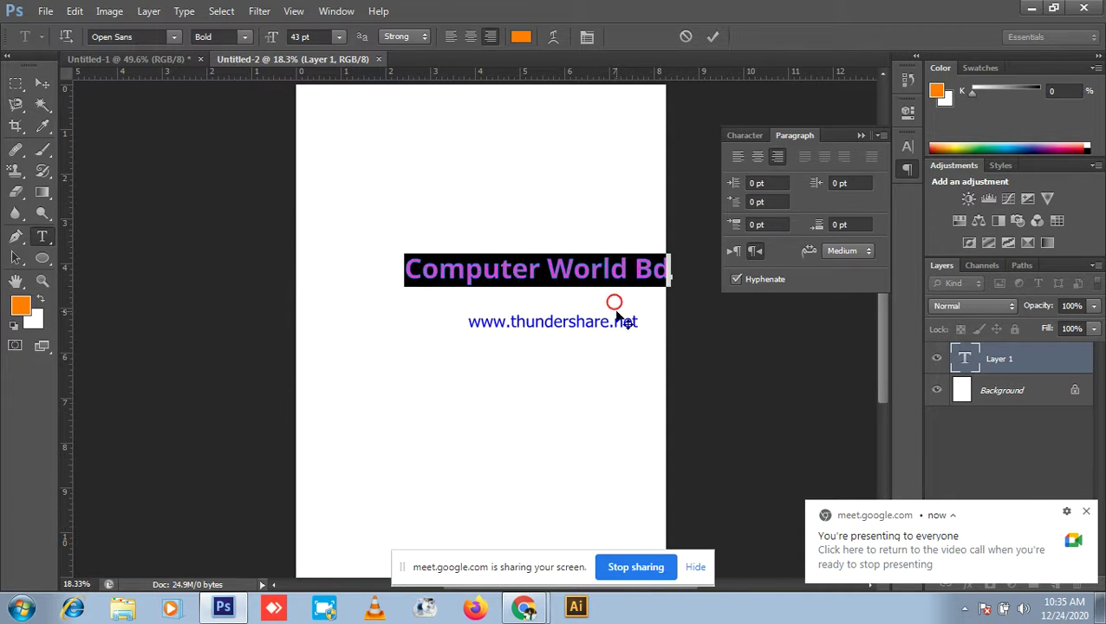
pyautogui.click(553, 323)
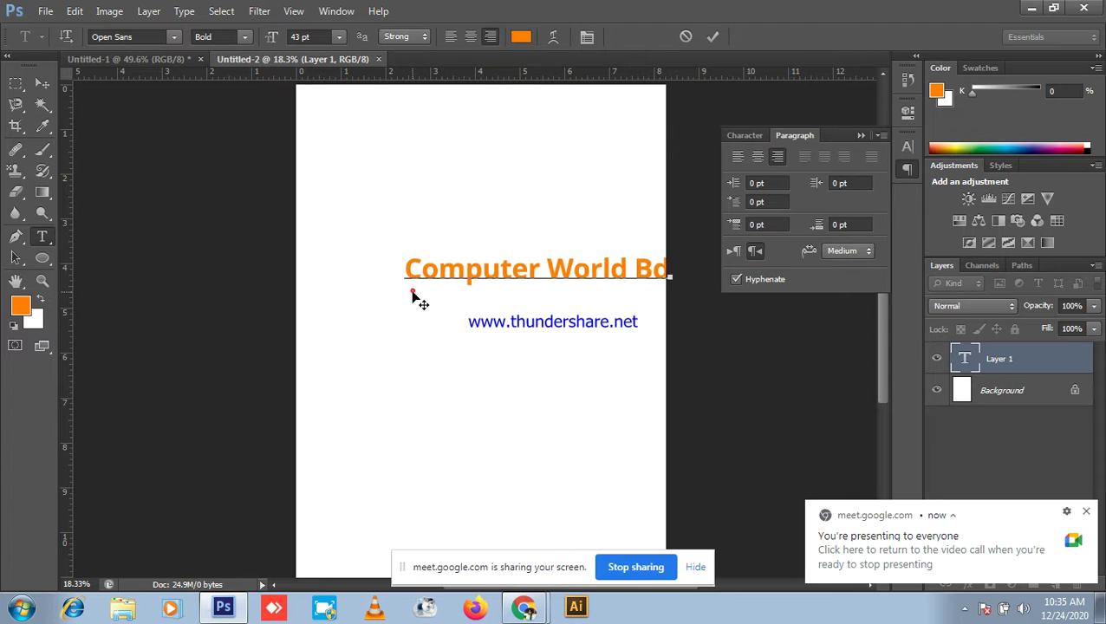
pyautogui.moveTo(408, 277); pyautogui.dragTo(407, 347)
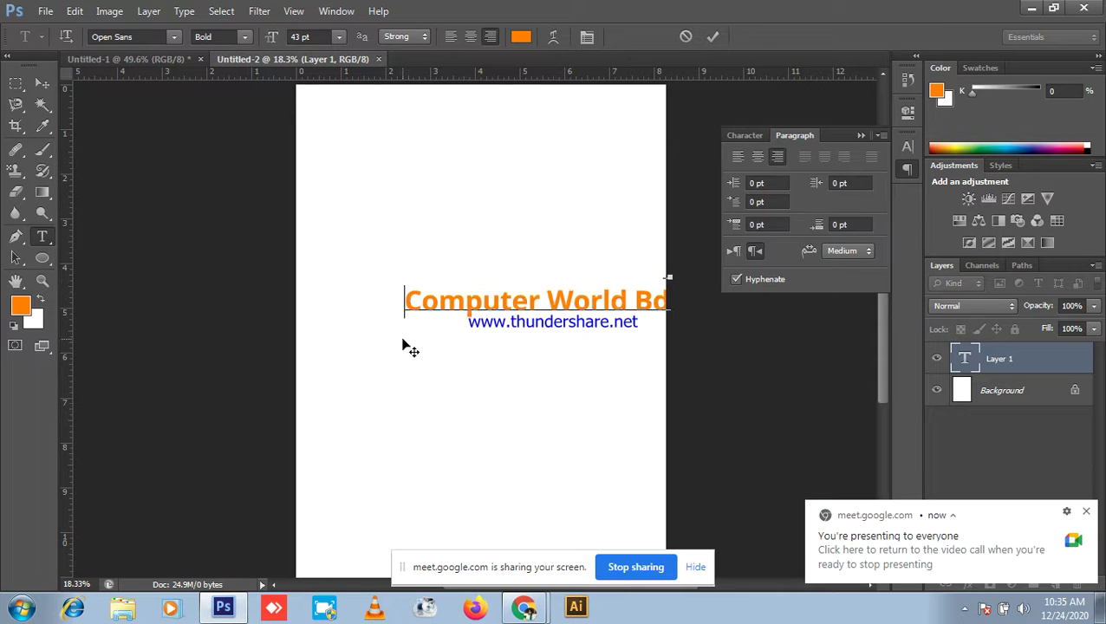
pyautogui.click(40, 82)
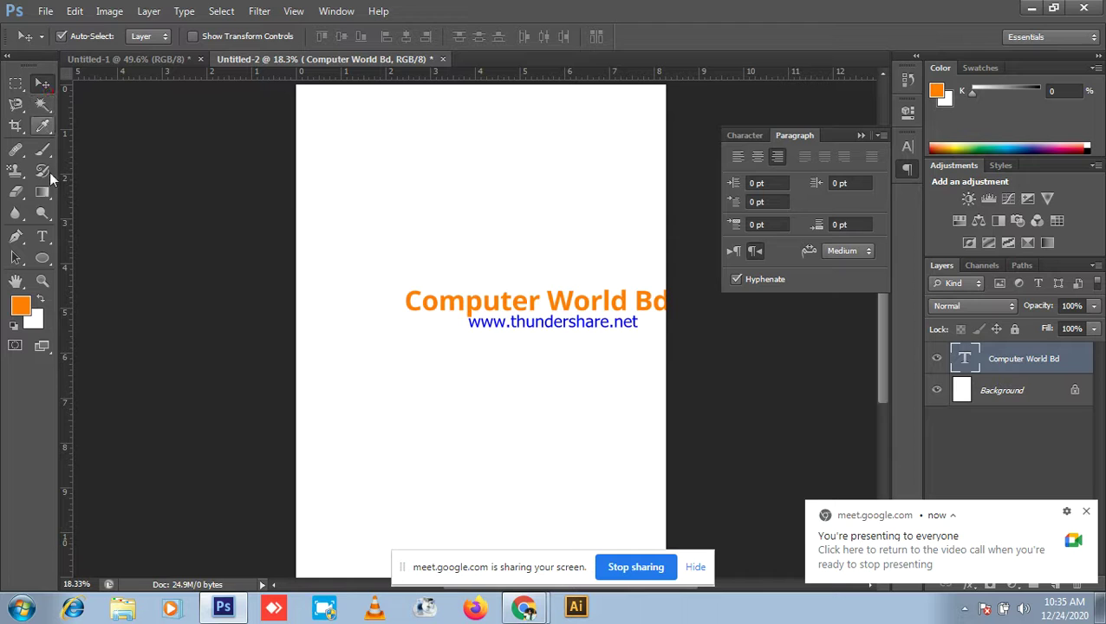
# Step: Discard an empty text layer and type 'jhjhuyhyy' near the top of the page
pyautogui.click(42, 236)
pyautogui.click(286, 188)
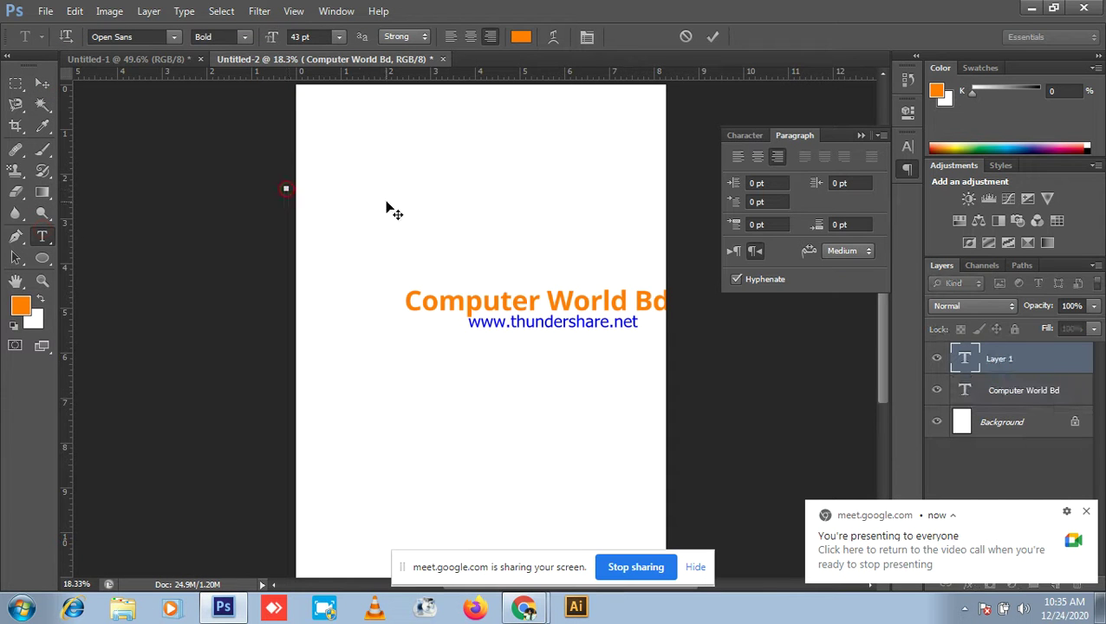
pyautogui.click(42, 83)
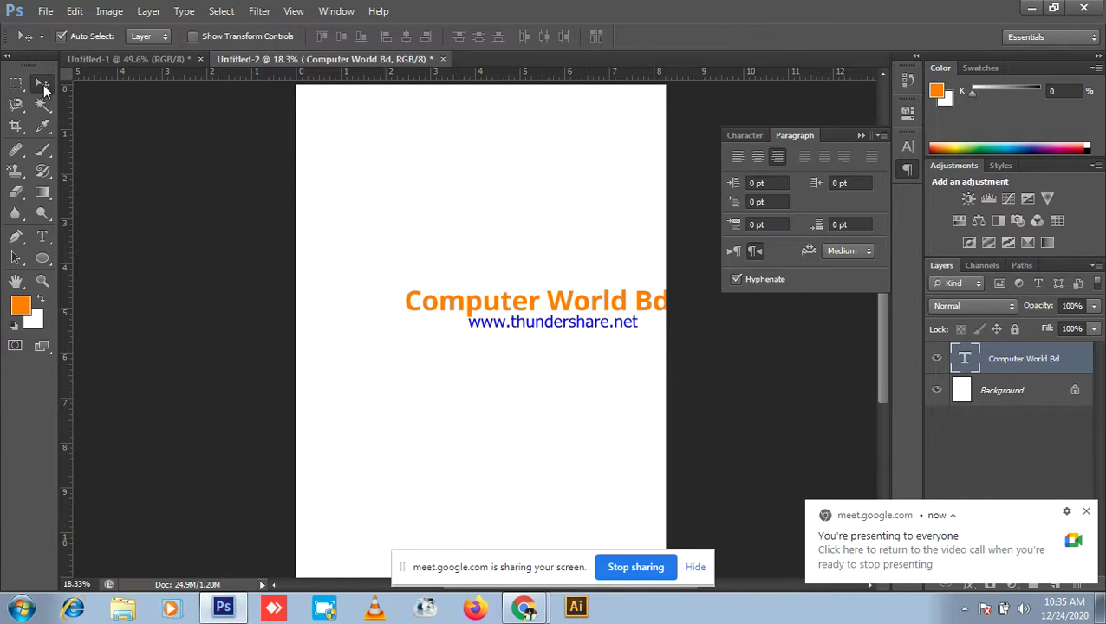
pyautogui.click(42, 236)
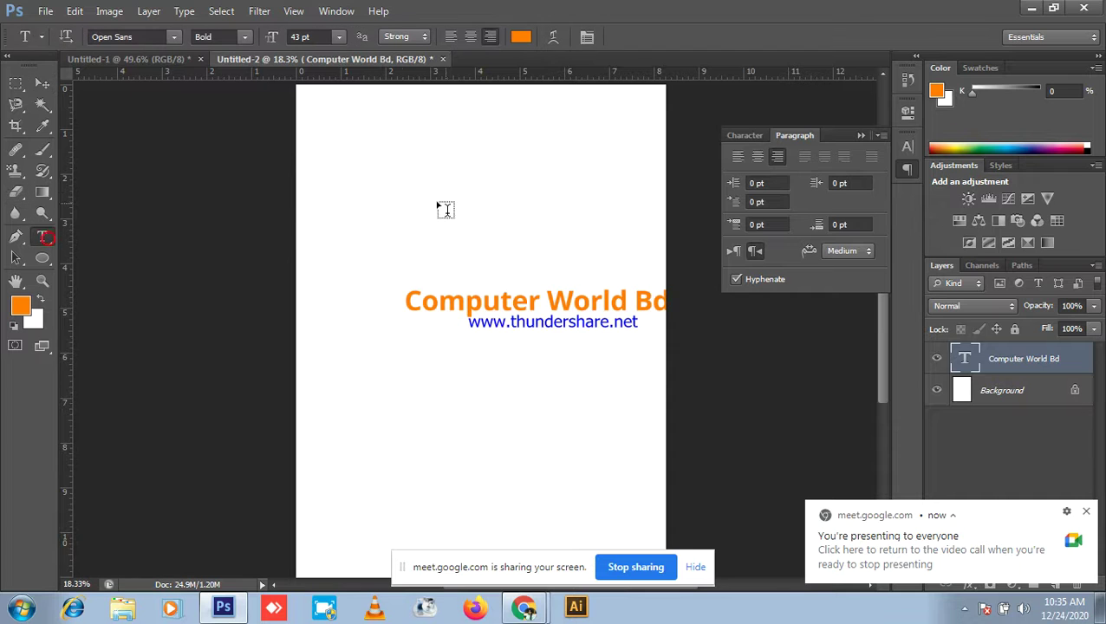
pyautogui.click(399, 194)
pyautogui.write('jhjhuyhyy')
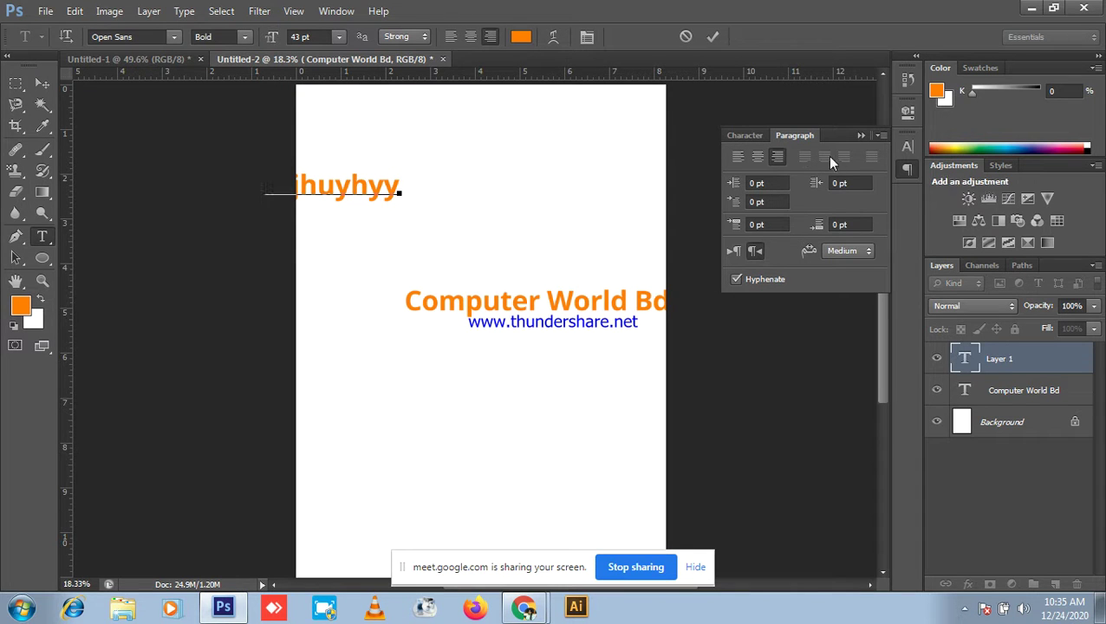
# Step: Set the jhjhuyhyy text to left-to-right direction and briefly show the meeting
pyautogui.click(733, 252)
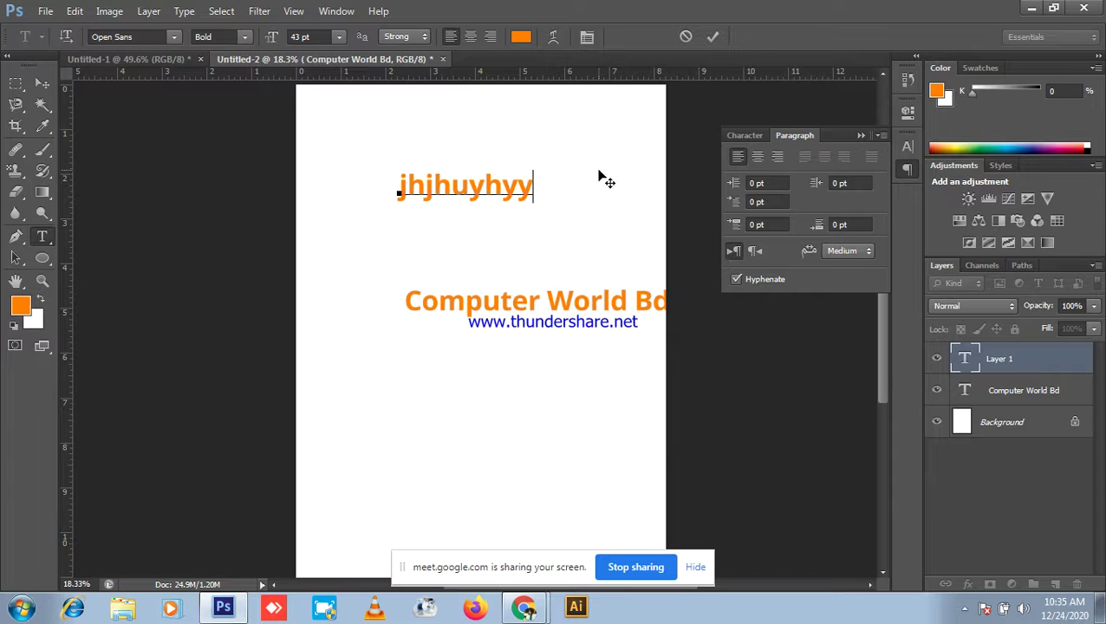
pyautogui.click(756, 252)
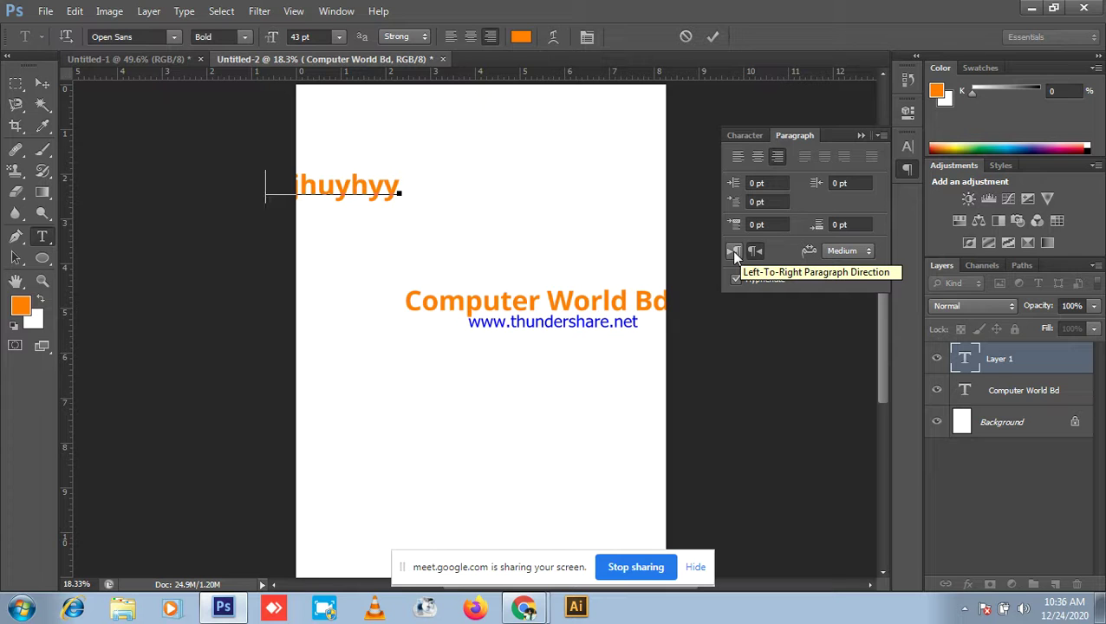
pyautogui.click(732, 251)
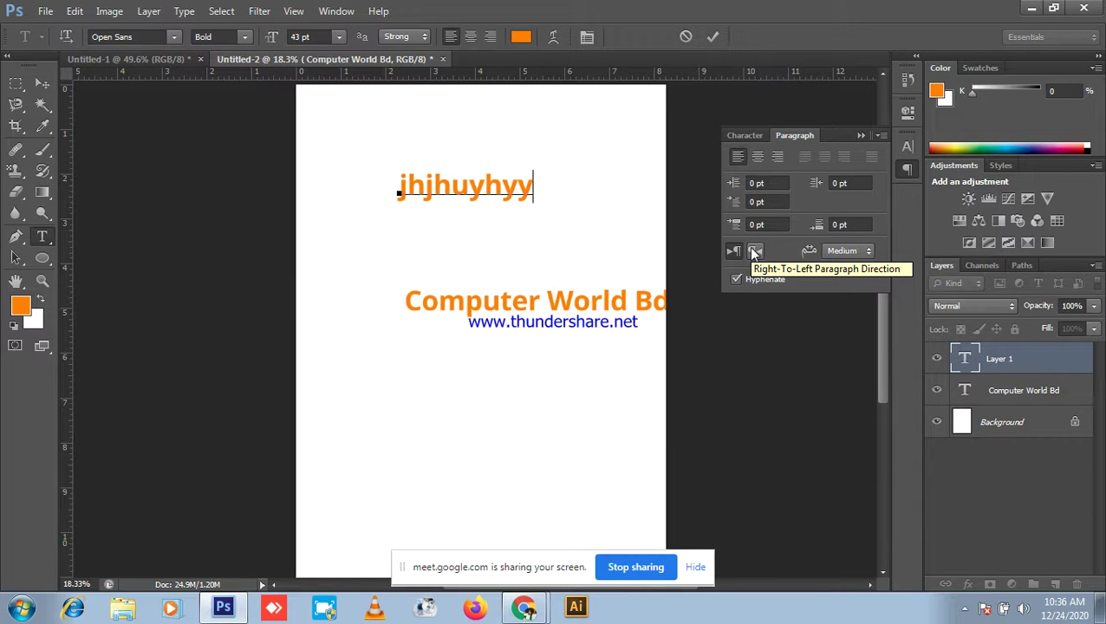
pyautogui.click(1032, 9)
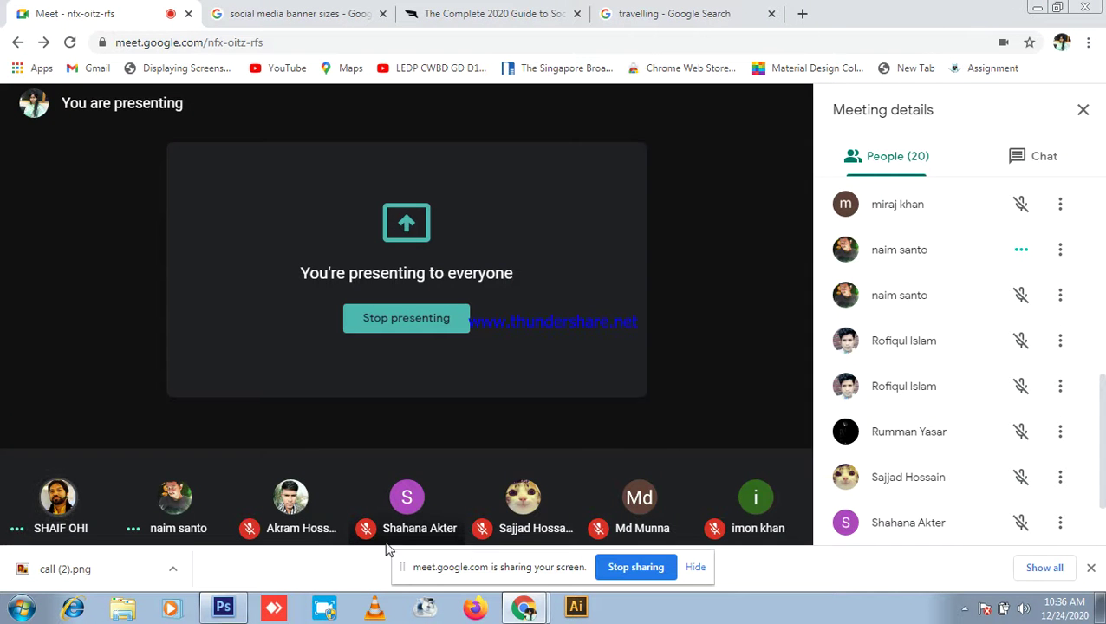
pyautogui.click(224, 607)
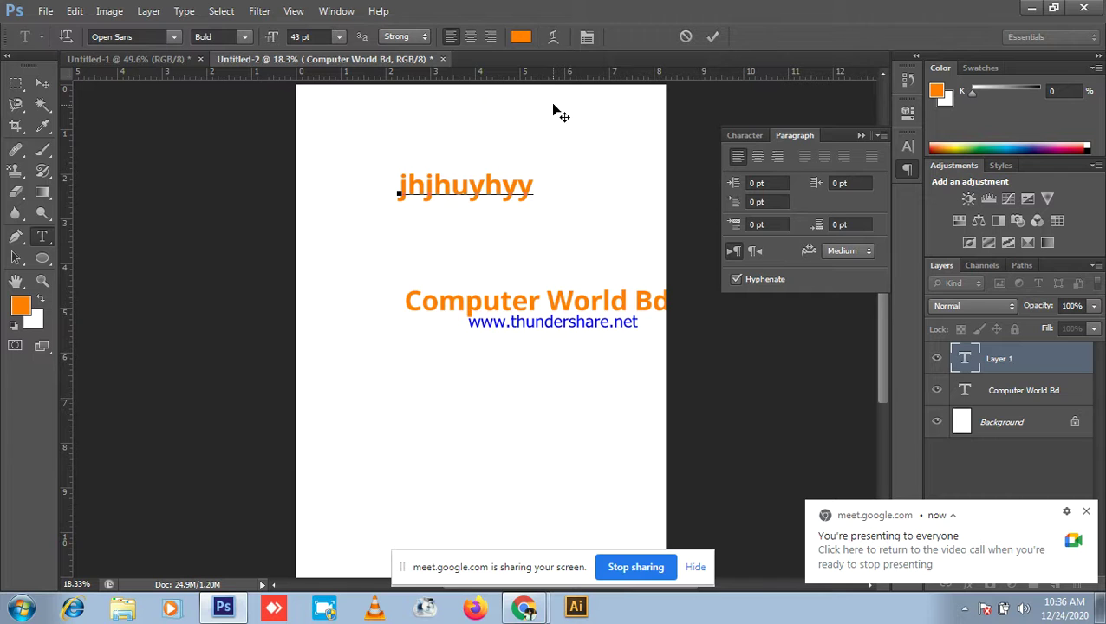
# Step: Review the Character and Paragraph panels, dismiss Warp Text unchanged, and commit the jhjhuyhyy text
pyautogui.click(336, 11)
pyautogui.click(350, 167)
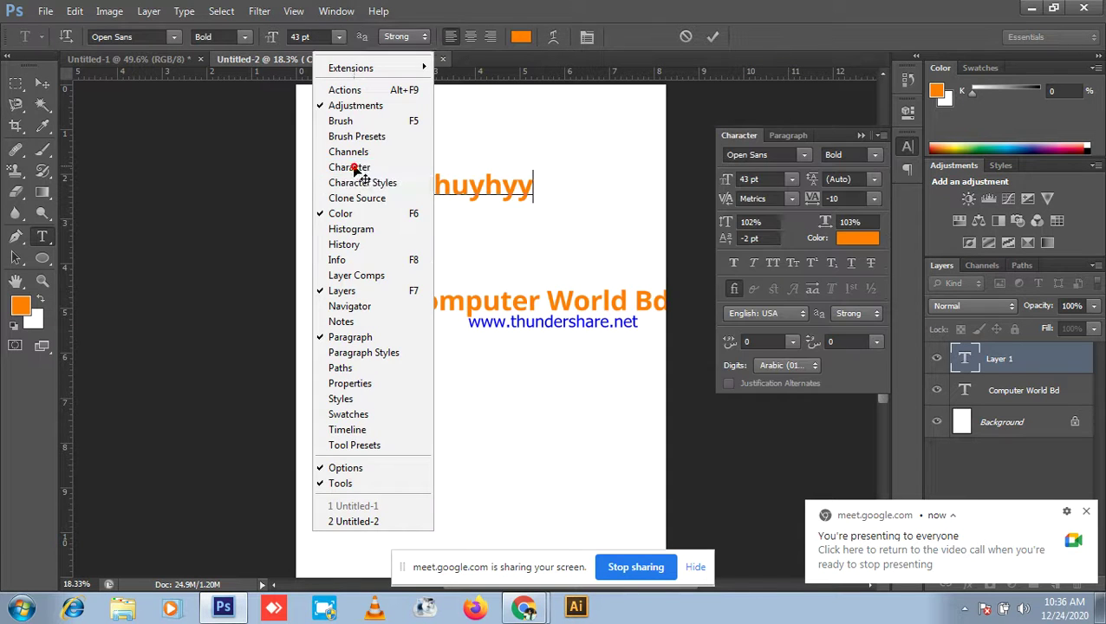
pyautogui.click(788, 130)
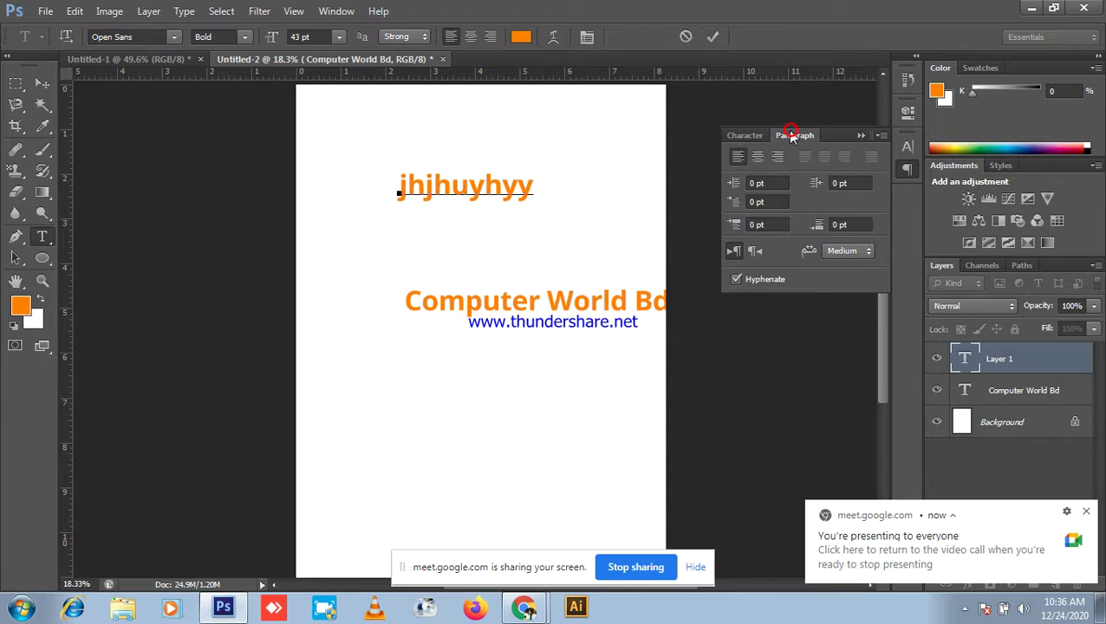
pyautogui.click(748, 139)
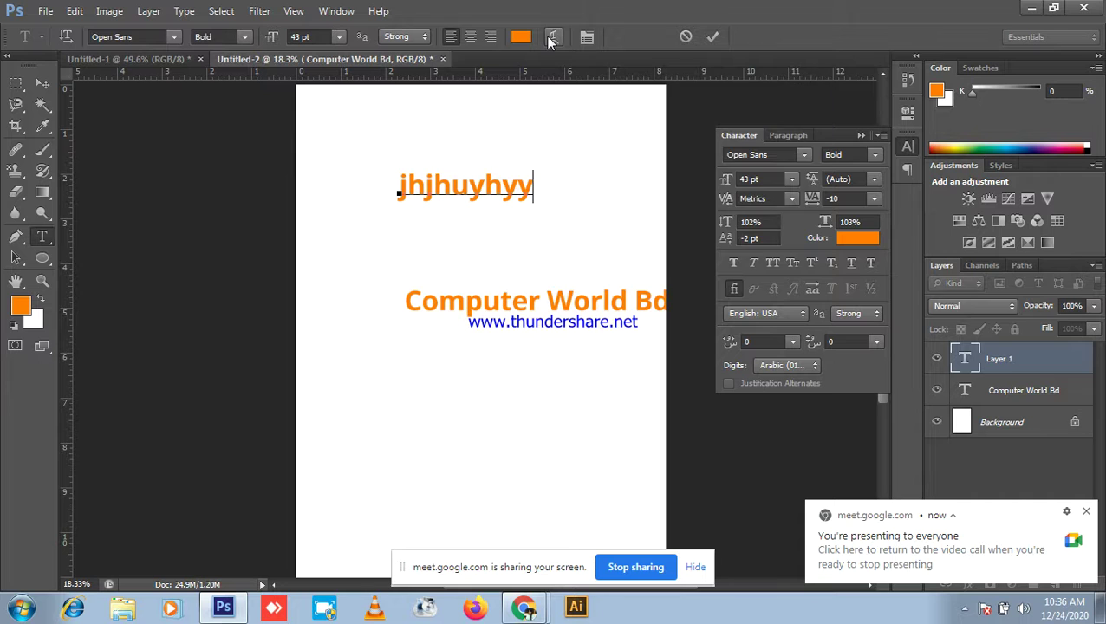
pyautogui.click(587, 37)
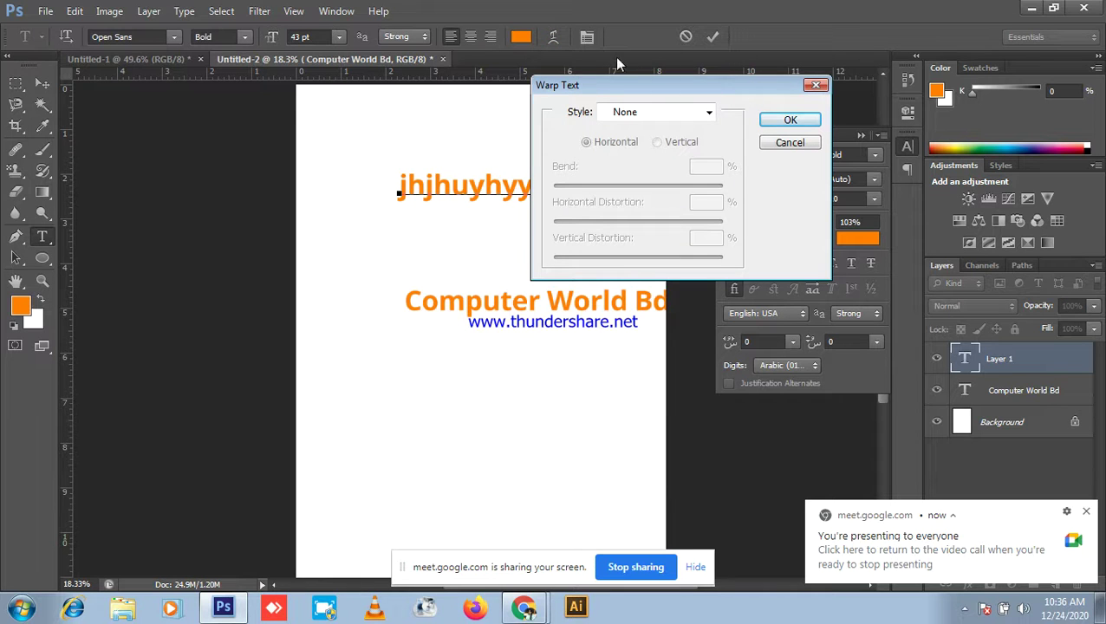
pyautogui.click(818, 142)
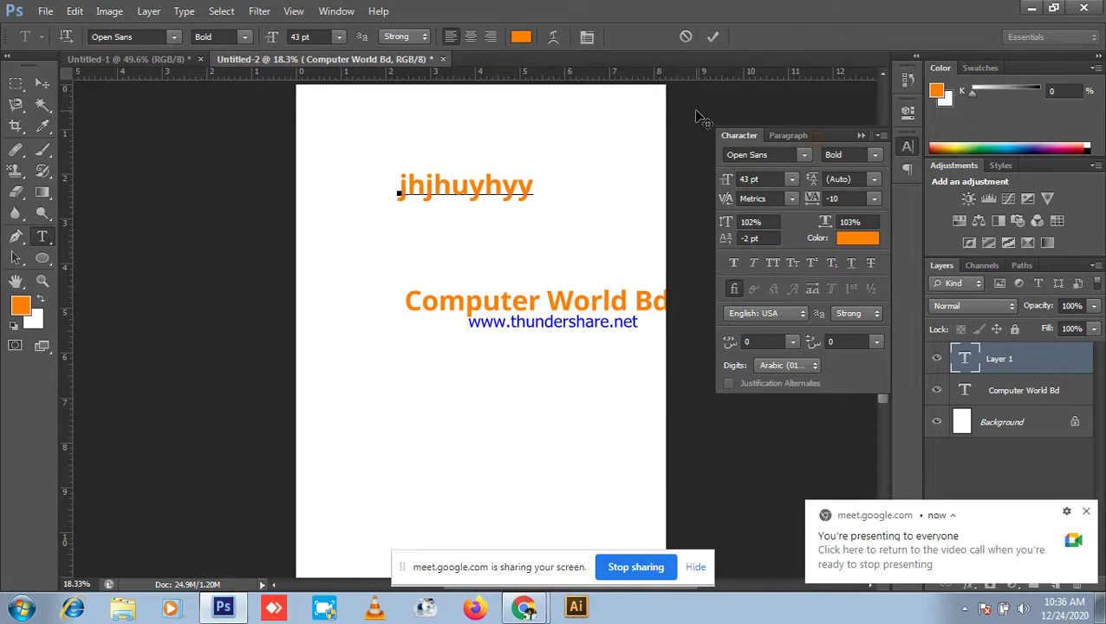
pyautogui.click(588, 39)
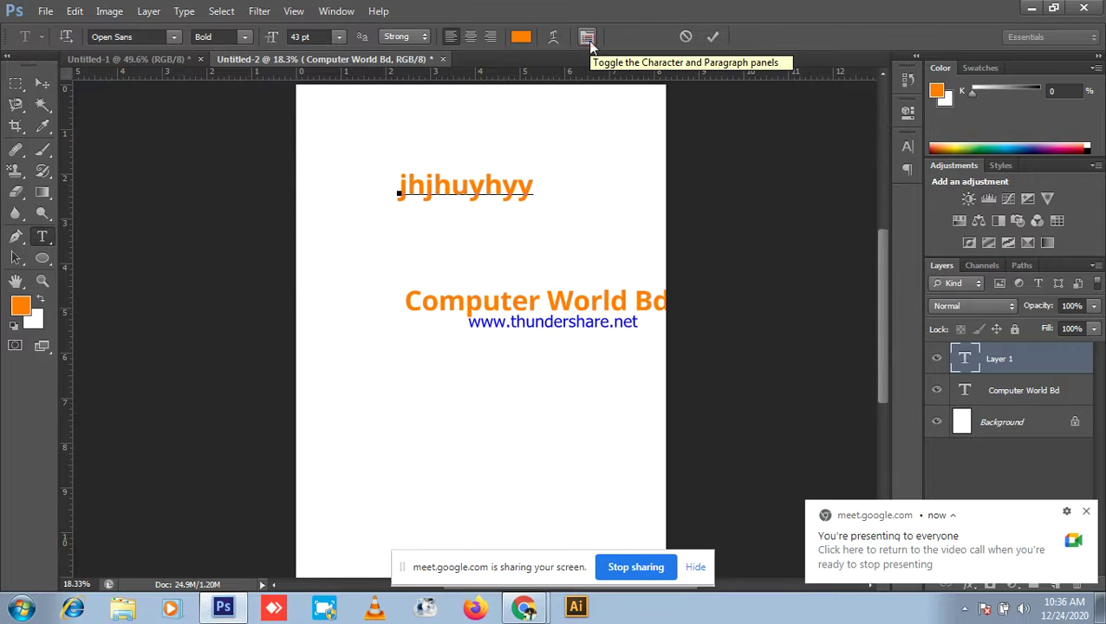
pyautogui.click(714, 36)
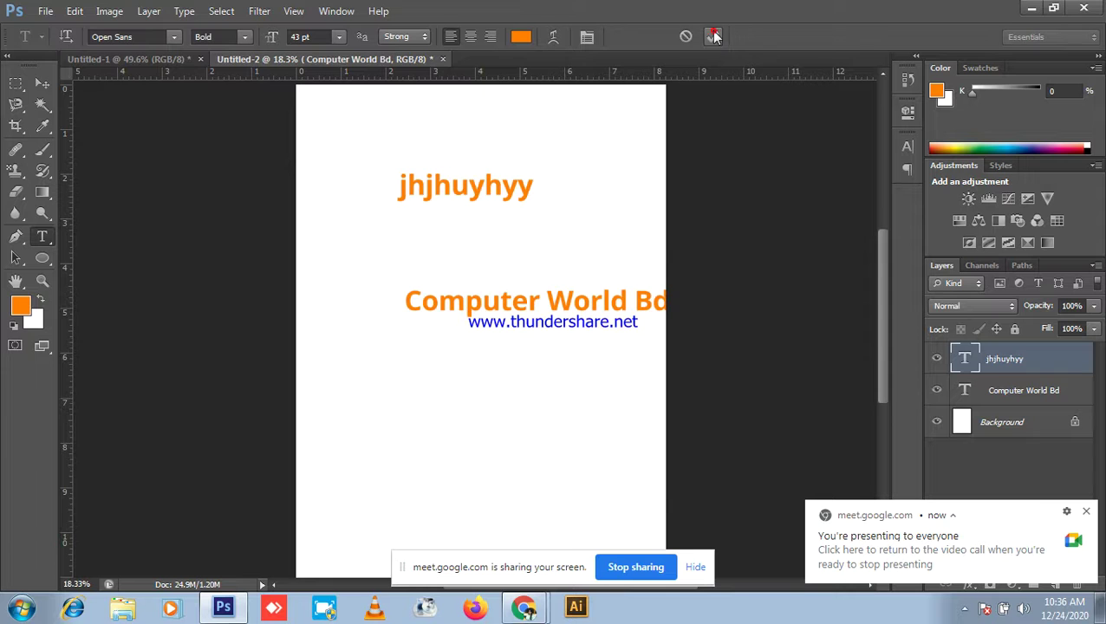
pyautogui.scroll(-2, 576, 175)
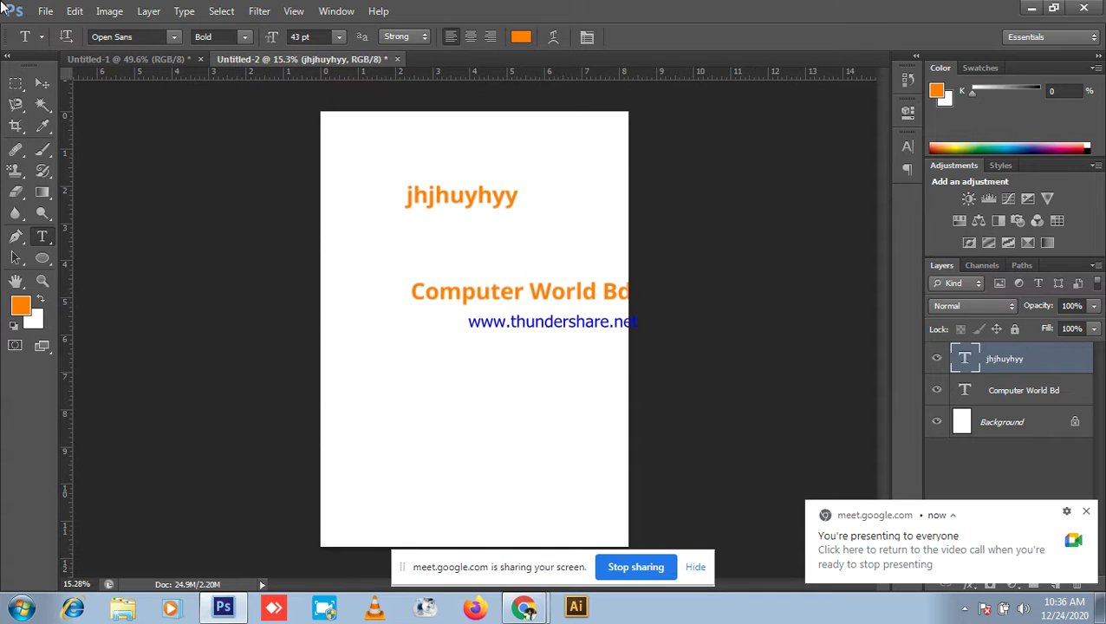
pyautogui.click(34, 81)
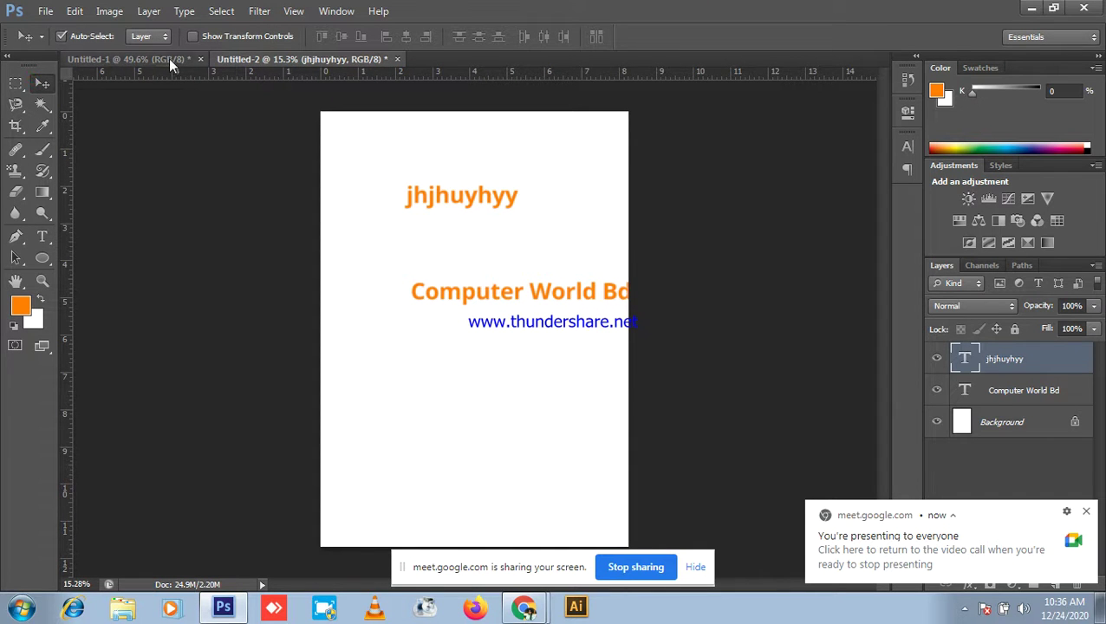
# Step: Show the Untitled-1 travel banner, minimize Photoshop, and snip the whole screen with Snipping Tool
pyautogui.click(166, 59)
pyautogui.scroll(1, 446, 201)
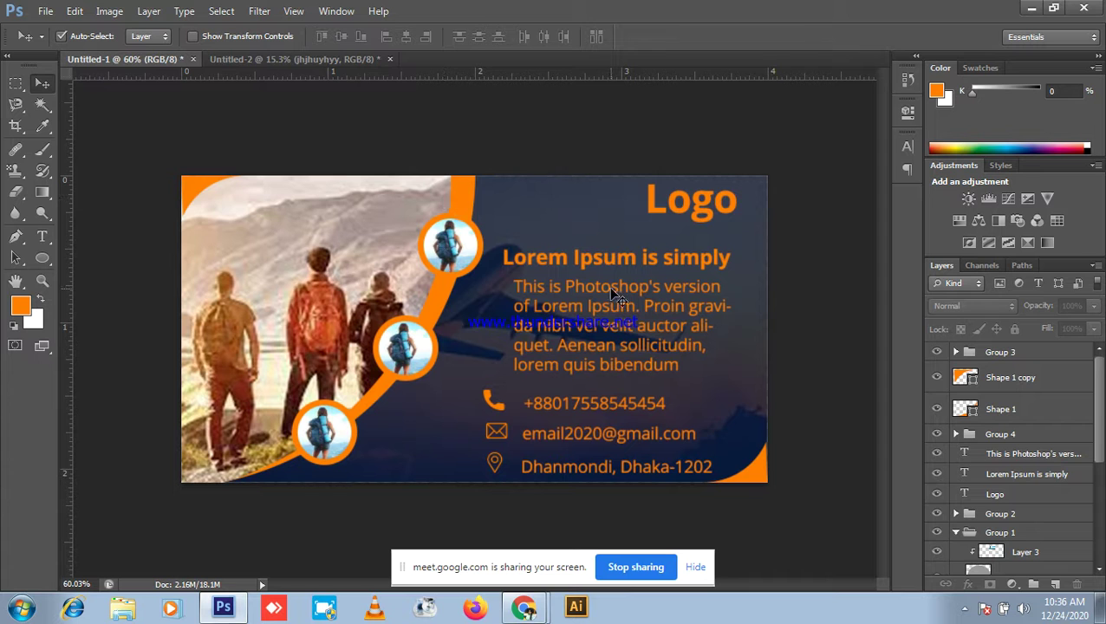
pyautogui.click(1030, 7)
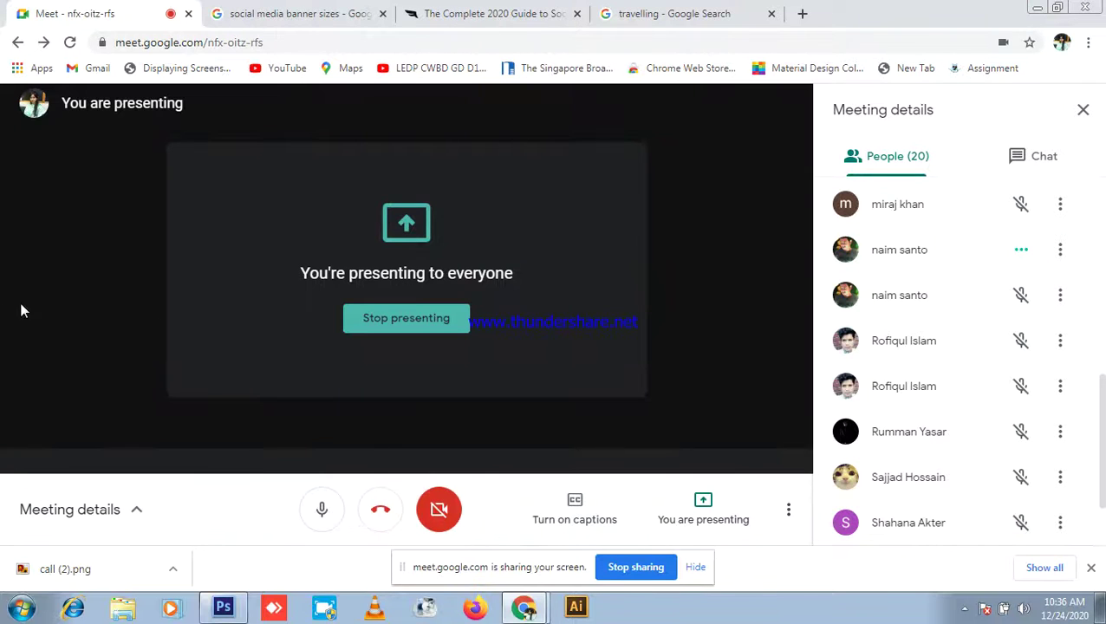
pyautogui.click(23, 607)
pyautogui.click(81, 253)
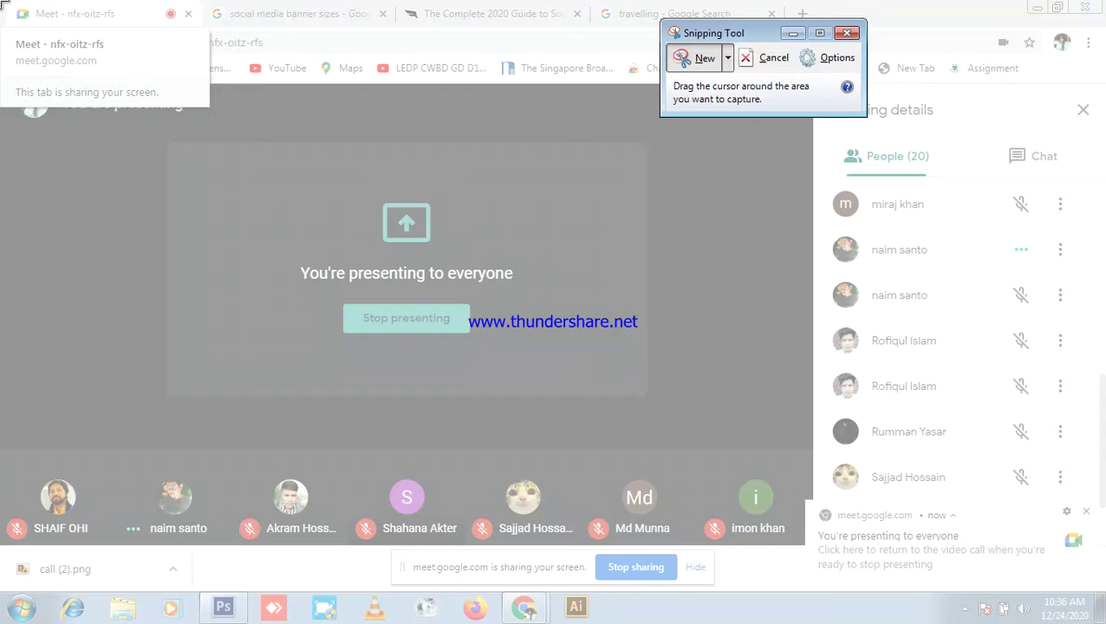
pyautogui.moveTo(2, 2); pyautogui.dragTo(1104, 622)
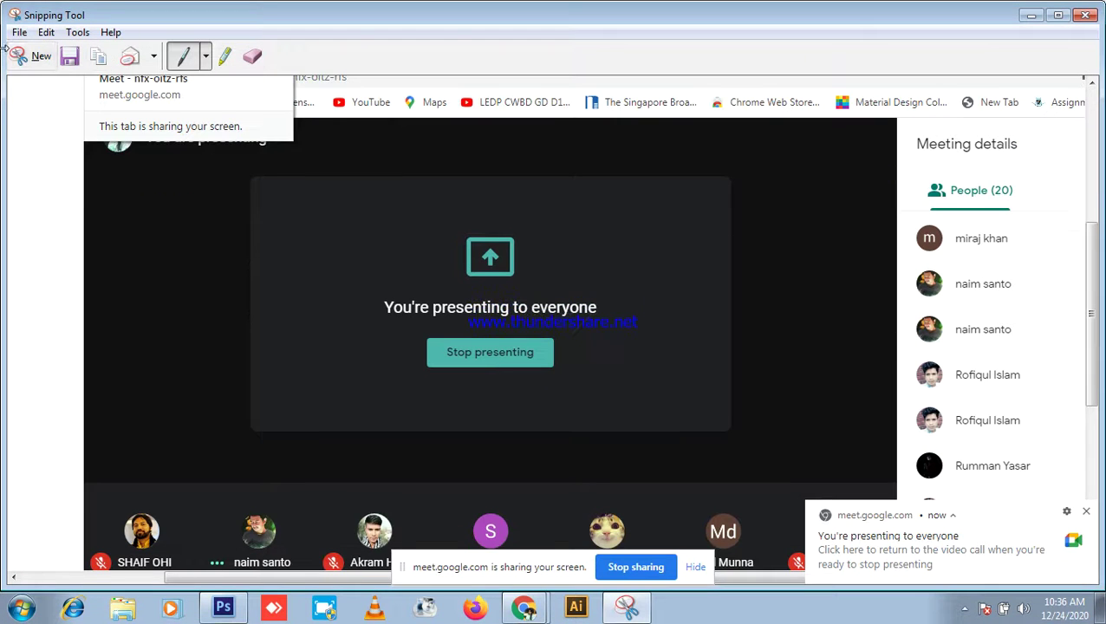
# Step: Save the snip as '18' in LEDP_Screen_Sort > LEDP_GD_56, then close Snipping Tool
pyautogui.click(19, 32)
pyautogui.click(47, 72)
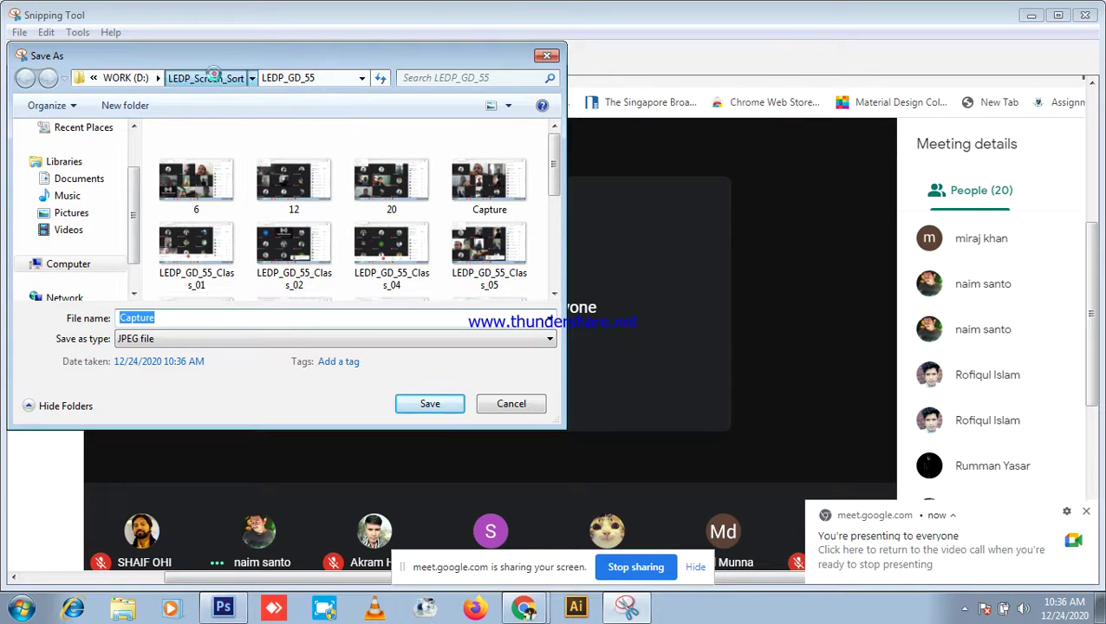
pyautogui.click(217, 79)
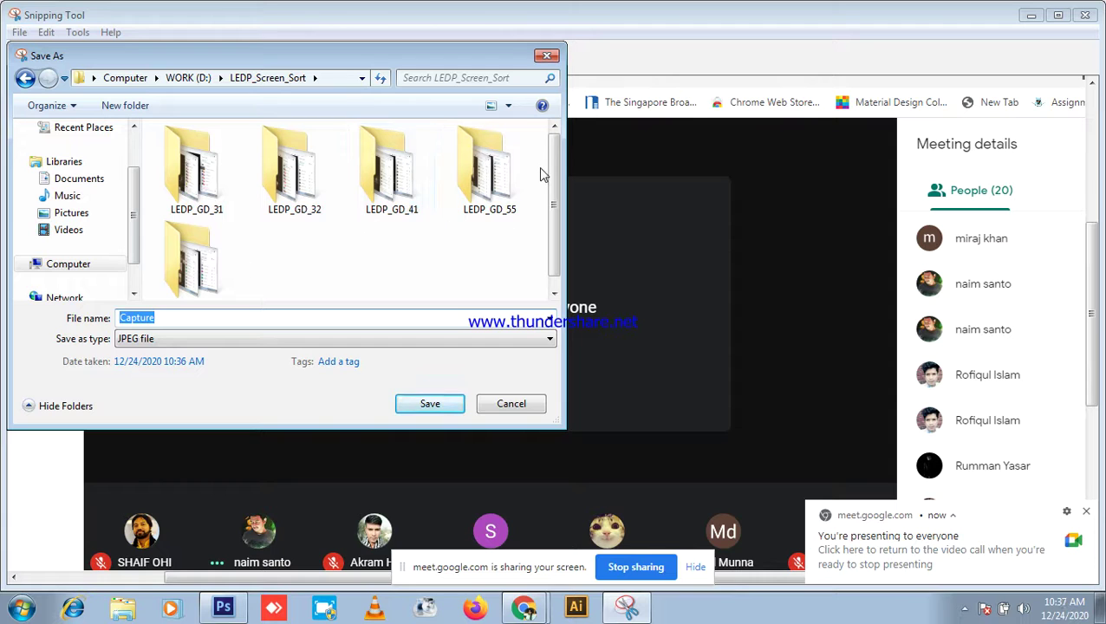
pyautogui.moveTo(550, 176); pyautogui.dragTo(550, 188)
pyautogui.doubleClick(208, 277)
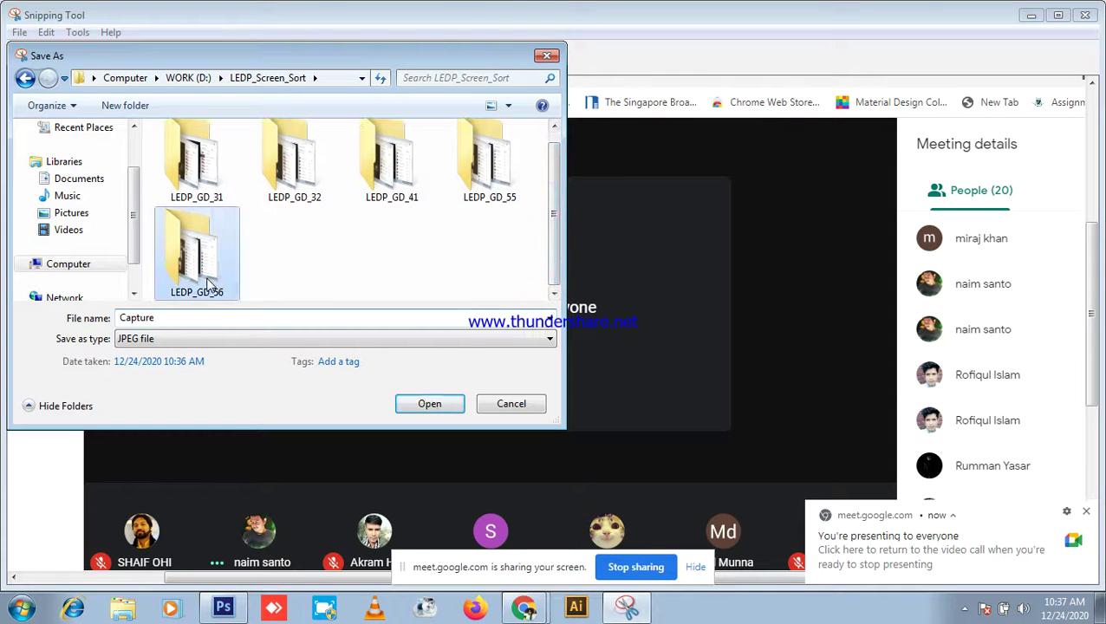
pyautogui.scroll(-3, 416, 247)
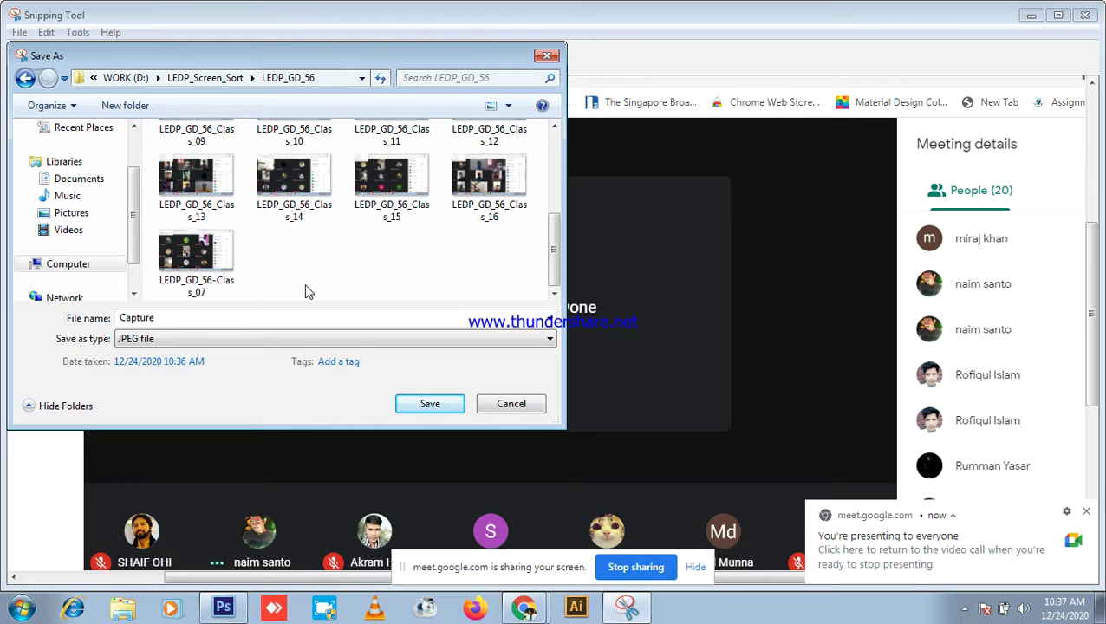
pyautogui.doubleClick(202, 317)
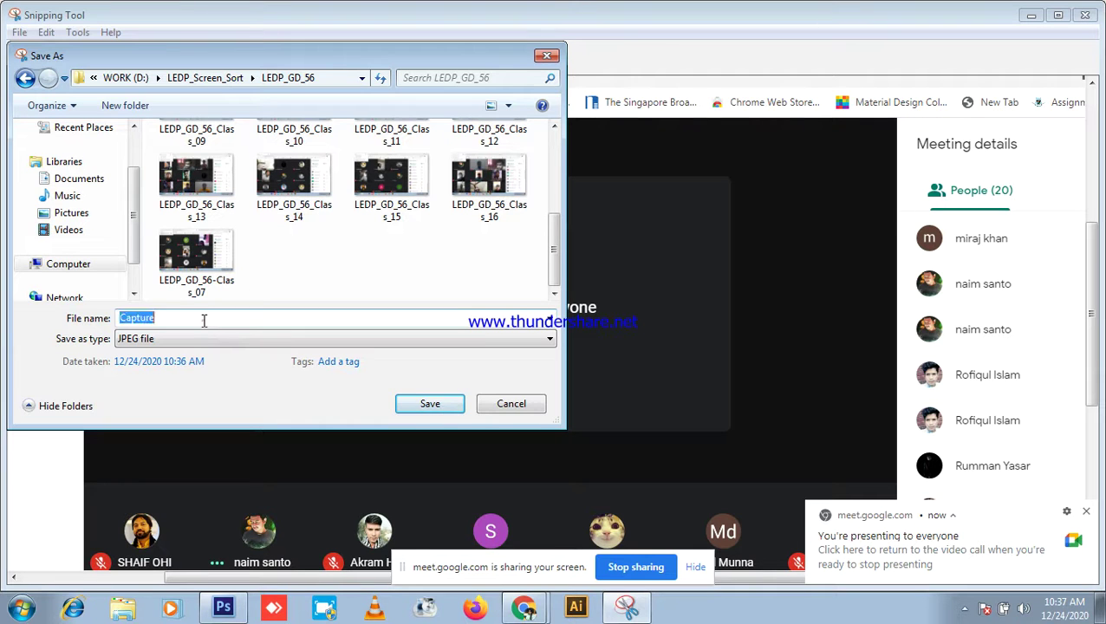
pyautogui.write('1')
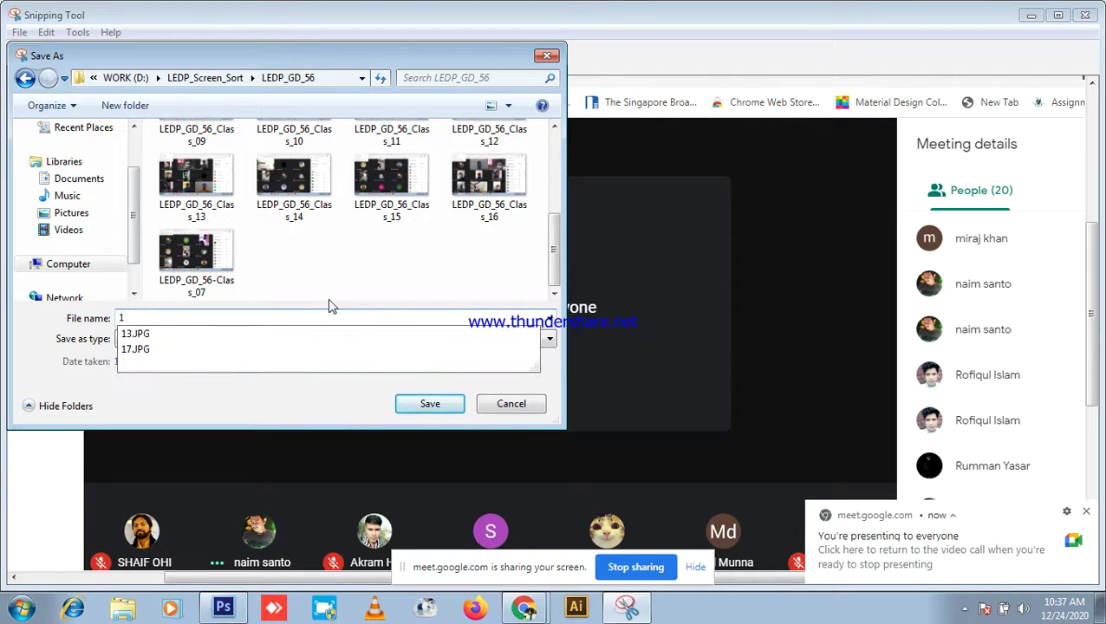
pyautogui.write('8')
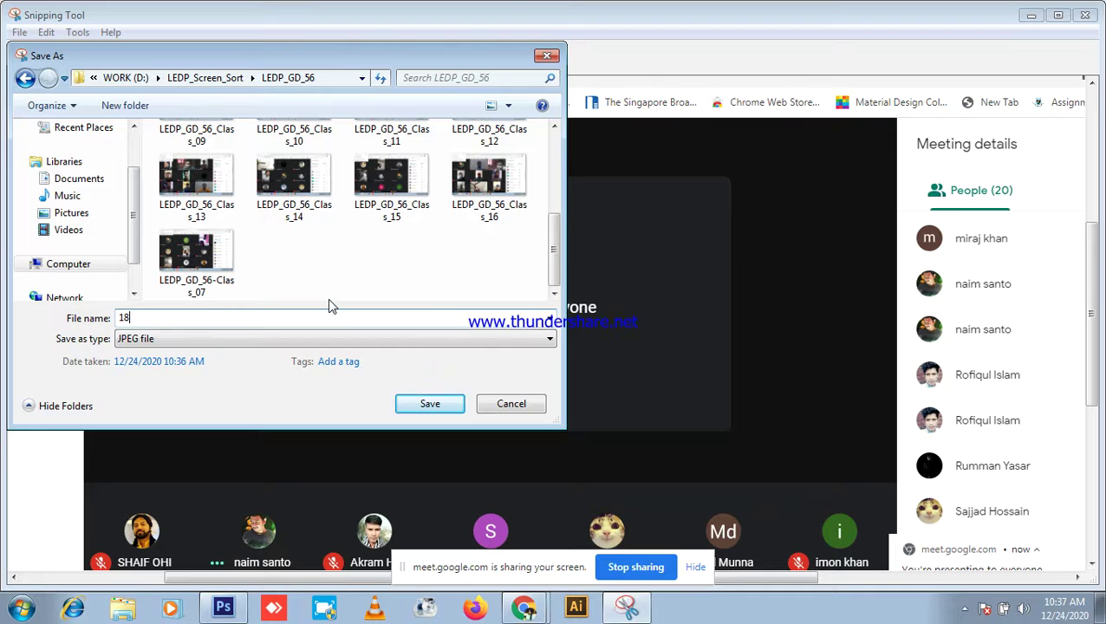
pyautogui.press('Return')
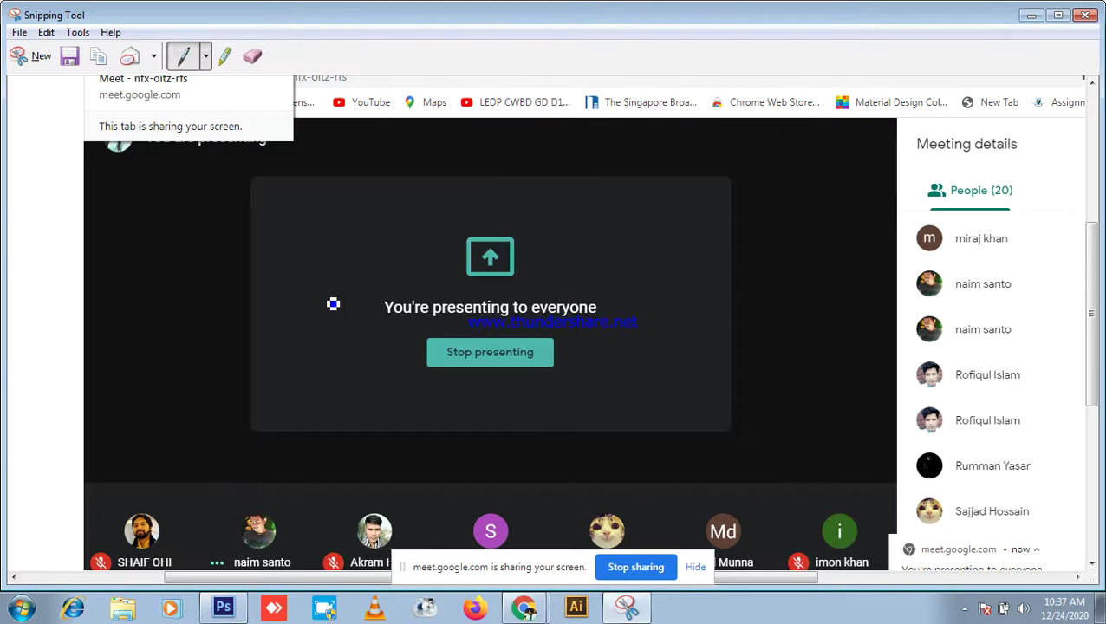
pyautogui.click(1084, 15)
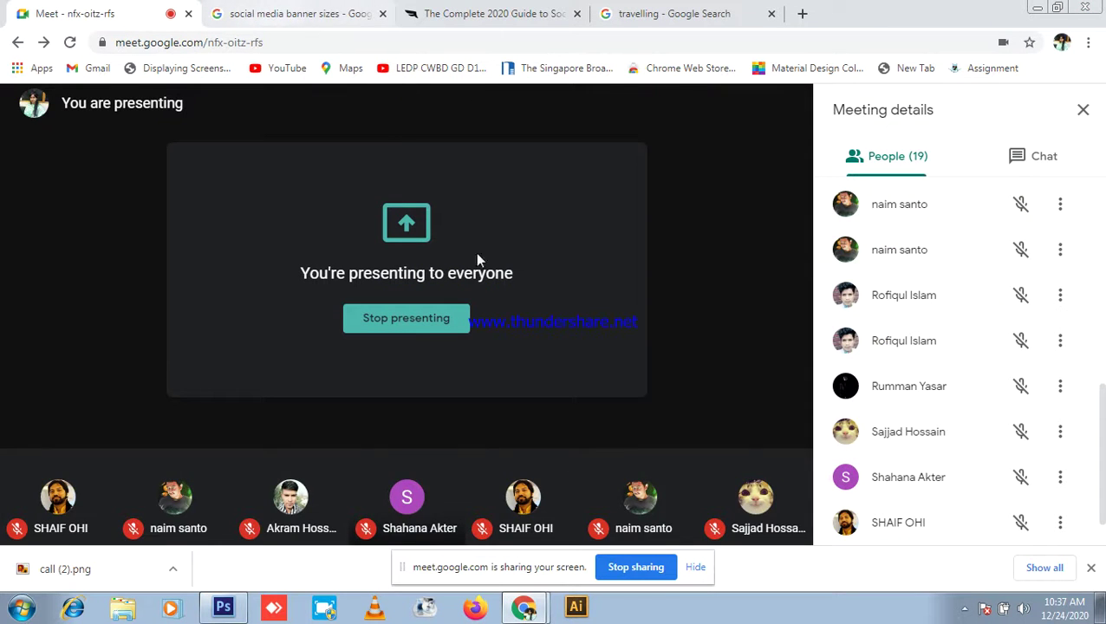
# Step: Stop and restart presenting the entire screen, mute the microphone, and bring up the Photoshop banner
pyautogui.click(443, 317)
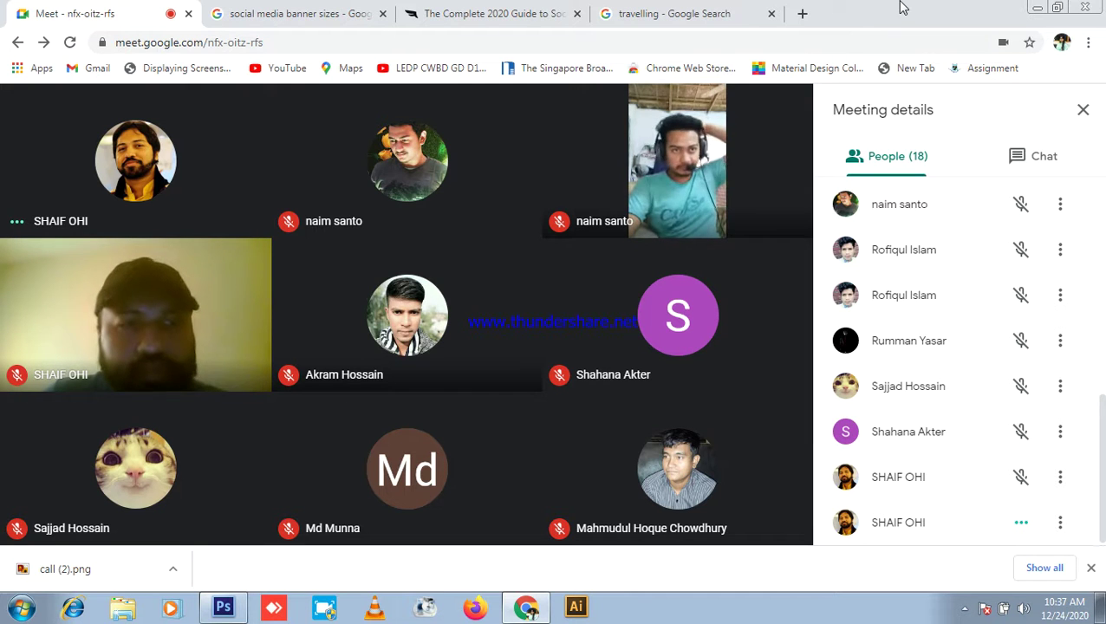
pyautogui.moveTo(822, 452)
pyautogui.click(727, 501)
pyautogui.click(701, 373)
pyautogui.click(520, 256)
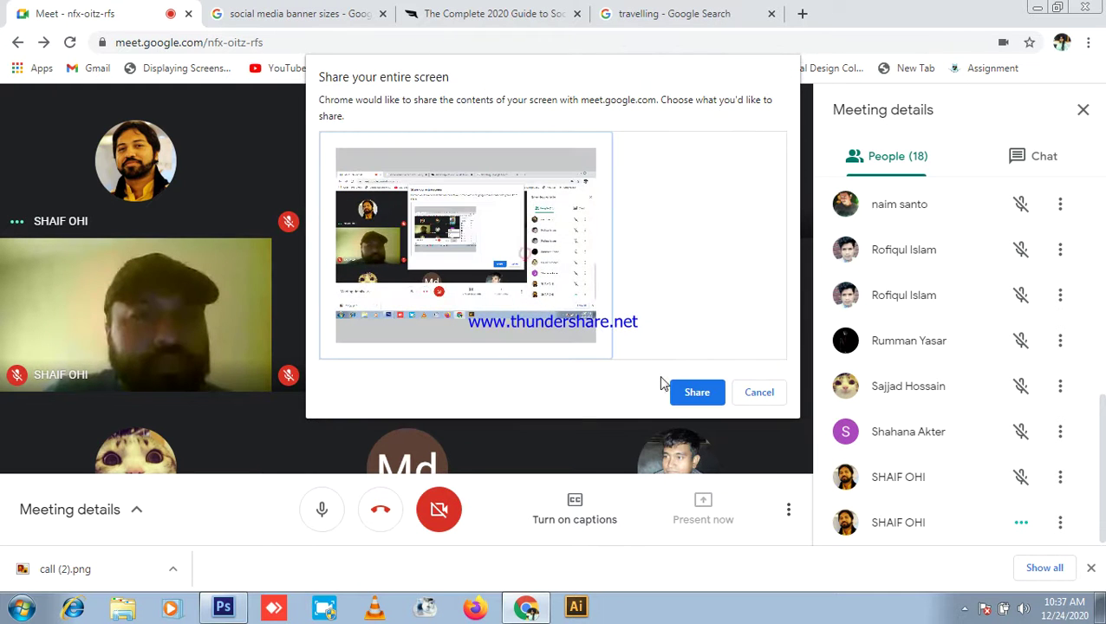
pyautogui.click(697, 392)
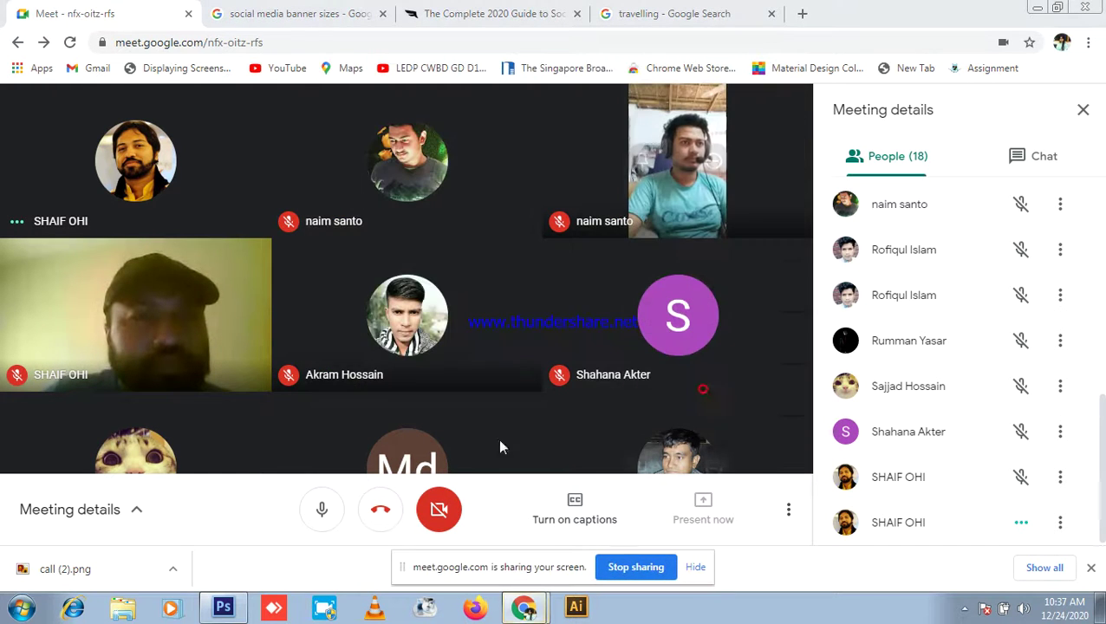
pyautogui.click(322, 511)
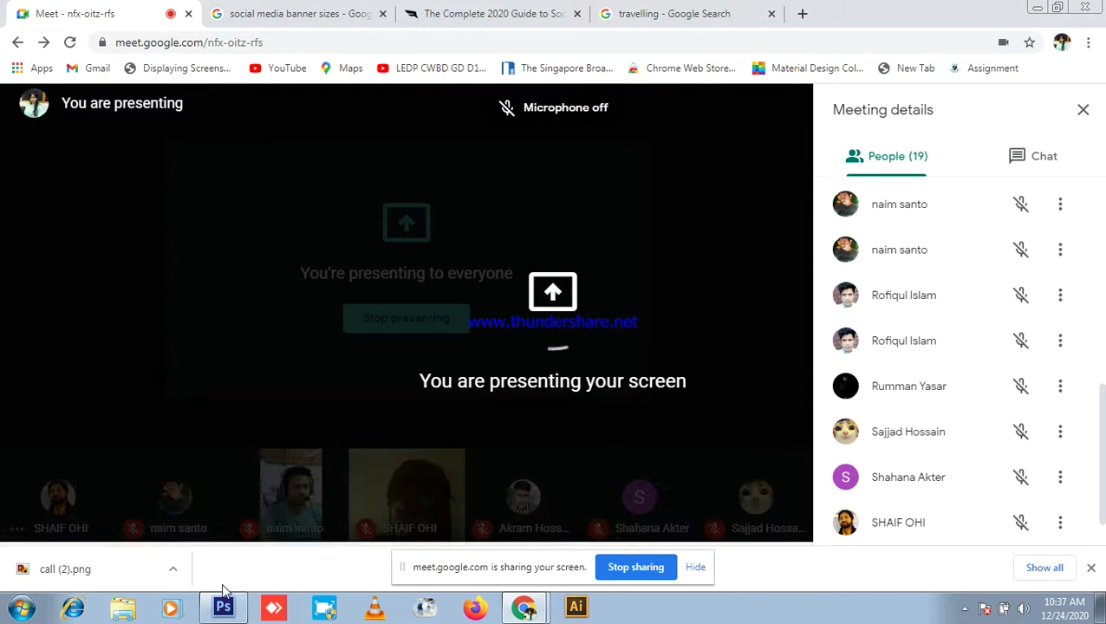
pyautogui.click(223, 608)
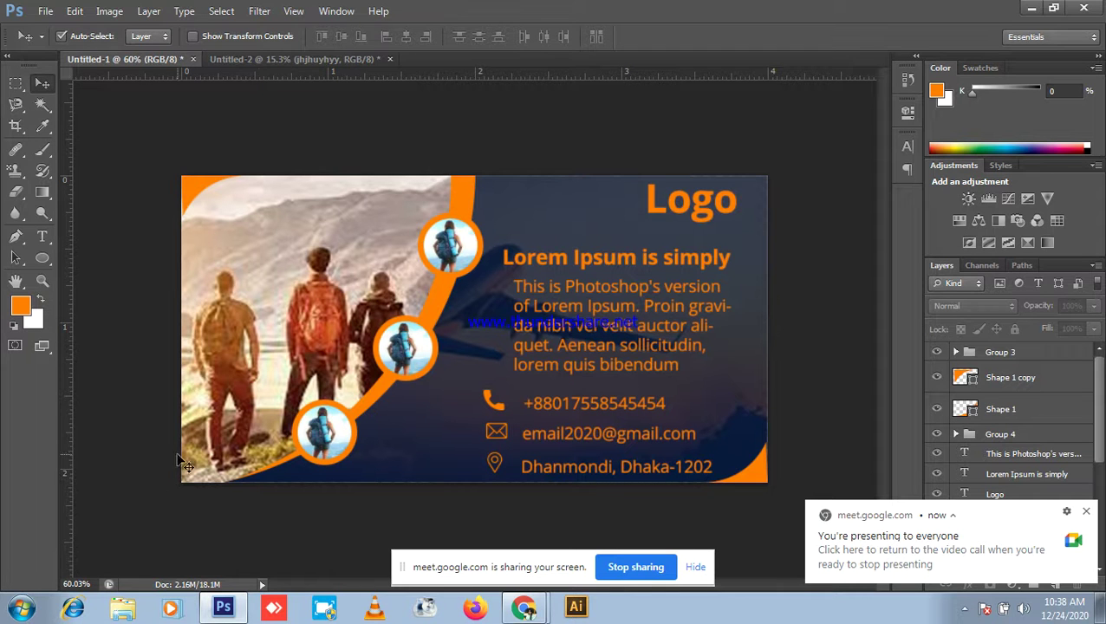
# Step: Unmute the microphone in the Meet call, then go to the travelling image search results
pyautogui.click(525, 610)
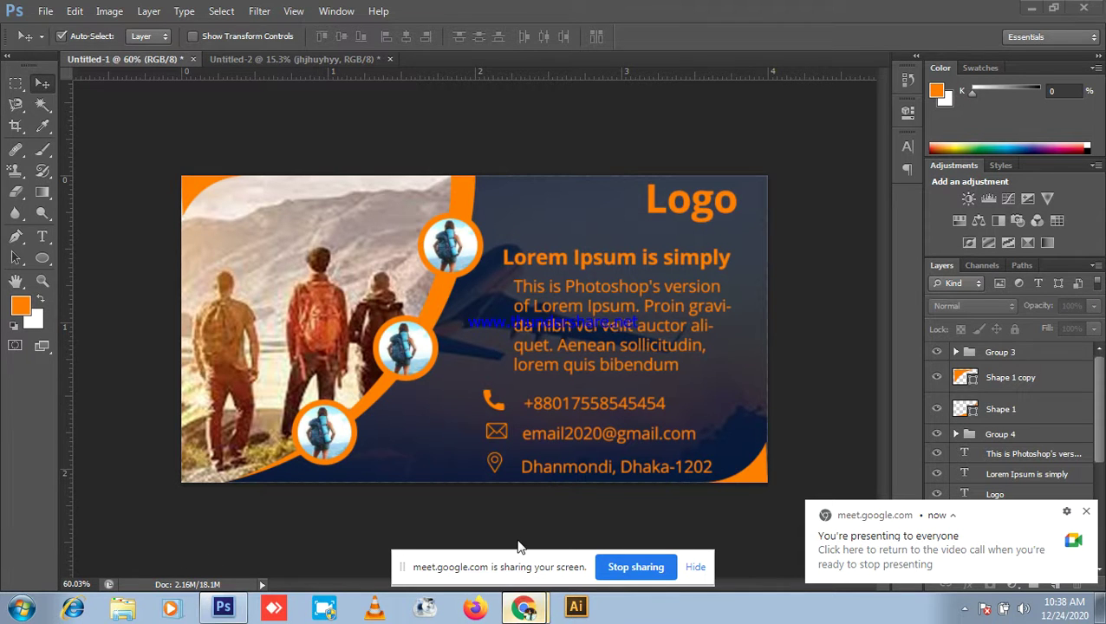
pyautogui.click(320, 514)
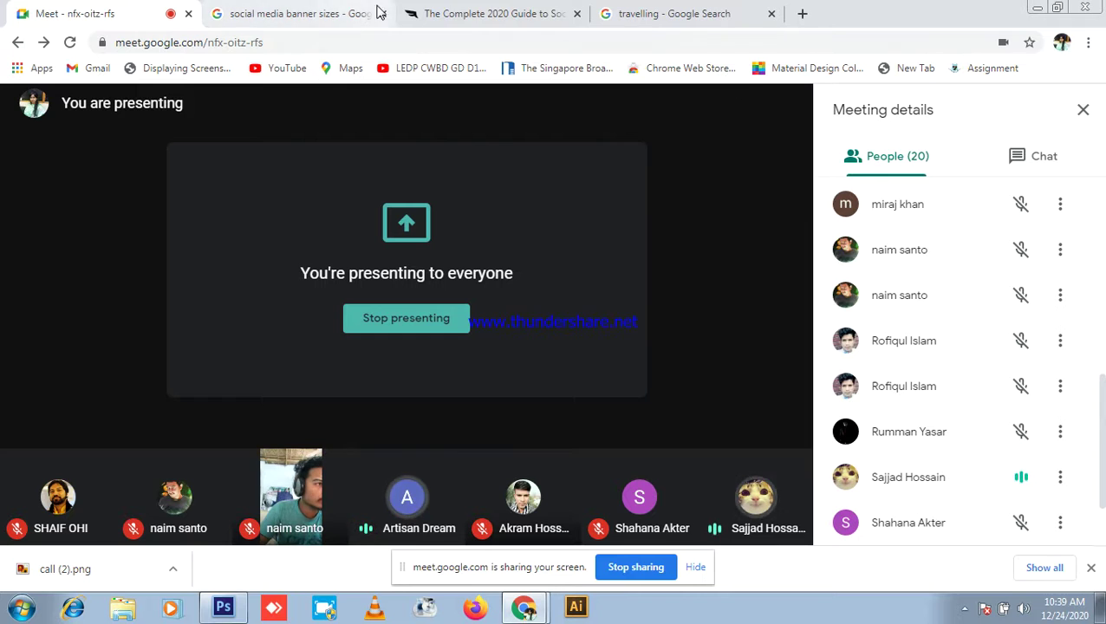
pyautogui.click(632, 11)
pyautogui.scroll(3, 451, 139)
pyautogui.doubleClick(217, 104)
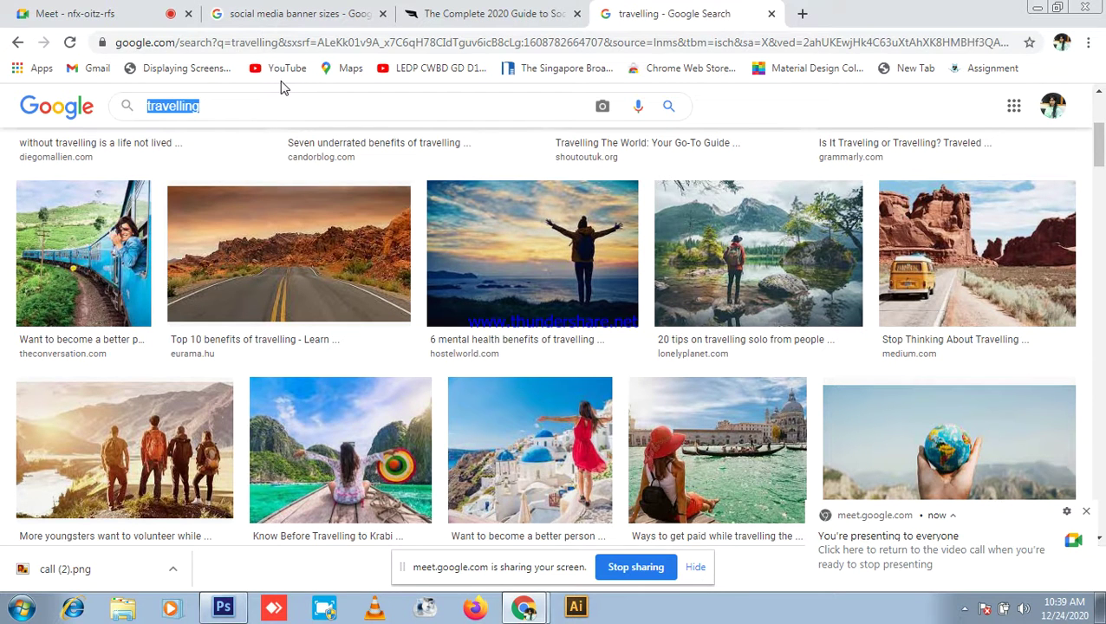
pyautogui.scroll(5, 365, 442)
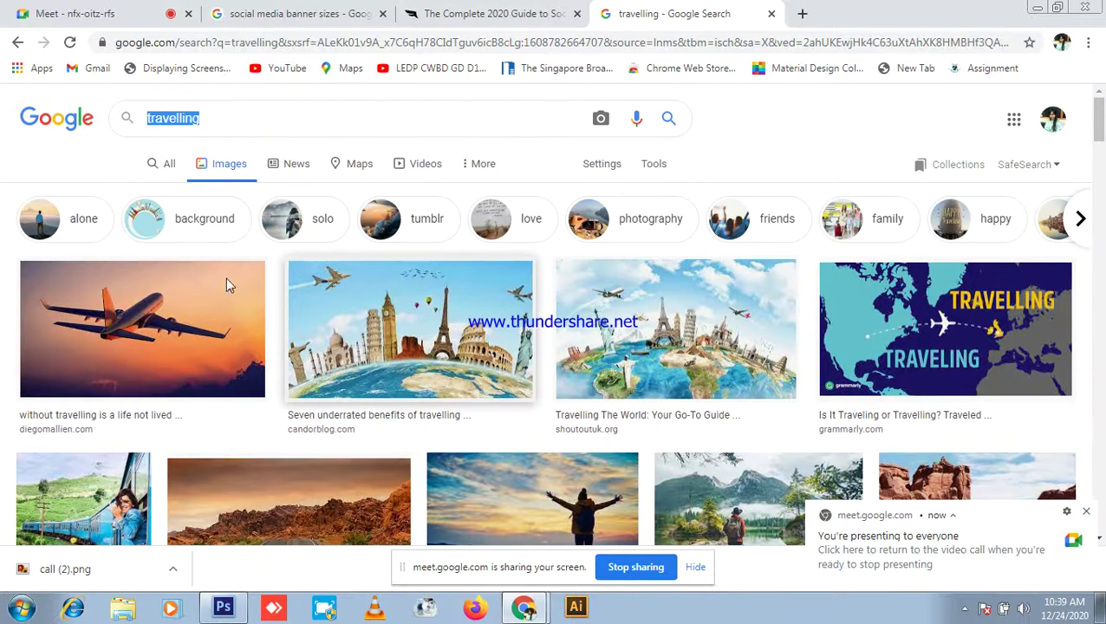
pyautogui.click(39, 11)
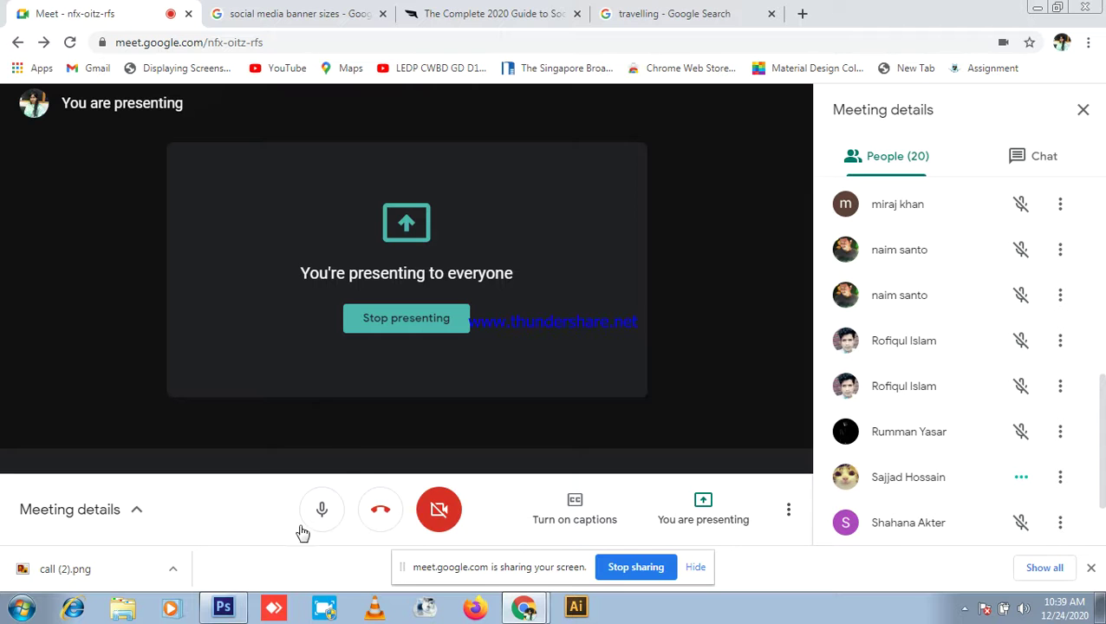
# Step: Switch between the Meet chat and the participant list, then check the taskbar date and time
pyautogui.click(1025, 167)
pyautogui.click(910, 157)
pyautogui.scroll(5, 966, 447)
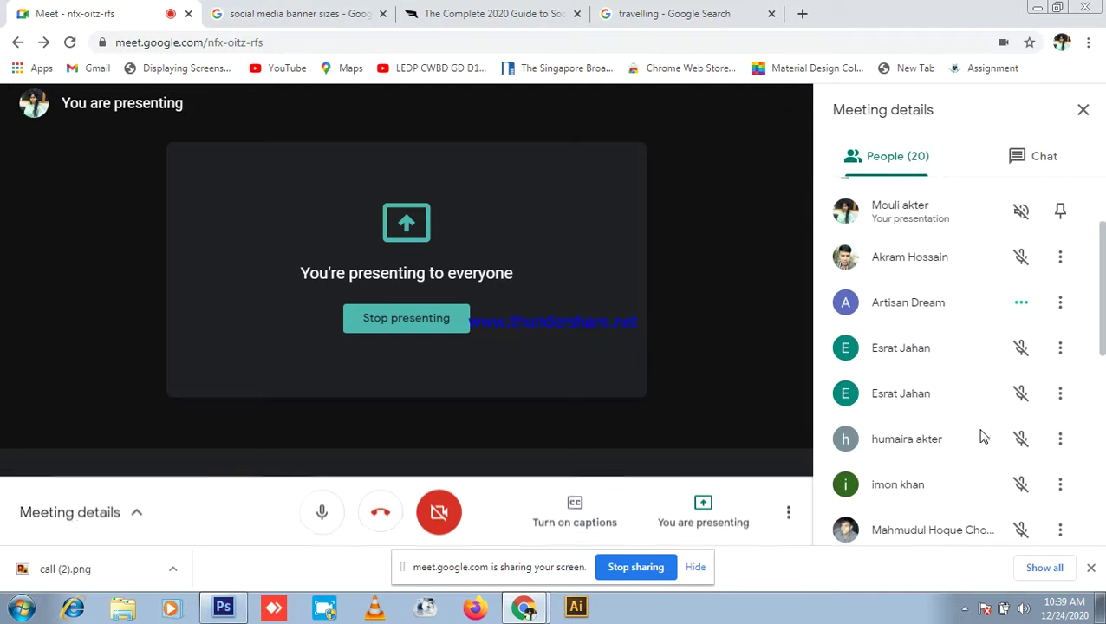
pyautogui.scroll(2, 983, 434)
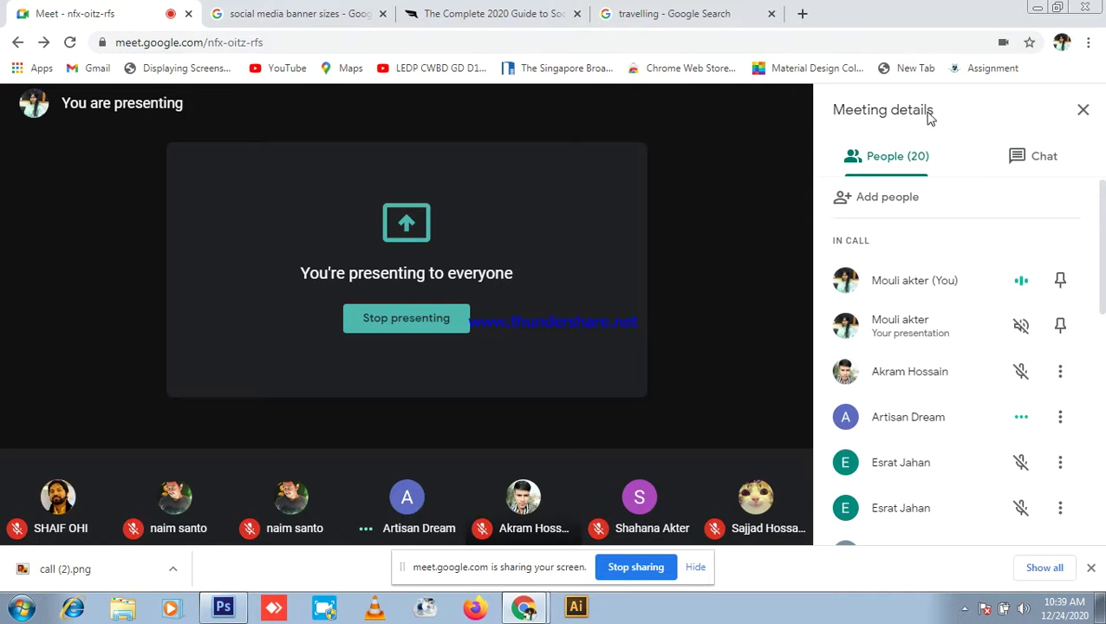
pyautogui.click(1020, 161)
pyautogui.click(912, 144)
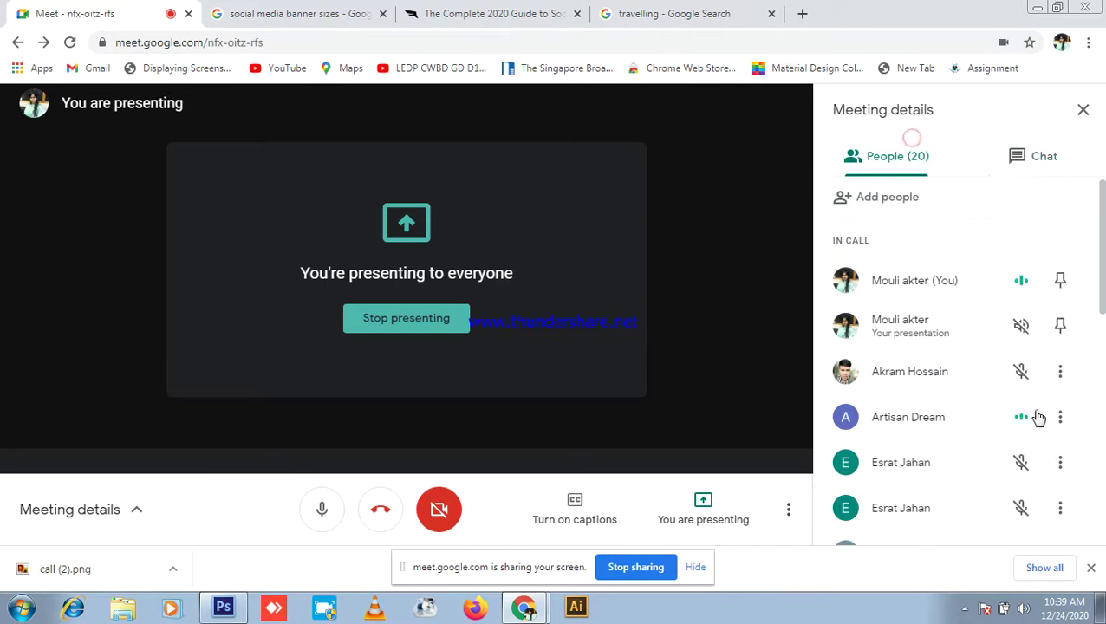
pyautogui.click(1052, 612)
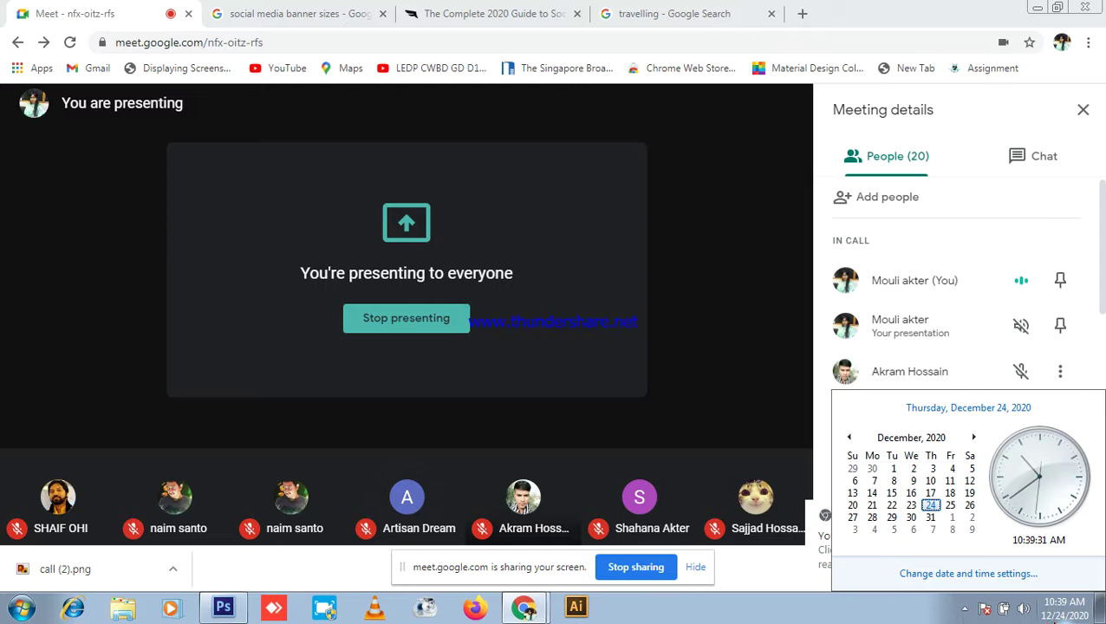
pyautogui.click(1057, 615)
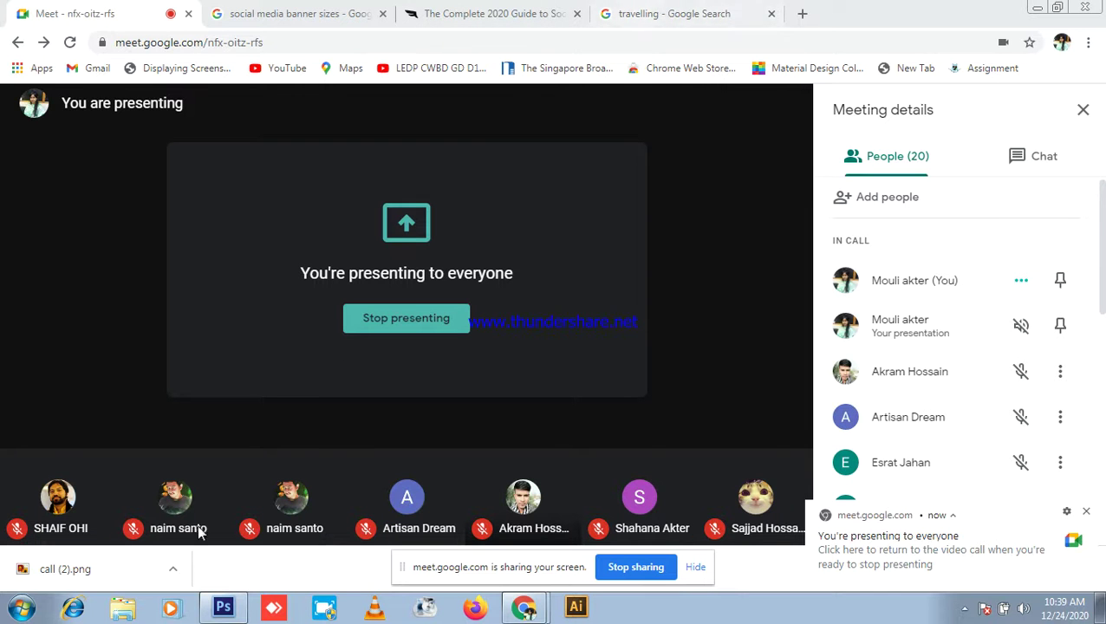
# Step: Mute the Meet microphone and bring the Untitled-1 travel banner back in front
pyautogui.click(219, 609)
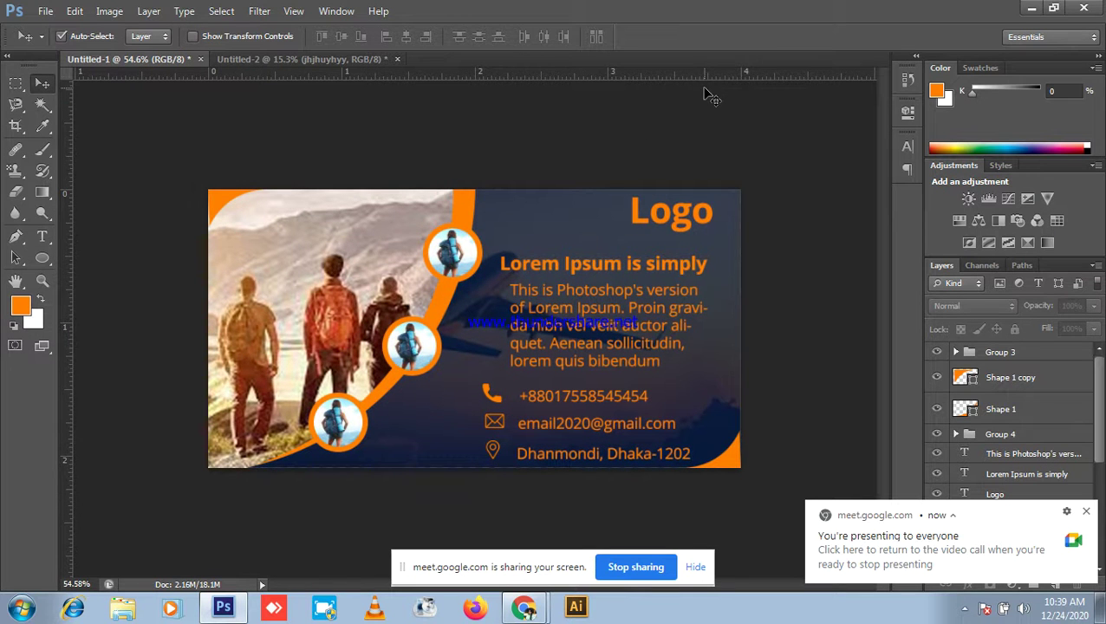
pyautogui.click(1037, 7)
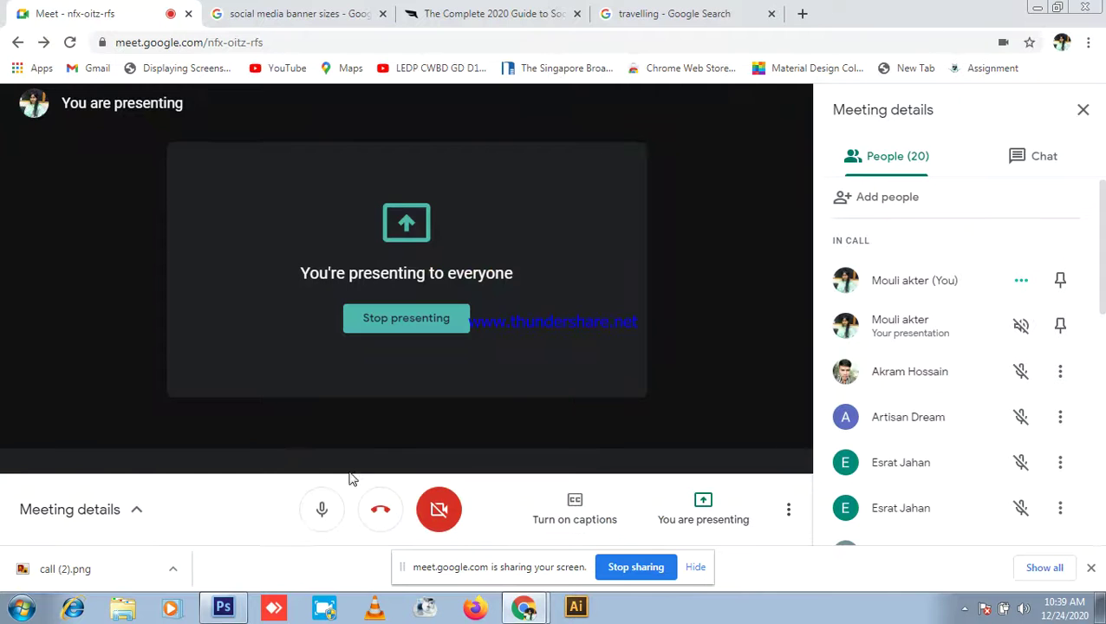
pyautogui.click(317, 511)
pyautogui.click(224, 606)
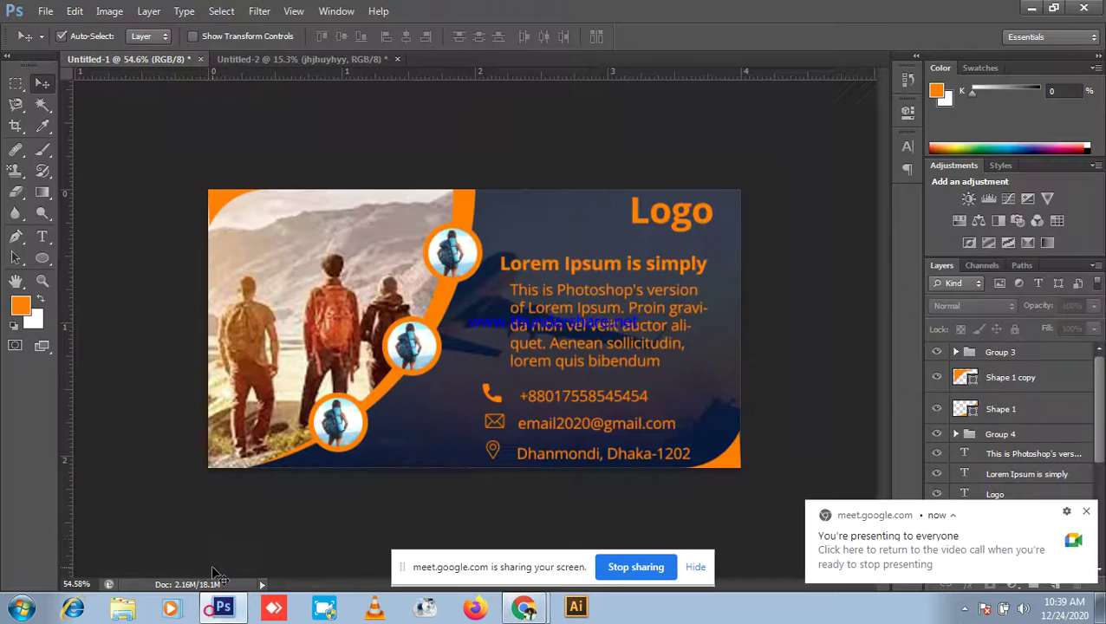
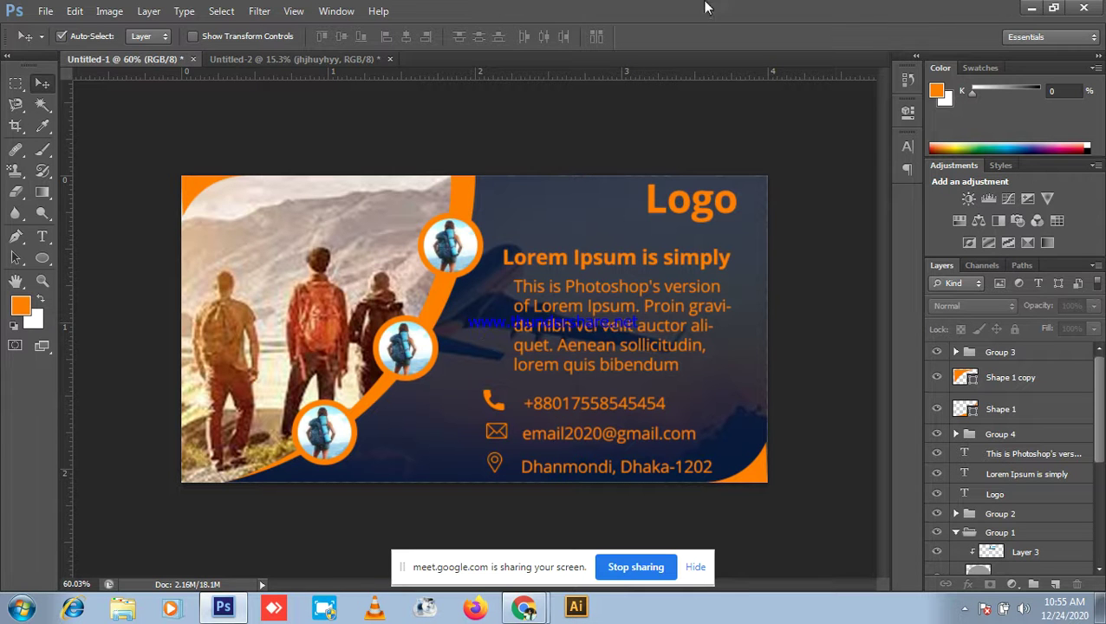
# Step: Minimize Photoshop, switch the Meet microphone on, and stop presenting the screen
pyautogui.click(1033, 8)
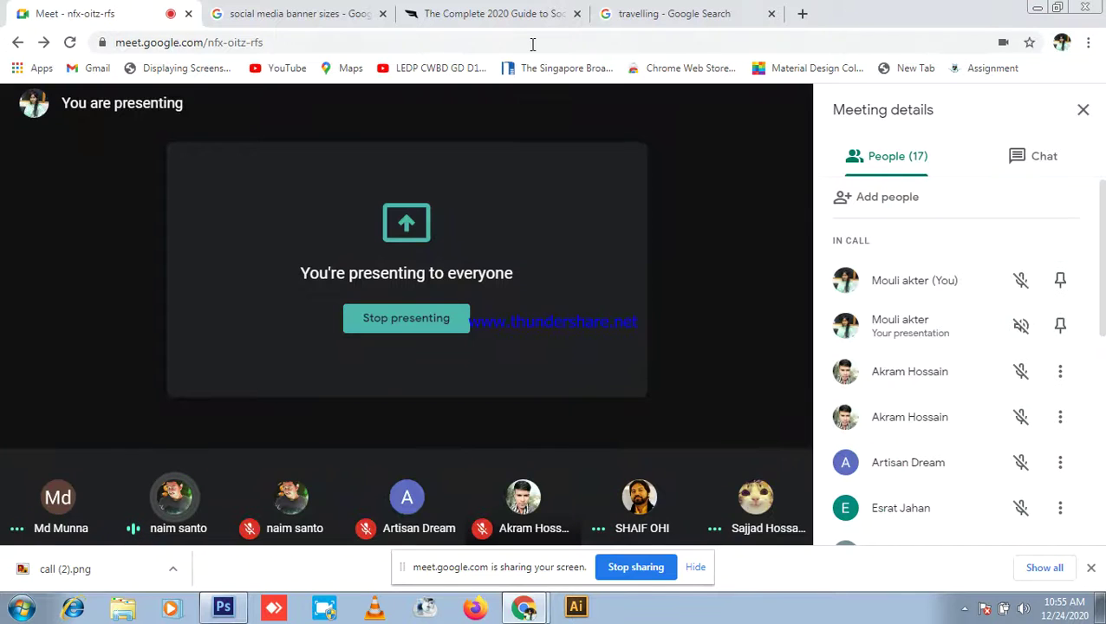
pyautogui.click(321, 531)
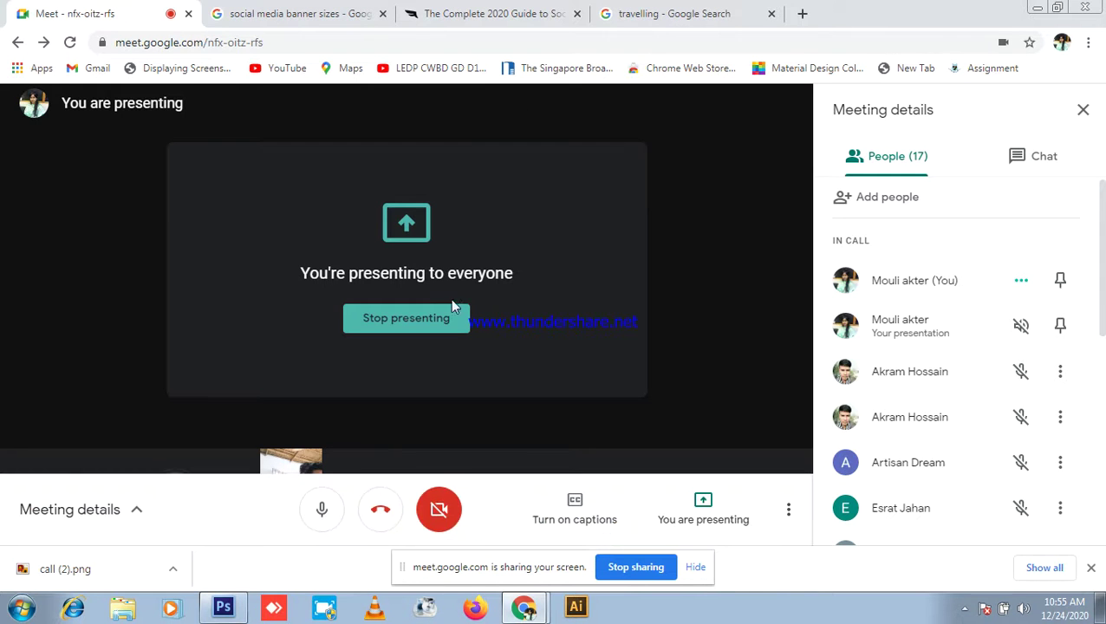
pyautogui.click(431, 323)
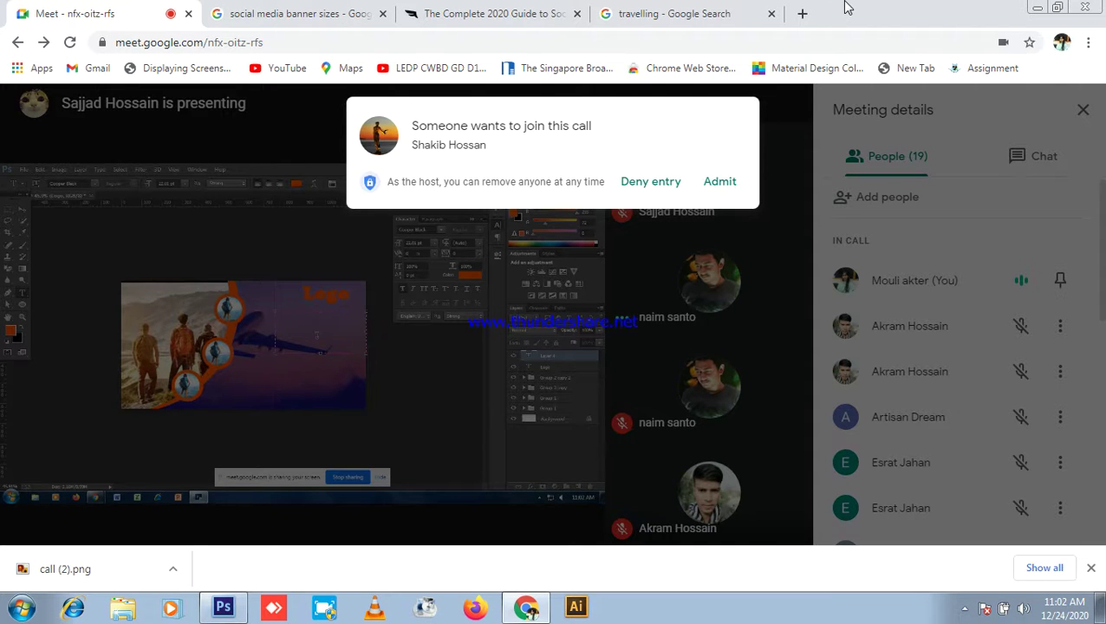
# Step: Admit the waiting participant to reach 20 in the call, then mute your microphone
pyautogui.click(741, 184)
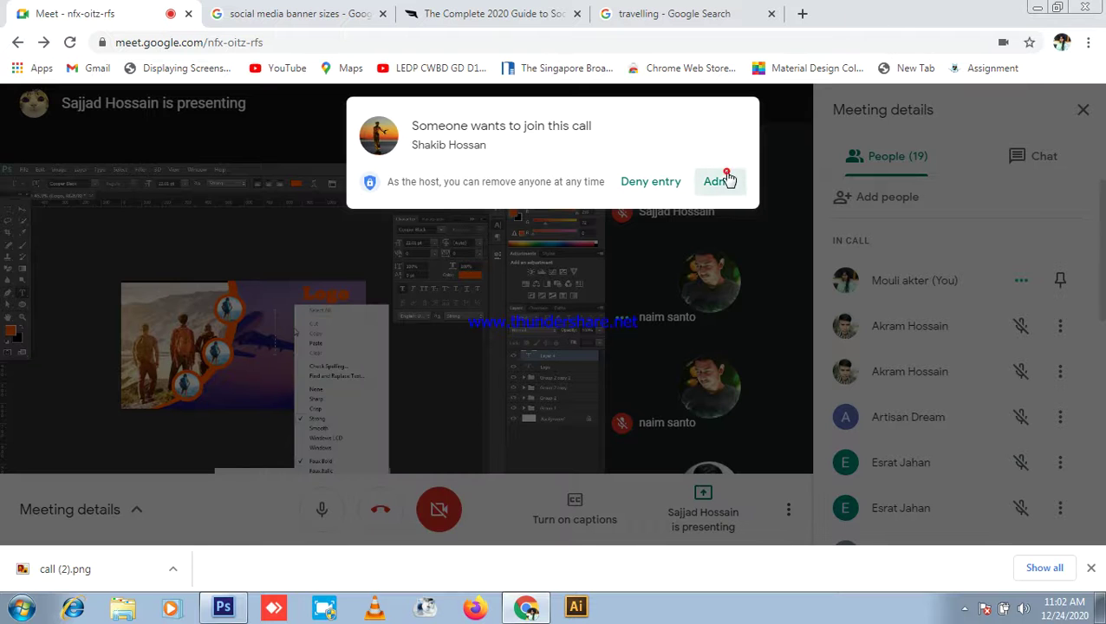
pyautogui.click(322, 510)
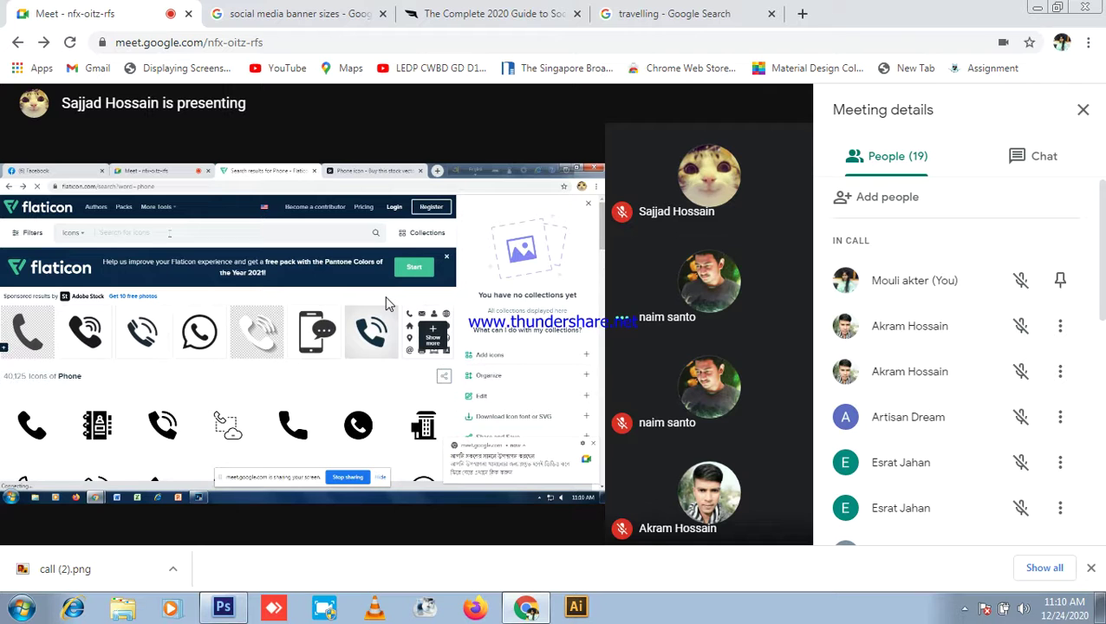
pyautogui.click(319, 510)
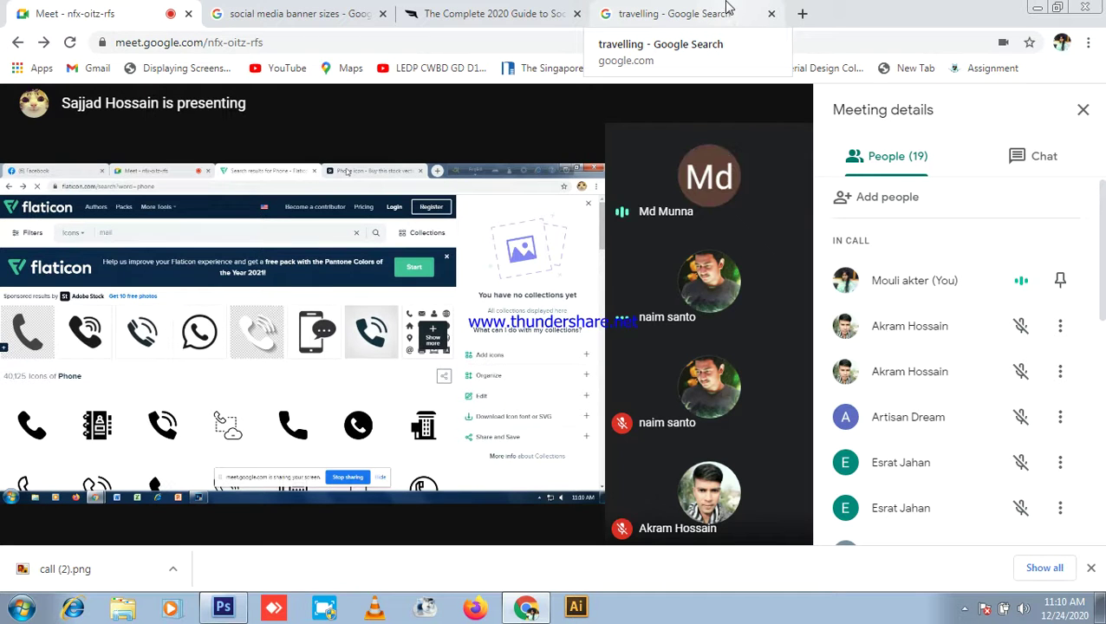
pyautogui.scroll(-3, 919, 330)
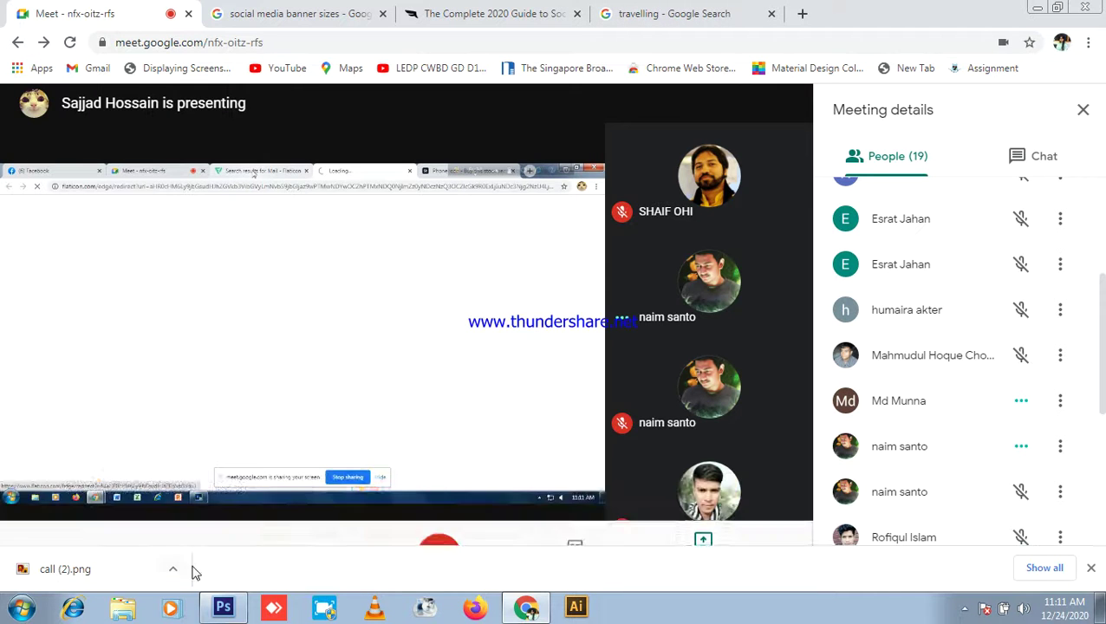
pyautogui.click(325, 510)
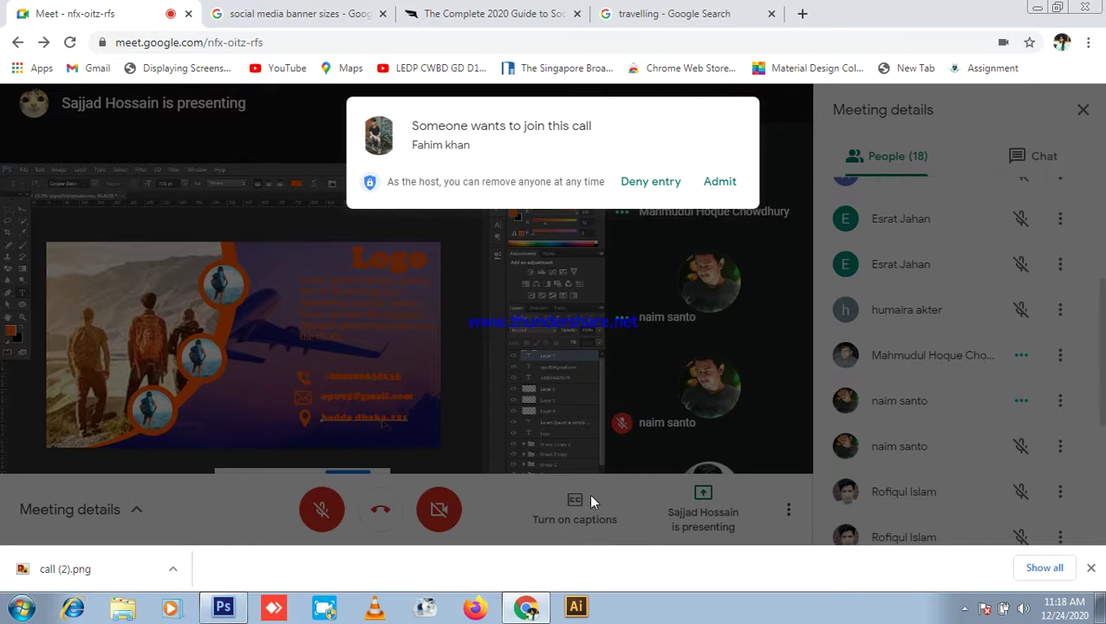
# Step: Admit the waiting participant to bring attendance to 19, then unmute your microphone
pyautogui.click(721, 194)
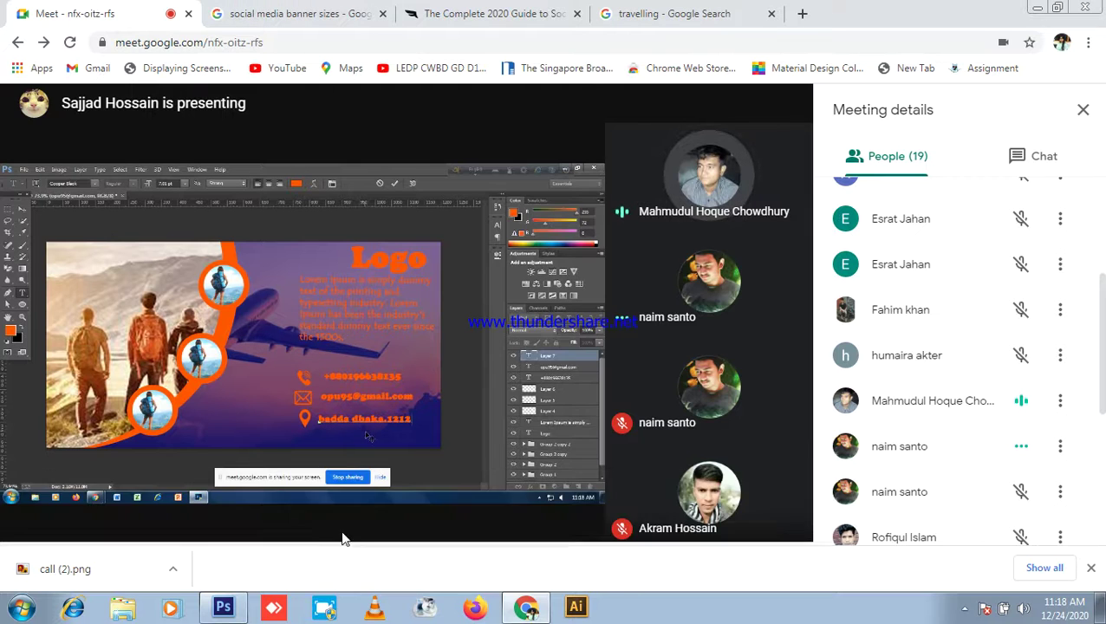
pyautogui.click(329, 515)
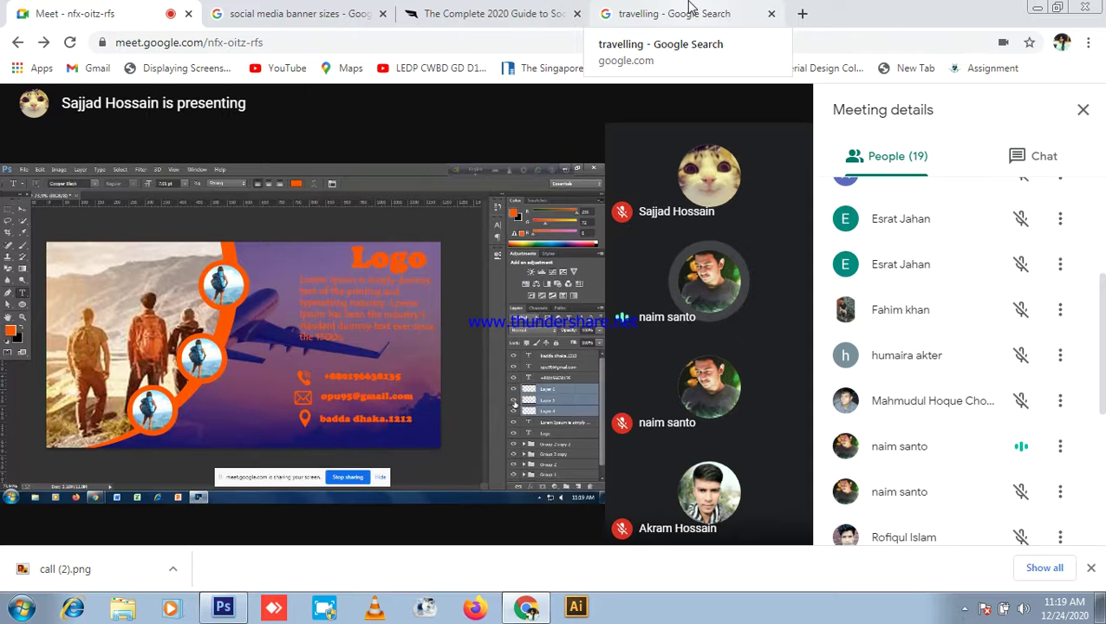
# Step: Open the WORK (D:) drive from the desktop's Computer window
pyautogui.click(1035, 9)
pyautogui.click(31, 33)
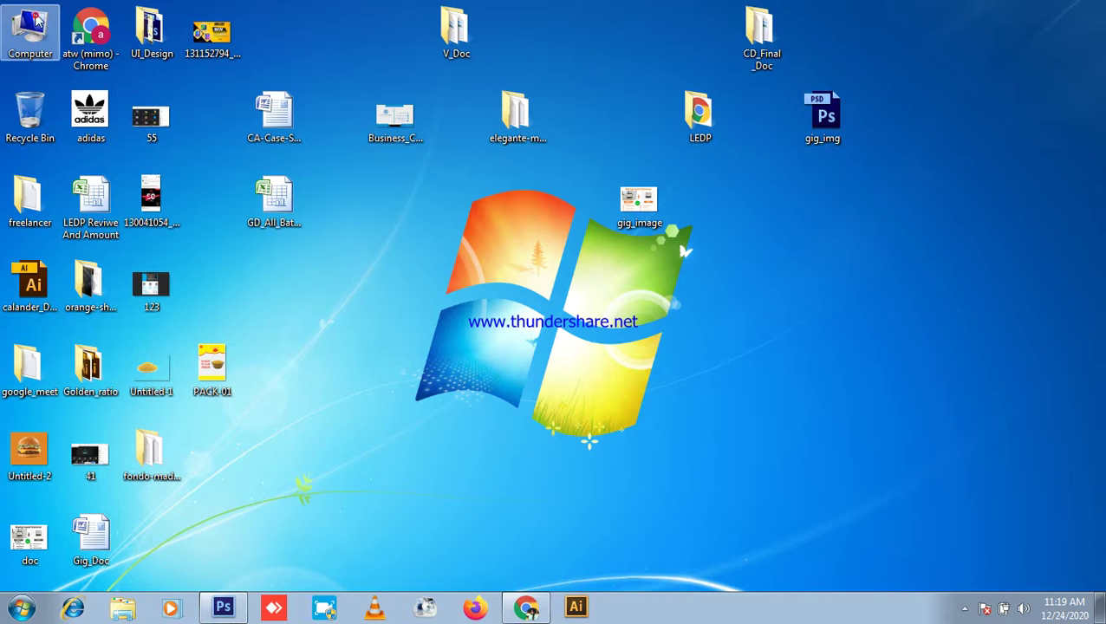
pyautogui.doubleClick(27, 27)
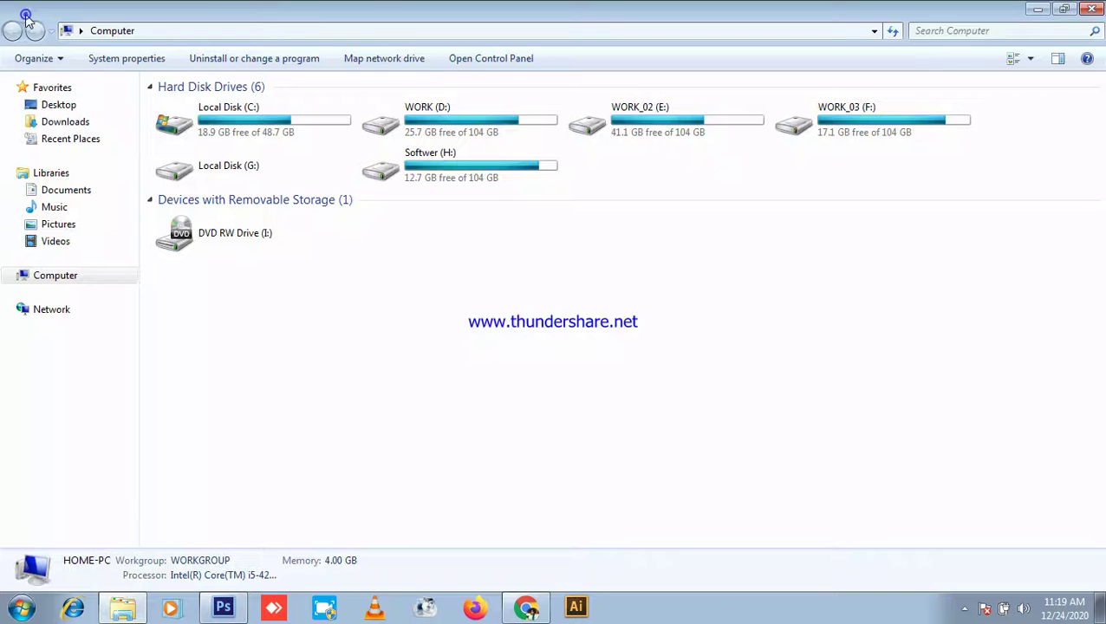
pyautogui.click(513, 134)
pyautogui.doubleClick(513, 135)
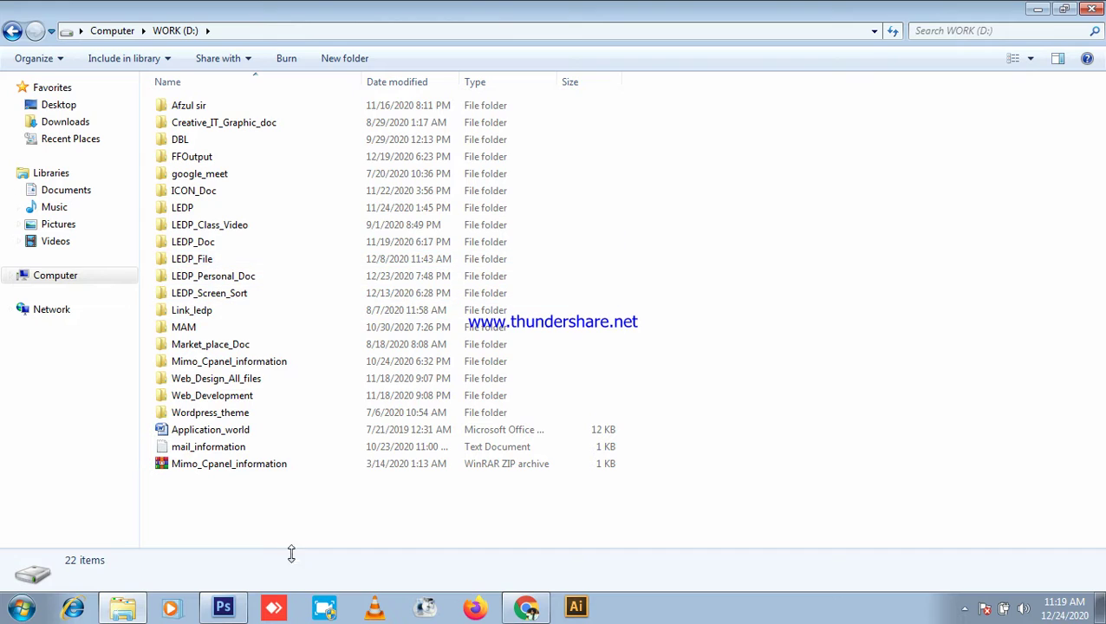
# Step: Check the Photoshop business card briefly, then return to the Google Meet call
pyautogui.click(227, 606)
pyautogui.scroll(4, 486, 308)
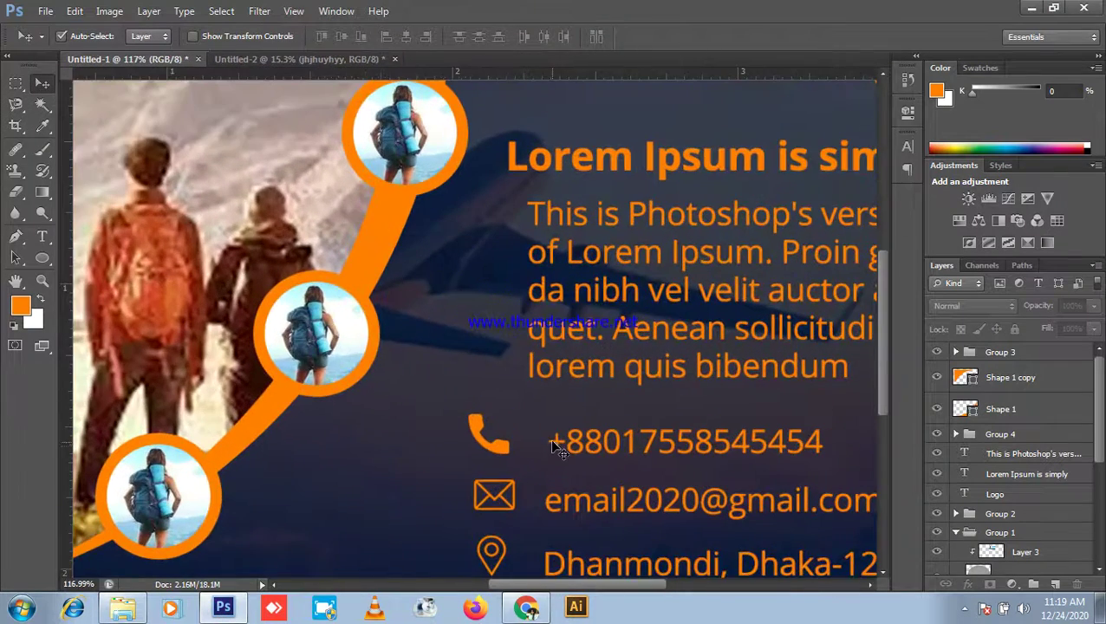
pyautogui.scroll(-1, 553, 438)
pyautogui.click(1032, 8)
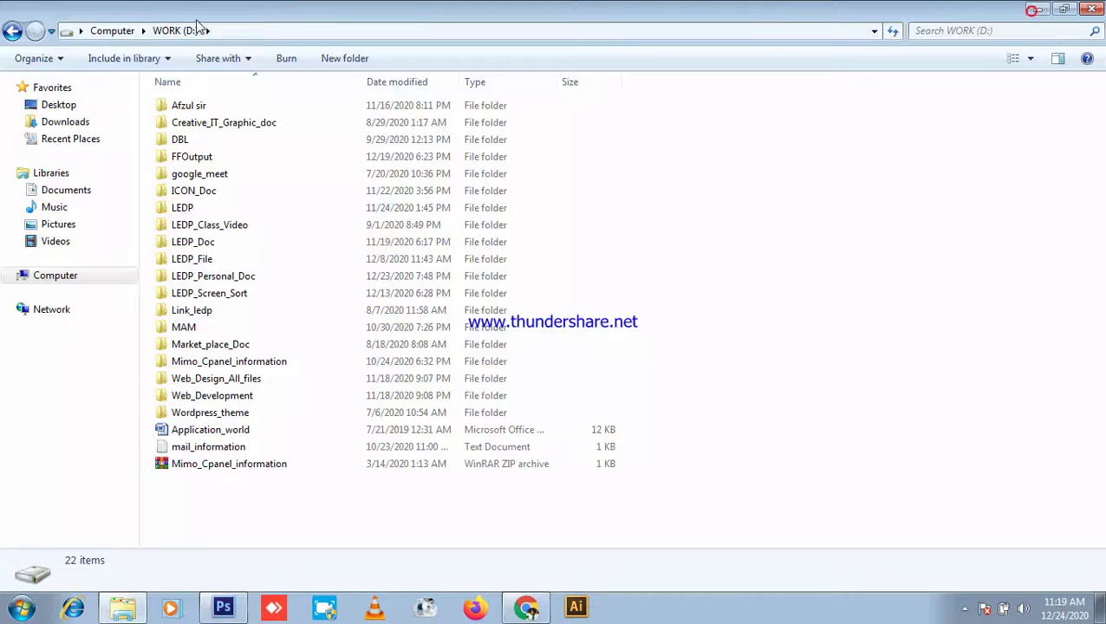
pyautogui.click(523, 606)
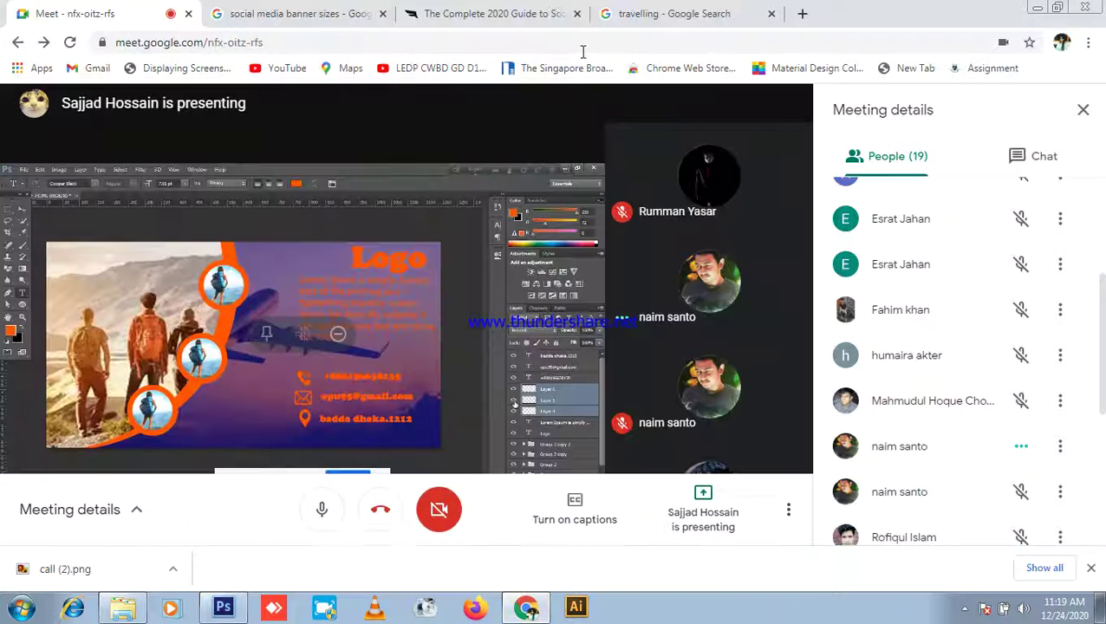
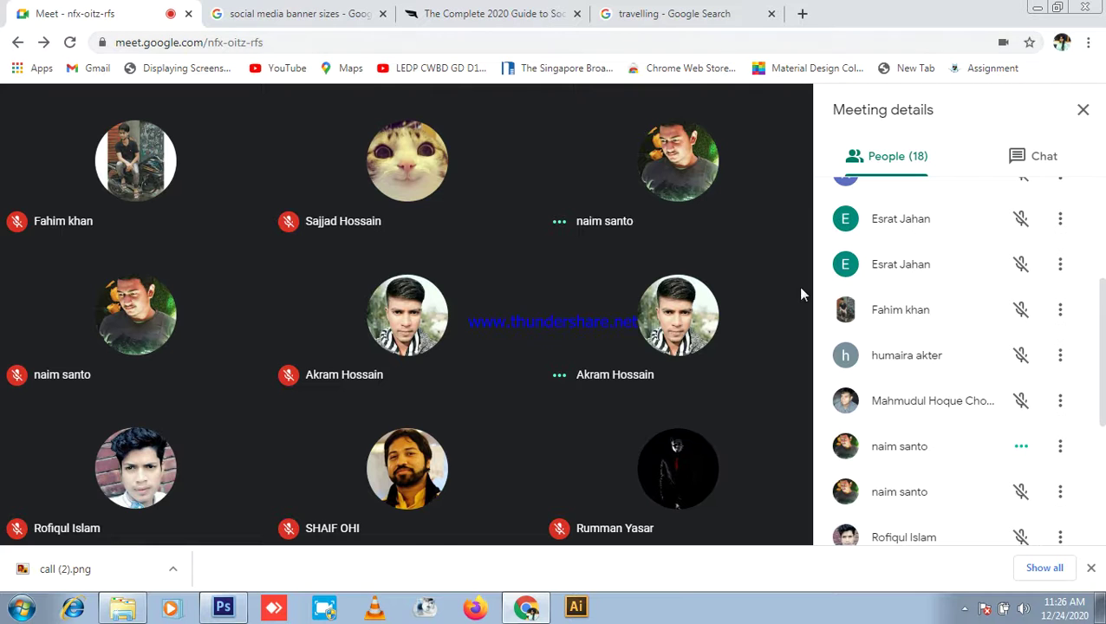
# Step: Start presenting the entire screen to the Google Meet call
pyautogui.click(703, 511)
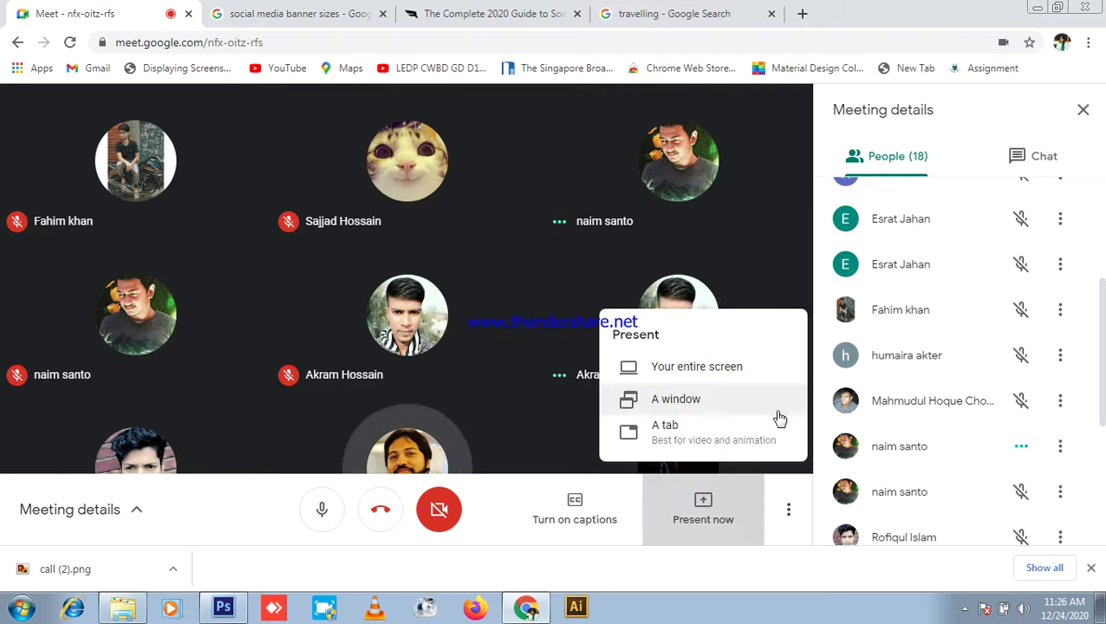
pyautogui.click(716, 371)
pyautogui.click(453, 239)
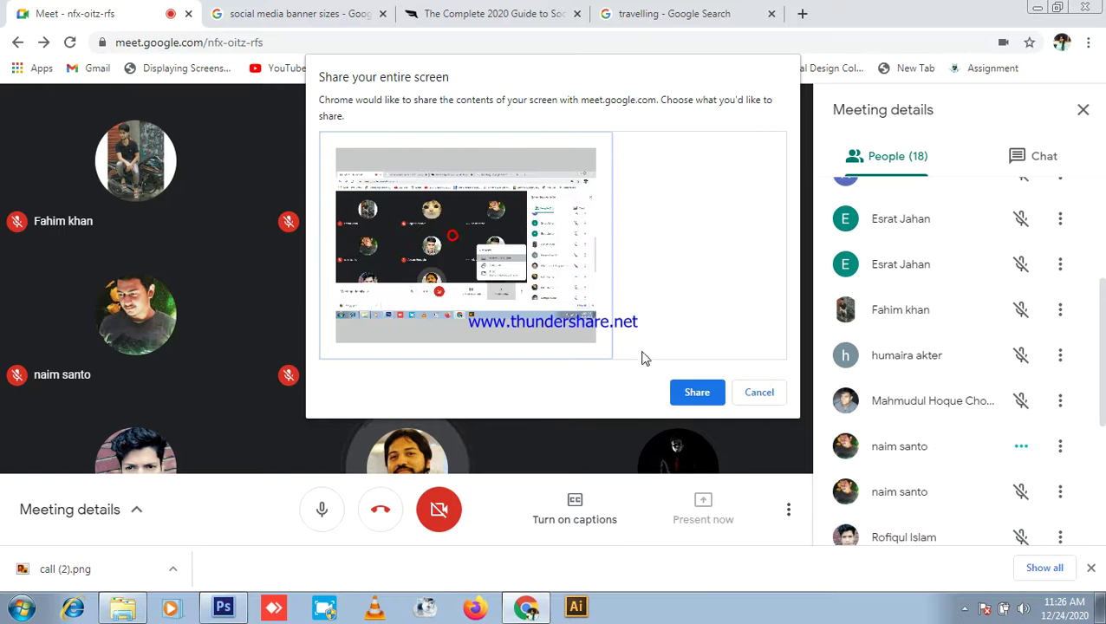
pyautogui.click(698, 392)
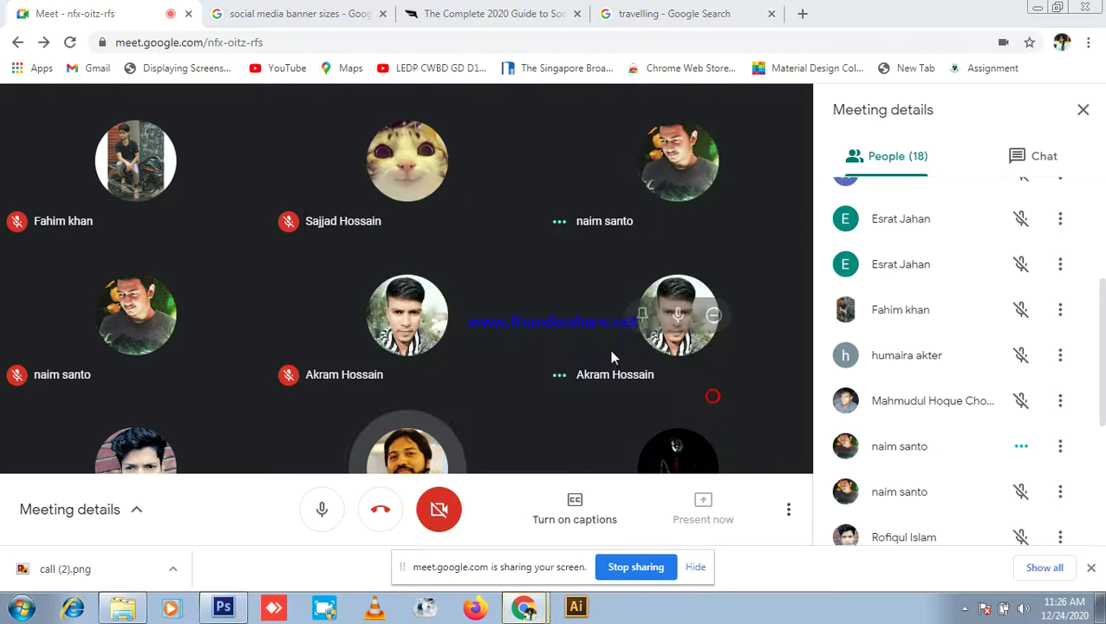
# Step: Check the meeting chat and participant list, then minimize the meeting to reveal WORK (D:)
pyautogui.click(976, 165)
pyautogui.click(912, 160)
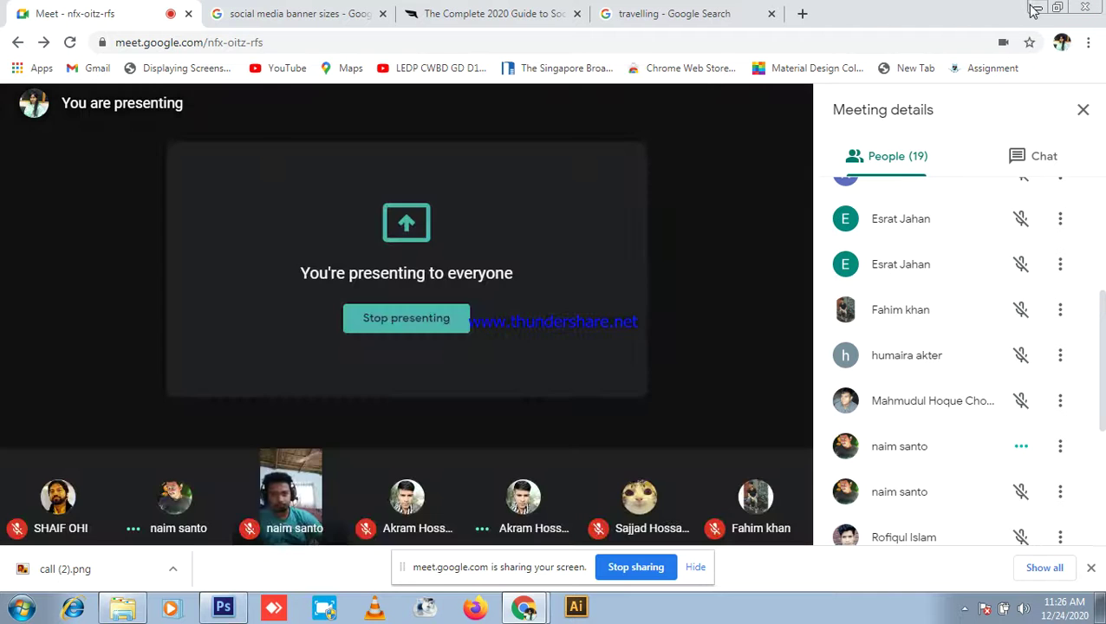
pyautogui.click(1037, 7)
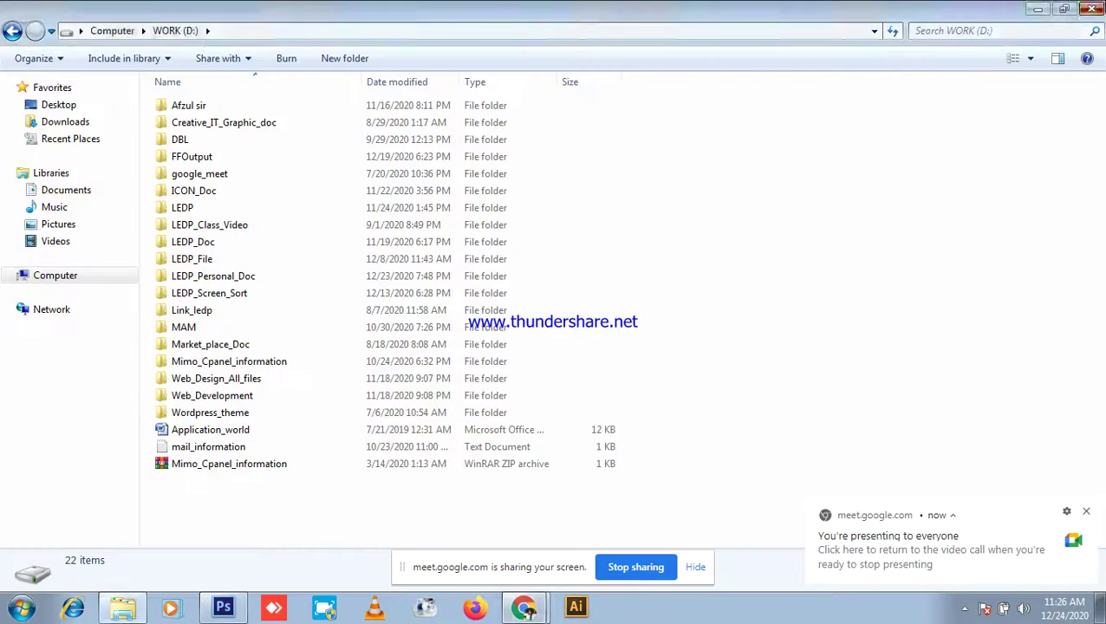
# Step: Show the desktop and refresh it twice
pyautogui.press('super+d')
pyautogui.rightClick(863, 181)
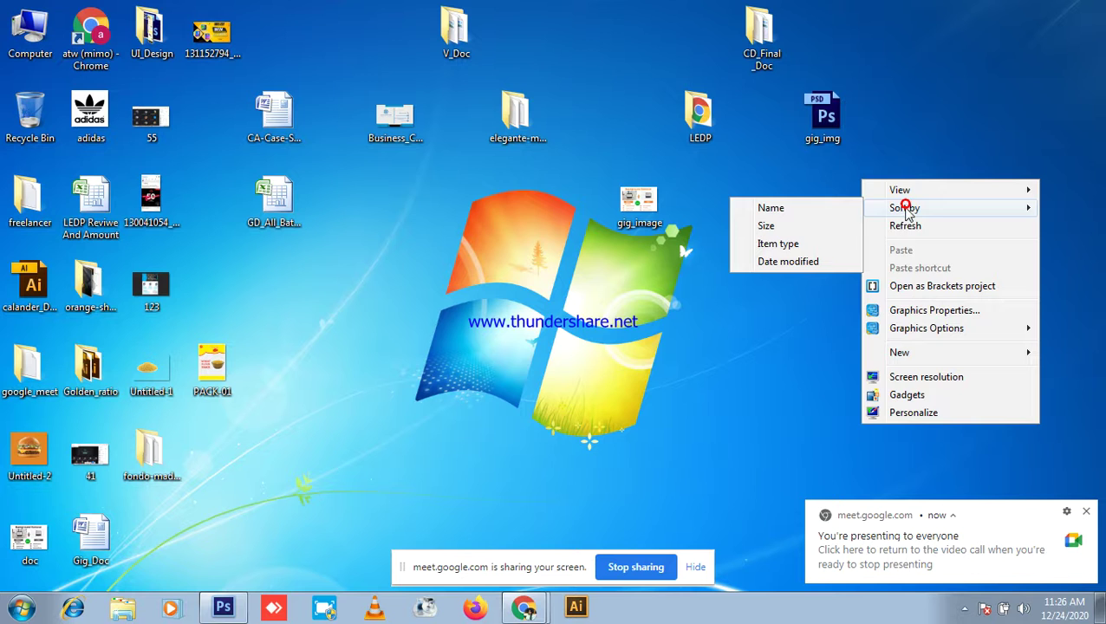
pyautogui.click(905, 225)
pyautogui.rightClick(906, 141)
pyautogui.click(972, 195)
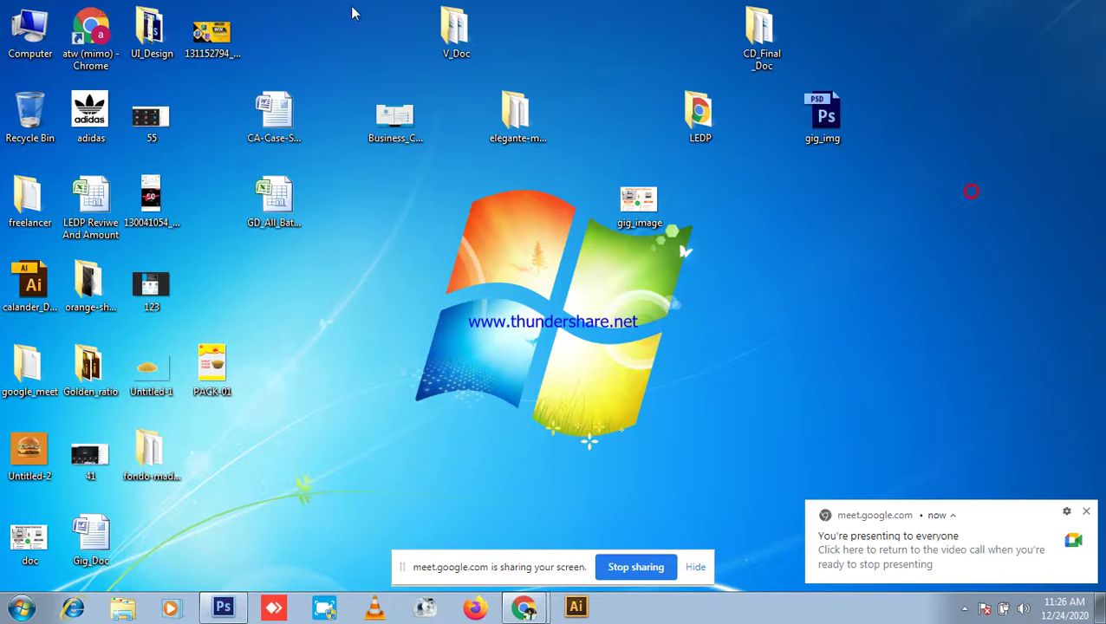
# Step: Open Computer and refresh the drives view twice
pyautogui.doubleClick(26, 28)
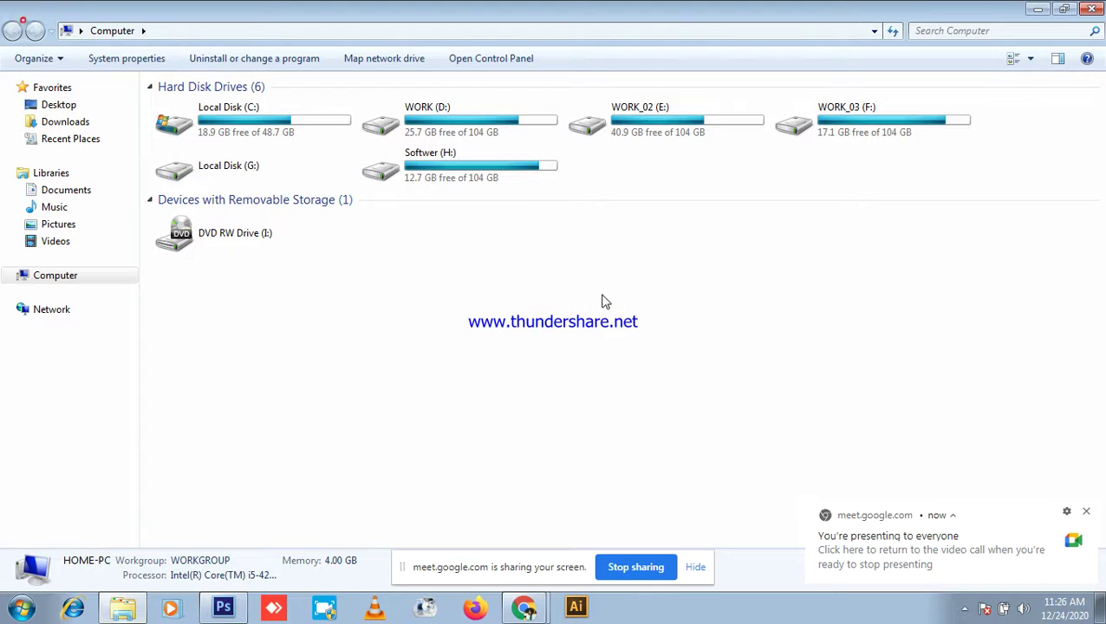
pyautogui.rightClick(765, 270)
pyautogui.click(798, 339)
pyautogui.rightClick(778, 314)
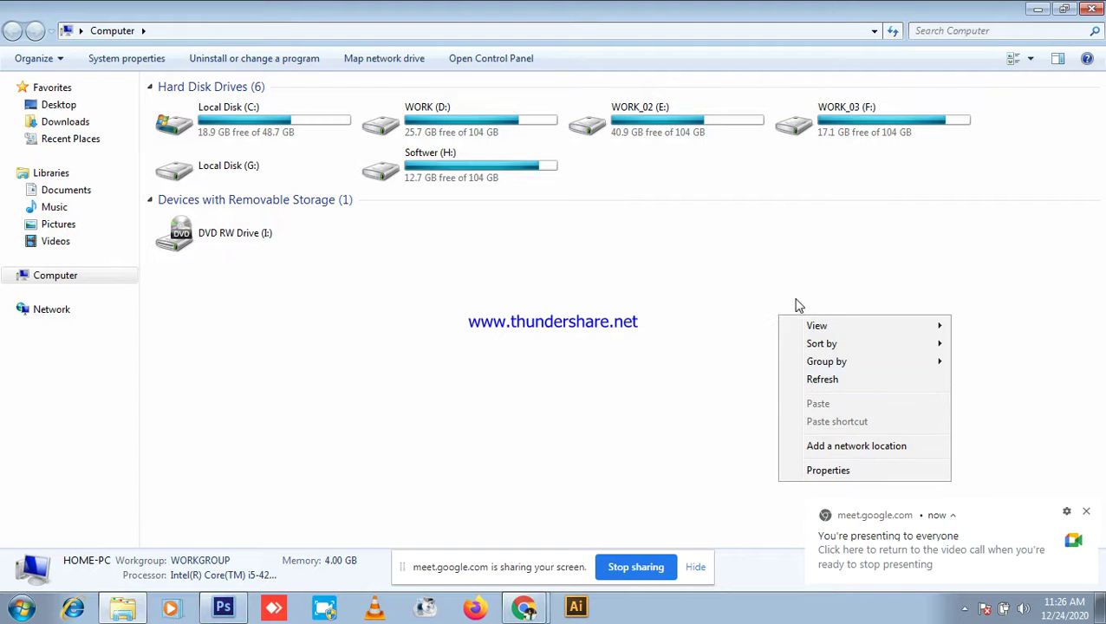
pyautogui.click(830, 378)
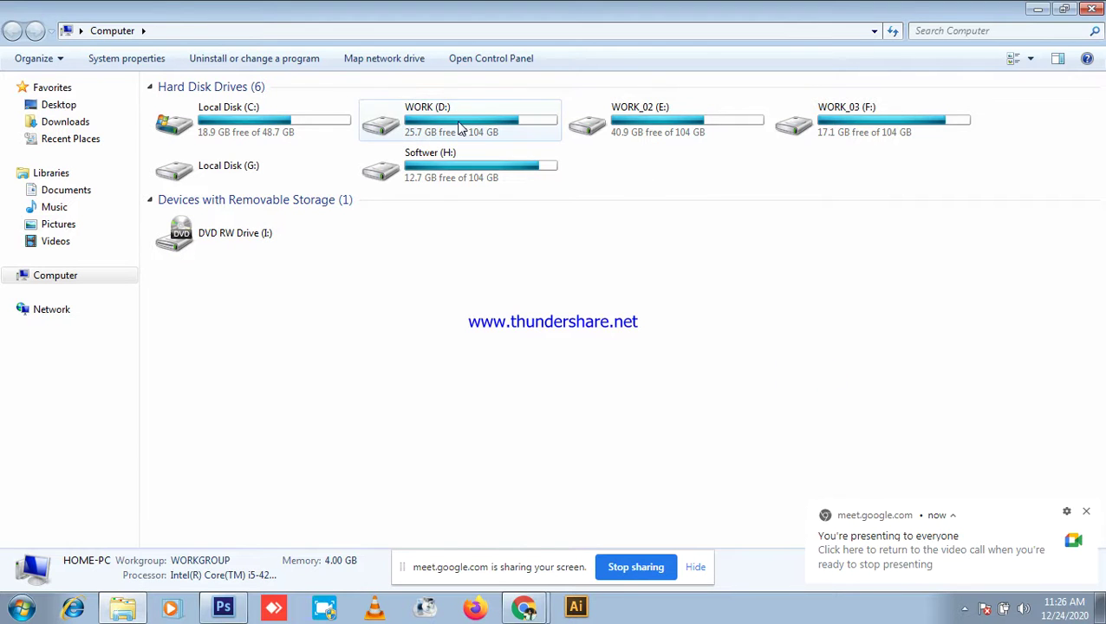
# Step: Browse to WORK (D:) > LEDP_File > Batch_32 and select the LEDP_GD_56 workbook
pyautogui.doubleClick(457, 123)
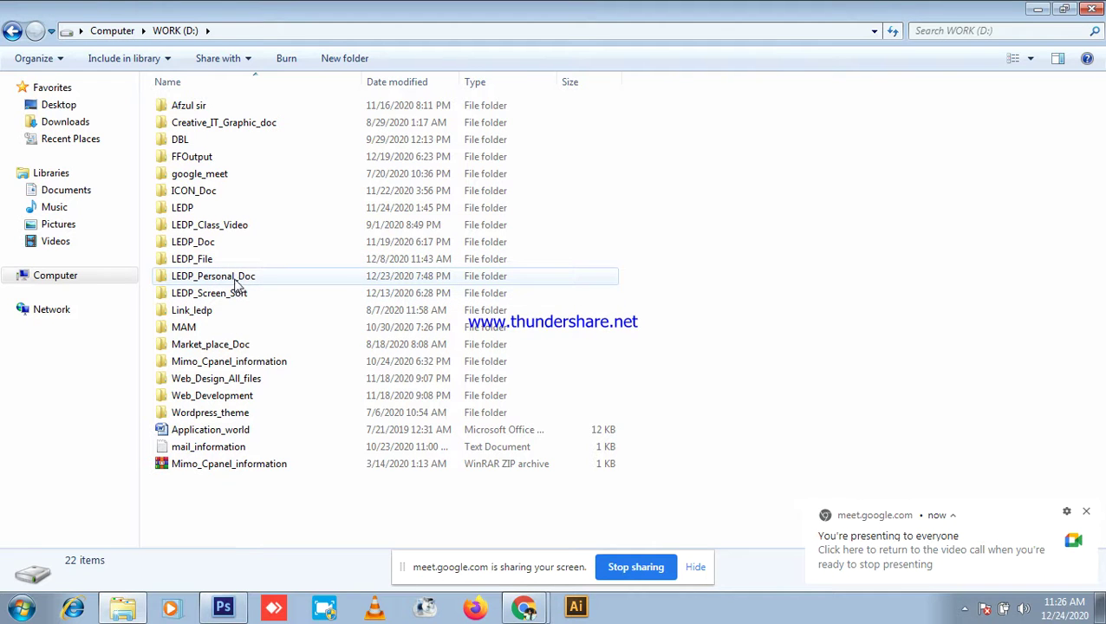
pyautogui.doubleClick(214, 254)
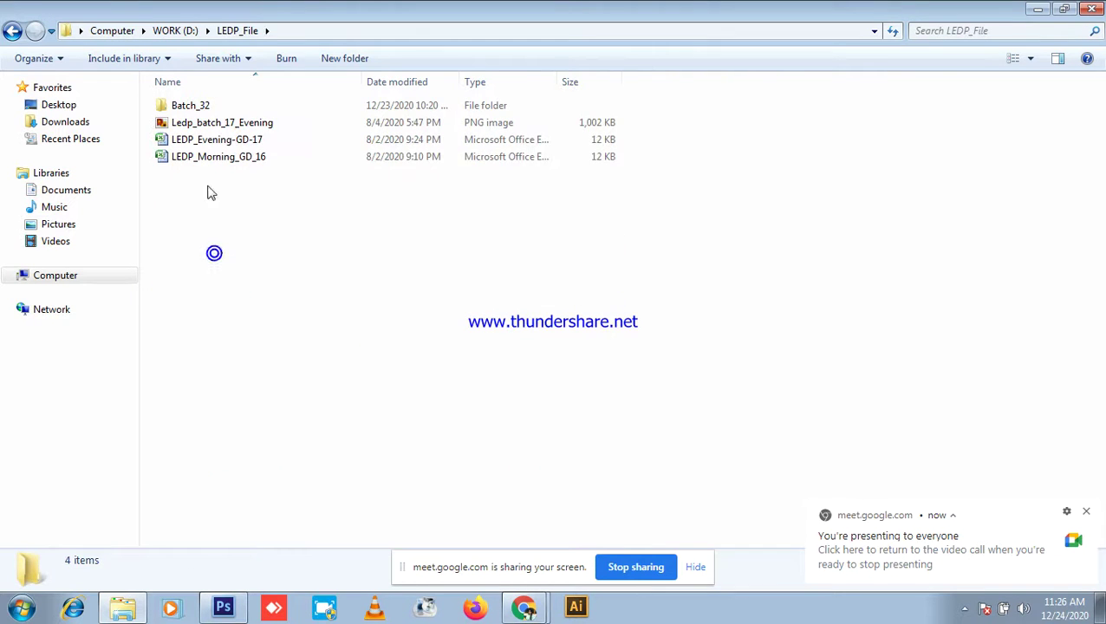
pyautogui.doubleClick(208, 105)
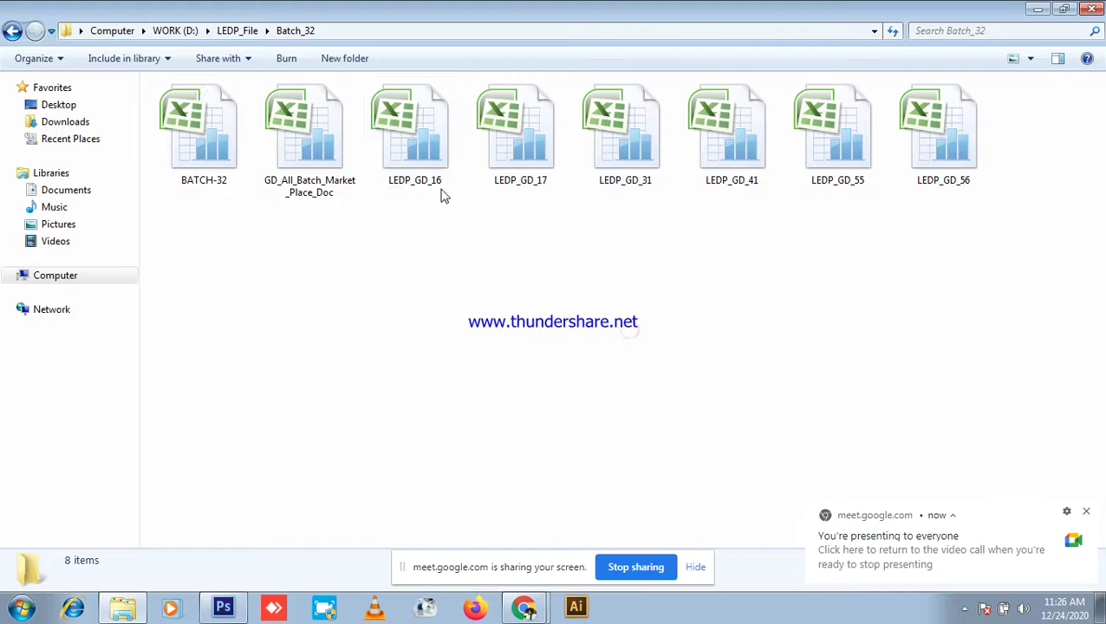
pyautogui.click(304, 158)
pyautogui.click(335, 218)
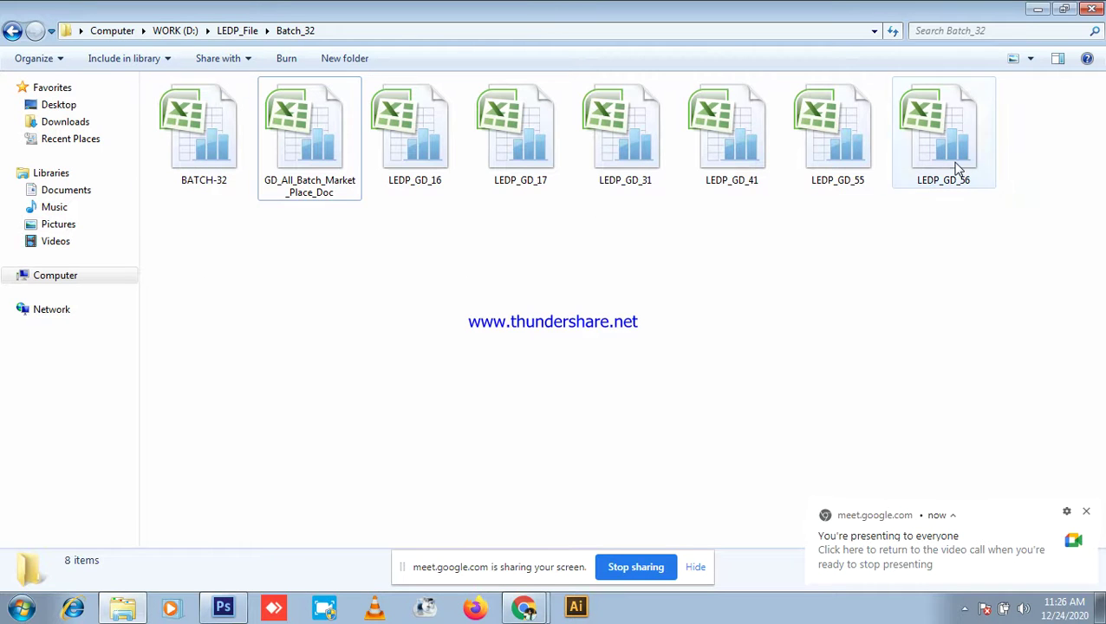
pyautogui.click(957, 167)
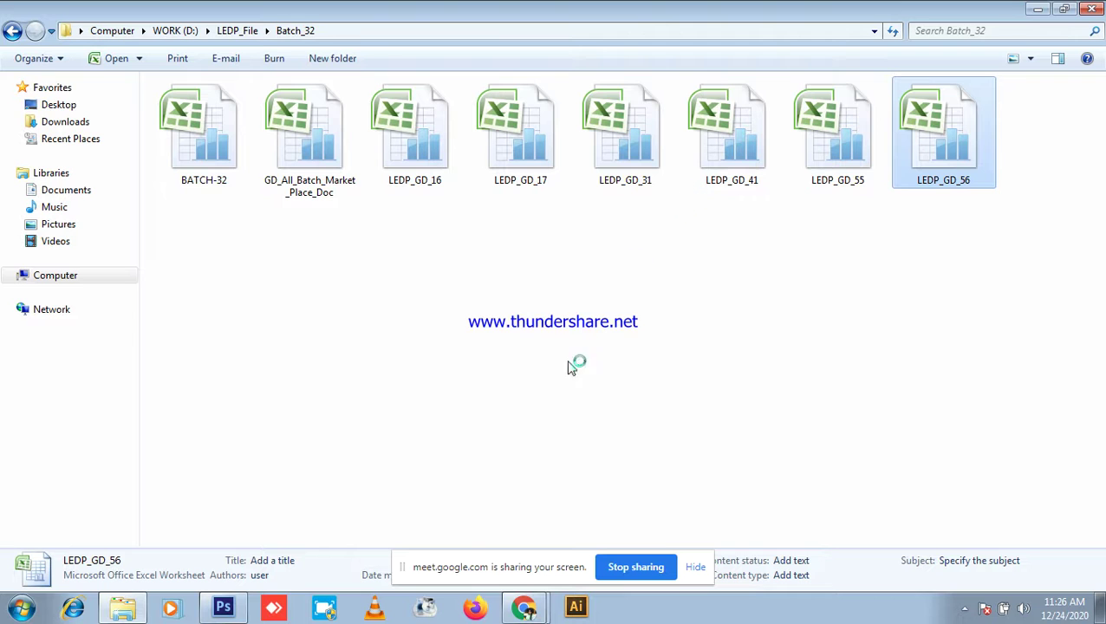
# Step: Check the meeting, refresh the Batch_32 folder, and switch to the LEDP_GD_56 workbook
pyautogui.click(524, 607)
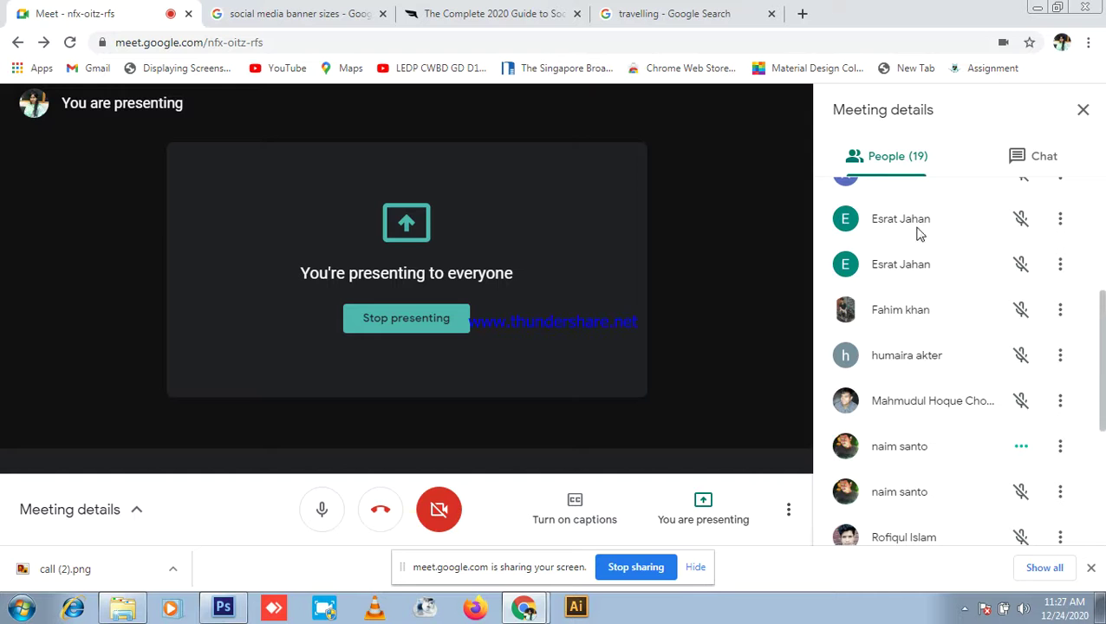
pyautogui.scroll(-4, 980, 299)
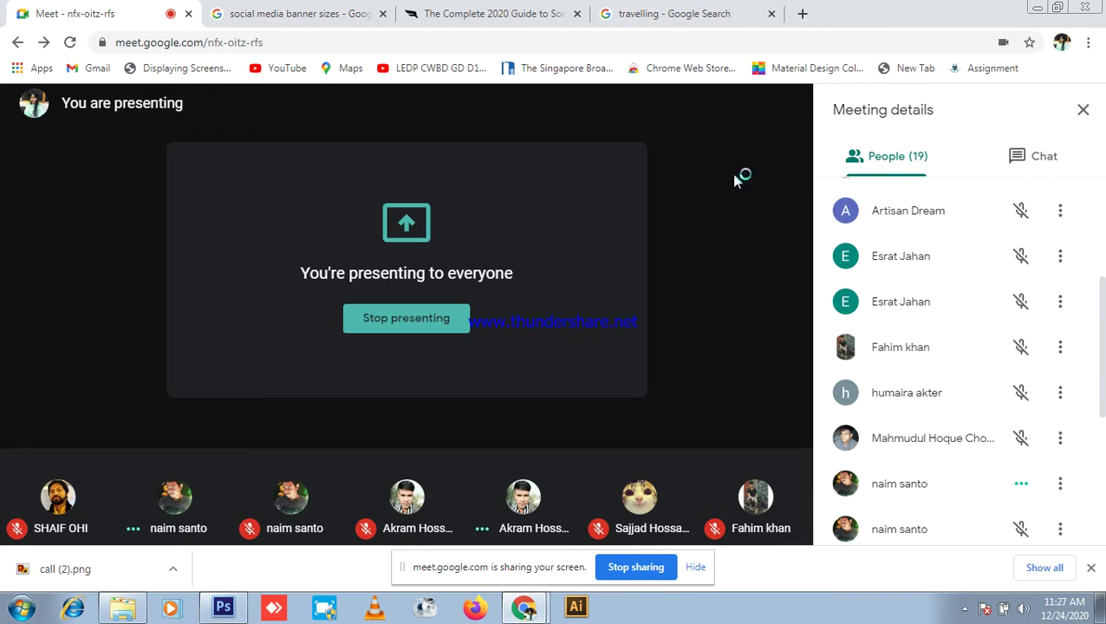
pyautogui.click(1039, 11)
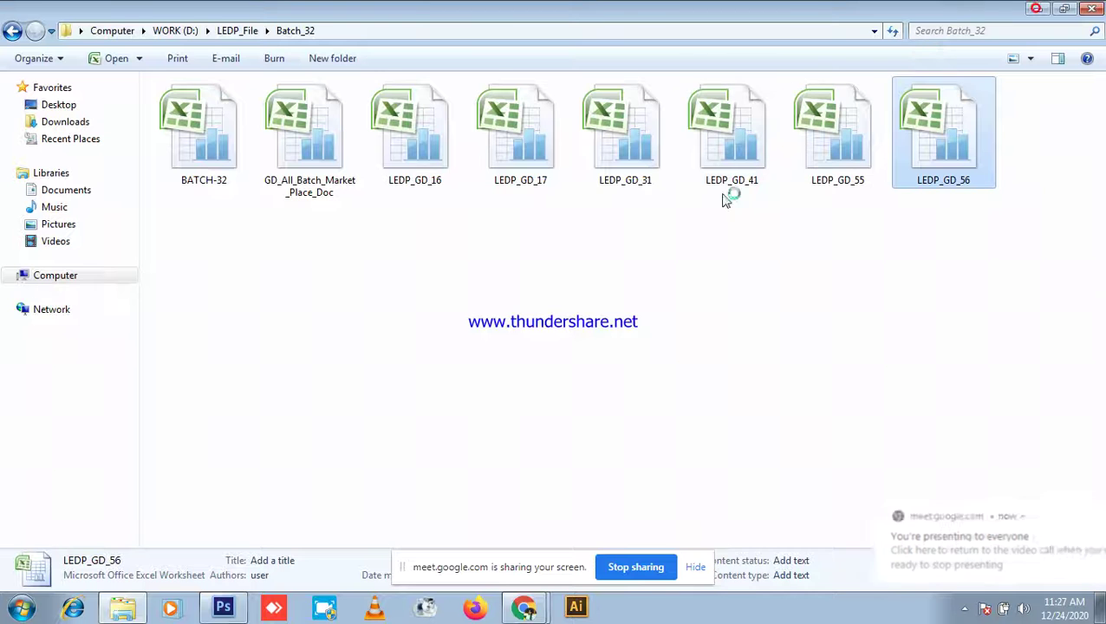
pyautogui.rightClick(615, 371)
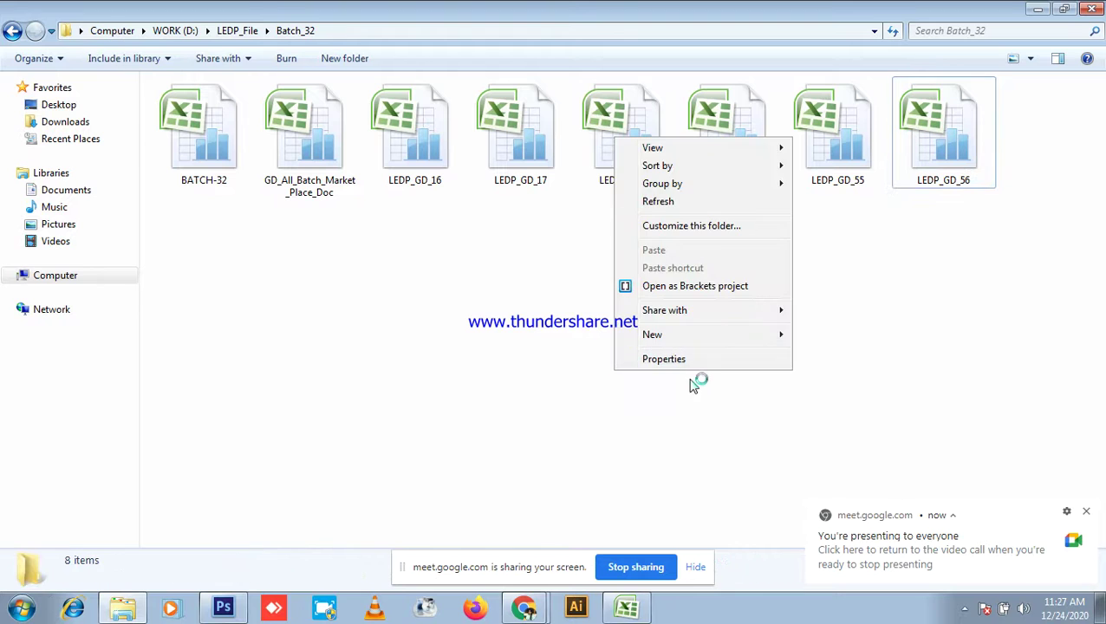
pyautogui.click(694, 203)
pyautogui.click(631, 610)
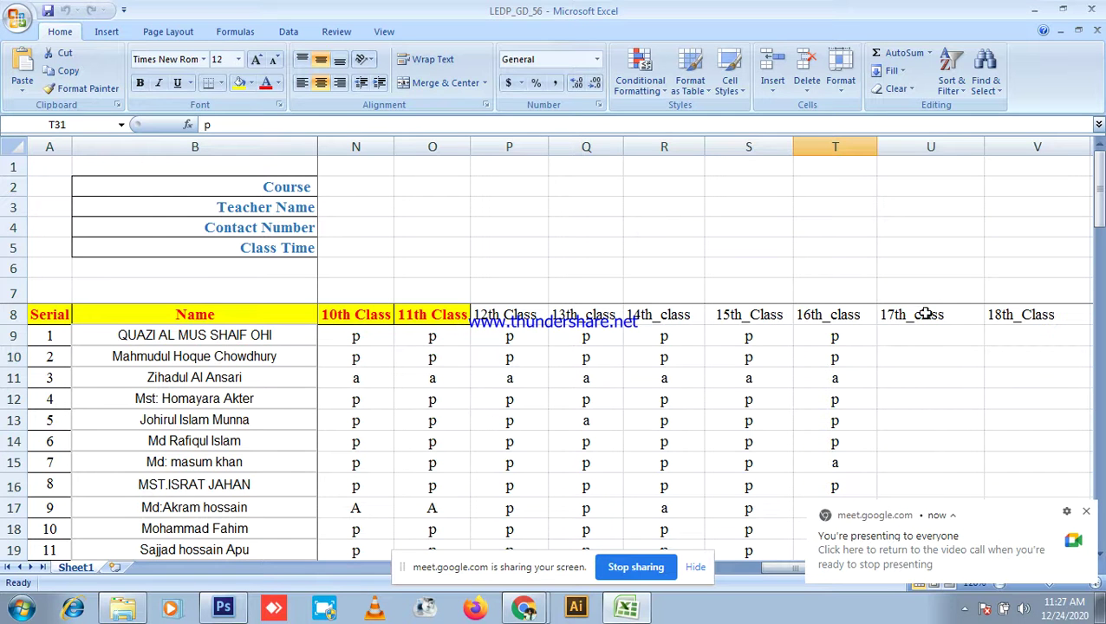
# Step: Scroll the sheet and briefly minimize, then restore, the LEDP_GD_56 workbook
pyautogui.scroll(-3, 910, 268)
pyautogui.scroll(3, 936, 330)
pyautogui.click(1033, 9)
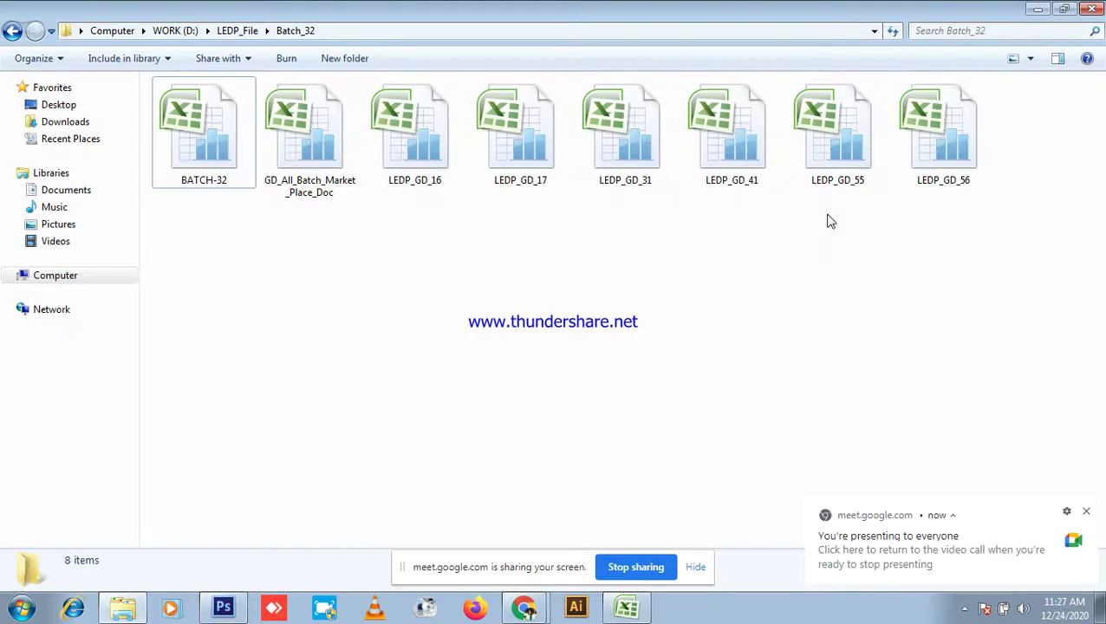
pyautogui.click(627, 608)
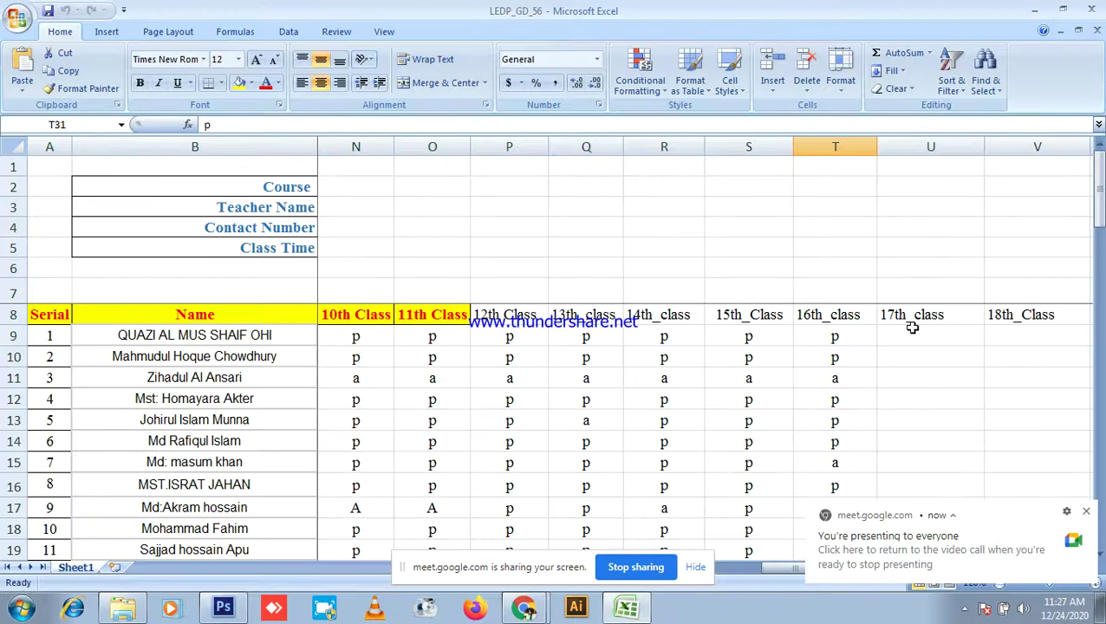
# Step: Mark U9, V9, U10 and V10 present (p)
pyautogui.click(912, 330)
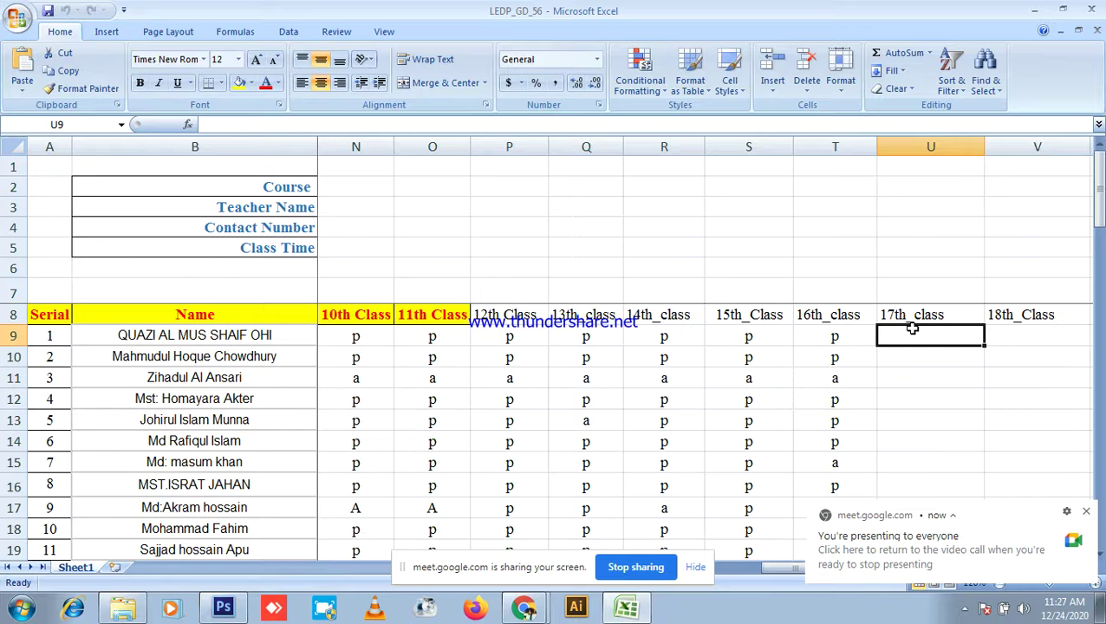
pyautogui.write('p')
pyautogui.click(1028, 330)
pyautogui.write('p')
pyautogui.click(924, 361)
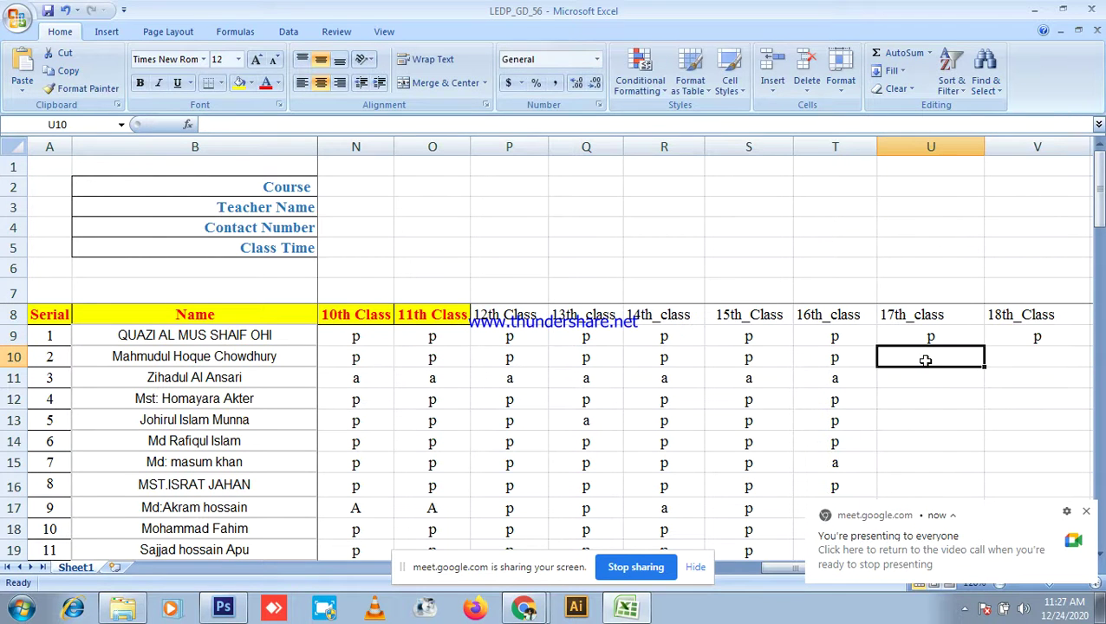
pyautogui.write('p')
pyautogui.click(1017, 359)
pyautogui.write('p')
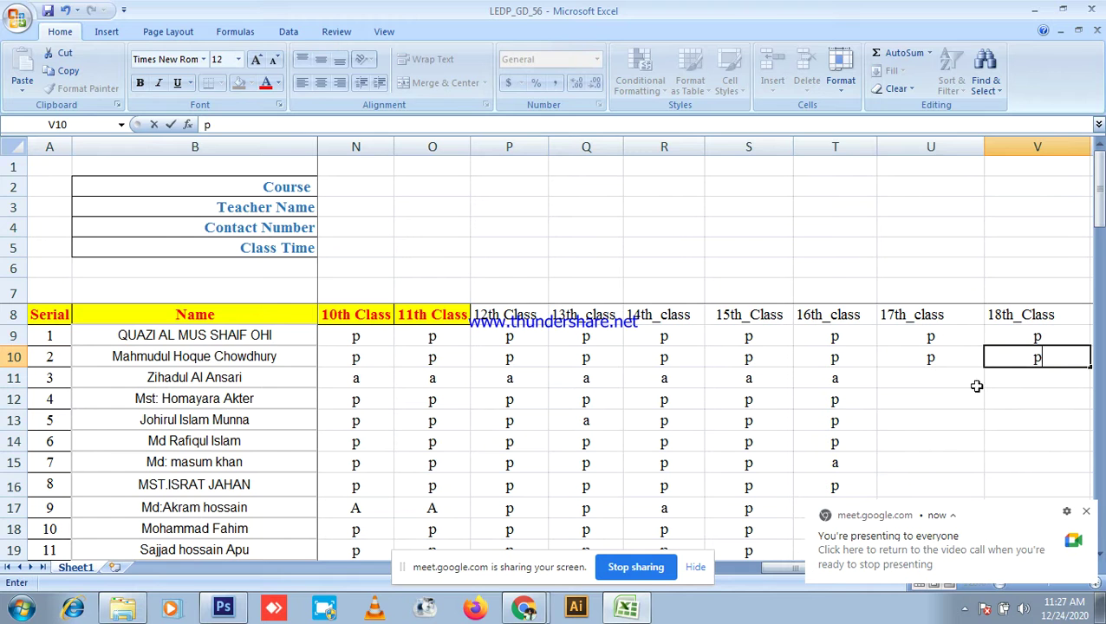
# Step: Mark U11 and V11 absent (a) for the third student
pyautogui.click(941, 380)
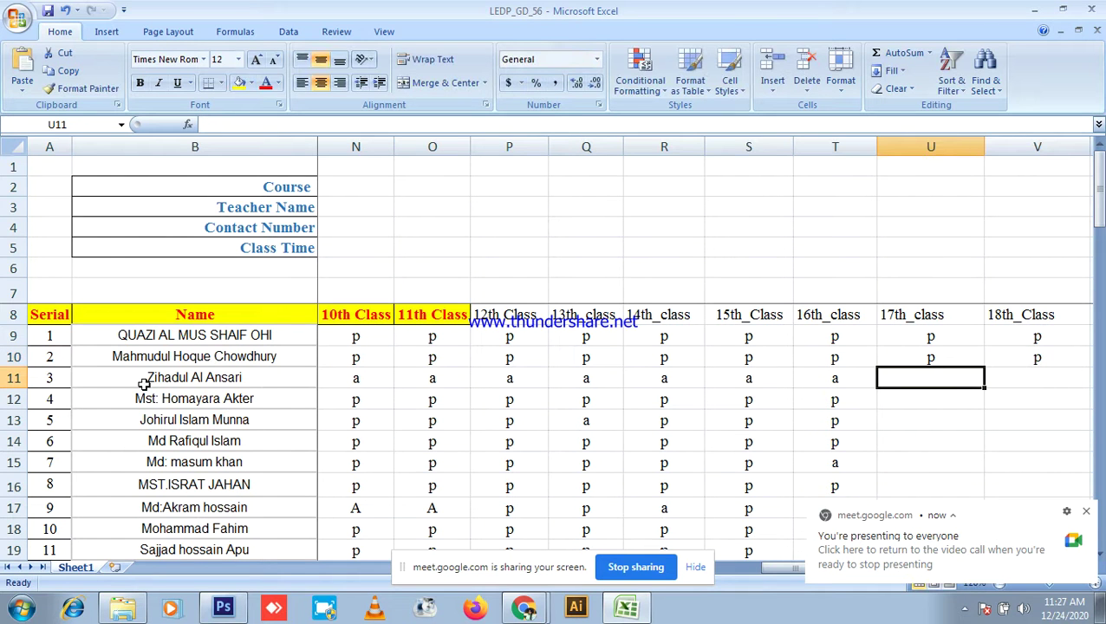
pyautogui.moveTo(142, 381); pyautogui.dragTo(562, 390)
pyautogui.click(672, 418)
pyautogui.moveTo(738, 570); pyautogui.dragTo(845, 574)
pyautogui.click(695, 372)
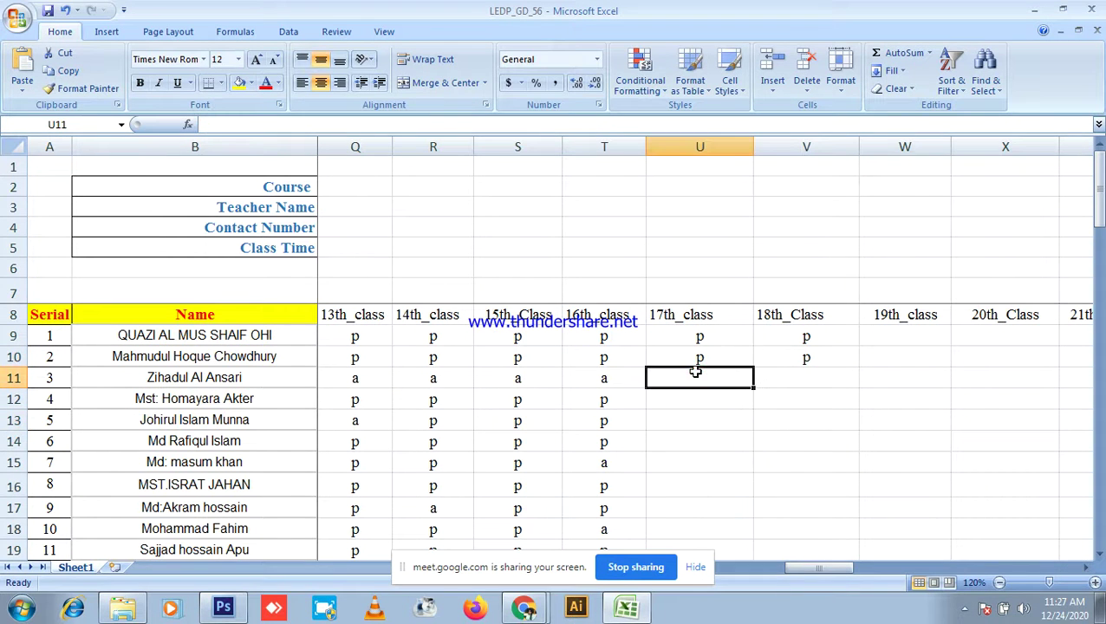
pyautogui.write('a')
pyautogui.click(784, 382)
pyautogui.write('a')
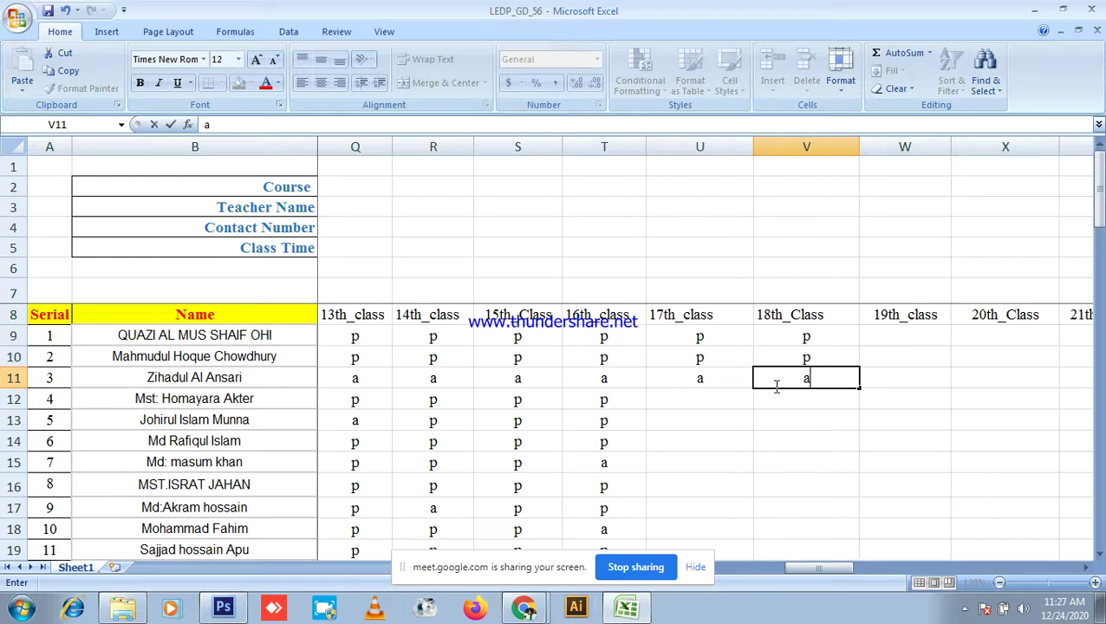
# Step: Mark U12, V12, U13 and V13 present (p), then return to the meeting
pyautogui.click(677, 399)
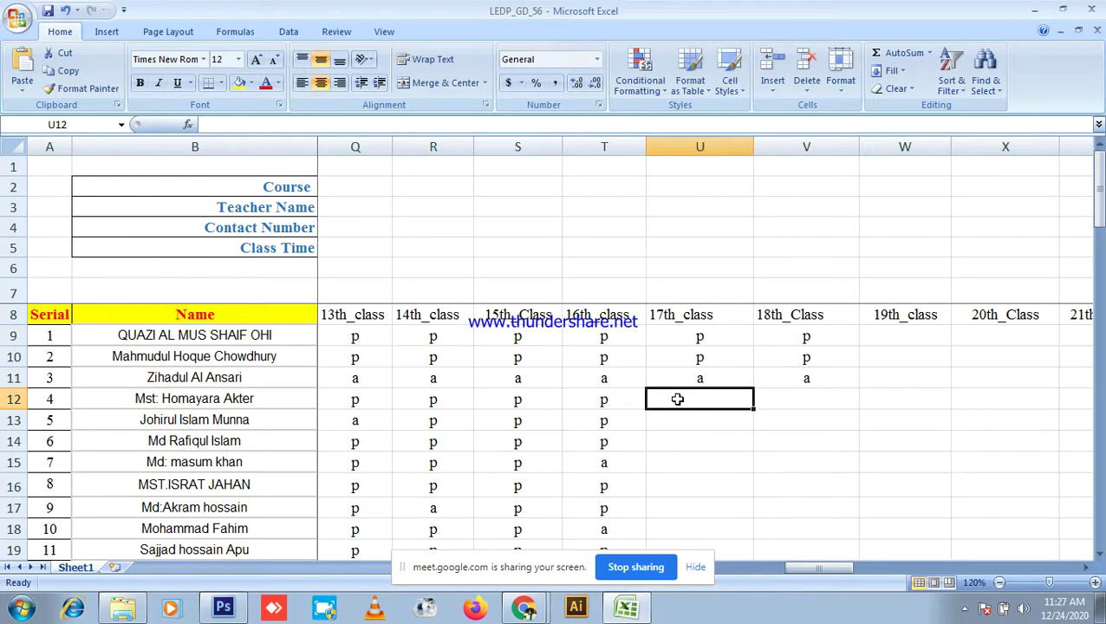
pyautogui.write('p')
pyautogui.click(785, 399)
pyautogui.write('p')
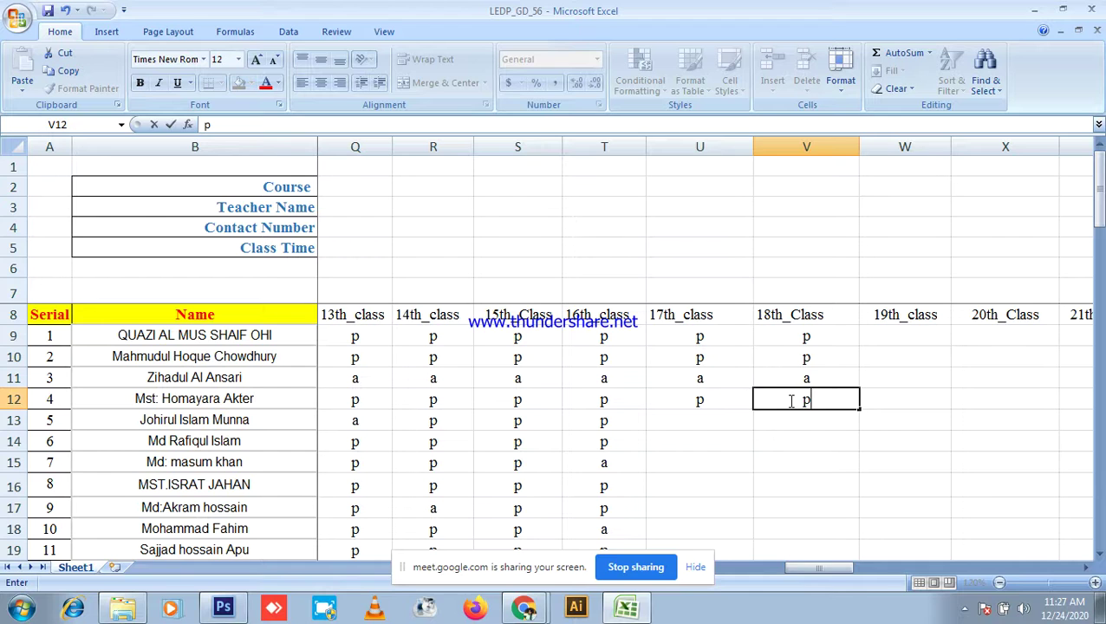
pyautogui.click(697, 420)
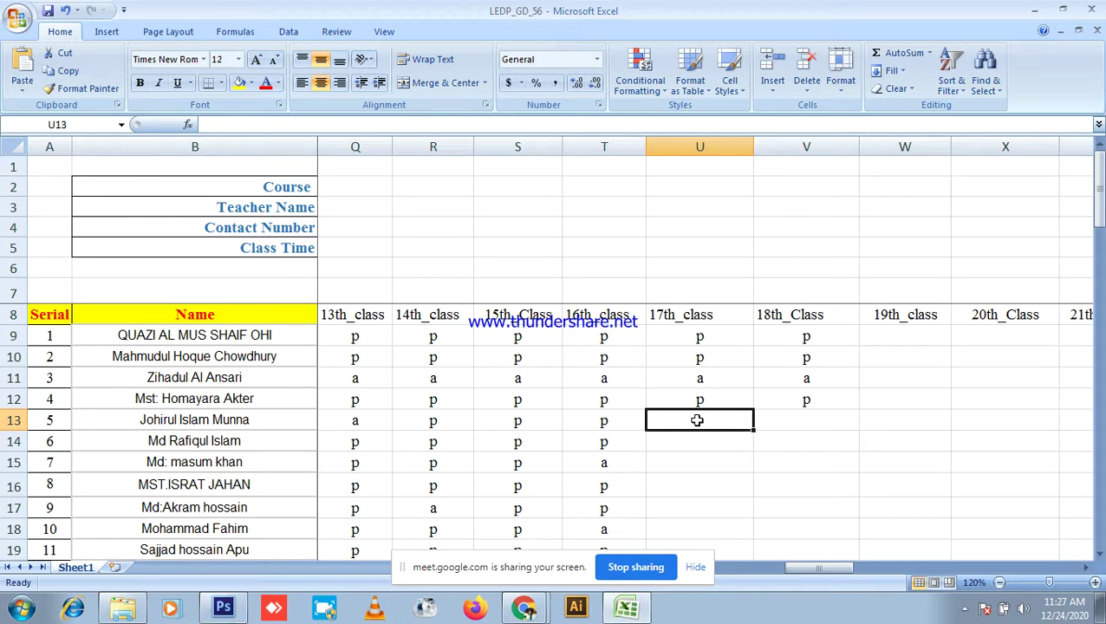
pyautogui.write('p')
pyautogui.click(784, 425)
pyautogui.write('p')
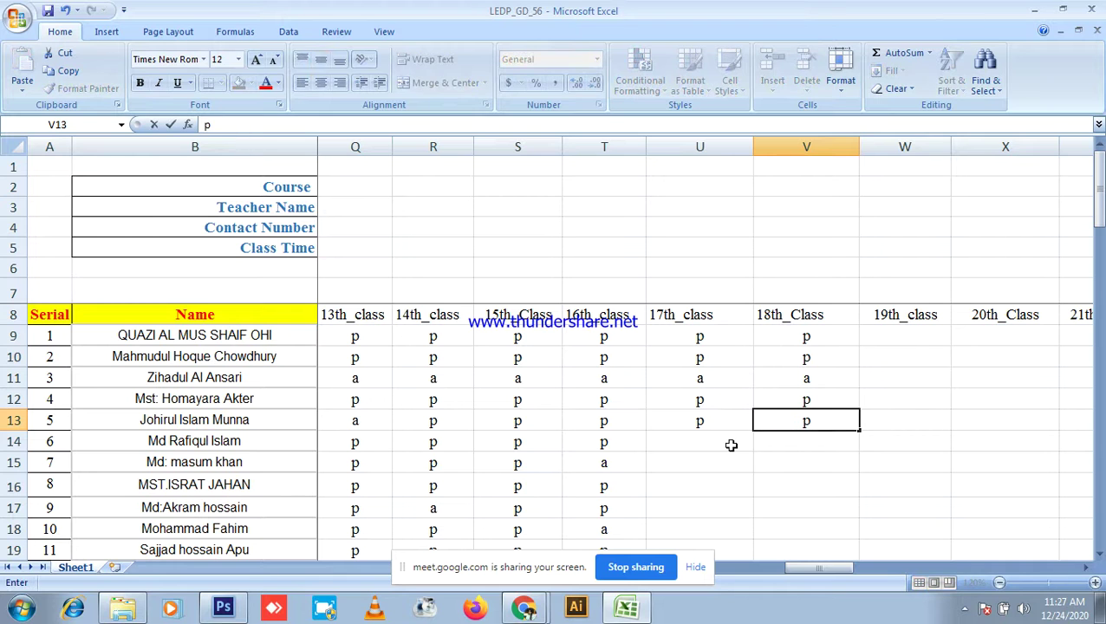
pyautogui.click(524, 609)
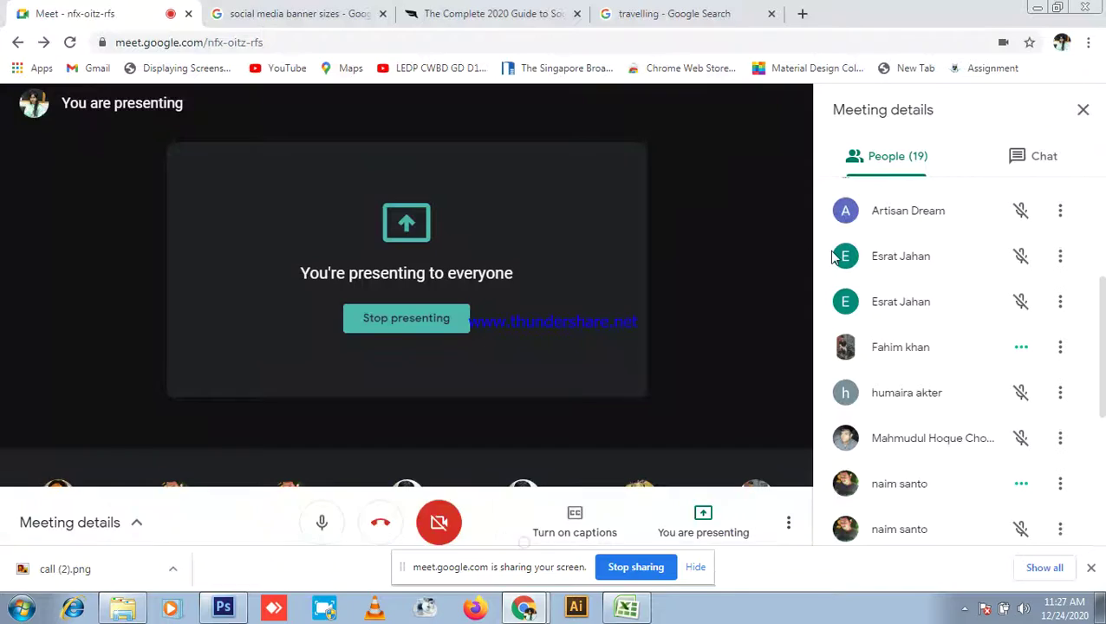
pyautogui.scroll(-4, 979, 313)
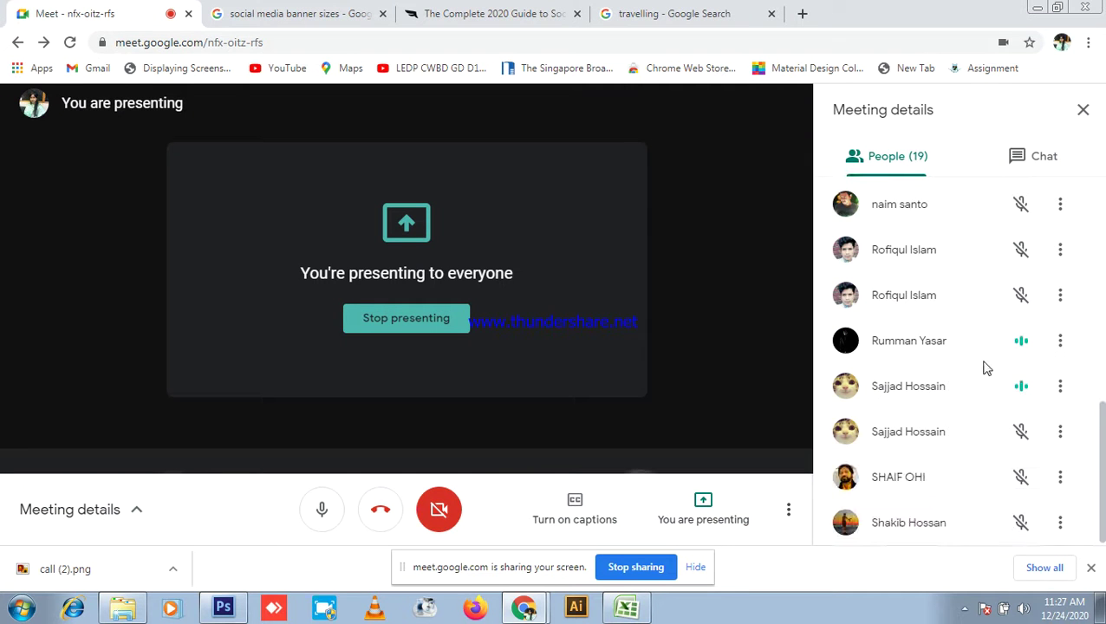
pyautogui.scroll(2, 986, 376)
pyautogui.scroll(5, 985, 375)
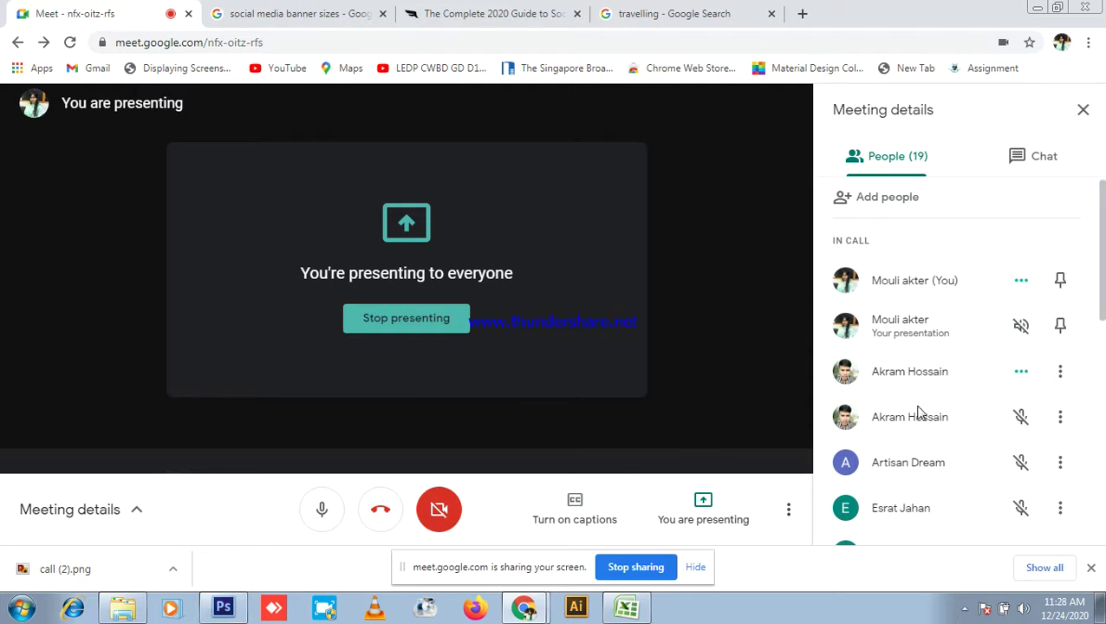
pyautogui.scroll(-3, 928, 425)
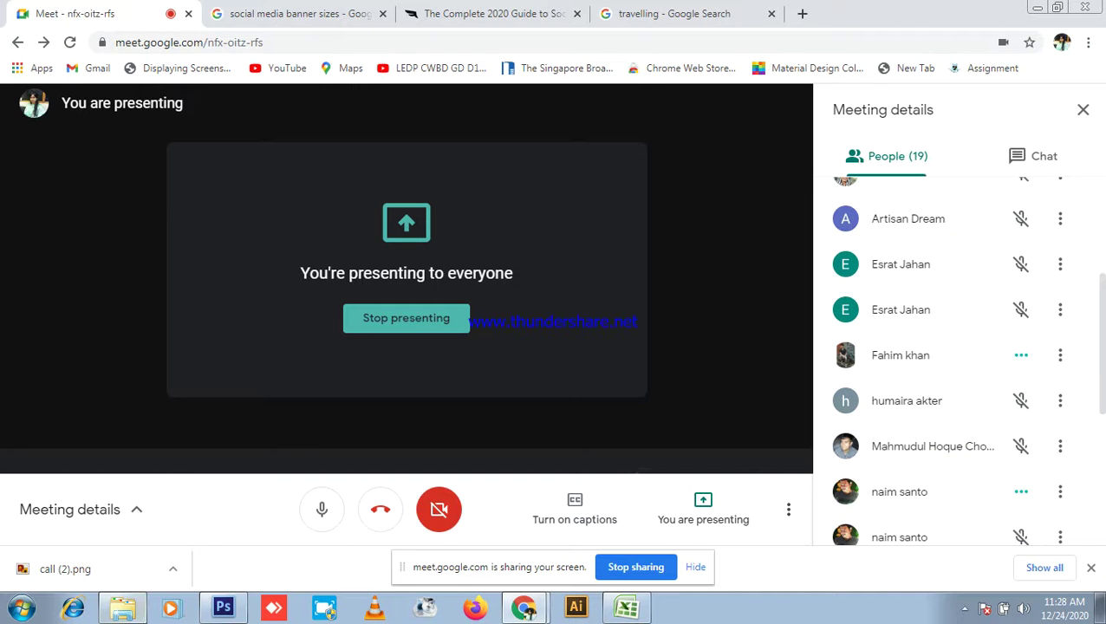
# Step: Replace the V13 mark with a and commit it
pyautogui.click(617, 605)
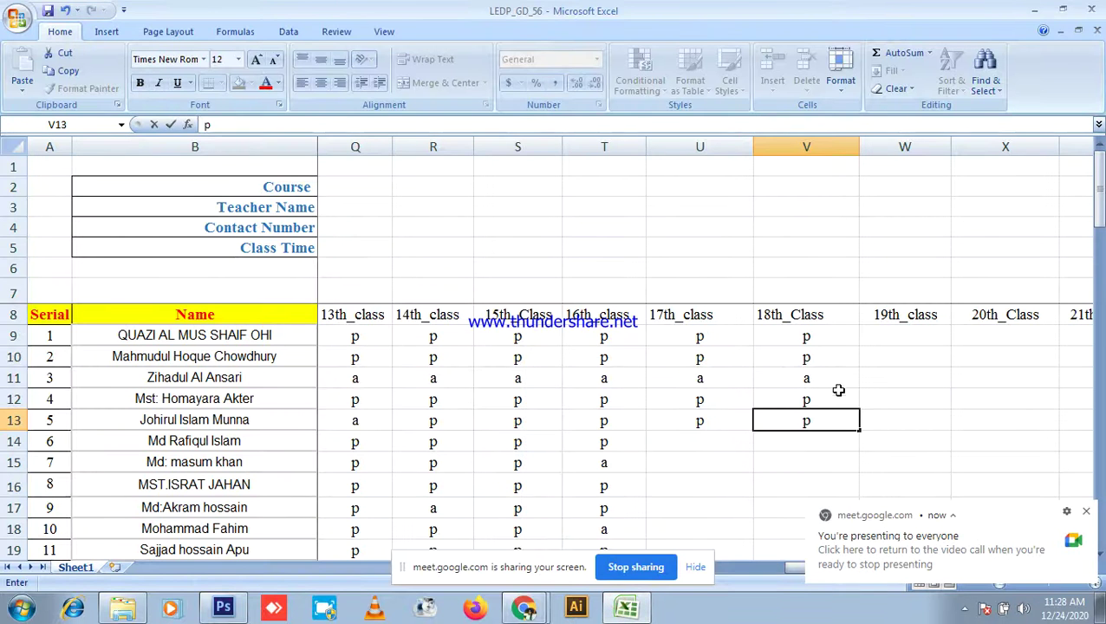
pyautogui.press('BackSpace')
pyautogui.write('a')
pyautogui.click(694, 446)
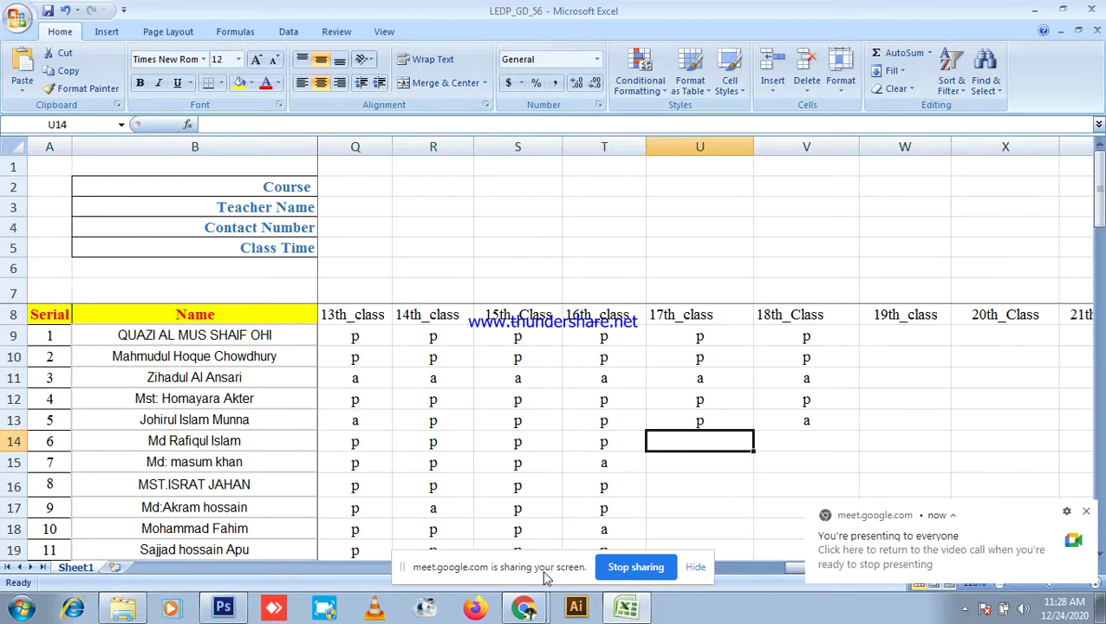
# Step: Admit the person asking to join the Google Meet call
pyautogui.click(524, 609)
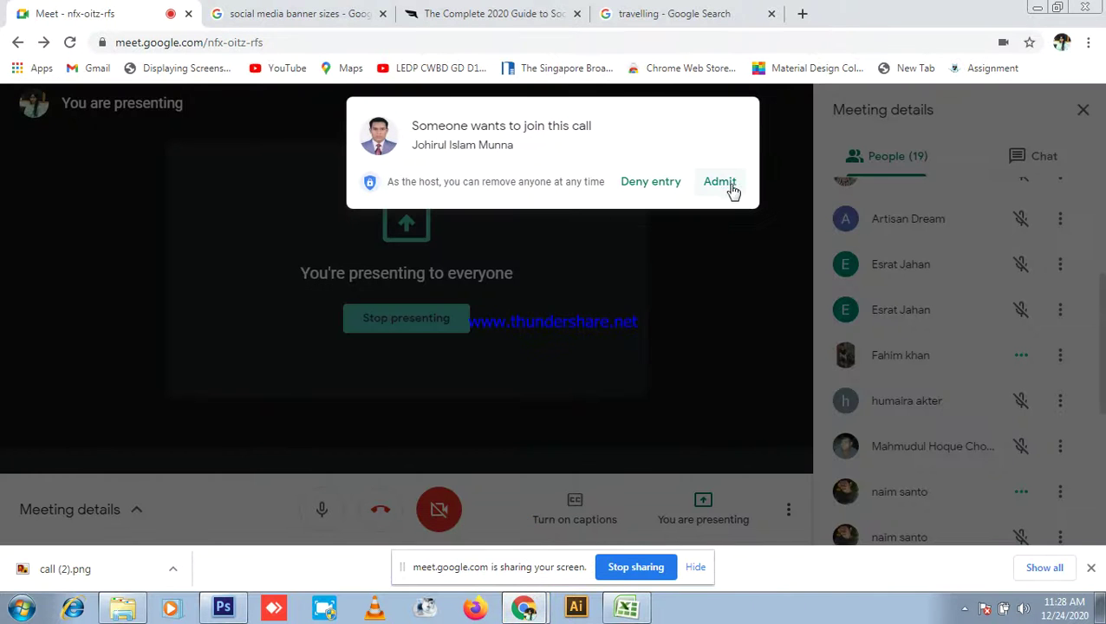
pyautogui.click(728, 189)
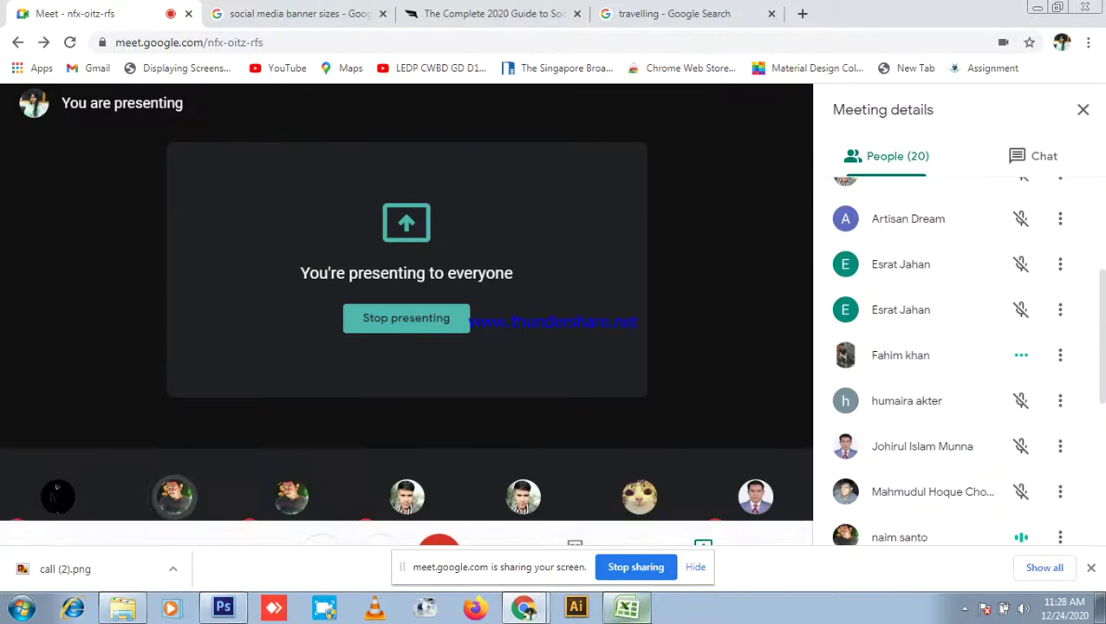
pyautogui.click(646, 611)
# Step: Change V13 to 'ap' and mark U14 and V14 present (p)
pyautogui.click(806, 420)
pyautogui.write('a')
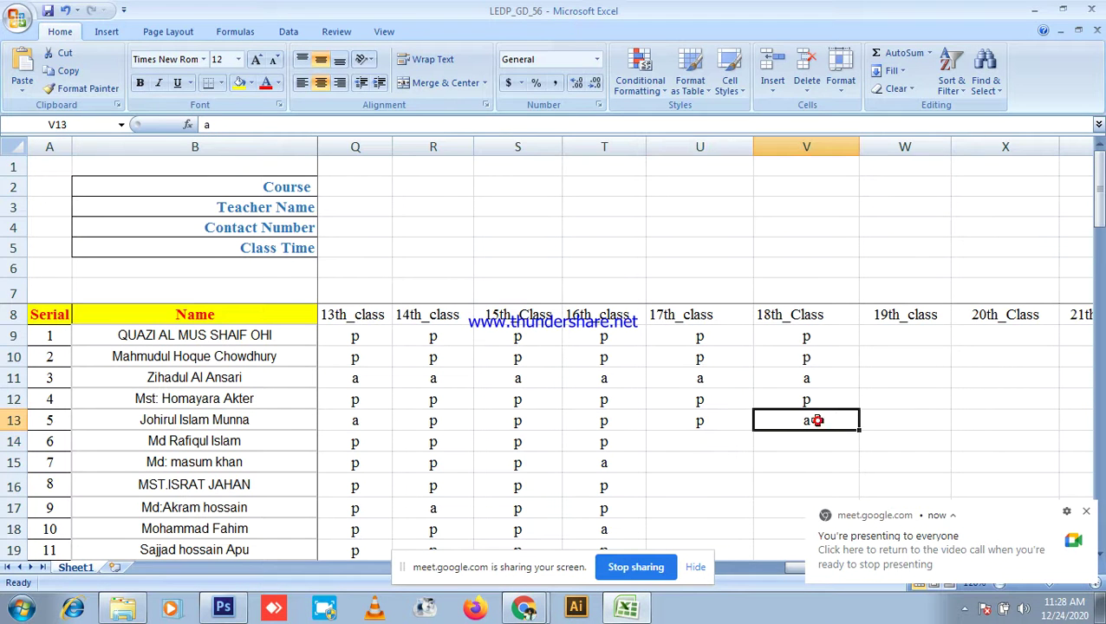
pyautogui.write('p')
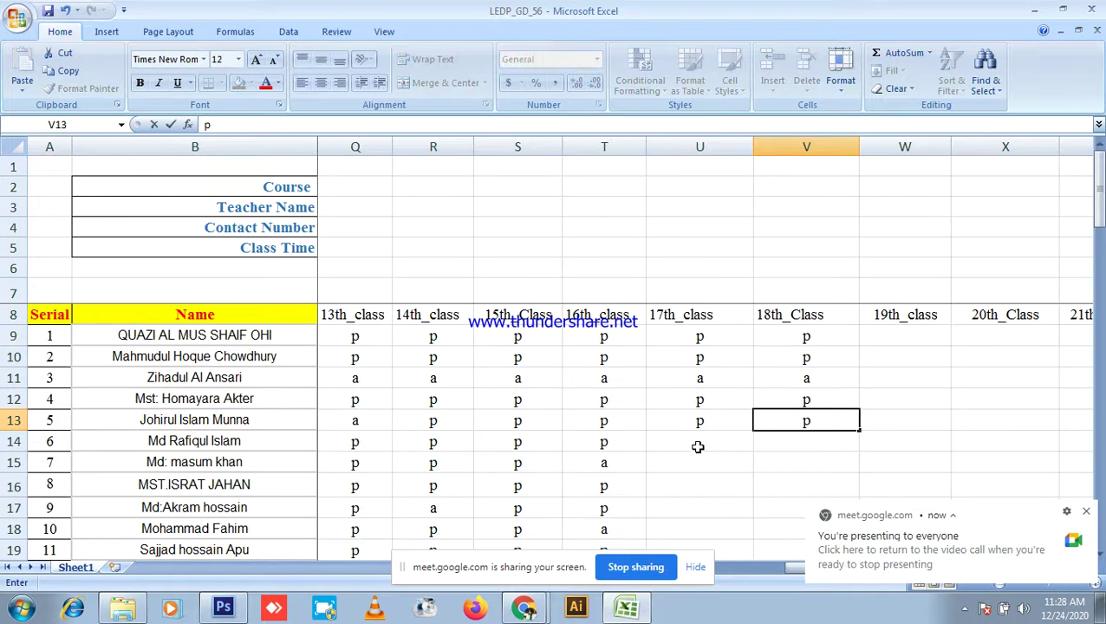
pyautogui.click(683, 443)
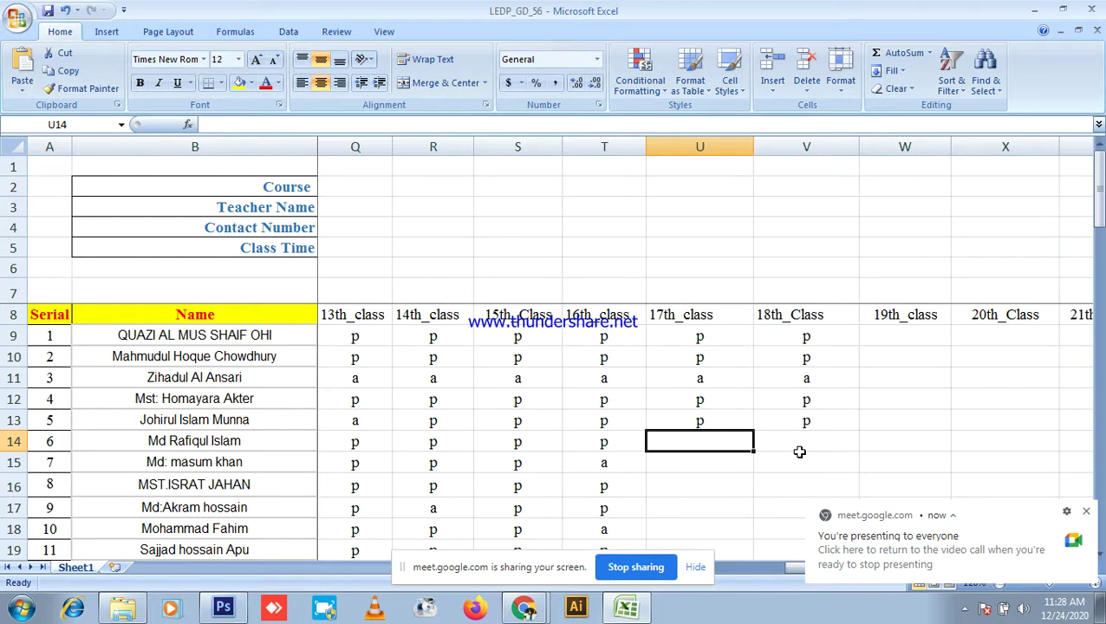
pyautogui.write('p')
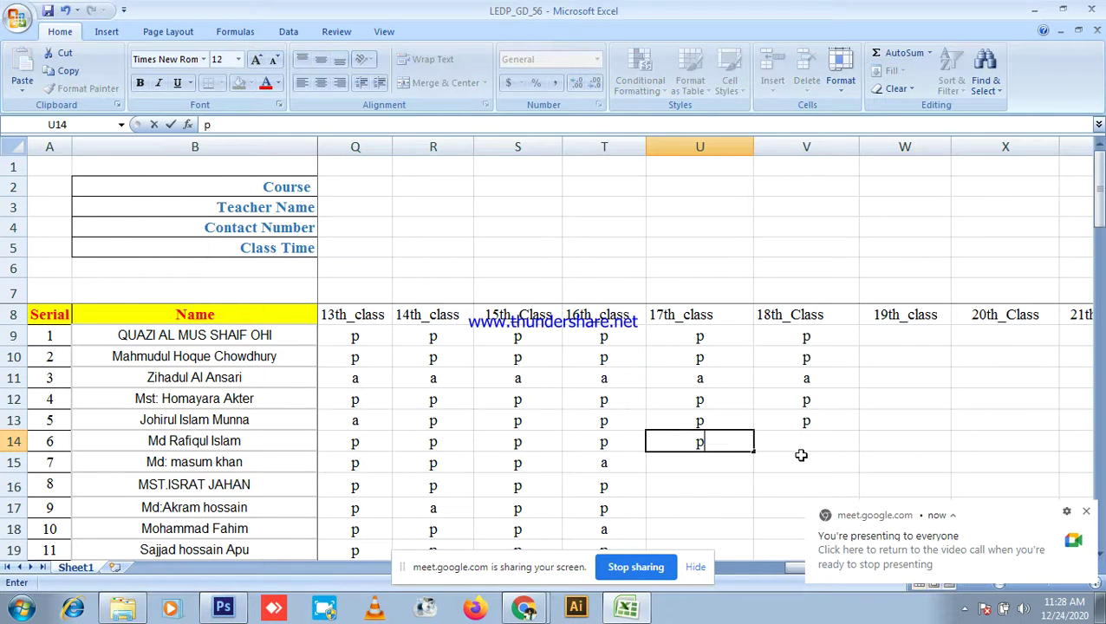
pyautogui.click(806, 444)
pyautogui.write('p')
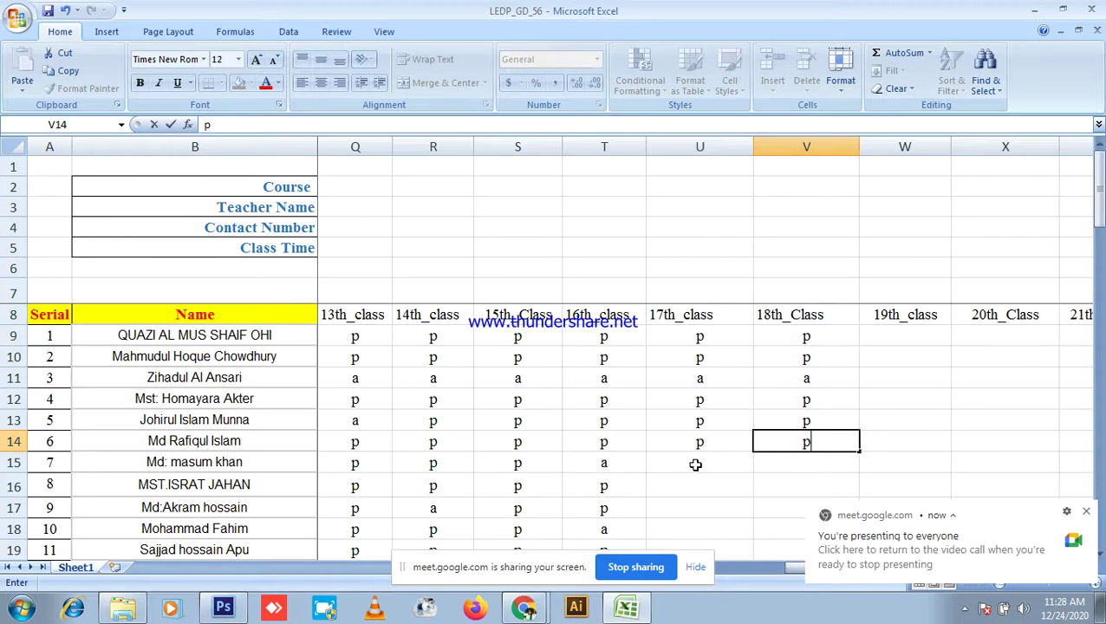
# Step: Mark U15 and V15 absent (a), and U16 and V16 present (p)
pyautogui.click(695, 464)
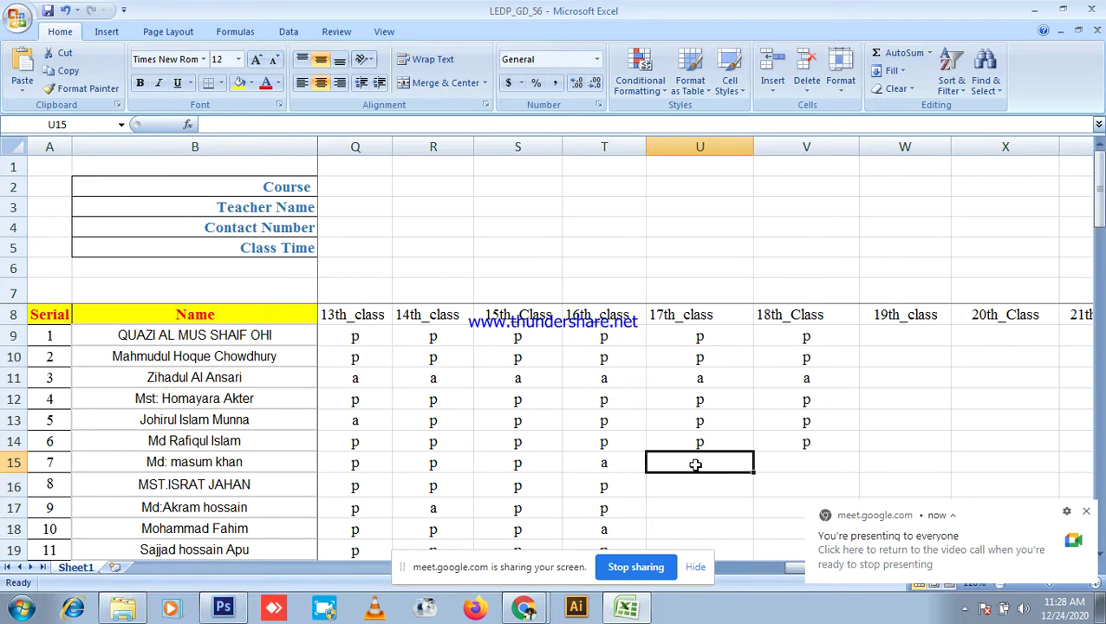
pyautogui.write('a')
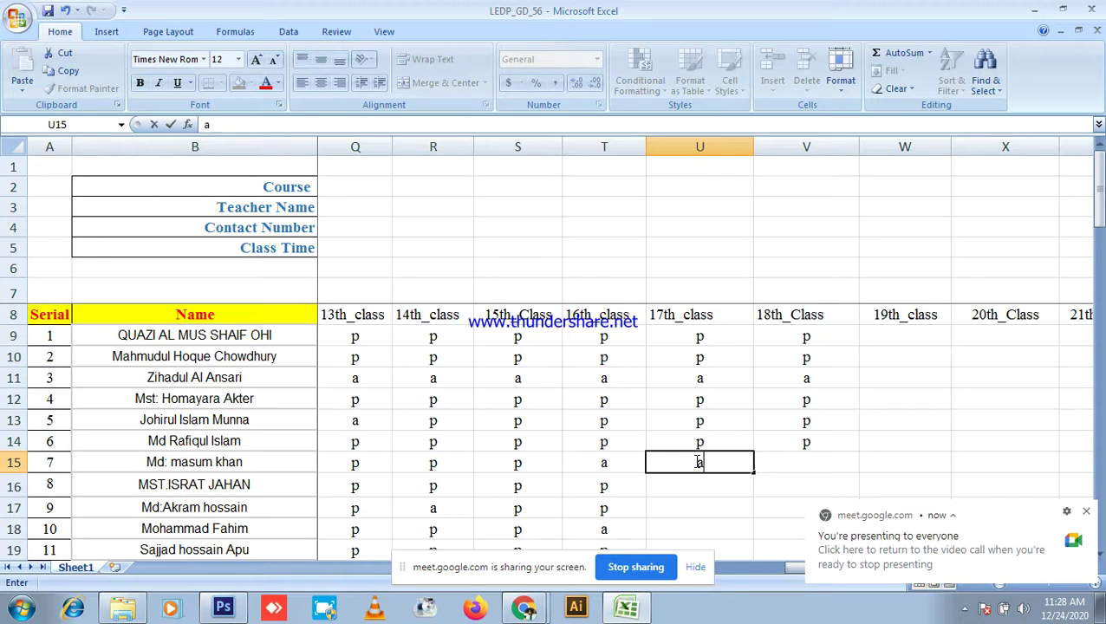
pyautogui.click(792, 462)
pyautogui.write('a')
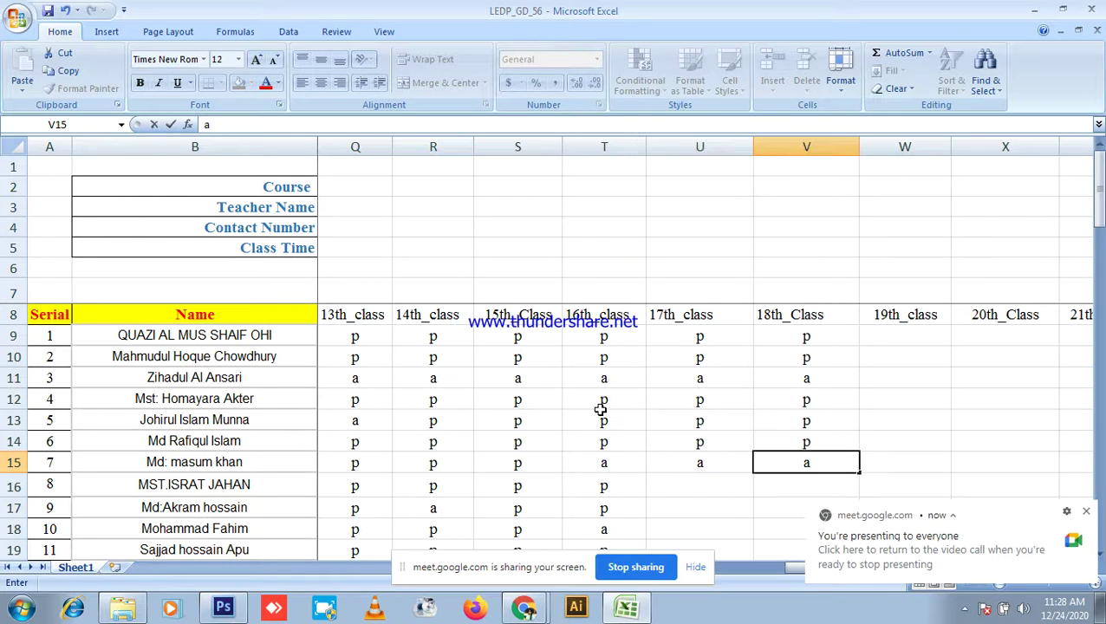
pyautogui.click(693, 491)
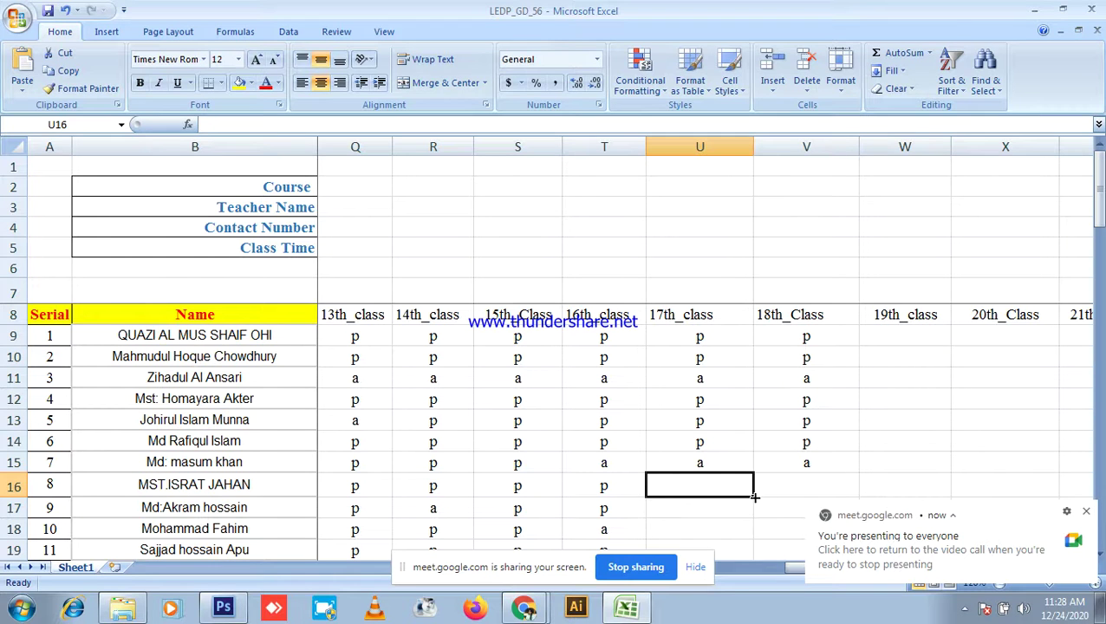
pyautogui.write('p')
pyautogui.click(816, 483)
pyautogui.write('p')
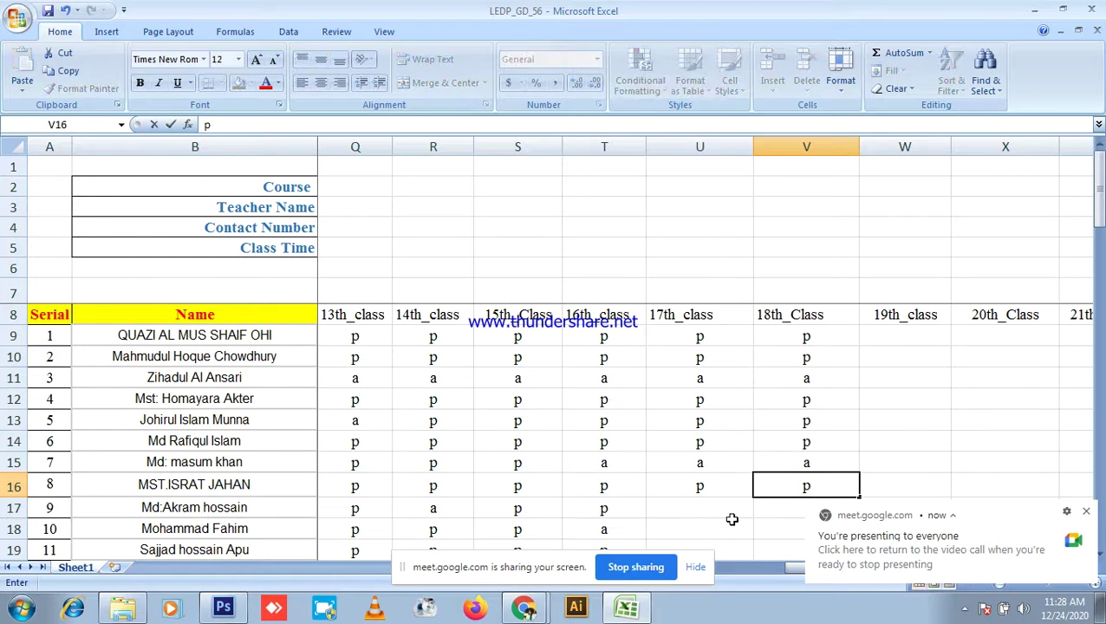
# Step: Mark U17, V17, U18 and V18 present (p)
pyautogui.click(727, 510)
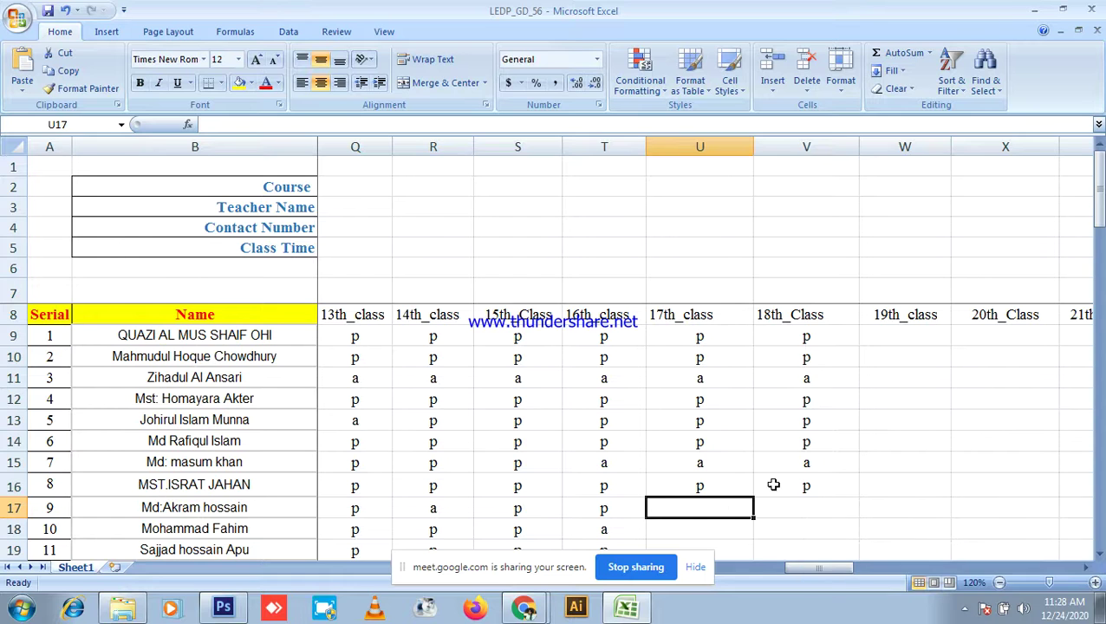
pyautogui.scroll(-1, 781, 479)
pyautogui.write('p')
pyautogui.click(787, 442)
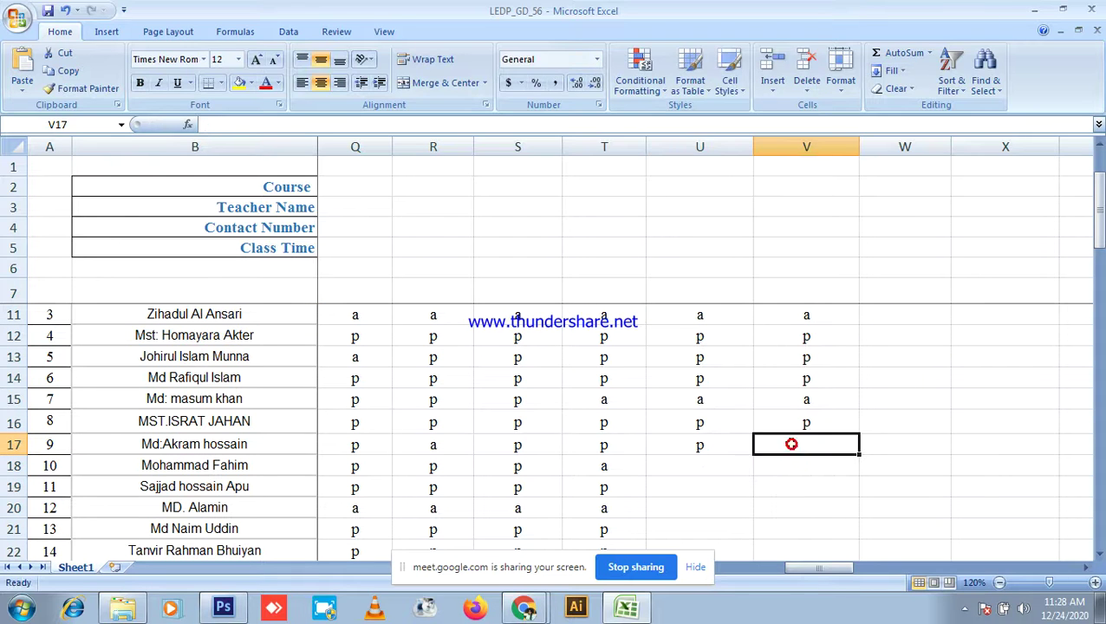
pyautogui.write('p')
pyautogui.click(718, 469)
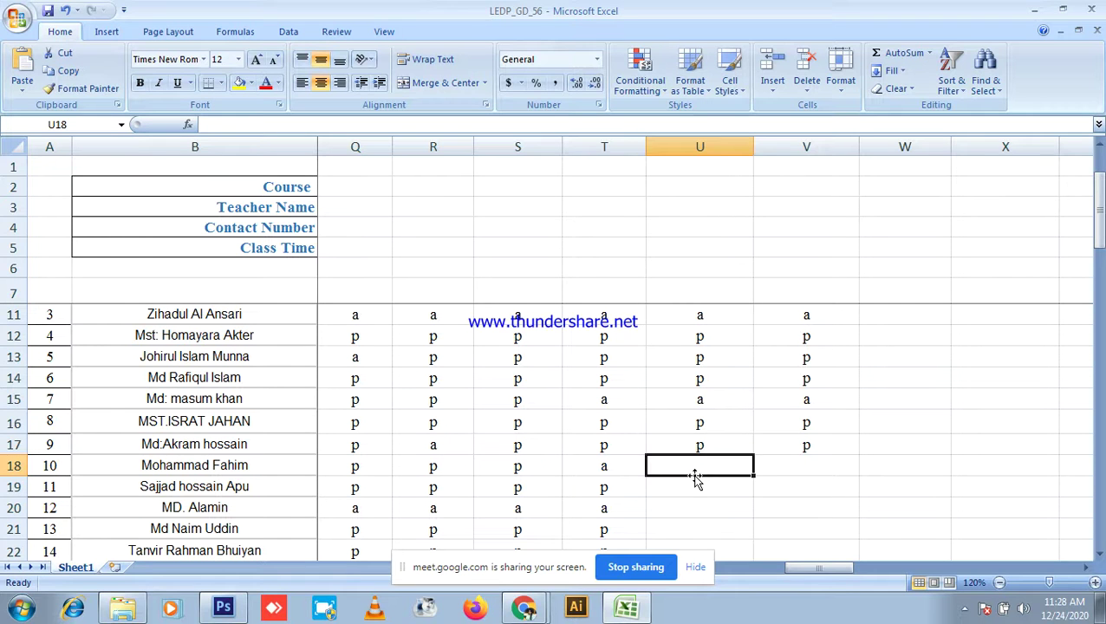
pyautogui.write('p')
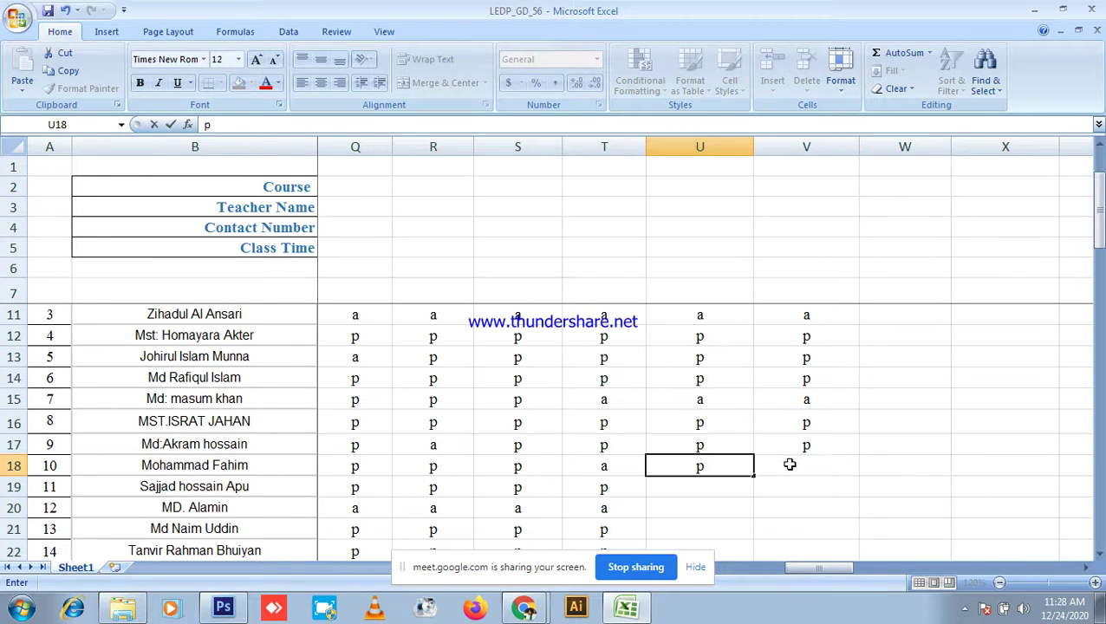
pyautogui.click(789, 466)
pyautogui.write('p')
pyautogui.click(523, 607)
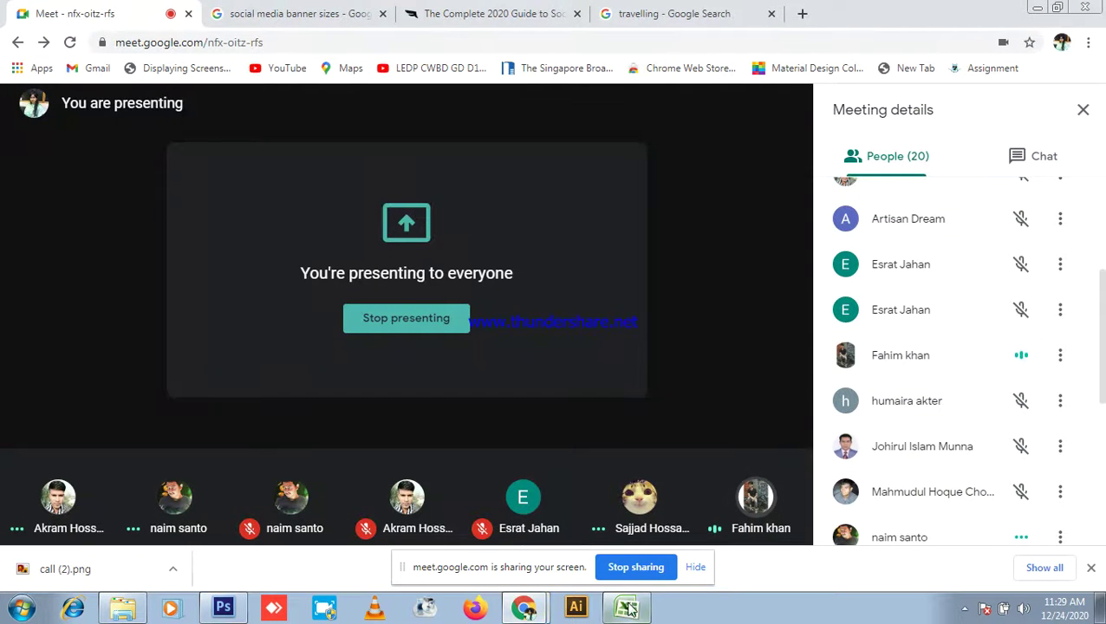
# Step: Cancel the accidental T18 edit and mark U19 and V19 present (p)
pyautogui.click(627, 607)
pyautogui.press('Escape')
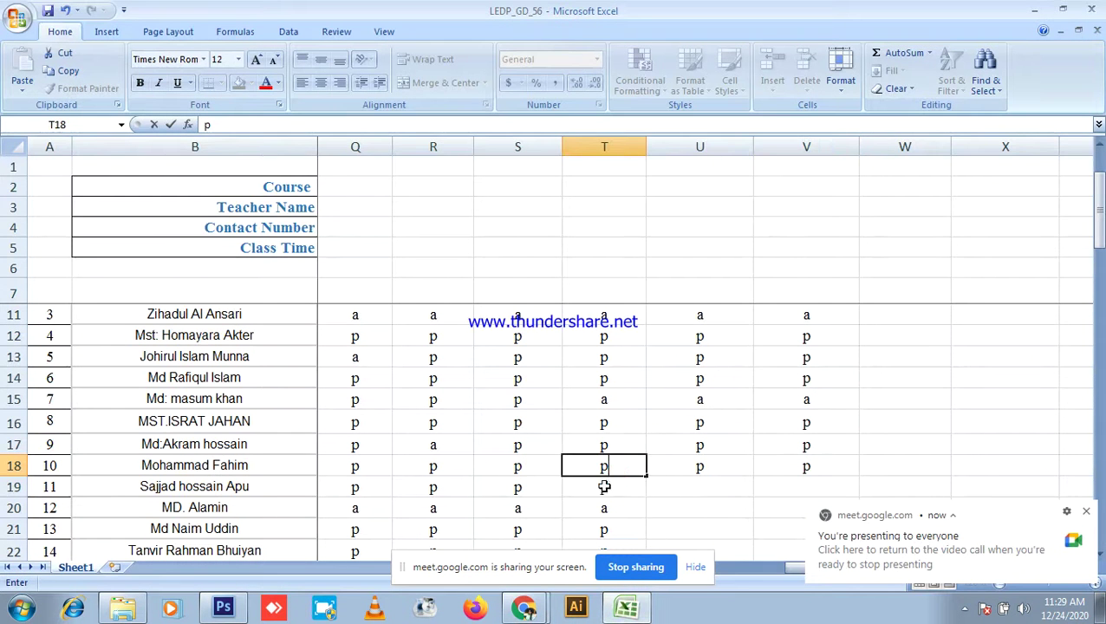
pyautogui.click(688, 489)
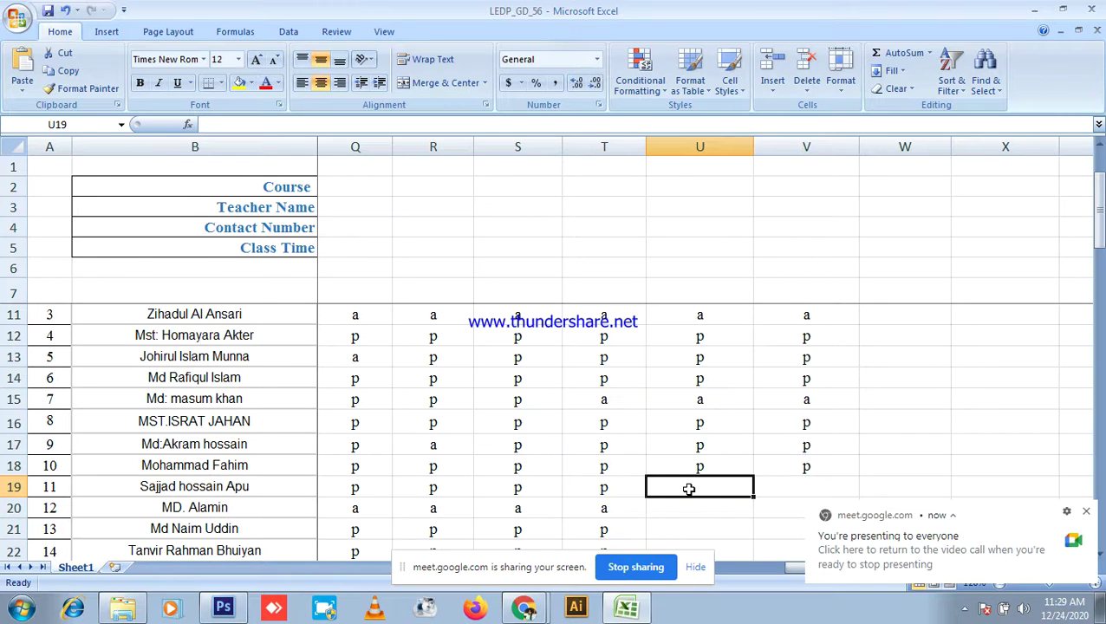
pyautogui.write('p')
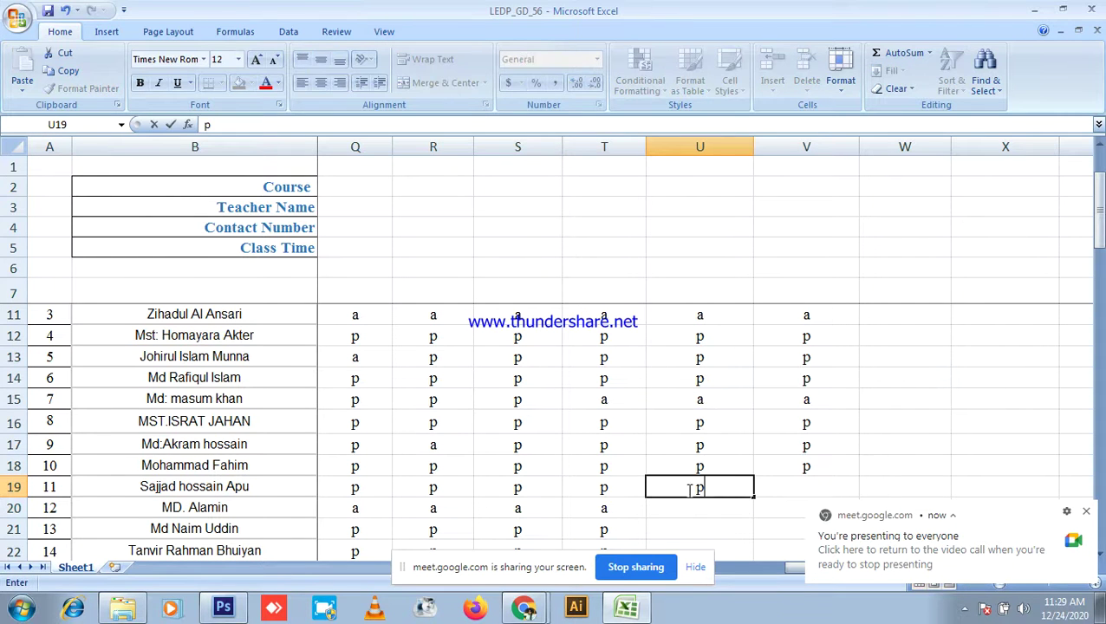
pyautogui.click(790, 487)
pyautogui.write('p')
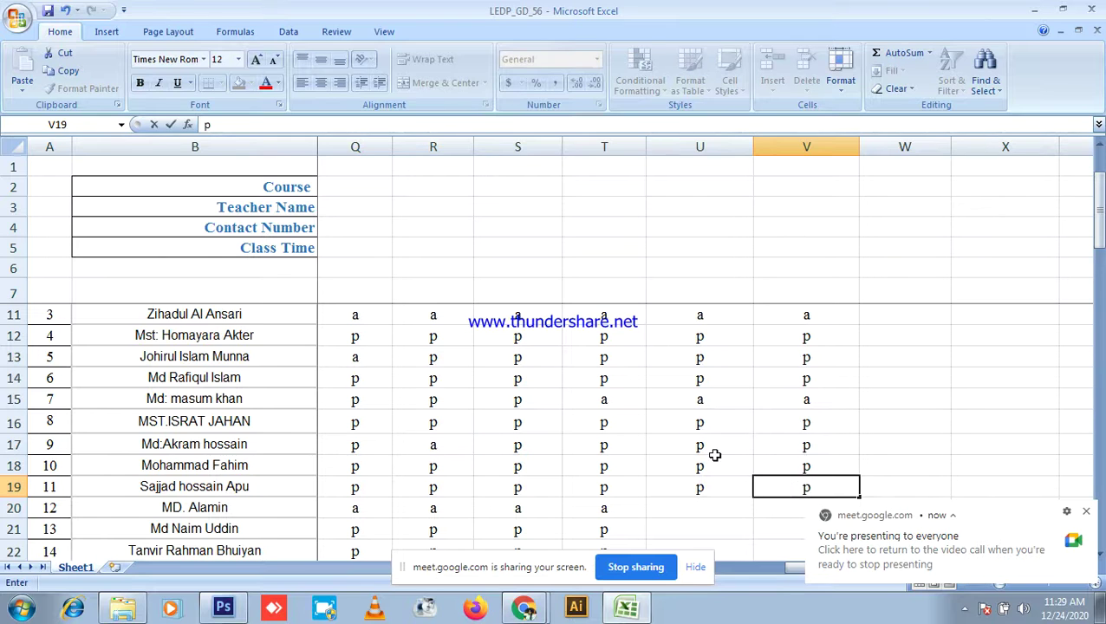
pyautogui.scroll(-1, 715, 457)
# Step: Enter p in U20 (fixing a mistyped a), a in V20, and p in U21 and V21
pyautogui.click(715, 445)
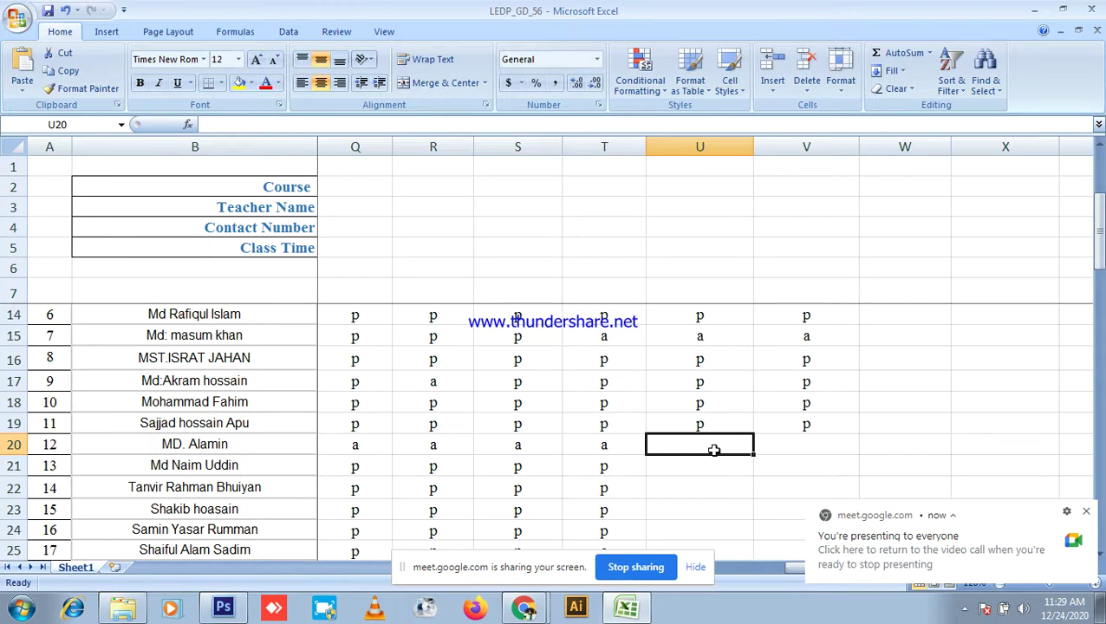
pyautogui.write('a')
pyautogui.press('BackSpace')
pyautogui.write('p')
pyautogui.click(806, 446)
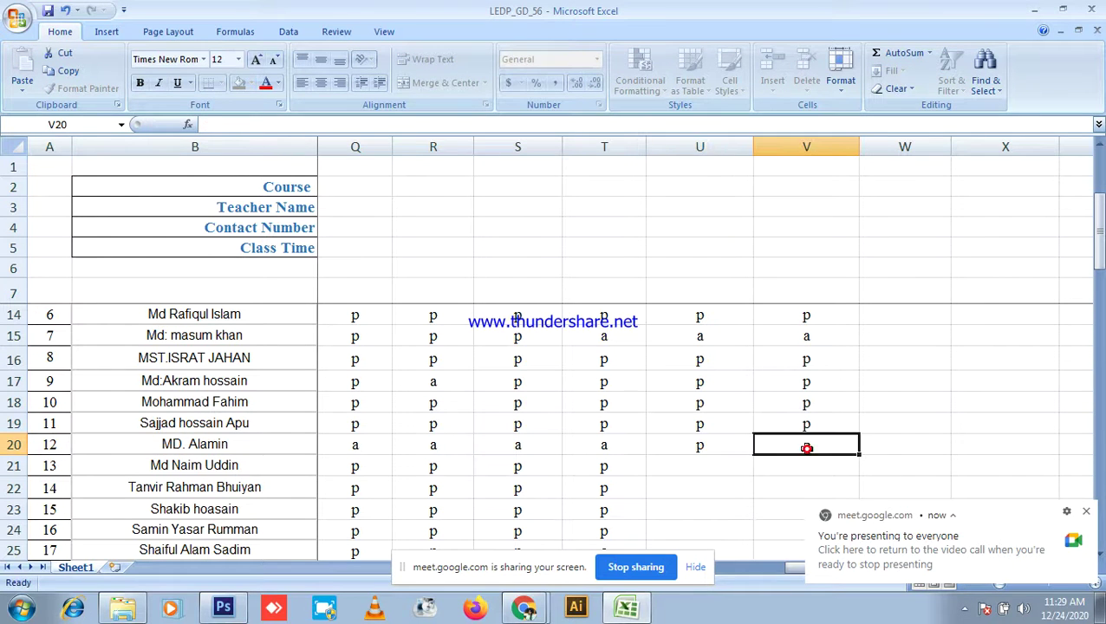
pyautogui.write('a')
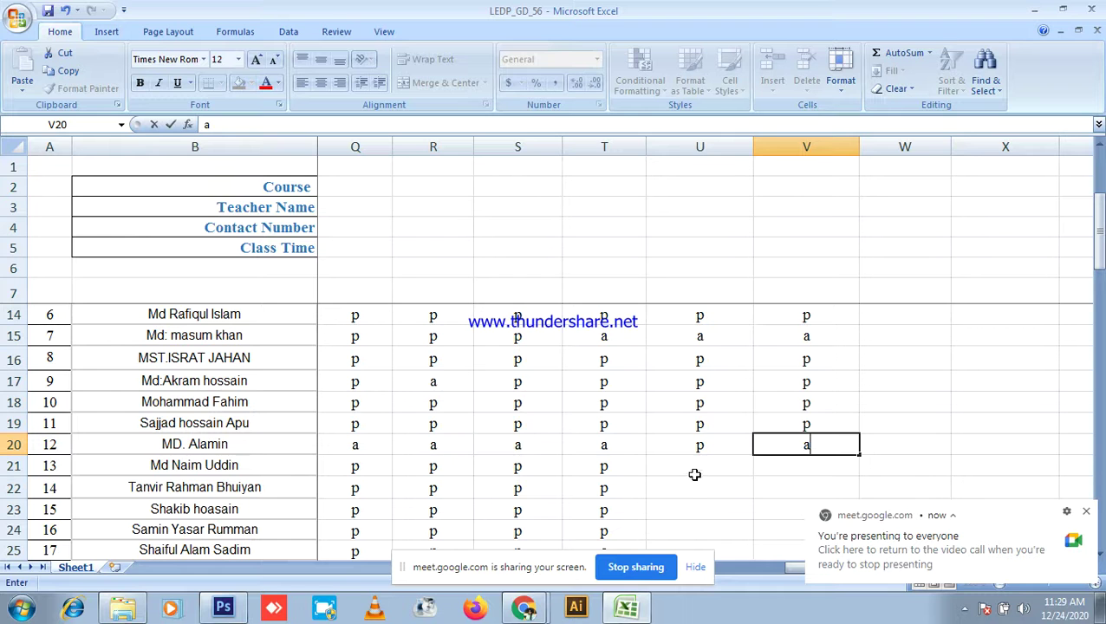
pyautogui.click(696, 470)
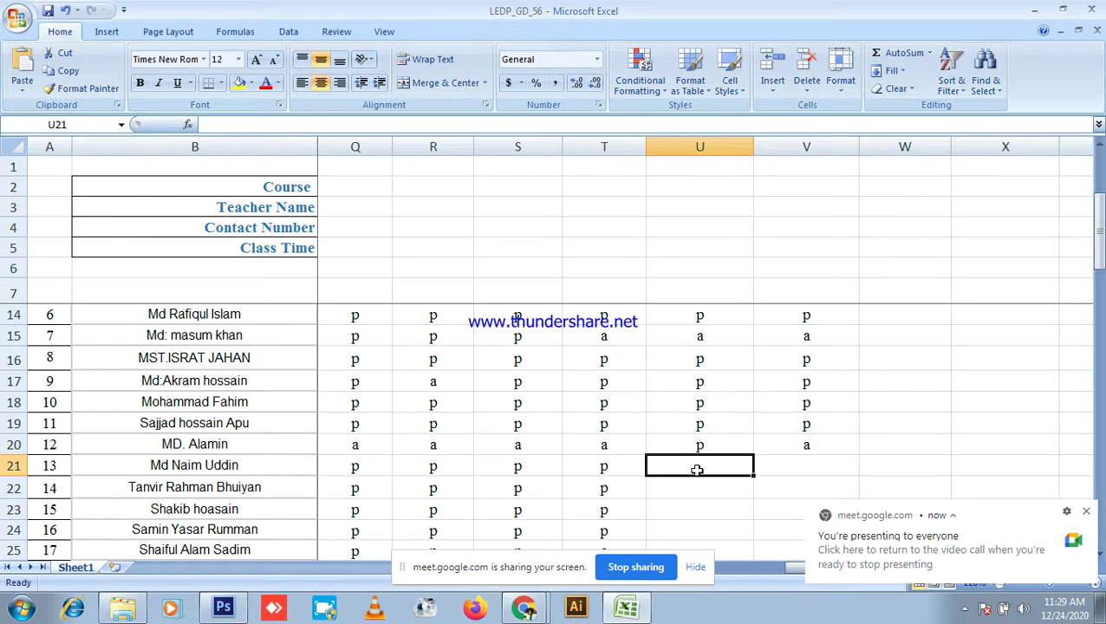
pyautogui.write('p')
pyautogui.click(806, 464)
pyautogui.write('p')
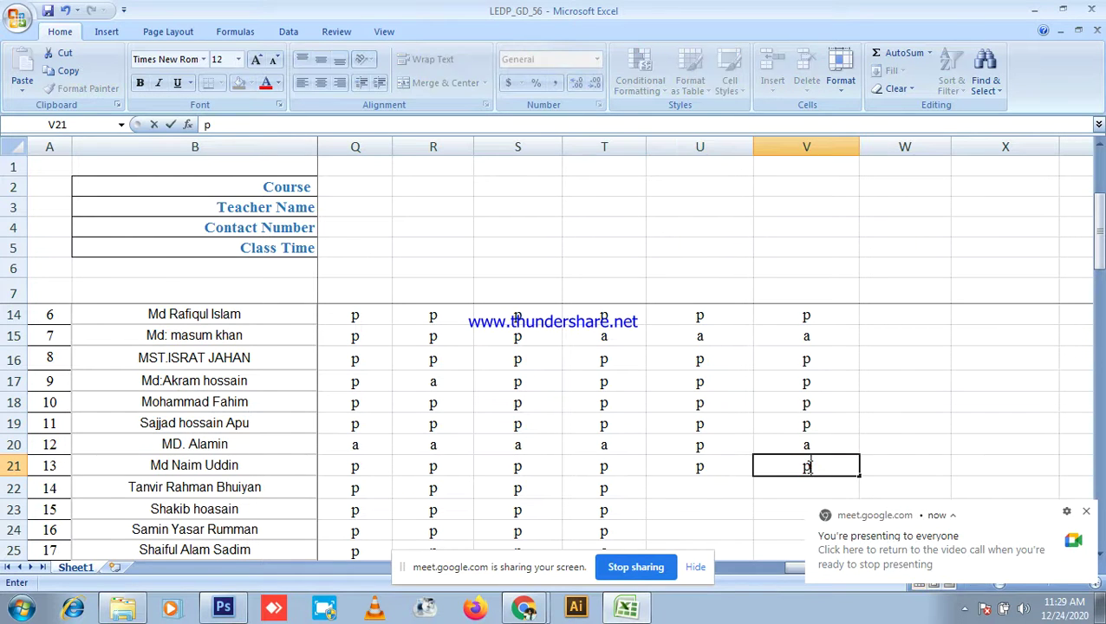
pyautogui.click(722, 488)
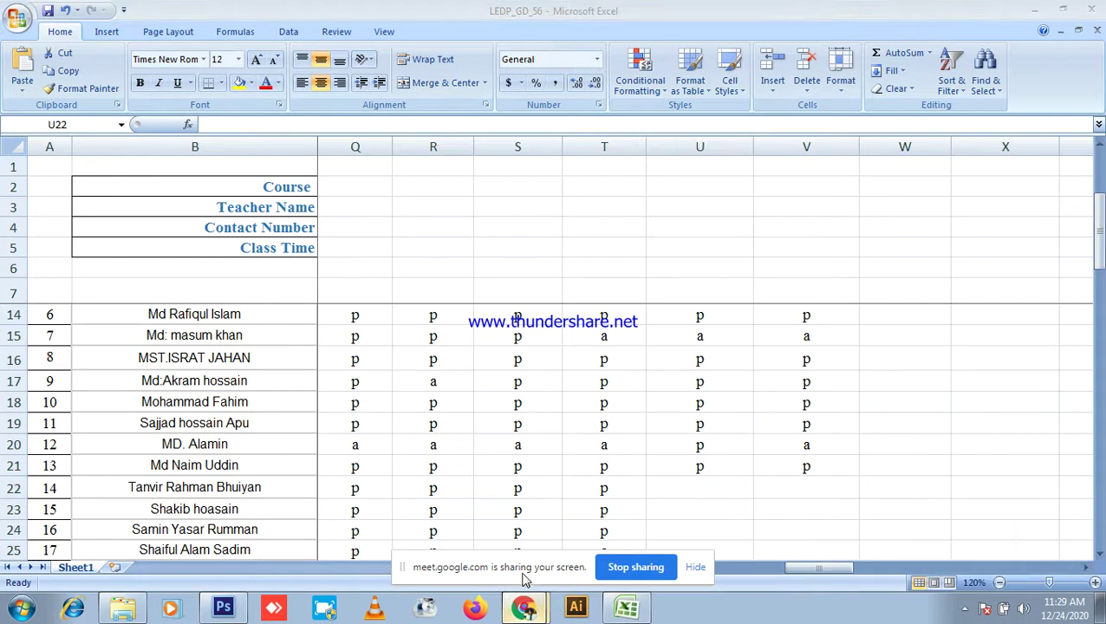
# Step: Scroll through the Google Meet participant list, then return to the attendance sheet
pyautogui.click(524, 607)
pyautogui.scroll(-5, 952, 416)
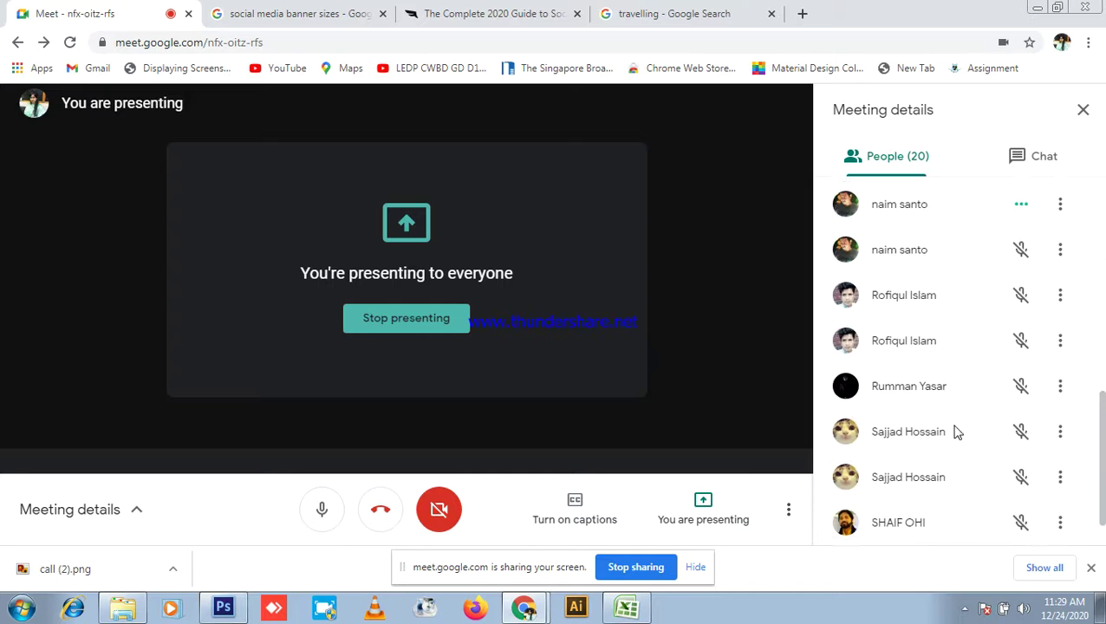
pyautogui.scroll(10, 970, 459)
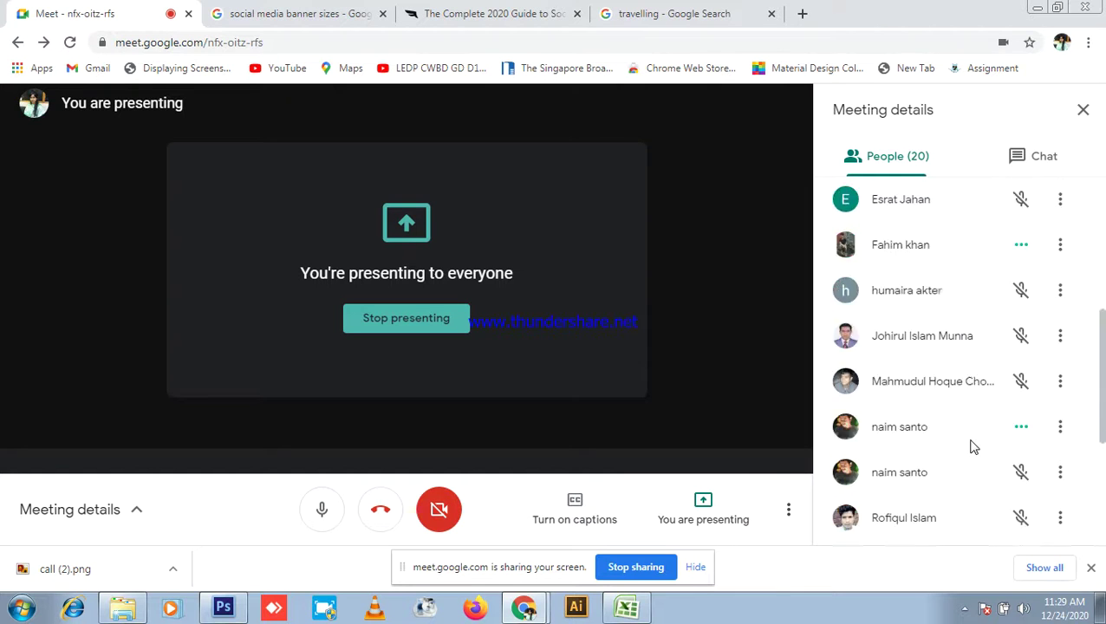
pyautogui.click(628, 606)
# Step: Enter p in U22, correct V22 to a, and mark U23 and V23 as p
pyautogui.write('p')
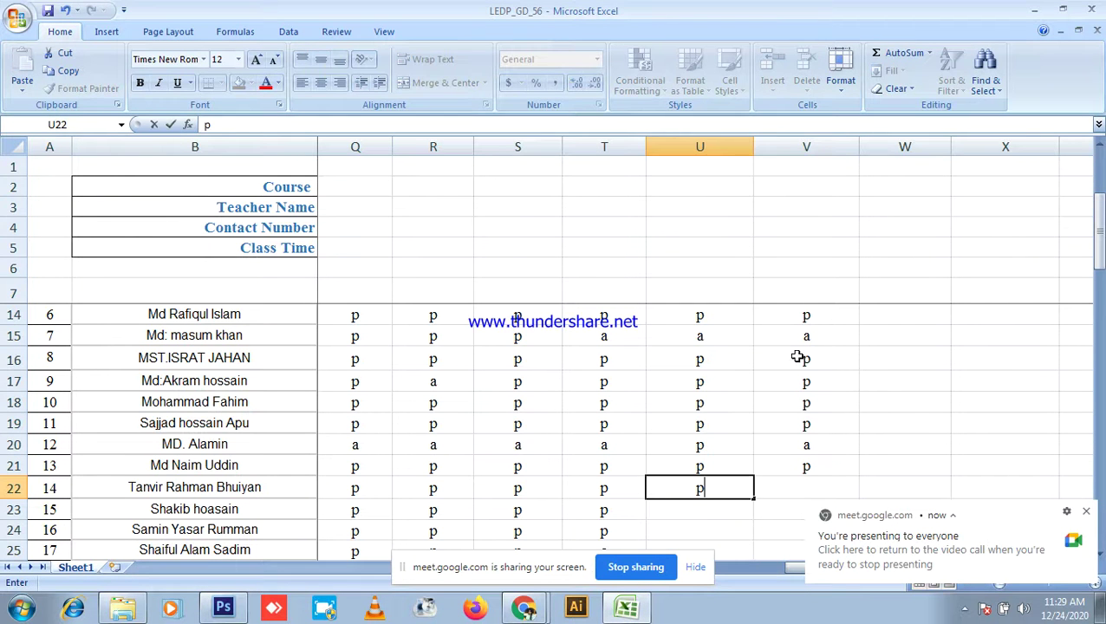
pyautogui.click(804, 491)
pyautogui.write('p')
pyautogui.press('BackSpace')
pyautogui.write('a')
pyautogui.click(715, 510)
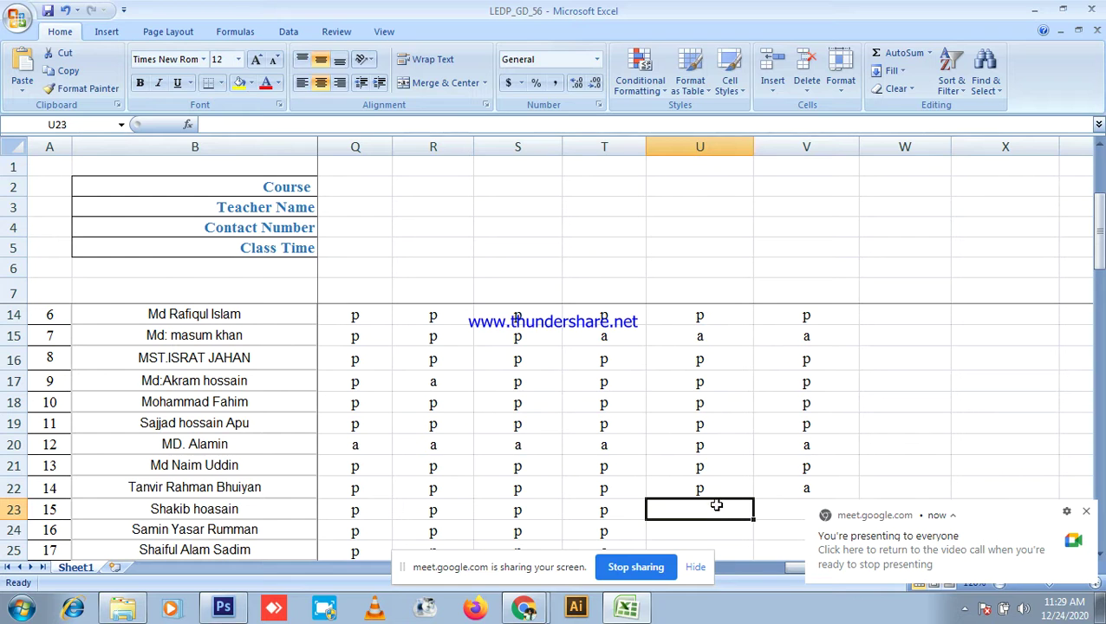
pyautogui.write('p')
pyautogui.click(788, 507)
pyautogui.write('p')
pyautogui.scroll(-2, 696, 441)
pyautogui.click(716, 396)
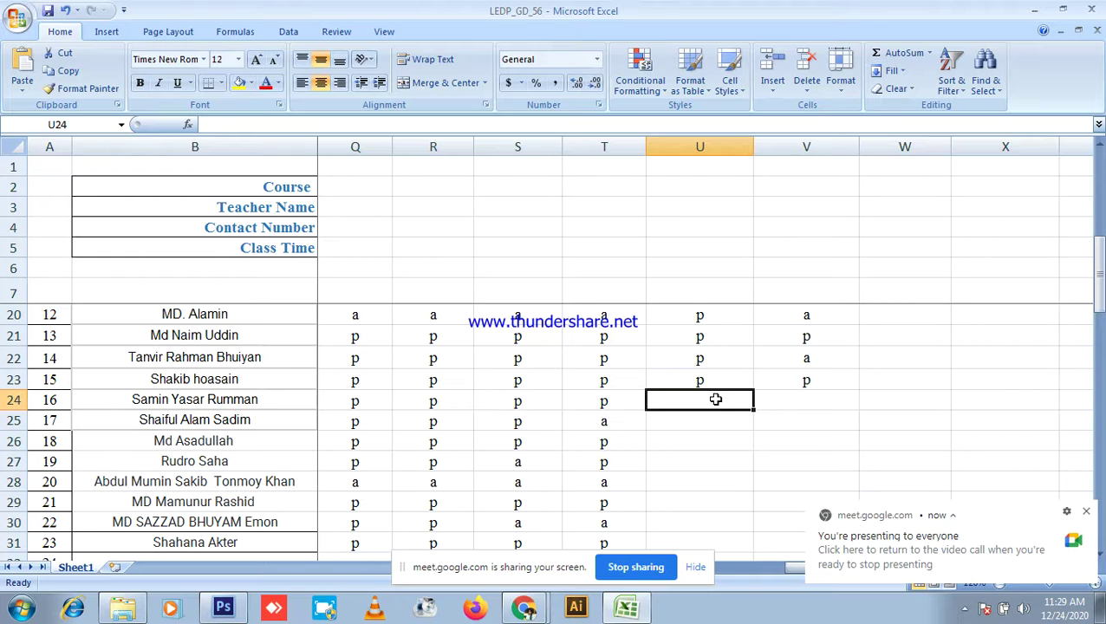
# Step: Mark row 24 p/p, row 25 a/a, and row 26 p/p in columns U and V
pyautogui.write('p')
pyautogui.click(821, 405)
pyautogui.write('p')
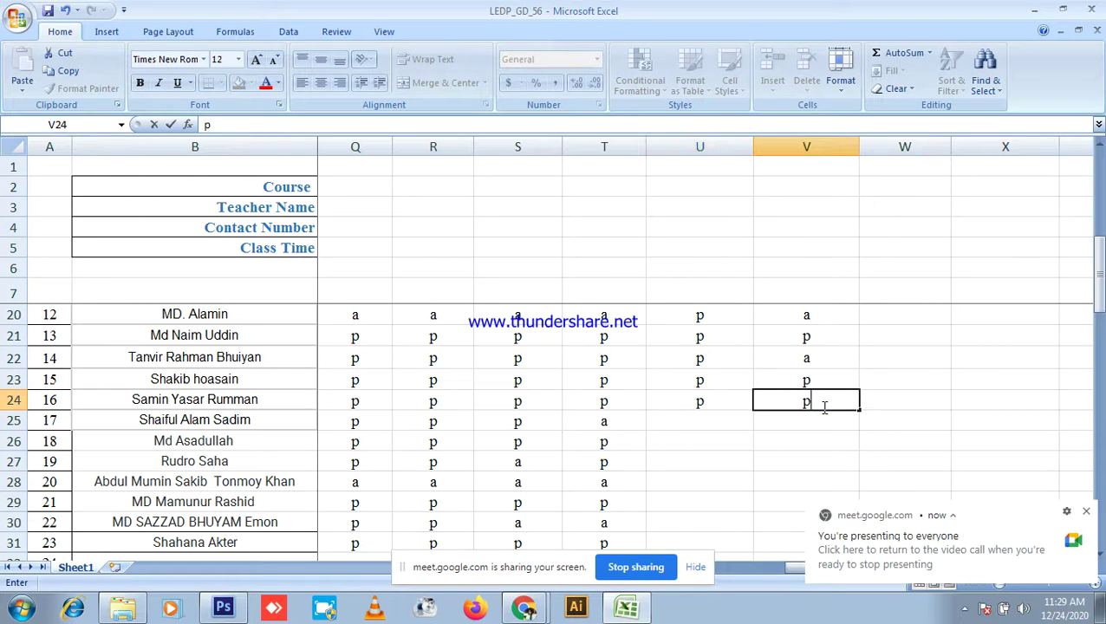
pyautogui.click(735, 422)
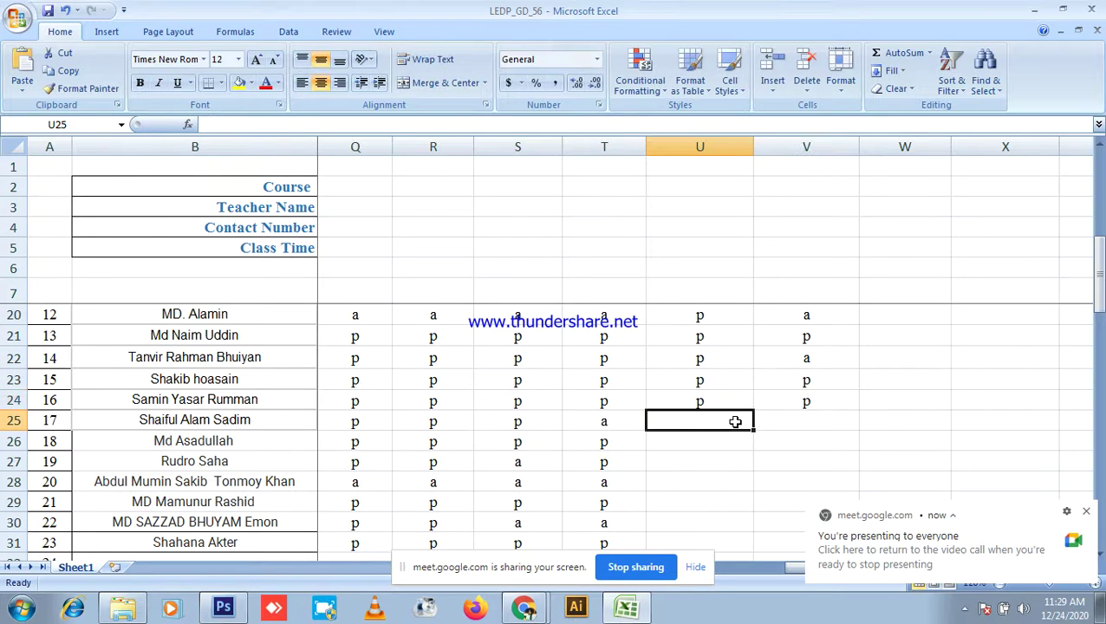
pyautogui.write('a')
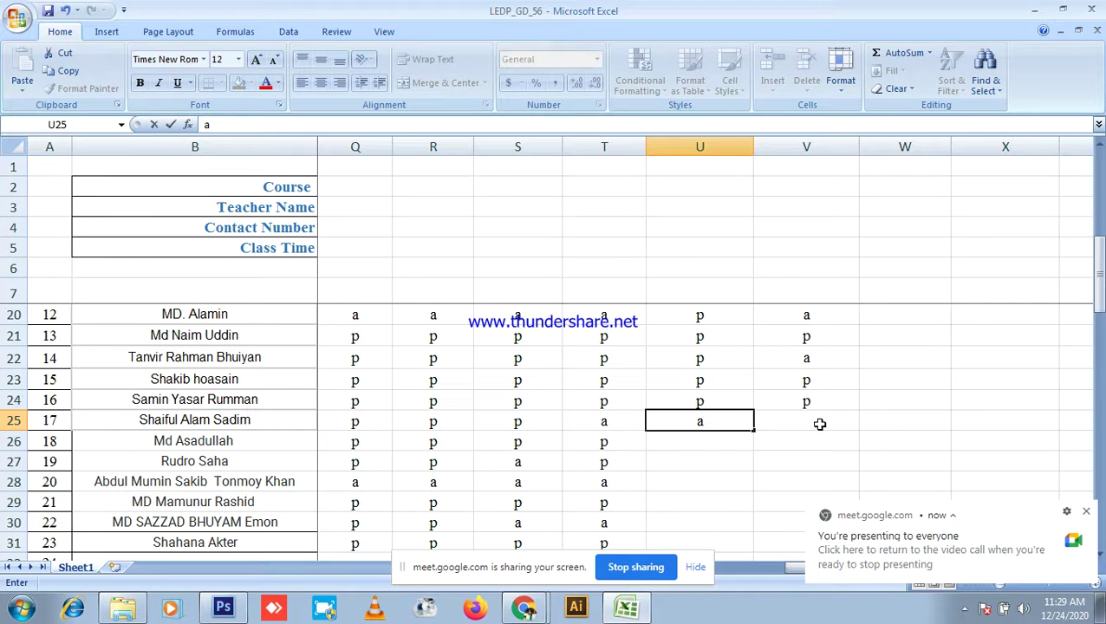
pyautogui.click(820, 423)
pyautogui.write('a')
pyautogui.click(710, 442)
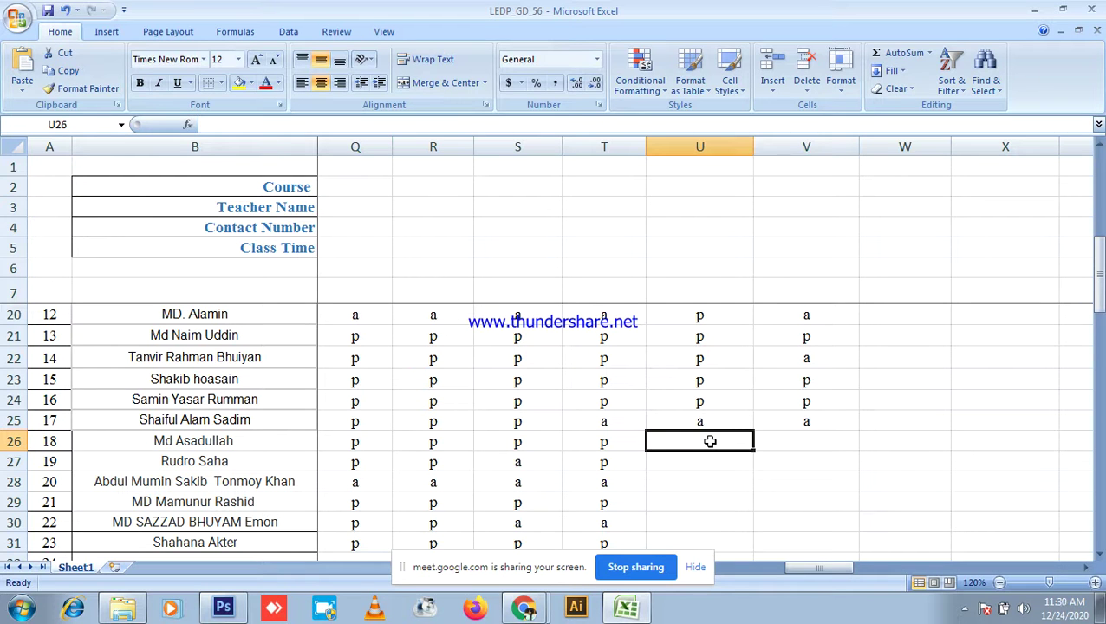
pyautogui.write('p')
pyautogui.click(792, 440)
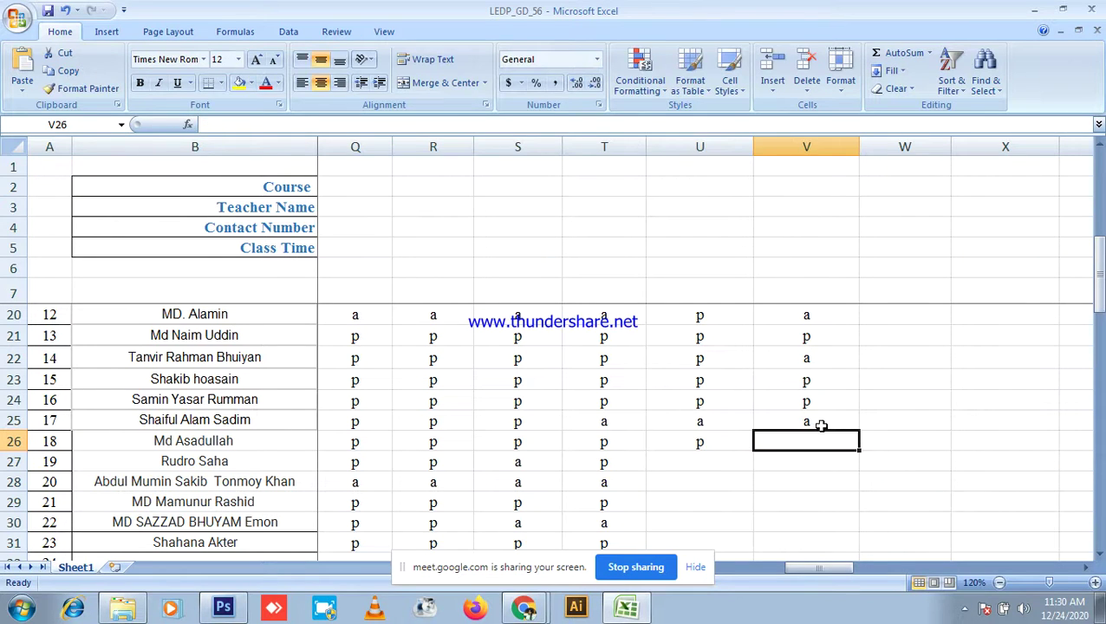
pyautogui.write('p')
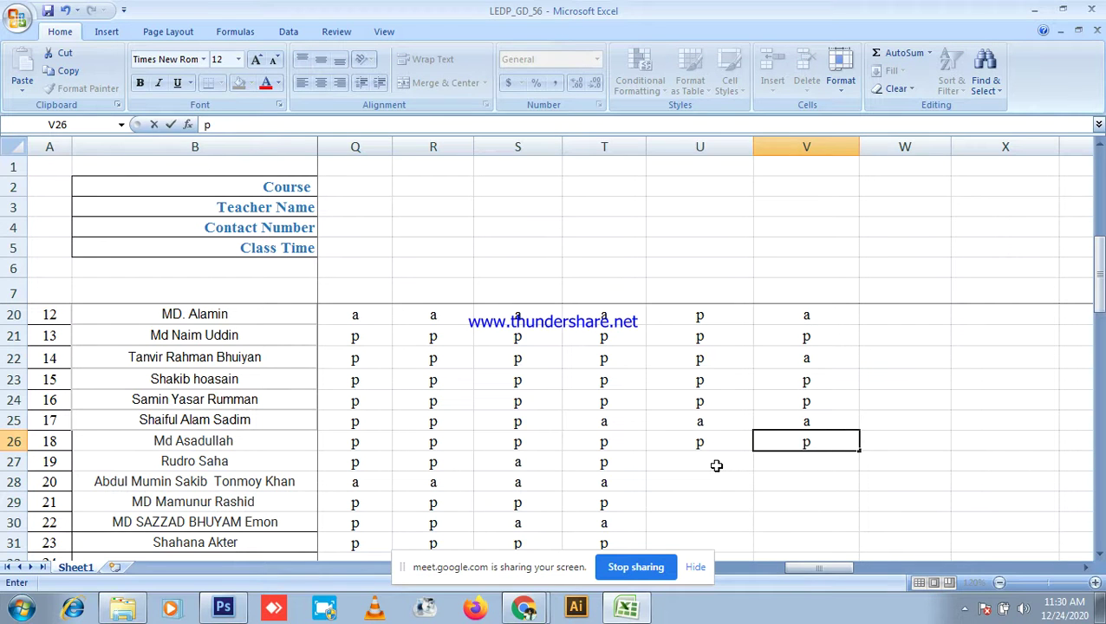
pyautogui.click(715, 466)
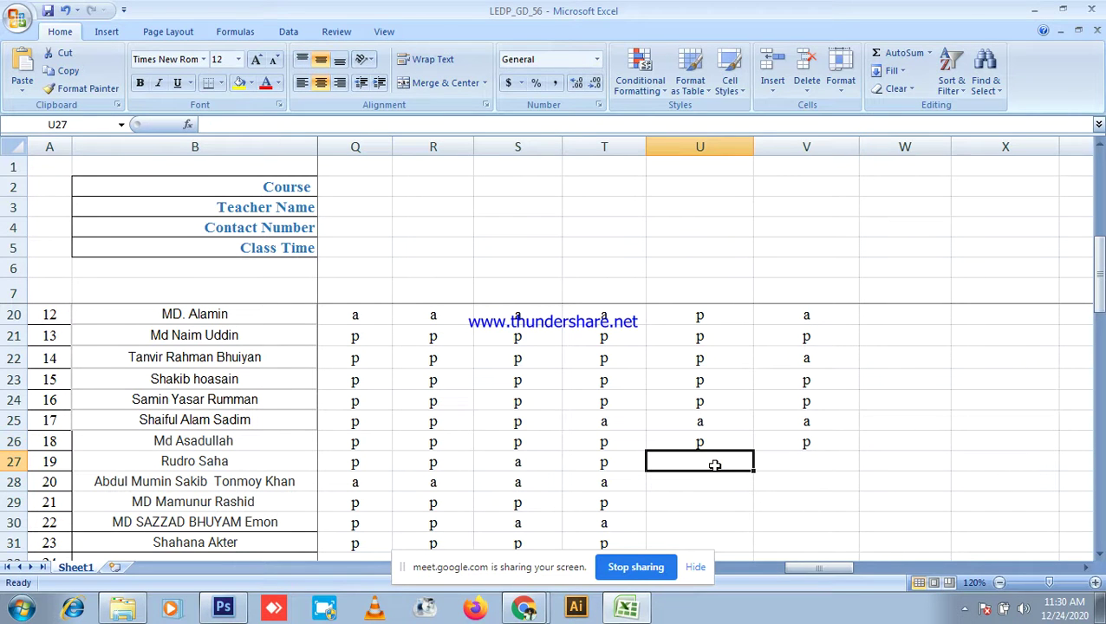
# Step: Mark row 27 p/a and row 28 a/a, then switch back to Chrome
pyautogui.write('p')
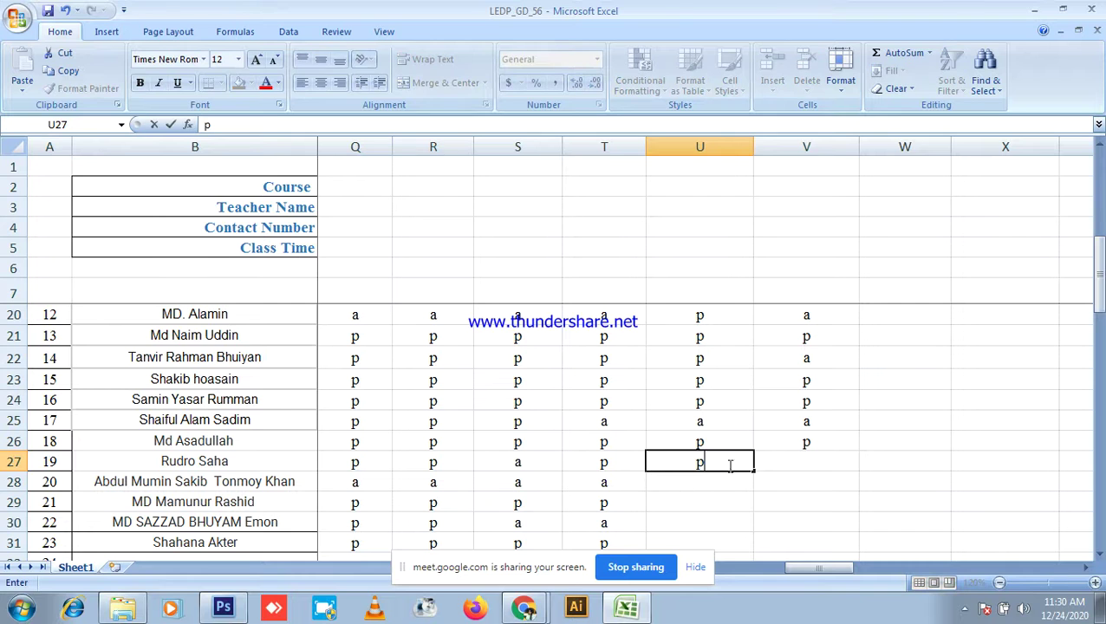
pyautogui.click(815, 460)
pyautogui.write('a')
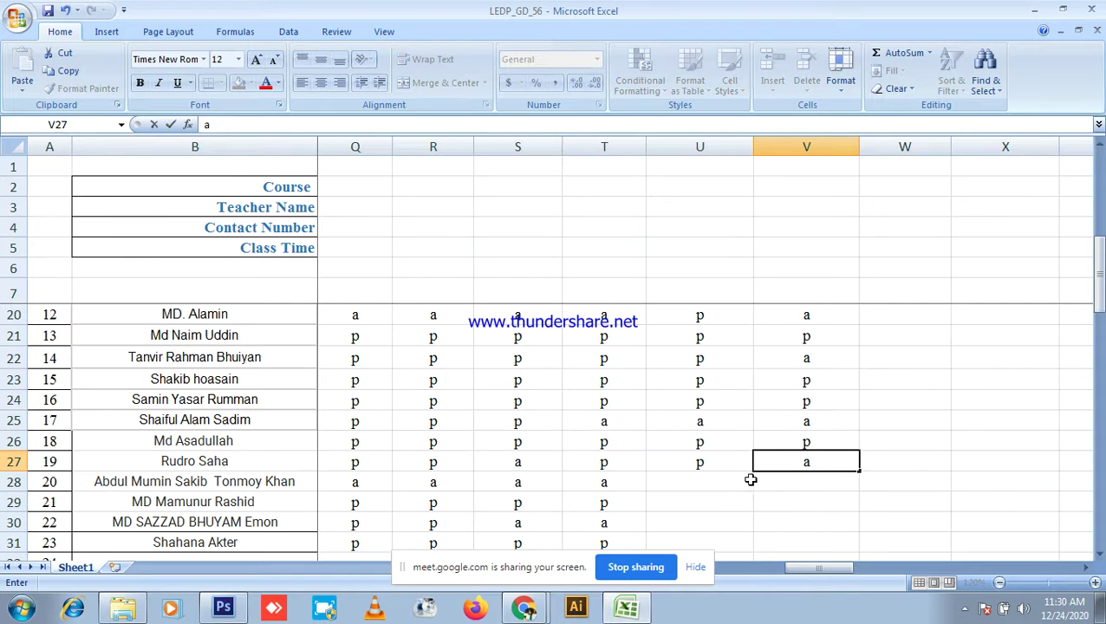
pyautogui.click(728, 482)
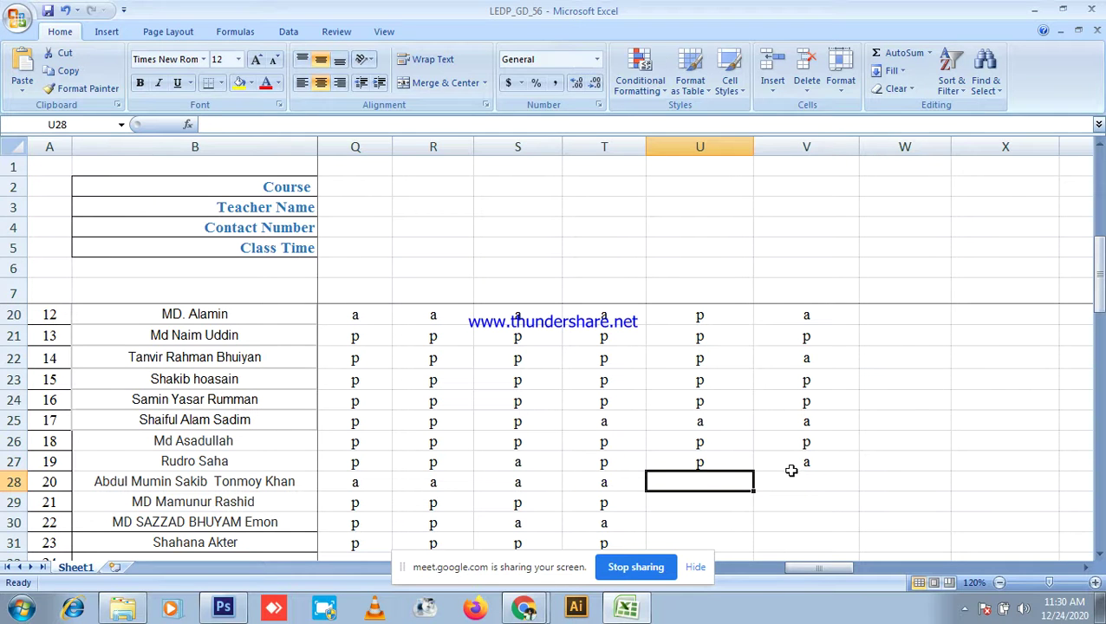
pyautogui.write('a')
pyautogui.click(813, 482)
pyautogui.write('a')
pyautogui.click(702, 496)
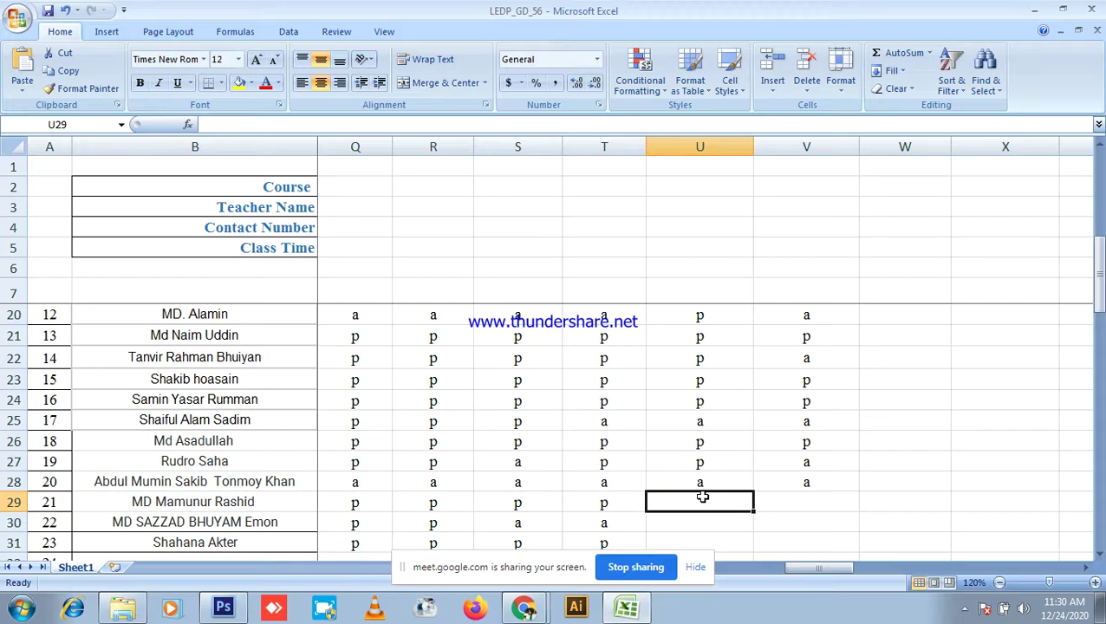
pyautogui.click(526, 605)
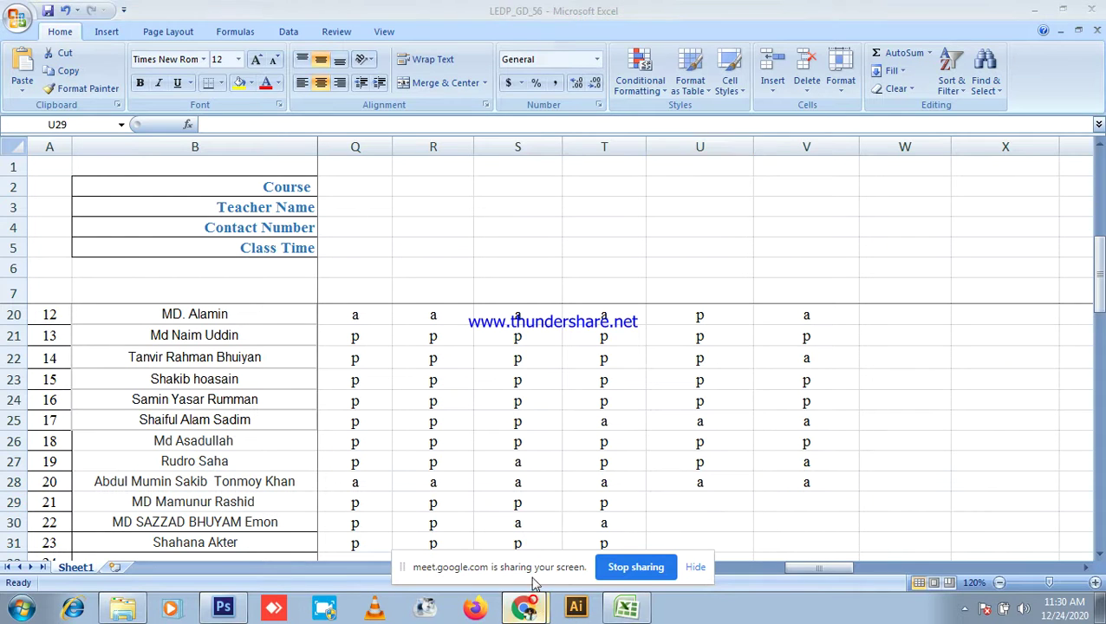
# Step: Scroll through the Meet participant list, then minimize Chrome to return to the attendance sheet
pyautogui.scroll(-5, 996, 390)
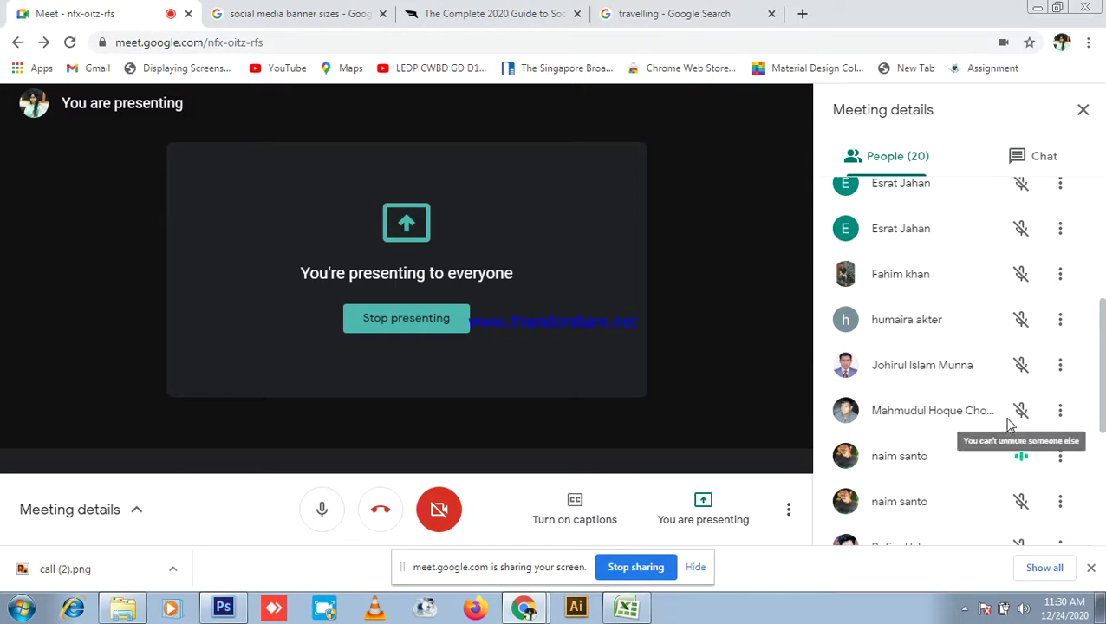
pyautogui.scroll(-3, 1012, 442)
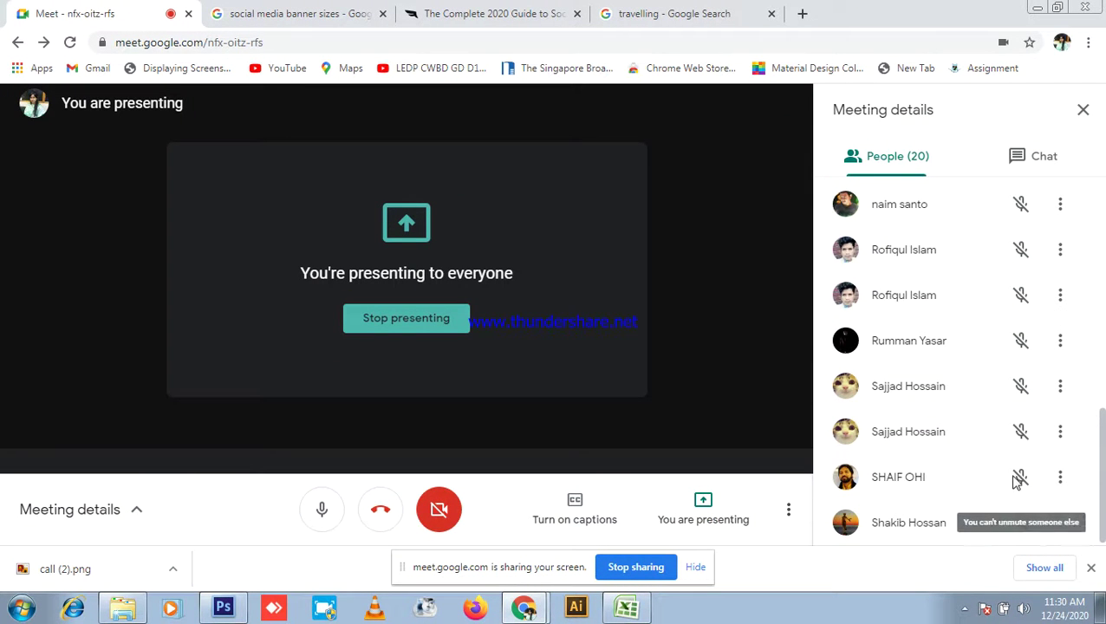
pyautogui.scroll(2, 1014, 462)
pyautogui.scroll(4, 1027, 391)
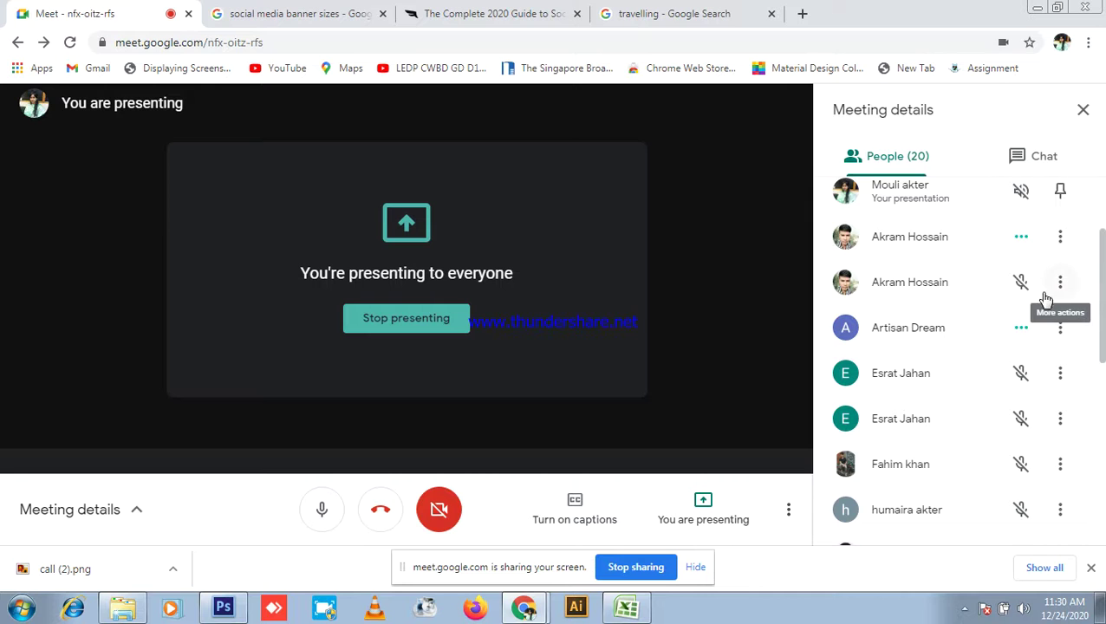
pyautogui.scroll(-2, 1044, 299)
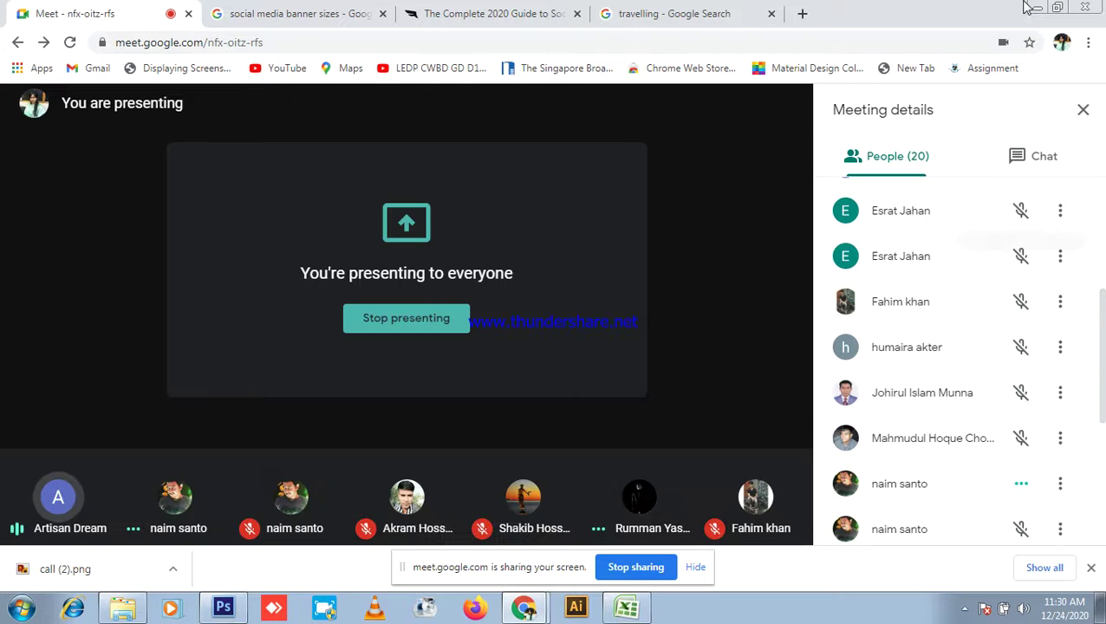
pyautogui.click(1035, 8)
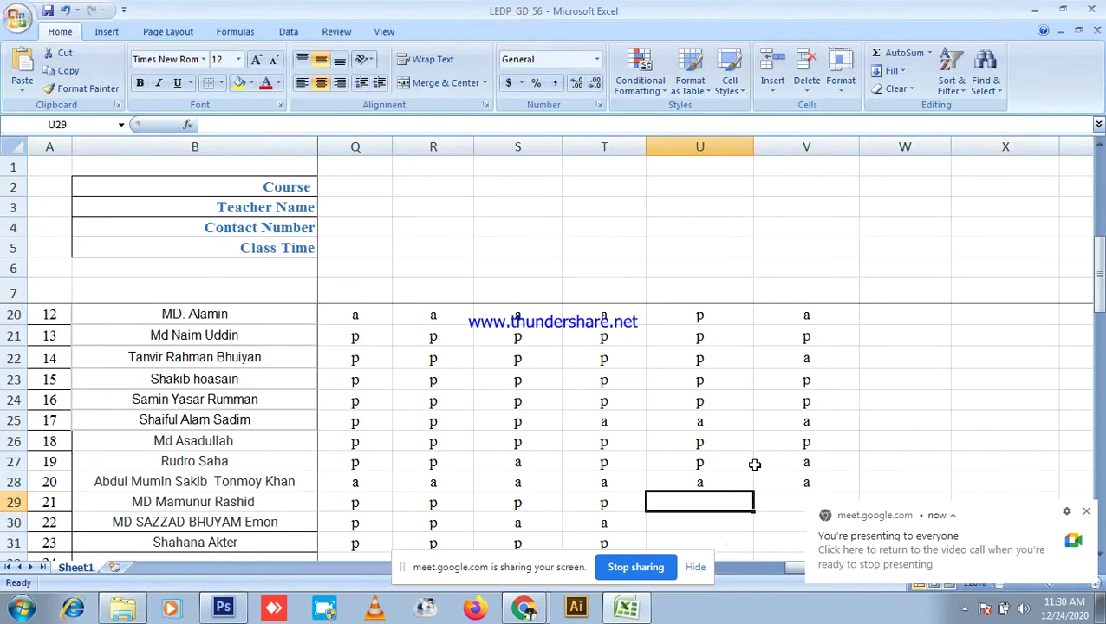
pyautogui.write('p')
pyautogui.click(800, 502)
pyautogui.write('p')
pyautogui.scroll(-1, 773, 417)
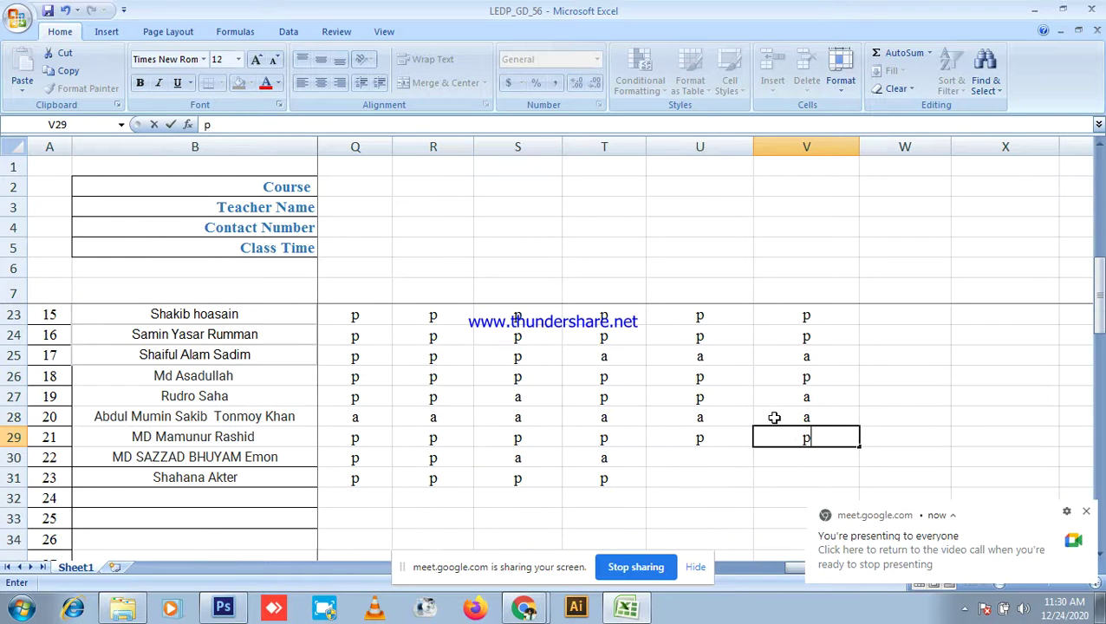
pyautogui.click(690, 456)
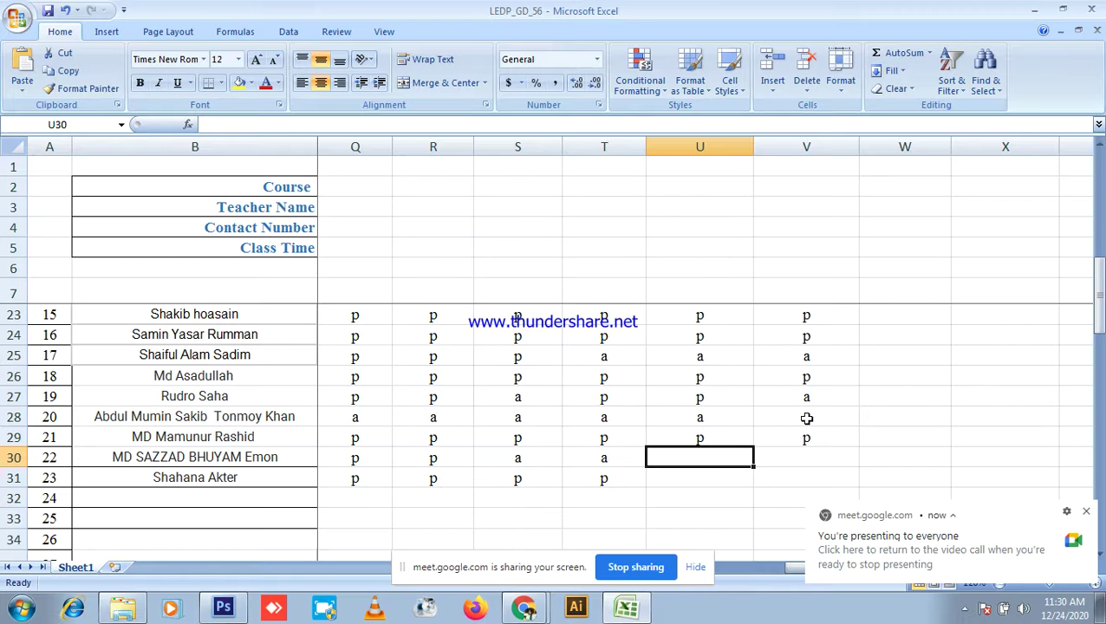
pyautogui.write('a')
pyautogui.click(816, 460)
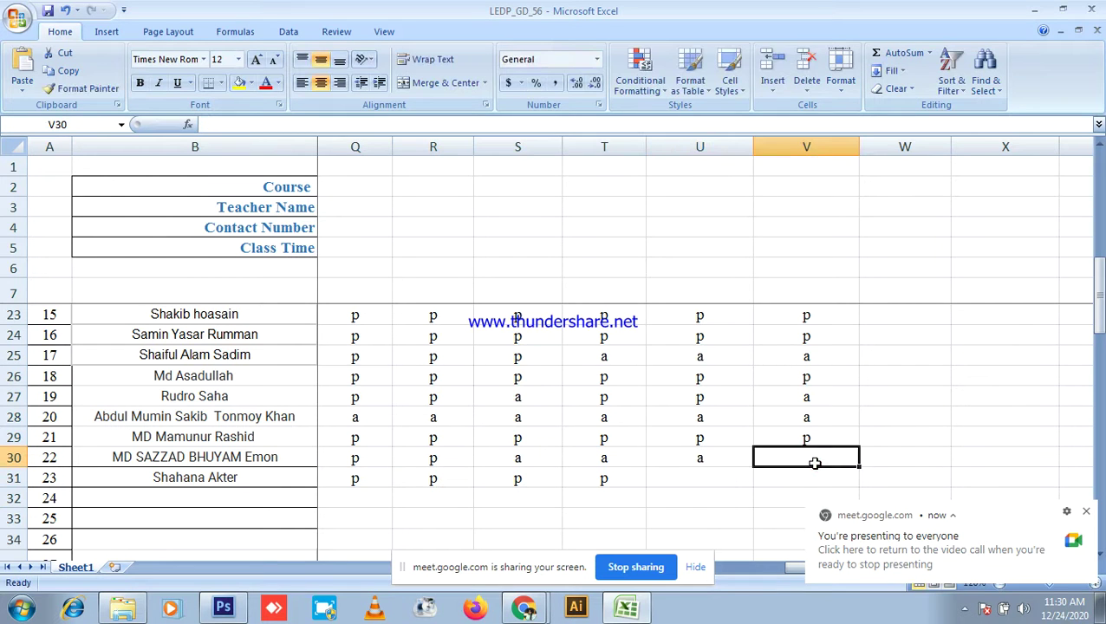
pyautogui.write('p')
pyautogui.click(705, 477)
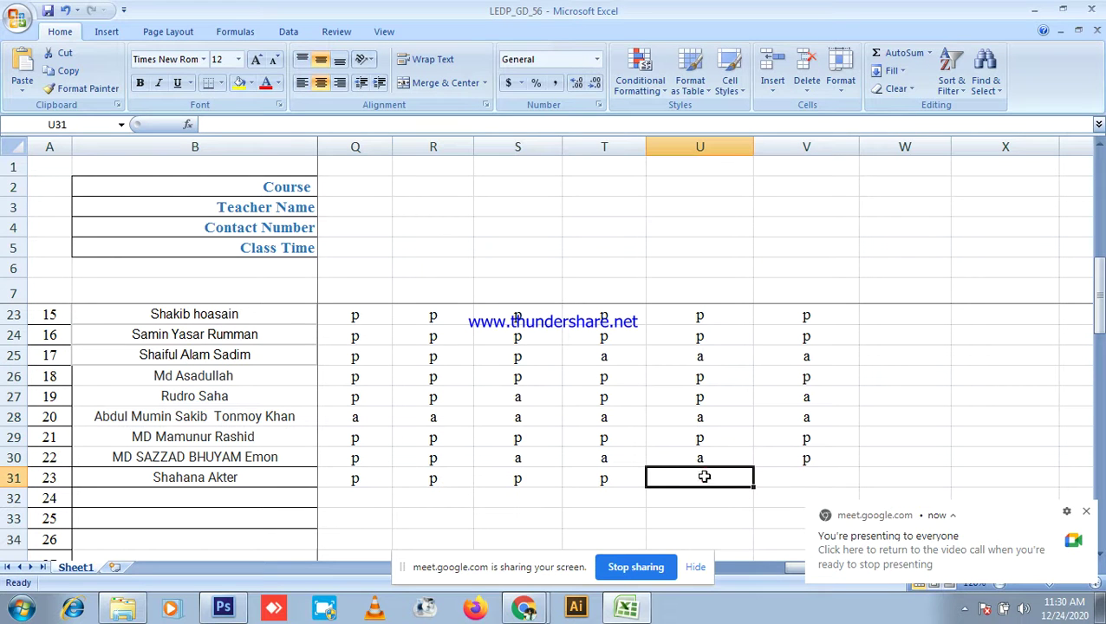
pyautogui.write('p')
pyautogui.click(798, 476)
pyautogui.write('p')
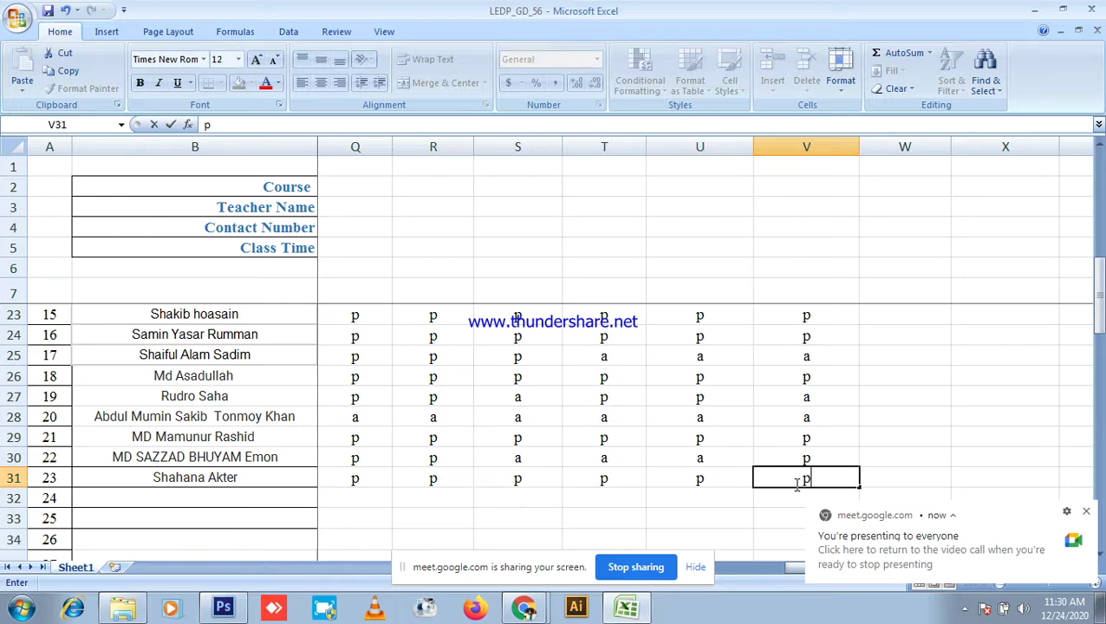
pyautogui.scroll(1, 796, 481)
pyautogui.scroll(4, 796, 481)
pyautogui.hotkey('ctrl', 's')
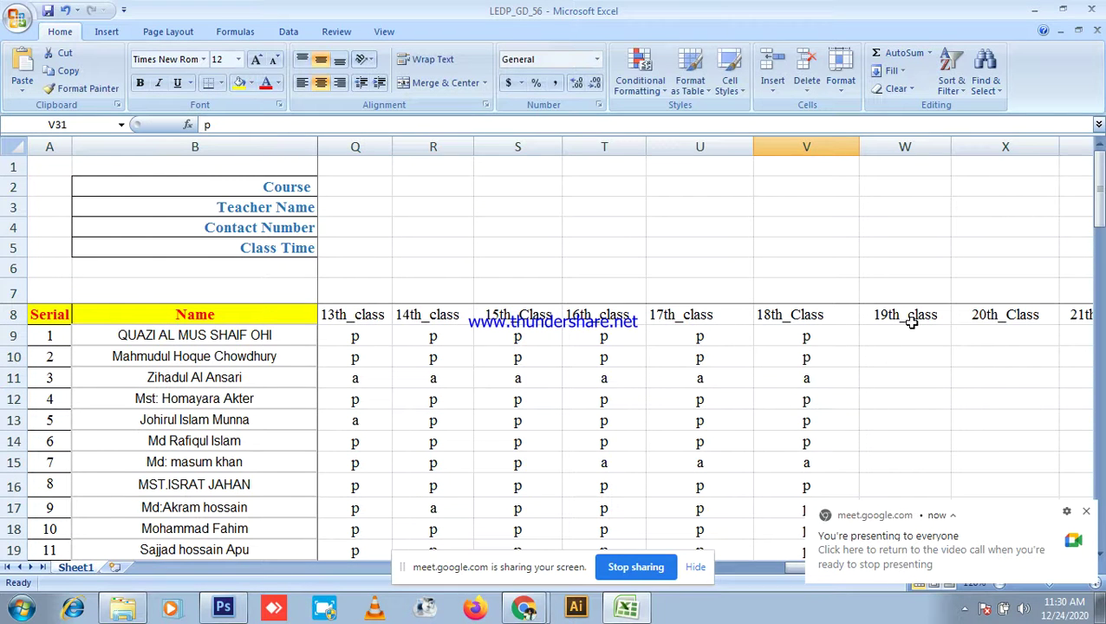
# Step: Close the attendance workbook and the Batch_32 folder, then refresh the desktop
pyautogui.click(1092, 9)
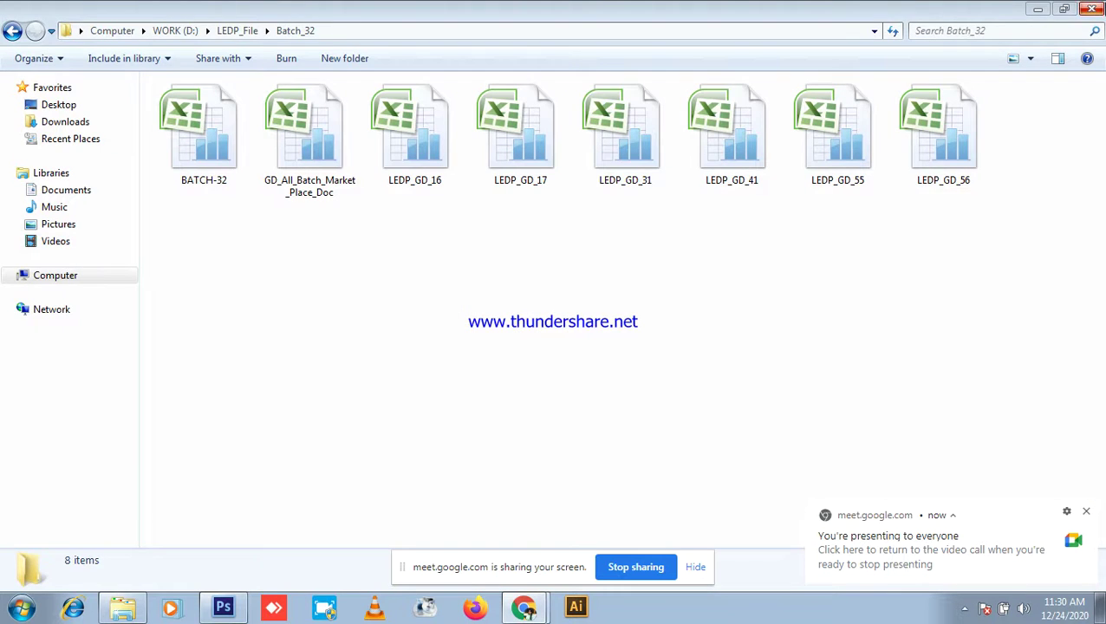
pyautogui.click(1091, 9)
pyautogui.rightClick(924, 111)
pyautogui.click(985, 156)
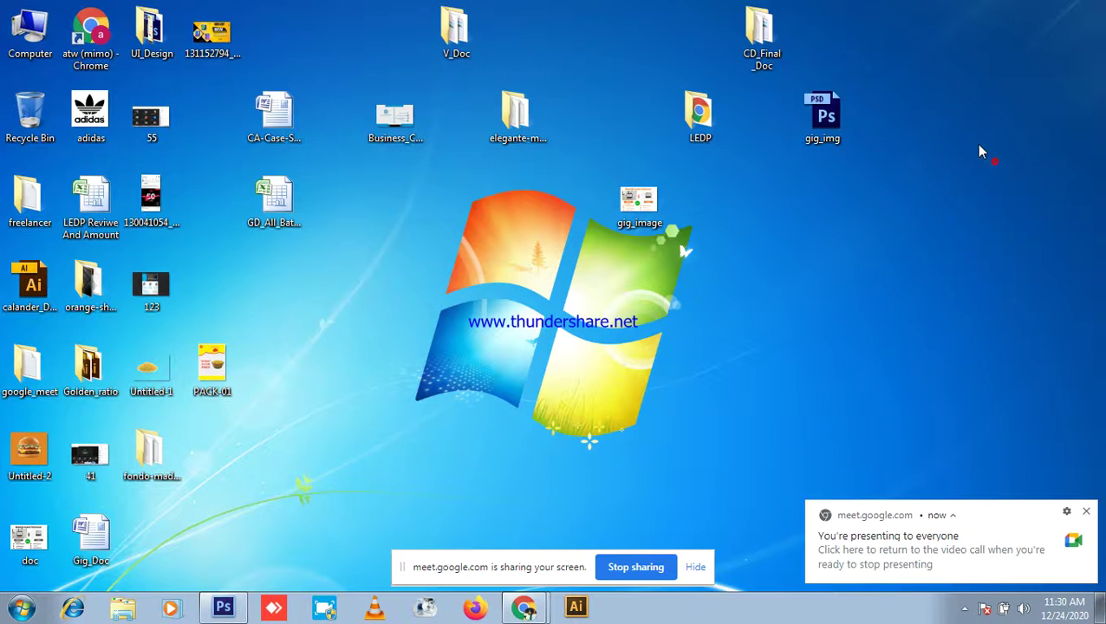
# Step: Refresh the desktop three more times and bring the Google Meet call back
pyautogui.rightClick(924, 143)
pyautogui.click(1004, 189)
pyautogui.rightClick(922, 120)
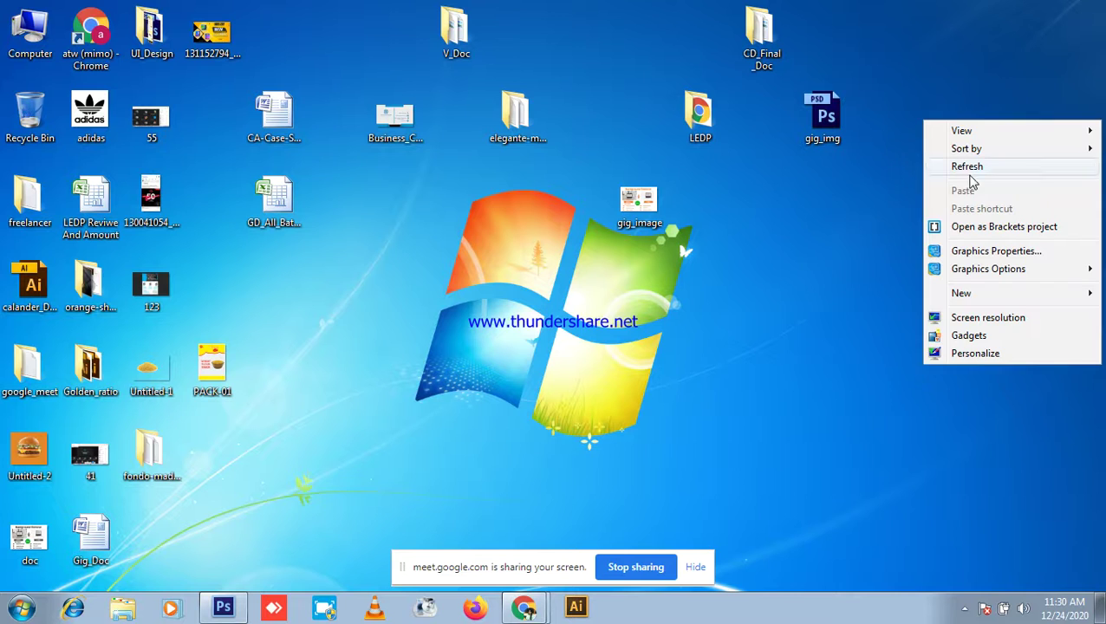
pyautogui.click(967, 169)
pyautogui.rightClick(874, 127)
pyautogui.click(966, 158)
pyautogui.click(532, 596)
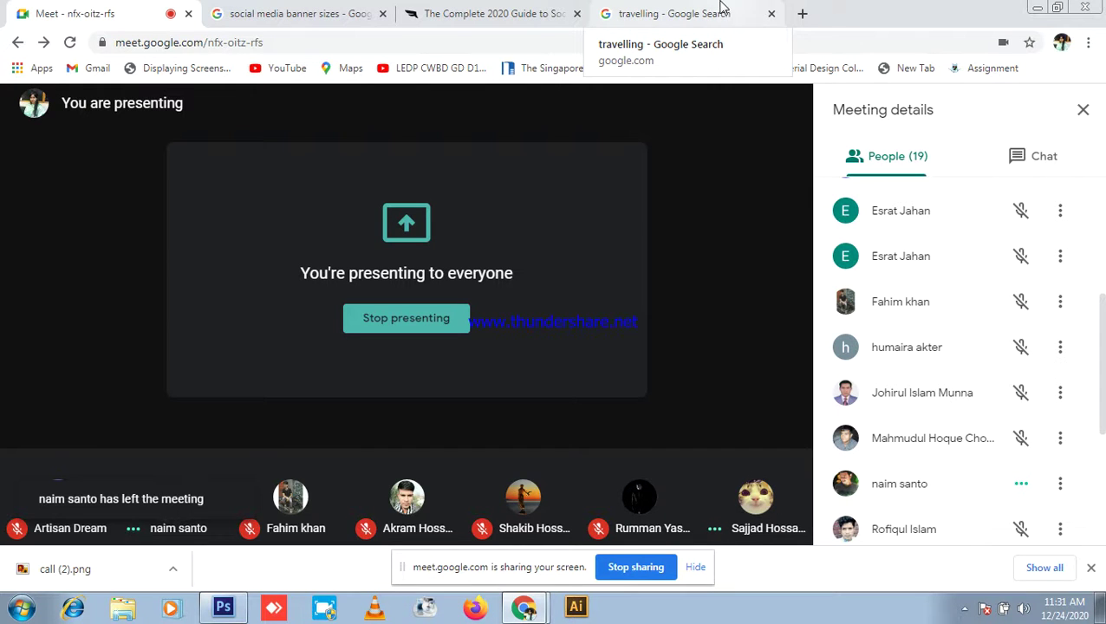
# Step: Stop presenting, re-share the entire screen, and bring Photoshop's travel banner forward
pyautogui.moveTo(218, 341)
pyautogui.click(425, 318)
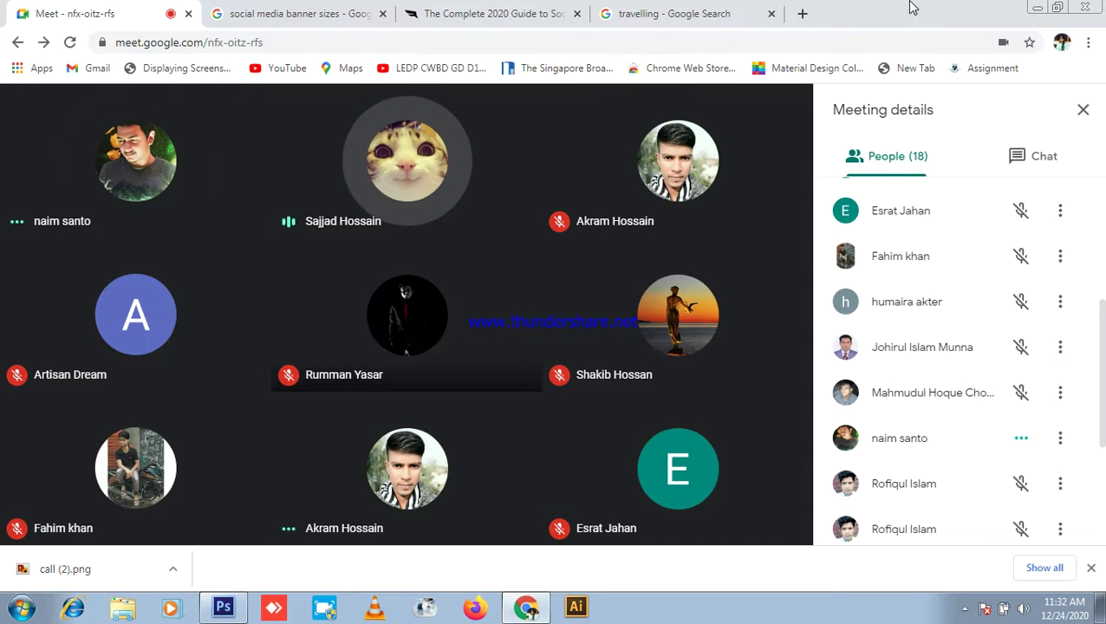
pyautogui.moveTo(768, 440)
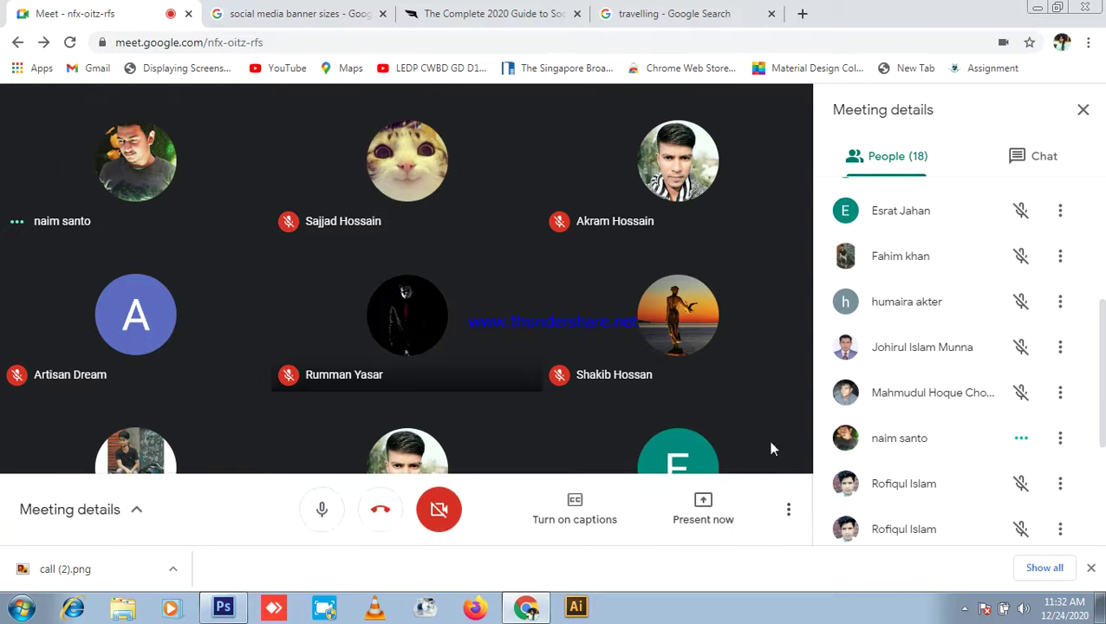
pyautogui.click(703, 520)
pyautogui.click(718, 365)
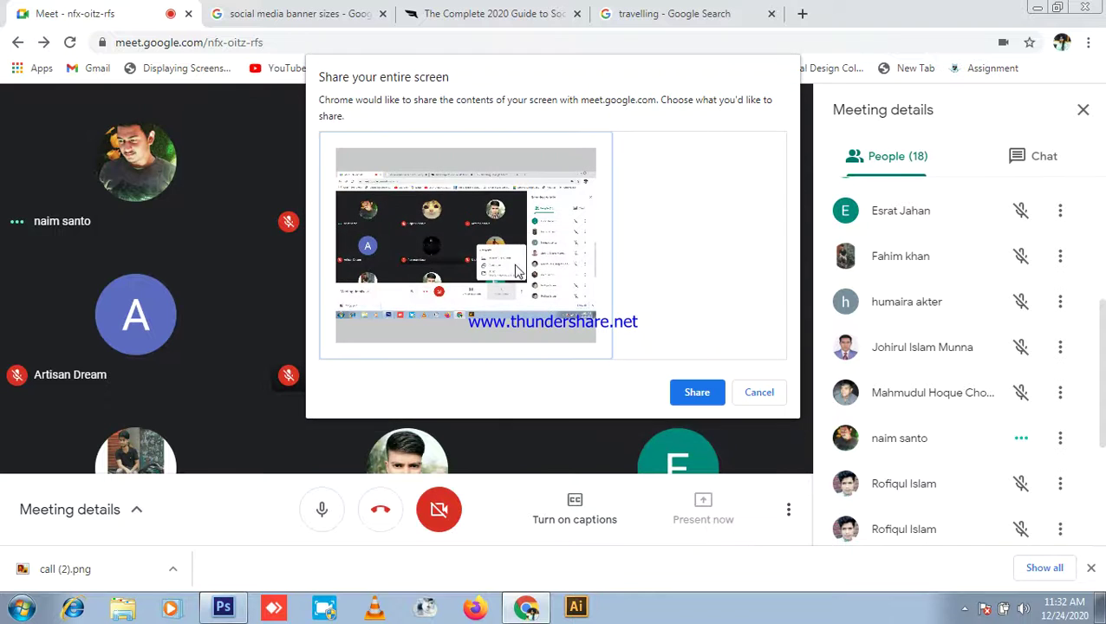
pyautogui.click(698, 395)
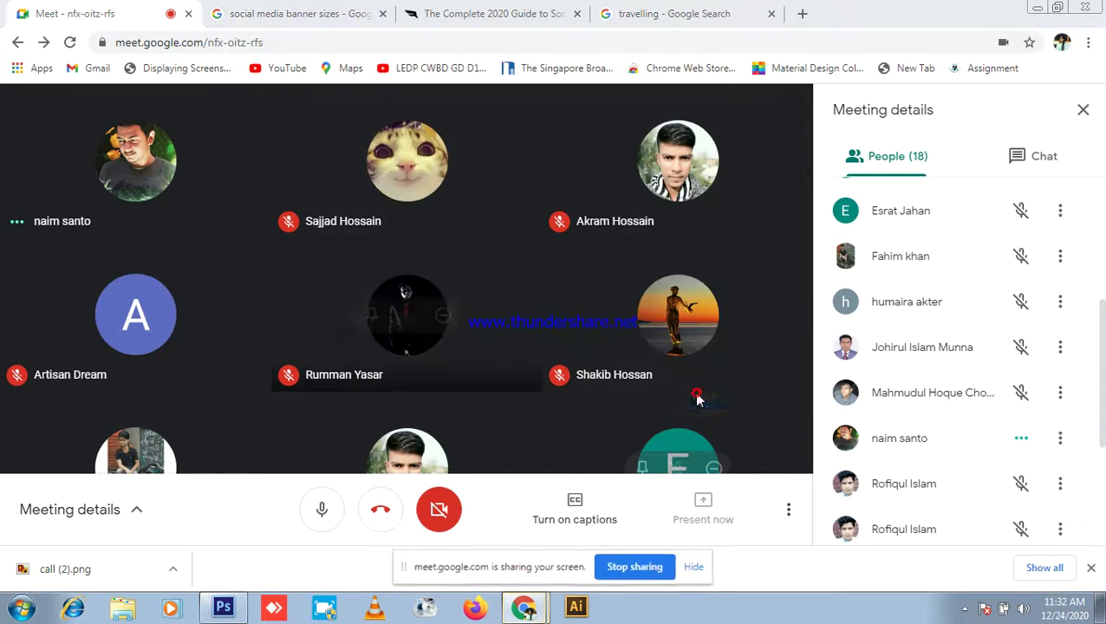
pyautogui.click(223, 610)
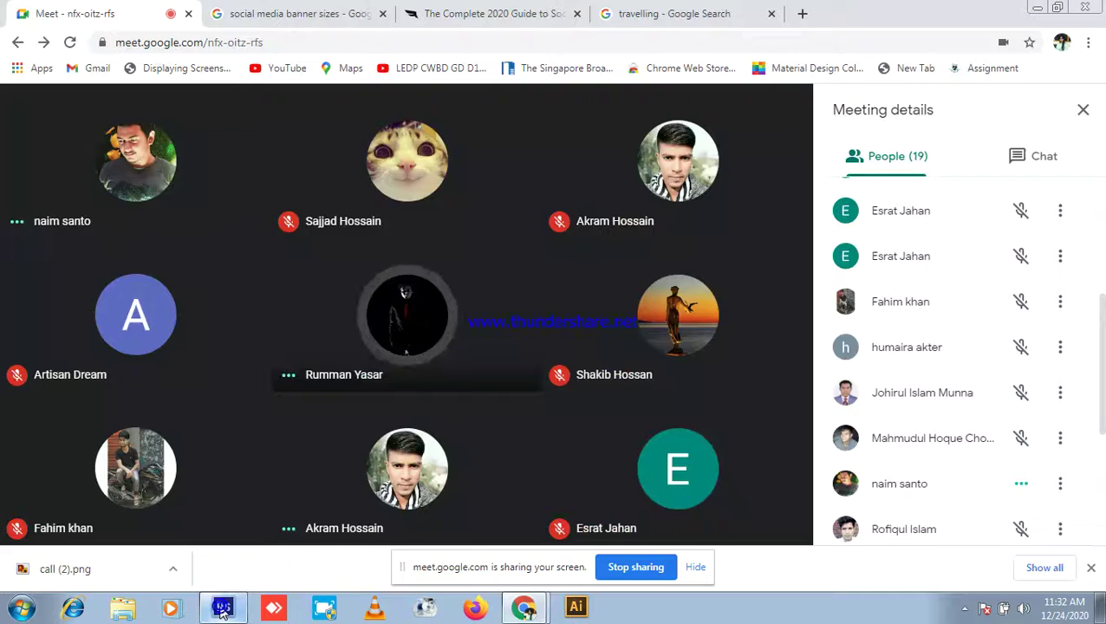
pyautogui.click(223, 610)
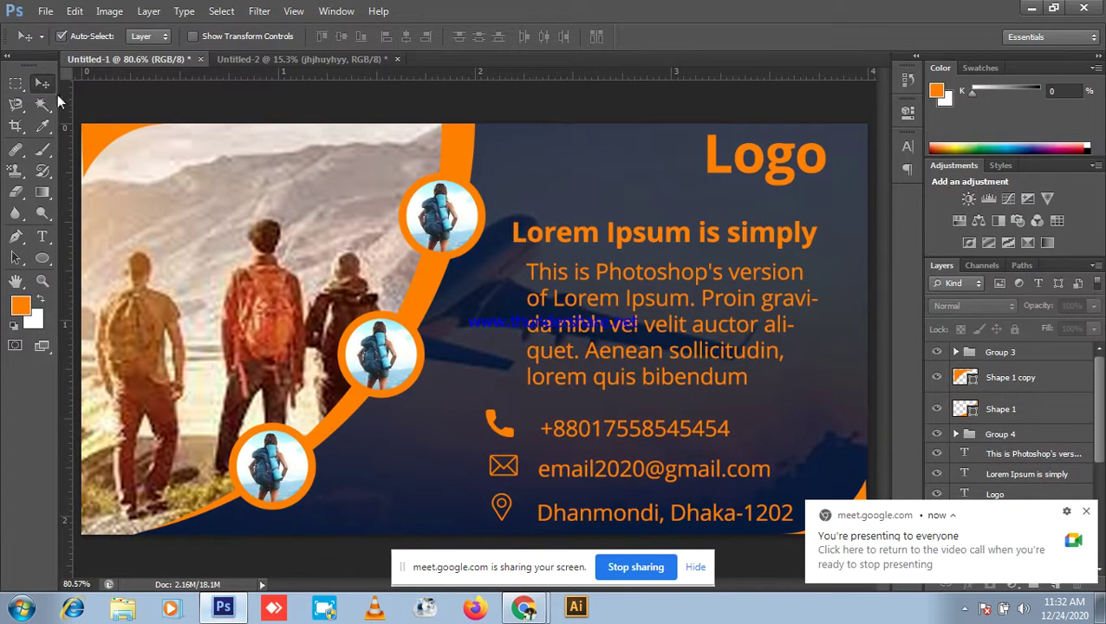
# Step: Delete both orange text layers from Untitled-2, briefly minimizing Photoshop to the Meet call
pyautogui.click(345, 59)
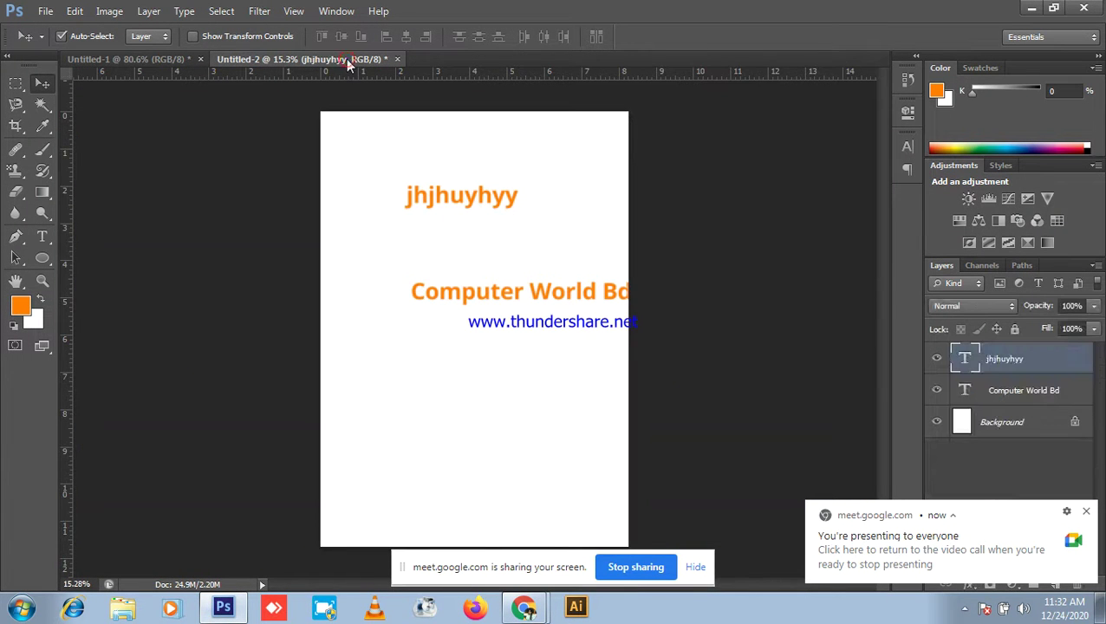
pyautogui.moveTo(429, 160); pyautogui.dragTo(507, 398)
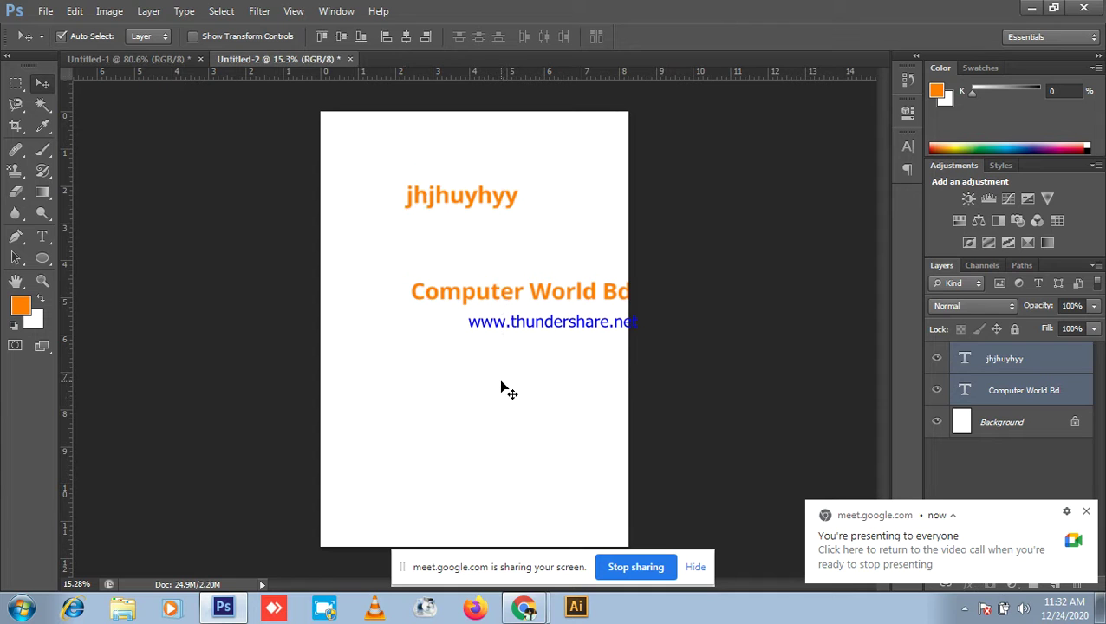
pyautogui.press('Delete')
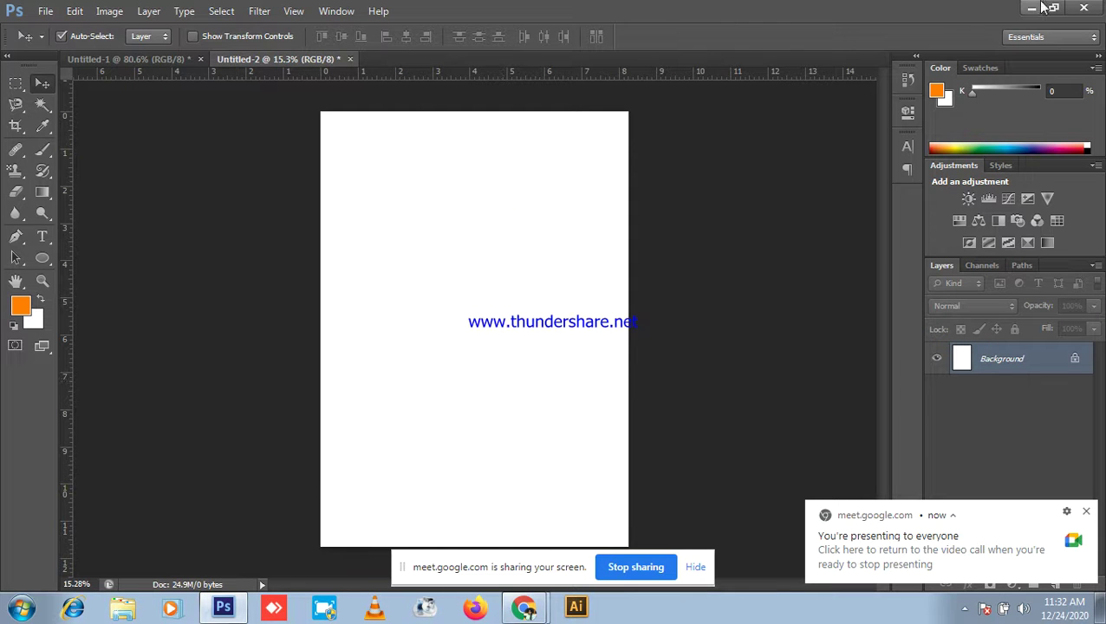
pyautogui.click(1029, 7)
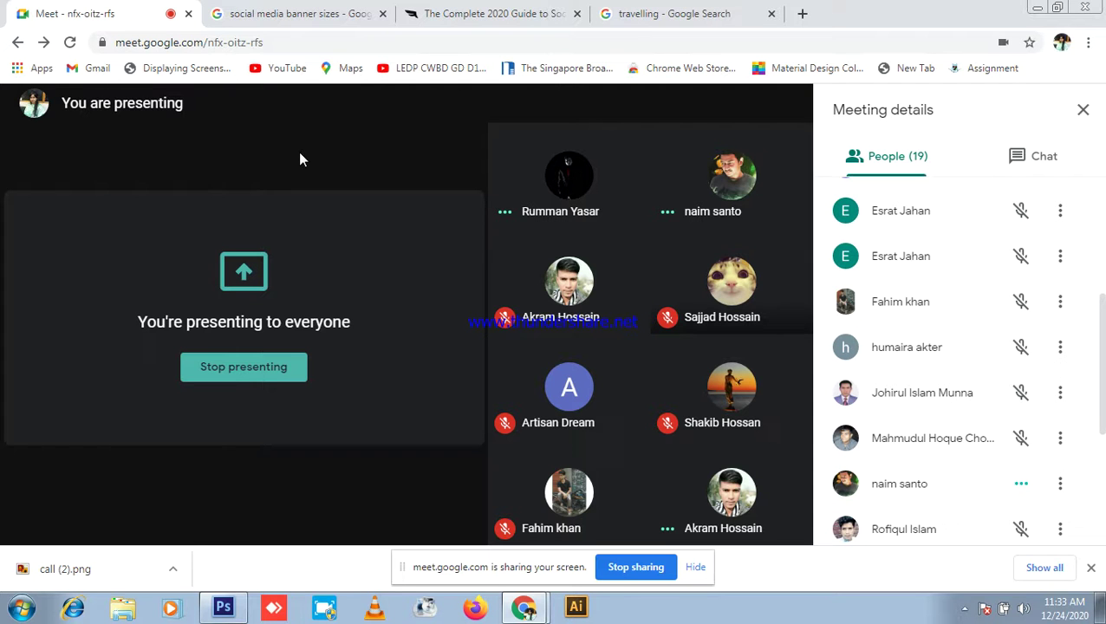
pyautogui.click(224, 607)
# Step: Inspect Untitled-1's layers, toggling Group 4's contact details and collapsing Group 1
pyautogui.click(131, 59)
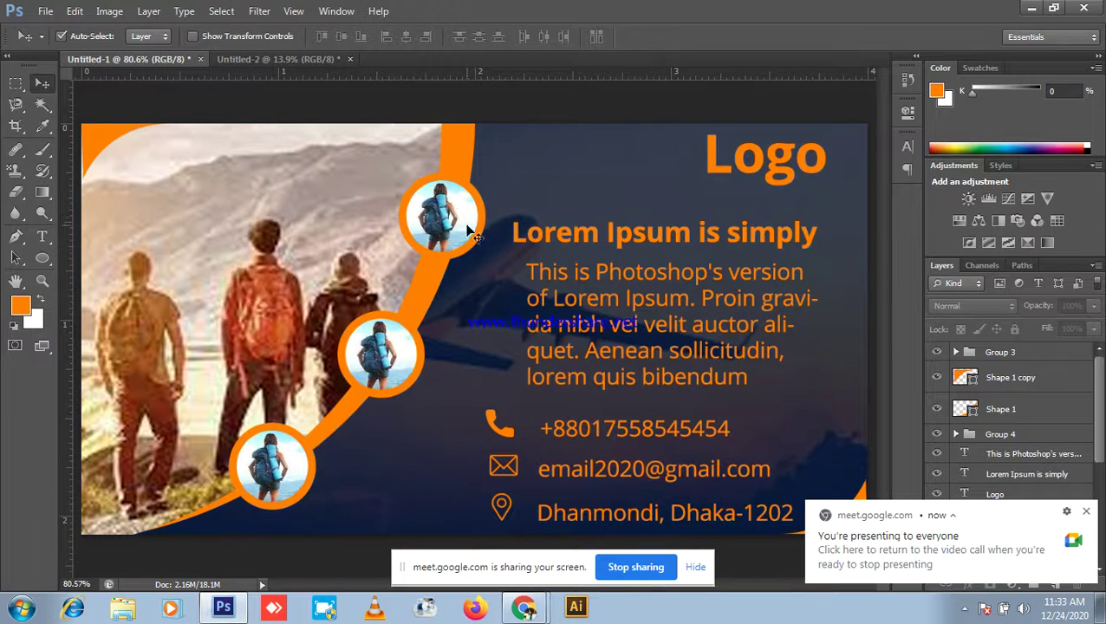
pyautogui.scroll(-3, 1084, 421)
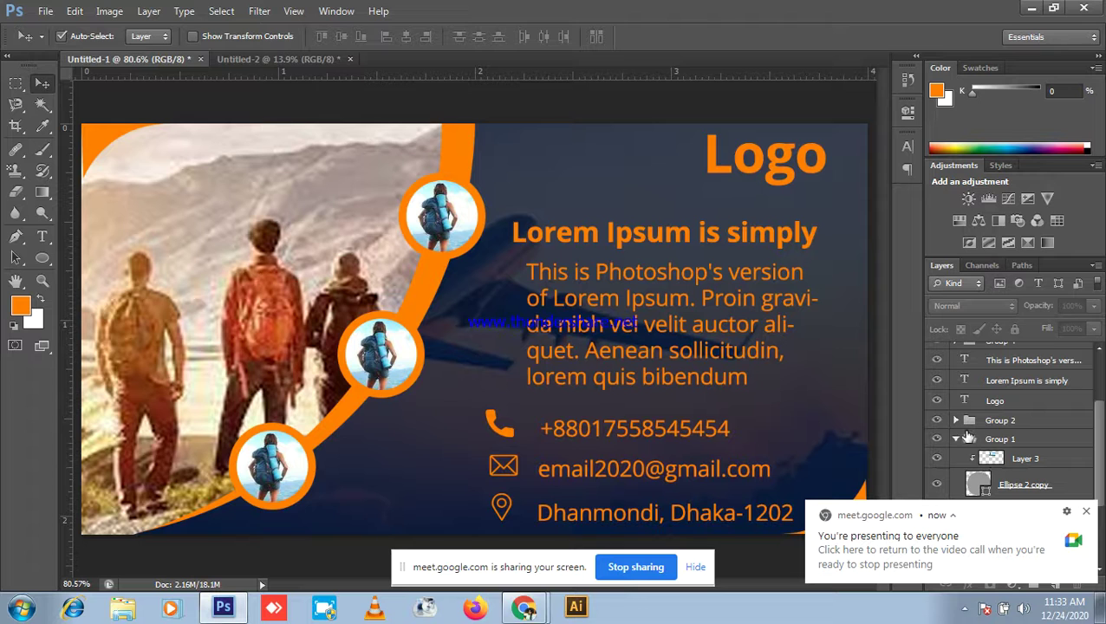
pyautogui.scroll(2, 1020, 431)
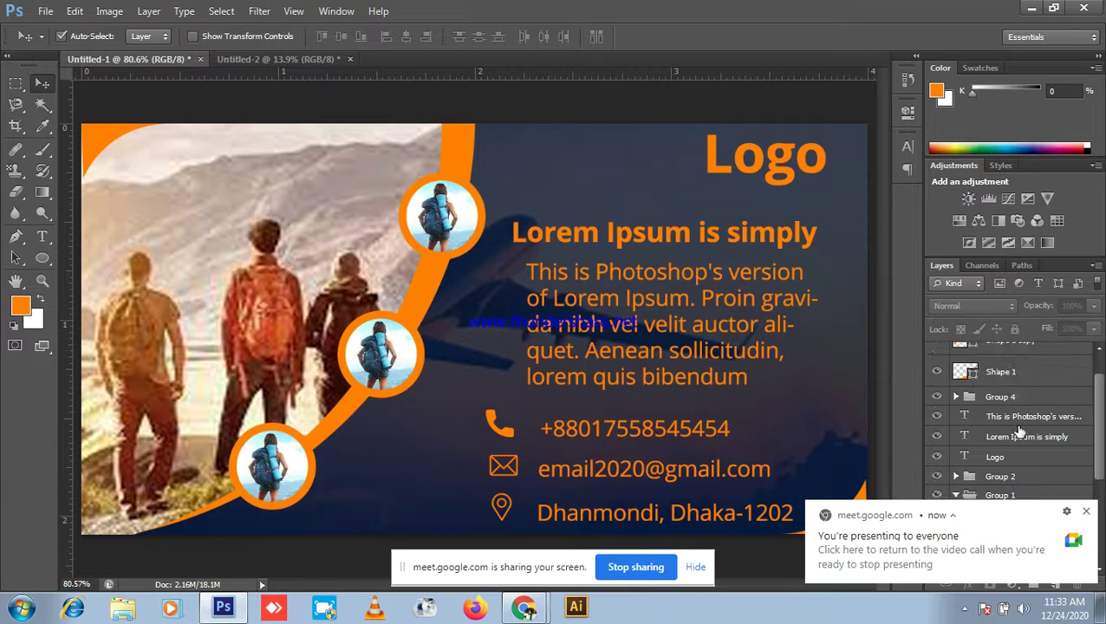
pyautogui.click(938, 400)
pyautogui.click(938, 399)
pyautogui.scroll(-2, 1016, 405)
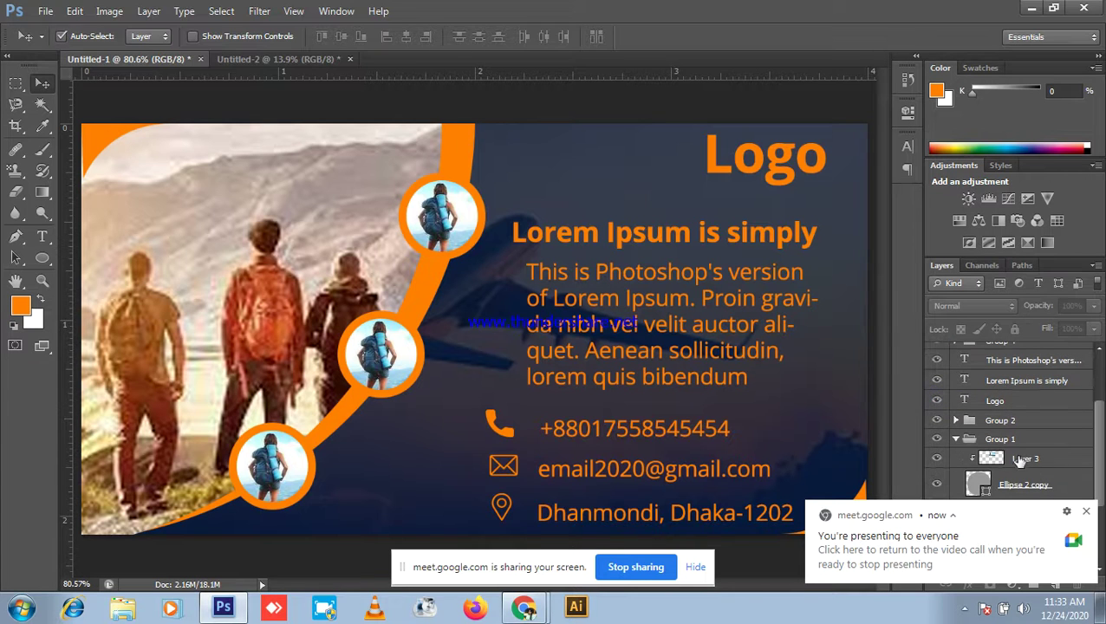
pyautogui.click(450, 227)
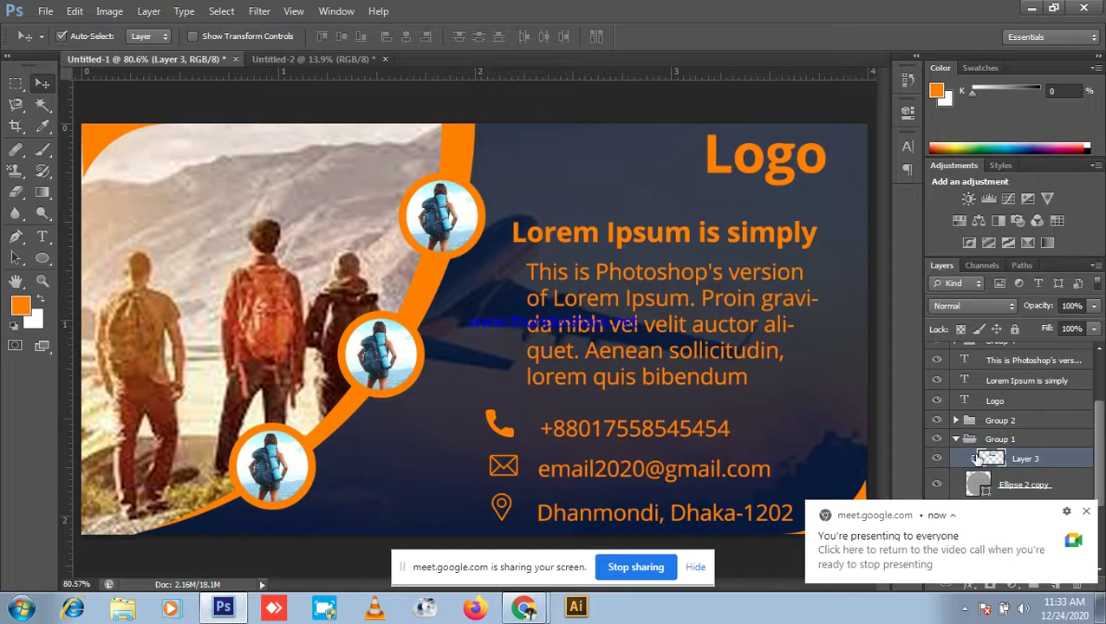
pyautogui.click(956, 440)
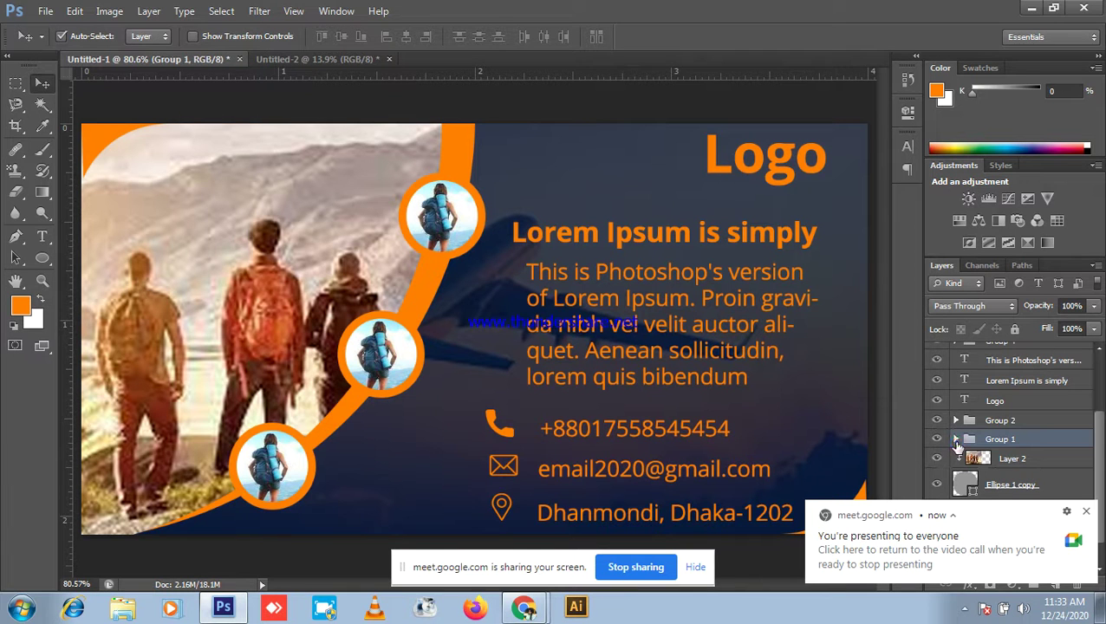
# Step: Drag Group 3 below the Logo layer in the Layers panel
pyautogui.scroll(-1, 956, 461)
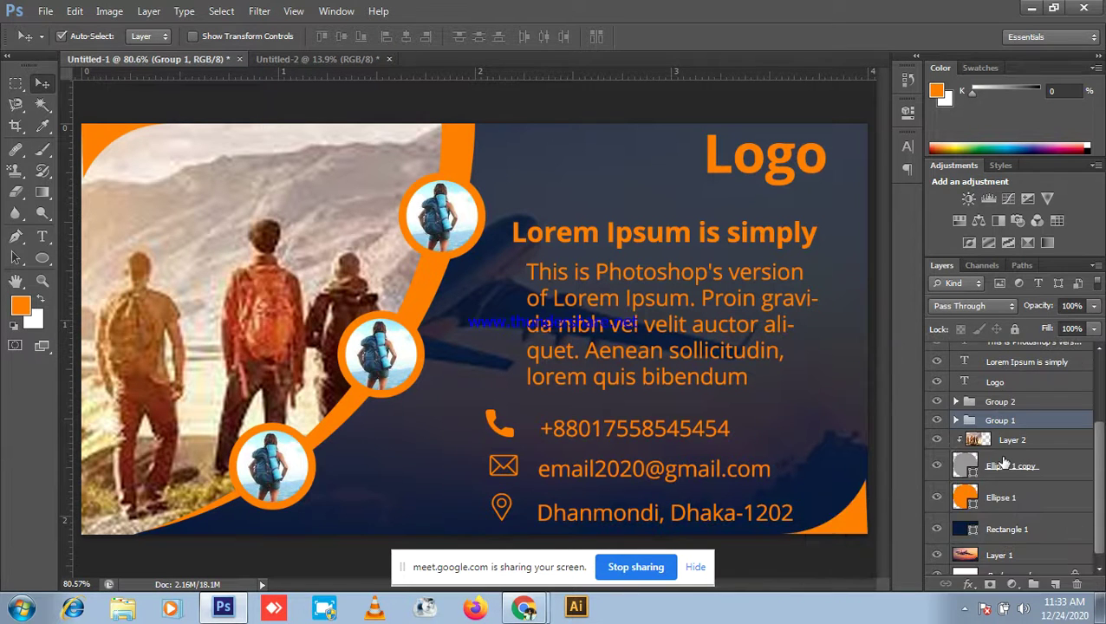
pyautogui.scroll(3, 1005, 461)
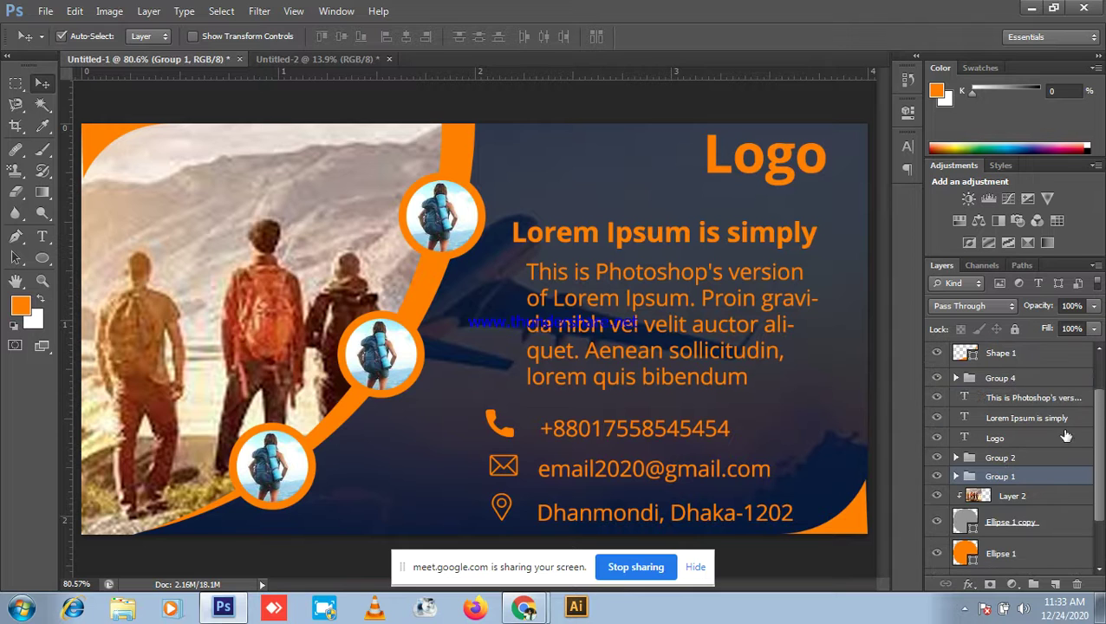
pyautogui.scroll(3, 1053, 416)
pyautogui.moveTo(1047, 367); pyautogui.dragTo(1061, 503)
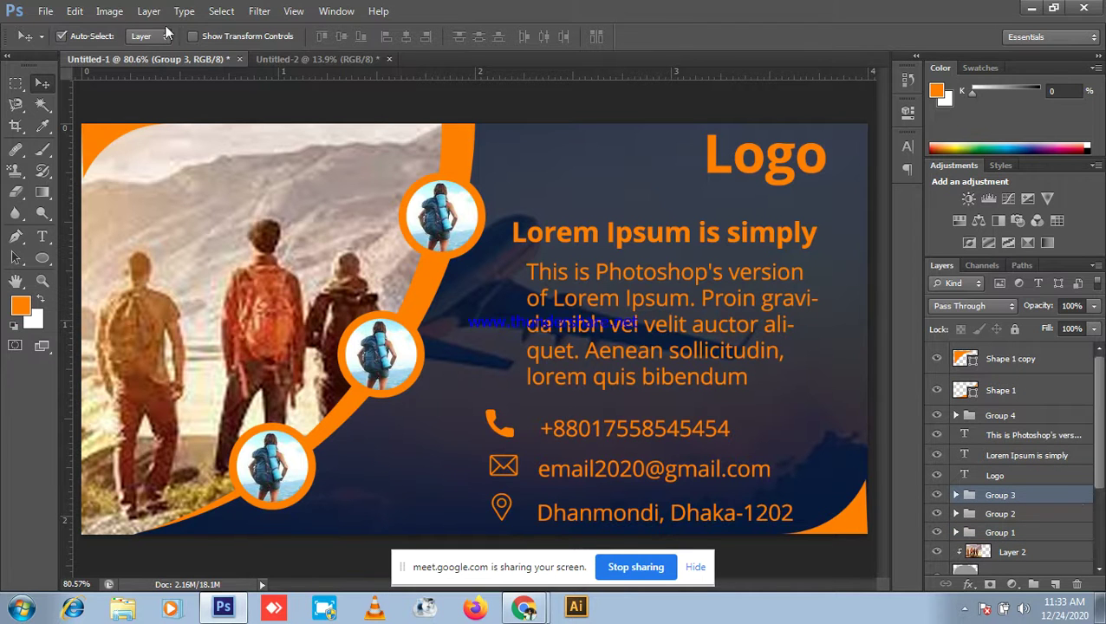
pyautogui.click(300, 57)
# Step: Draw an orange circle with the Ellipse tool and duplicate it
pyautogui.hotkey('ctrl', '-')
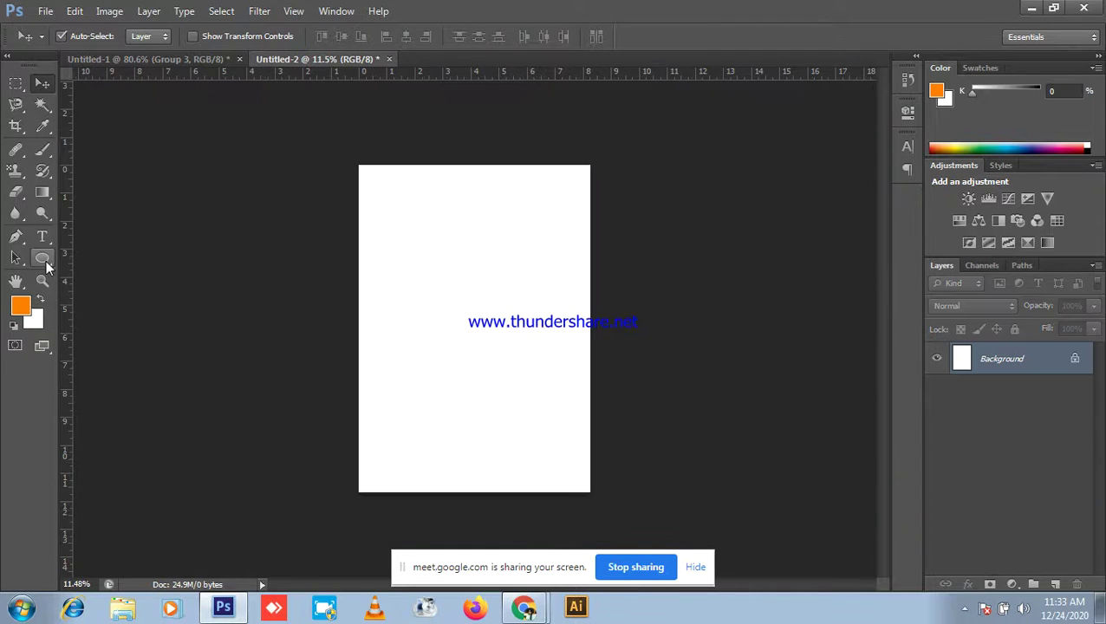
pyautogui.click(44, 262)
pyautogui.click(97, 289)
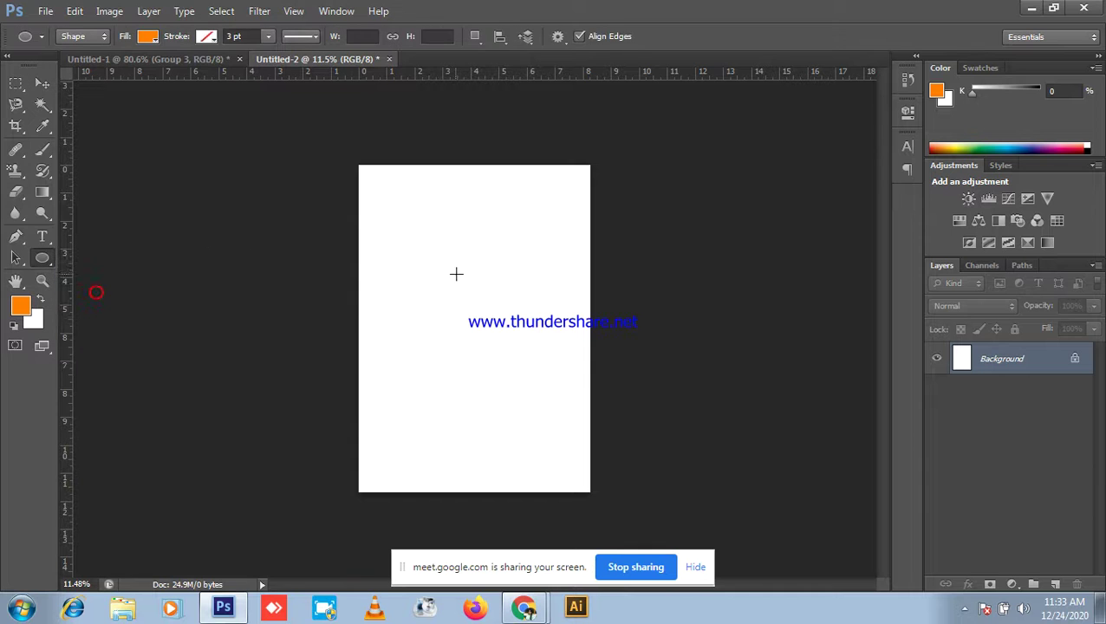
pyautogui.moveTo(451, 271); pyautogui.dragTo(490, 317)
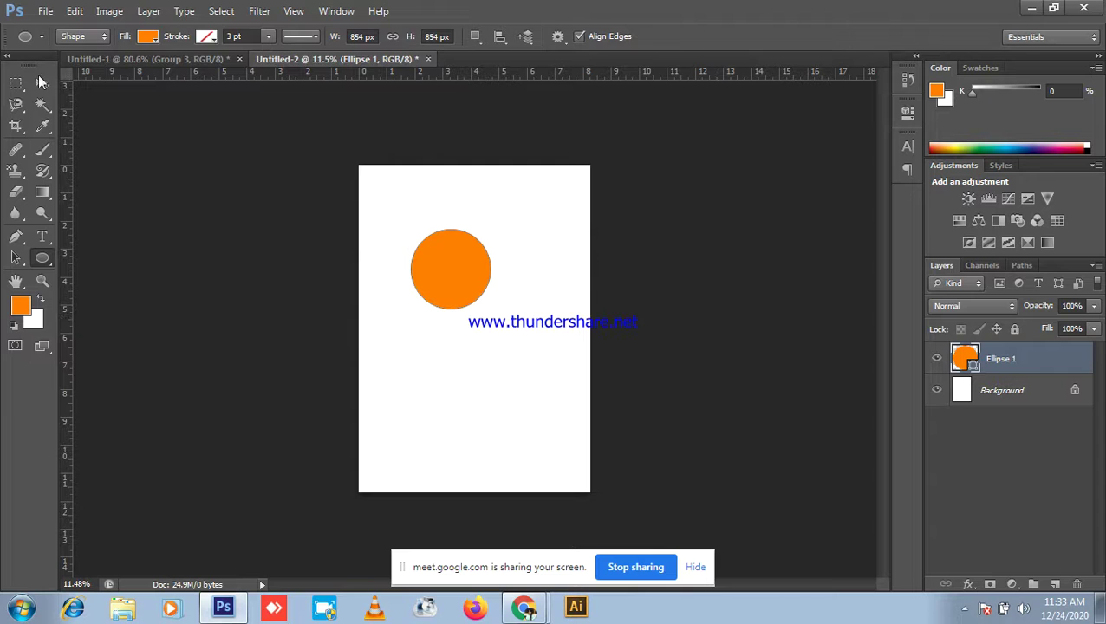
pyautogui.press('v')
pyautogui.keyDown('alt'); pyautogui.moveTo(462, 296); pyautogui.dragTo(478, 289); pyautogui.keyUp('alt')
# Step: Shrink the circle copy to about 82% and fill it black
pyautogui.hotkey('ctrl', 't')
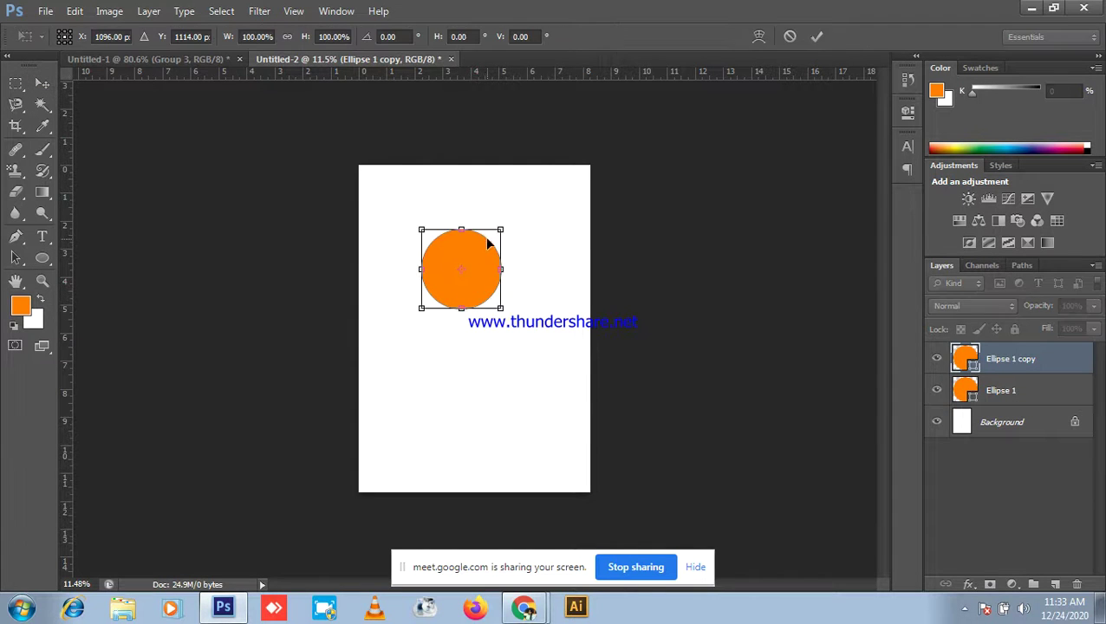
pyautogui.keyDown('alt'); pyautogui.keyDown('shift'); pyautogui.moveTo(500, 227); pyautogui.dragTo(499, 240); pyautogui.keyUp('shift'); pyautogui.keyUp('alt')
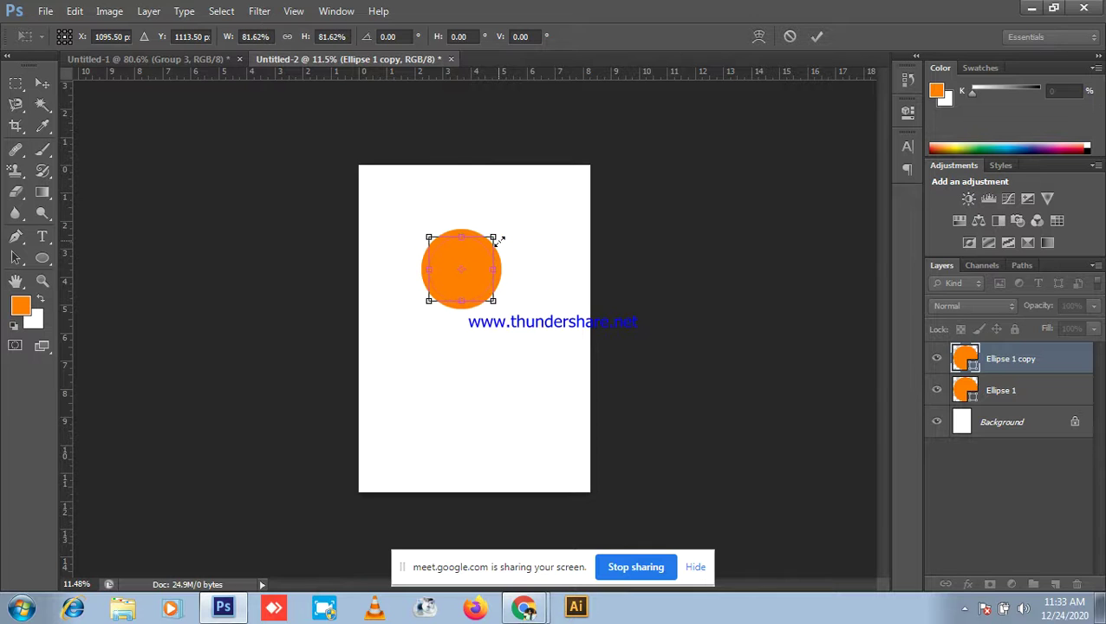
pyautogui.press('Return')
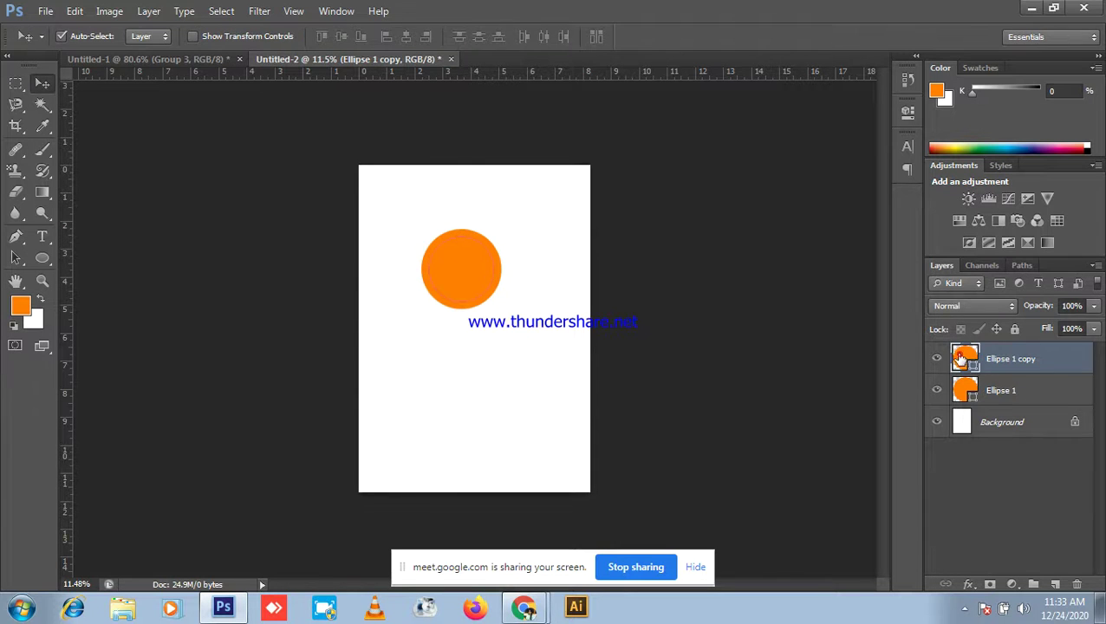
pyautogui.doubleClick(958, 356)
pyautogui.moveTo(811, 333)
pyautogui.mouseDown()
pyautogui.moveTo(708, 369)
pyautogui.moveTo(698, 474)
pyautogui.mouseUp()
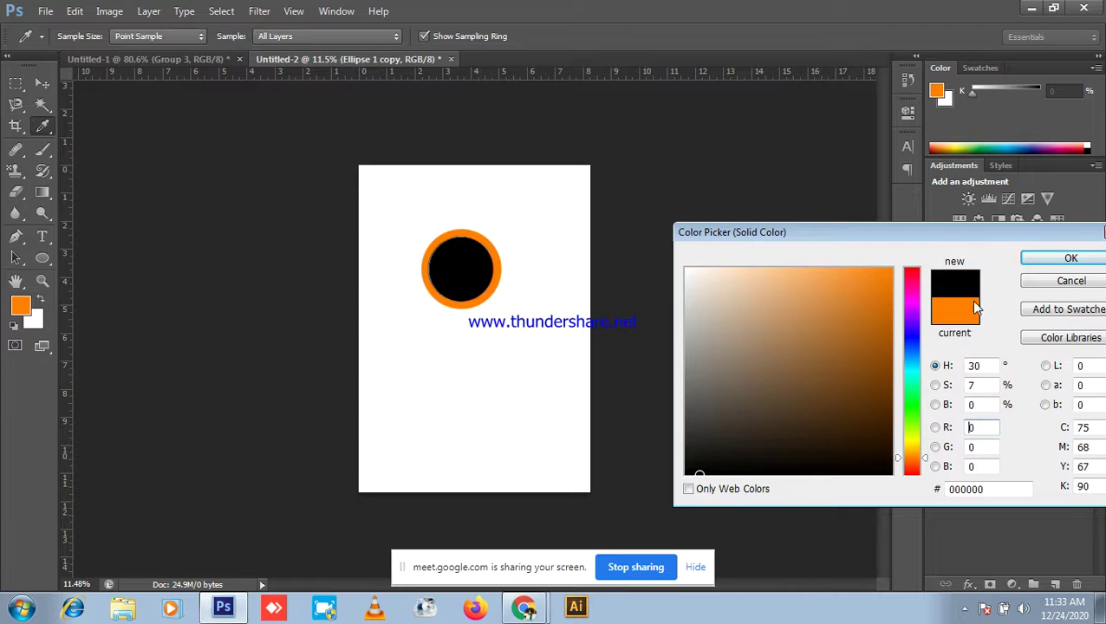
pyautogui.click(1071, 258)
pyautogui.scroll(2, 475, 327)
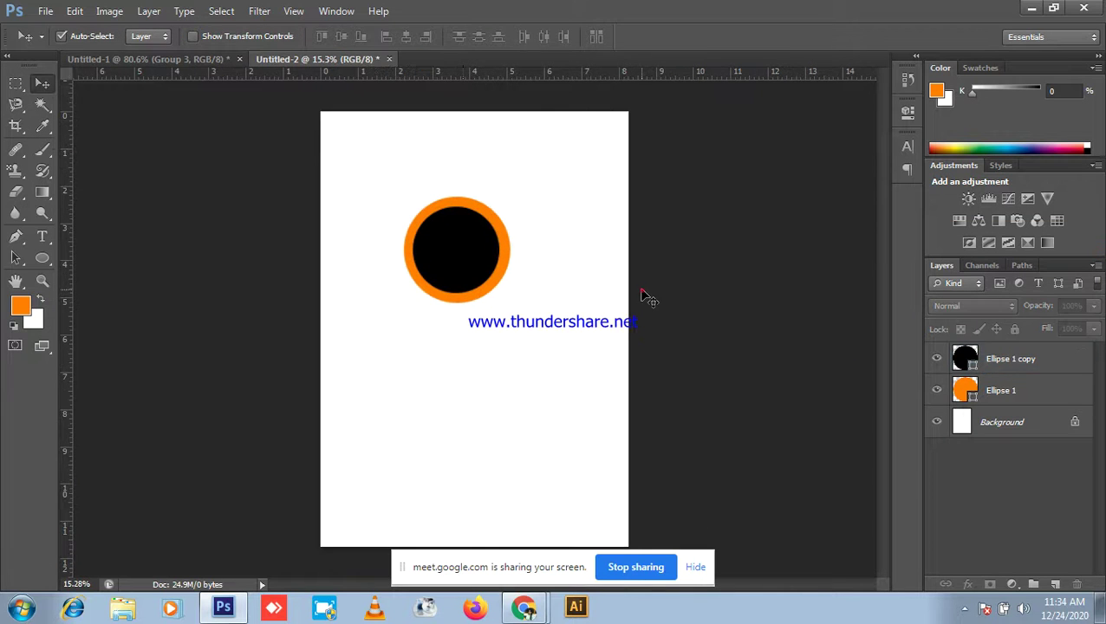
# Step: Resize the black inner circle with Free Transform and confirm its final size
pyautogui.hotkey('ctrl', 't')
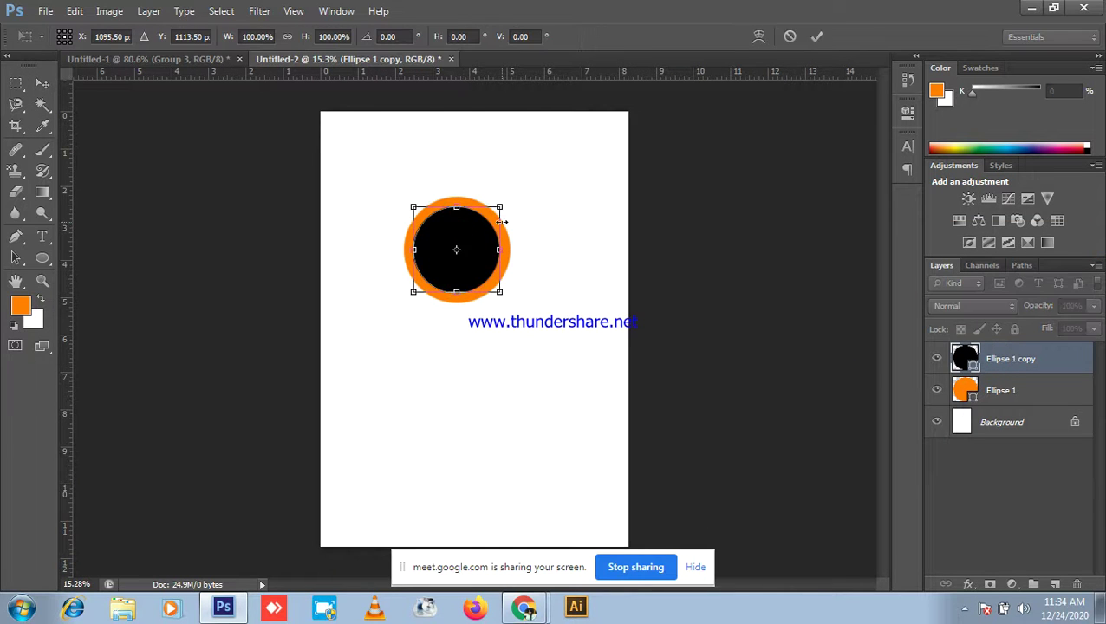
pyautogui.moveTo(503, 207); pyautogui.dragTo(489, 216)
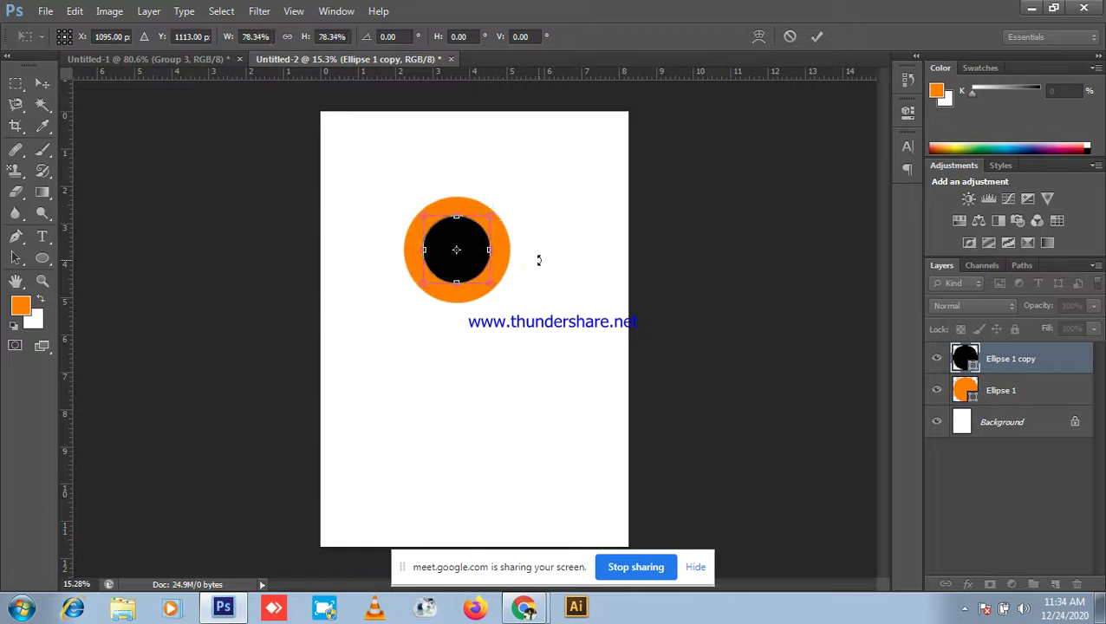
pyautogui.moveTo(492, 214); pyautogui.dragTo(506, 206)
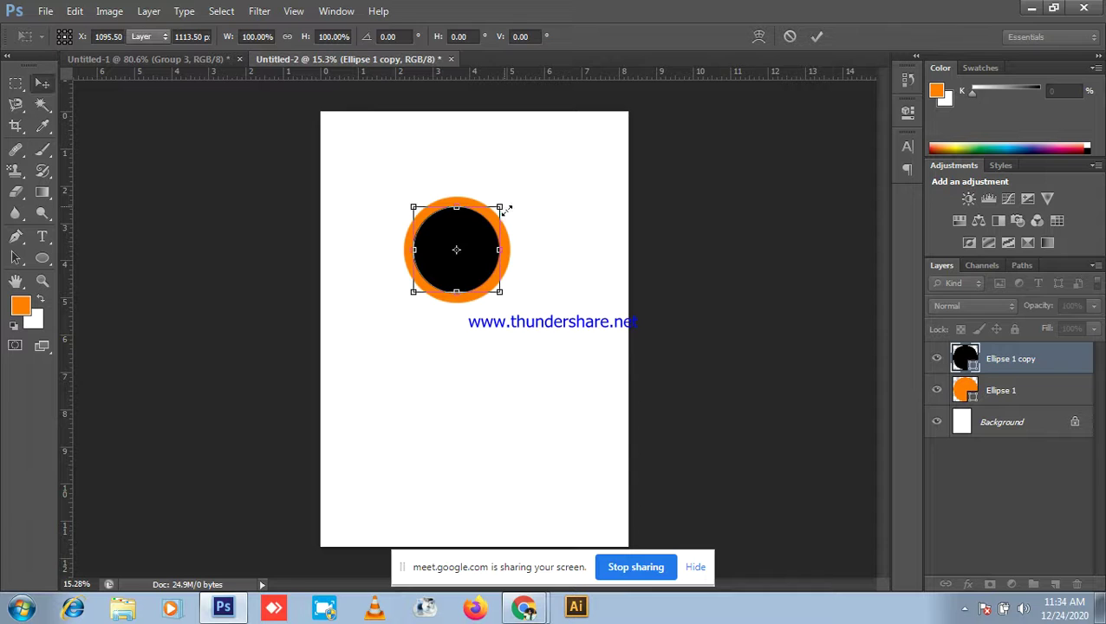
pyautogui.press('Return')
pyautogui.click(561, 257)
# Step: Group the ring and black circle into Group 1 and set Move Auto-Select to Group
pyautogui.moveTo(407, 180)
pyautogui.mouseDown()
pyautogui.moveTo(545, 343)
pyautogui.moveTo(533, 340)
pyautogui.mouseUp()
pyautogui.scroll(-2, 531, 333)
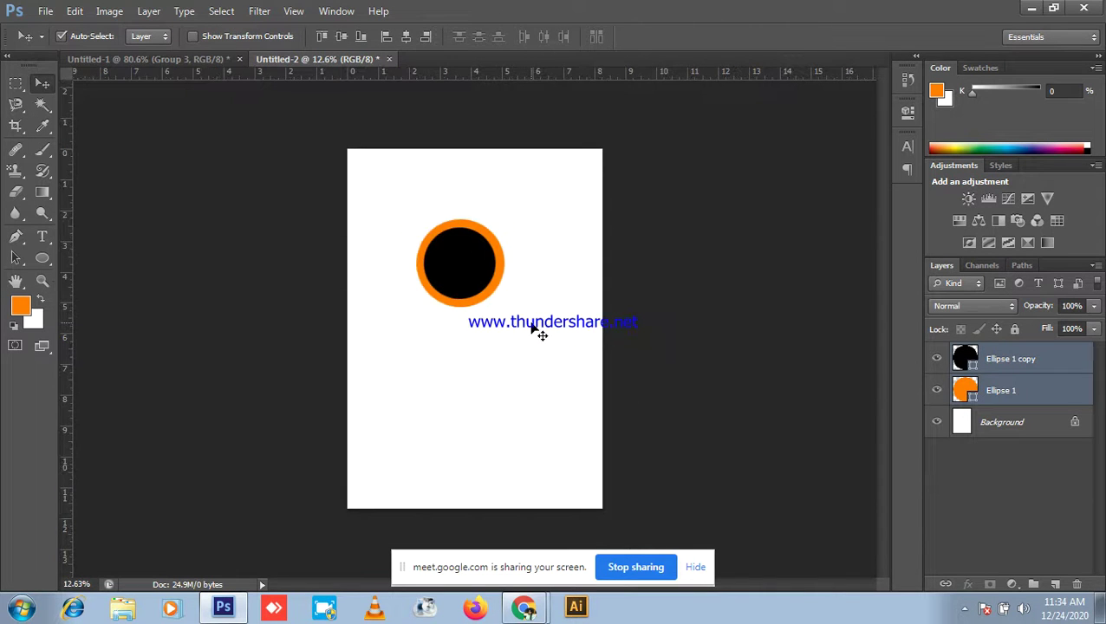
pyautogui.hotkey('ctrl', 'g')
pyautogui.scroll(3, 555, 329)
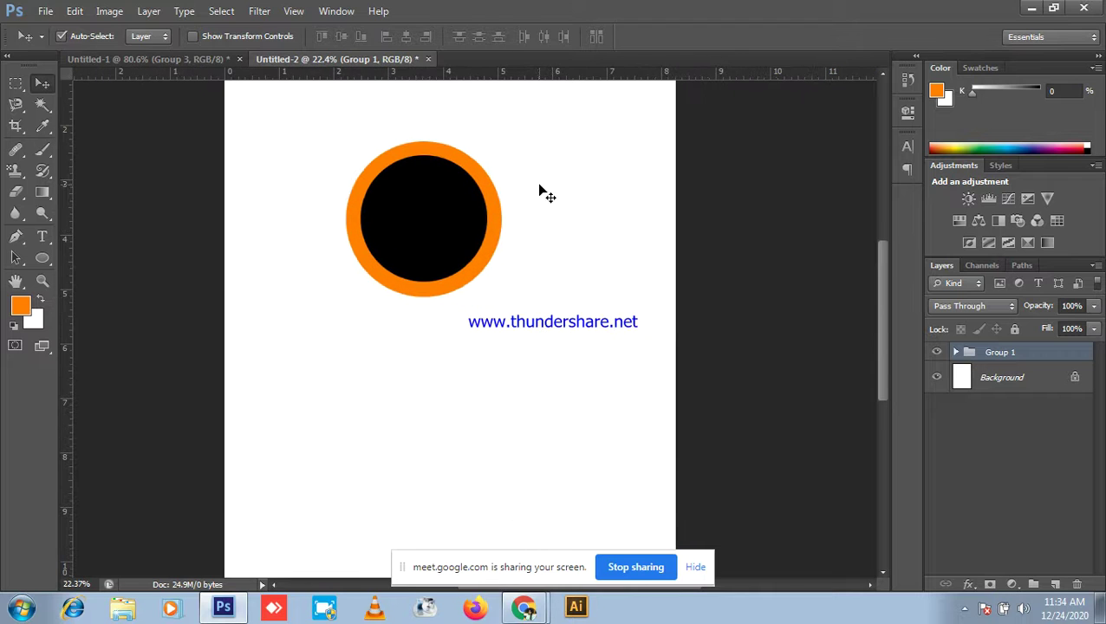
pyautogui.click(150, 35)
pyautogui.click(143, 50)
pyautogui.click(249, 189)
pyautogui.scroll(-1, 590, 252)
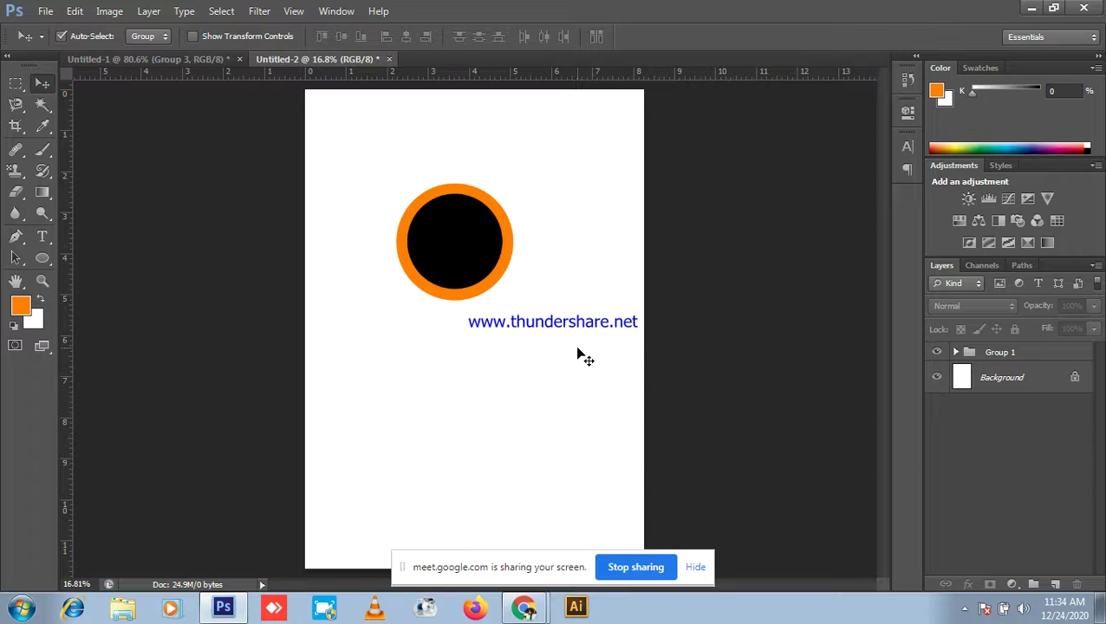
pyautogui.click(459, 244)
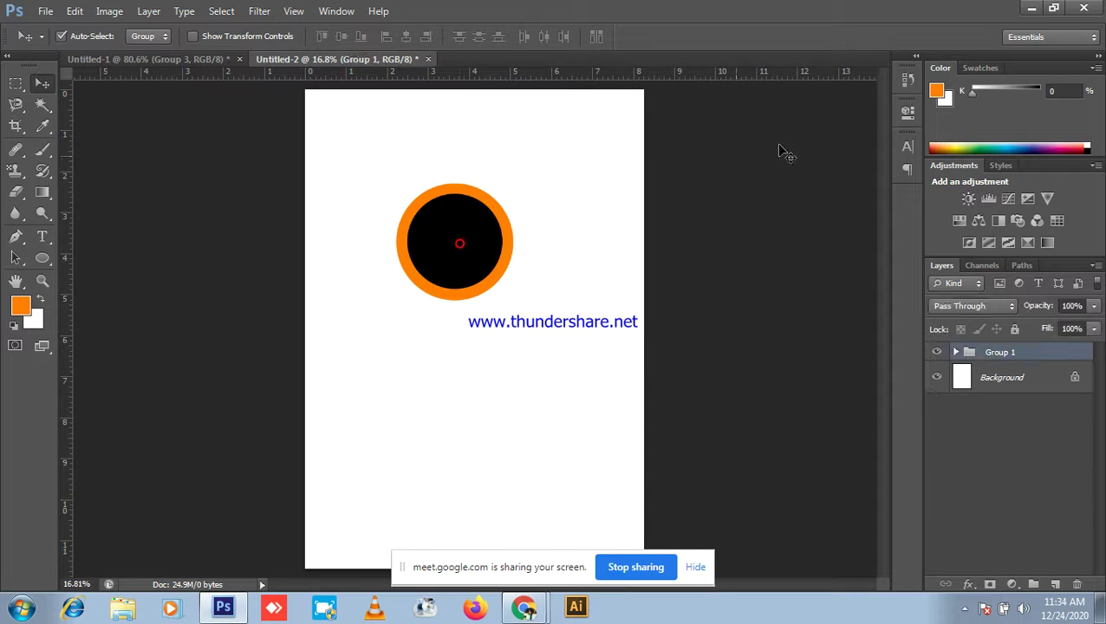
# Step: Alt-drag a copy of the ringed circle lower down and nudge the circles up and right
pyautogui.hotkey('alt', 'Tab')
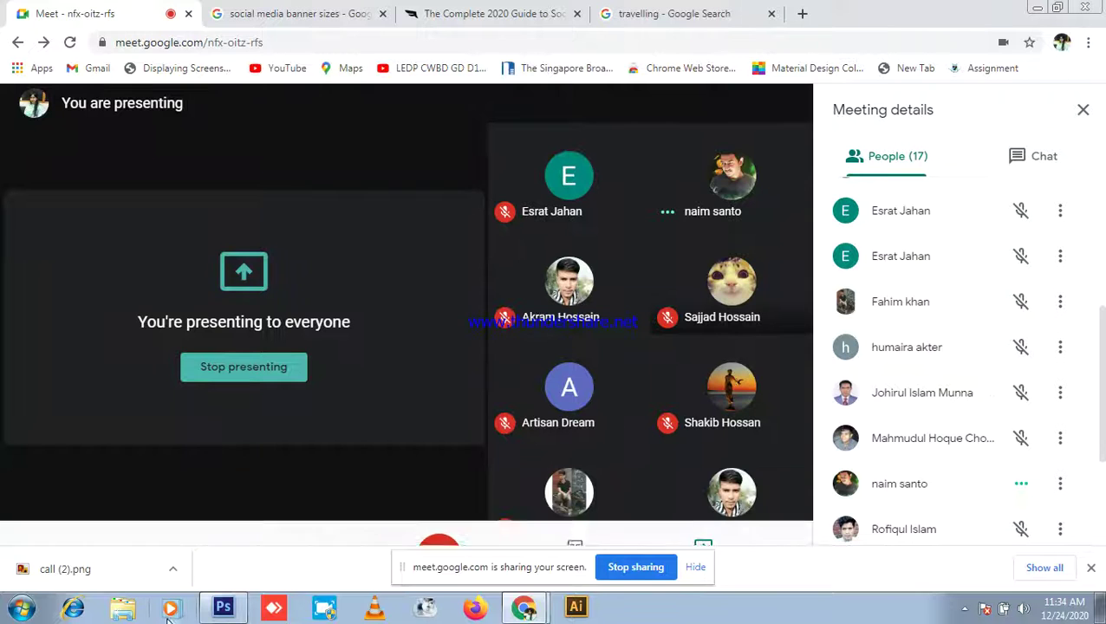
pyautogui.click(222, 607)
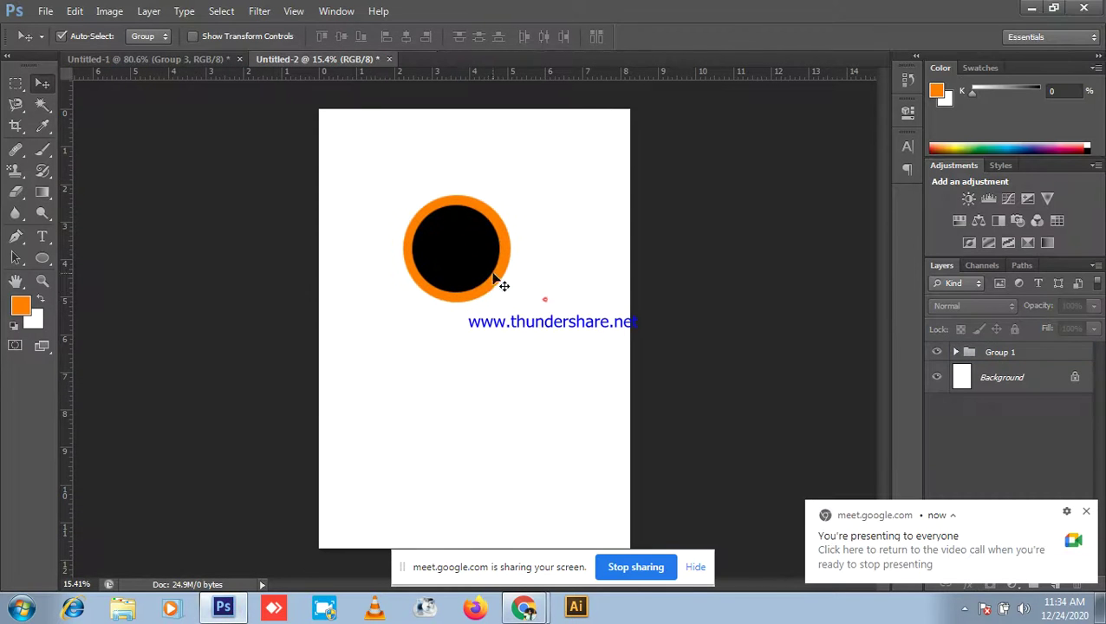
pyautogui.keyDown('alt'); pyautogui.moveTo(482, 253); pyautogui.dragTo(398, 515); pyautogui.keyUp('alt')
pyautogui.moveTo(371, 192); pyautogui.dragTo(439, 494)
pyautogui.moveTo(422, 436); pyautogui.dragTo(444, 375)
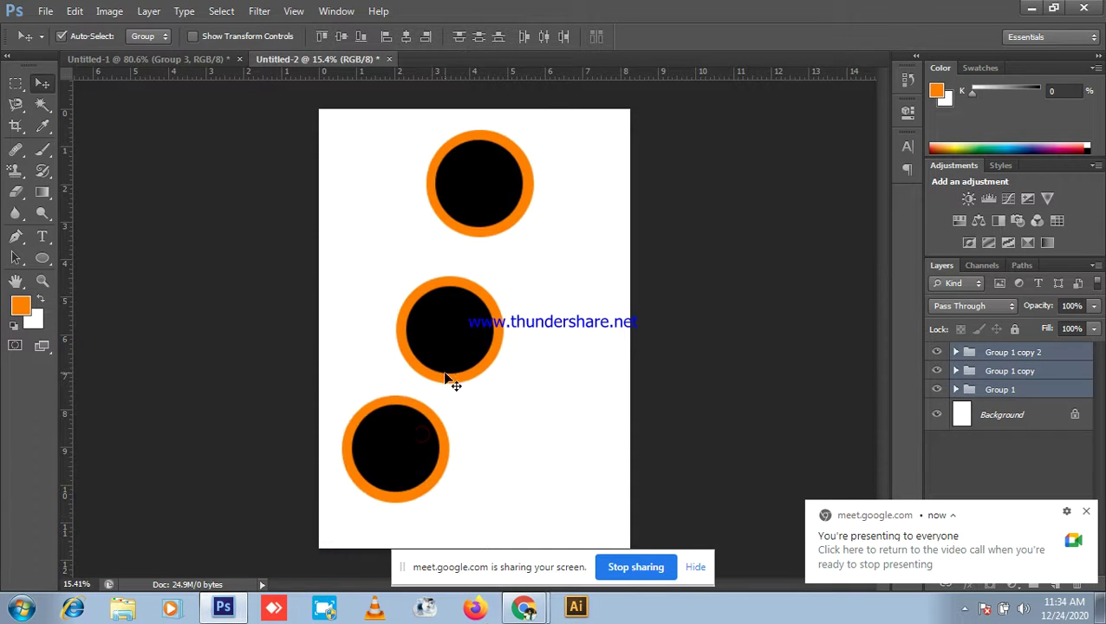
# Step: Select Group 1, Group 1 copy and Group 1 copy 2 together in the Layers panel
pyautogui.click(582, 334)
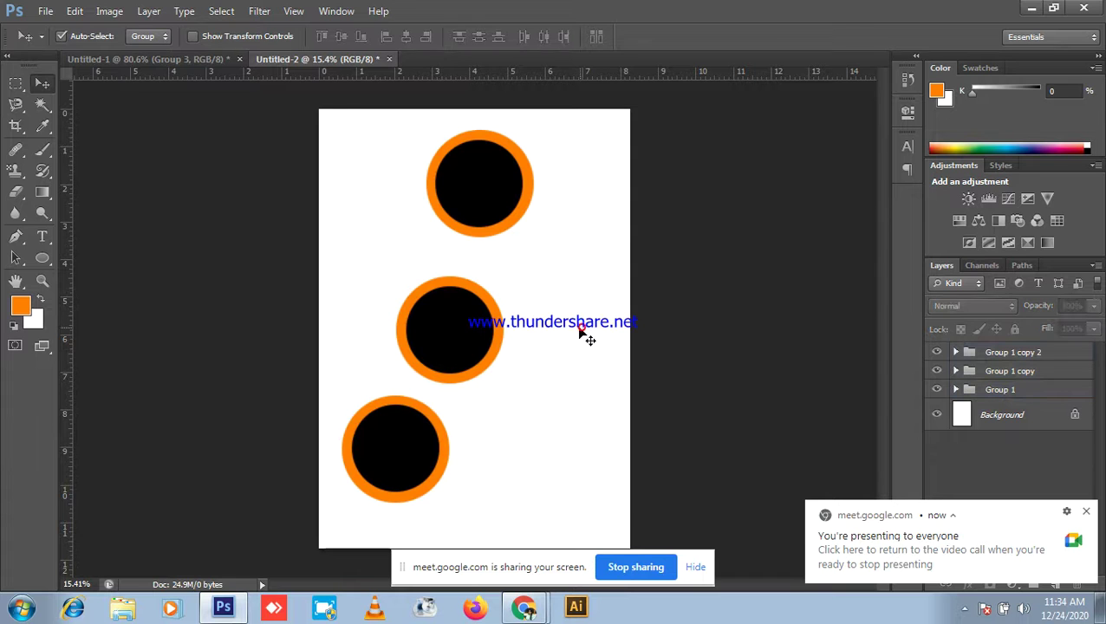
pyautogui.moveTo(400, 138); pyautogui.dragTo(464, 551)
pyautogui.click(521, 420)
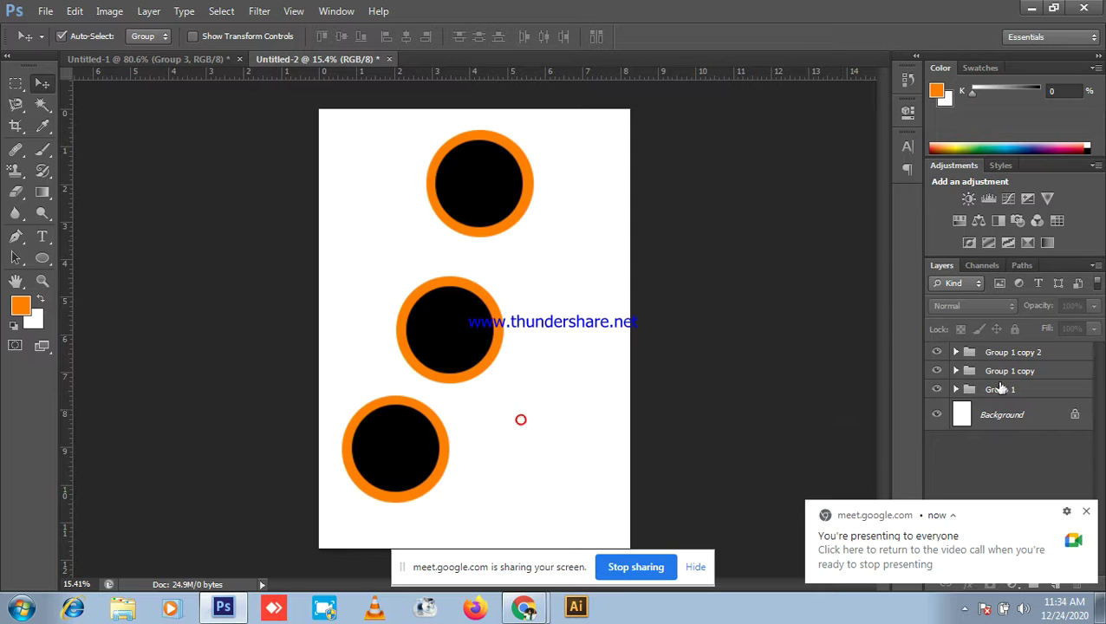
pyautogui.click(1058, 357)
pyautogui.keyDown('ctrl'); pyautogui.click(1041, 372); pyautogui.keyUp('ctrl')
pyautogui.keyDown('ctrl'); pyautogui.click(1031, 391); pyautogui.keyUp('ctrl')
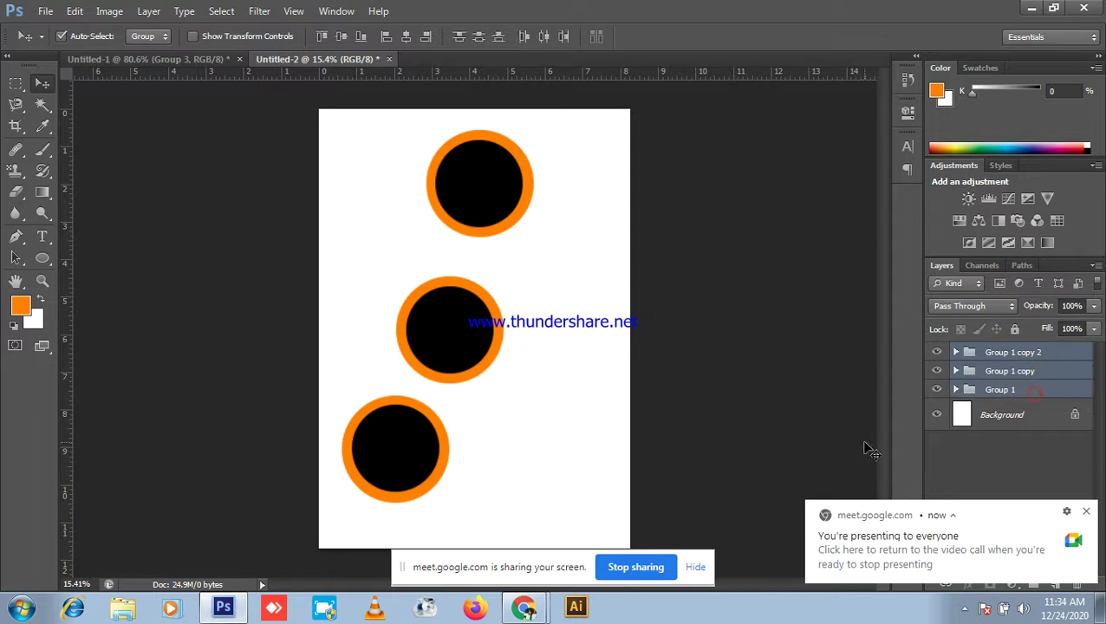
pyautogui.click(652, 430)
pyautogui.click(1023, 355)
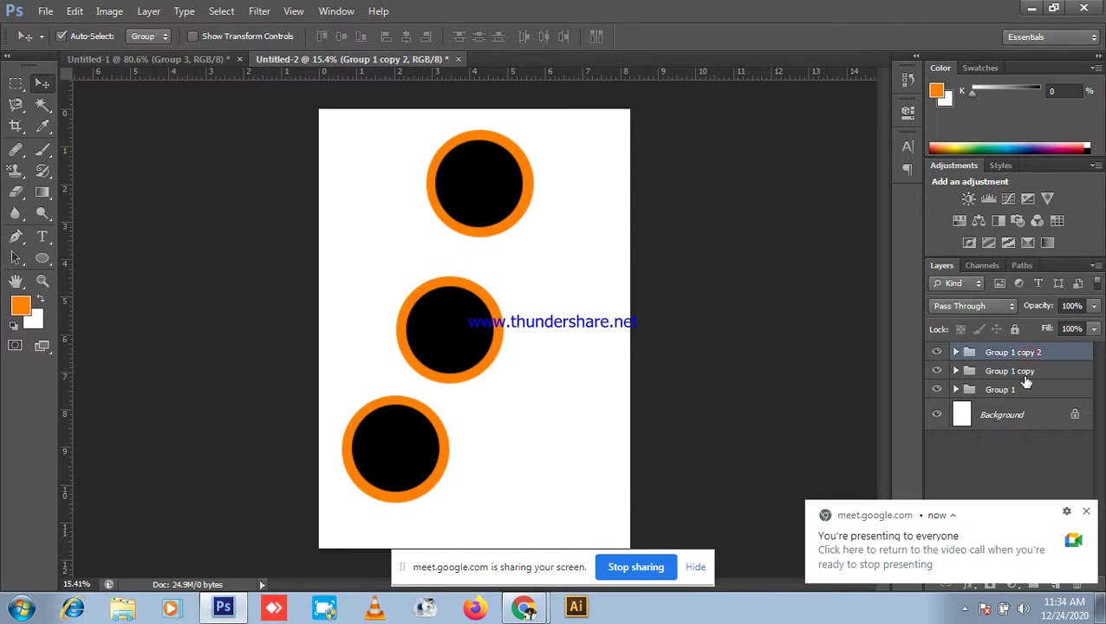
pyautogui.click(1023, 374)
pyautogui.click(1024, 392)
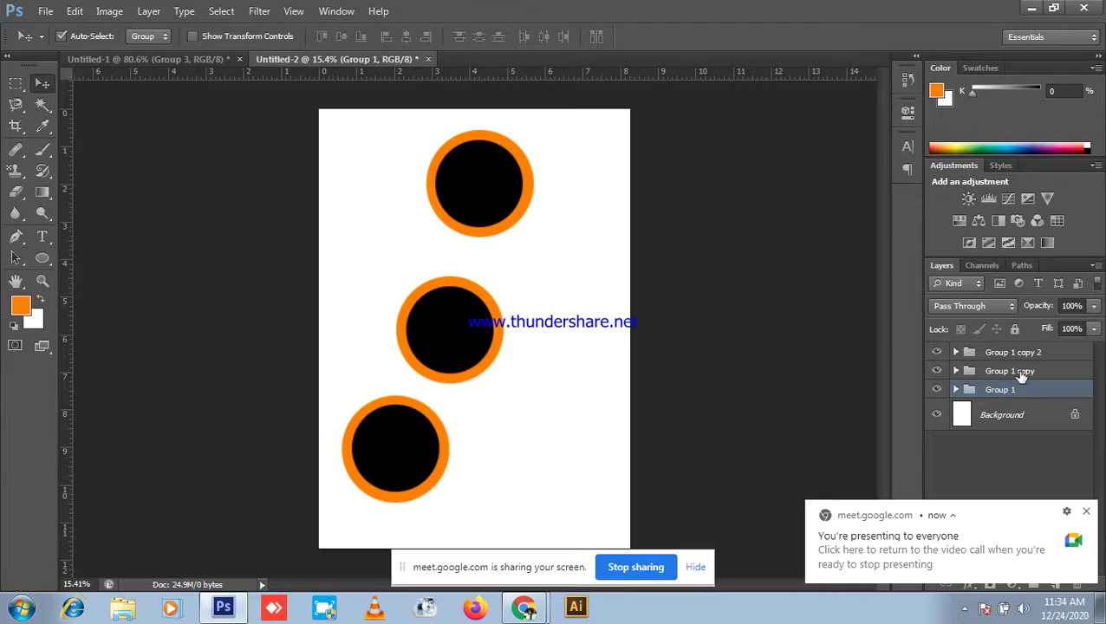
pyautogui.keyDown('shift'); pyautogui.click(1022, 372); pyautogui.keyUp('shift')
pyautogui.keyDown('shift'); pyautogui.click(1018, 353); pyautogui.keyUp('shift')
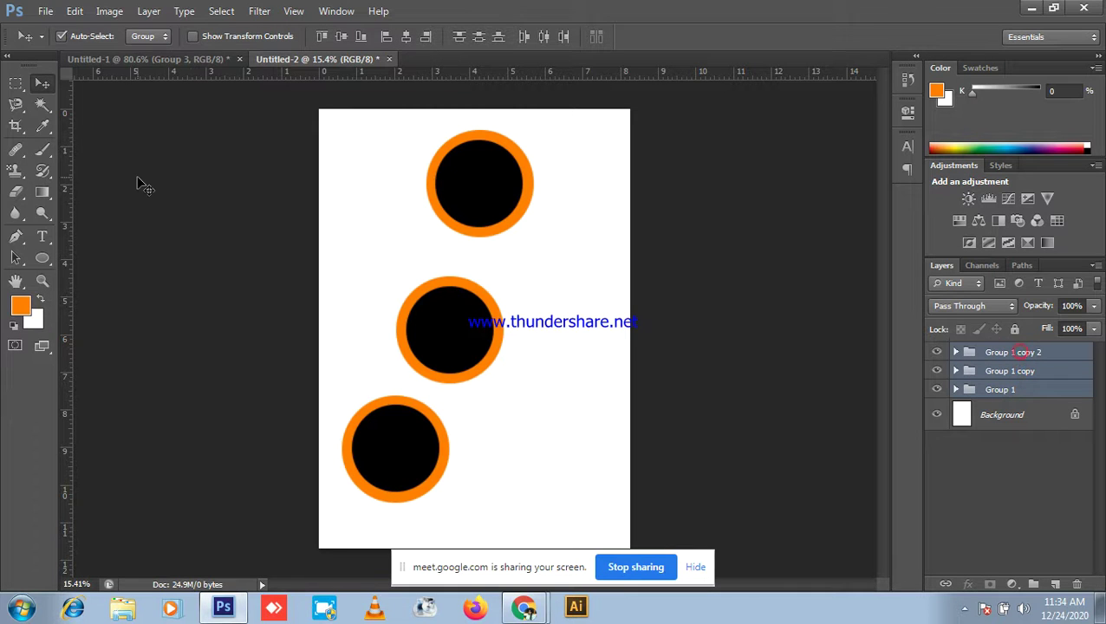
# Step: Distribute the three circles by vertical centers and horizontal centers
pyautogui.click(476, 40)
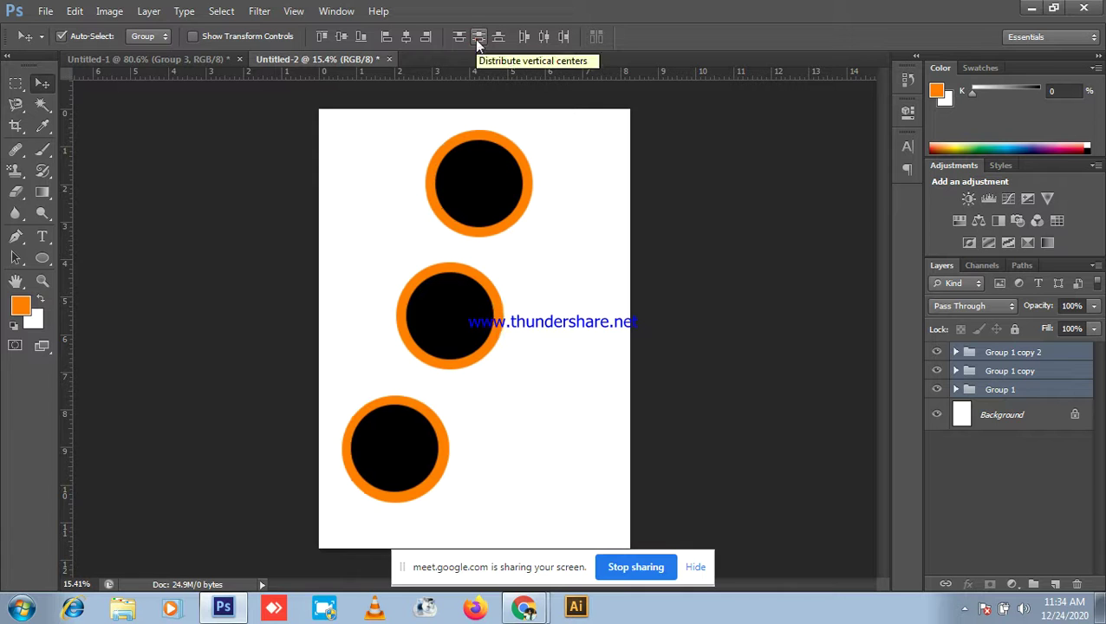
pyautogui.click(544, 37)
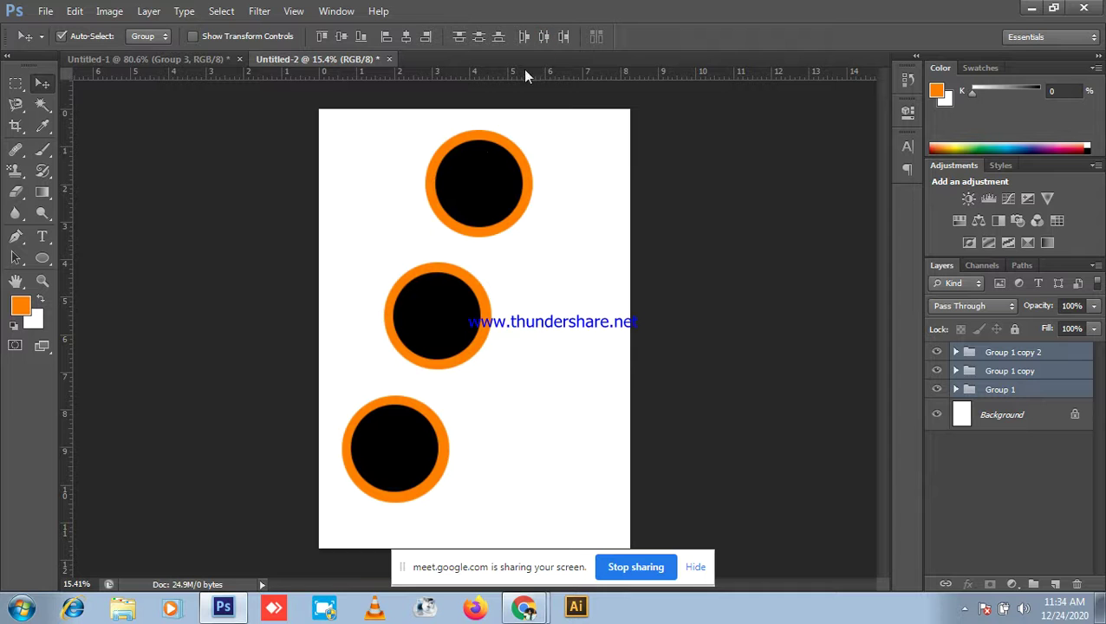
pyautogui.scroll(3, 568, 364)
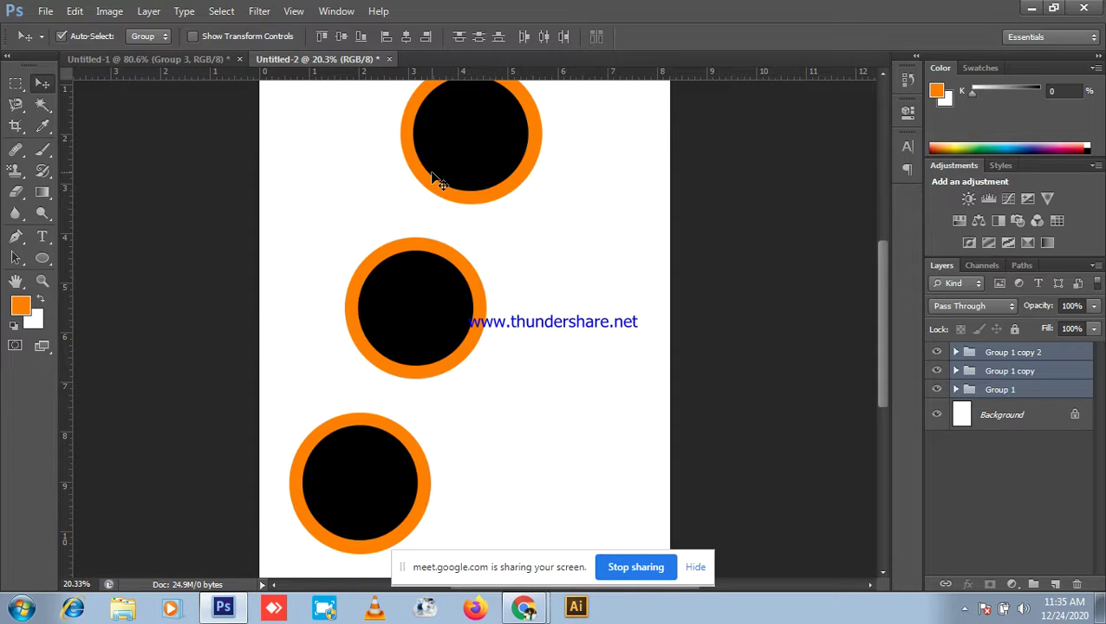
# Step: Minimize Photoshop from its title bar so the Meet call is in front
pyautogui.click(1032, 8)
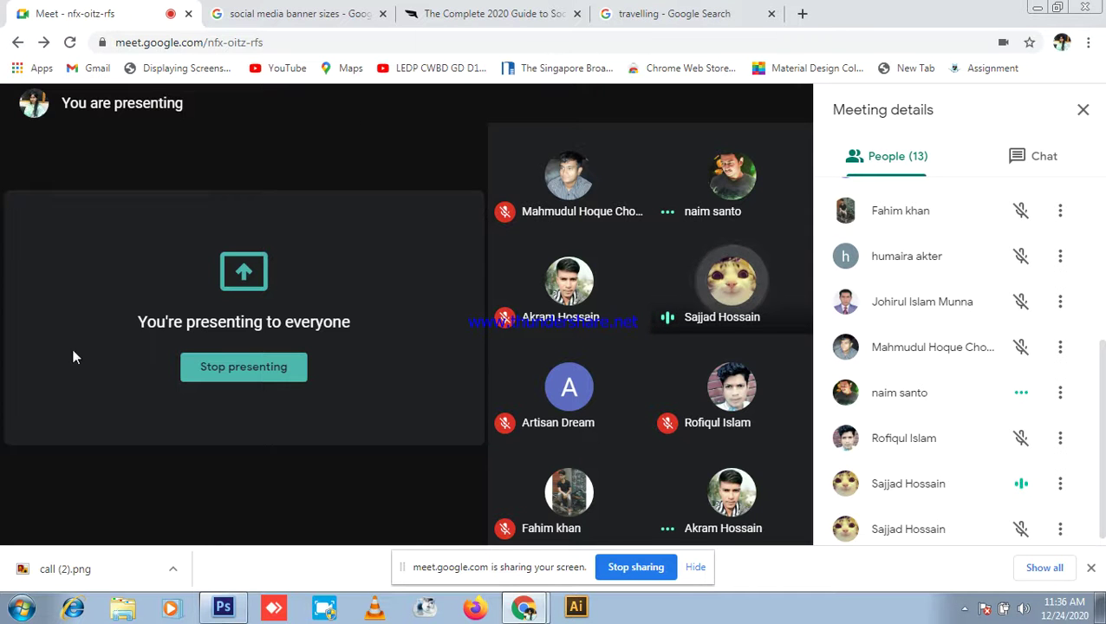
# Step: Stop presenting and close the four leftover Chrome tabs, leaving only Meet
pyautogui.click(247, 380)
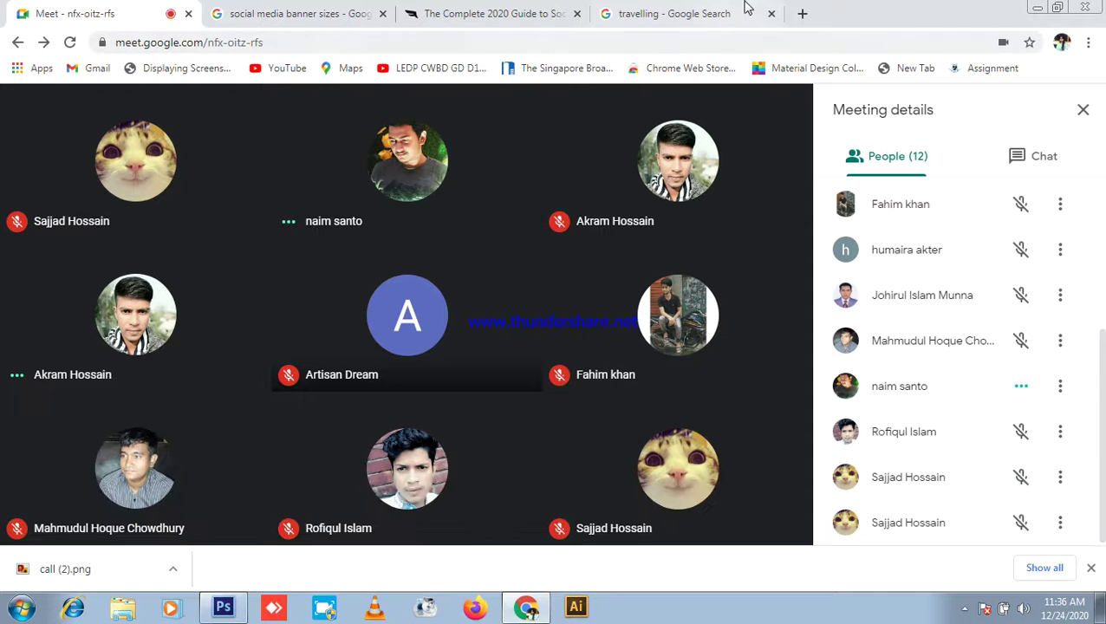
pyautogui.click(772, 15)
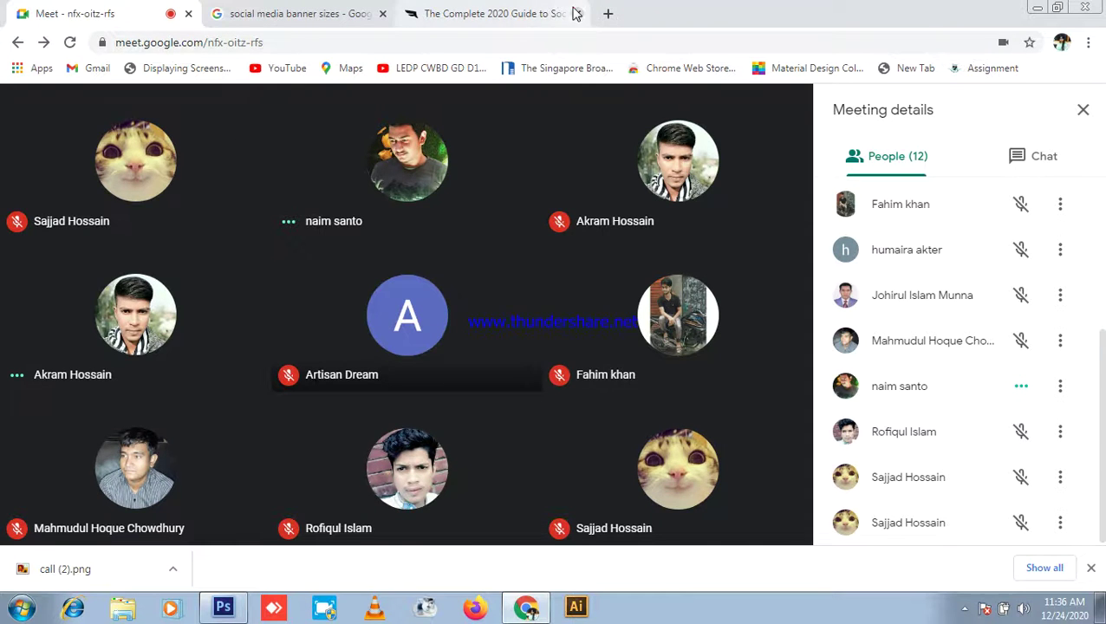
pyautogui.click(568, 16)
pyautogui.click(578, 16)
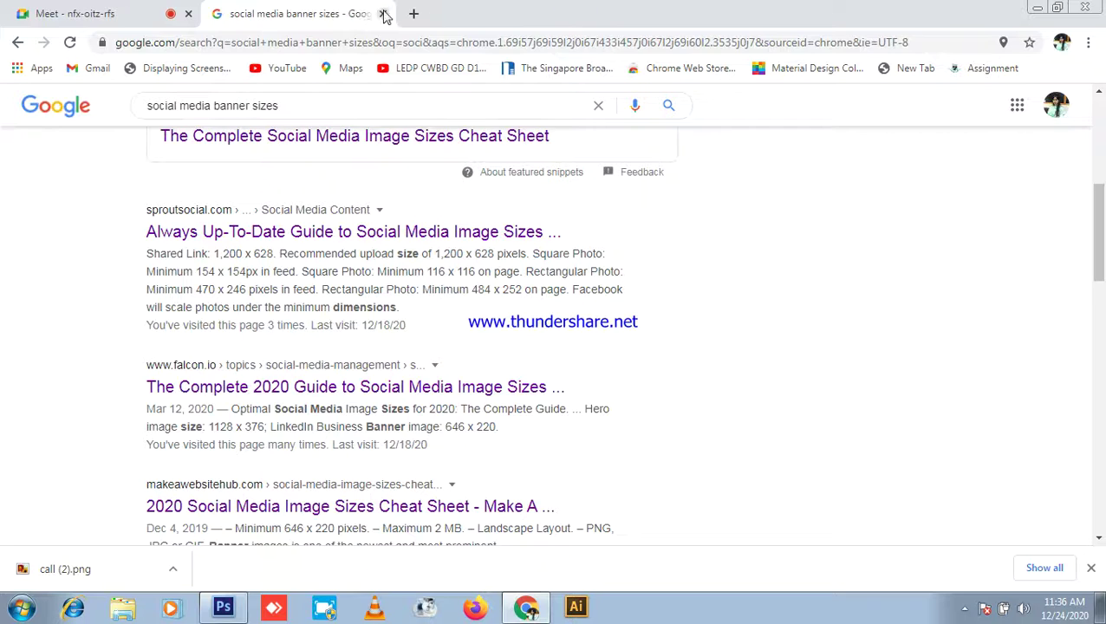
pyautogui.click(383, 14)
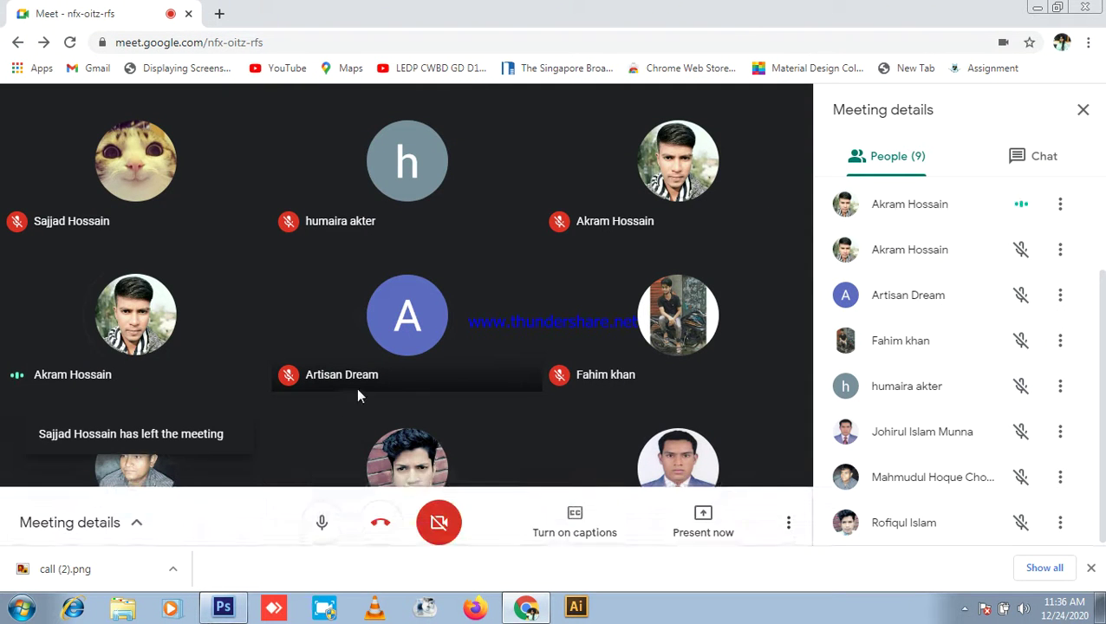
# Step: Mute the microphone and quit Photoshop without saving Untitled-2 or Untitled-1
pyautogui.click(322, 510)
pyautogui.click(222, 607)
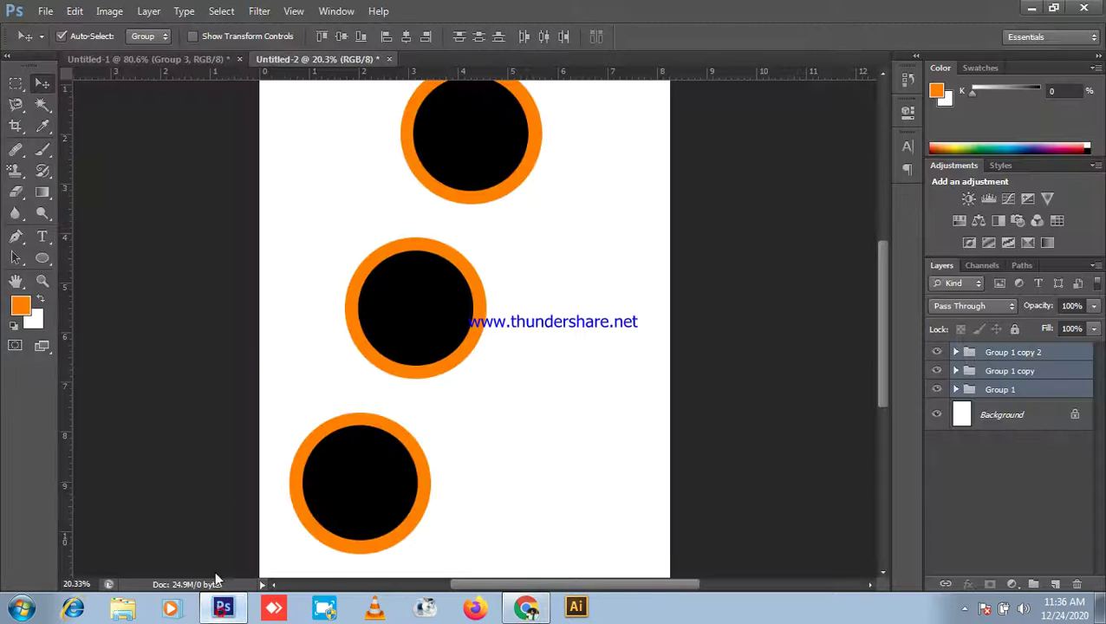
pyautogui.click(1085, 6)
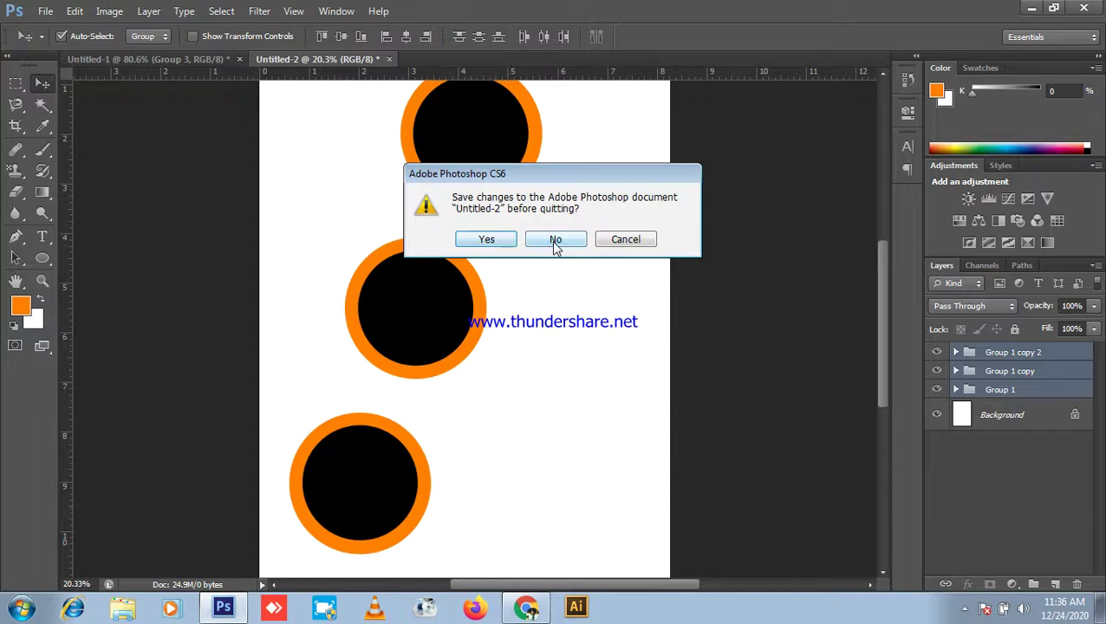
pyautogui.click(556, 240)
pyautogui.click(556, 242)
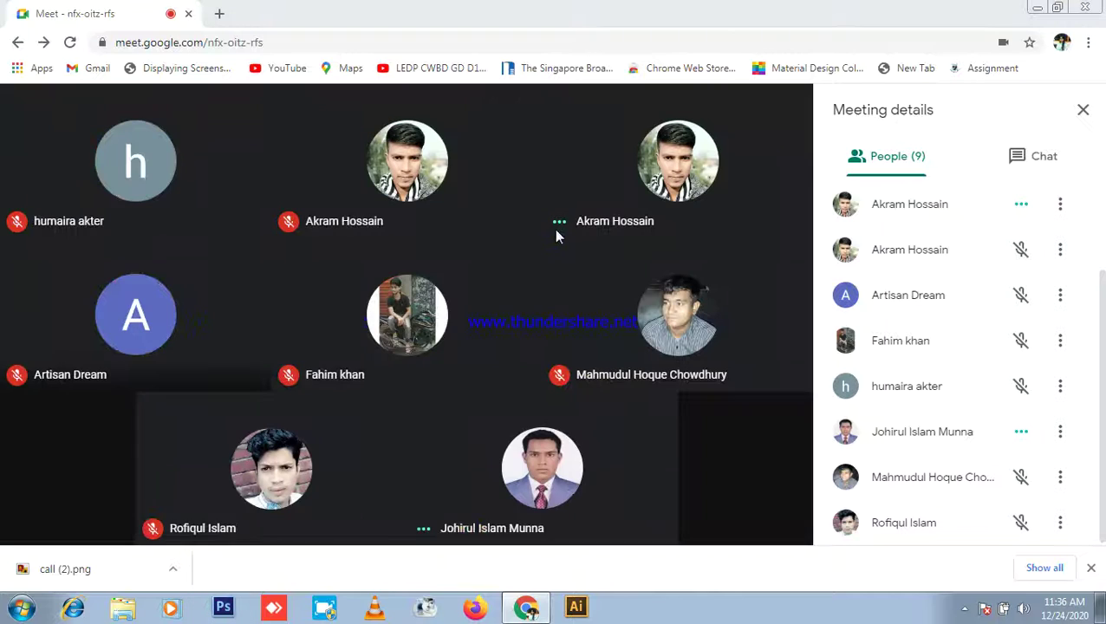